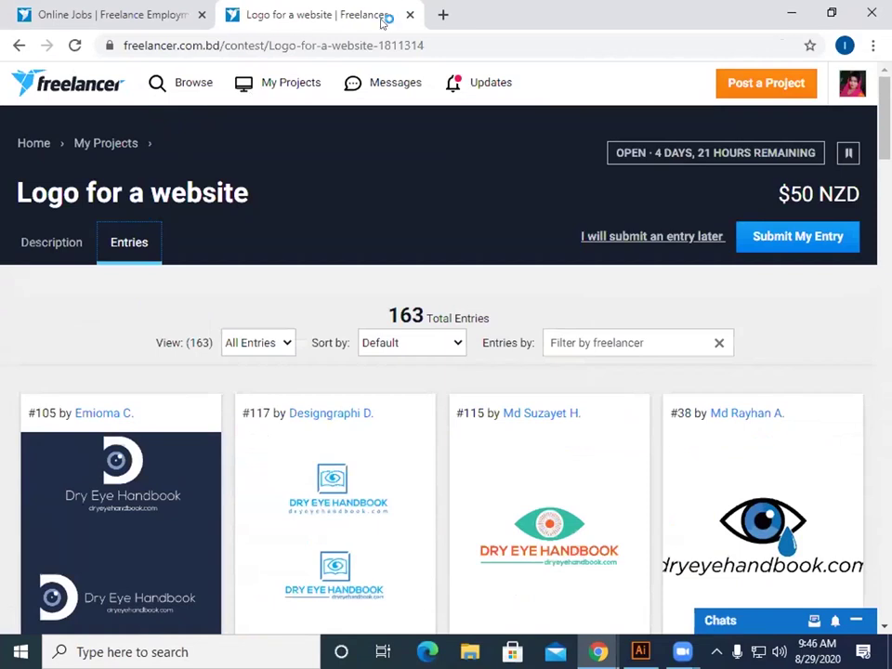
Step: Close the "Logo for a website" contest and go to page 14 of the contest results
key("ctrl+w")
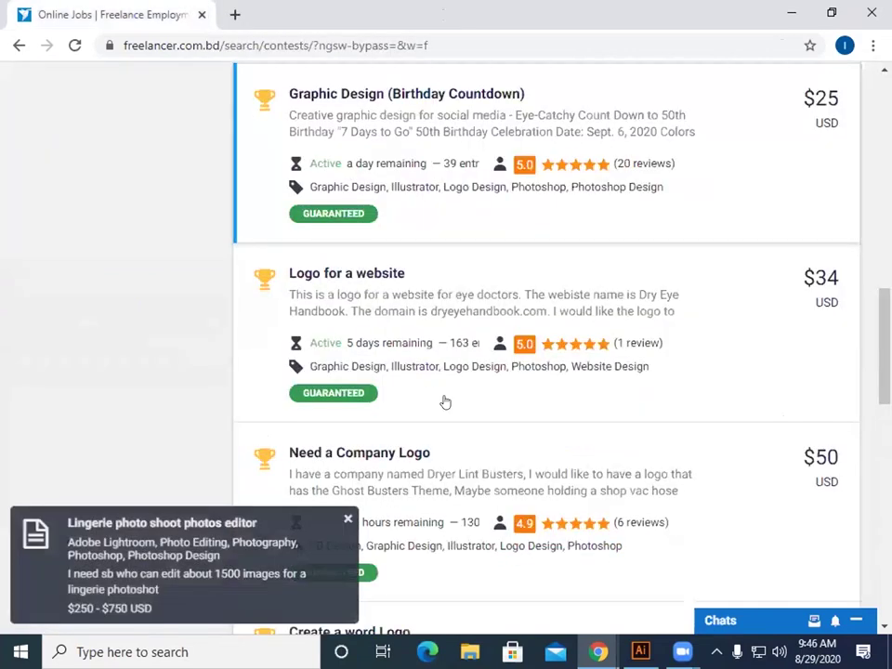
scroll(444, 403, "down", 5)
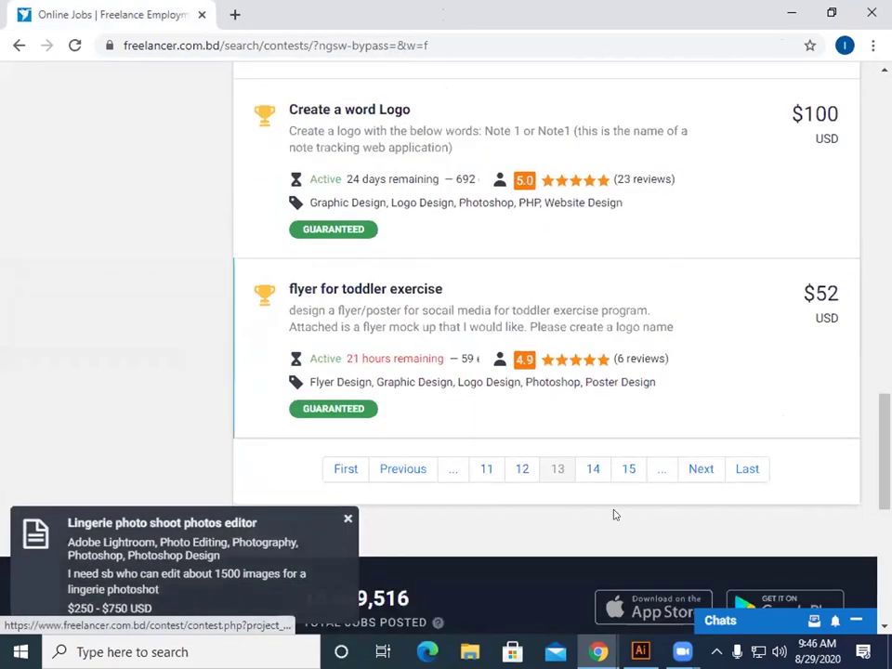
left_click(593, 469)
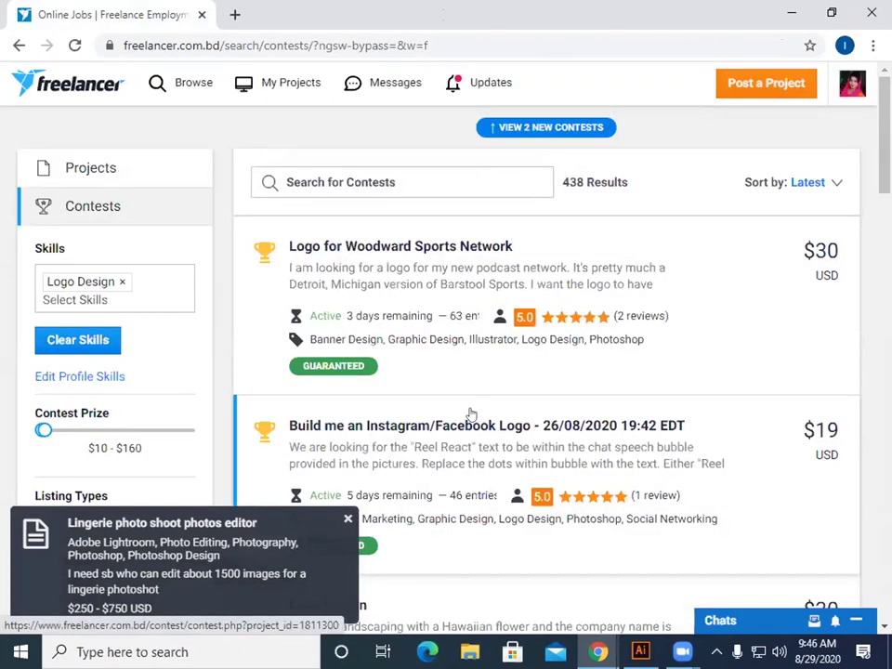
Step: Open the $30 "Logo Design" contest for Deseret Aloha and look over its description page
scroll(409, 479, "down", 3)
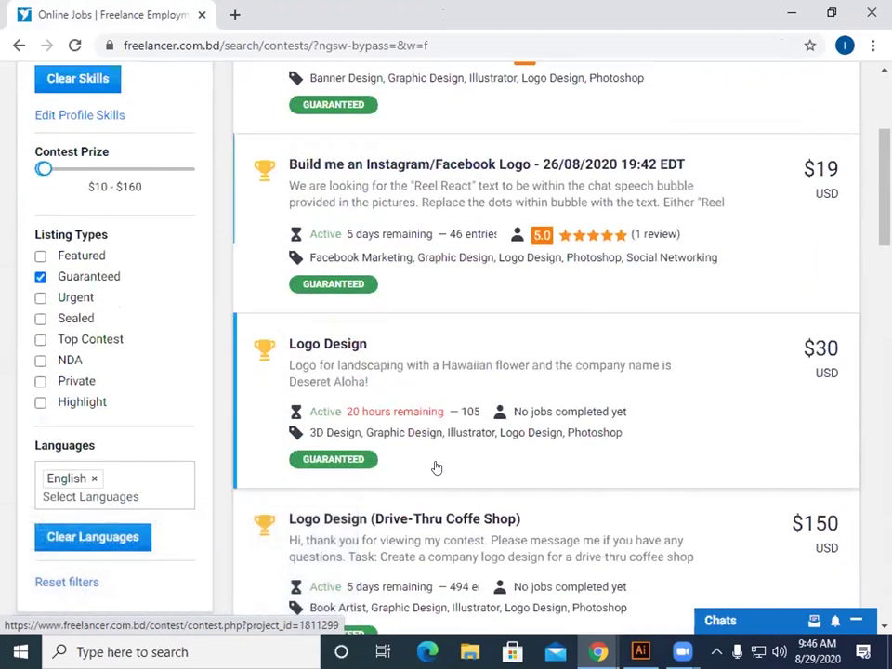
scroll(437, 467, "down", 1)
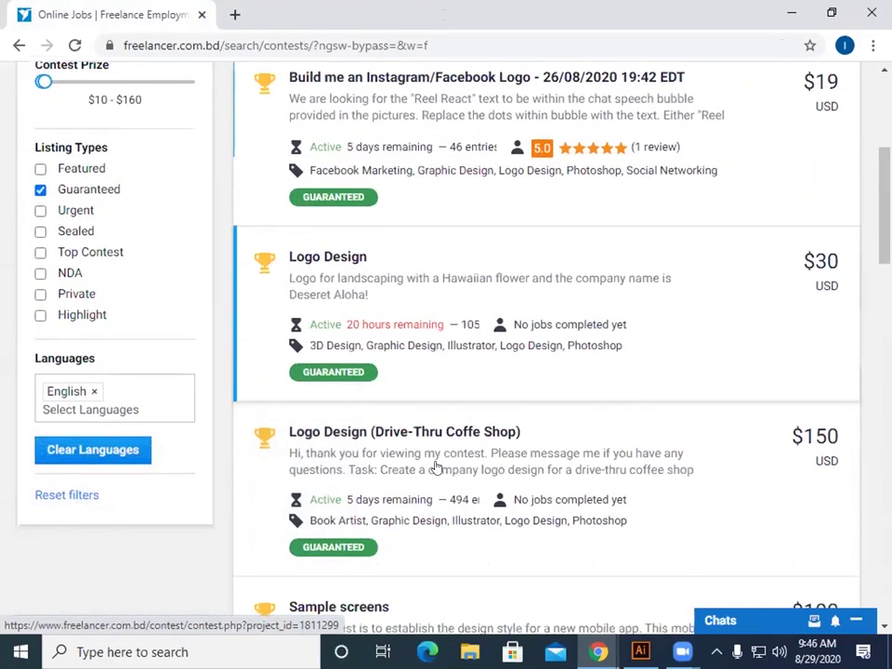
left_click(332, 256)
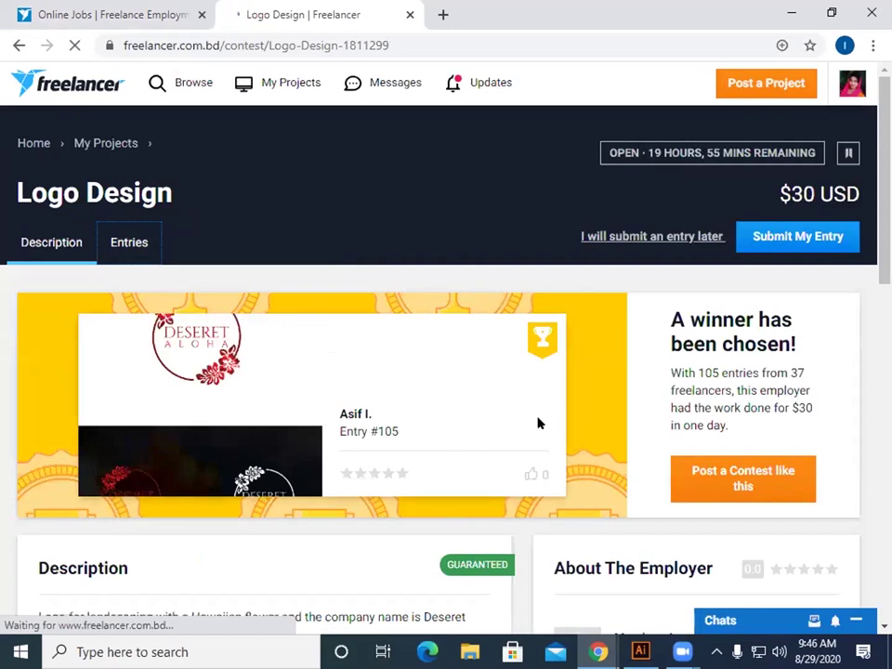
scroll(537, 423, "down", 3)
scroll(455, 404, "up", 2)
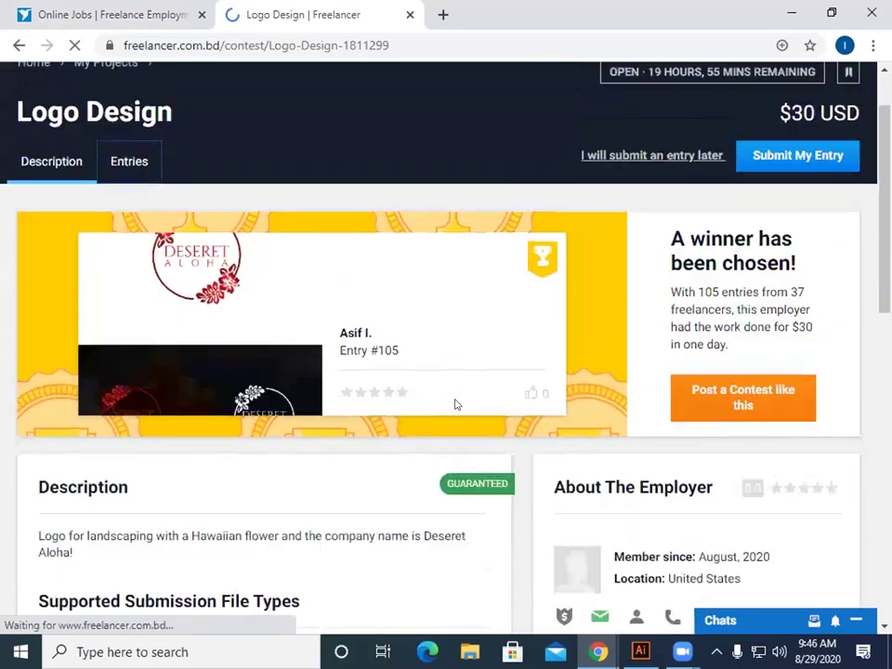
scroll(455, 404, "up", 1)
Step: Show the Deseret Aloha contest's entries and look through the submitted logos
left_click(116, 244)
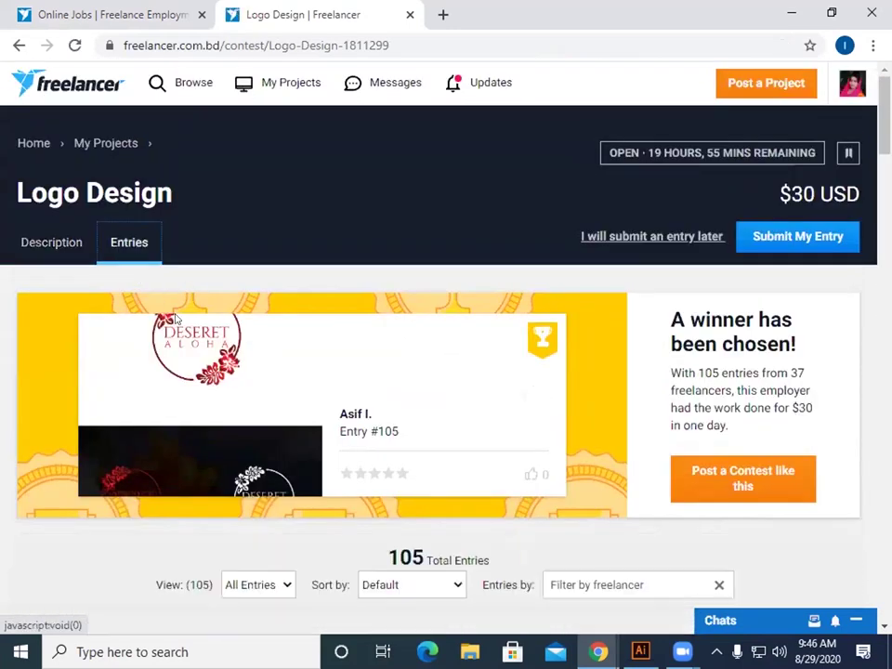
scroll(202, 457, "down", 5)
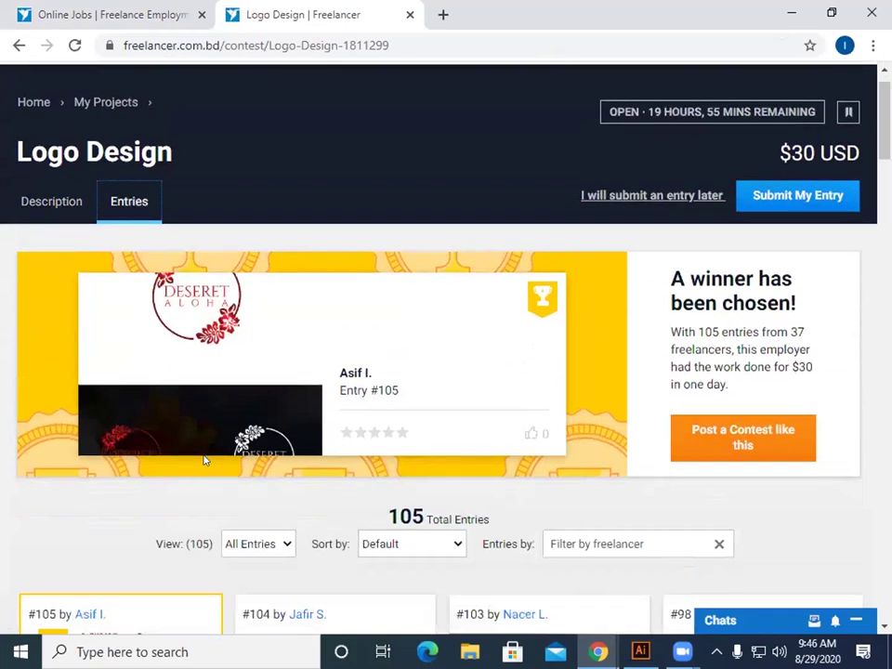
scroll(203, 461, "down", 3)
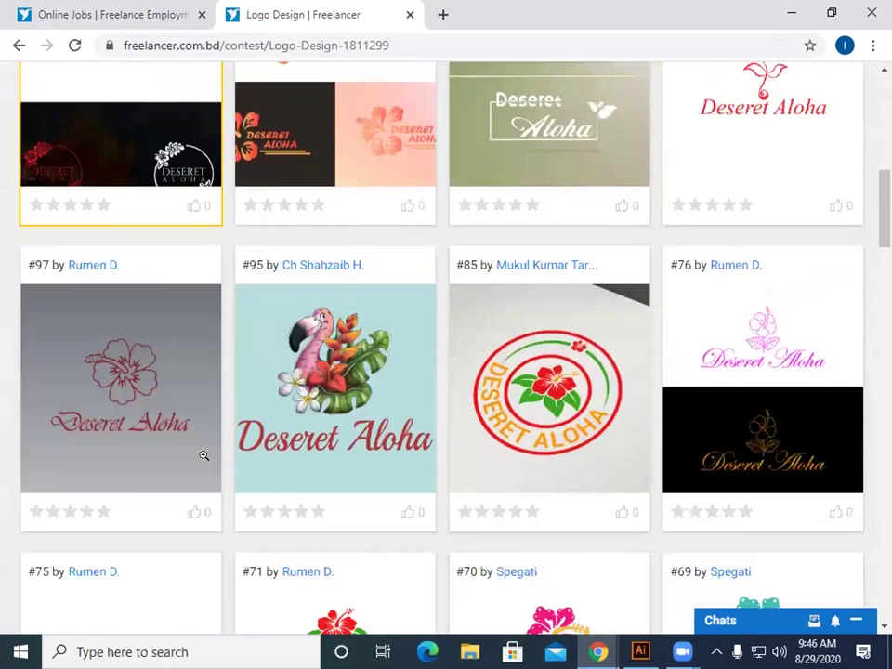
scroll(203, 455, "up", 2)
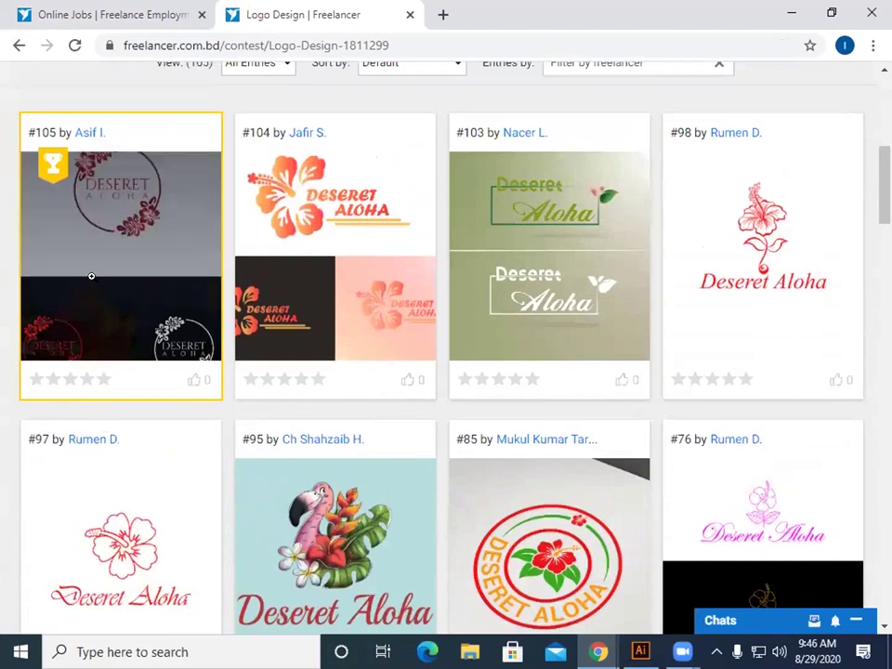
Step: Open winning entry #105, examine its colour codes and logo versions on light and dark backgrounds, and close it
left_click(362, 479)
scroll(364, 483, "down", 3)
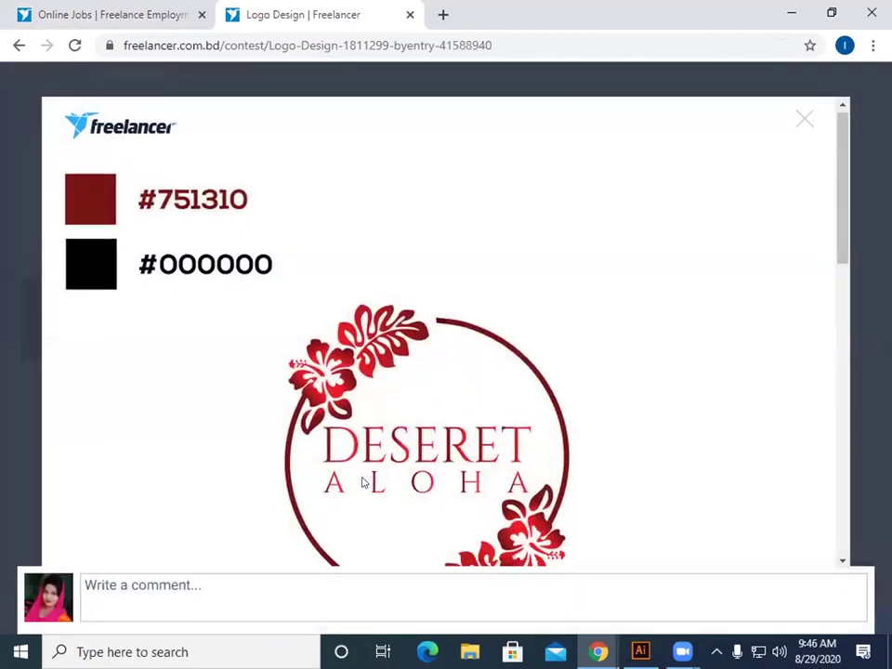
scroll(363, 482, "down", 5)
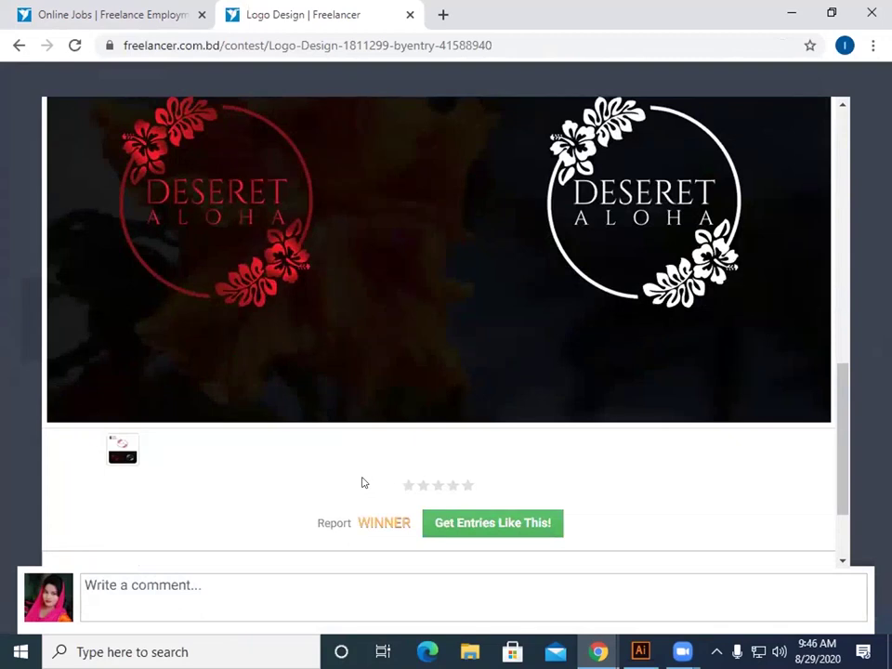
scroll(362, 482, "up", 2)
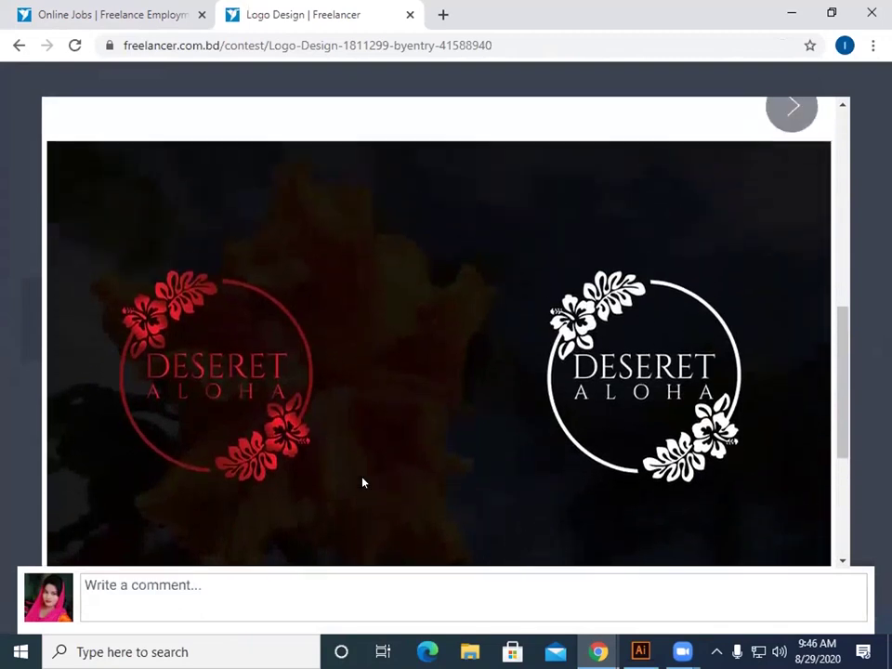
scroll(362, 483, "up", 6)
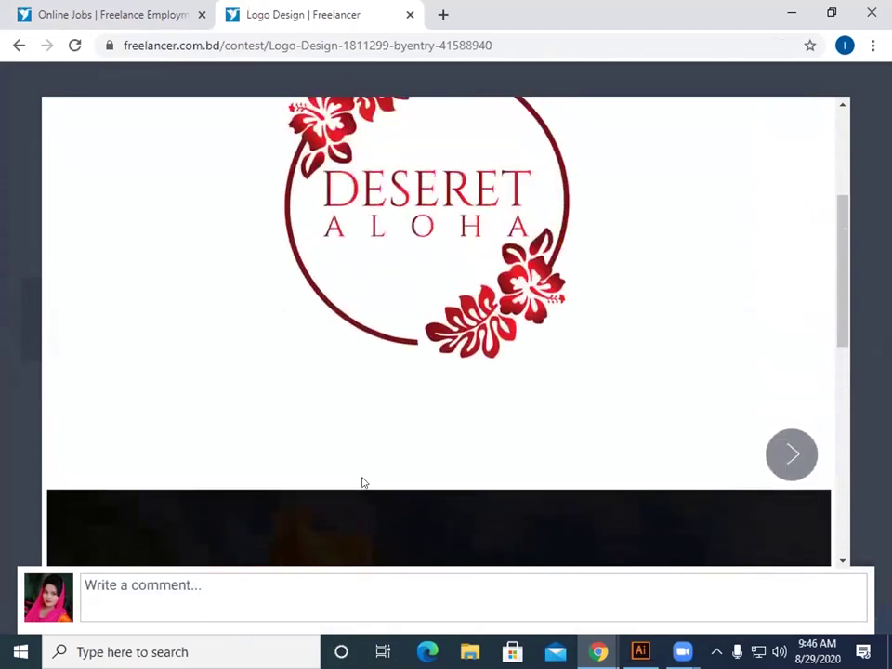
scroll(364, 483, "up", 2)
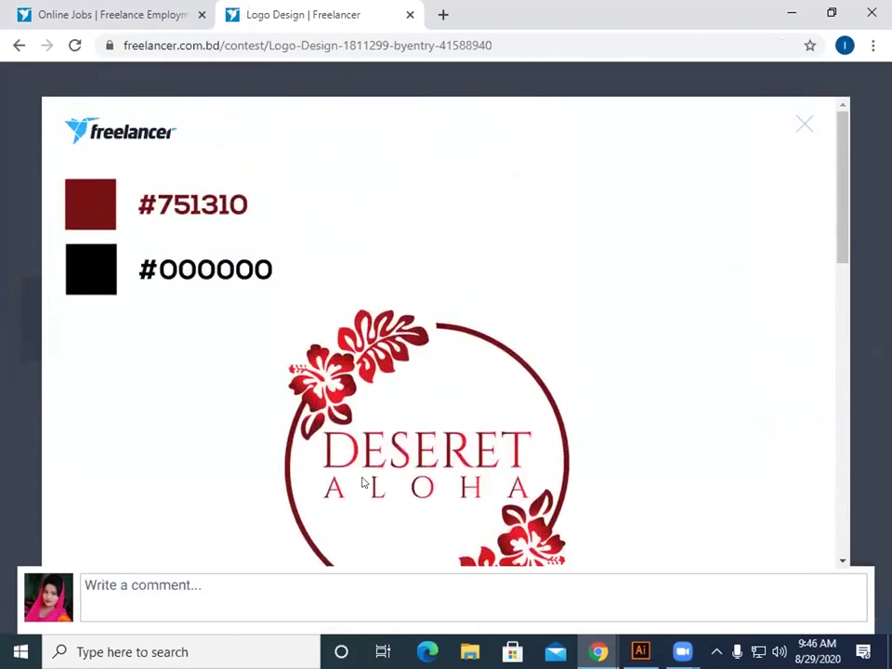
left_click(799, 124)
scroll(594, 219, "up", 5)
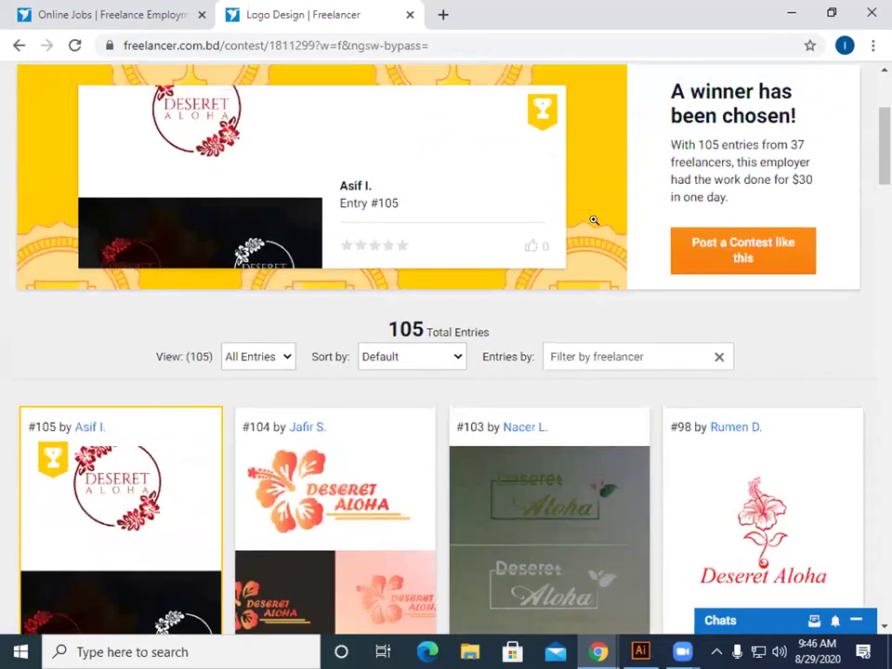
Step: Close the Deseret Aloha contest and go to page 15 of the contest results
left_click(410, 15)
scroll(478, 303, "down", 4)
scroll(480, 303, "down", 10)
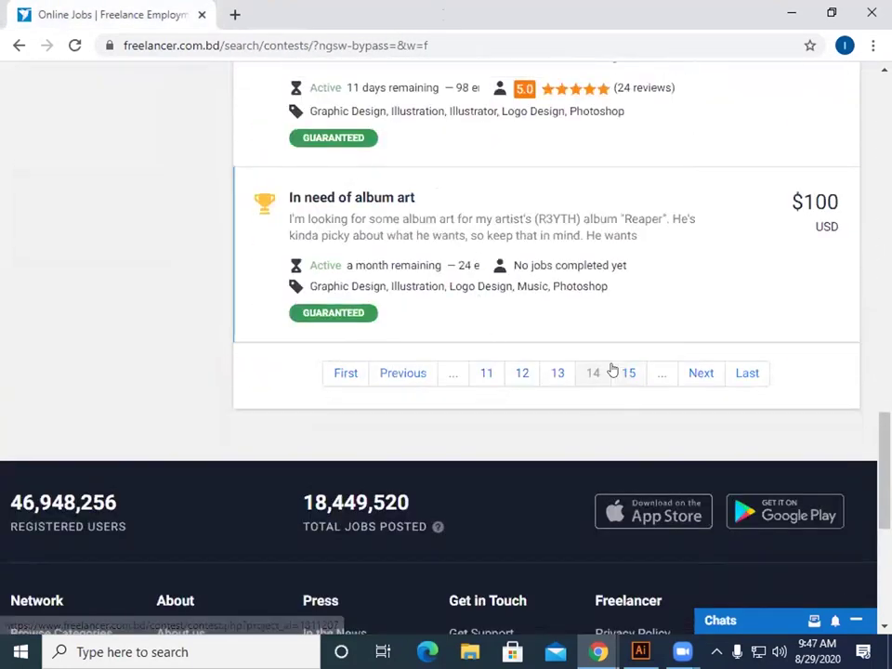
left_click(623, 372)
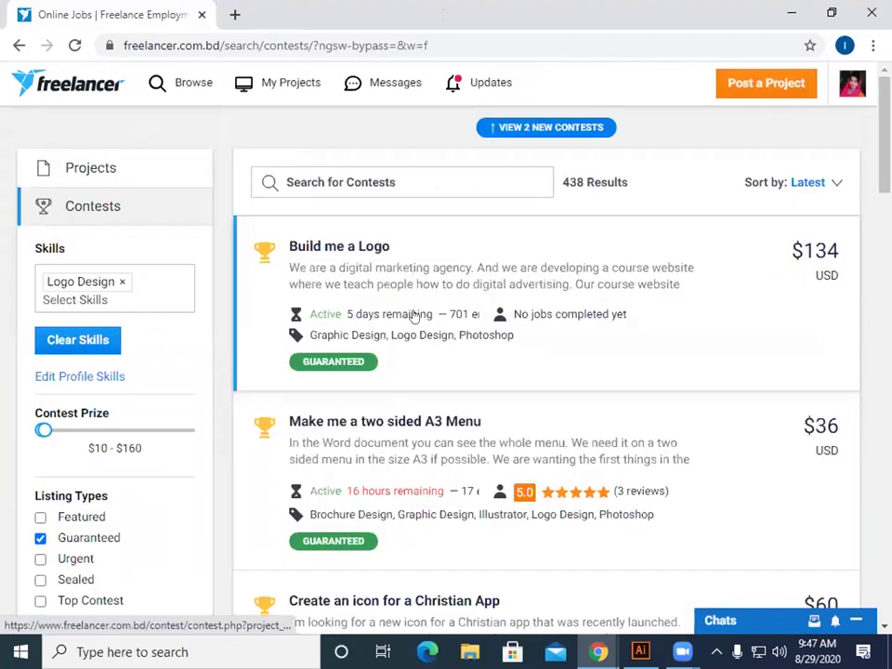
Step: Look through the contests on page 15 and move on to the results beyond that page
scroll(573, 564, "down", 3)
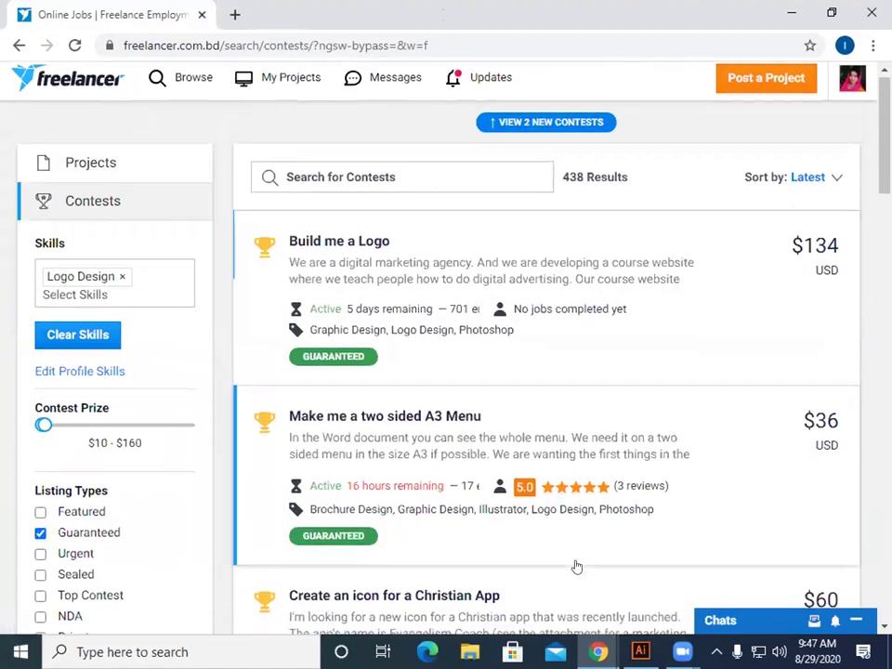
scroll(576, 565, "down", 5)
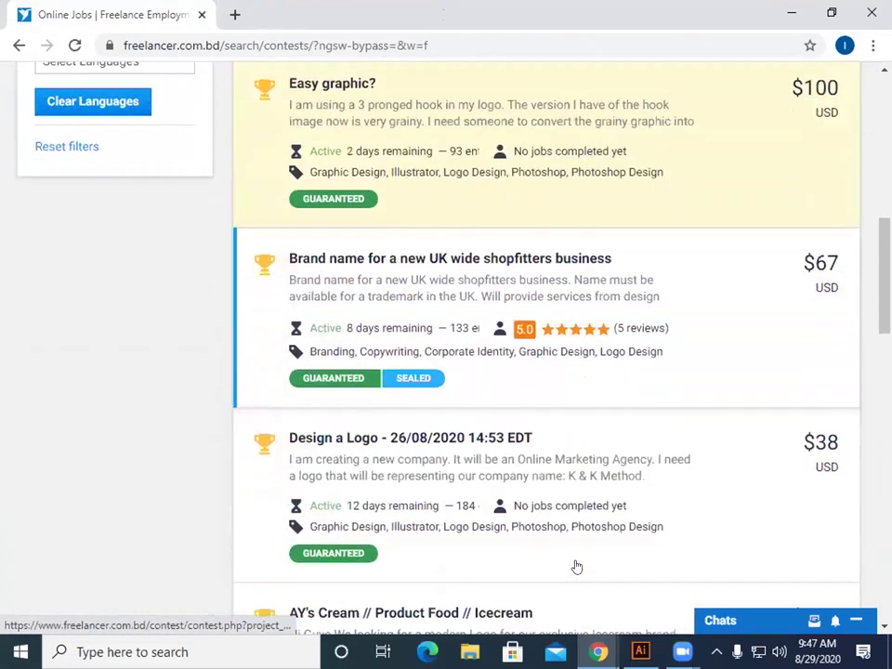
scroll(576, 567, "down", 2)
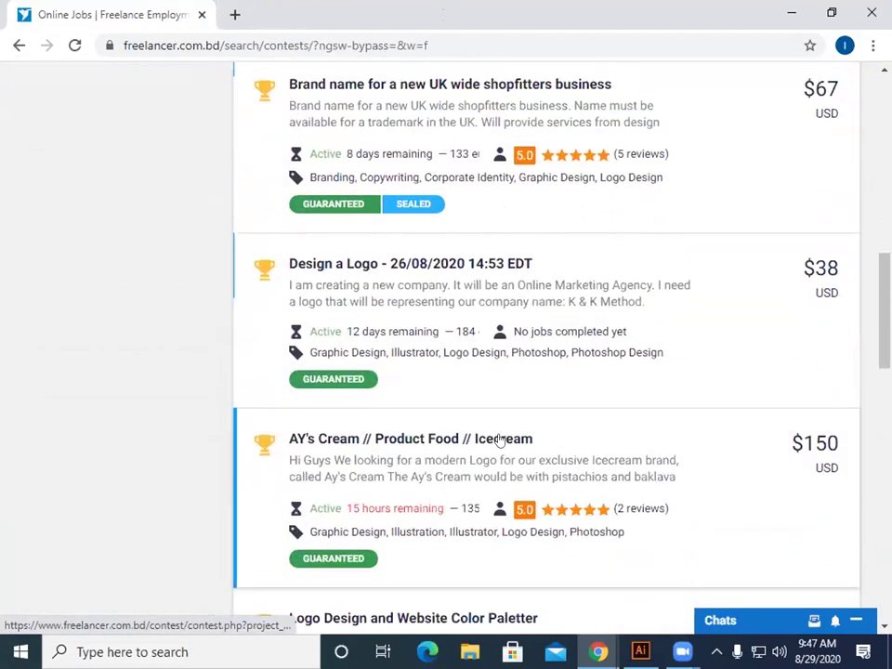
scroll(477, 442, "down", 2)
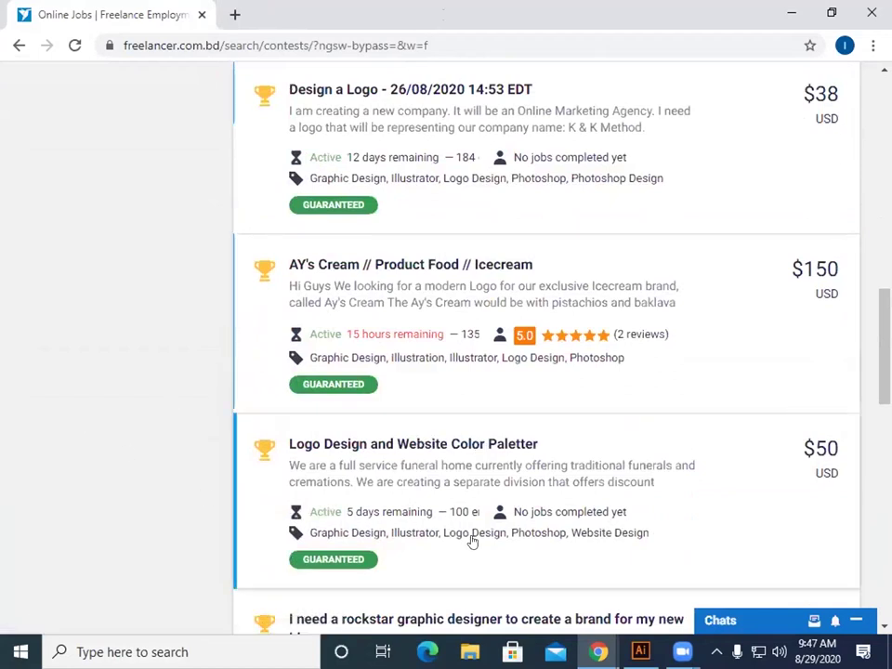
scroll(472, 537, "down", 5)
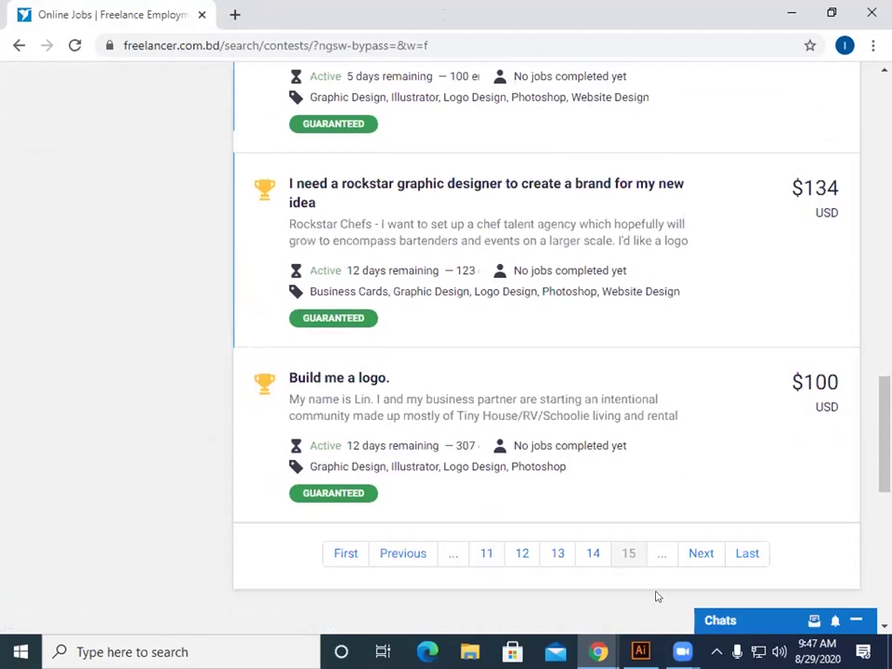
left_click(655, 554)
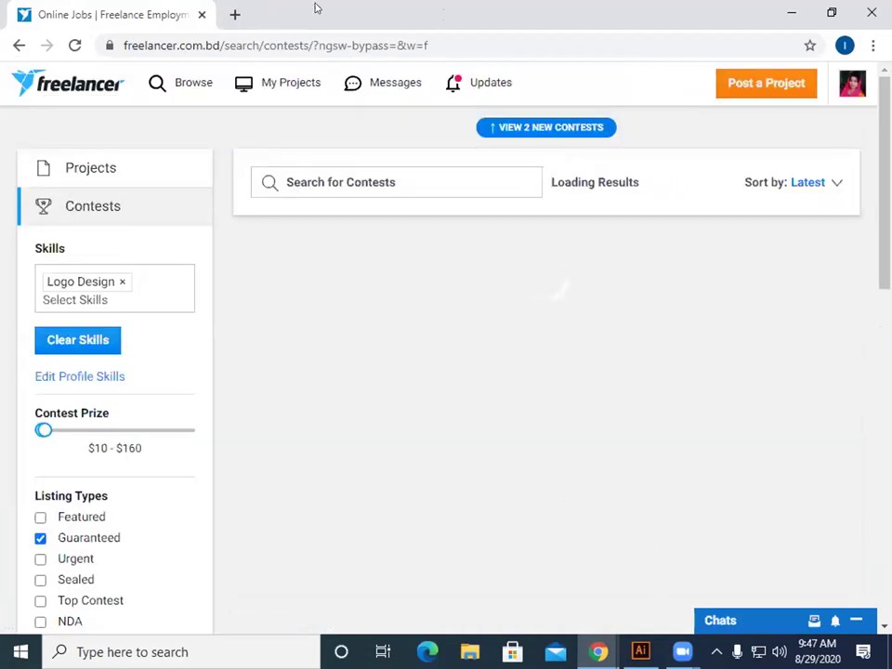
Step: Find and open the $30 contest "Logo Design - 26/08/2020 09:43 EDT" in the results
scroll(480, 402, "down", 2)
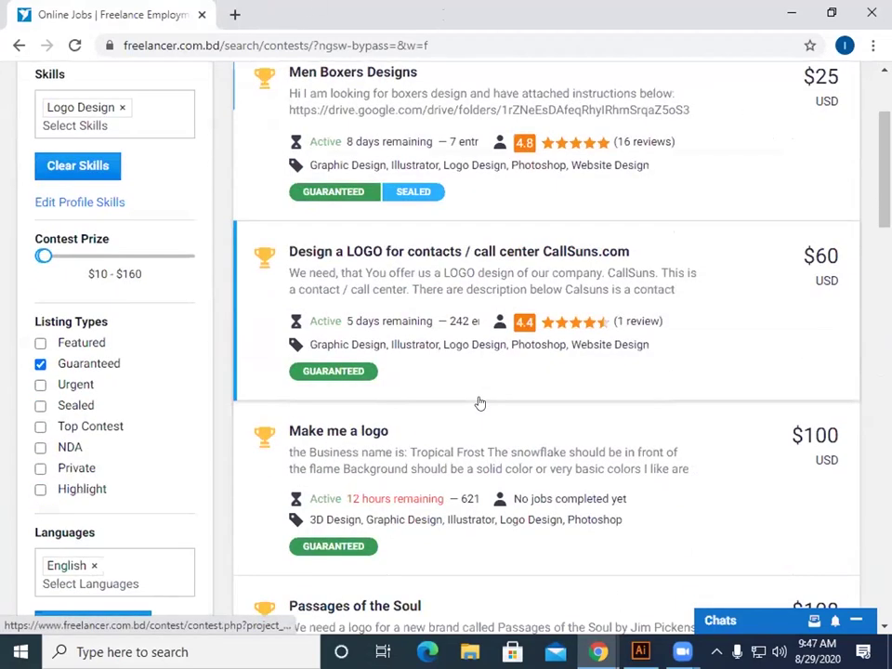
scroll(480, 402, "down", 3)
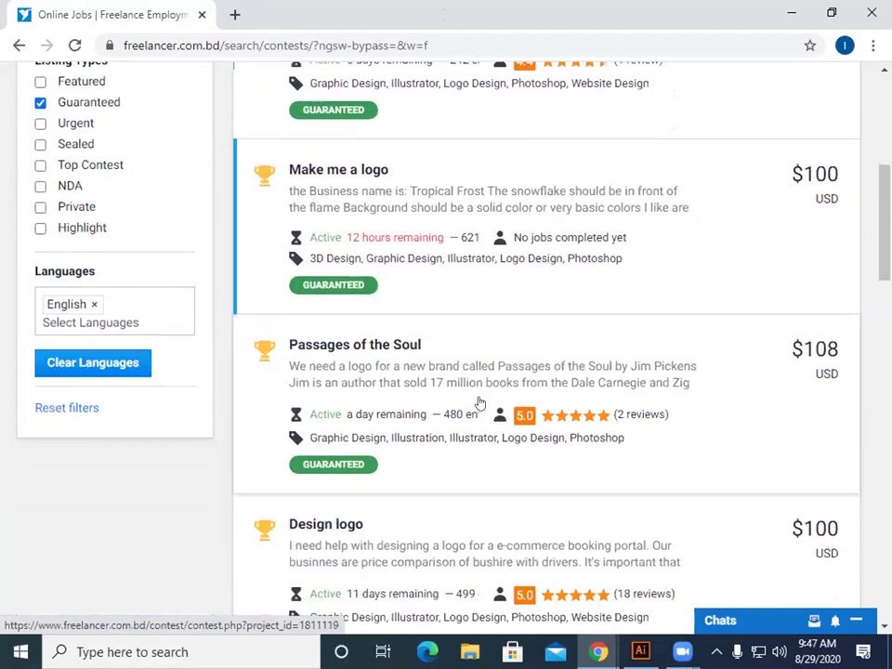
scroll(479, 402, "down", 1)
scroll(482, 413, "down", 2)
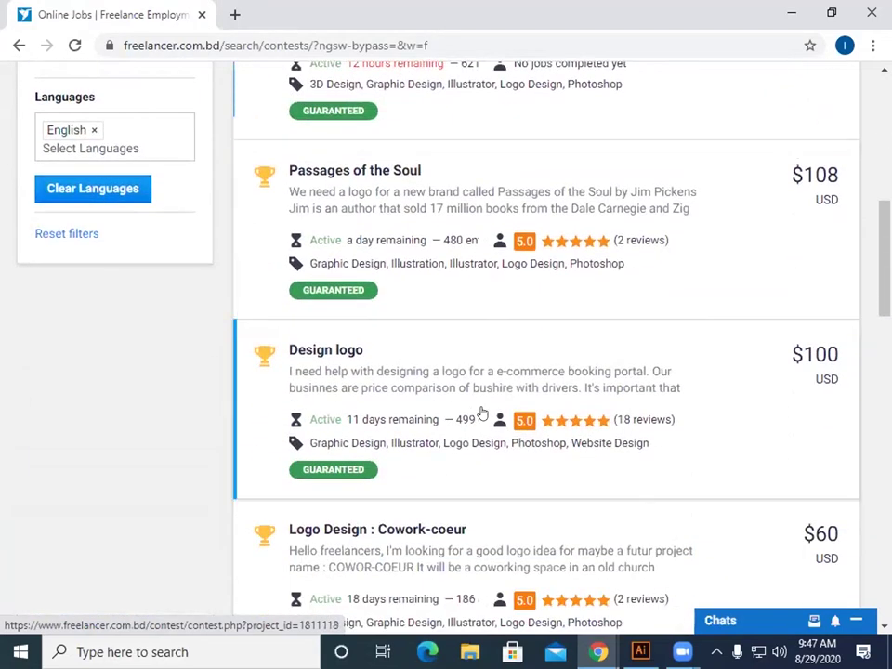
scroll(482, 412, "down", 2)
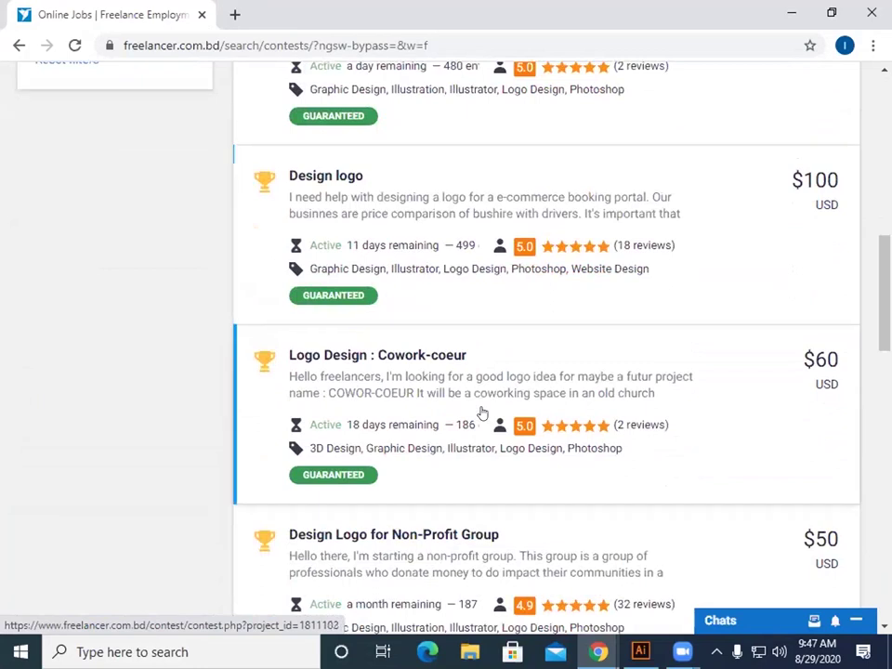
scroll(482, 412, "down", 2)
scroll(482, 412, "down", 3)
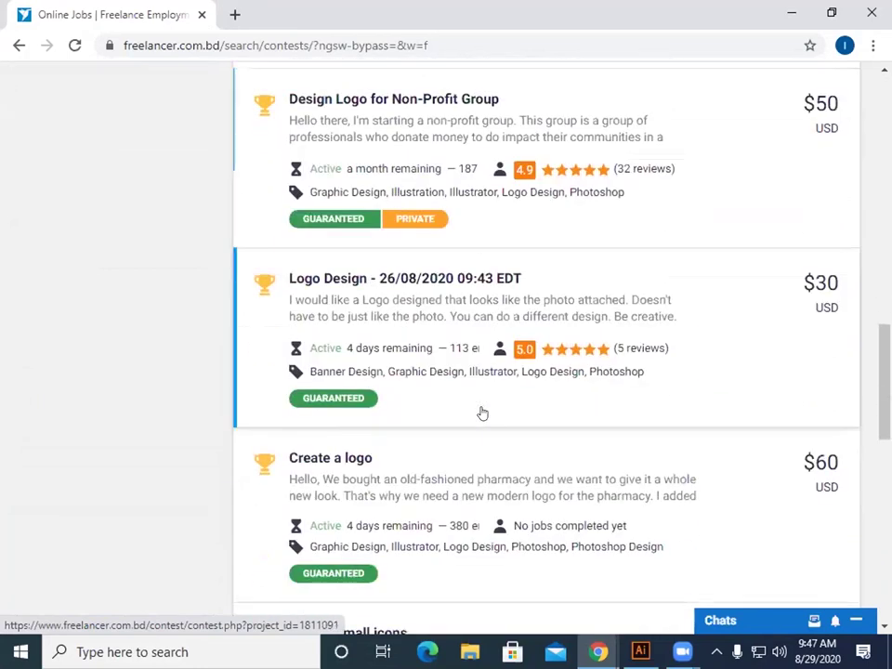
scroll(482, 412, "down", 2)
scroll(482, 407, "up", 3)
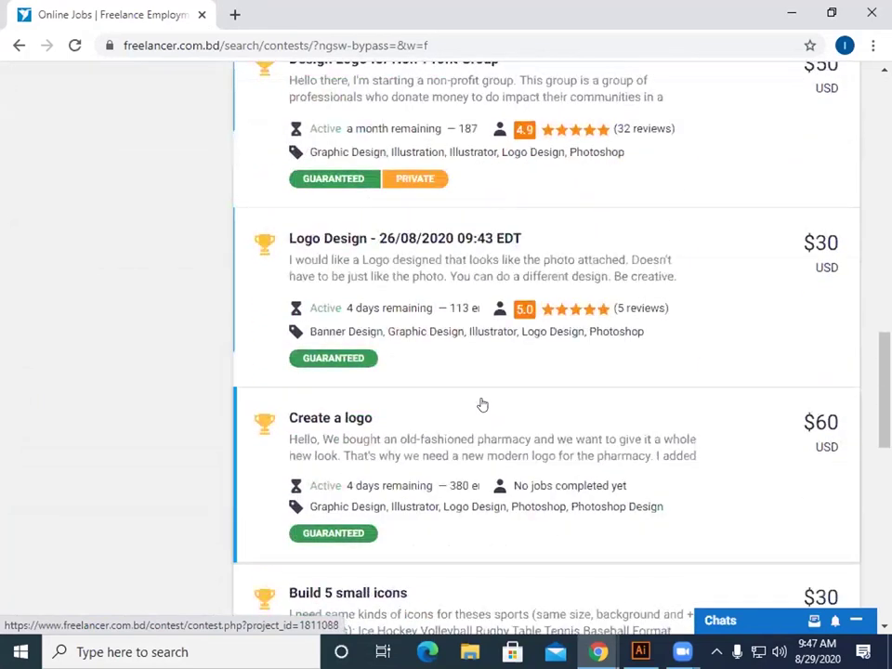
left_click(361, 364)
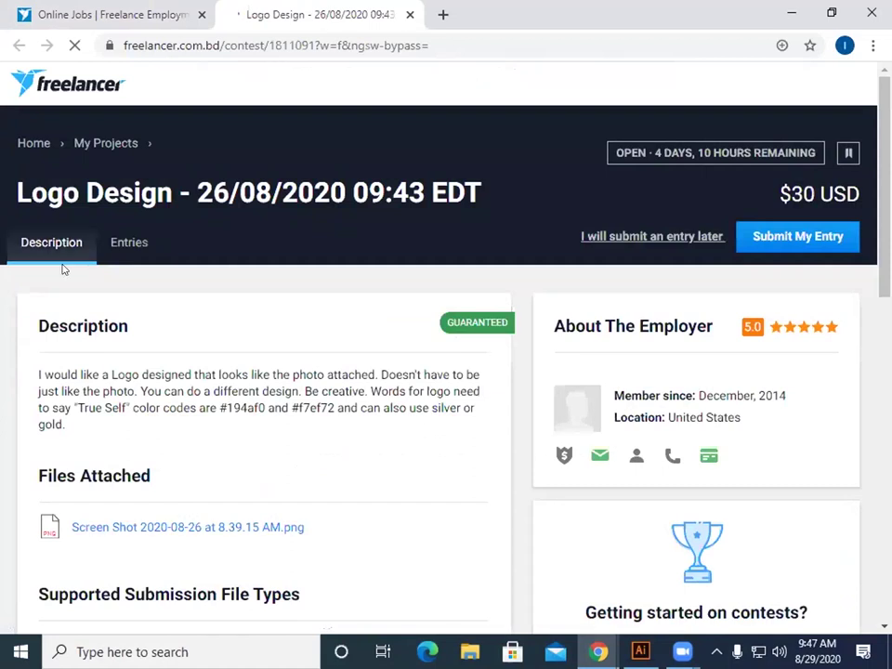
Step: View the attached file "Screen Shot 2020-08-26 at 8.39.15 AM.png", close the preview and return to the top of the contest page
scroll(163, 370, "down", 2)
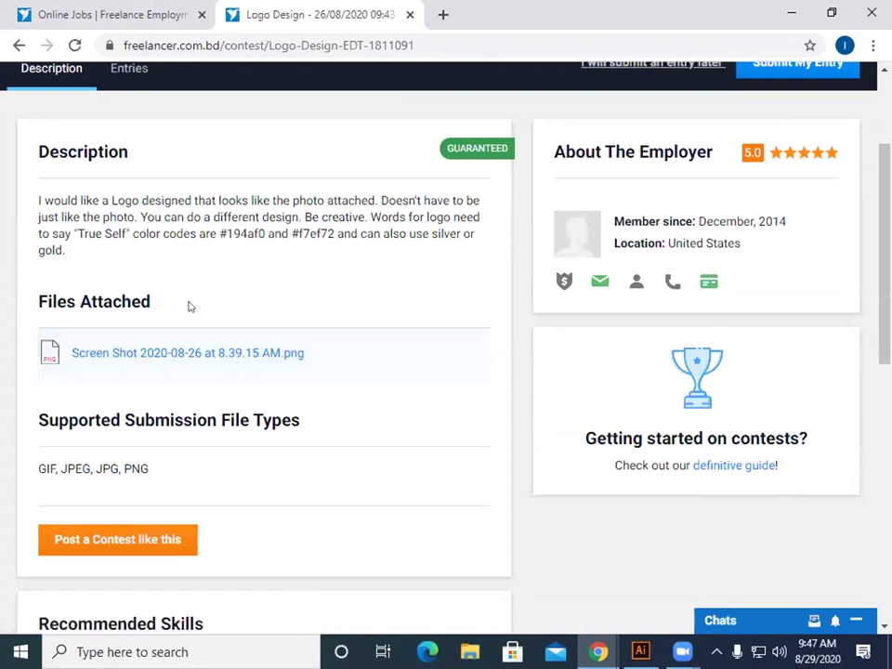
left_click(138, 359)
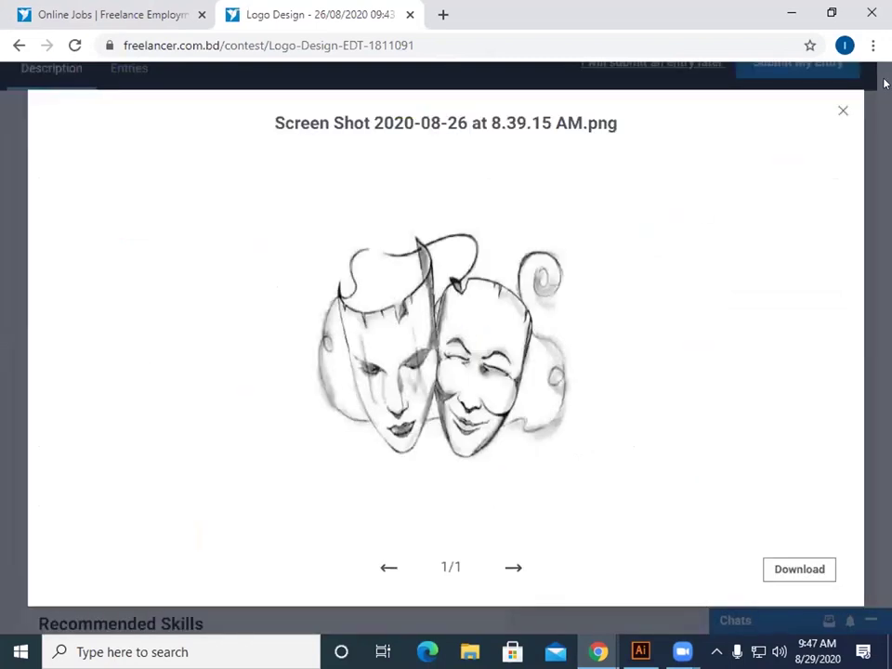
left_click(841, 112)
scroll(295, 246, "up", 3)
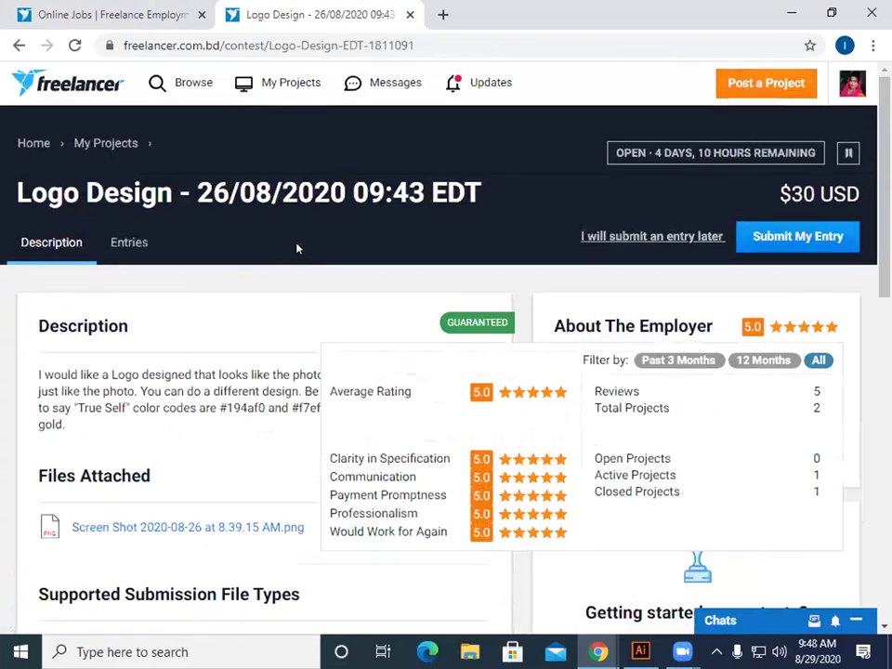
Step: Look through the entries submitted to the "Logo Design - 26/08/2020 09:43 EDT" contest and close the contest
left_click(115, 242)
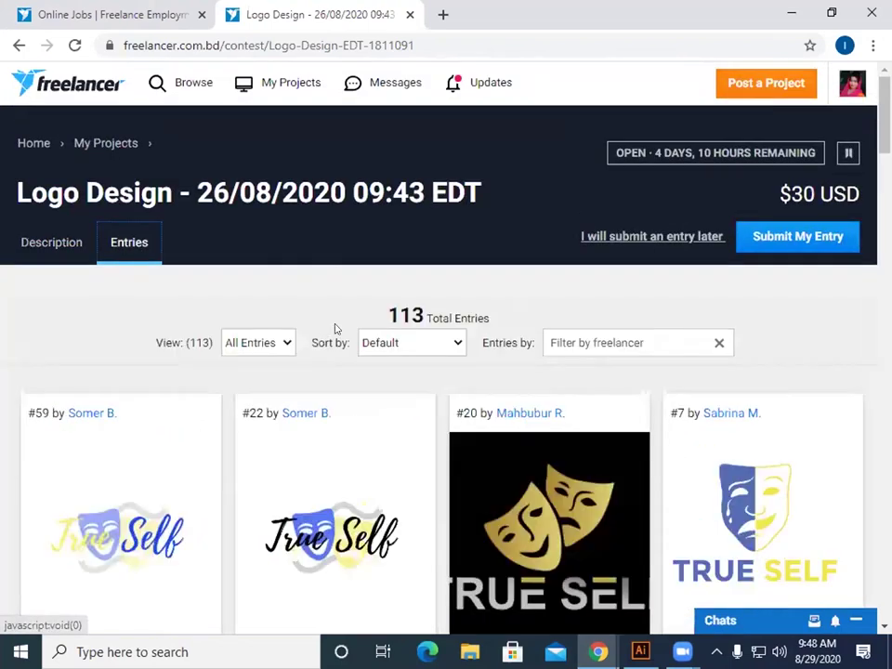
scroll(334, 329, "down", 4)
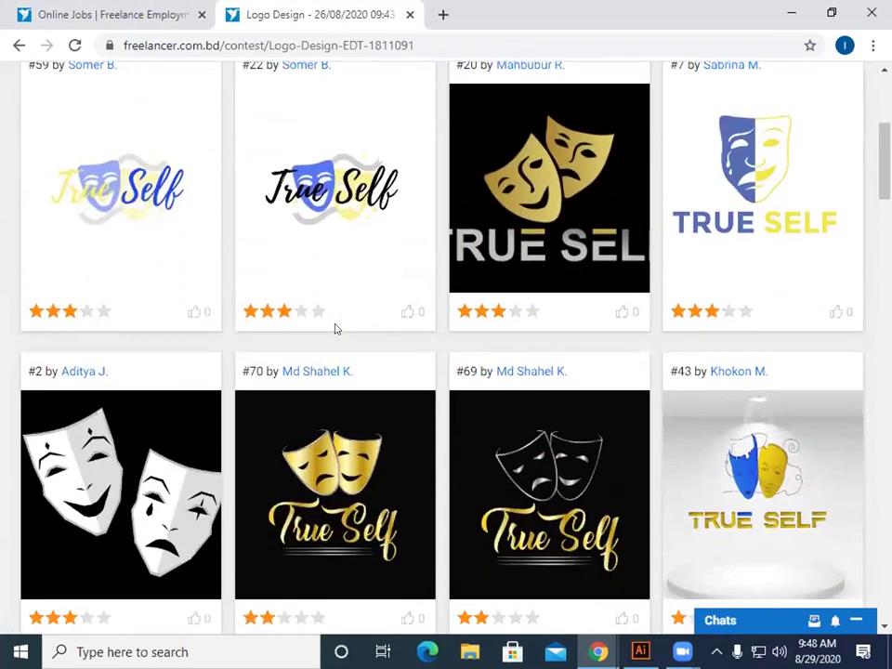
scroll(336, 329, "down", 2)
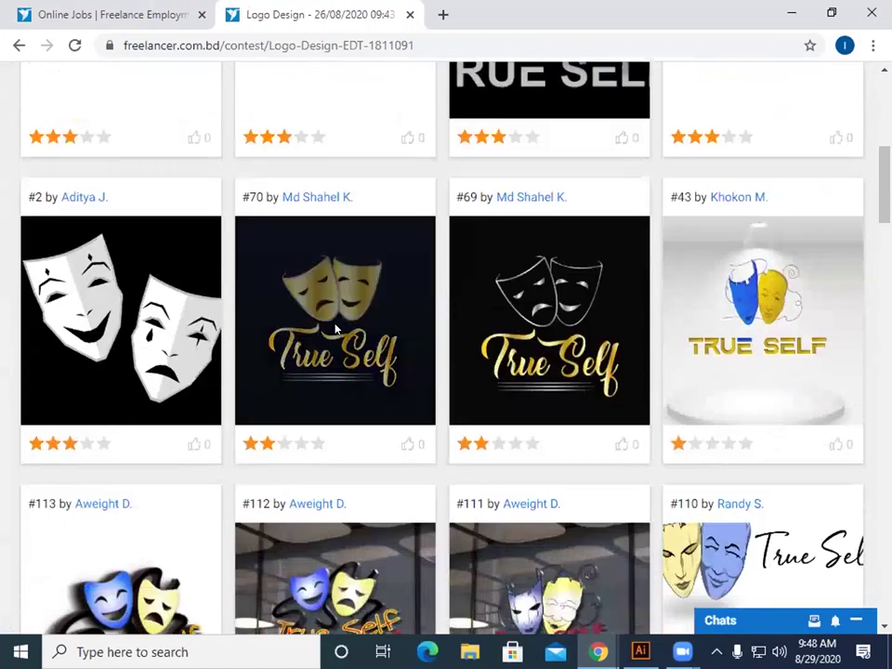
scroll(330, 325, "down", 2)
scroll(336, 321, "up", 7)
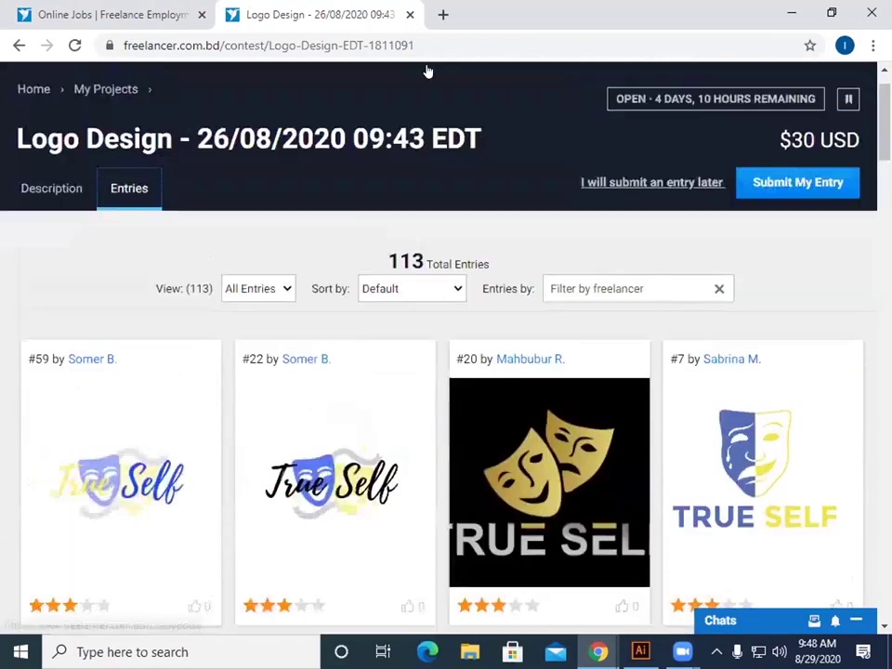
key("ctrl+w")
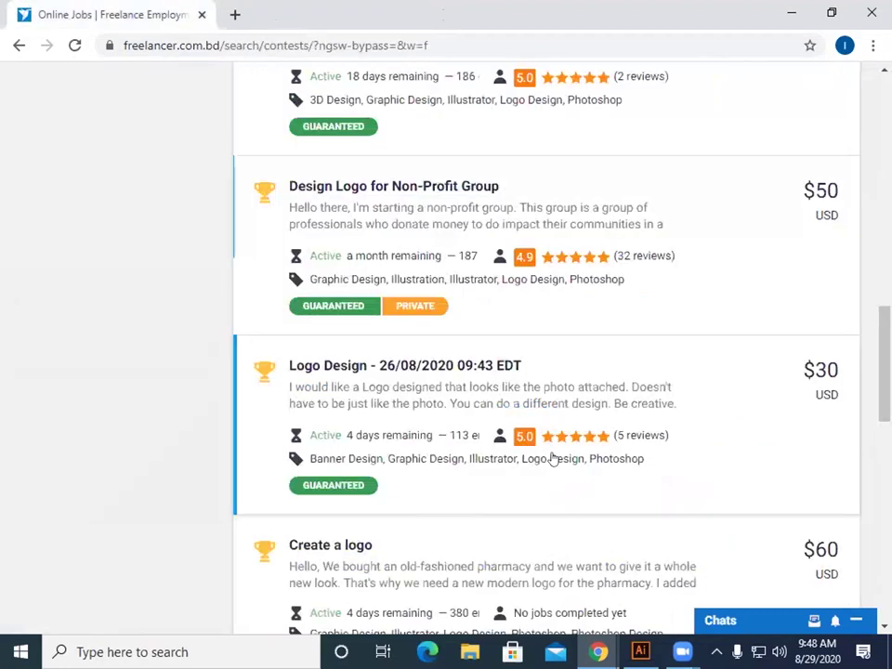
Step: Go to page 17 of the contest results and open the $20 contest "Brand logo design"
scroll(552, 458, "down", 5)
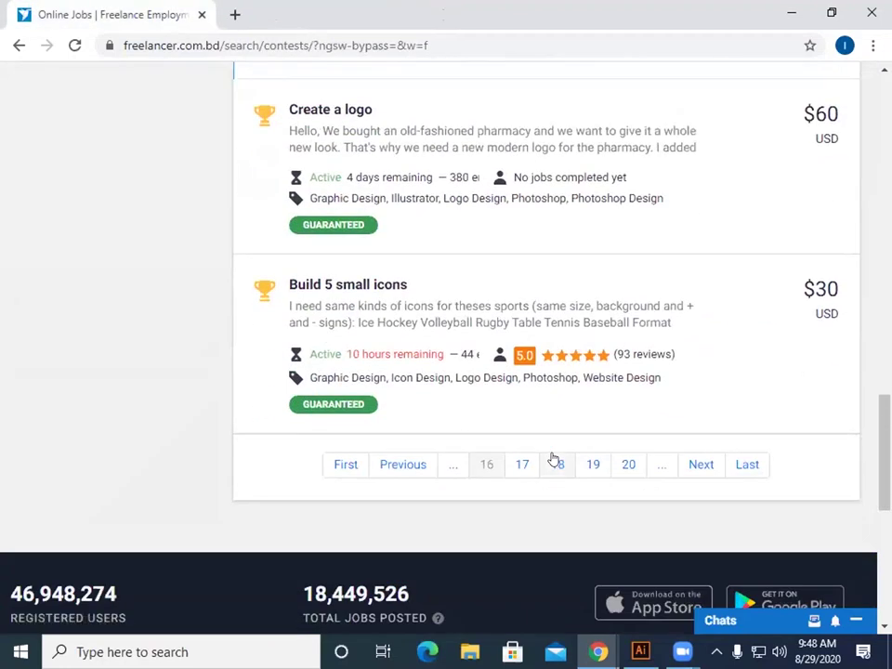
left_click(517, 465)
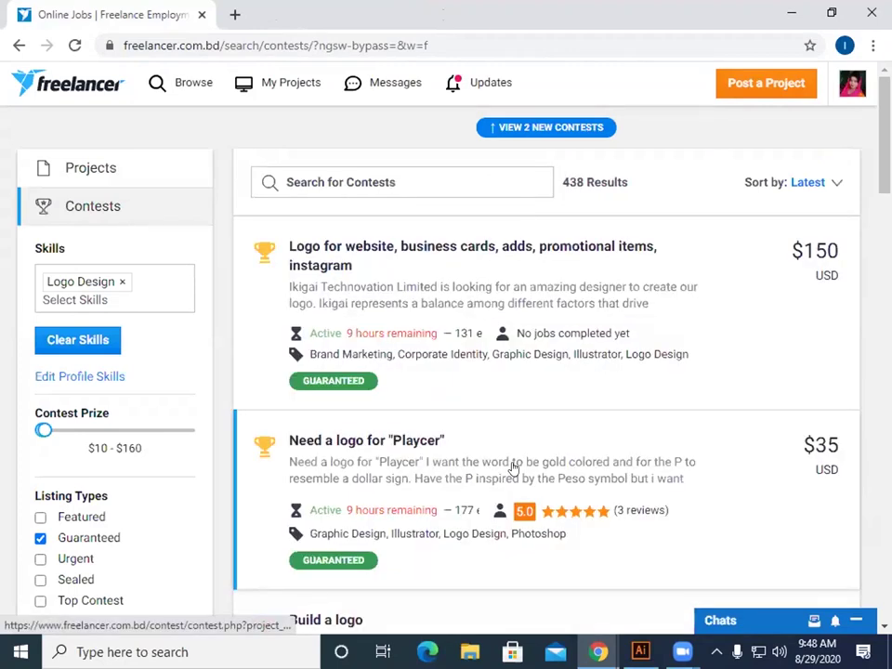
scroll(512, 467, "down", 2)
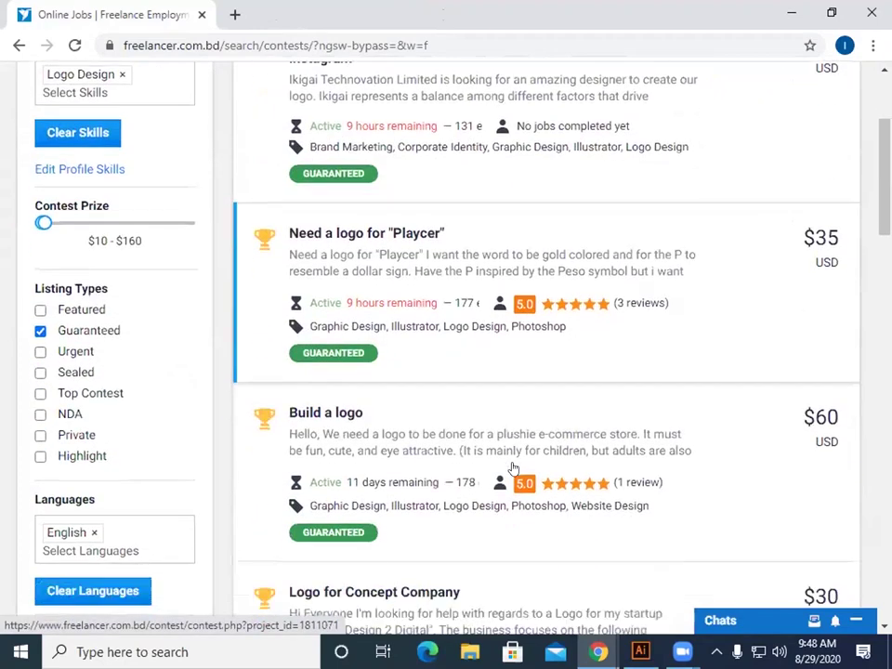
scroll(513, 468, "down", 2)
scroll(513, 467, "down", 2)
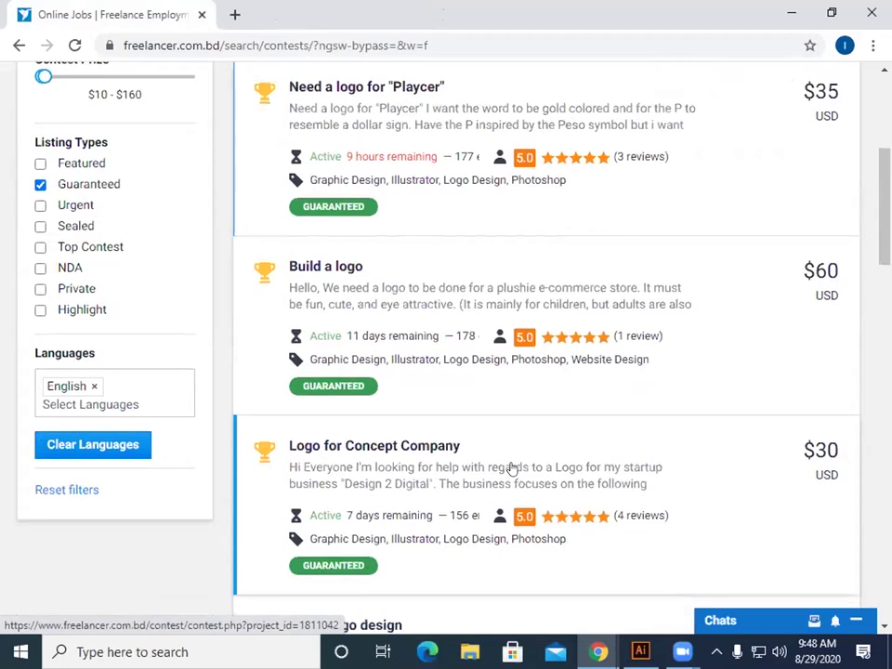
scroll(512, 467, "down", 1)
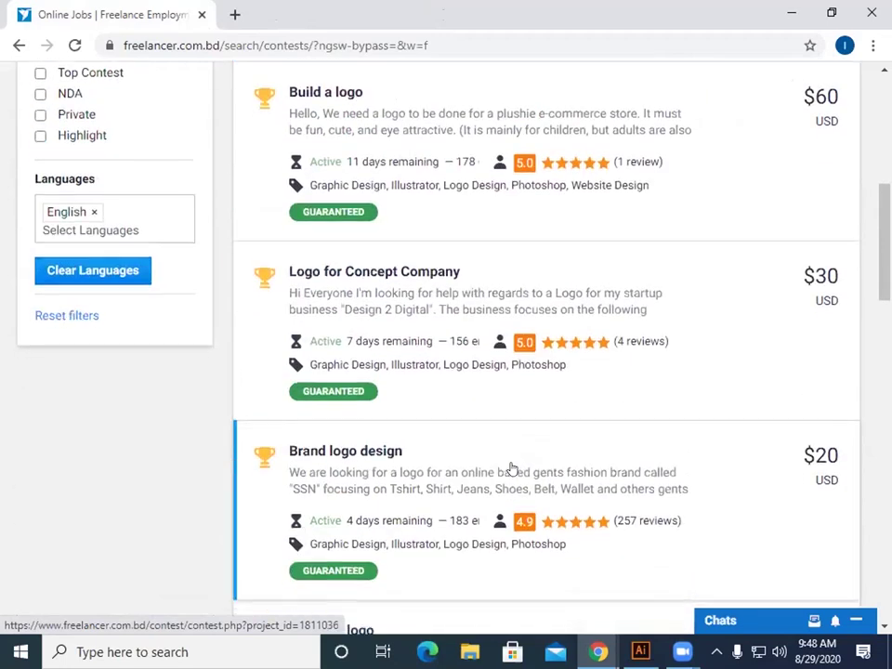
scroll(512, 470, "down", 1)
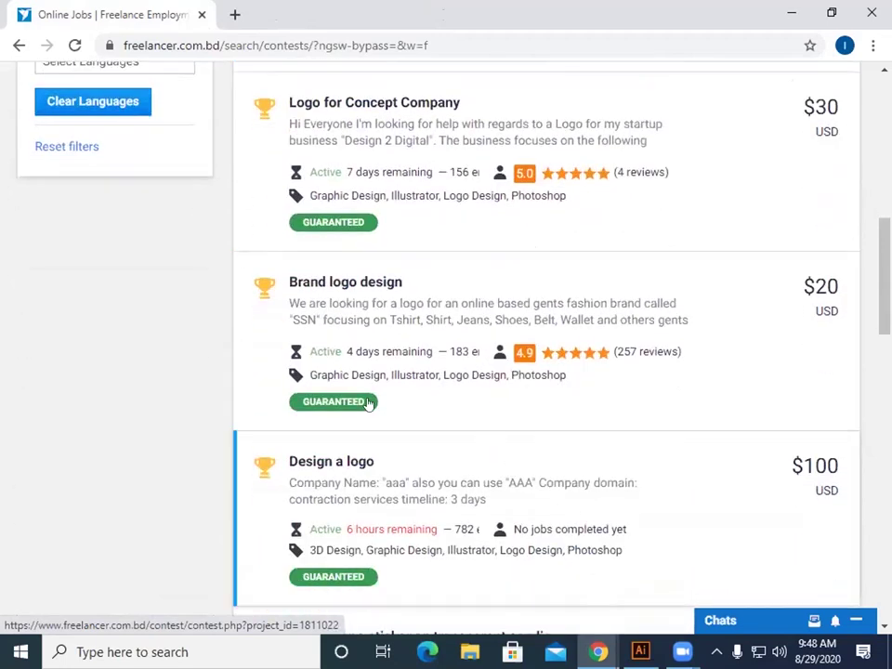
left_click(352, 284)
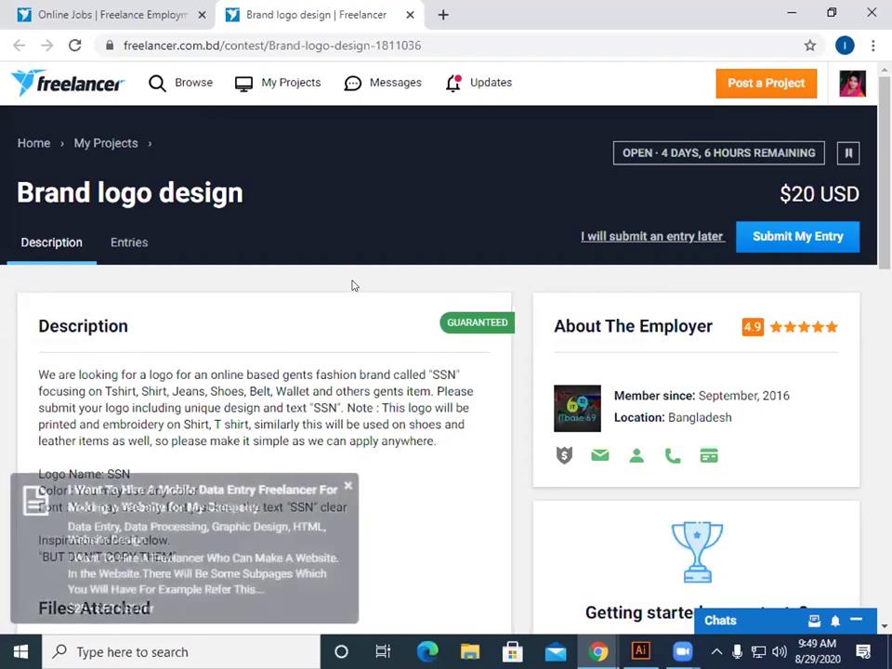
Step: Look through the entries submitted to the "Brand logo design" contest and close the contest
left_click(127, 242)
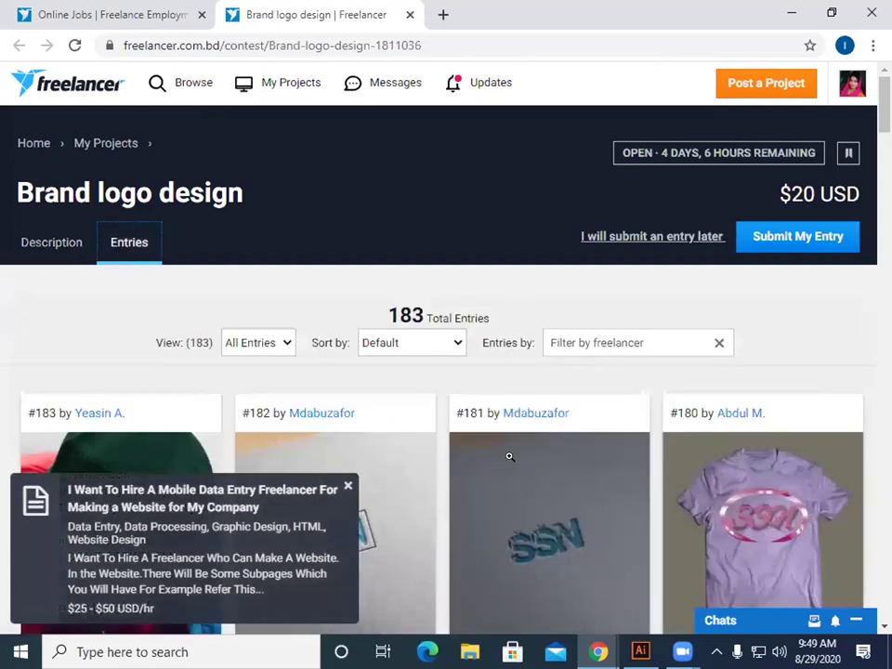
scroll(507, 456, "down", 3)
scroll(512, 463, "up", 3)
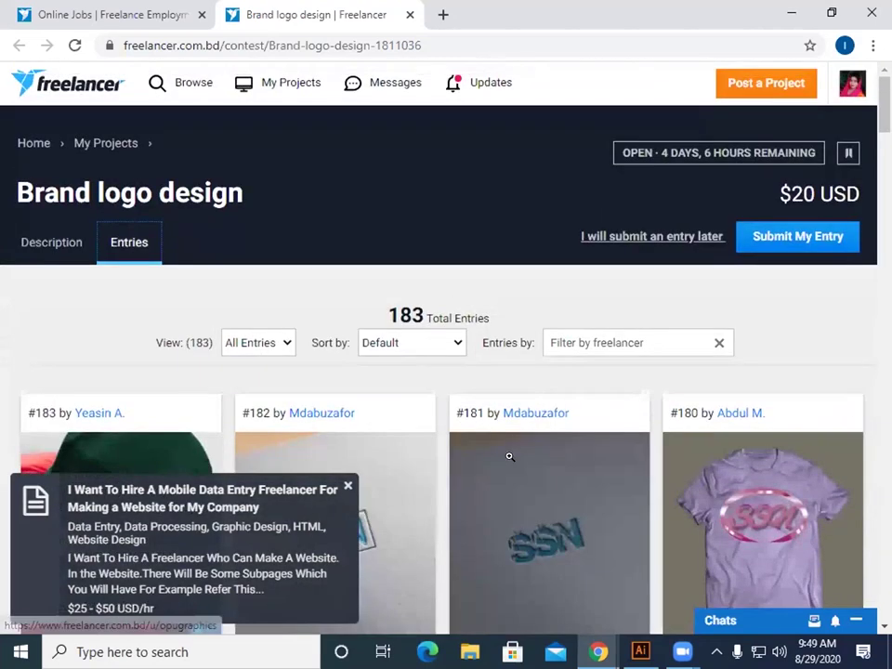
scroll(509, 456, "down", 7)
scroll(509, 456, "down", 5)
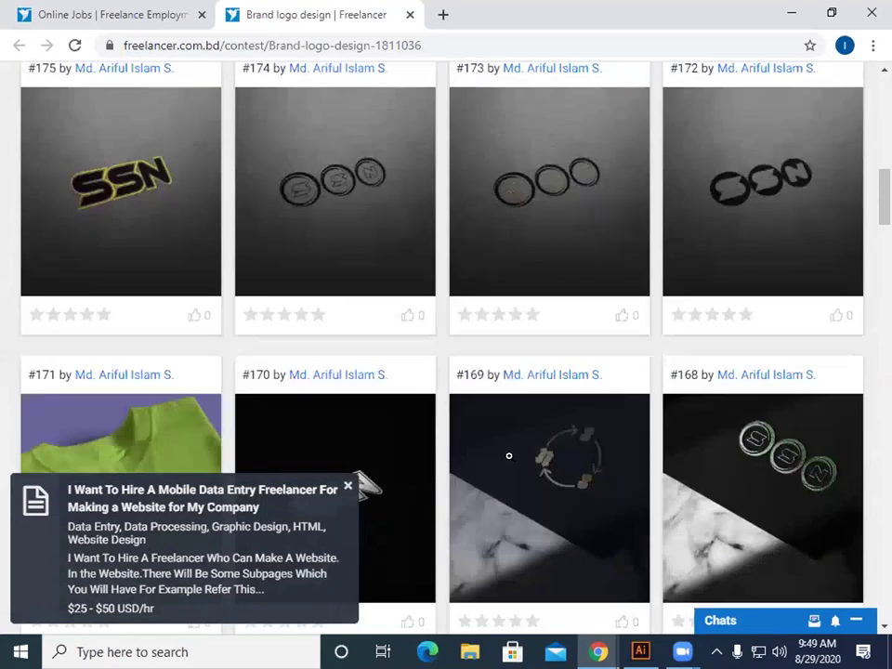
scroll(450, 325, "up", 6)
scroll(450, 324, "up", 5)
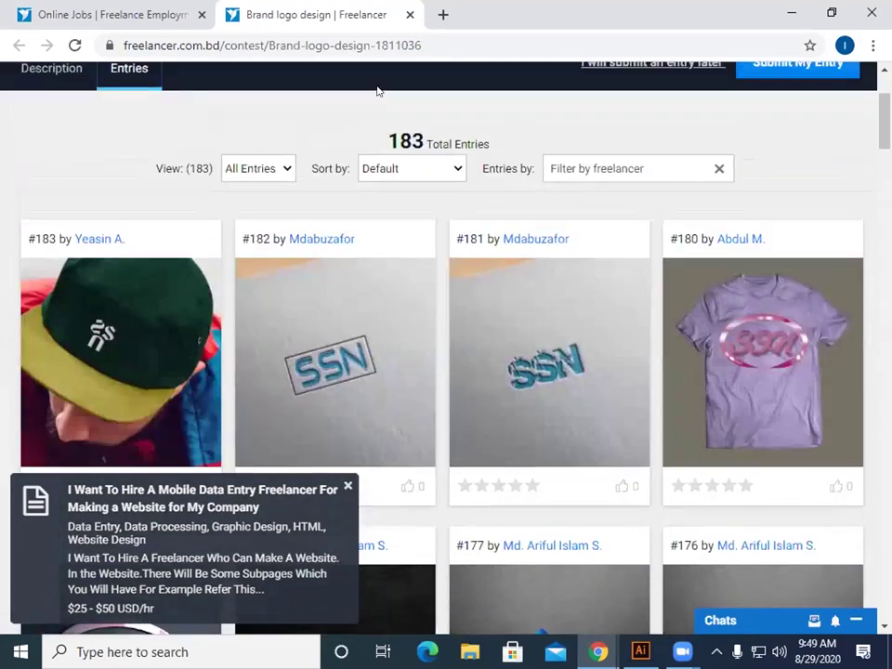
left_click(409, 14)
Step: Go to page 18 of the contest results and open the $60 contest "Create a logo for my online business"
scroll(523, 486, "down", 5)
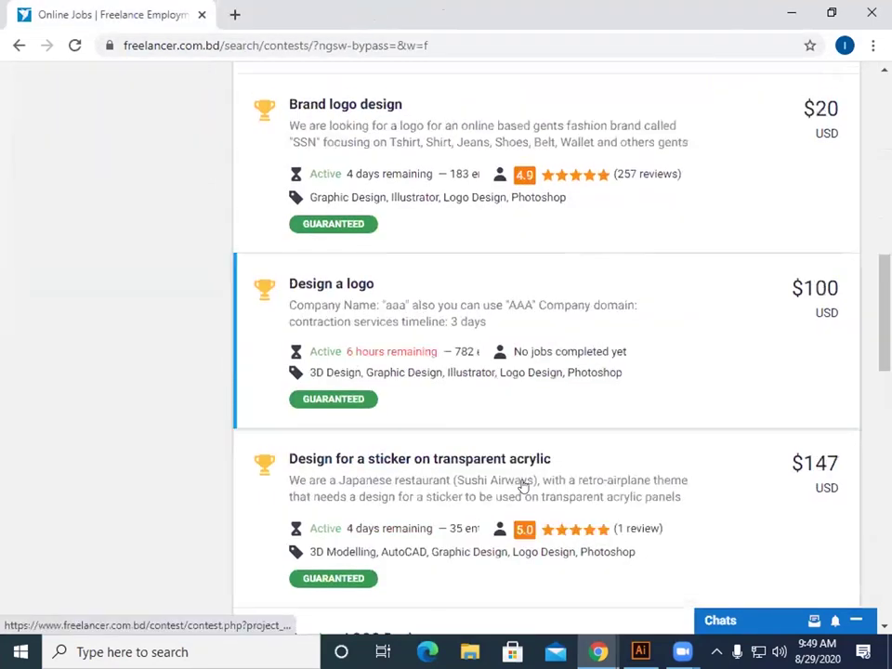
scroll(523, 486, "down", 5)
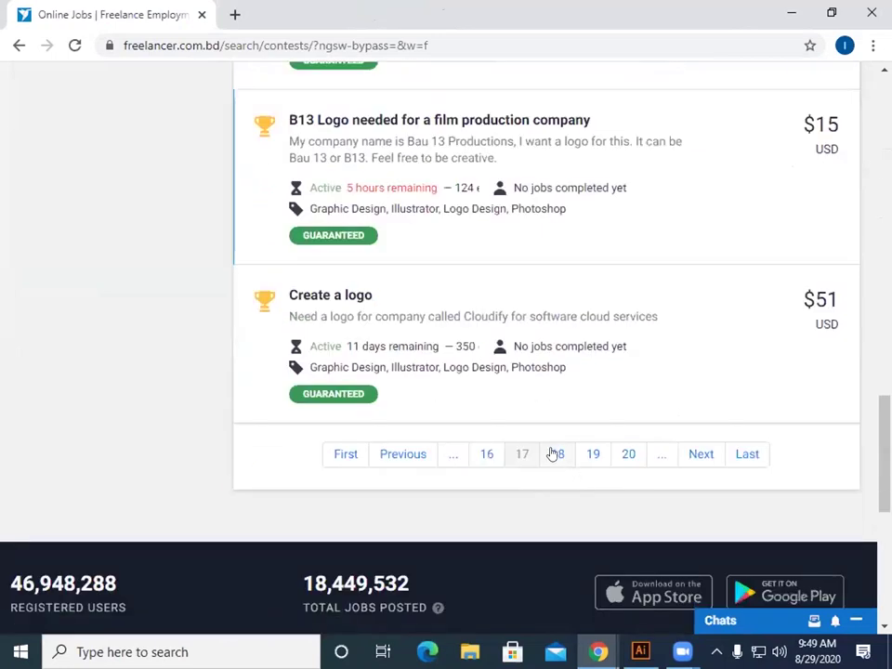
left_click(554, 453)
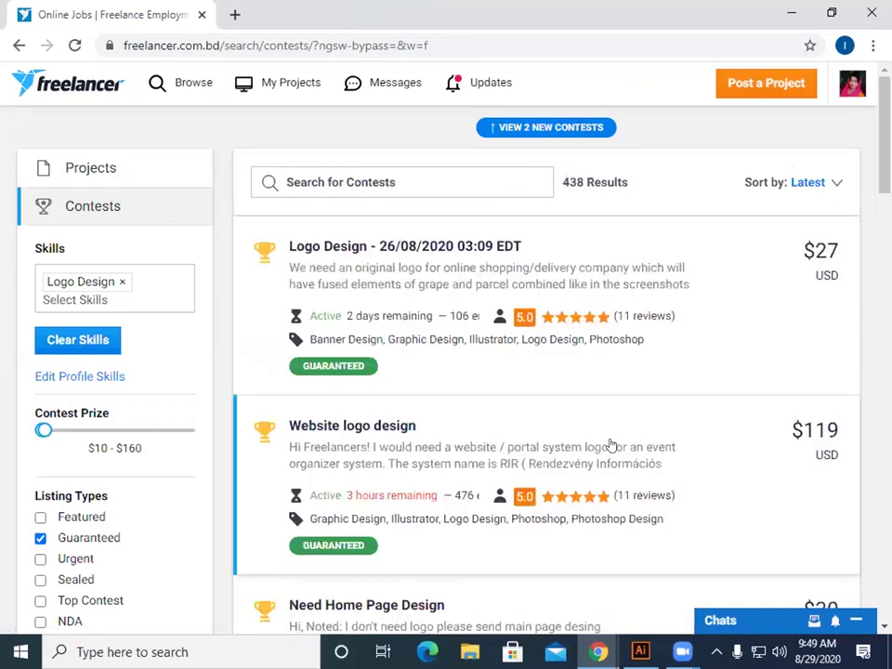
scroll(611, 446, "down", 10)
scroll(509, 473, "down", 8)
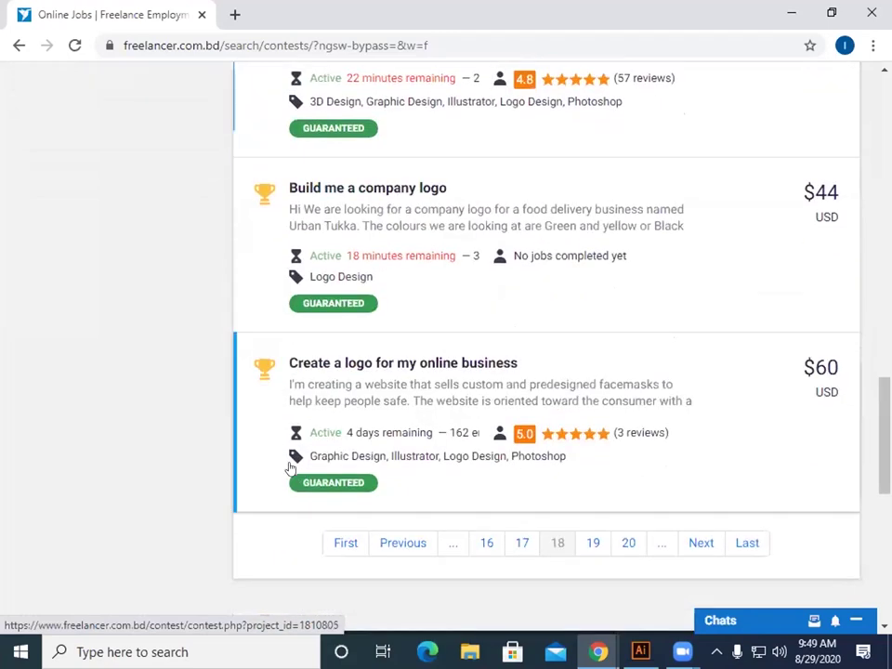
left_click(423, 362)
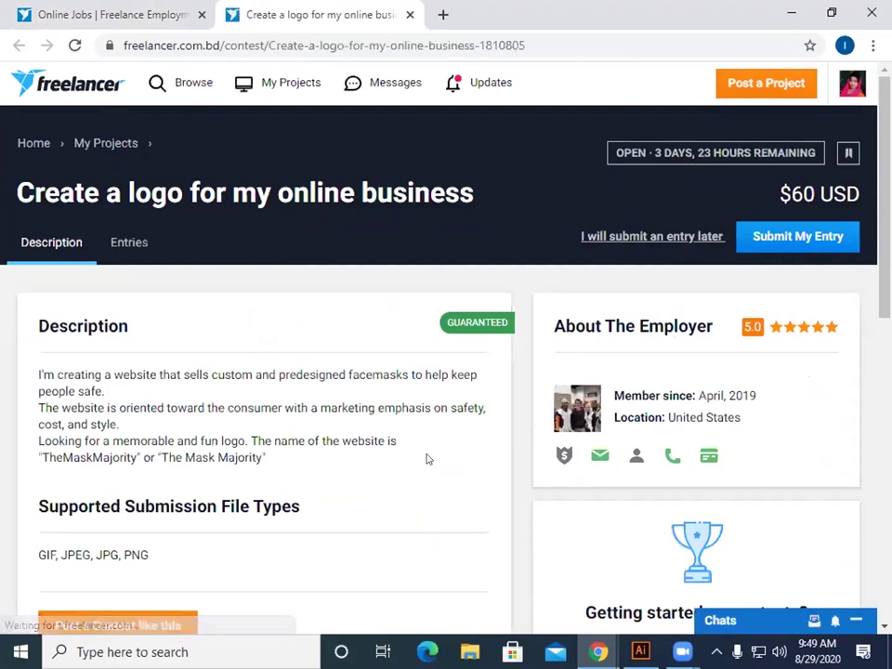
Step: Look through the entries submitted to the "Create a logo for my online business" contest and close the contest
left_click(128, 245)
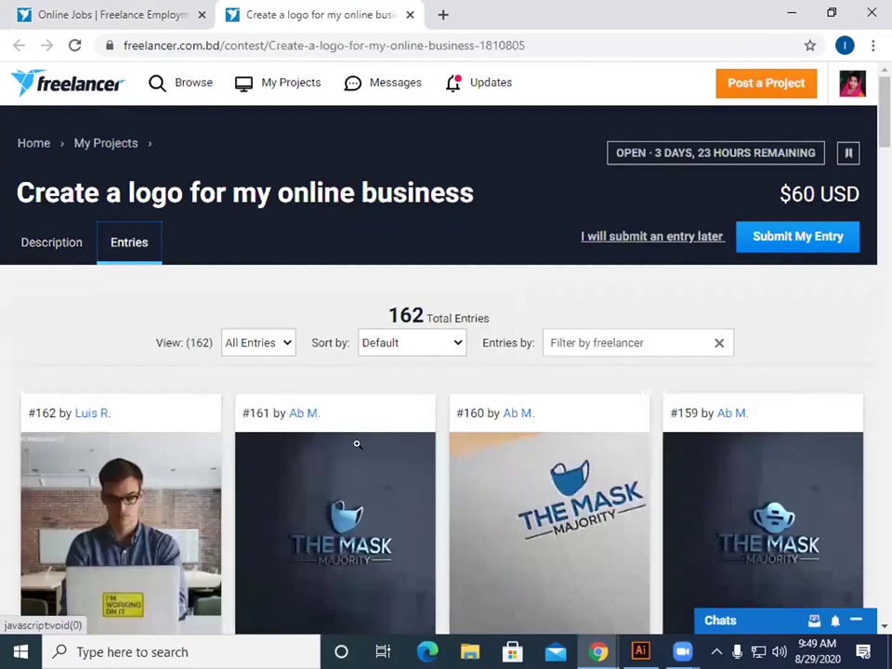
scroll(381, 454, "down", 3)
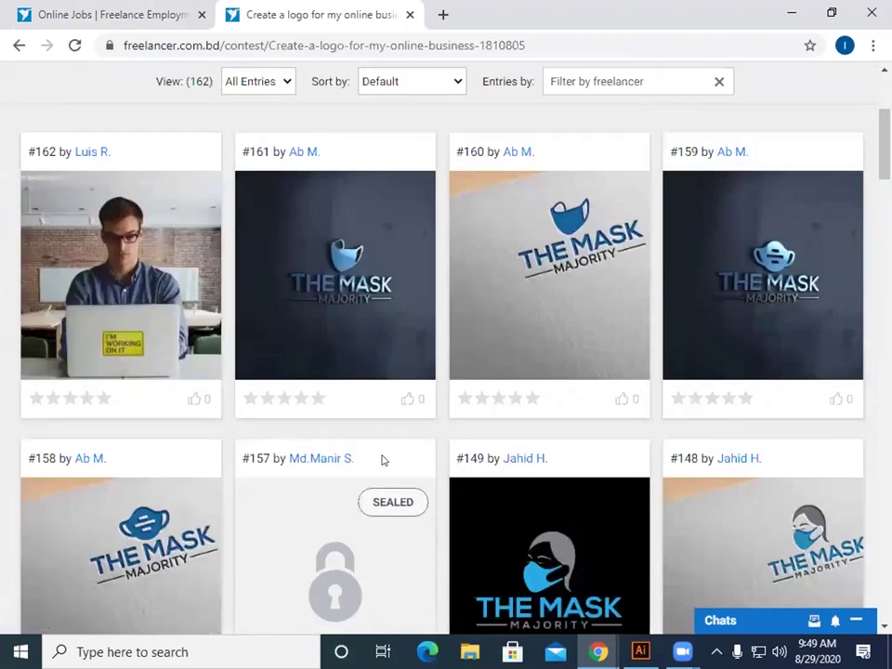
scroll(381, 459, "up", 1)
scroll(381, 459, "down", 9)
scroll(381, 459, "down", 3)
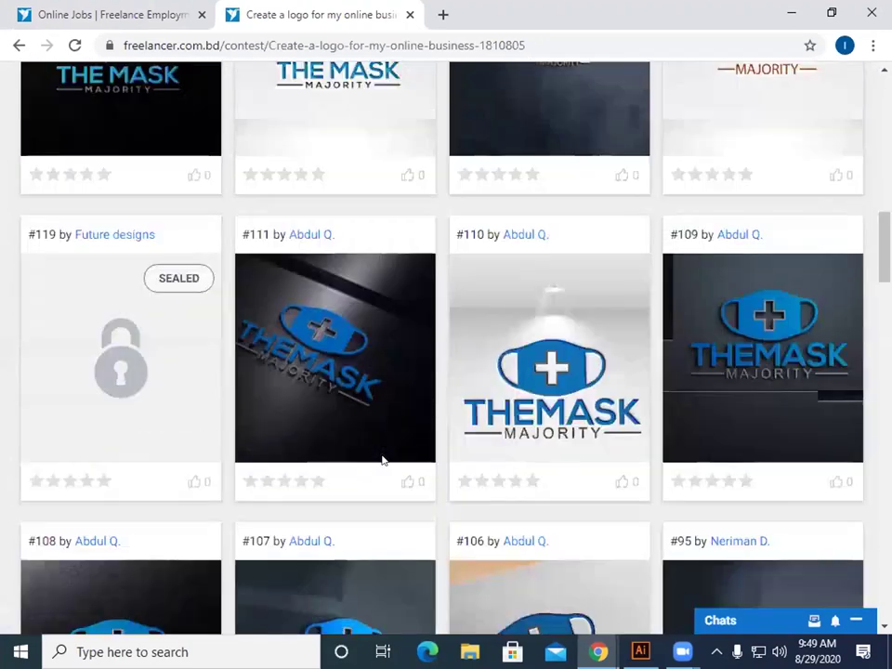
scroll(381, 459, "up", 3)
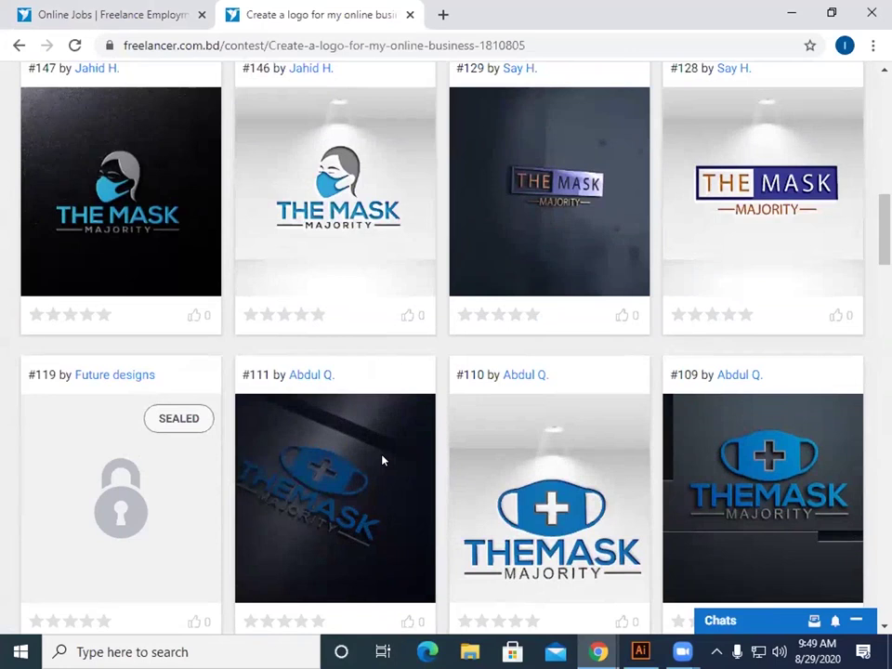
scroll(381, 459, "up", 3)
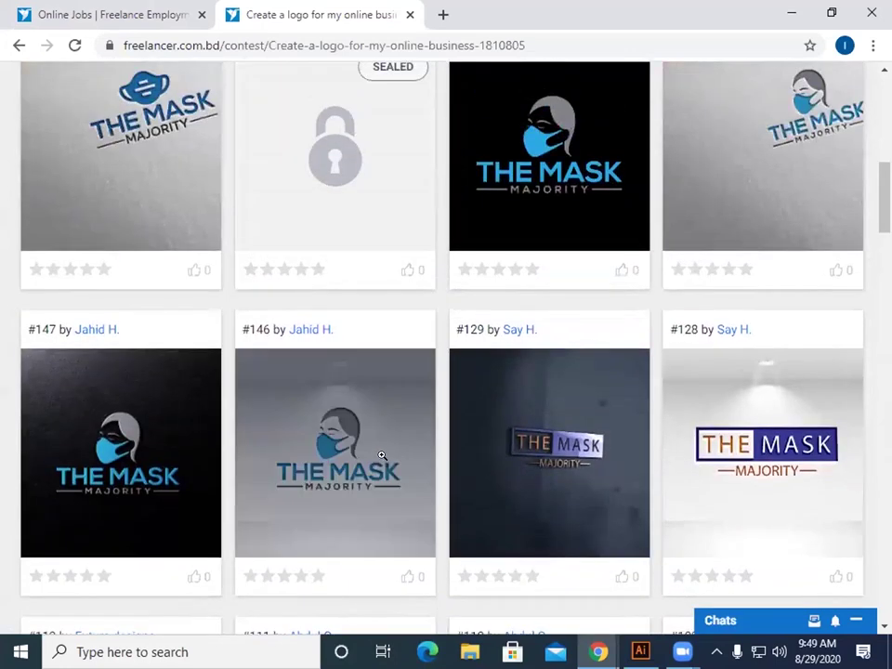
scroll(381, 454, "up", 7)
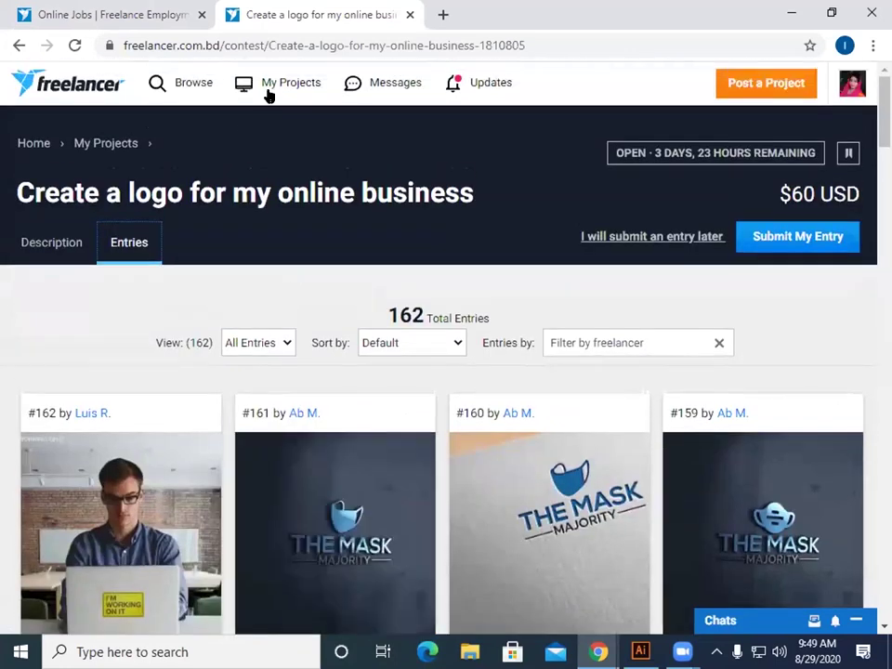
left_click(410, 14)
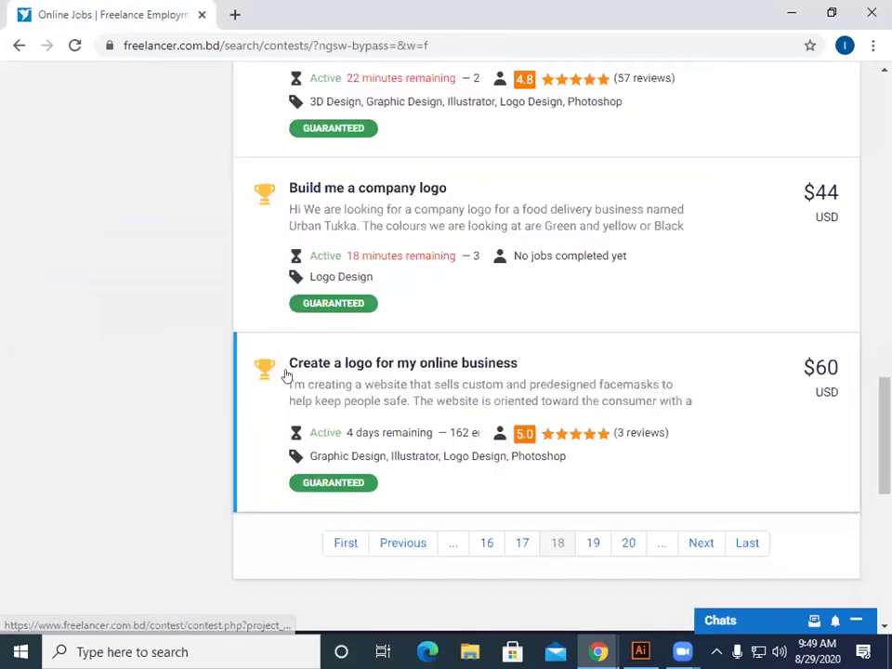
Step: Go to page 19 of the contest results, open the $51 contest "Create a logo for new company" and read its description
left_click(591, 548)
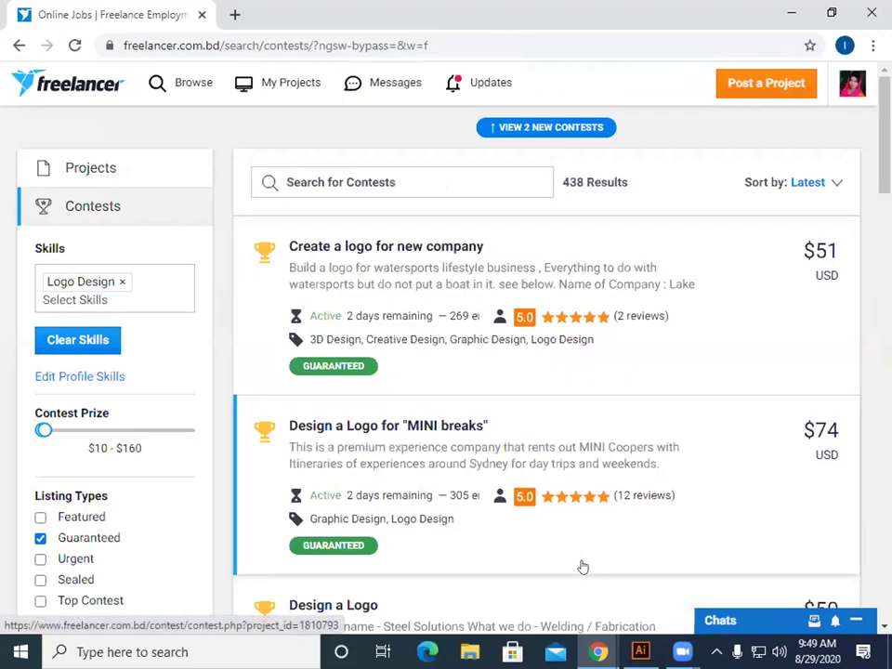
left_click(399, 253)
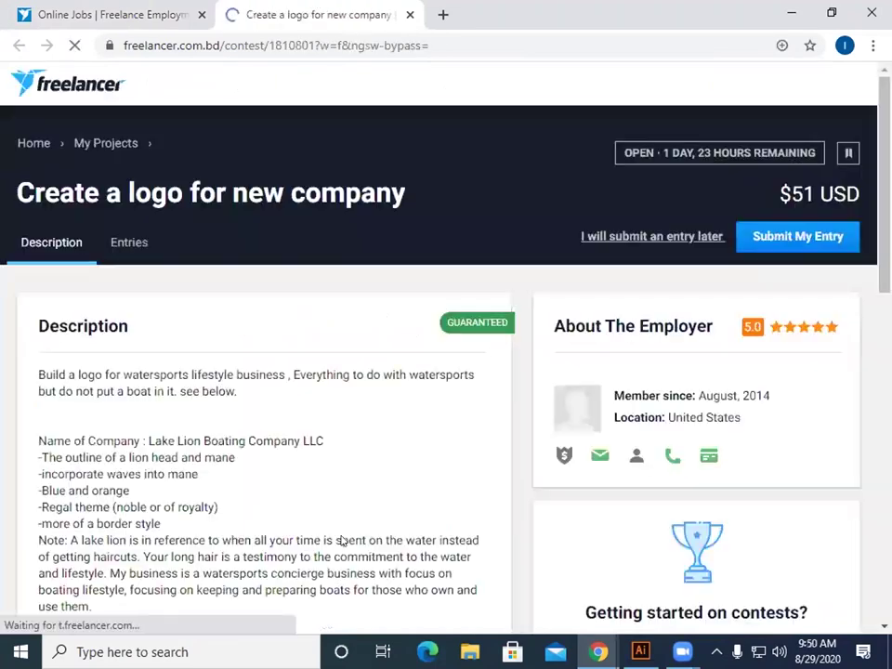
scroll(124, 511, "down", 5)
scroll(125, 512, "up", 5)
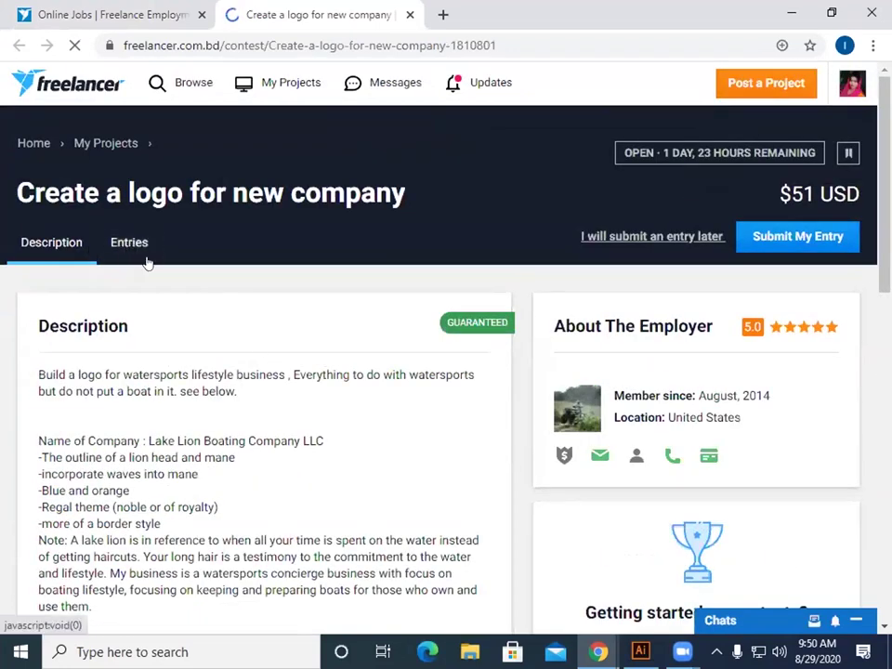
Step: Look through the entries submitted to the "Create a logo for new company" contest and close the contest
left_click(134, 255)
scroll(507, 493, "down", 2)
scroll(507, 495, "down", 5)
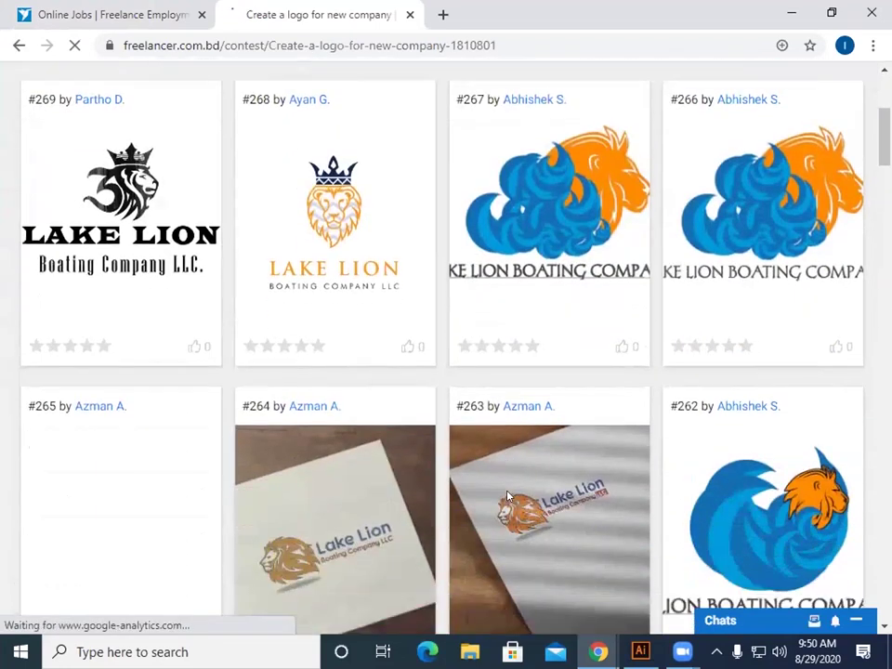
scroll(506, 490, "up", 3)
scroll(506, 491, "up", 4)
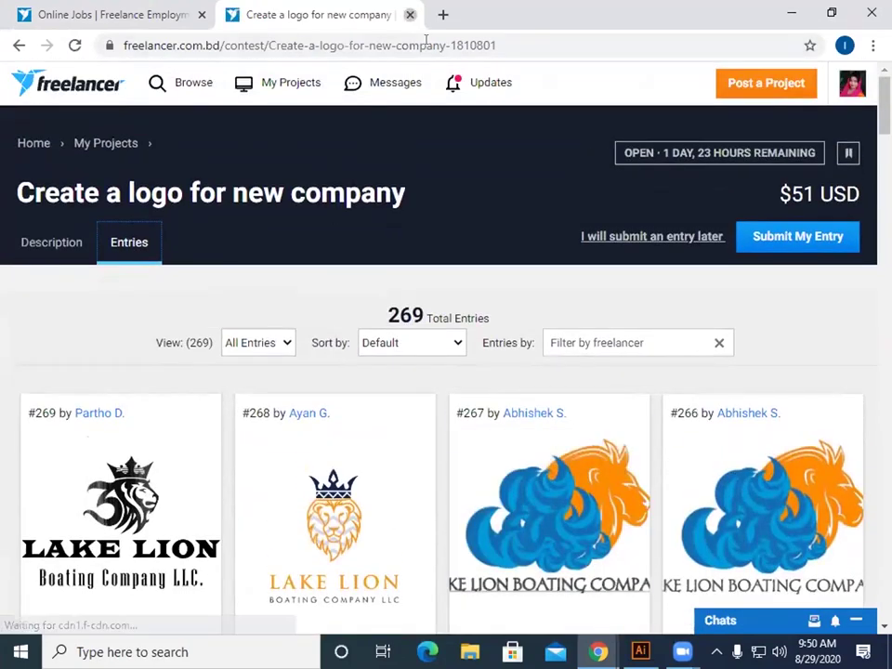
left_click(409, 13)
Step: Find the $10 contest "Kennel Logo" in the contest results and open it to read its description
scroll(533, 511, "down", 6)
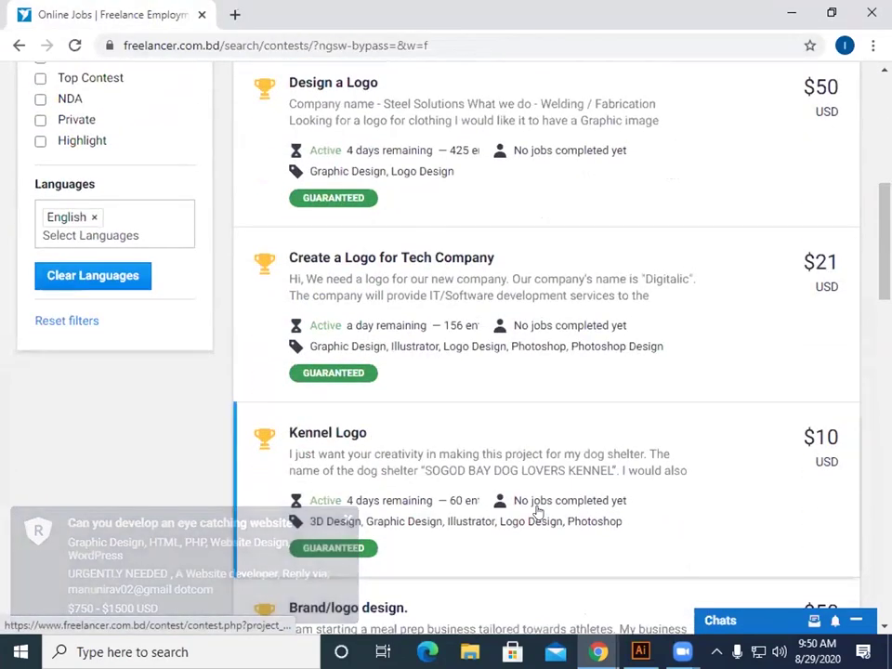
scroll(537, 510, "down", 1)
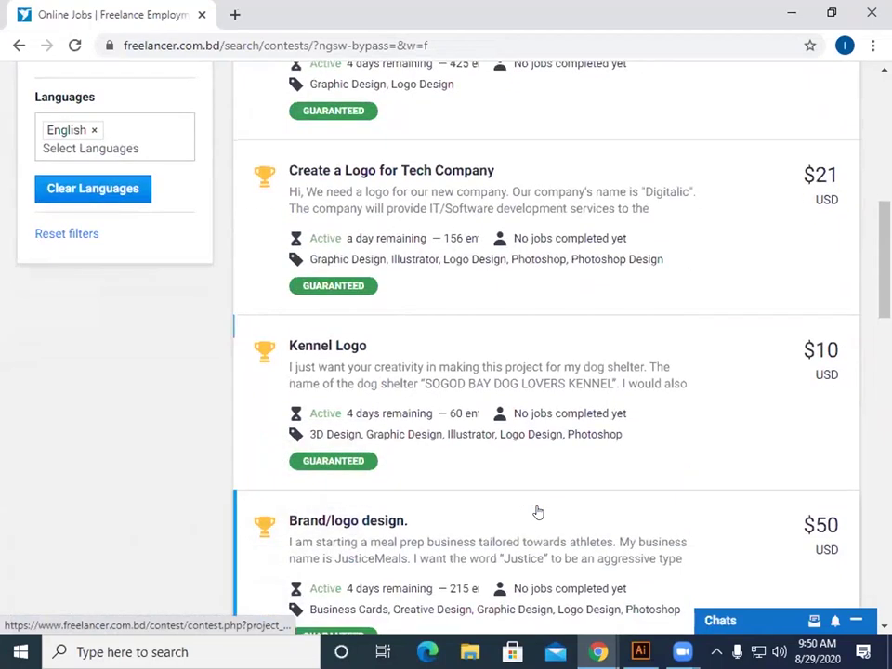
left_click(315, 348)
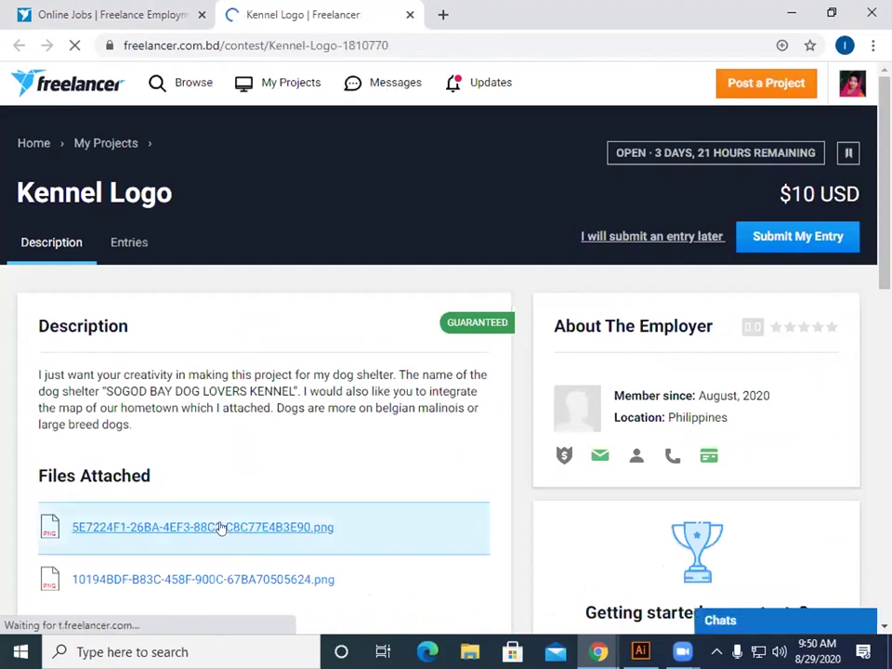
Step: View both PNG map images attached to the "Kennel Logo" brief and close the preview
left_click(397, 526)
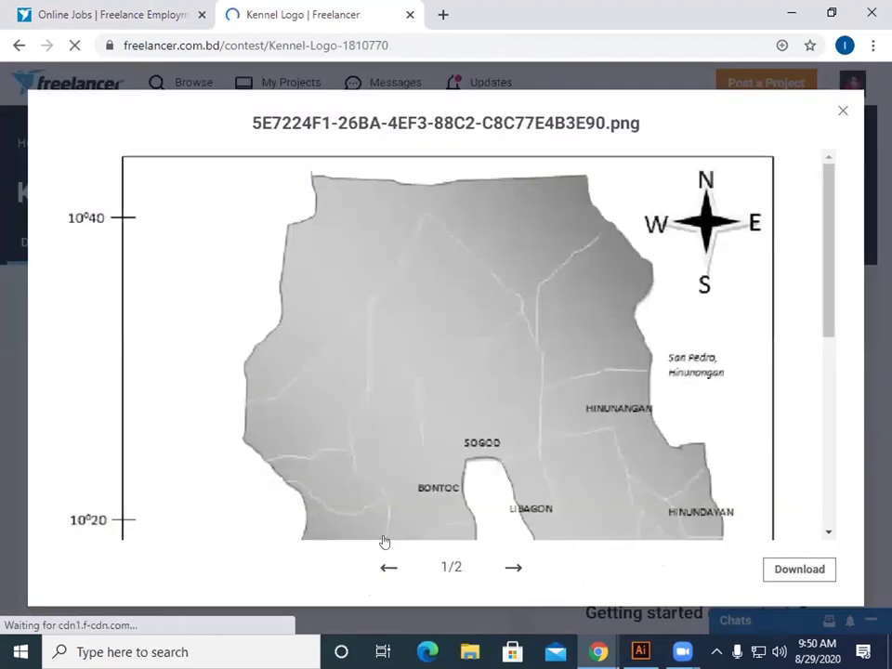
scroll(385, 539, "down", 2)
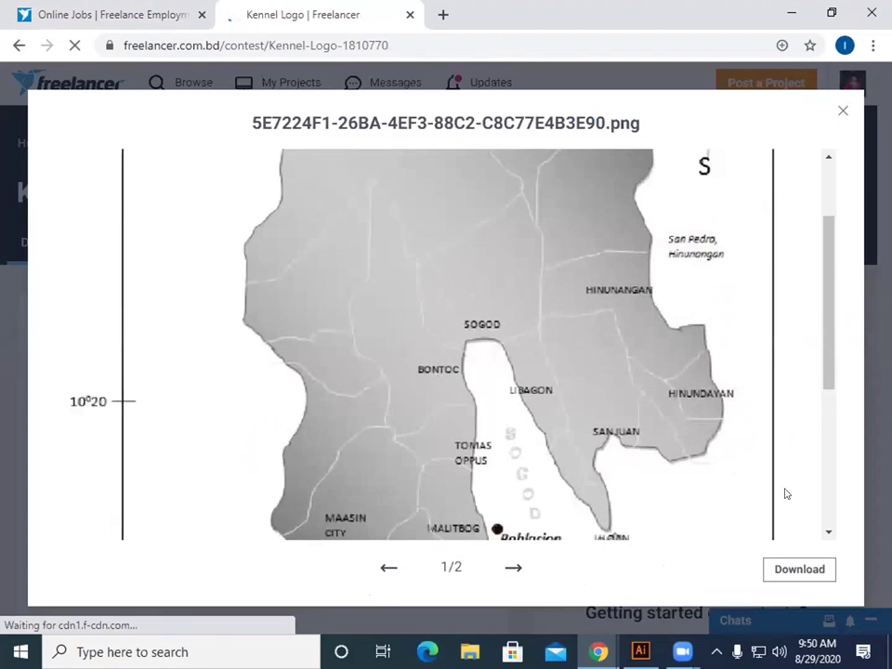
scroll(726, 526, "down", 1)
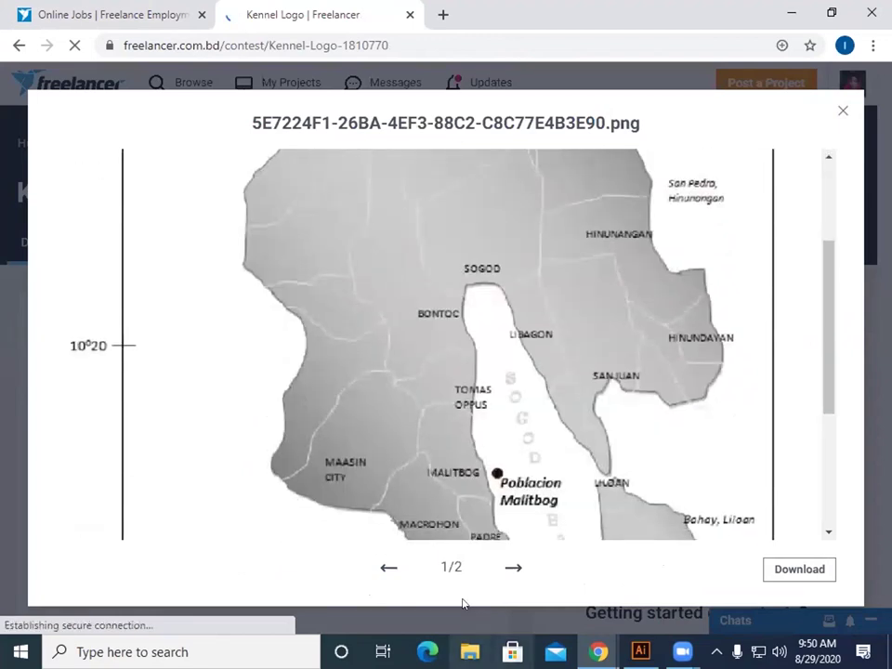
left_click(513, 566)
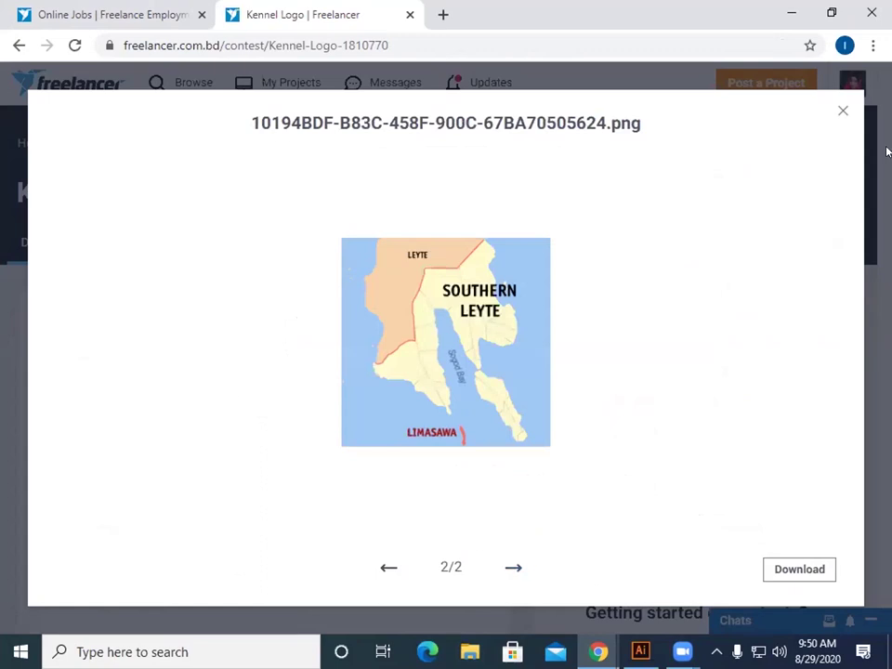
left_click(841, 113)
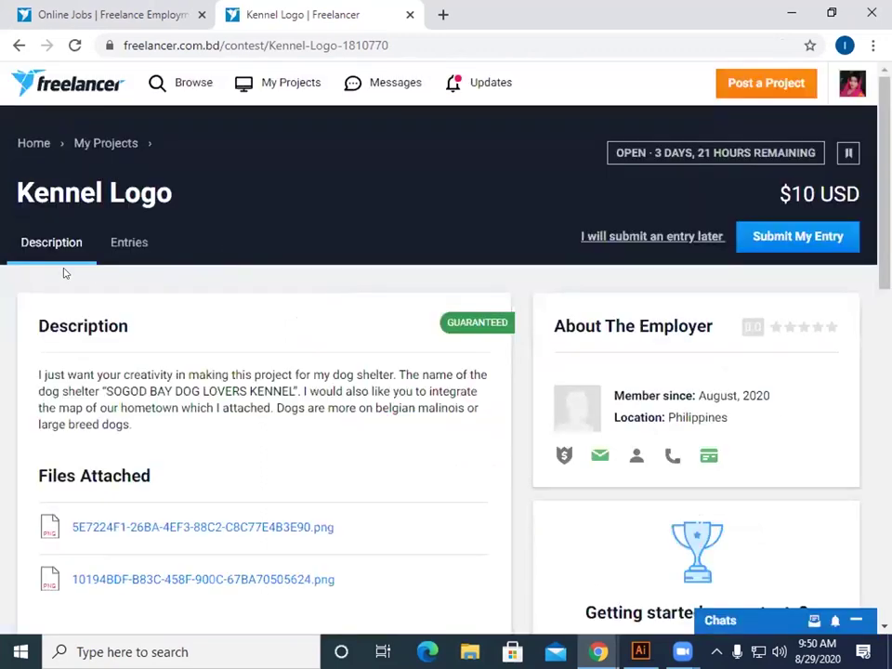
Step: Look through the first page of entries submitted to the "Kennel Logo" contest and close the contest
left_click(126, 237)
scroll(408, 547, "down", 2)
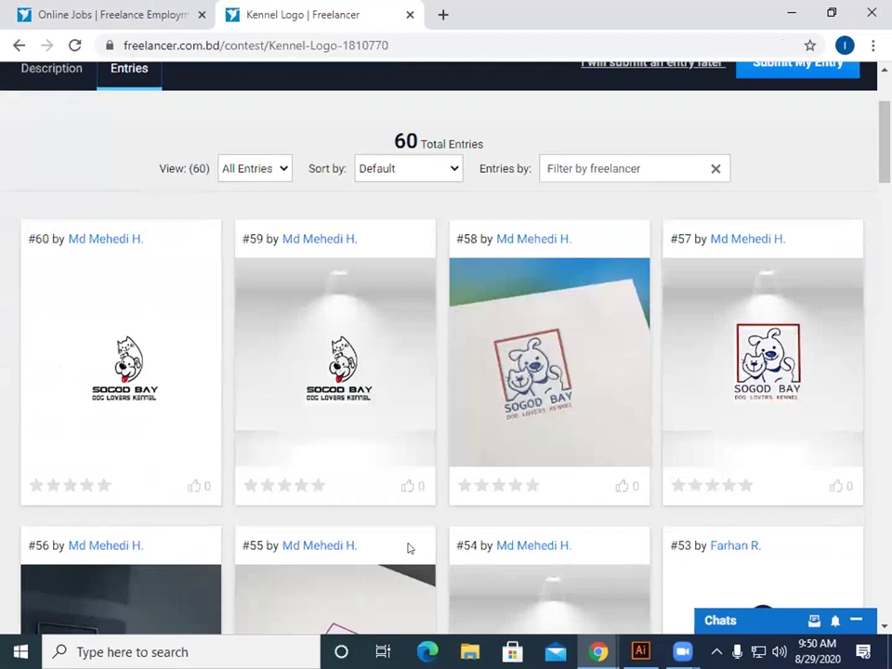
scroll(496, 563, "down", 2)
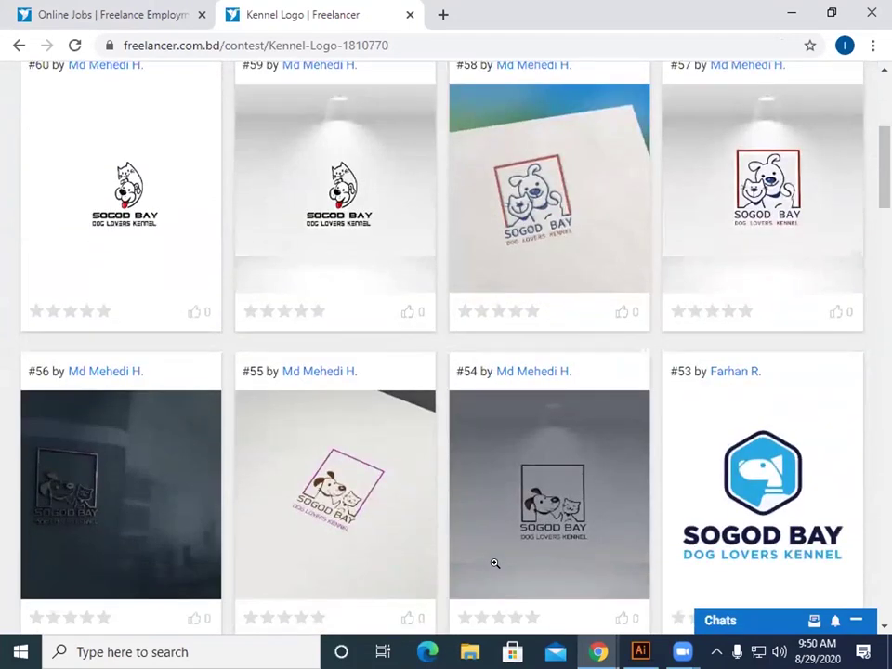
scroll(495, 563, "down", 2)
scroll(495, 568, "up", 2)
scroll(465, 534, "down", 4)
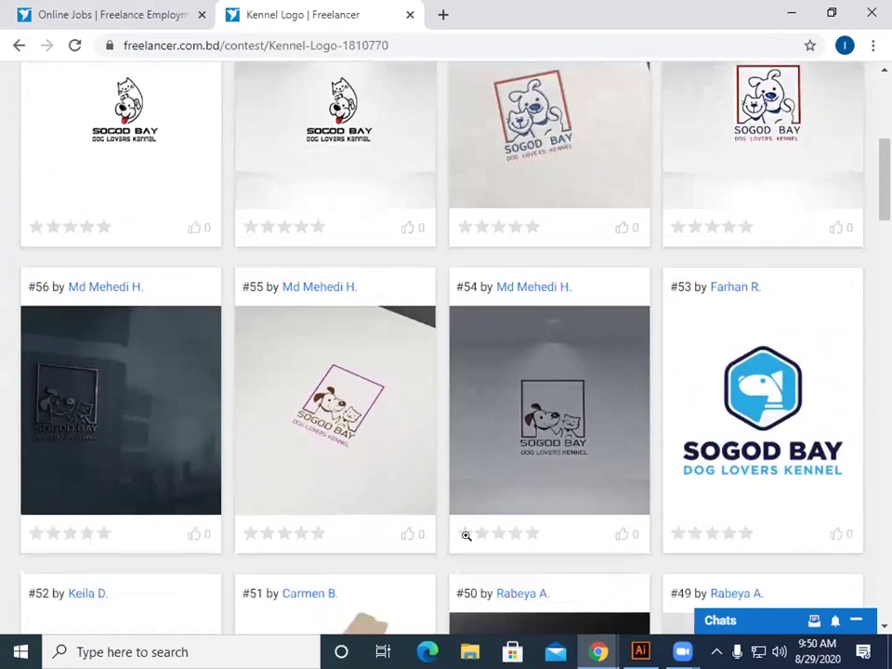
scroll(465, 534, "down", 5)
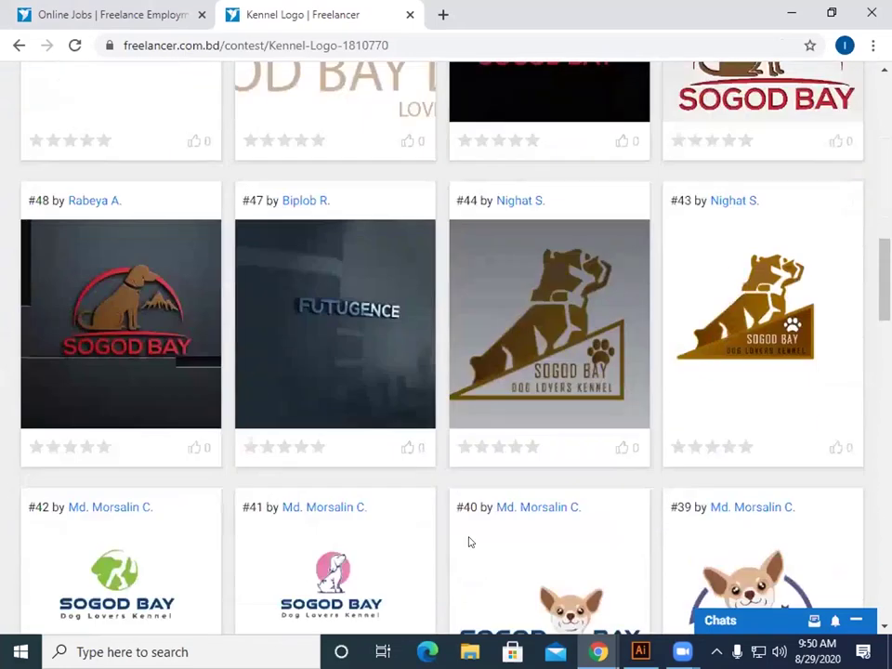
scroll(469, 537, "down", 7)
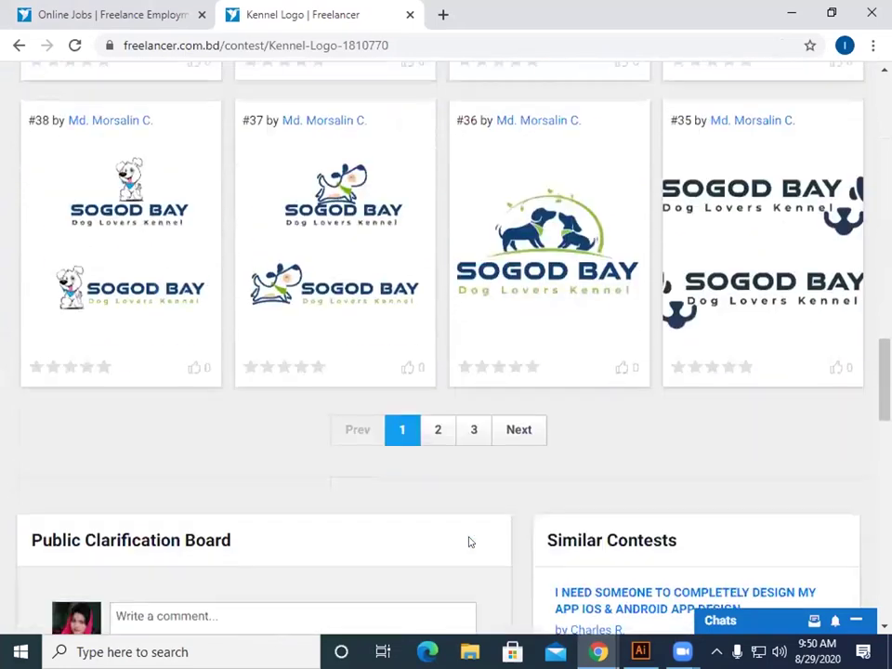
scroll(469, 542, "up", 15)
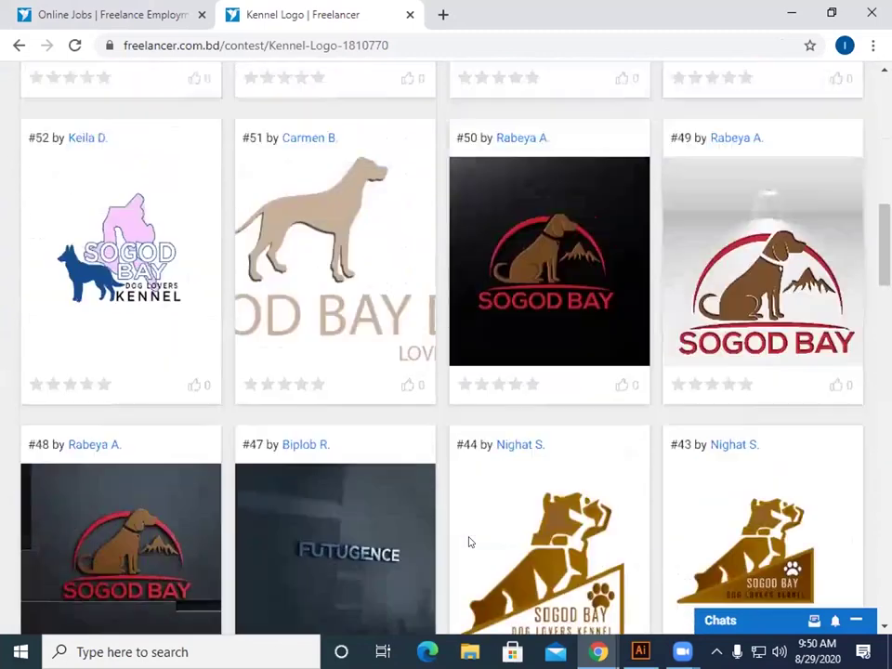
scroll(469, 542, "up", 5)
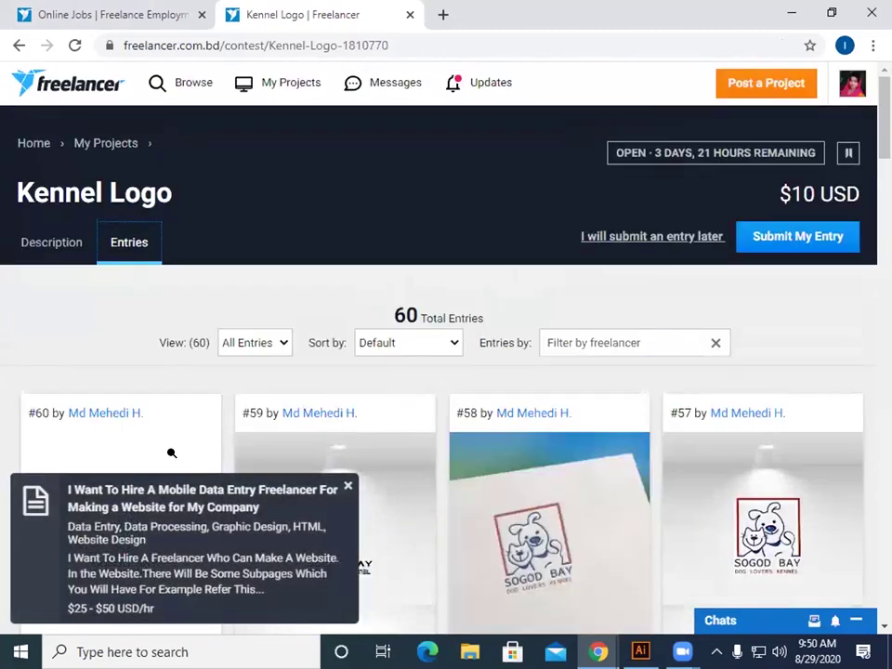
left_click(409, 15)
Step: Find the $59 contest "Design company logo" further down the results and open it to read its description
scroll(549, 427, "down", 6)
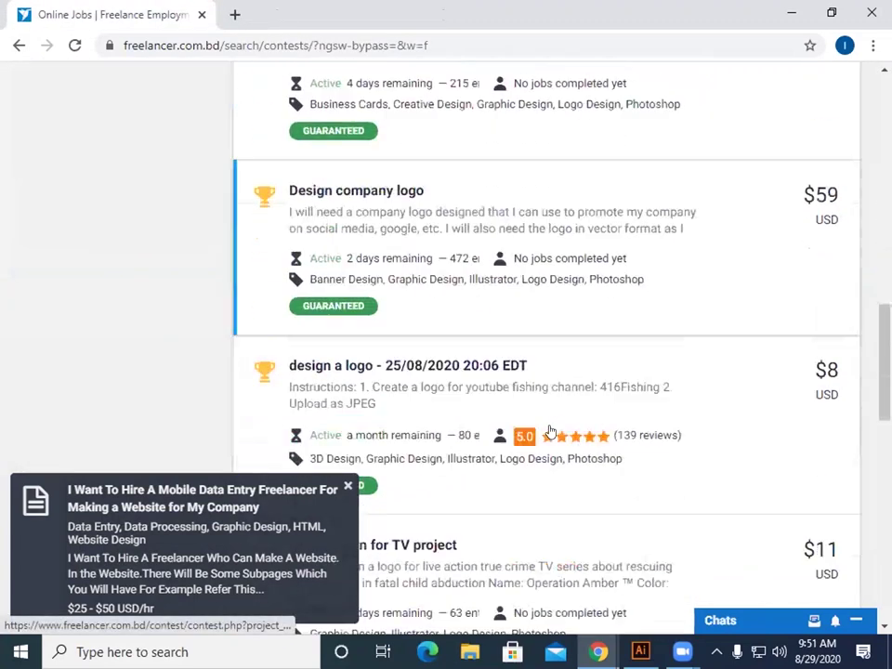
scroll(549, 429, "down", 1)
scroll(549, 430, "up", 2)
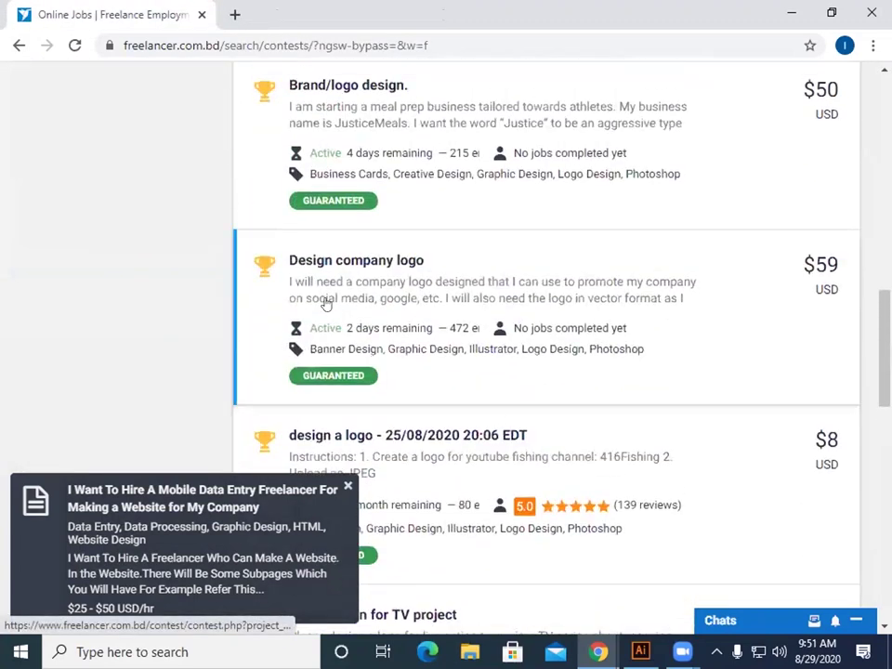
left_click(377, 261)
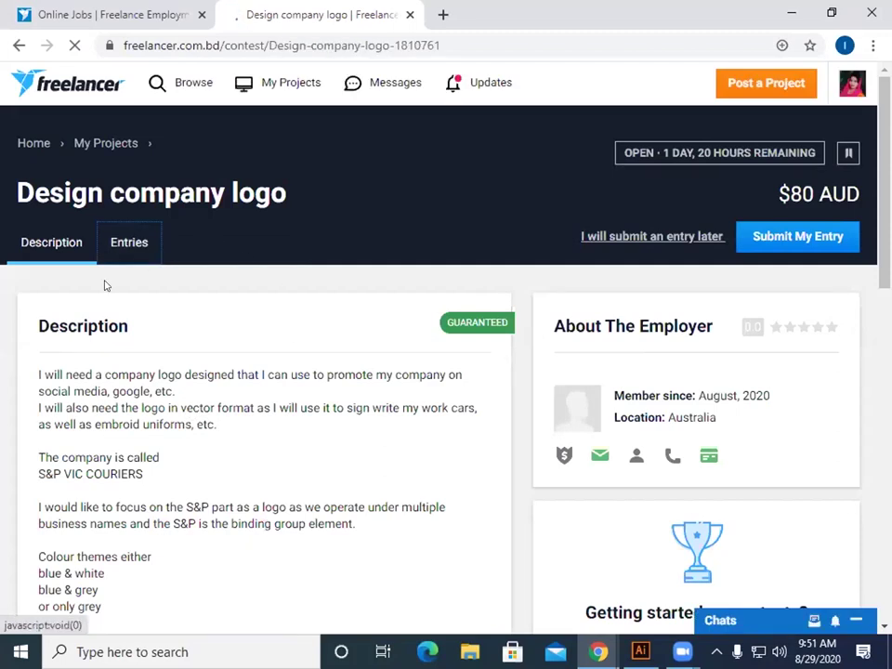
Step: Examine the designs and star ratings on the first page of entries to the "Design company logo" contest
left_click(125, 244)
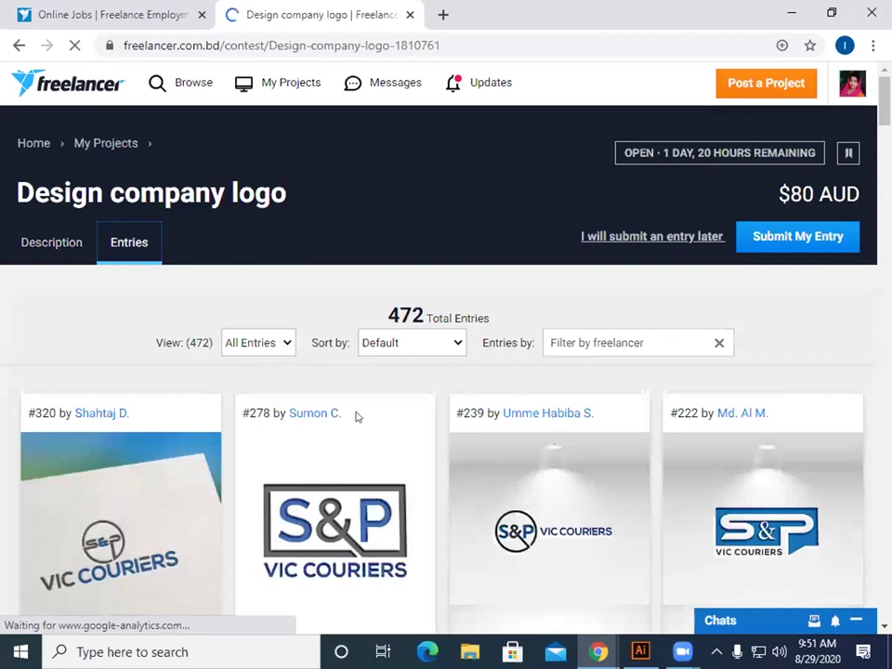
scroll(358, 416, "down", 2)
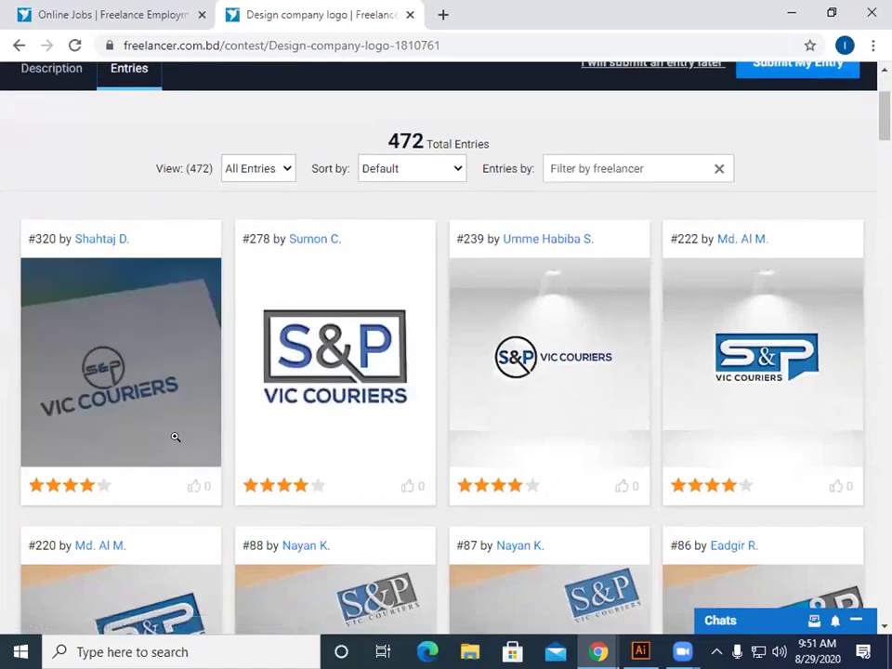
scroll(174, 437, "up", 2)
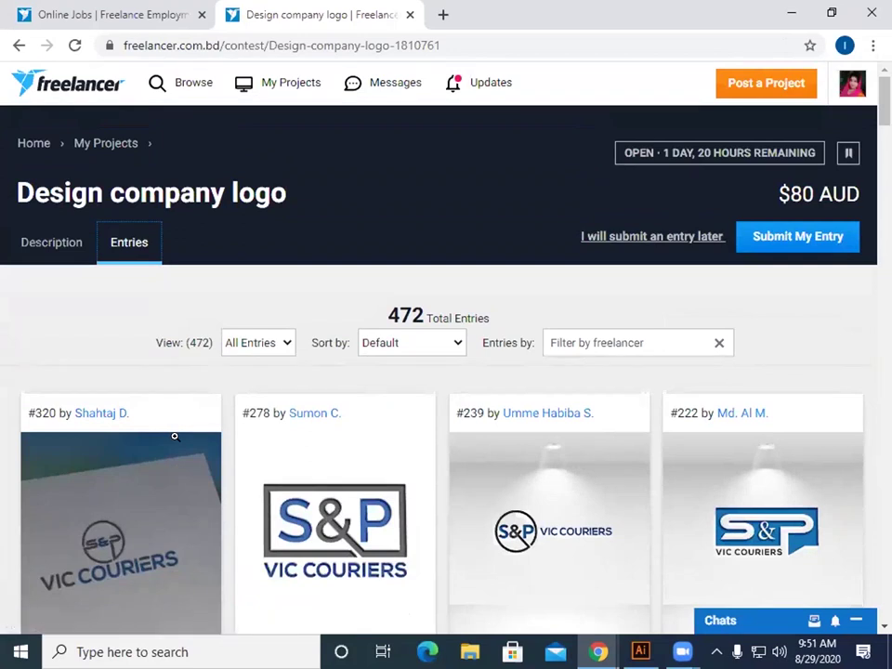
scroll(173, 436, "down", 5)
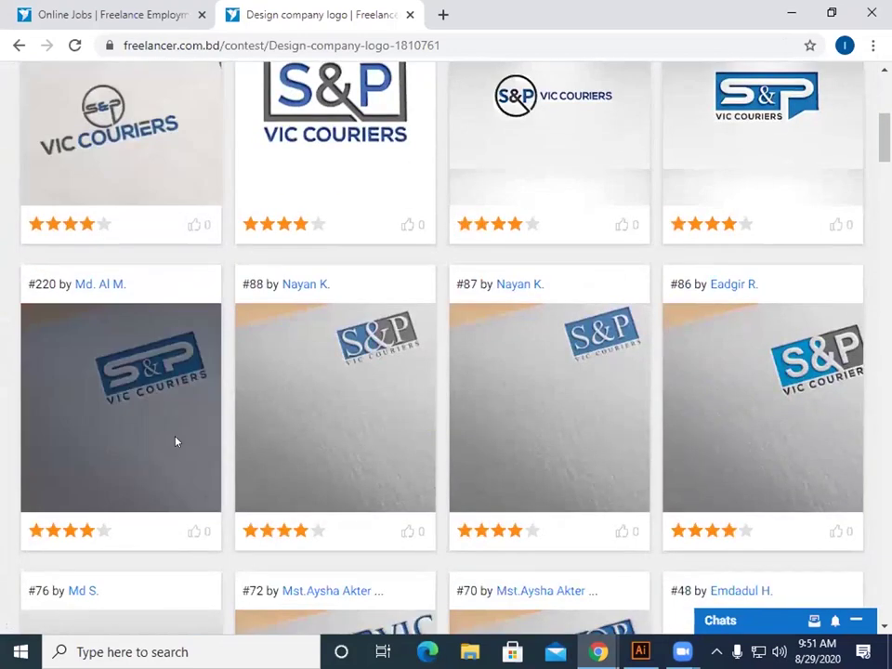
scroll(176, 441, "down", 2)
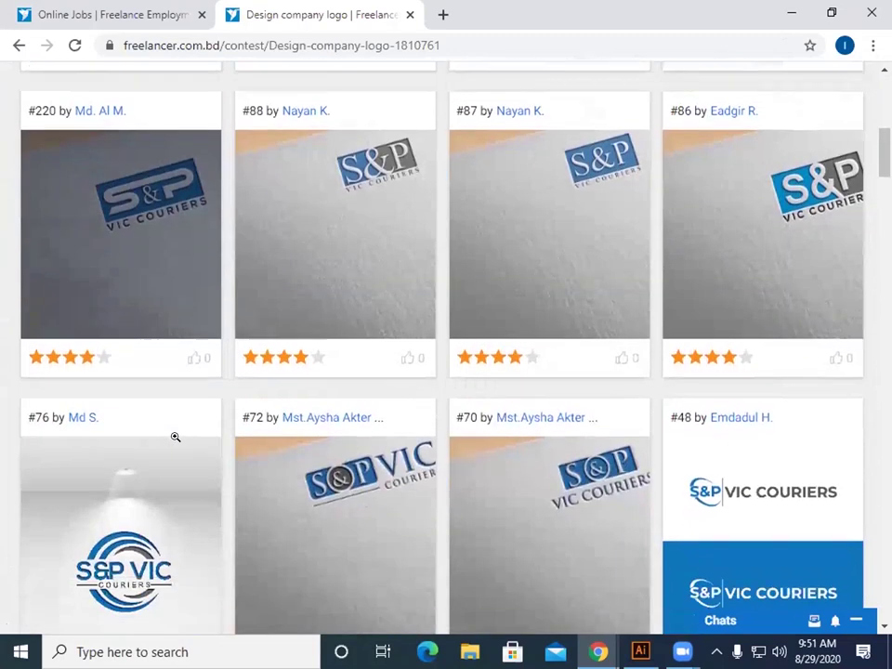
scroll(175, 436, "down", 2)
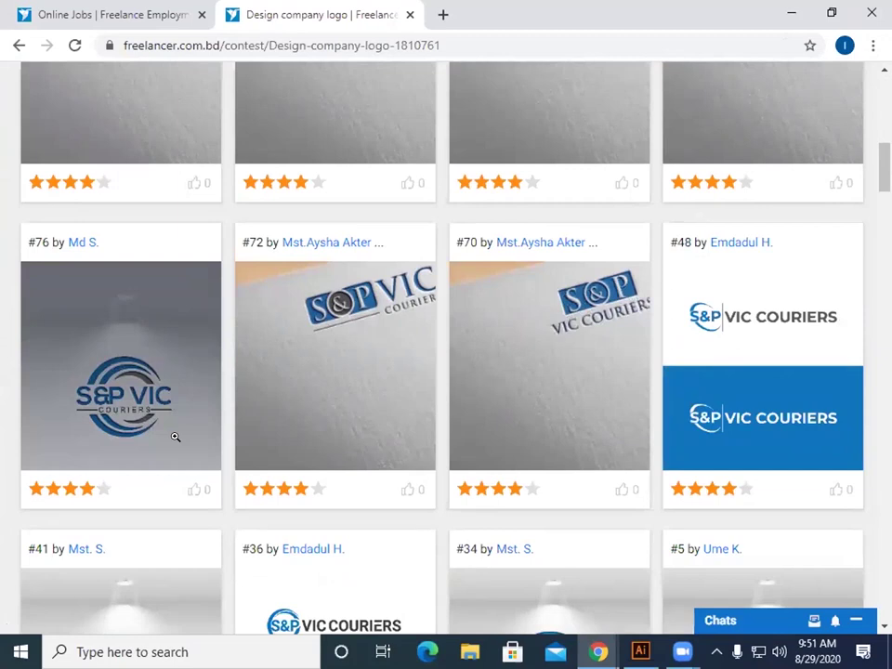
scroll(174, 437, "down", 2)
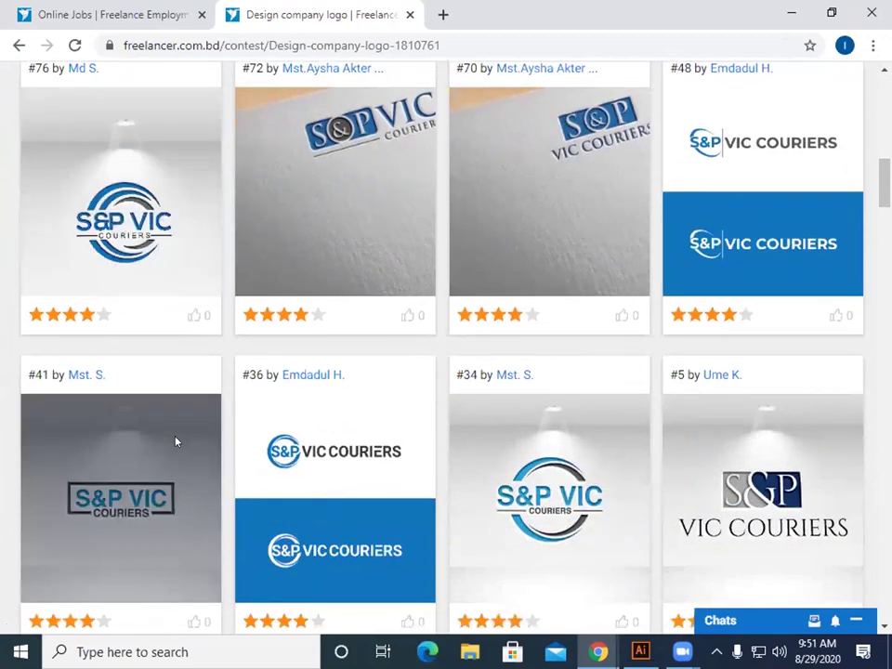
scroll(176, 441, "down", 2)
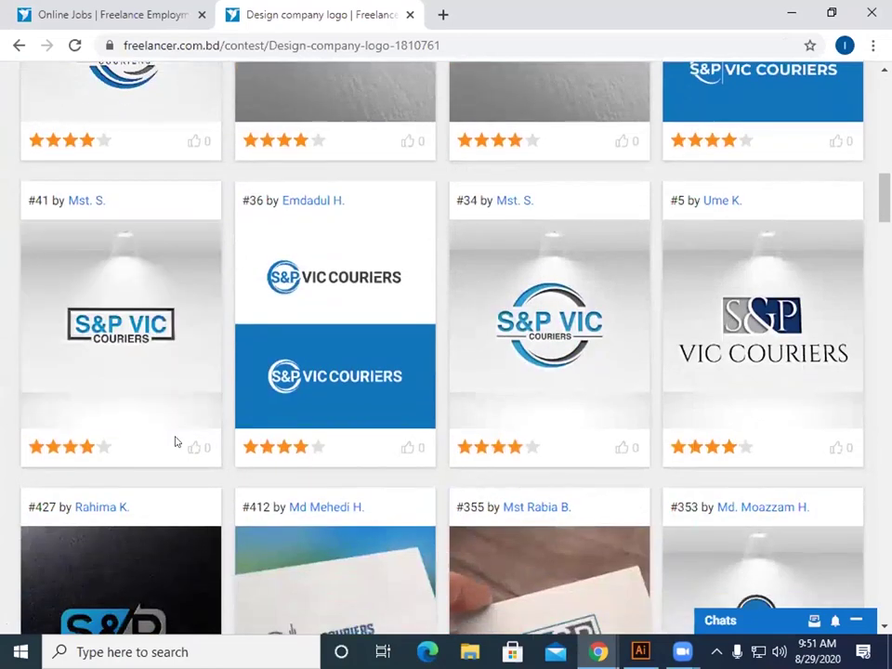
scroll(174, 442, "down", 1)
scroll(174, 437, "down", 2)
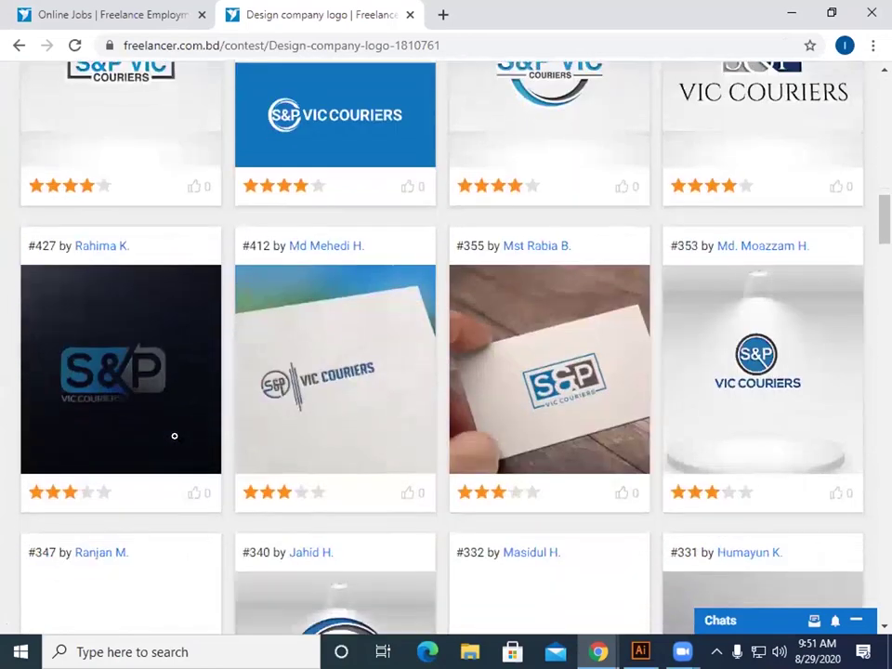
scroll(175, 434, "down", 1)
scroll(176, 439, "down", 1)
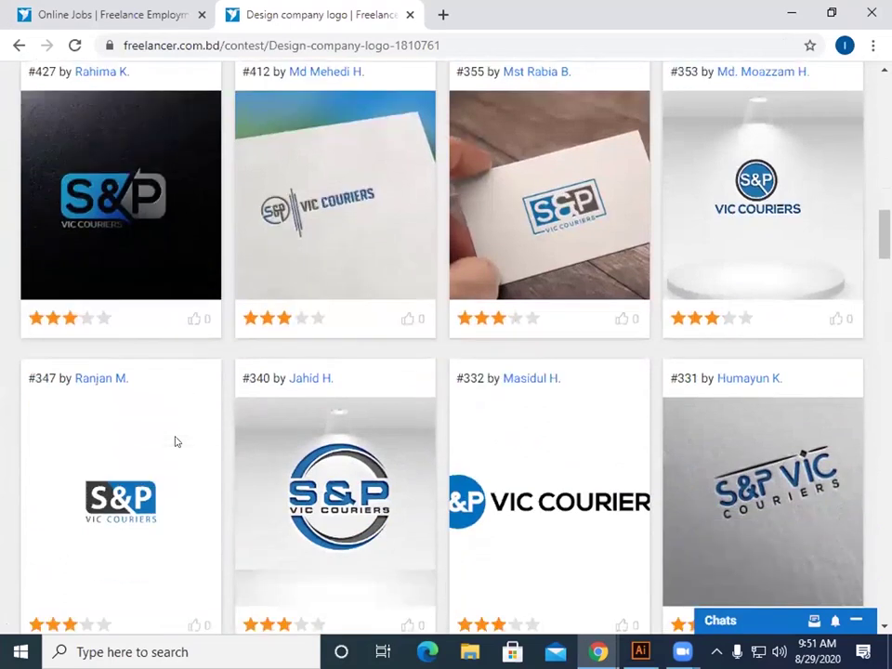
scroll(175, 441, "down", 2)
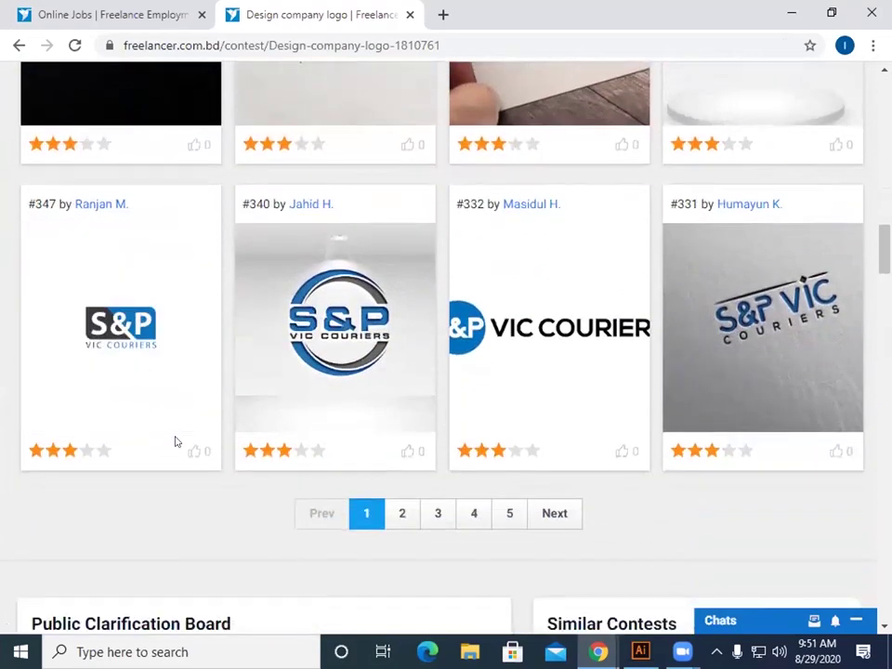
scroll(174, 443, "down", 1)
scroll(174, 443, "up", 2)
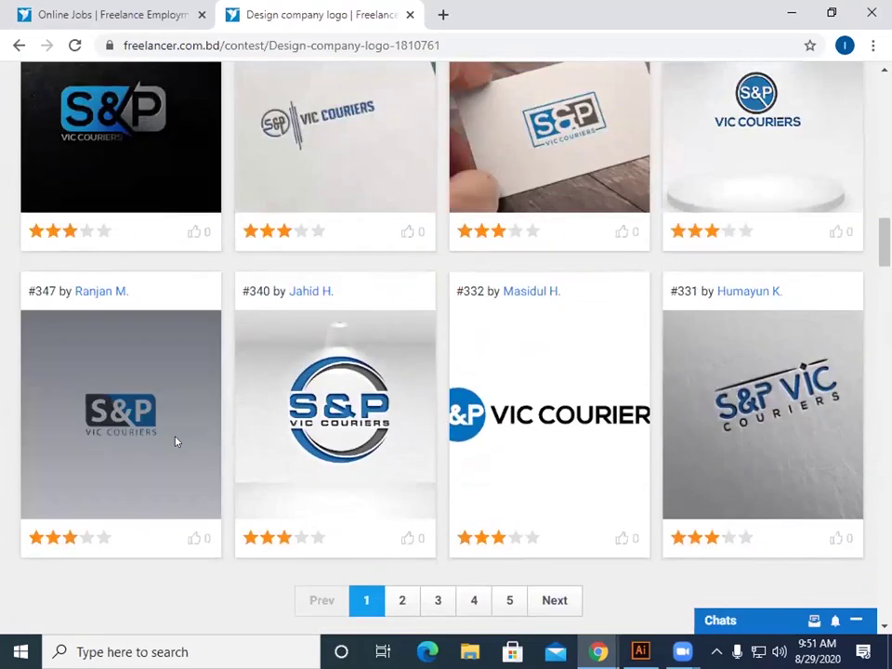
scroll(396, 535, "down", 2)
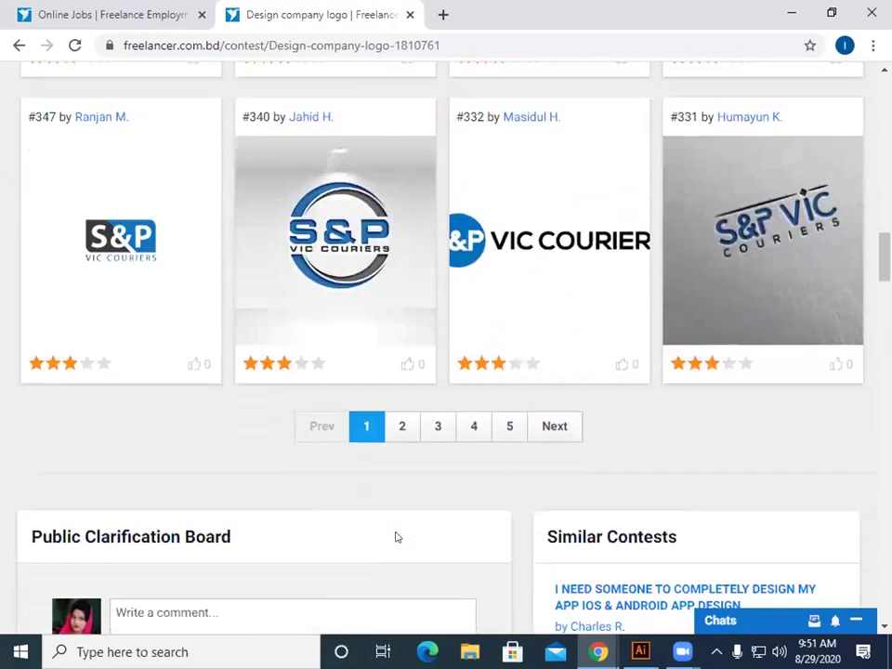
Step: Go to page 2 of the "Design company logo" entries and open entry #237 for a closer look
left_click(400, 426)
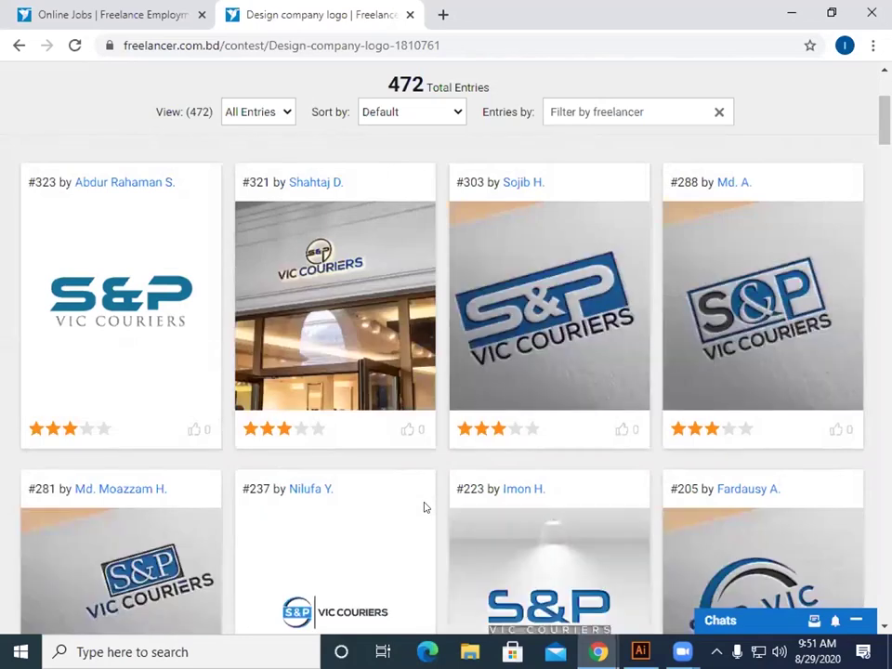
scroll(424, 506, "down", 1)
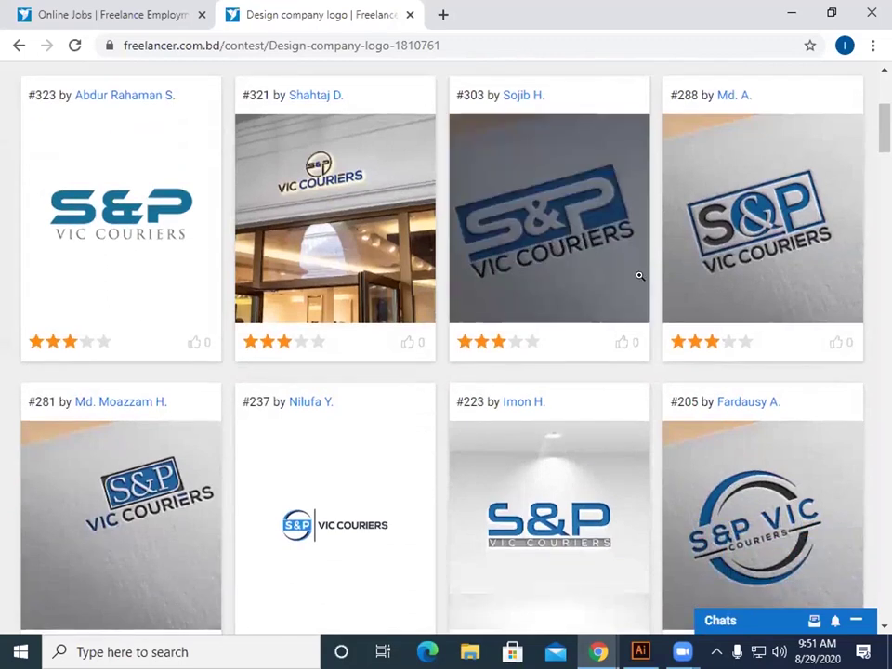
scroll(341, 467, "down", 1)
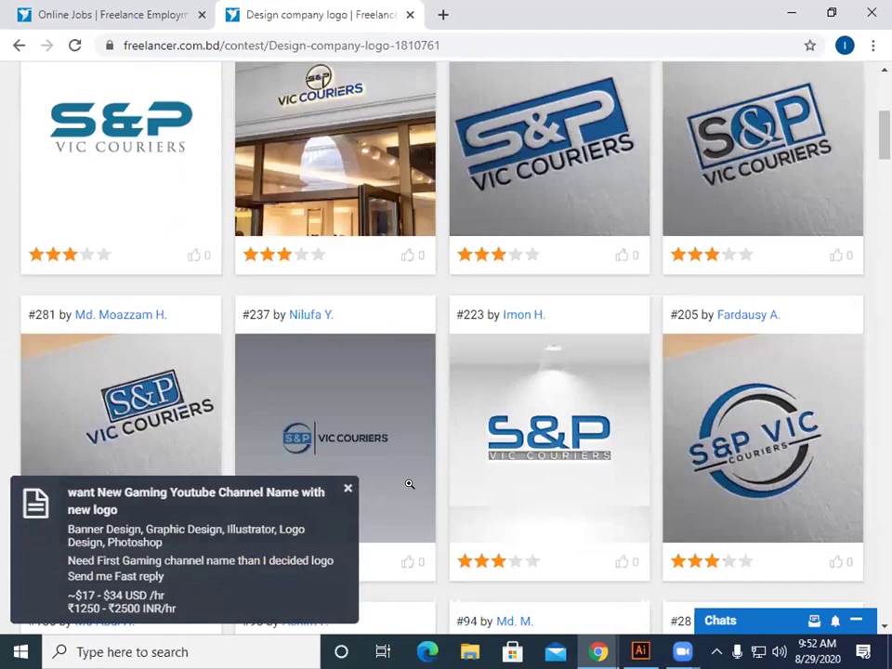
left_click(409, 484)
scroll(315, 460, "down", 4)
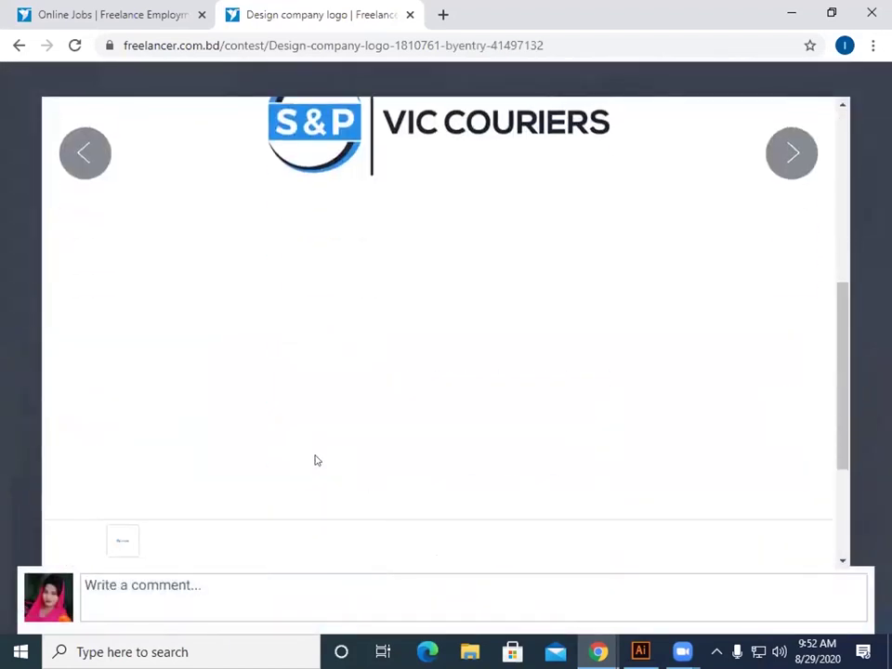
Step: Inspect the logo, star rating and submitter details of entry #237, and close the entry
scroll(314, 460, "up", 3)
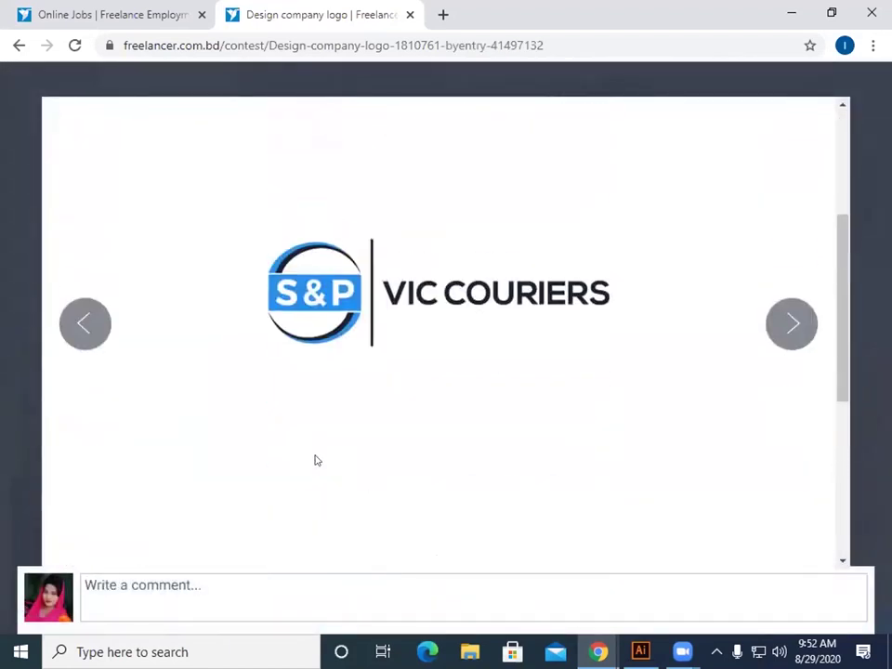
scroll(315, 460, "down", 5)
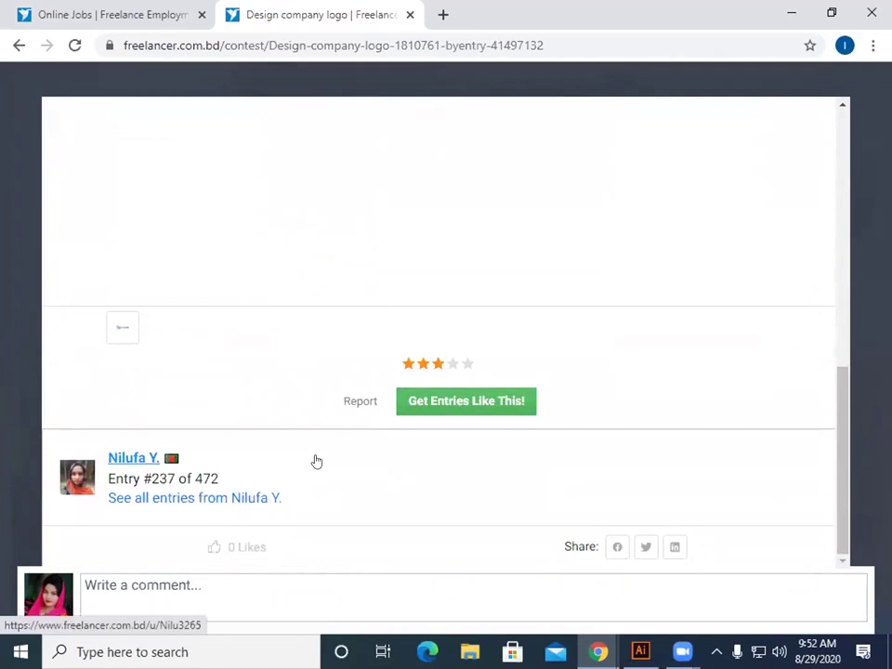
scroll(315, 460, "up", 5)
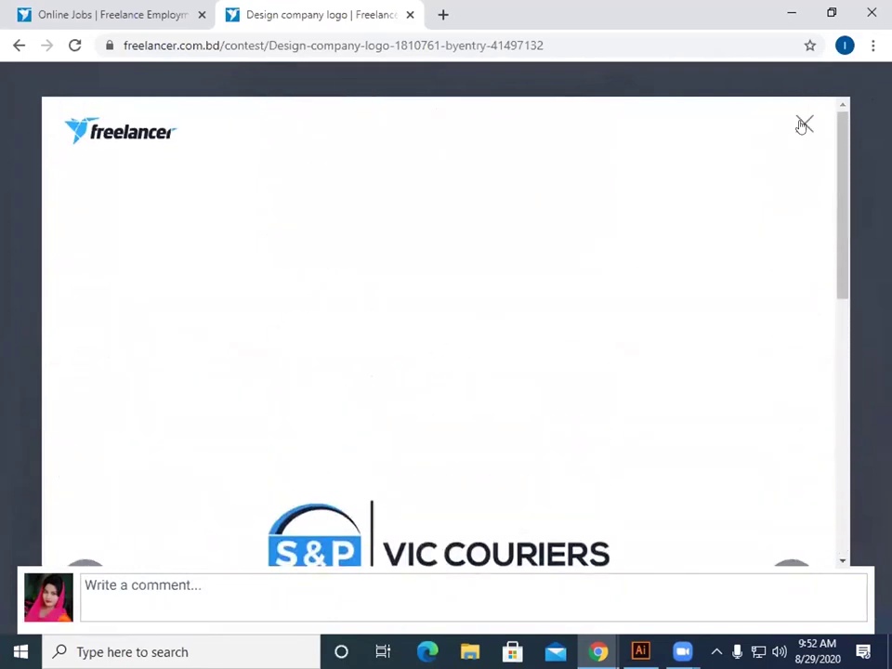
left_click(803, 125)
Step: Compare the star-rated designs with the unrated ones on this page of "Design company logo" entries
scroll(517, 251, "up", 3)
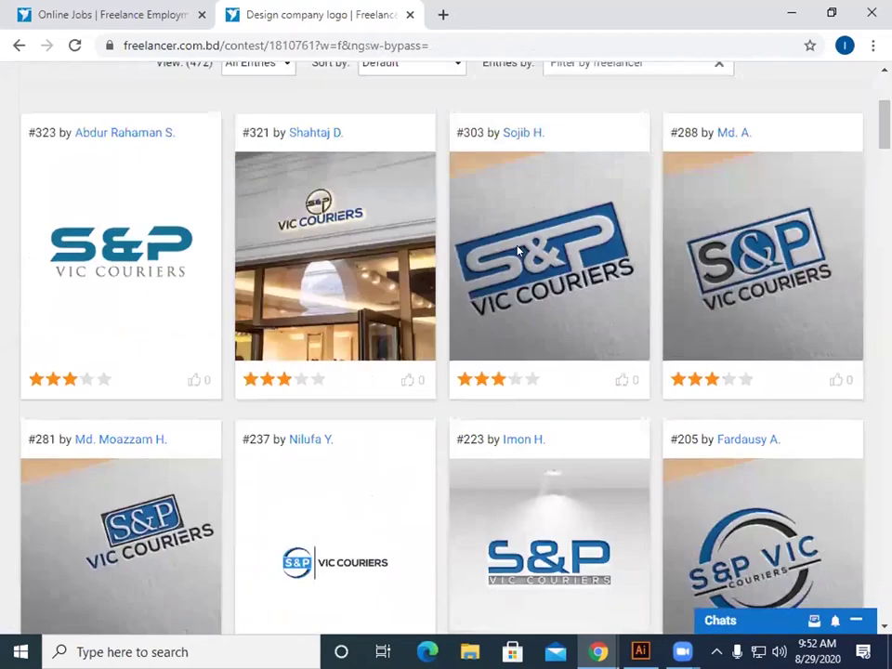
scroll(518, 251, "down", 2)
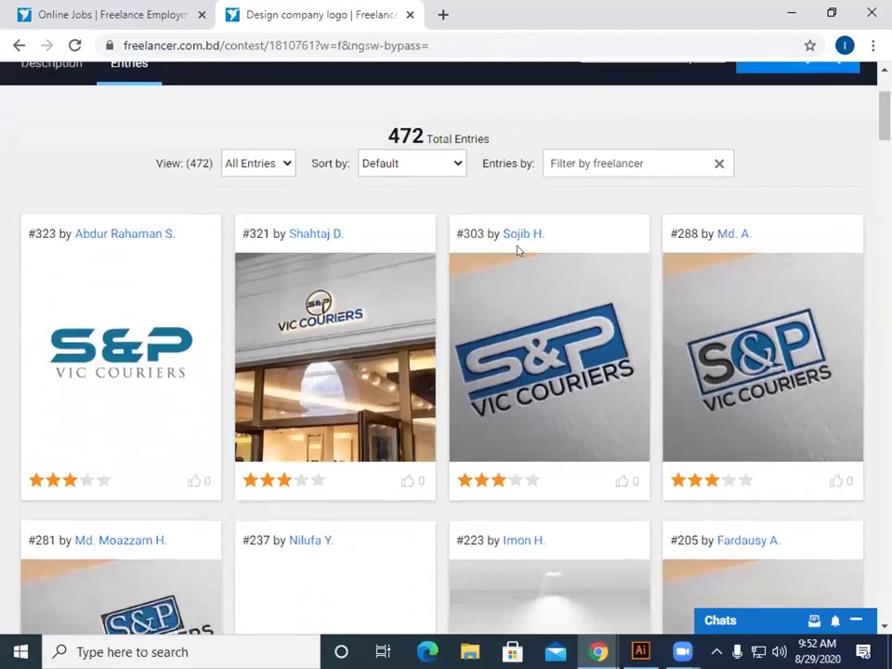
scroll(517, 250, "down", 6)
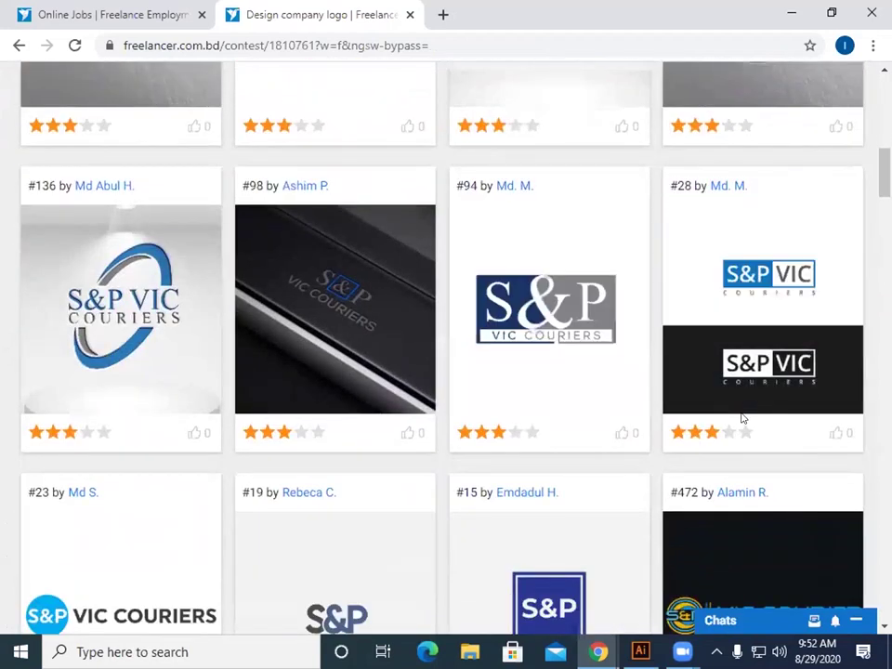
scroll(464, 453, "down", 2)
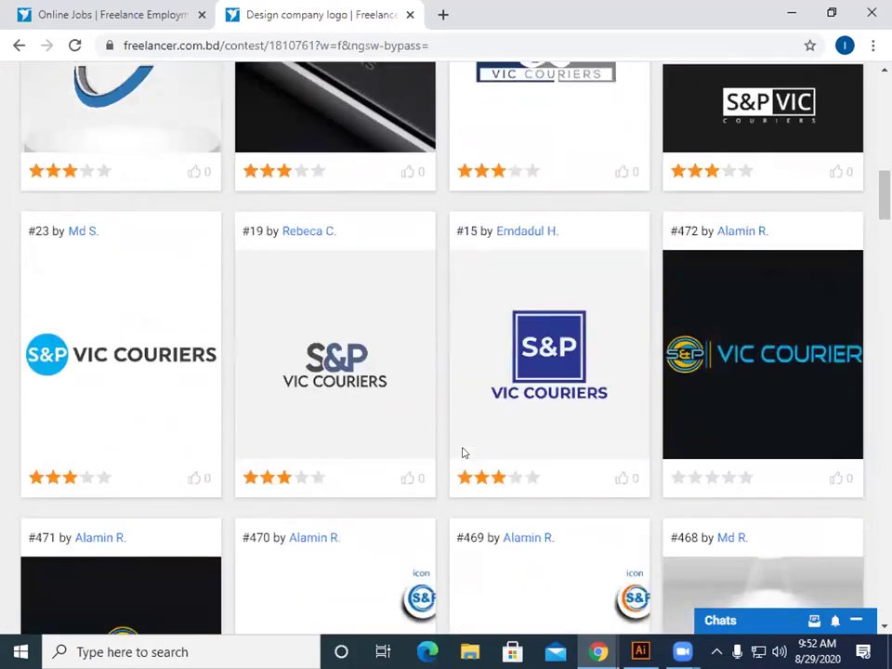
scroll(409, 557, "down", 1)
scroll(428, 561, "down", 1)
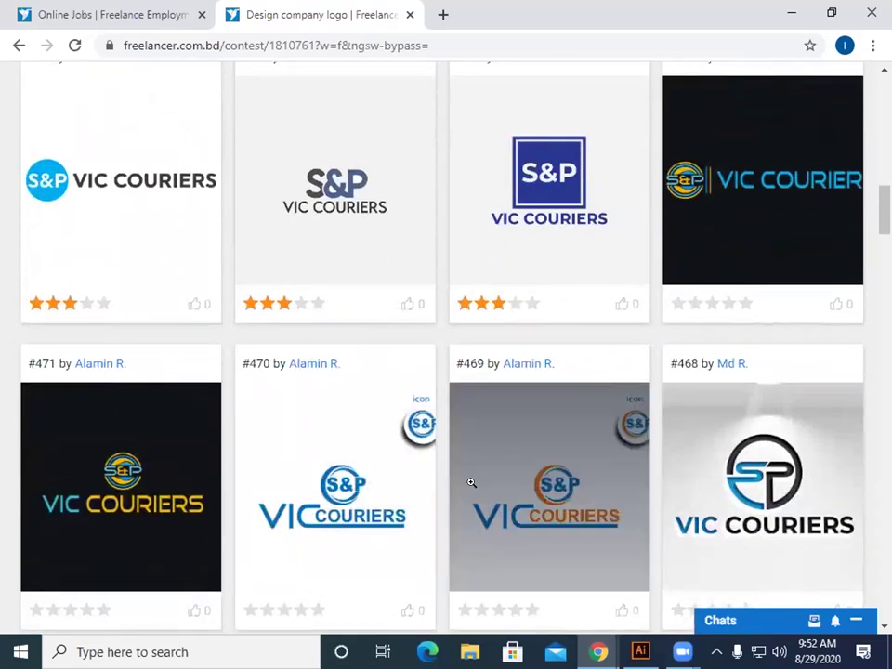
scroll(471, 482, "up", 8)
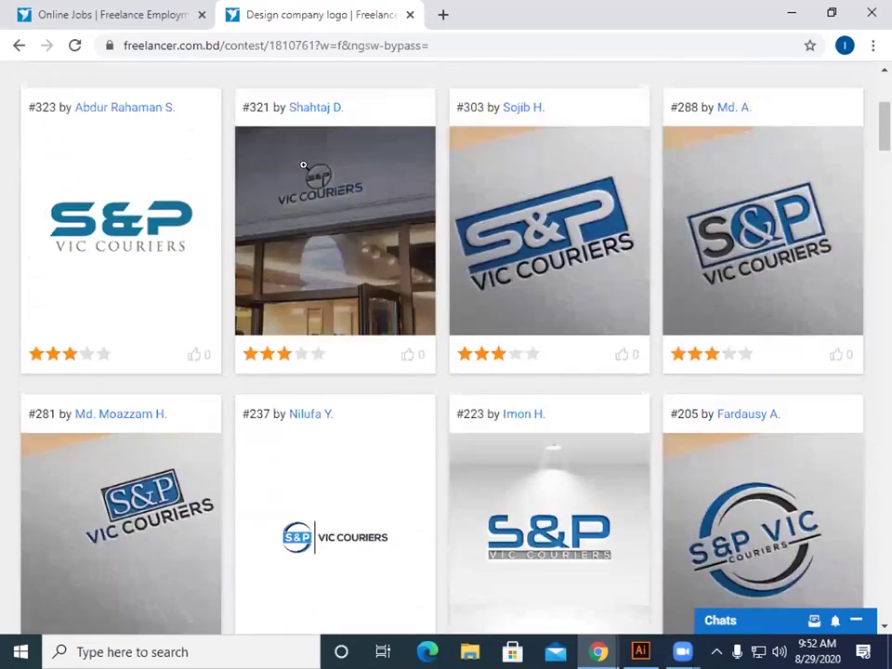
Step: Filter the "Design company logo" entries to show only the Top ones
scroll(303, 164, "up", 3)
left_click(286, 343)
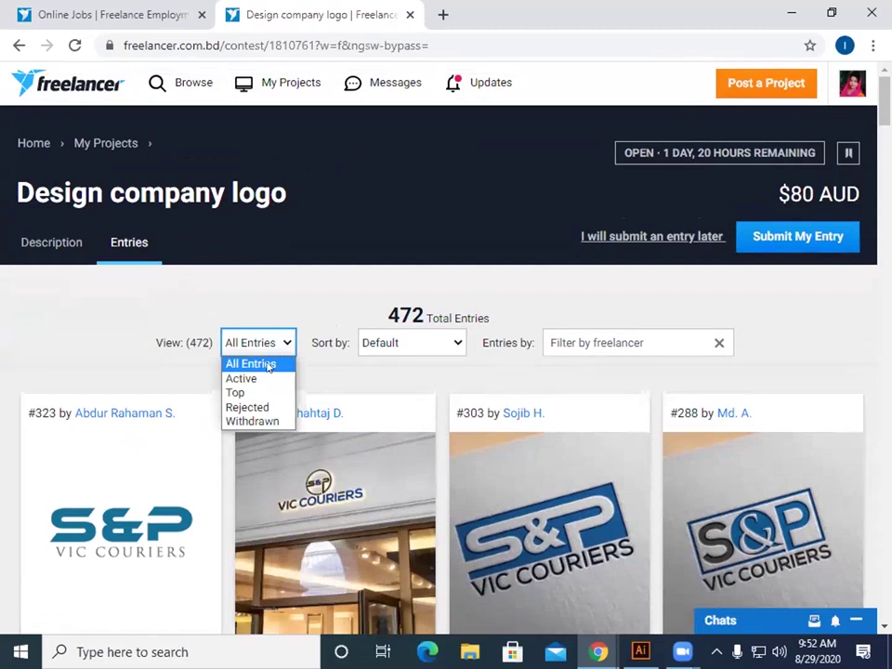
left_click(265, 393)
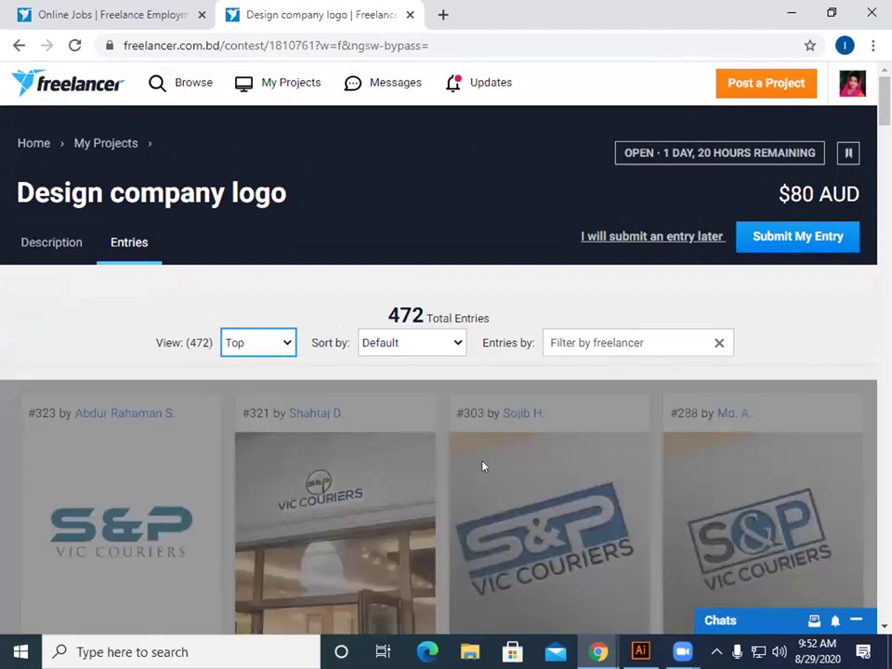
scroll(562, 483, "down", 5)
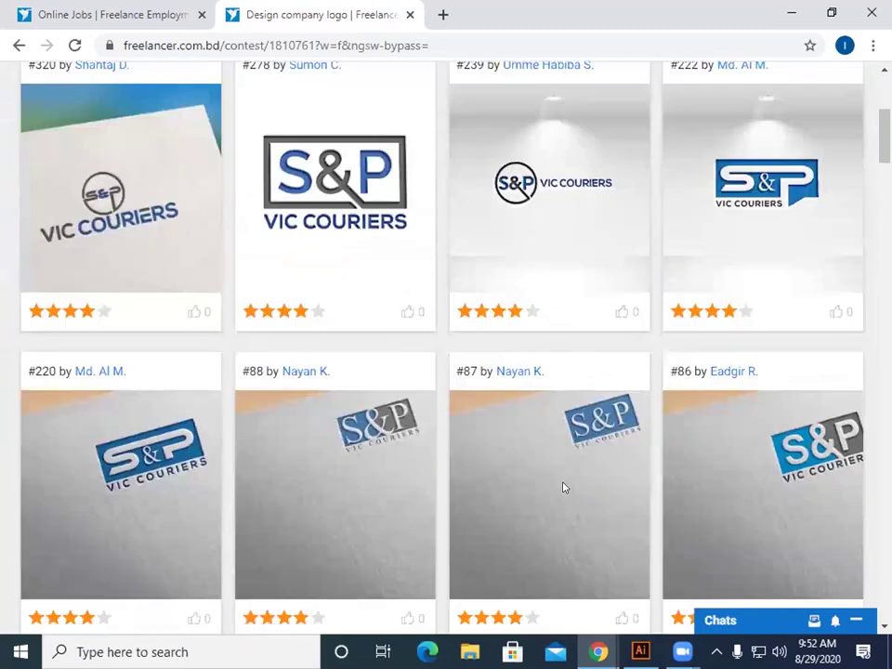
Step: Look through the designs and star ratings of all the Top entries, from #320 to #5
scroll(562, 485, "up", 1)
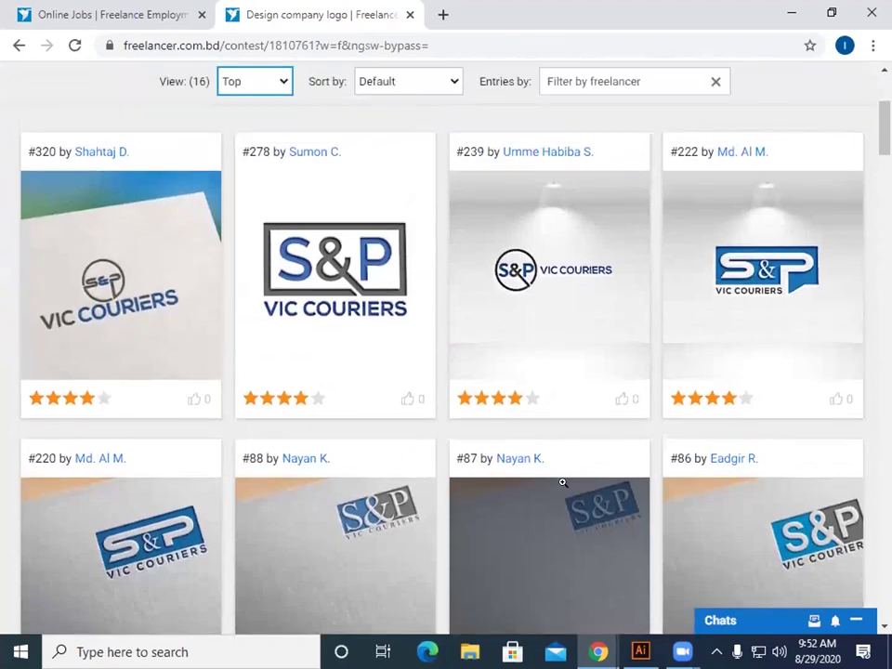
scroll(562, 483, "up", 2)
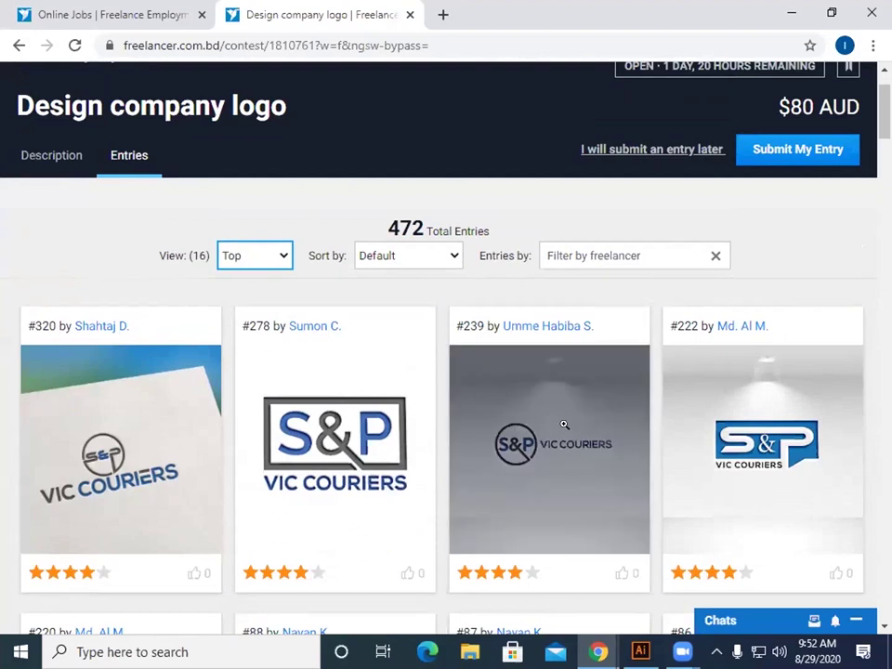
scroll(498, 485, "down", 2)
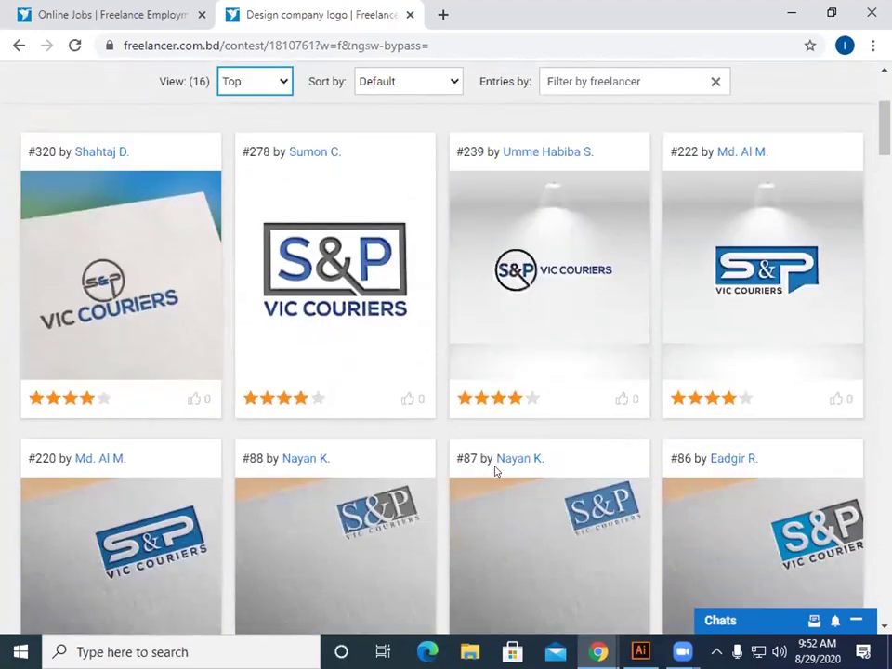
scroll(495, 471, "down", 1)
scroll(495, 471, "down", 2)
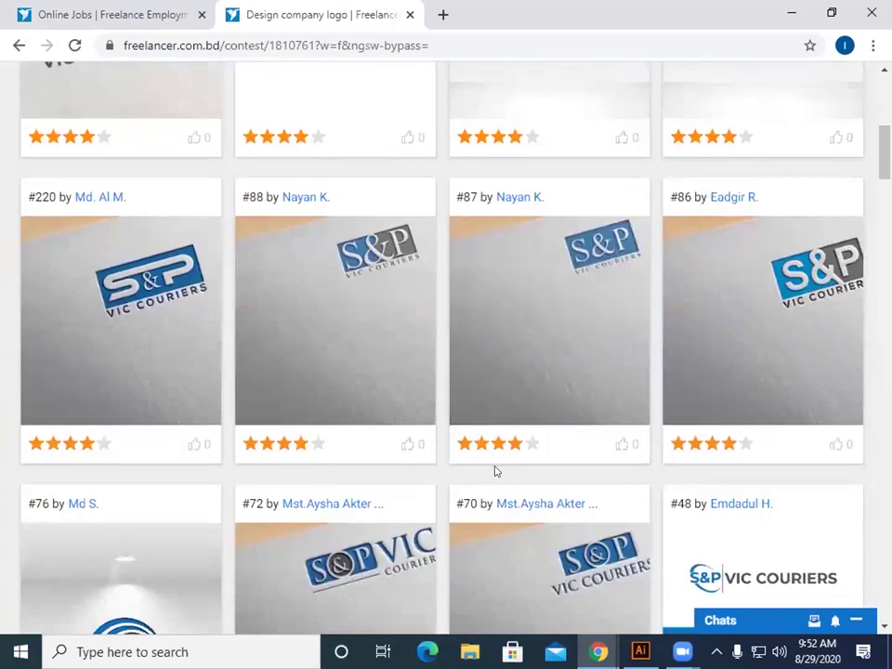
scroll(495, 471, "down", 2)
scroll(495, 471, "down", 1)
scroll(494, 467, "down", 4)
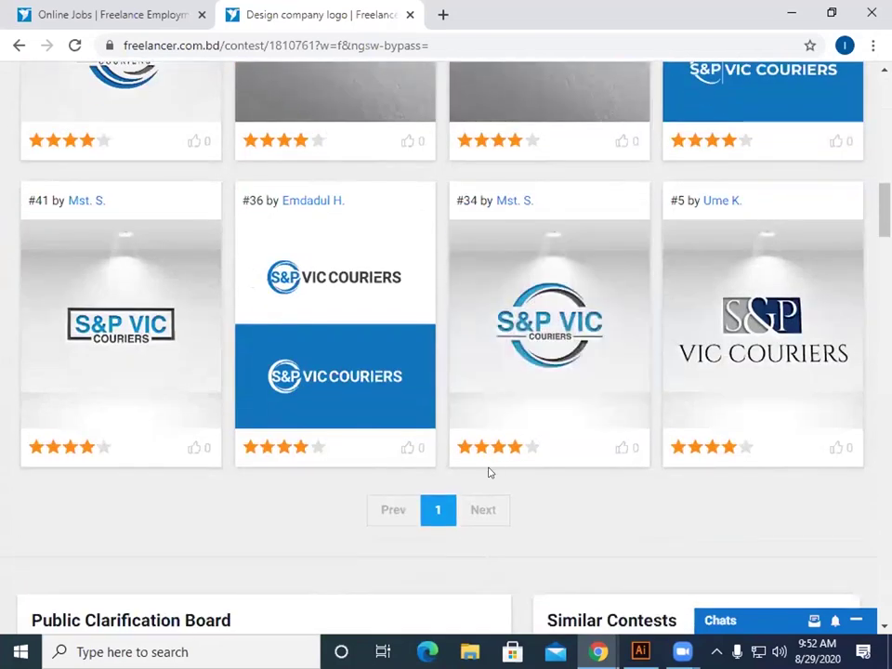
scroll(471, 494, "up", 15)
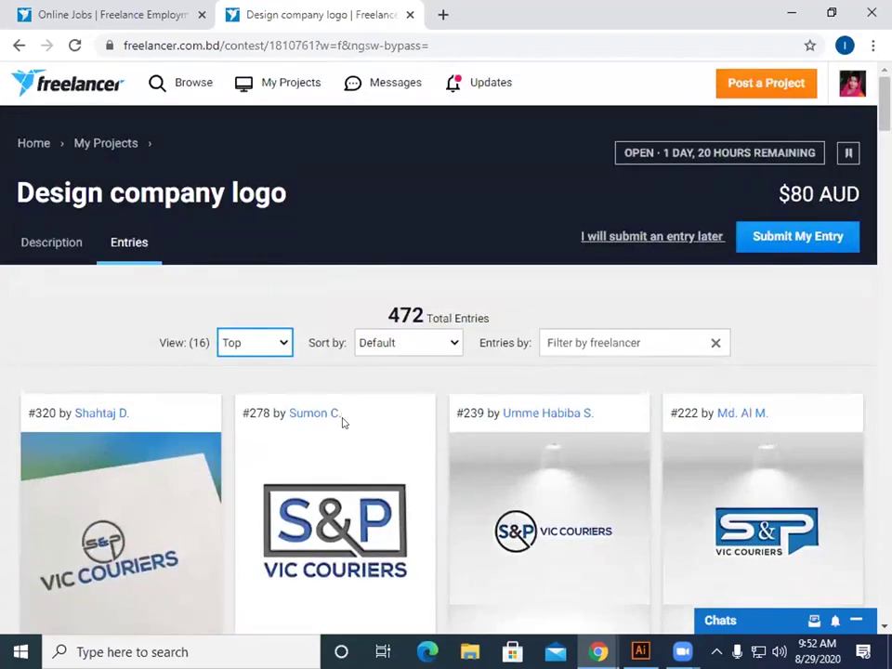
Step: Compare the layouts and mockups of the Top entries in the first three rows, and close the contest
scroll(340, 446, "down", 1)
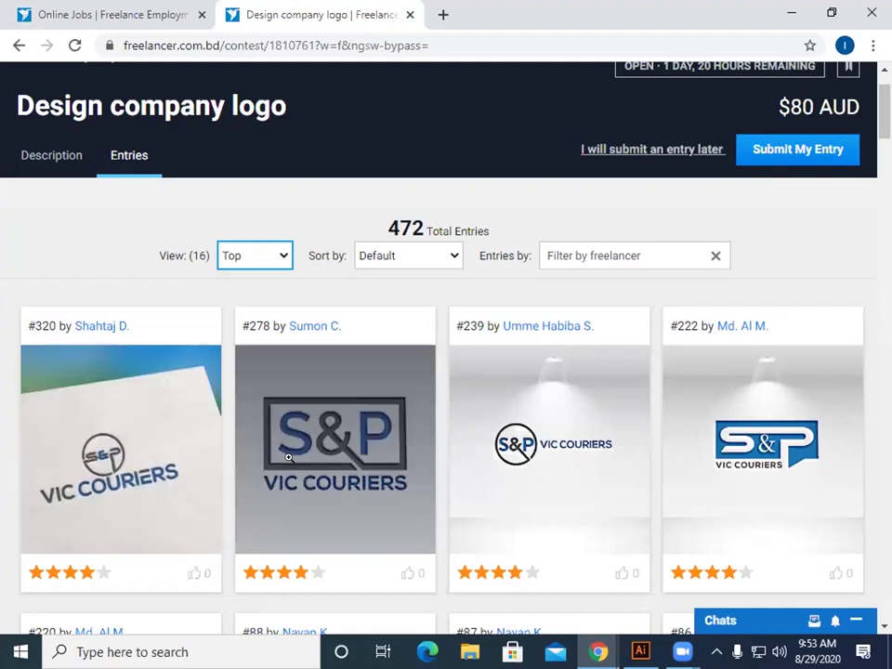
scroll(521, 507, "down", 4)
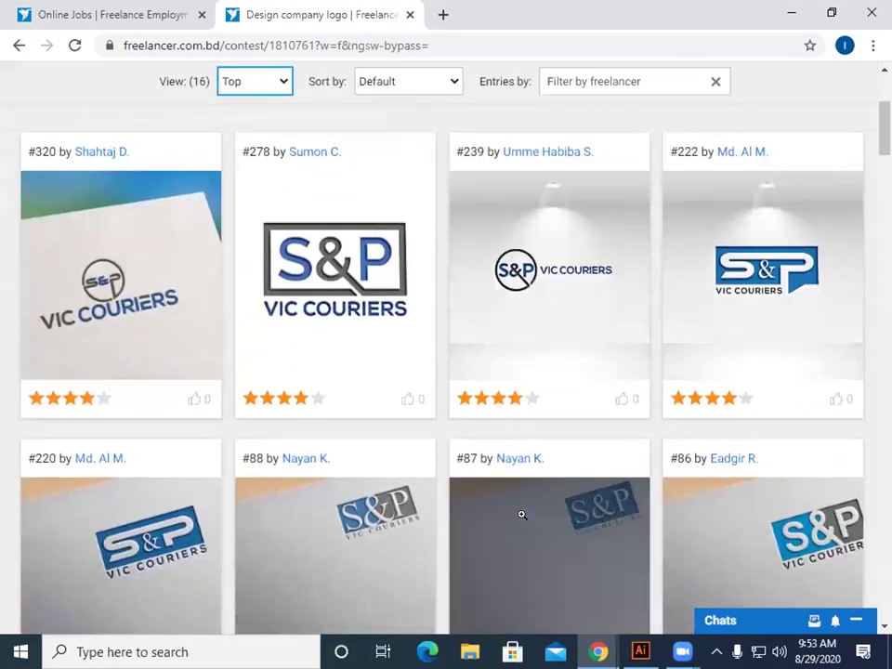
scroll(400, 502, "down", 2)
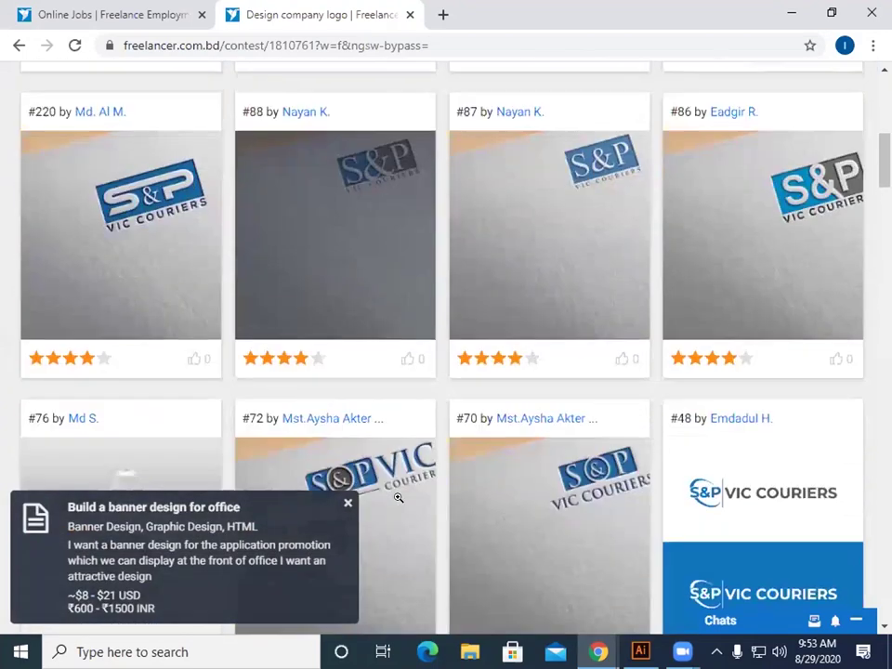
scroll(398, 498, "up", 1)
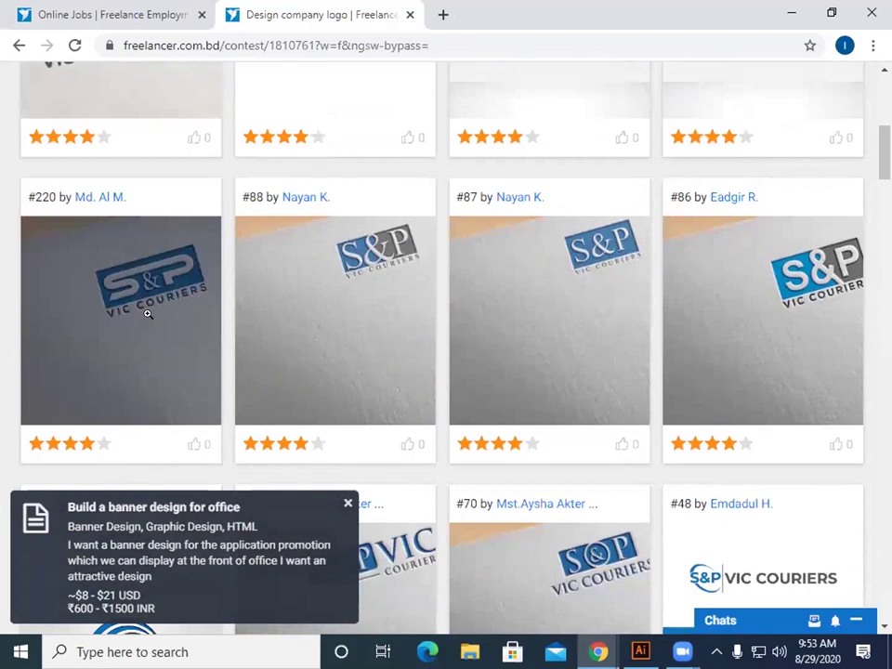
scroll(173, 396, "up", 2)
scroll(174, 397, "down", 3)
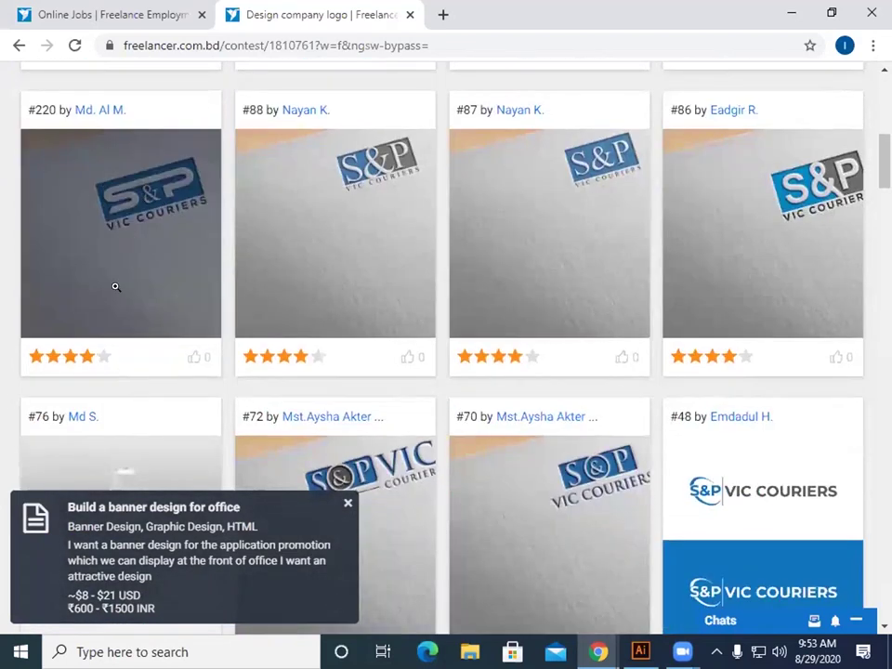
scroll(116, 286, "up", 1)
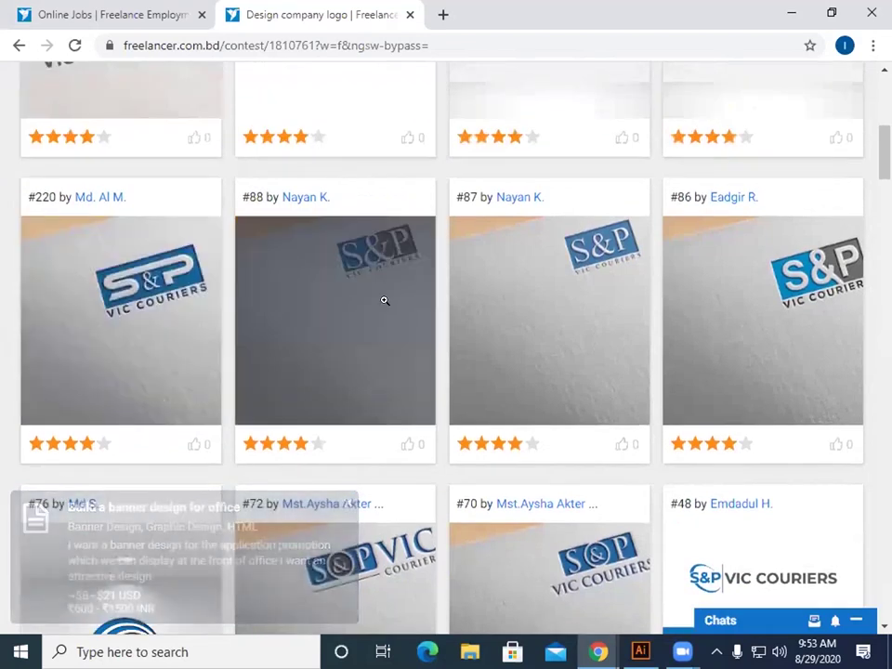
scroll(654, 394, "up", 5)
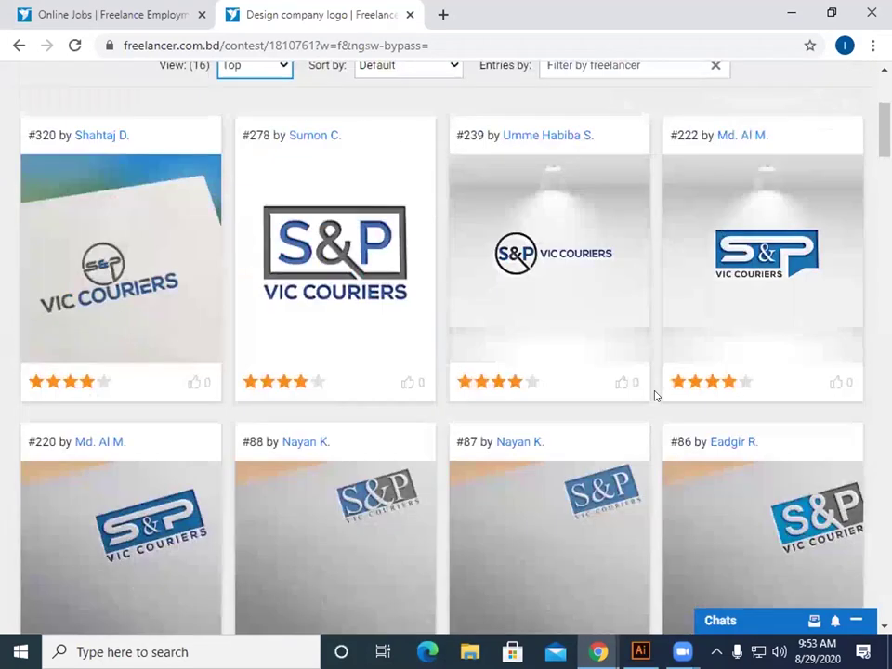
scroll(655, 394, "up", 1)
scroll(637, 427, "down", 6)
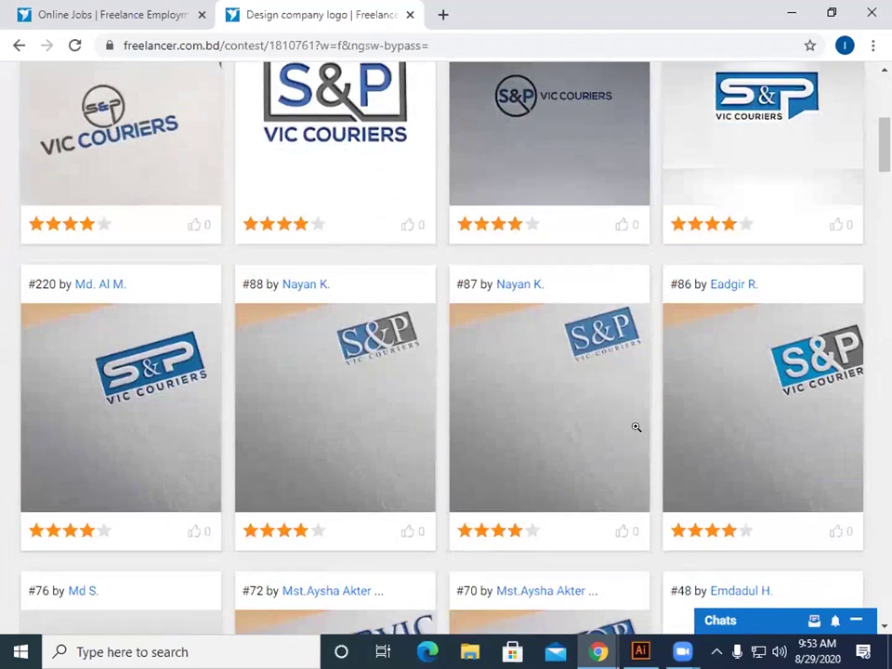
scroll(638, 431, "down", 2)
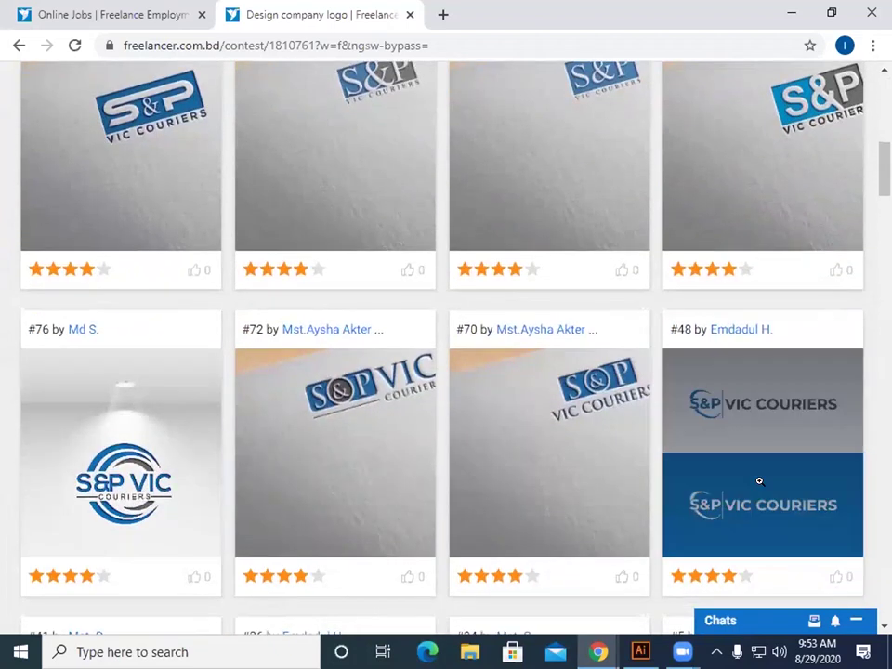
scroll(759, 480, "up", 3)
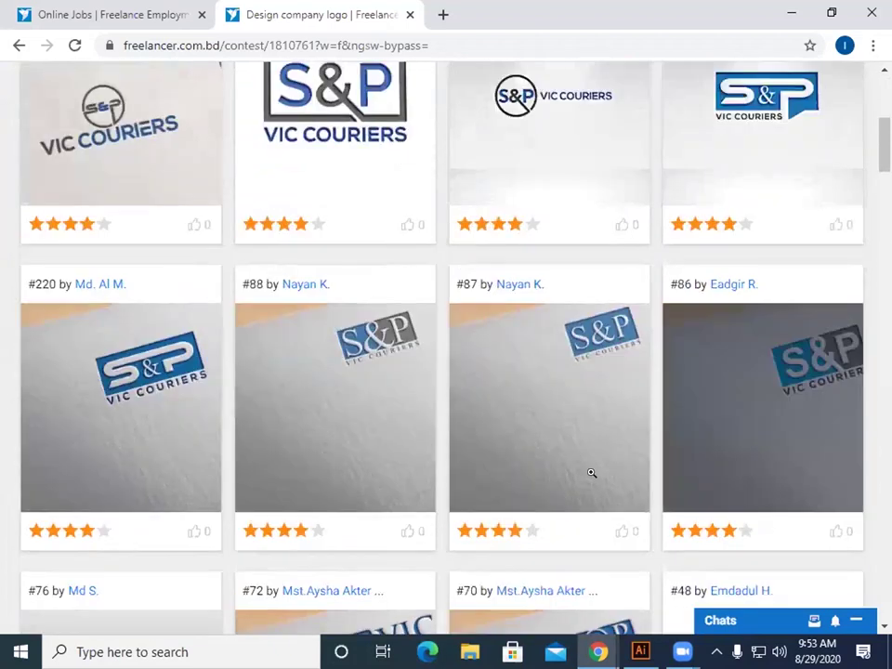
scroll(401, 468, "up", 3)
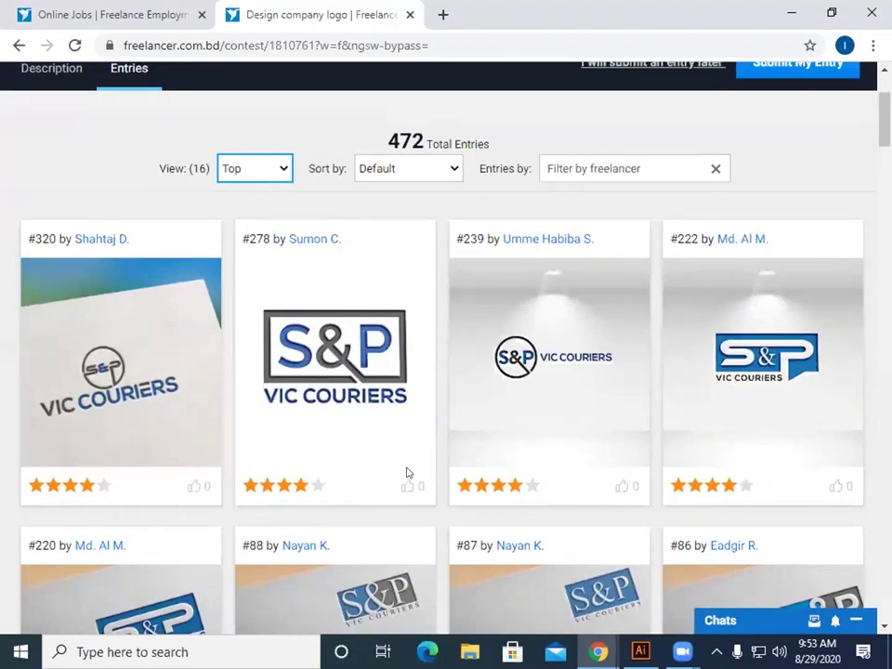
scroll(397, 424, "up", 2)
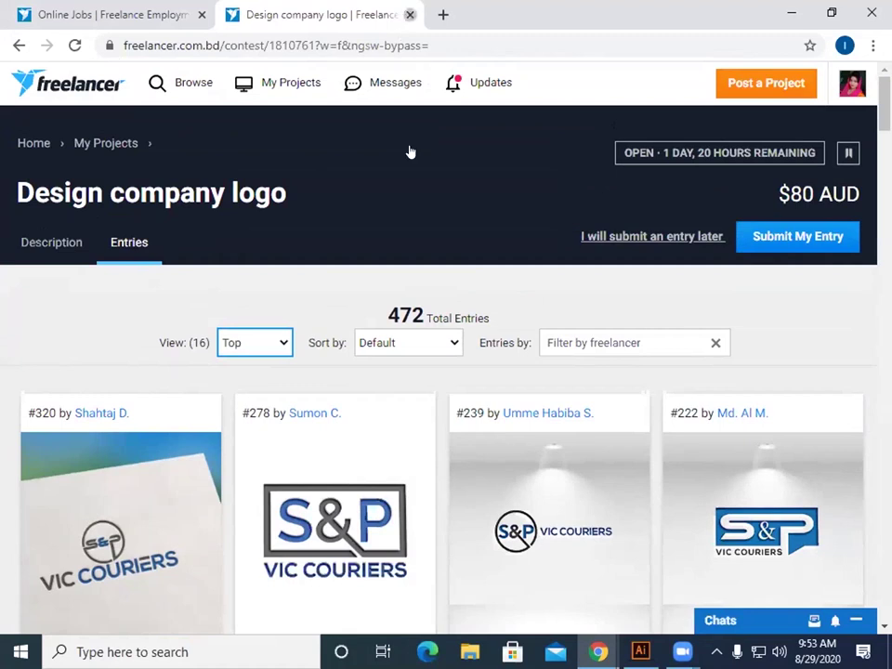
key("ctrl+w")
Step: Minimize the contest results and open the Gmail inbox in a new, maximized Chrome window
scroll(562, 426, "down", 5)
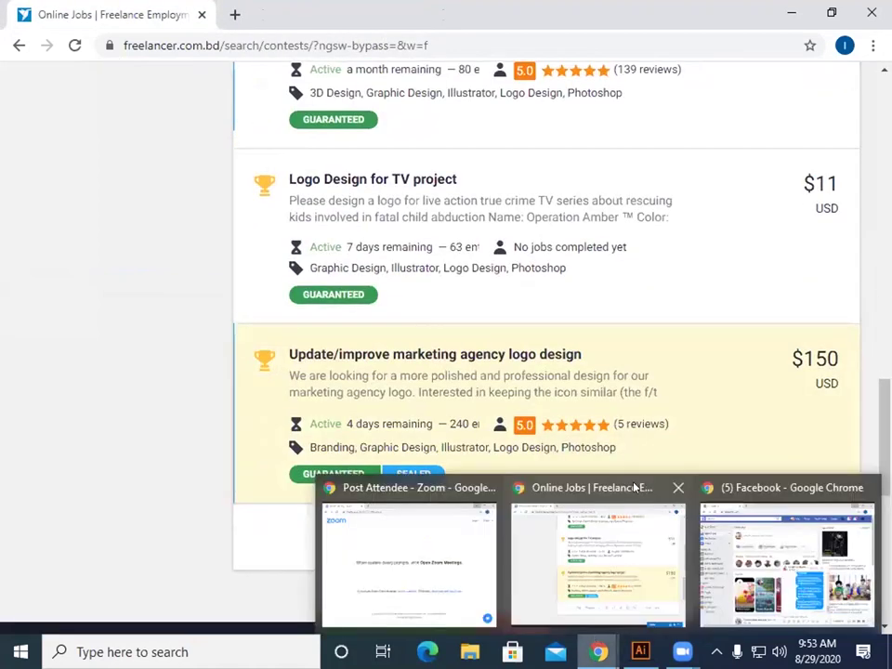
left_click(790, 13)
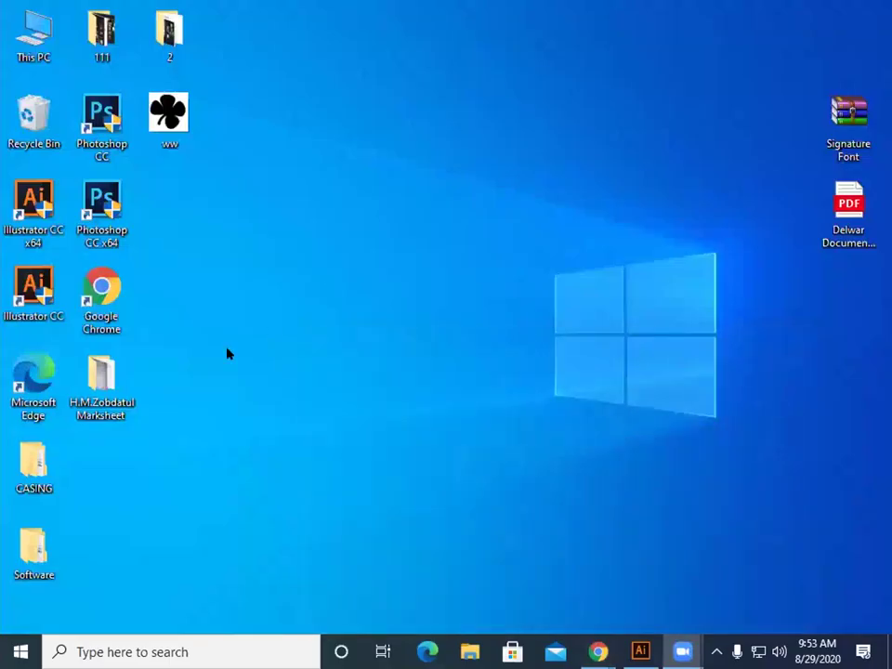
double_click(102, 295)
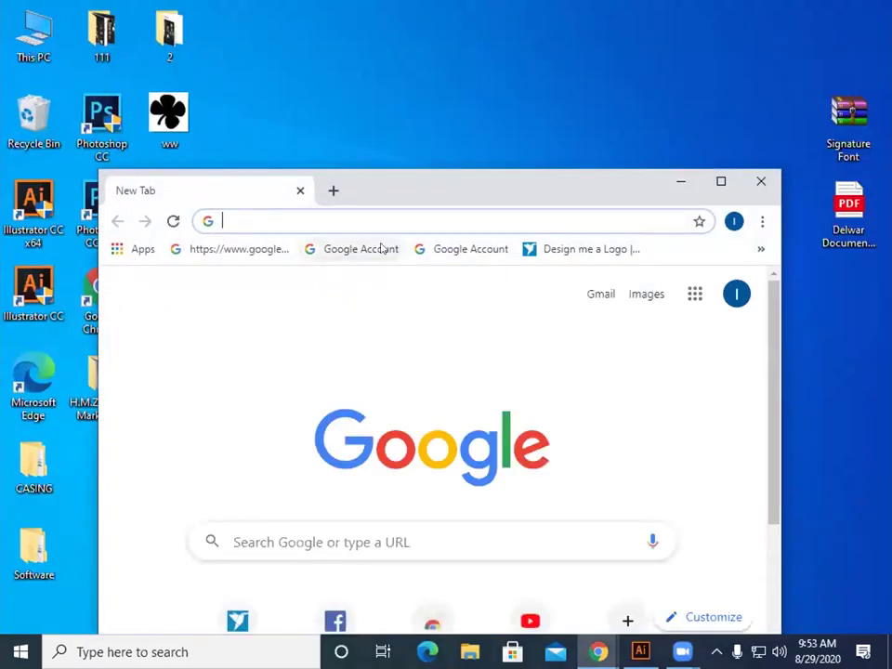
left_click(720, 181)
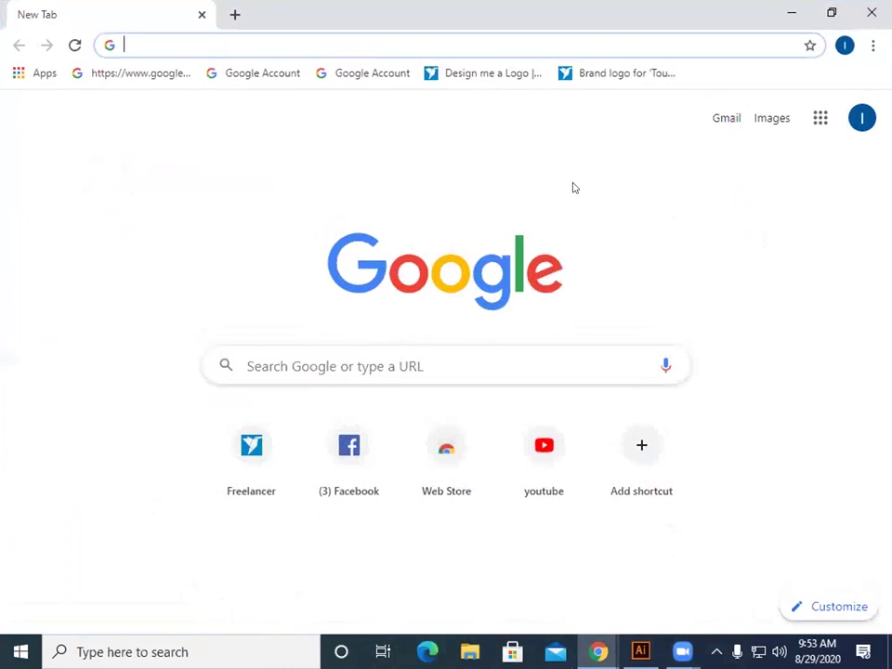
left_click(721, 119)
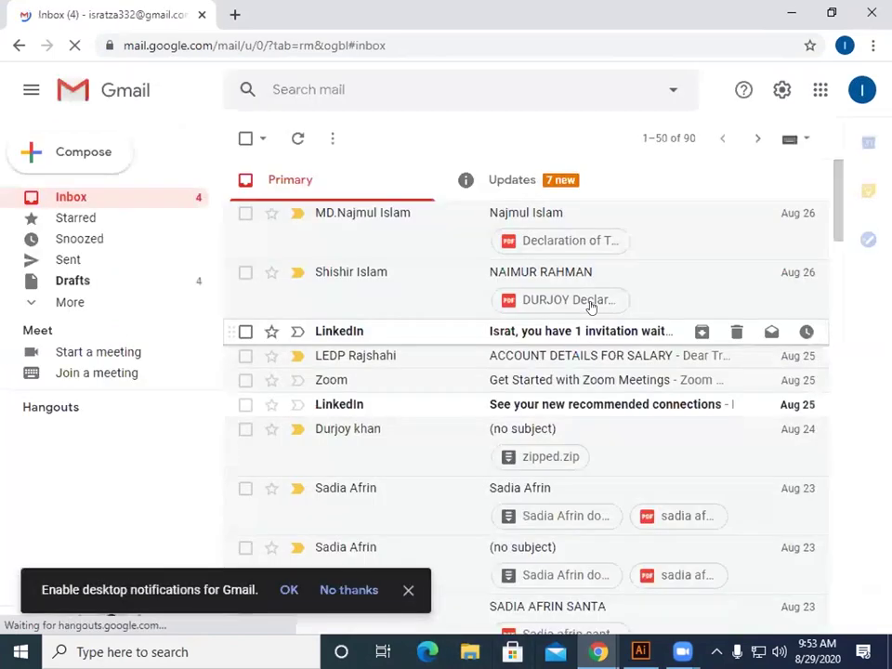
Step: Search the mail for messages exchanged with the contact at the head of the suggestions for "S"
left_click(274, 79)
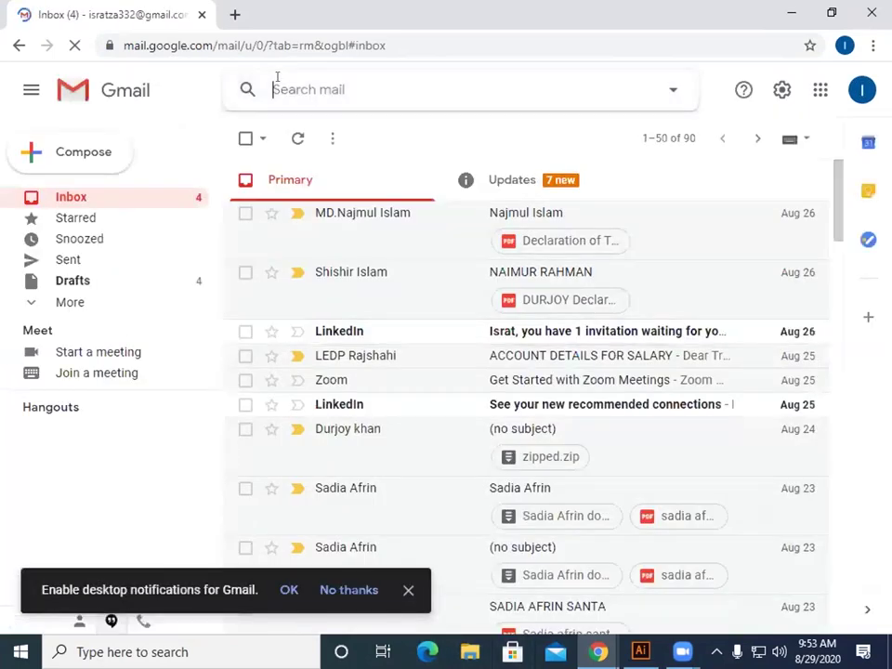
type("sm")
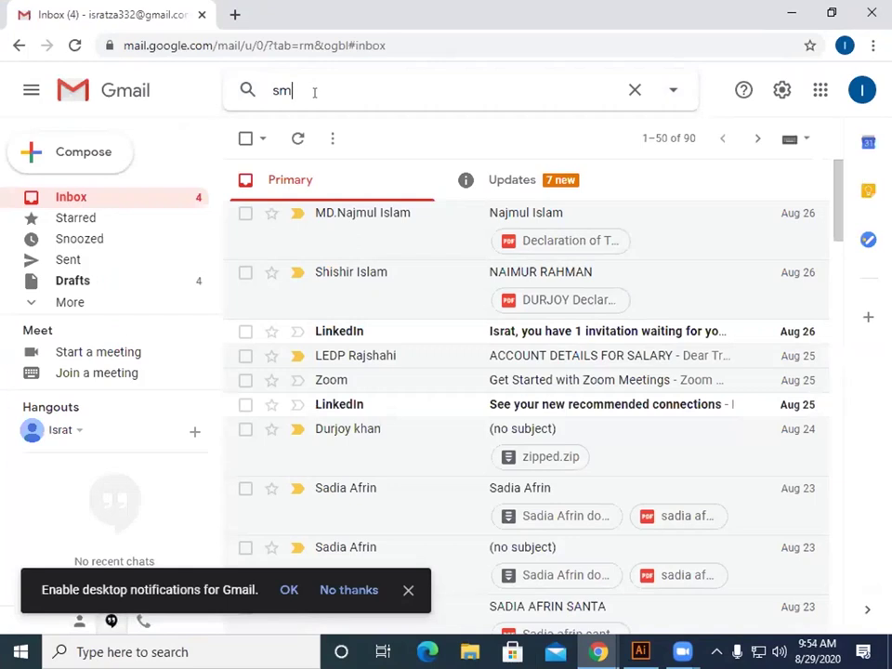
key("BackSpace")
key("BackSpace")
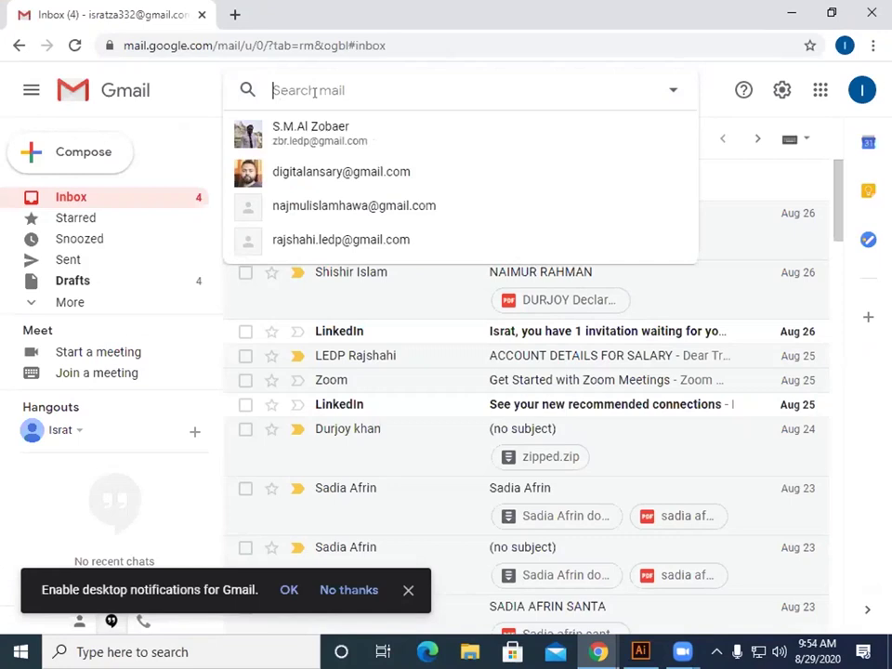
type("s")
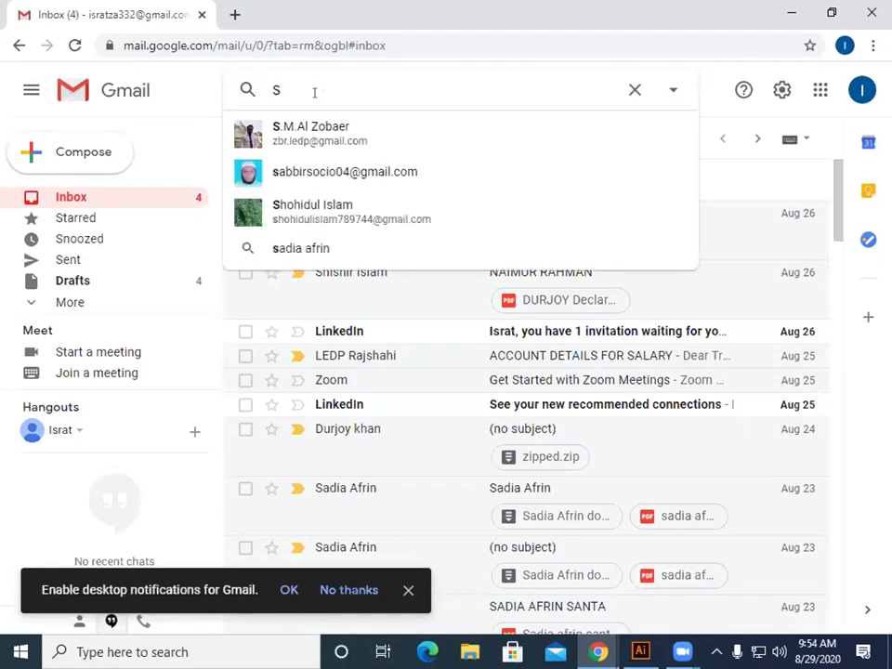
left_click(309, 135)
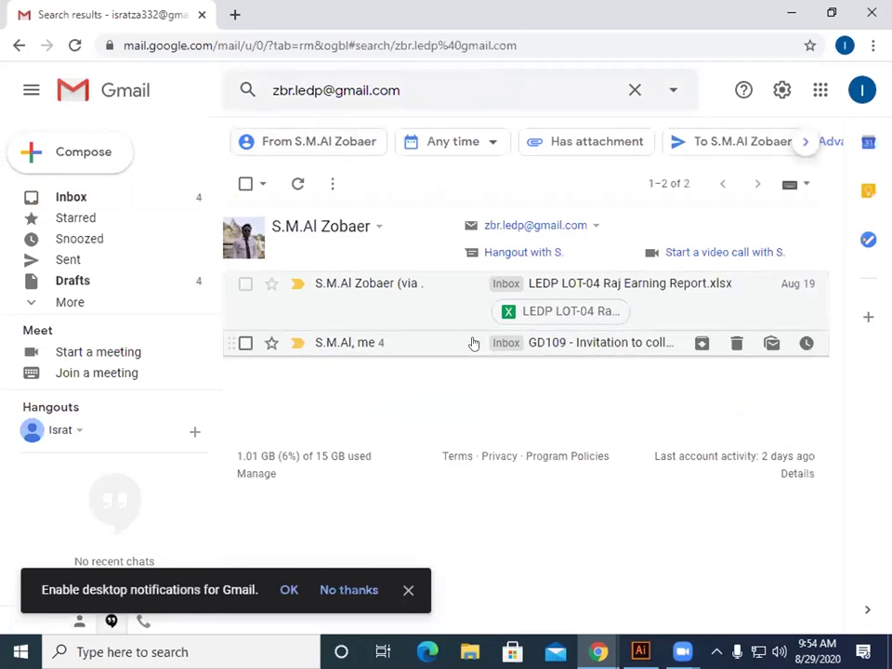
Step: Open the shared folder from the GD109 collaboration invitation and open its GD109 MONITORING REPORT spreadsheet
left_click(443, 344)
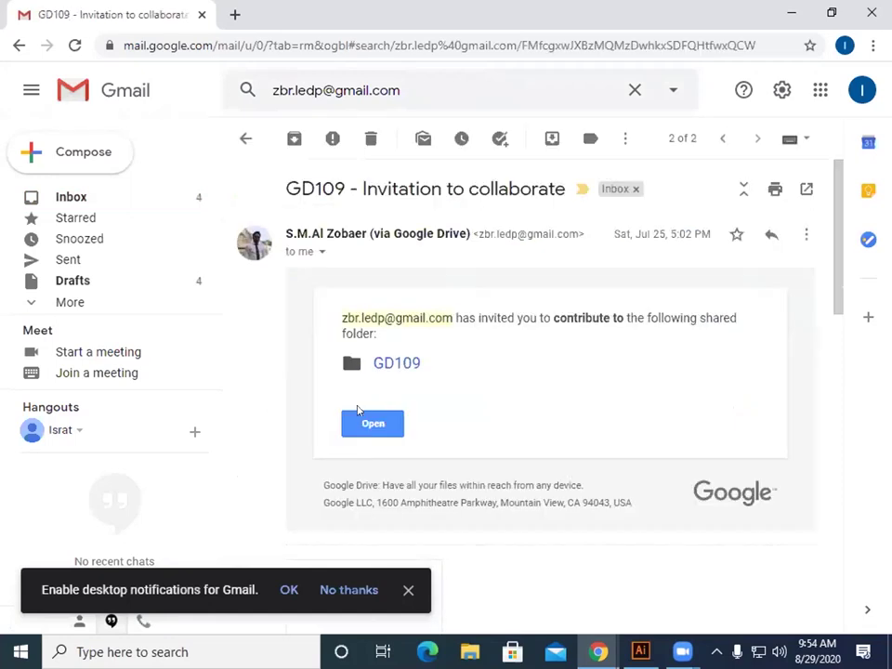
left_click(359, 426)
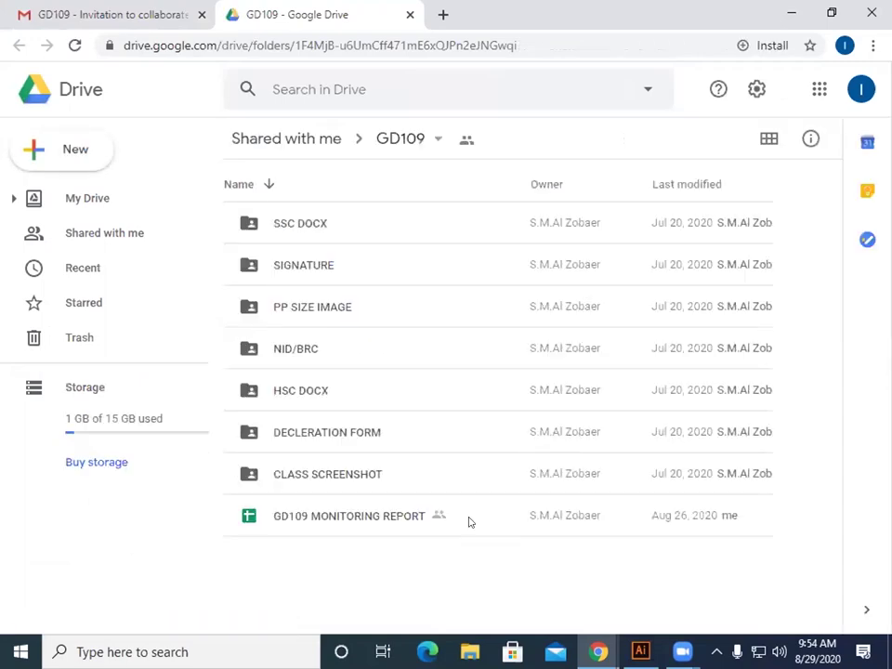
double_click(394, 521)
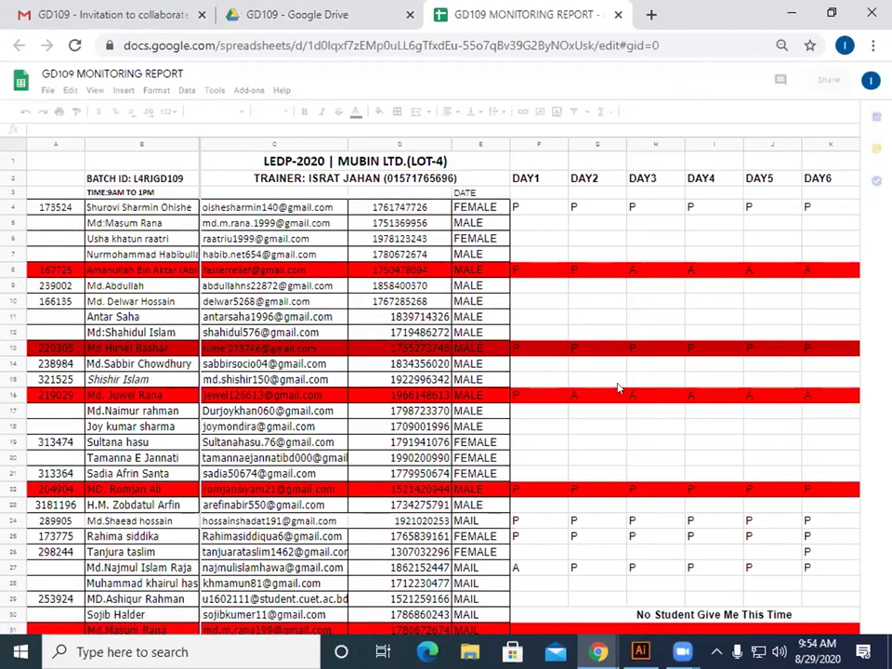
Step: Restore the browser window to a smaller size and mark DAY29 attendance as P, A and P in rows 4 to 6
left_click_drag(710, 13, 641, 179)
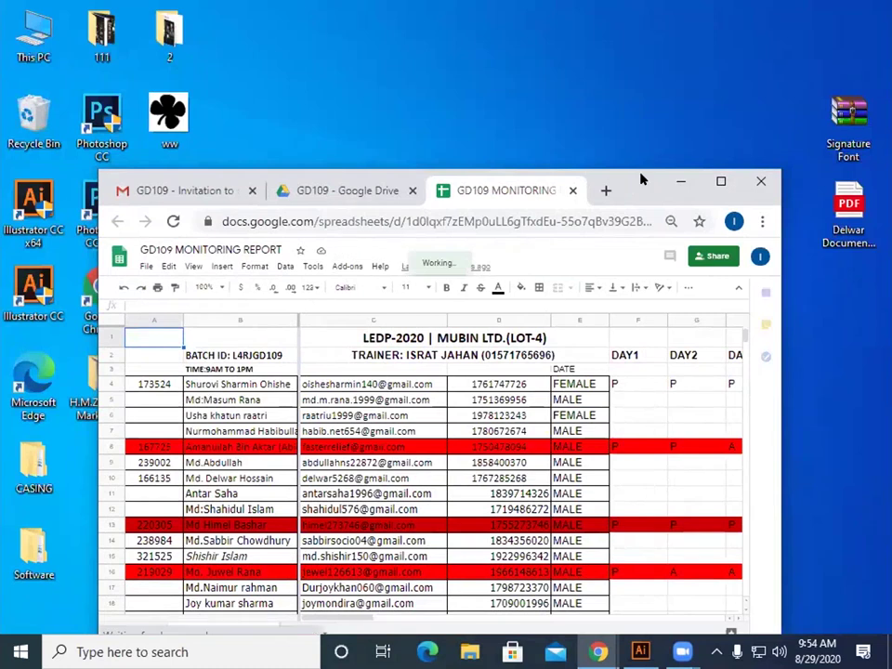
left_click_drag(638, 181, 592, 34)
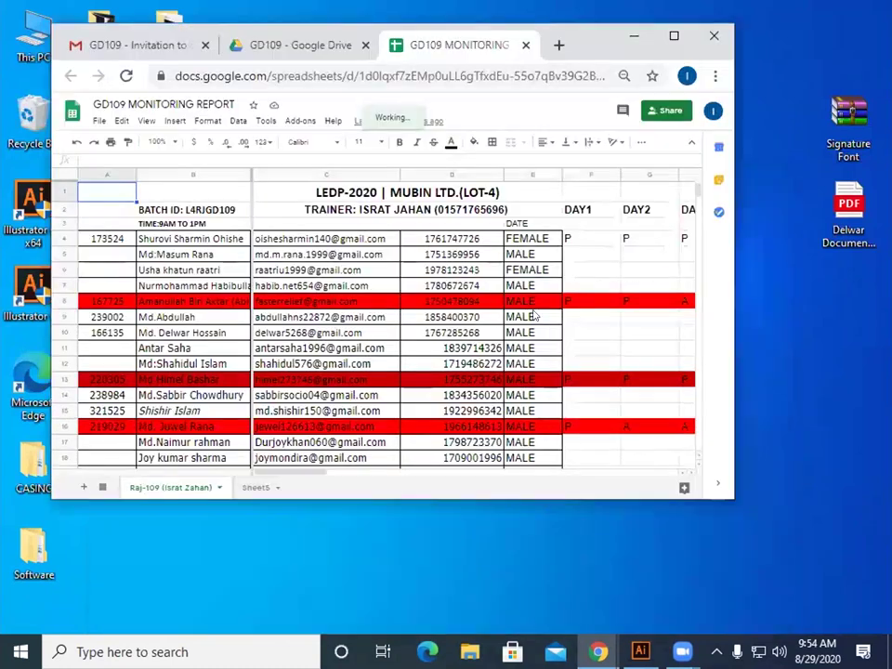
left_click_drag(297, 476, 657, 494)
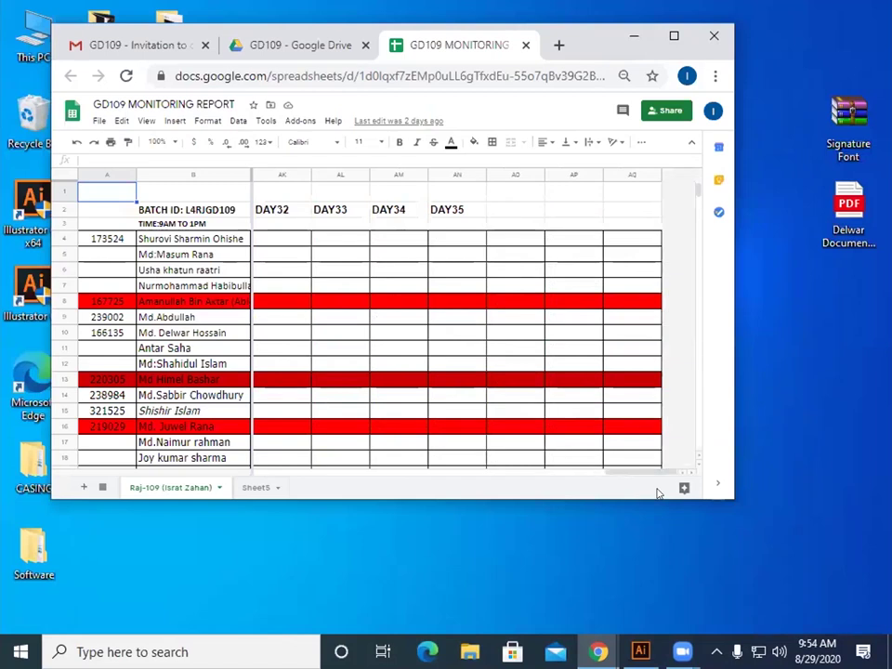
left_click_drag(624, 472, 588, 478)
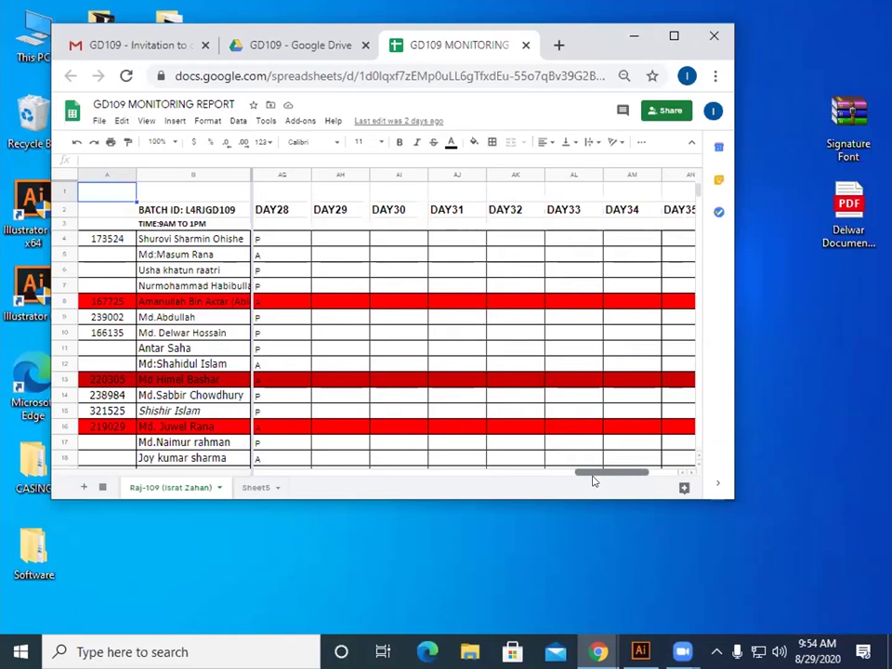
left_click(325, 244)
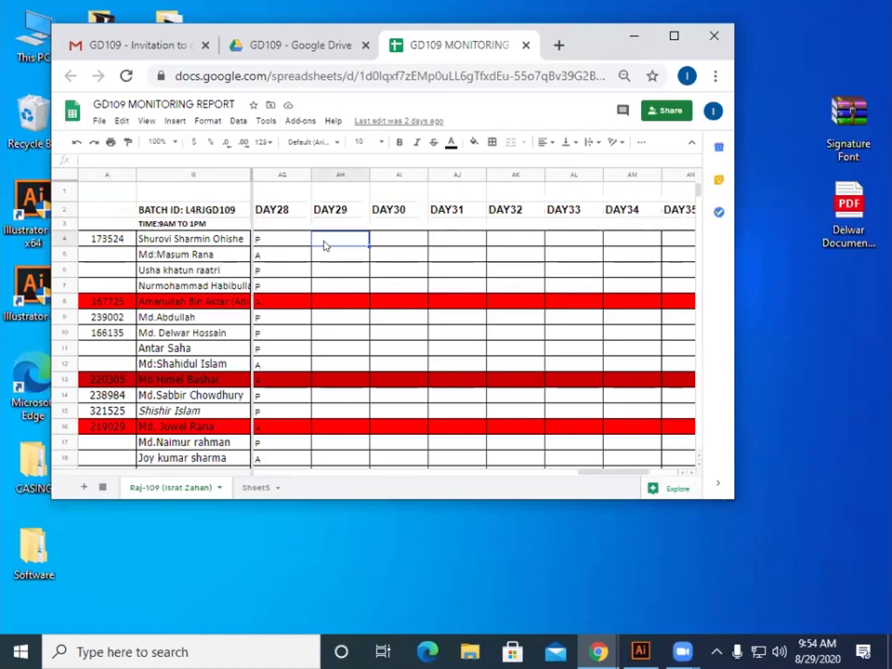
type("P")
key("Return")
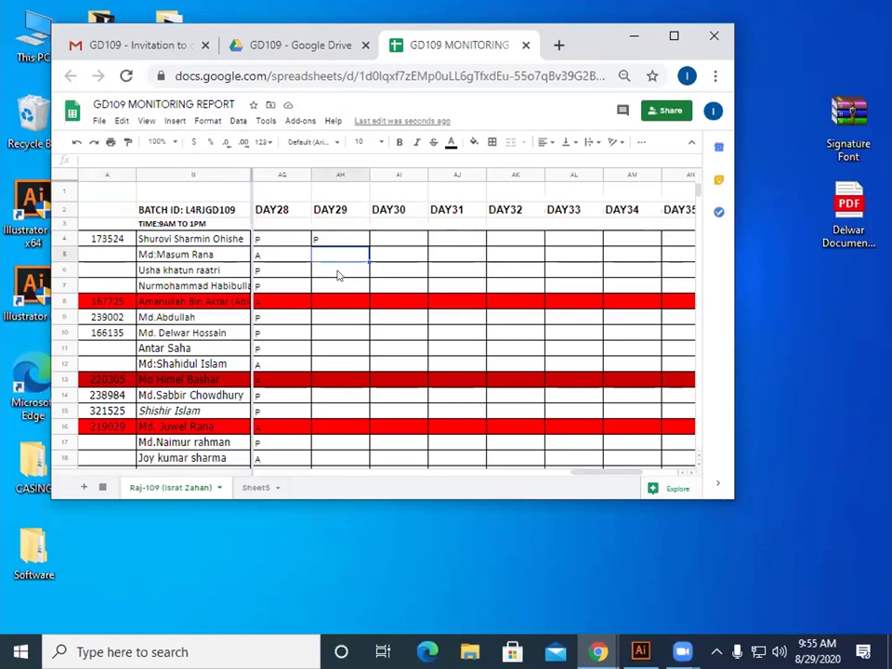
type("A")
key("Return")
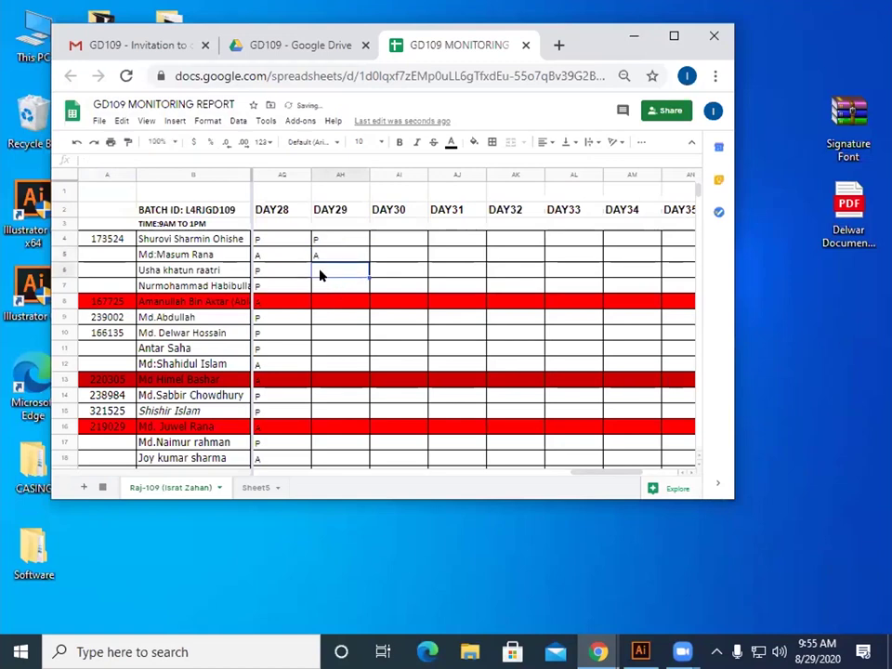
type("P")
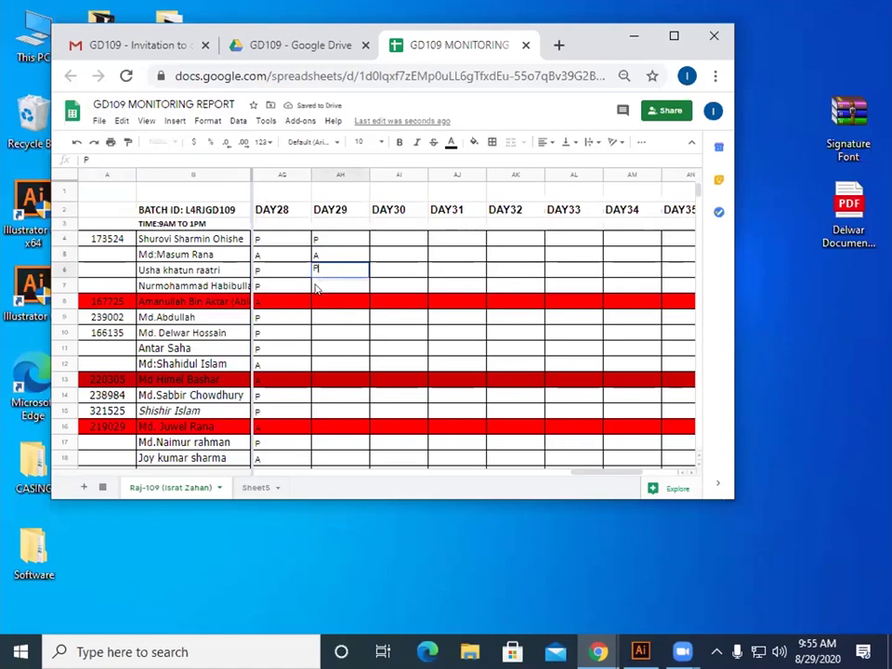
key("Return")
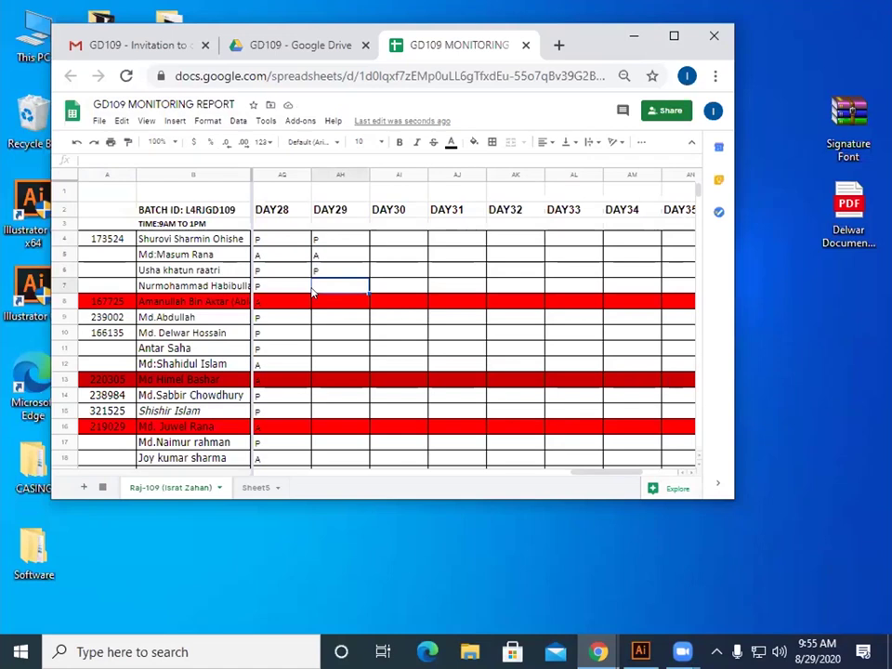
Step: Mark DAY29 attendance as A, A and P in rows 7 to 9
type("A")
key("Return")
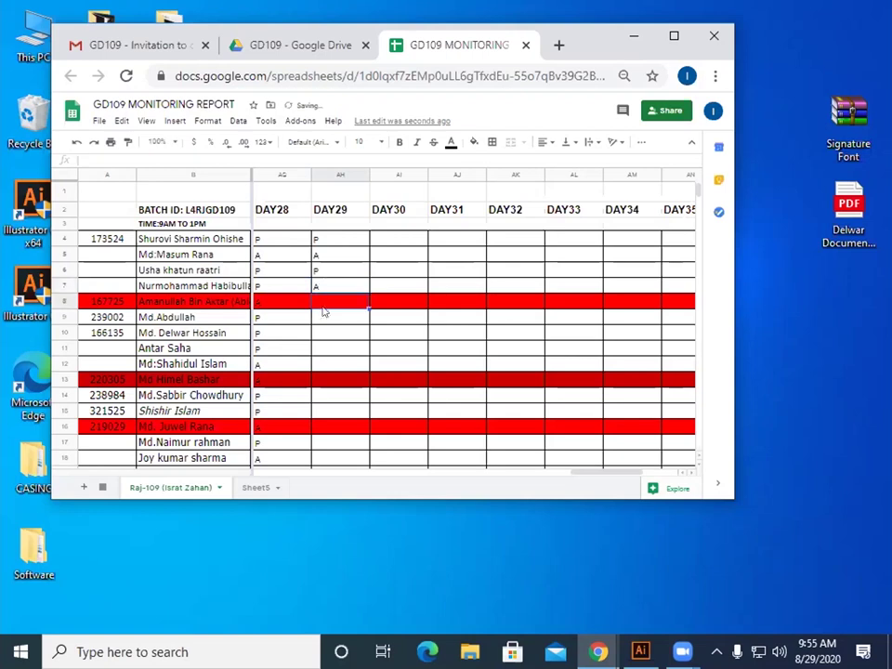
type("A")
key("Return")
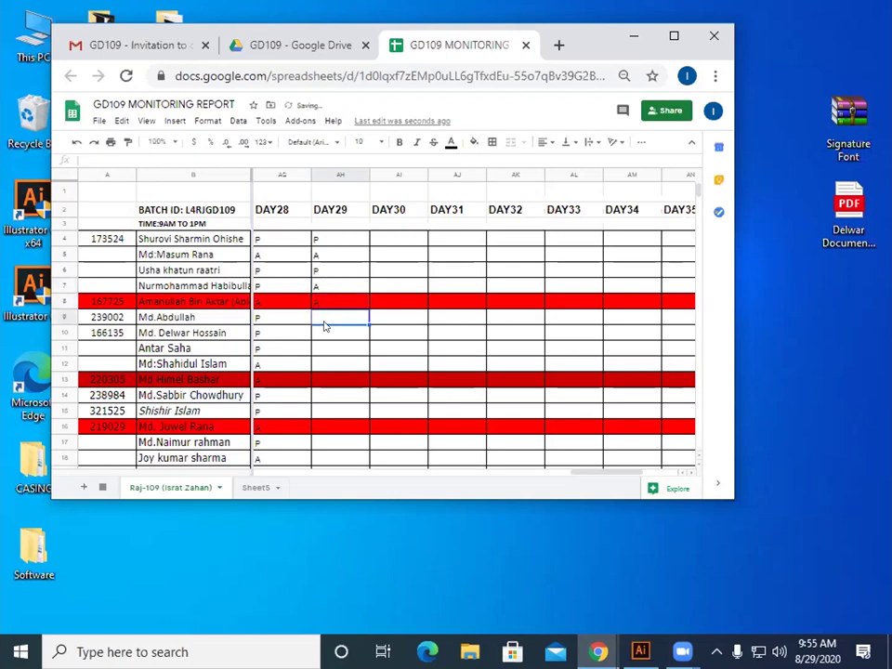
type("A")
key("BackSpace")
type("P")
key("Return")
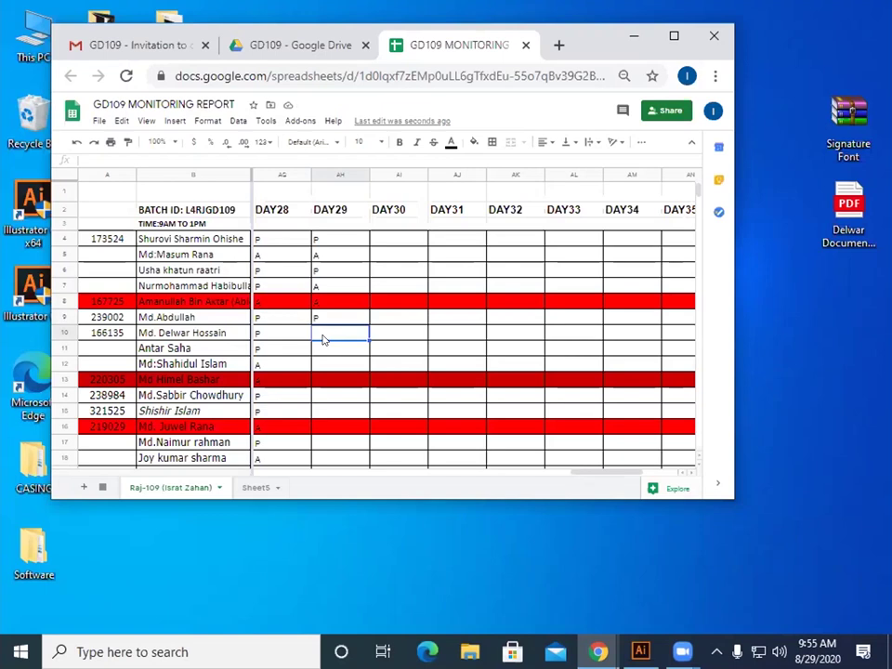
Step: Mark DAY29 attendance as A, P, A and A in rows 10 to 13
type("A")
key("Return")
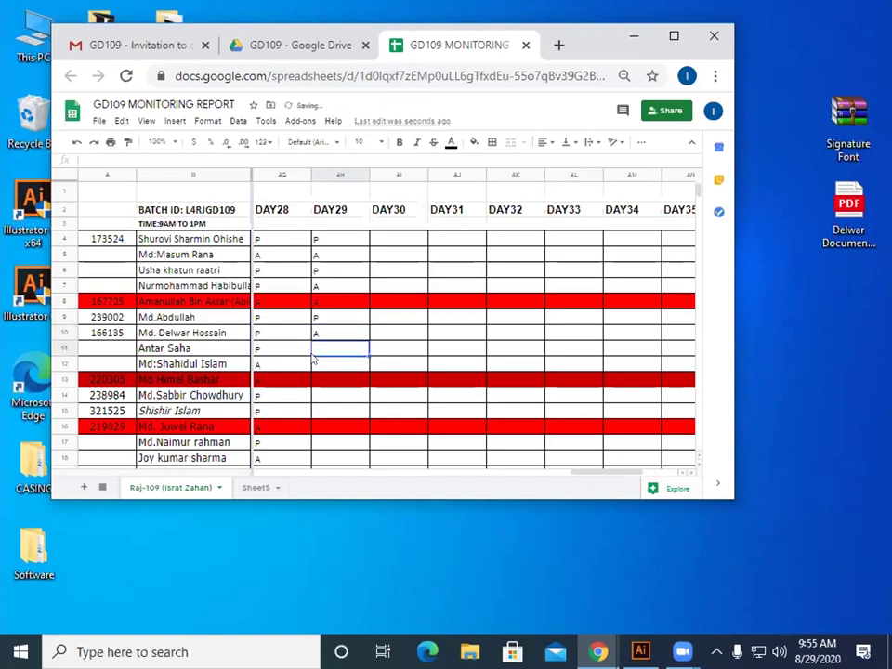
type("P")
key("Return")
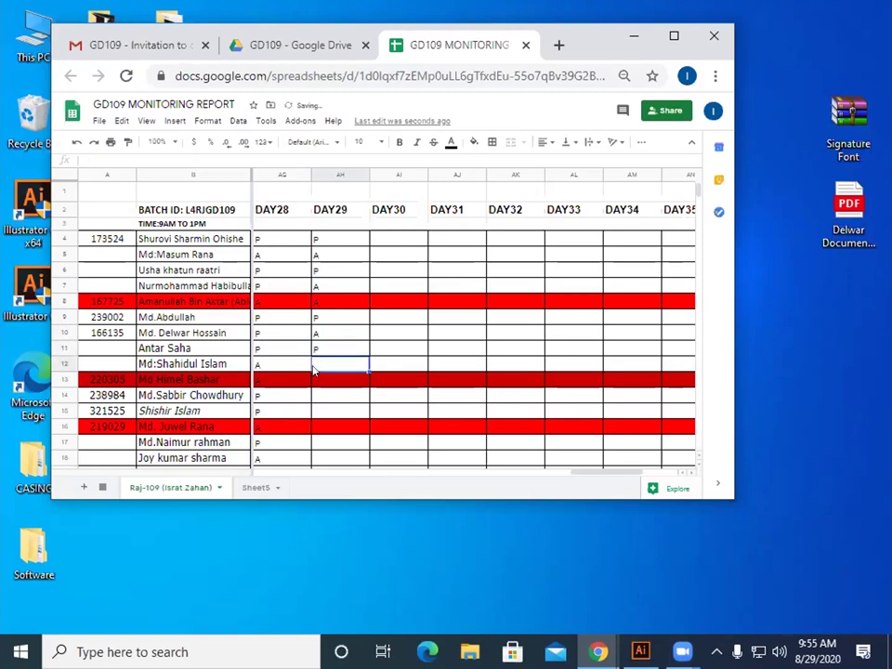
type("A")
key("Return")
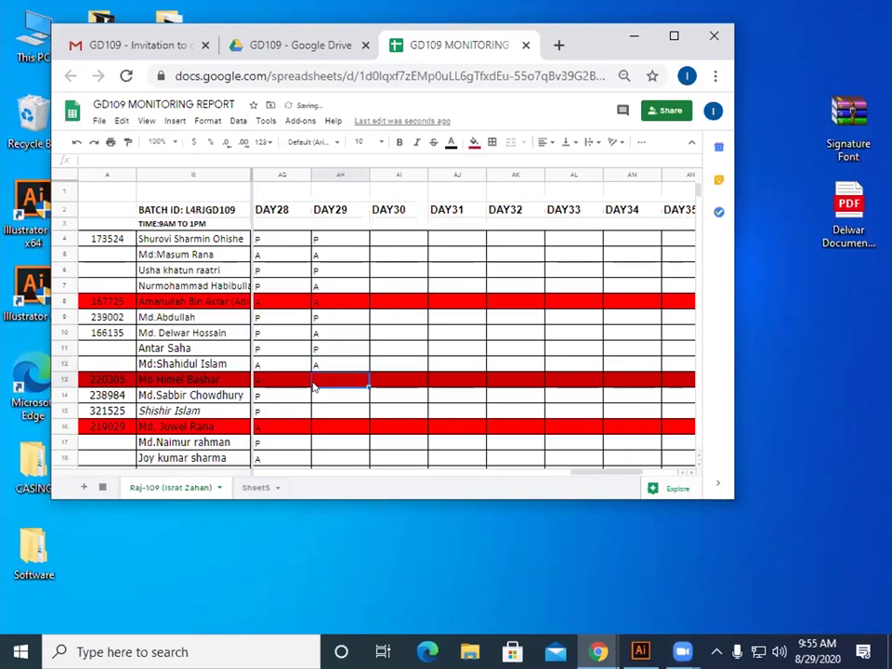
type("A")
key("Return")
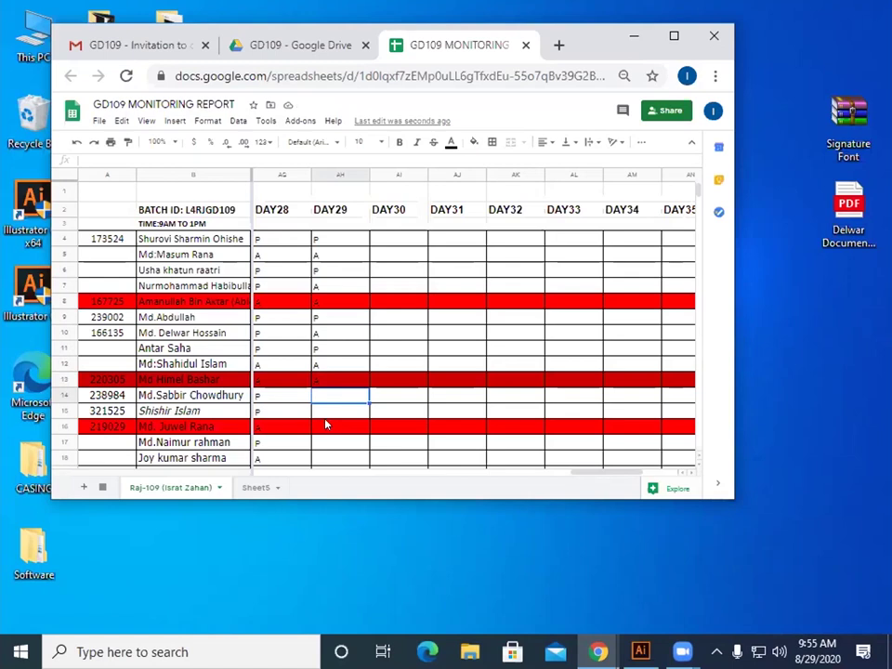
type("A")
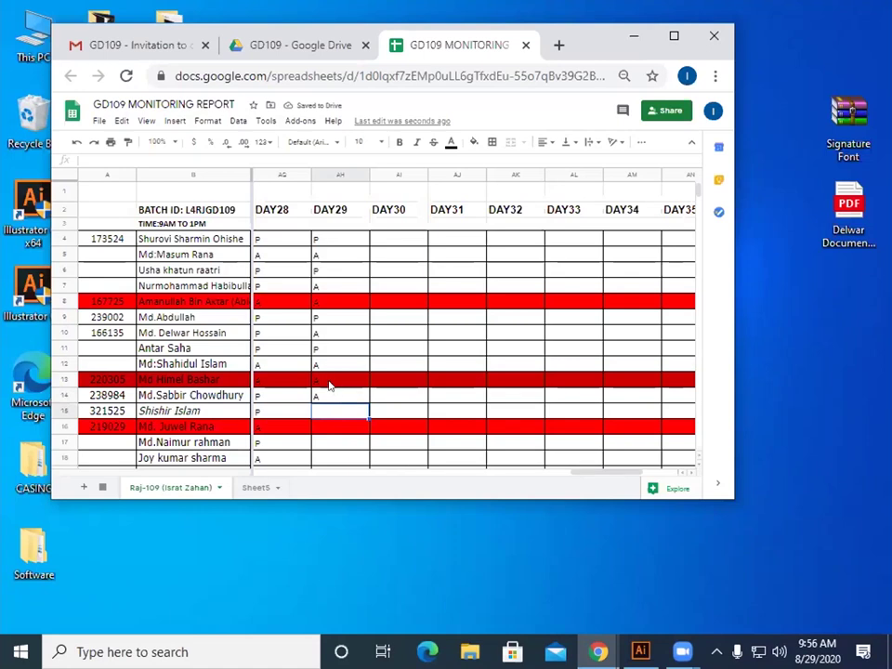
left_click(330, 384)
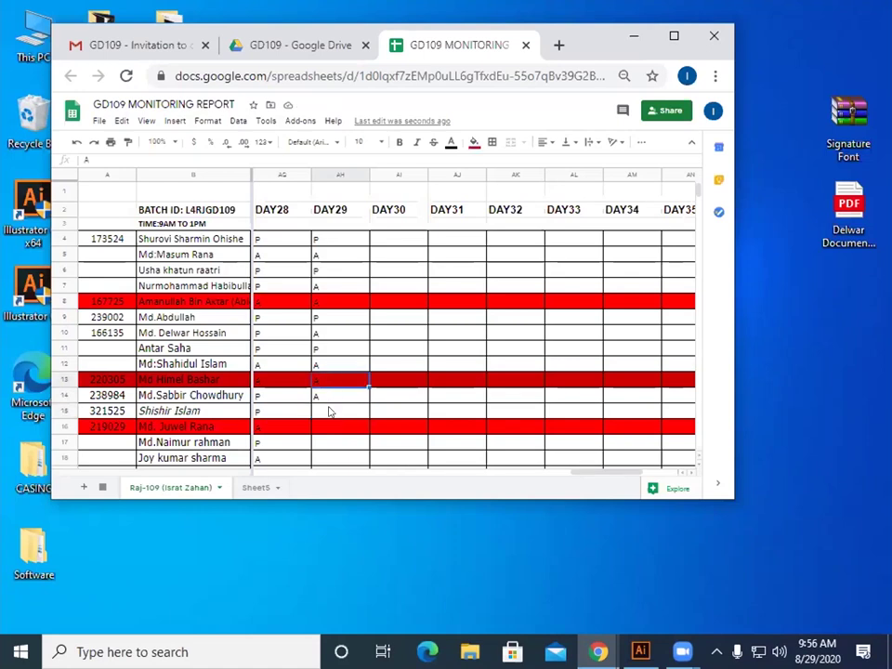
left_click(336, 399)
key("Delete")
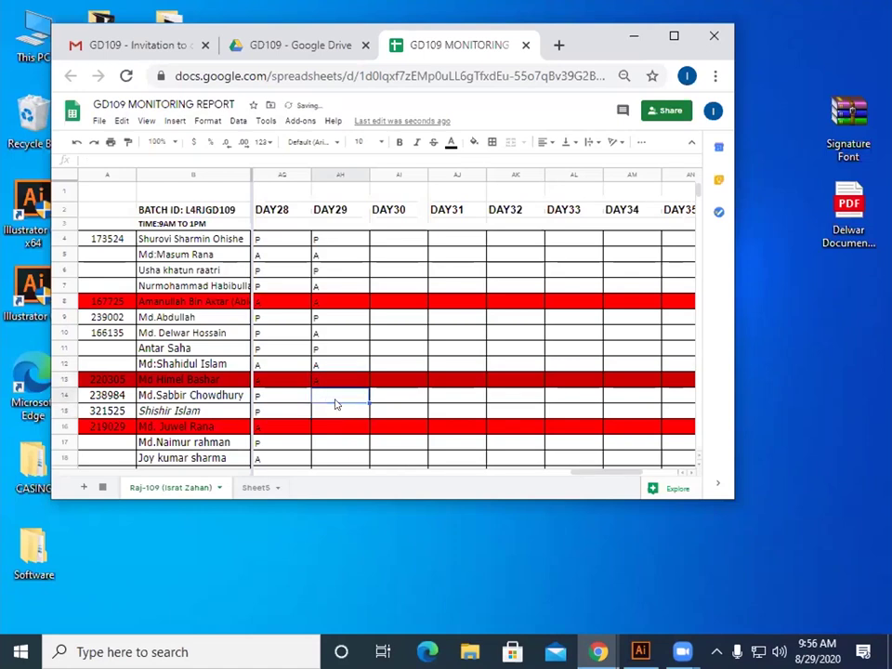
Step: Mark DAY29 attendance as P, P and A in rows 14 to 16
type("P")
key("Return")
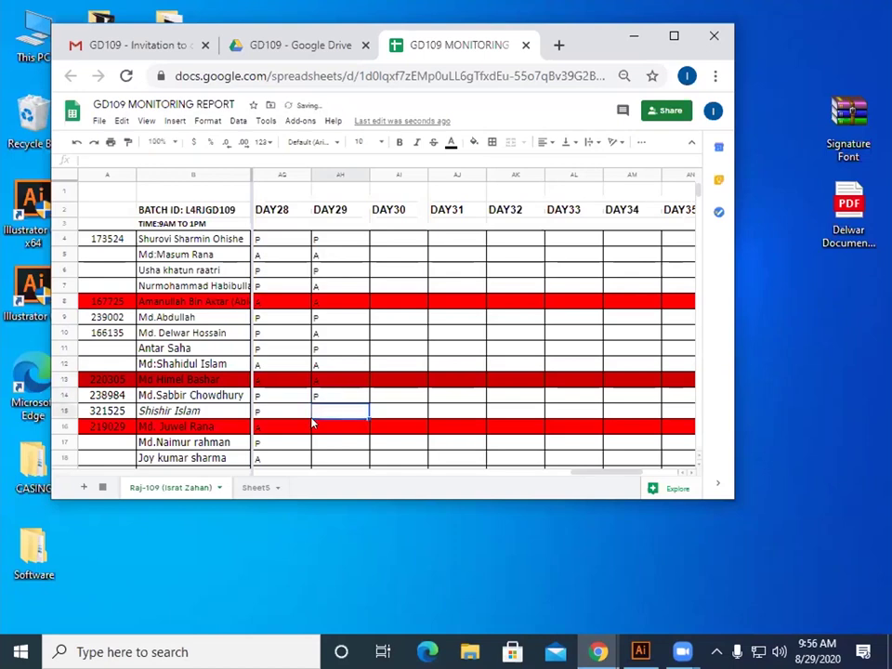
type("P")
key("Return")
type("A")
key("Return")
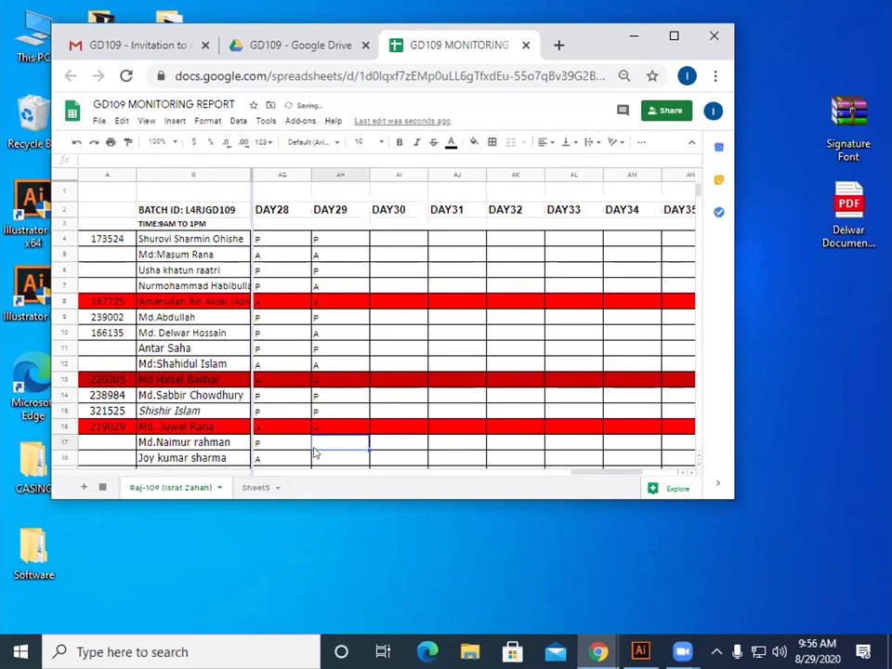
scroll(314, 453, "down", 2)
scroll(314, 453, "up", 2)
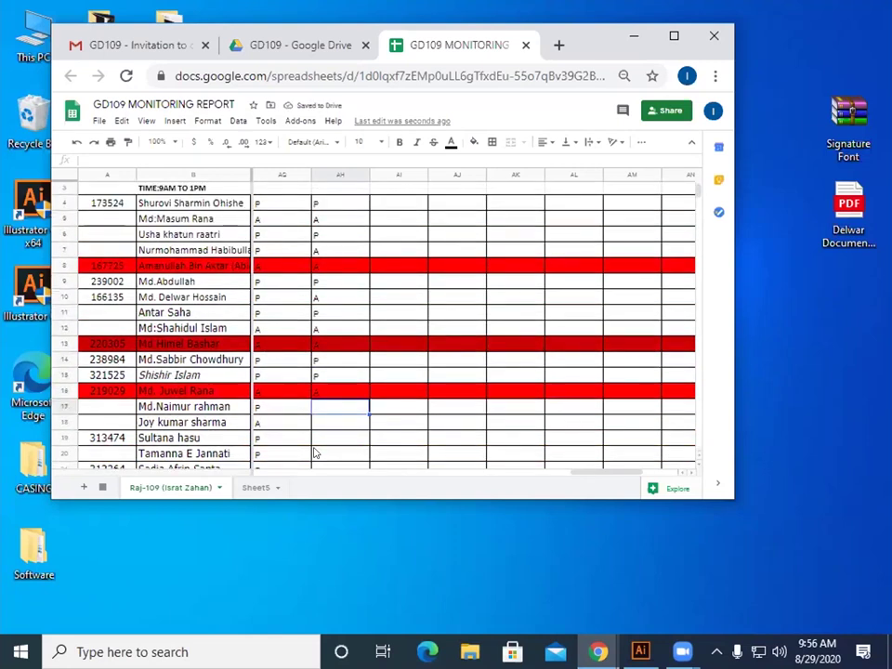
left_click(319, 375)
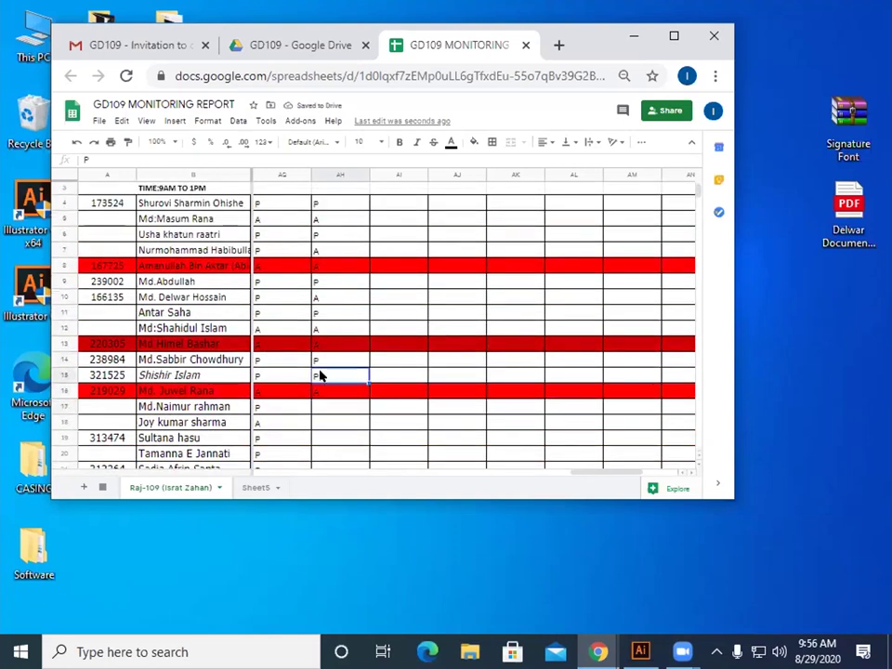
key("ctrl+shift+i")
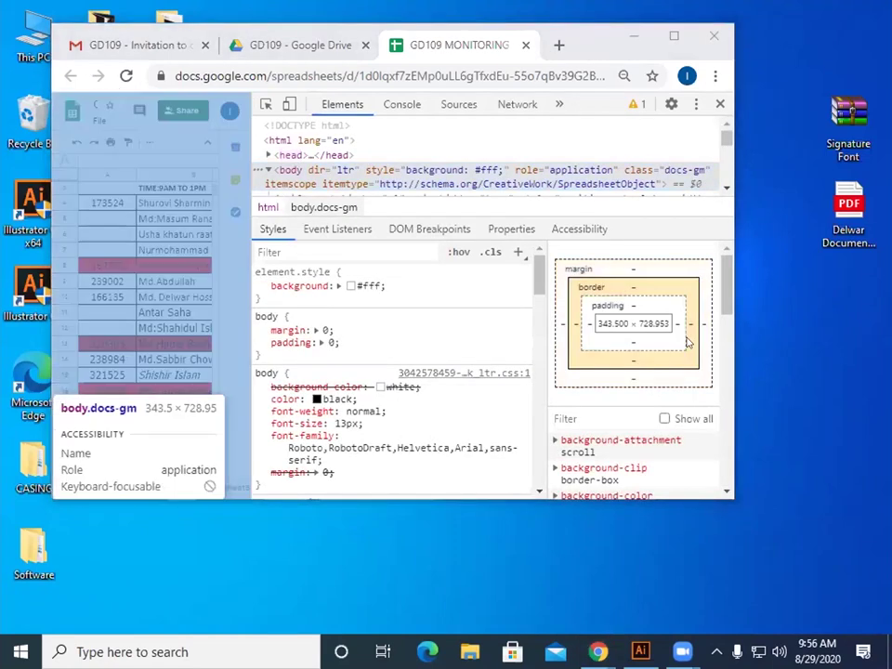
left_click(720, 103)
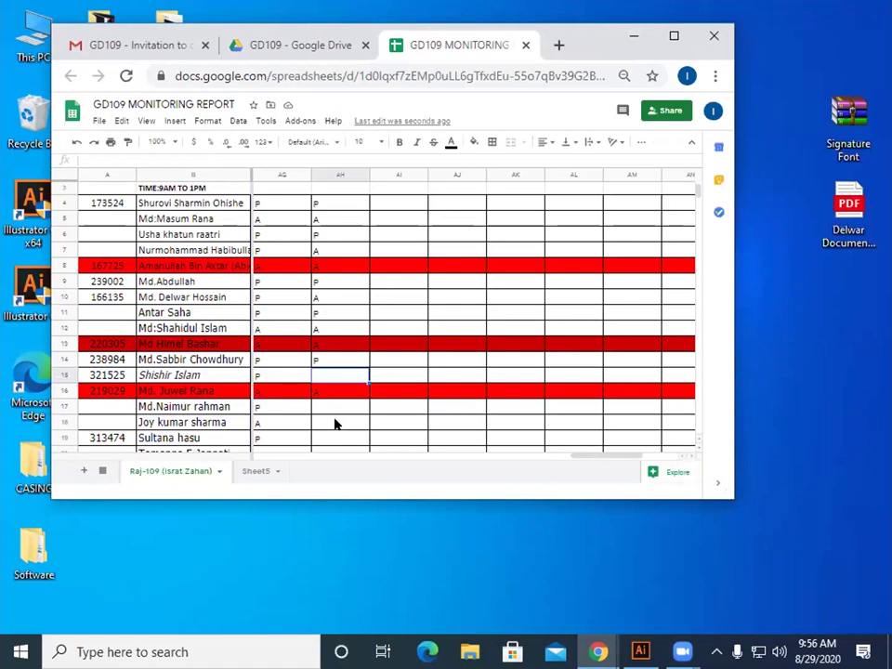
Step: Re-enter P as the DAY29 attendance in row 15
type("P")
scroll(335, 424, "down", 1)
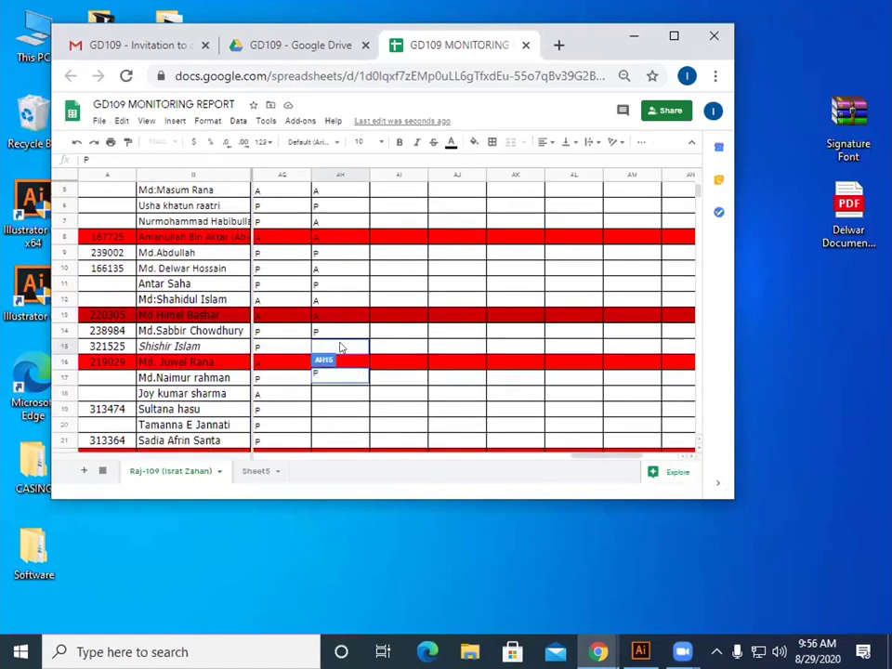
left_click(340, 346)
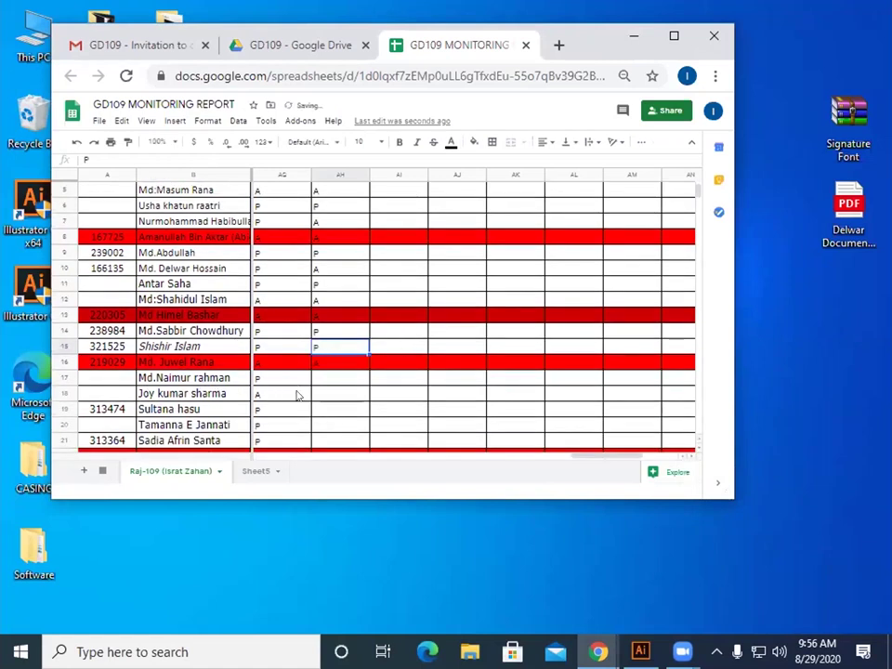
Step: Mark DAY29 attendance as P, A and P in rows 17 to 19
left_click(316, 383)
type("P")
left_click(316, 401)
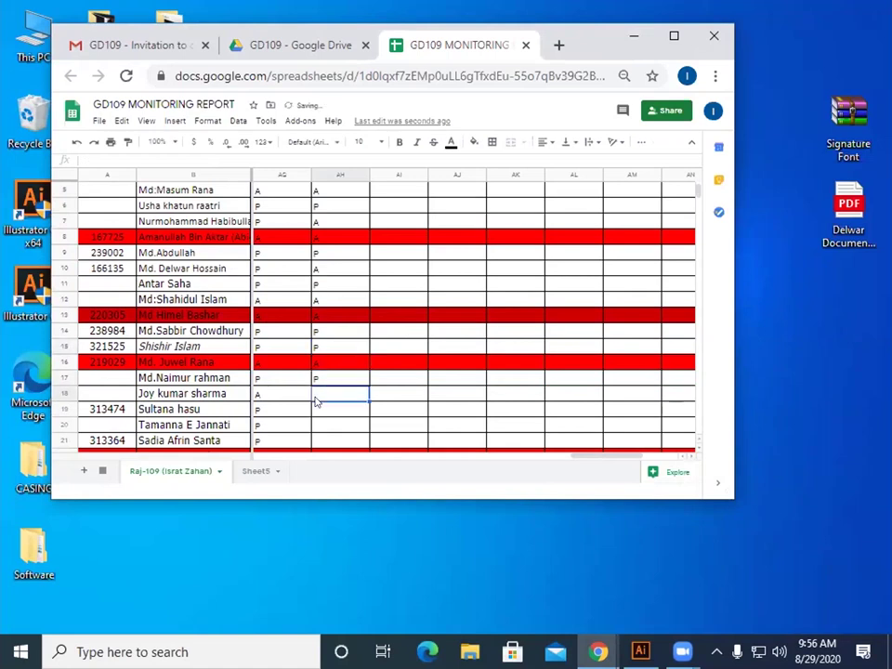
type("A")
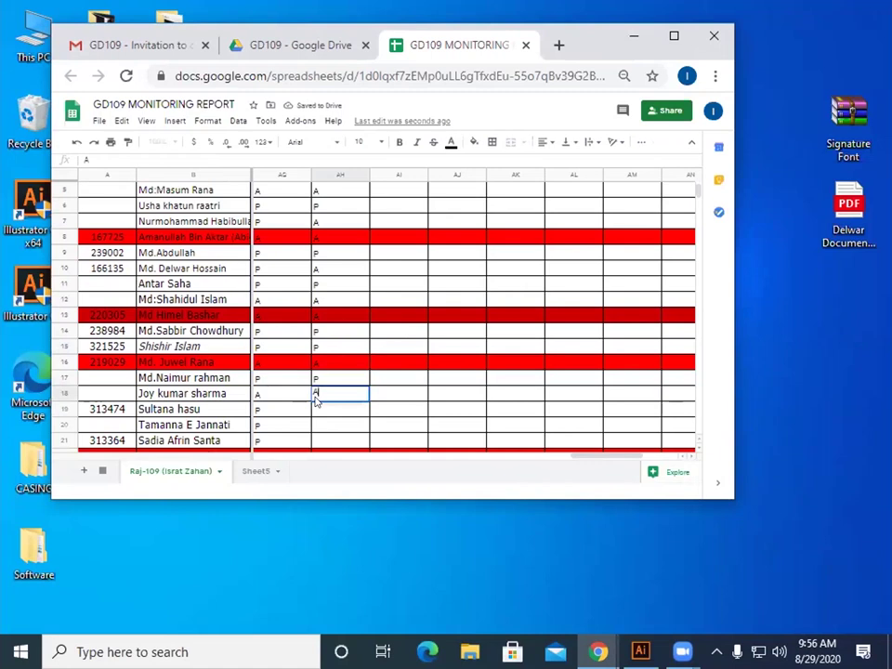
left_click(314, 414)
scroll(314, 415, "down", 1)
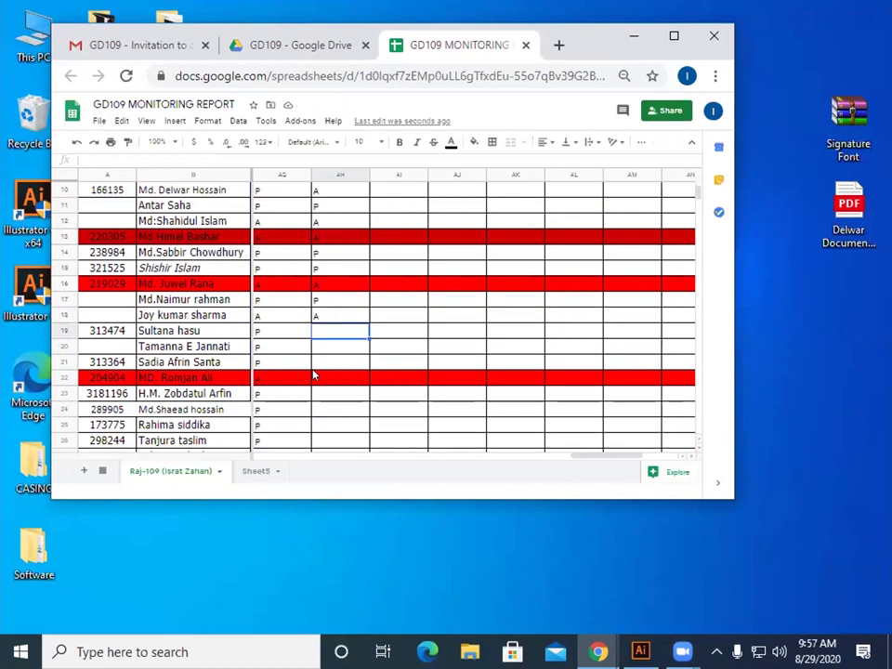
type("P")
key("Return")
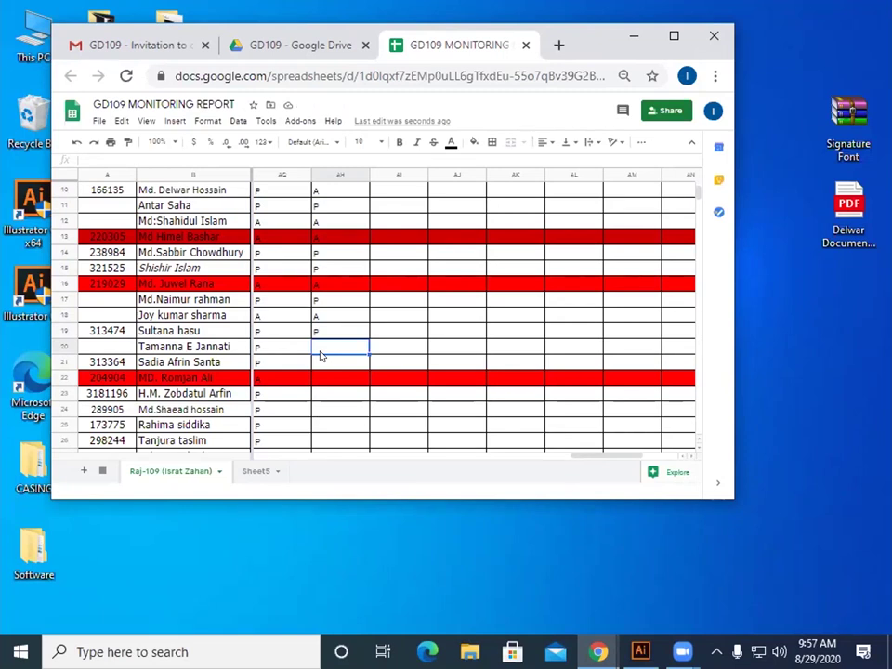
Step: Mark DAY29 attendance as A, P and A in rows 20 to 22
type("A")
key("Return")
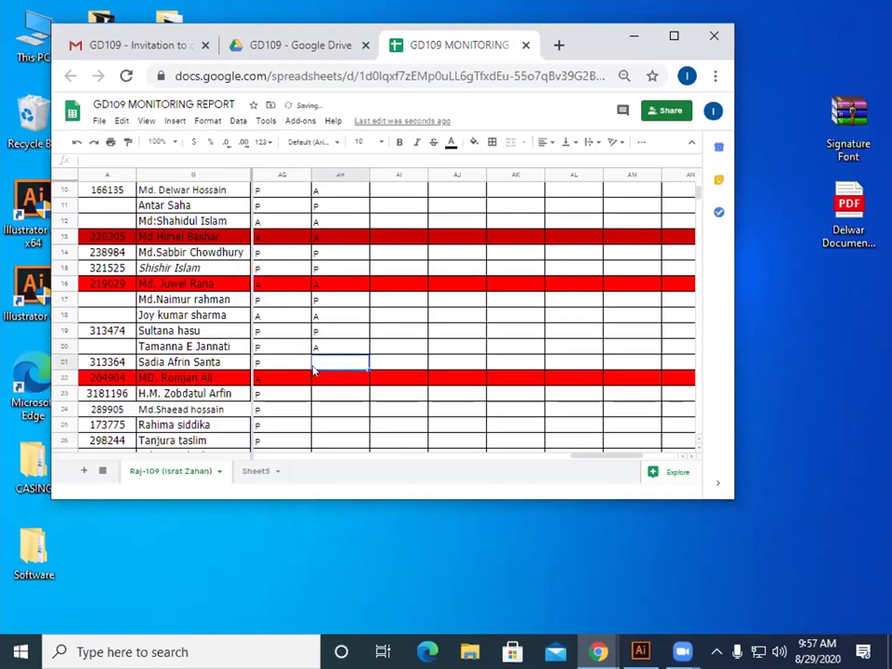
type("P")
key("Return")
type("A")
key("Return")
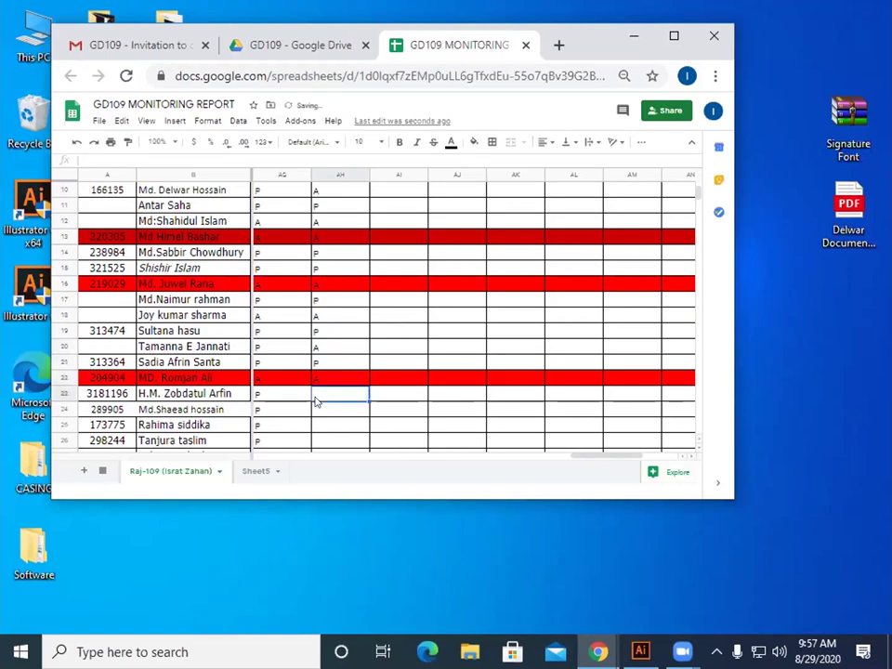
Step: Mark DAY29 attendance as P in rows 23 and 24
type("P")
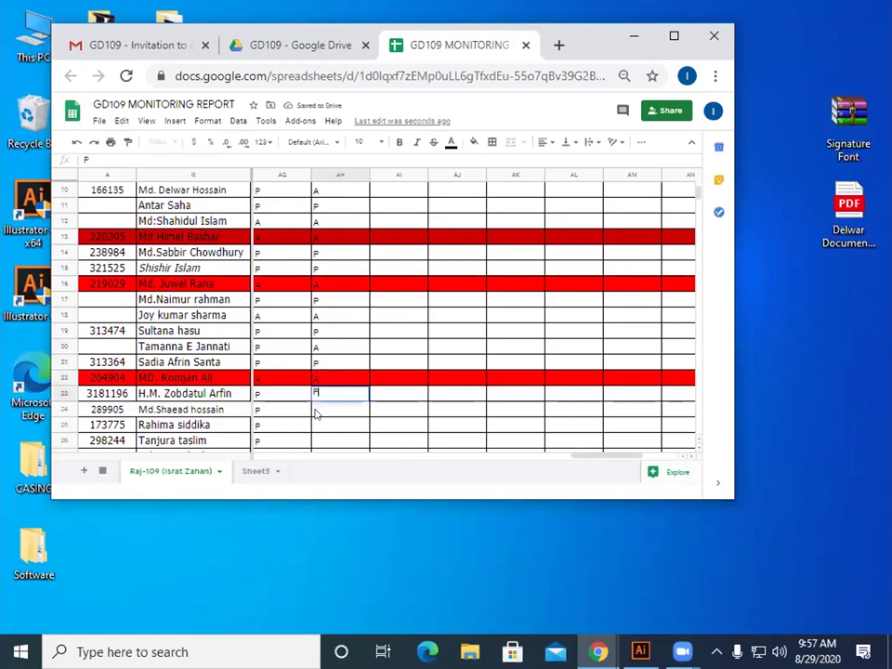
key("Return")
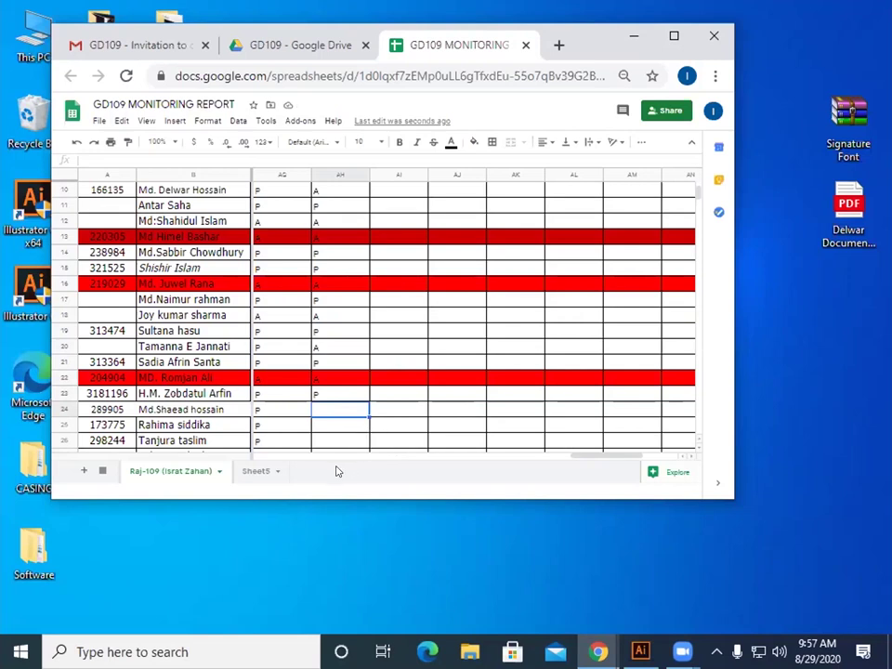
type("P")
key("Return")
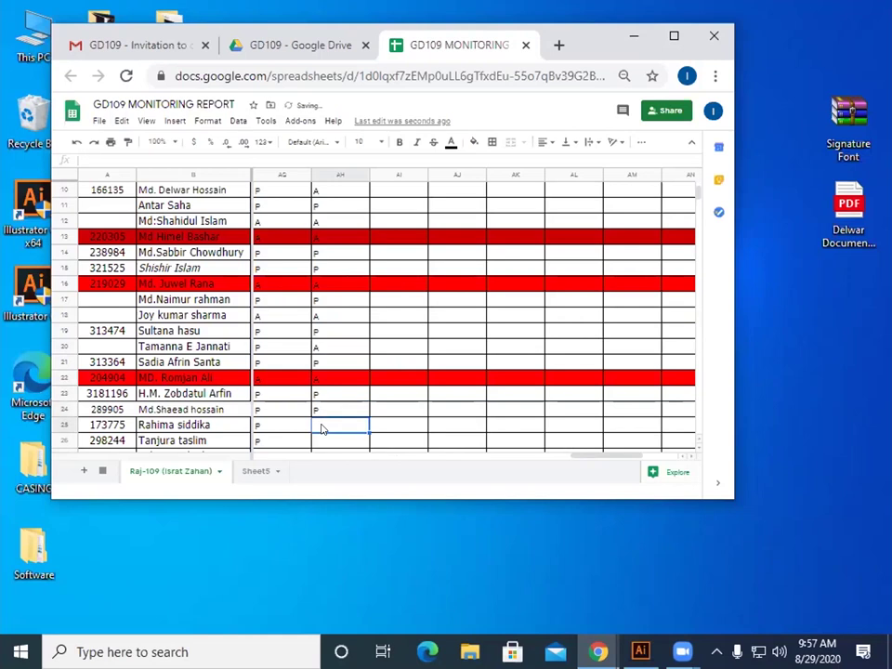
Step: Mark DAY29 attendance as P in each of rows 25 to 27
scroll(324, 443, "down", 2)
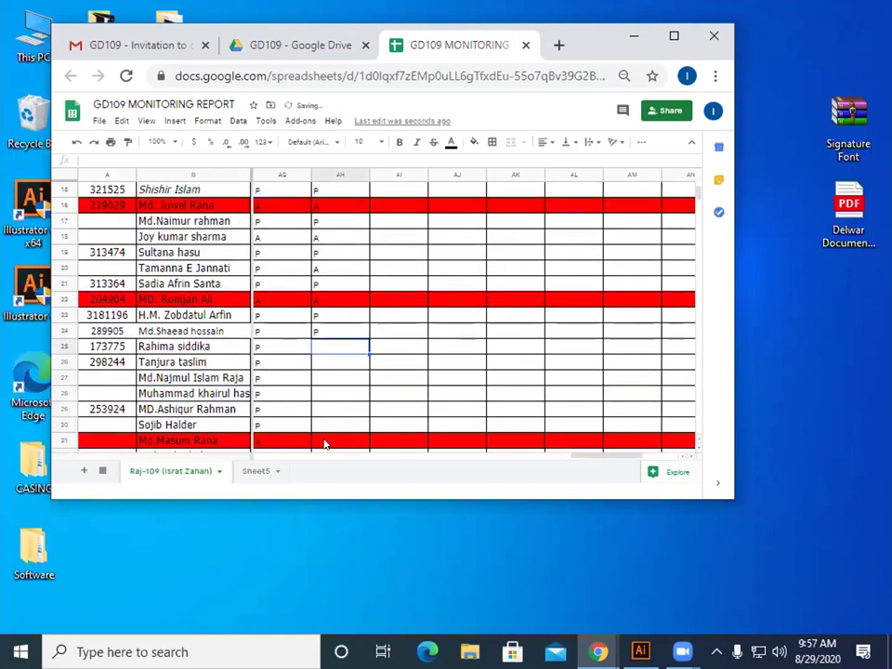
left_click(316, 364)
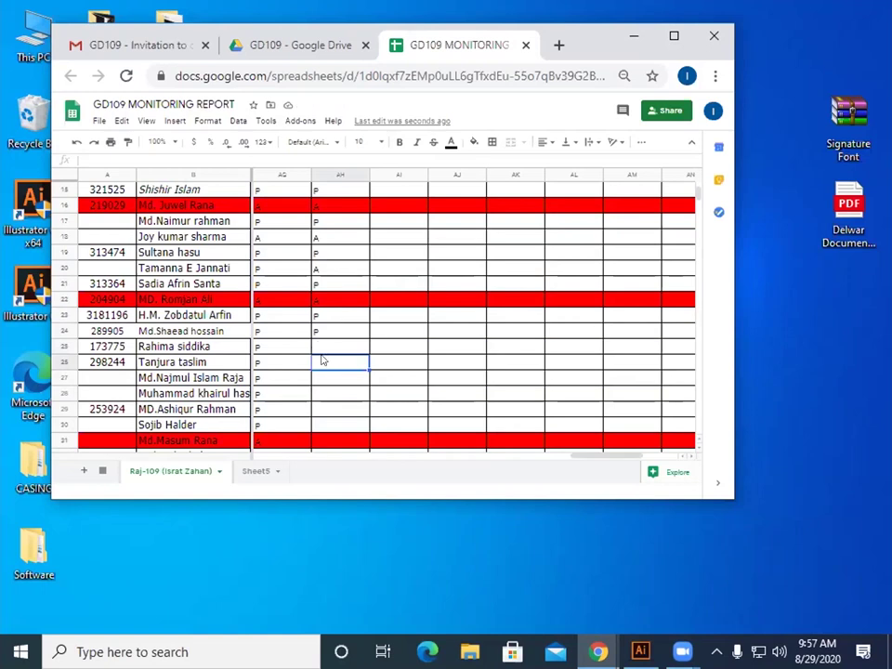
left_click(318, 333)
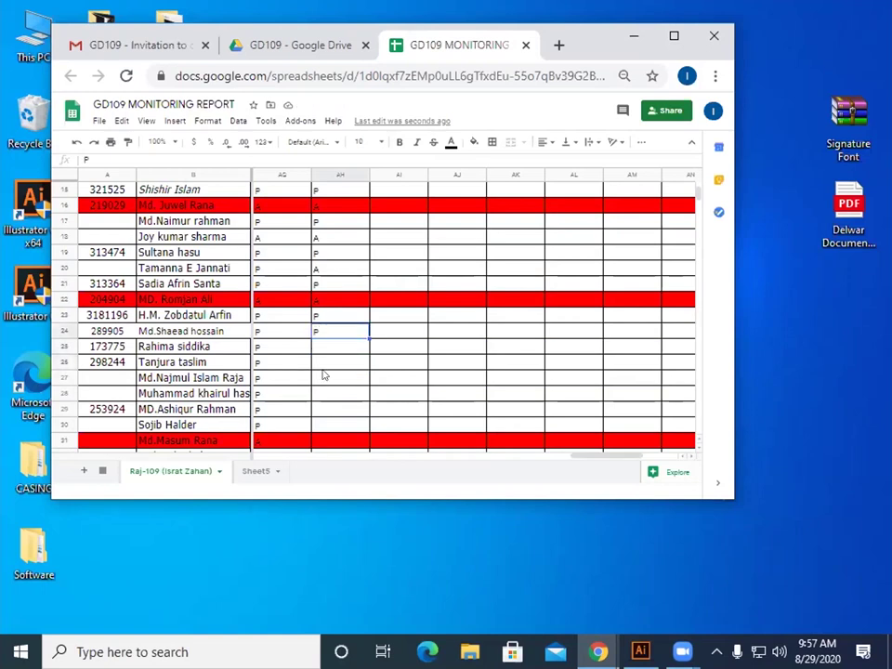
left_click(324, 346)
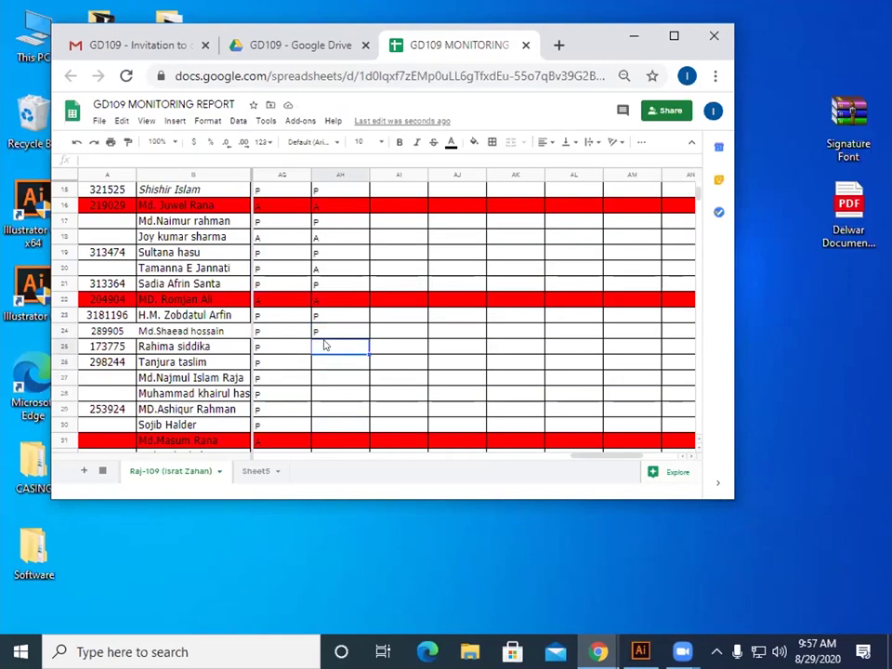
type("P")
key("Return")
type("P")
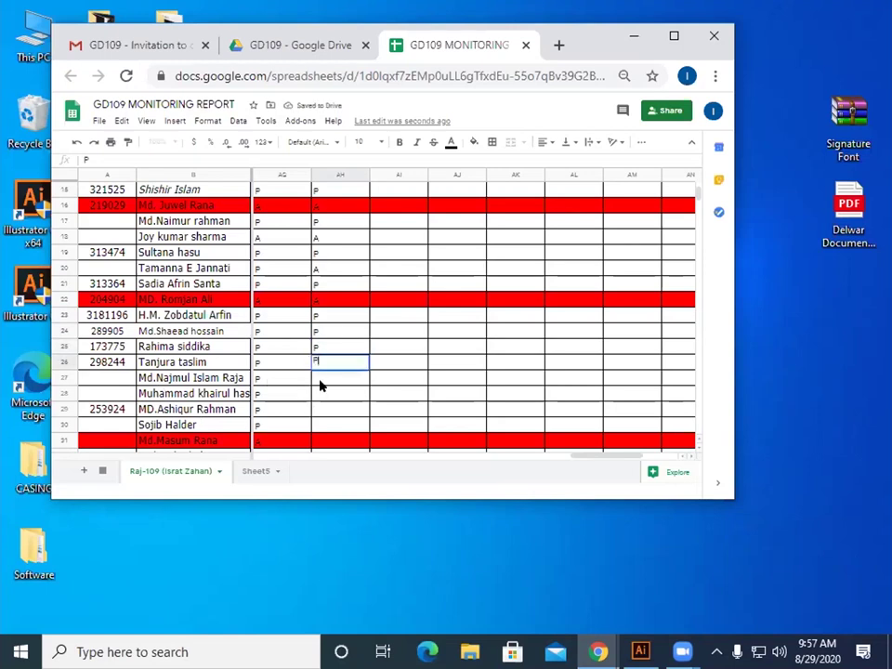
key("Return")
type("P")
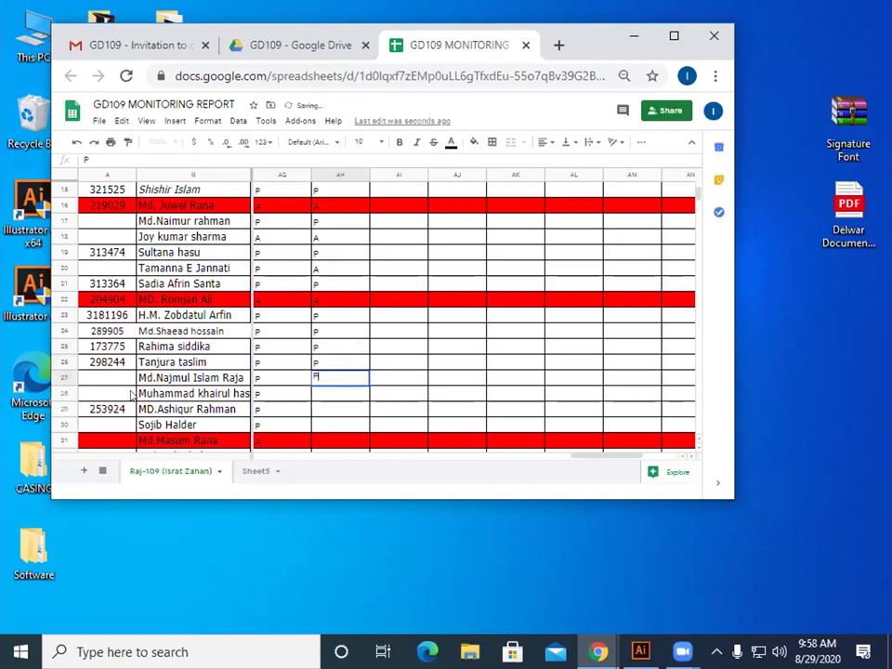
key("Return")
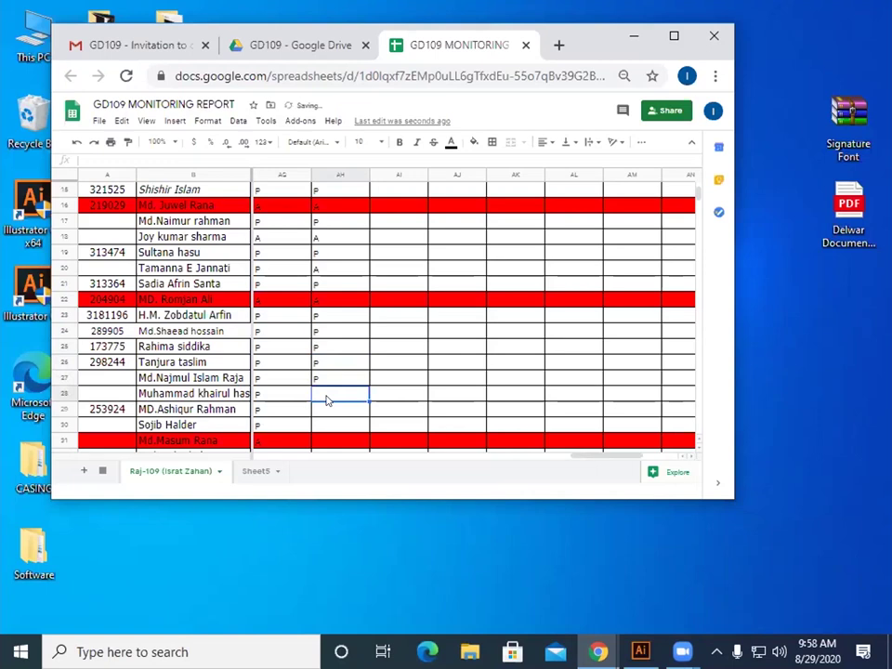
Step: Mark DAY29 attendance as P in row 28 and A in row 29
type("P")
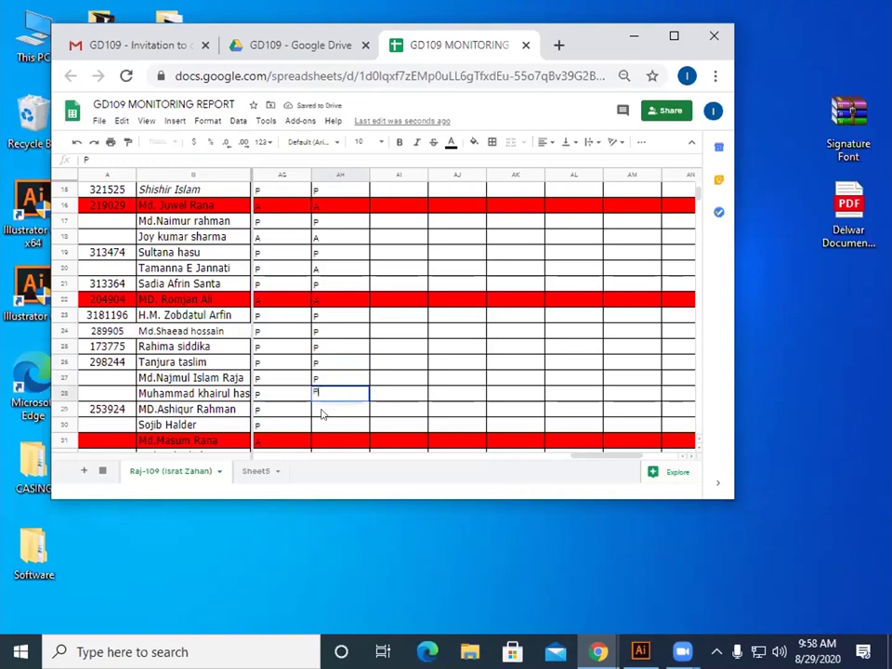
key("Escape")
type("P")
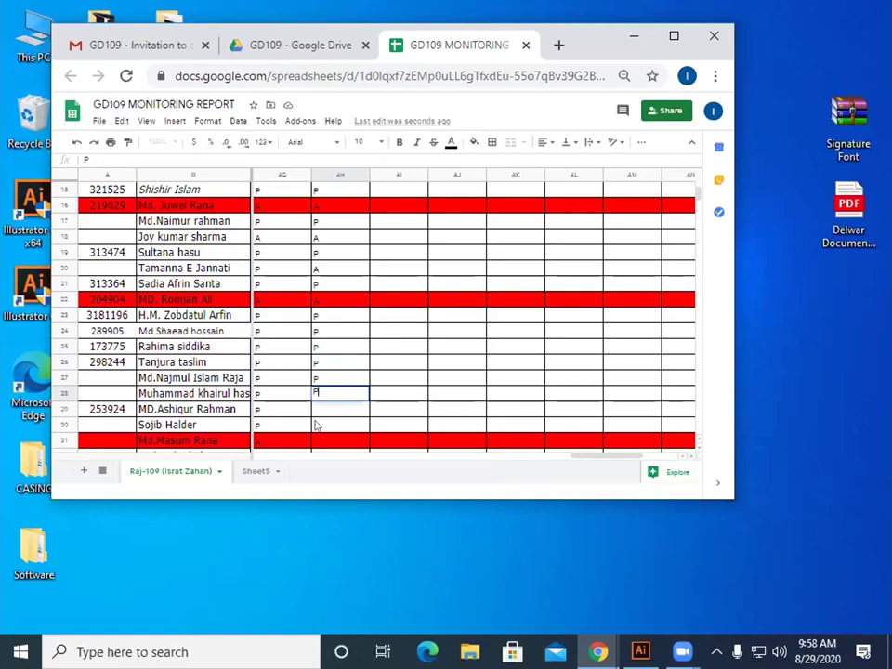
key("Return")
type("A")
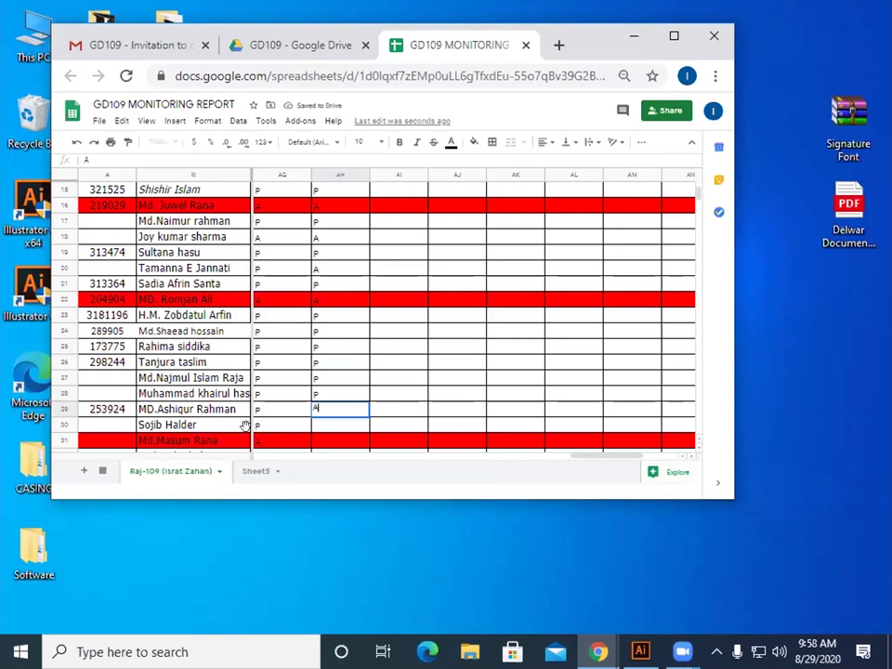
key("Return")
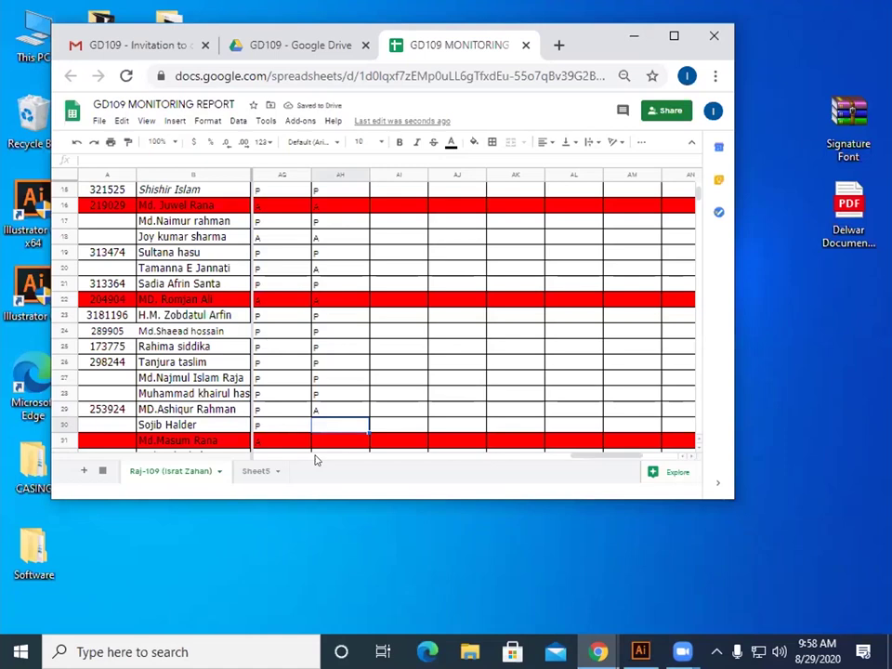
Step: Mark DAY29 attendance as P, A and A in rows 30 to 32
type("P")
scroll(314, 457, "down", 2)
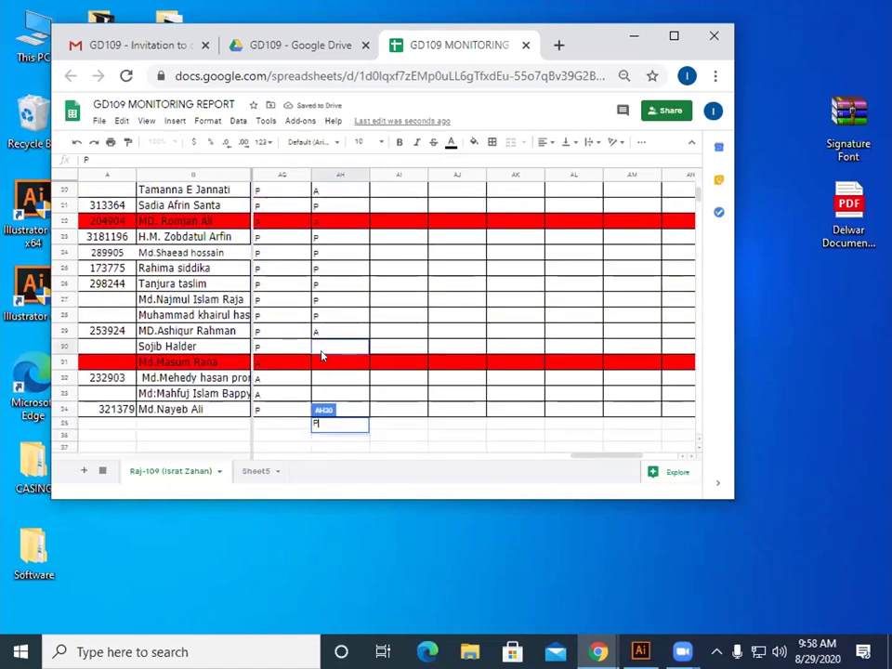
left_click(321, 352)
left_click(314, 363)
type("A")
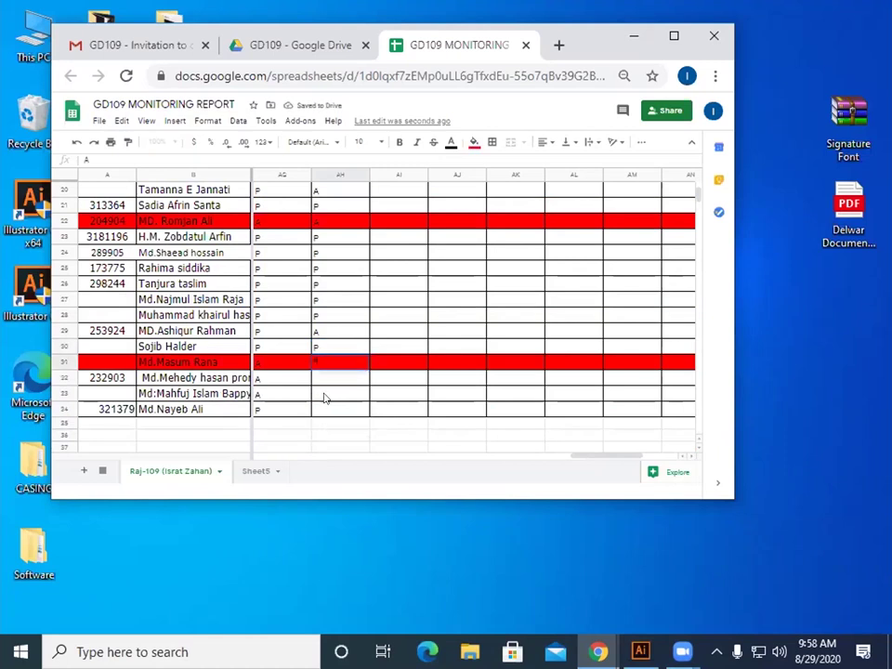
left_click(320, 381)
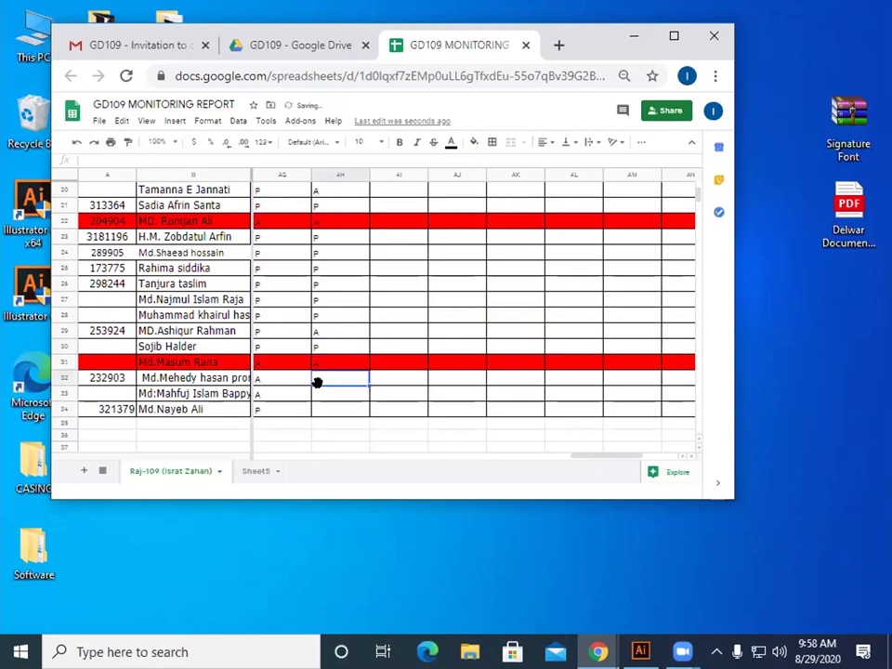
type("A")
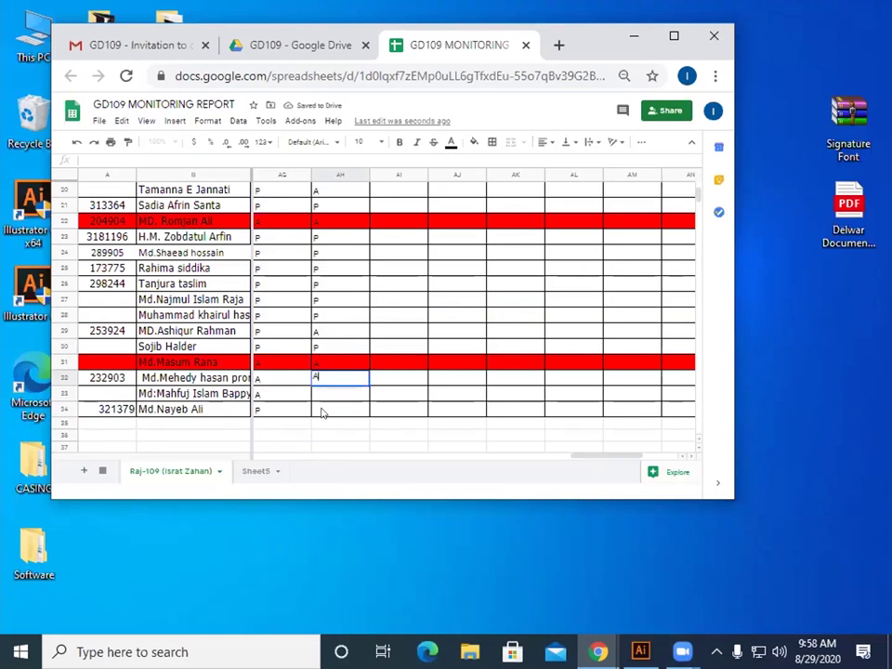
Step: Mark DAY29 attendance as A in row 33 and P in row 34
left_click(318, 409)
type("A")
key("Escape")
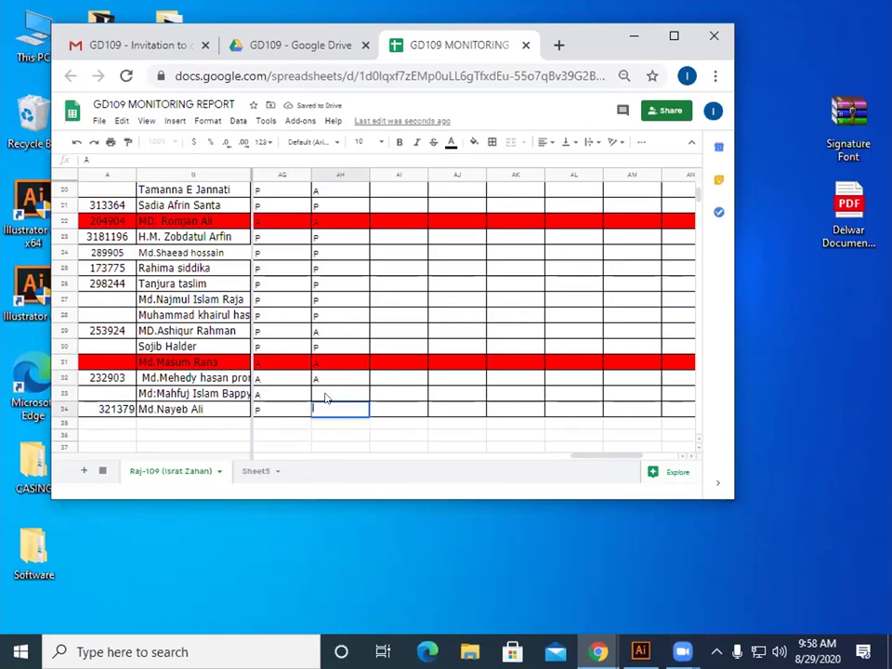
left_click(324, 397)
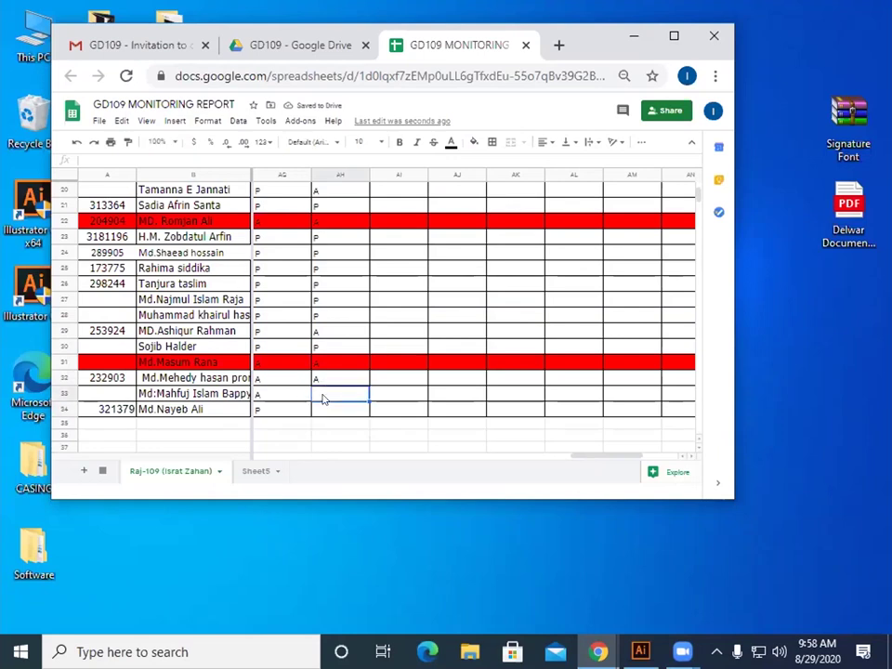
type("A")
left_click(322, 408)
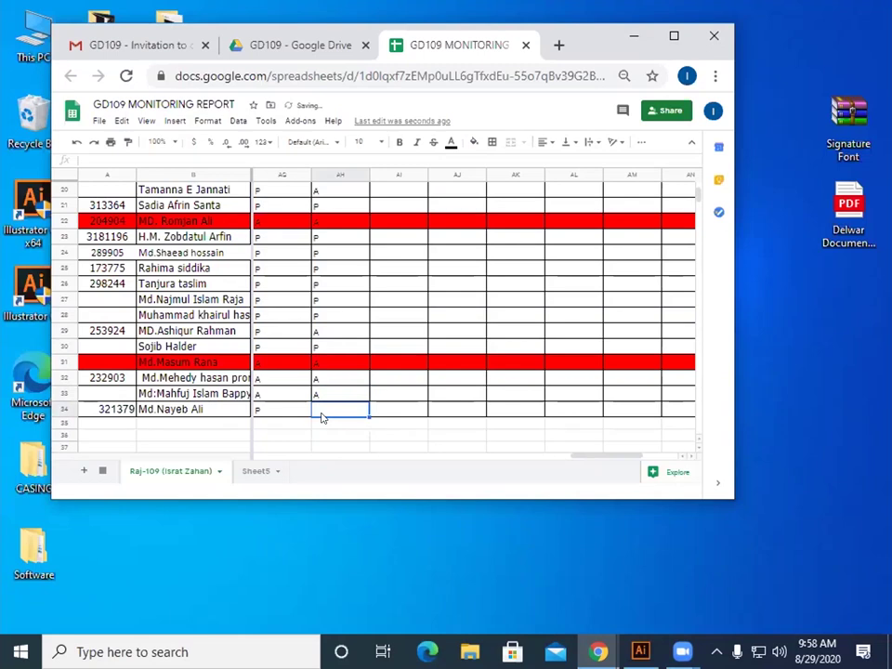
type("P")
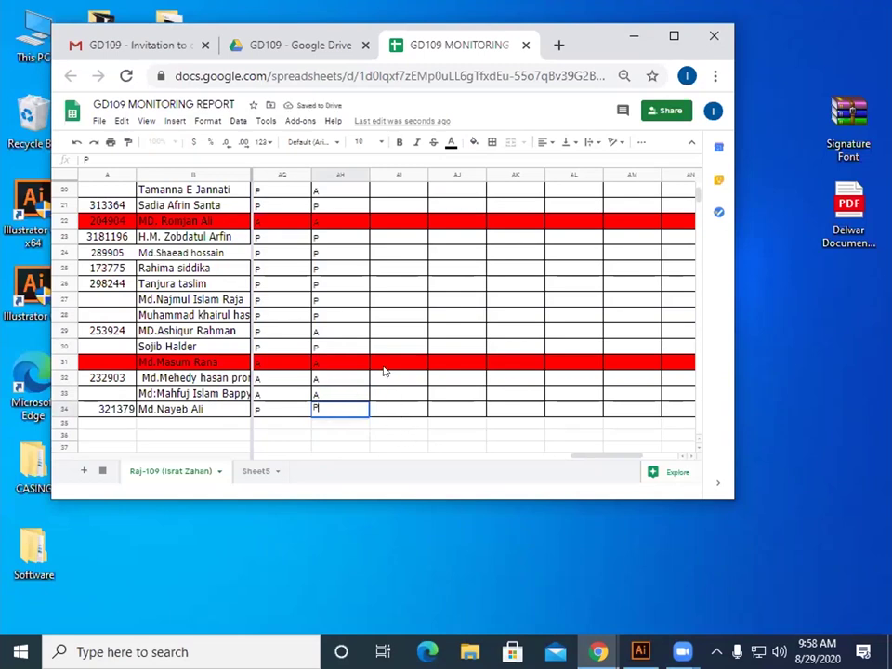
Step: Change the DAY29 attendance in row 10 to P
scroll(384, 371, "up", 4)
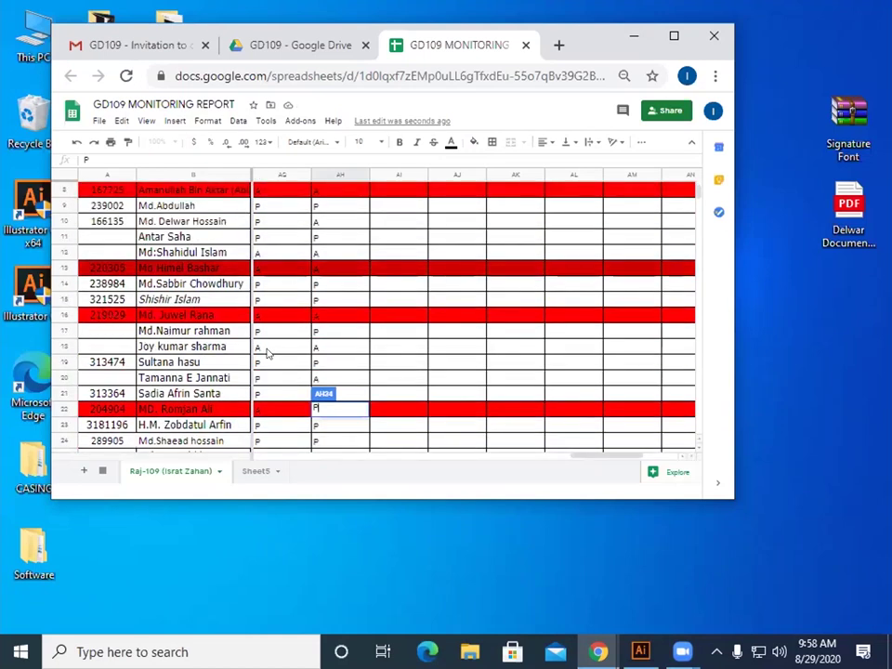
scroll(268, 352, "up", 1)
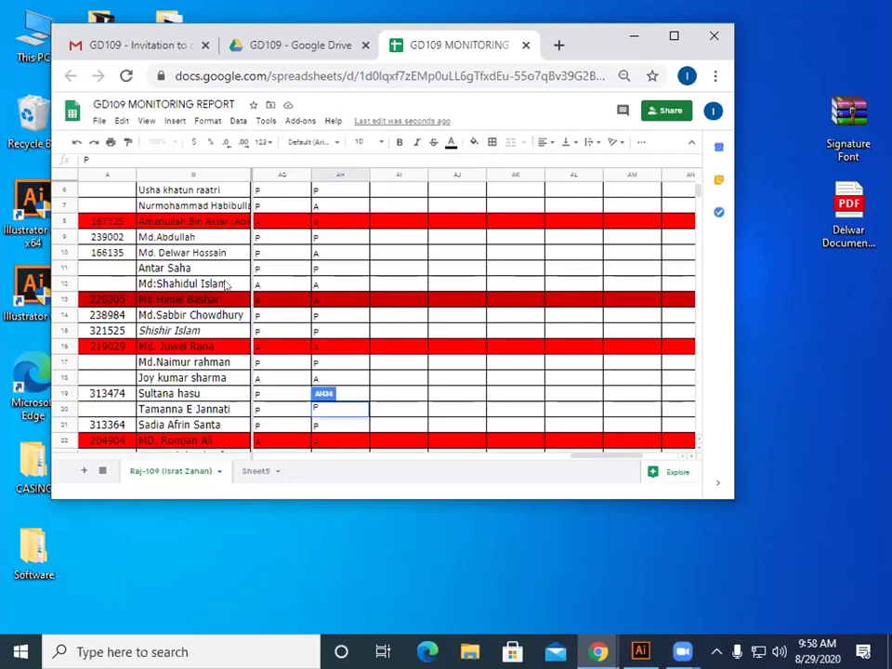
left_click(320, 253)
key("Delete")
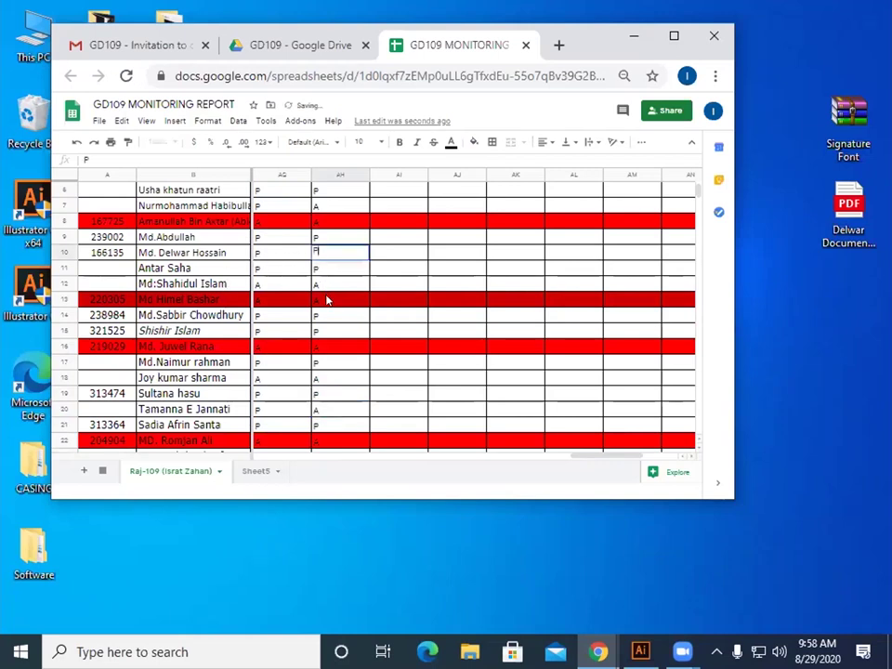
type("P")
Step: Minimize all open windows to show the Windows desktop and refresh it
key("super+d")
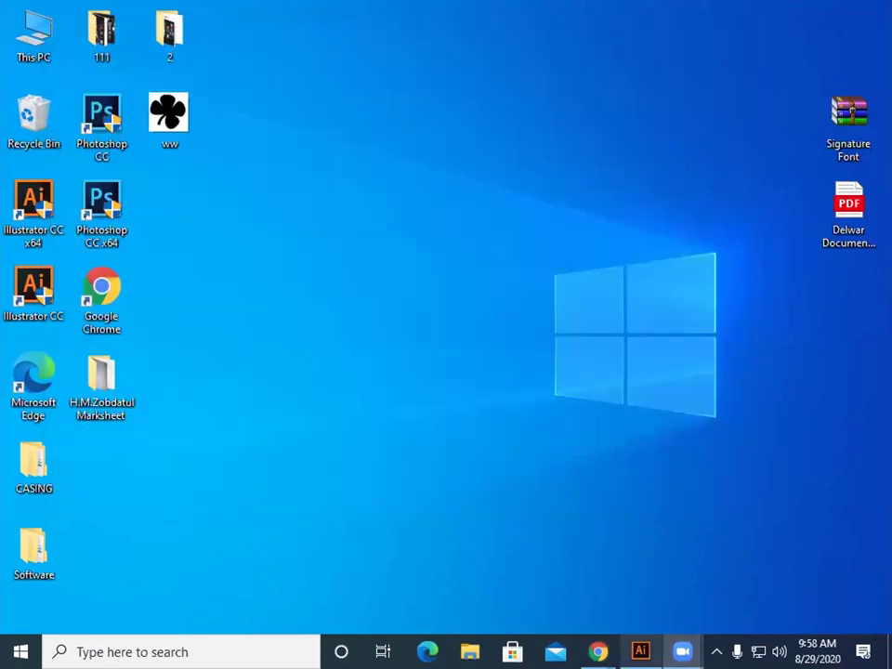
mouse_move(600, 641)
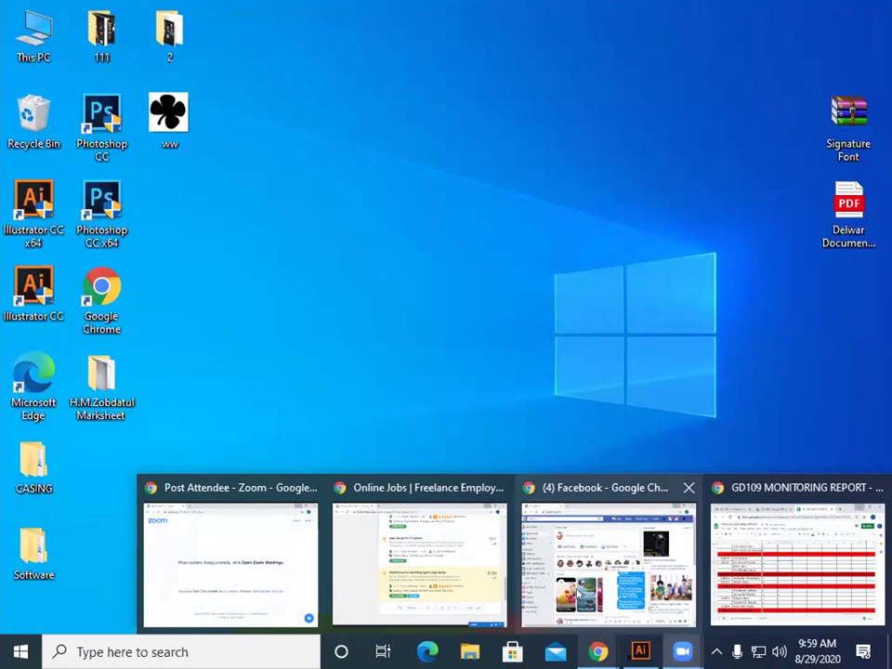
mouse_move(578, 595)
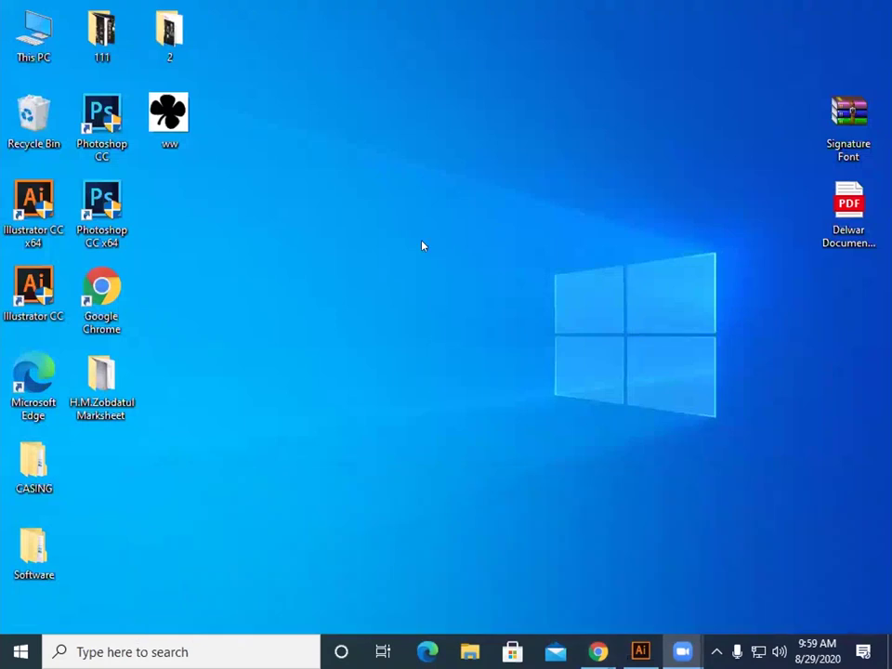
right_click(434, 146)
left_click(454, 196)
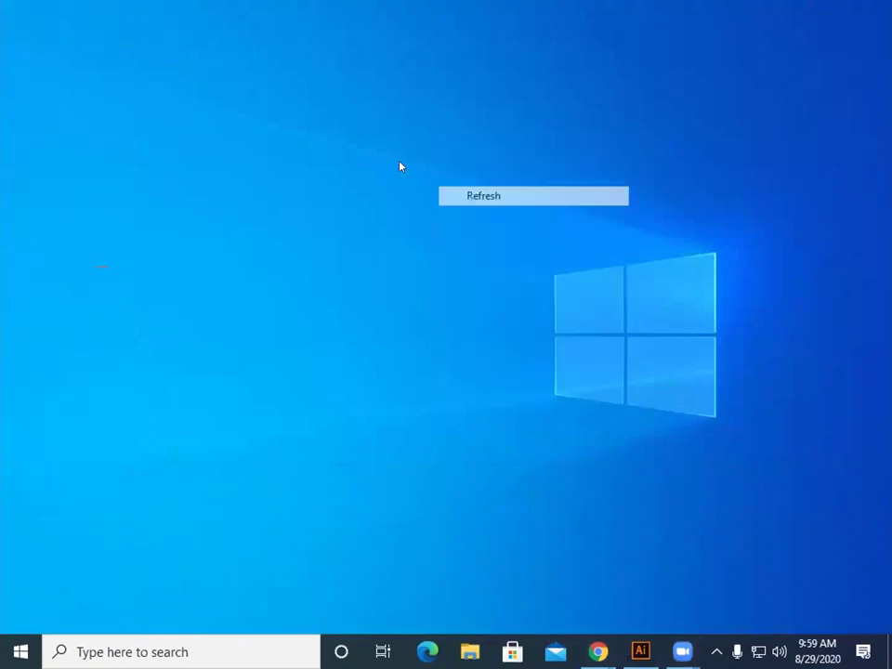
Step: Refresh the Windows desktop twice
right_click(400, 166)
left_click(450, 217)
right_click(384, 173)
left_click(428, 225)
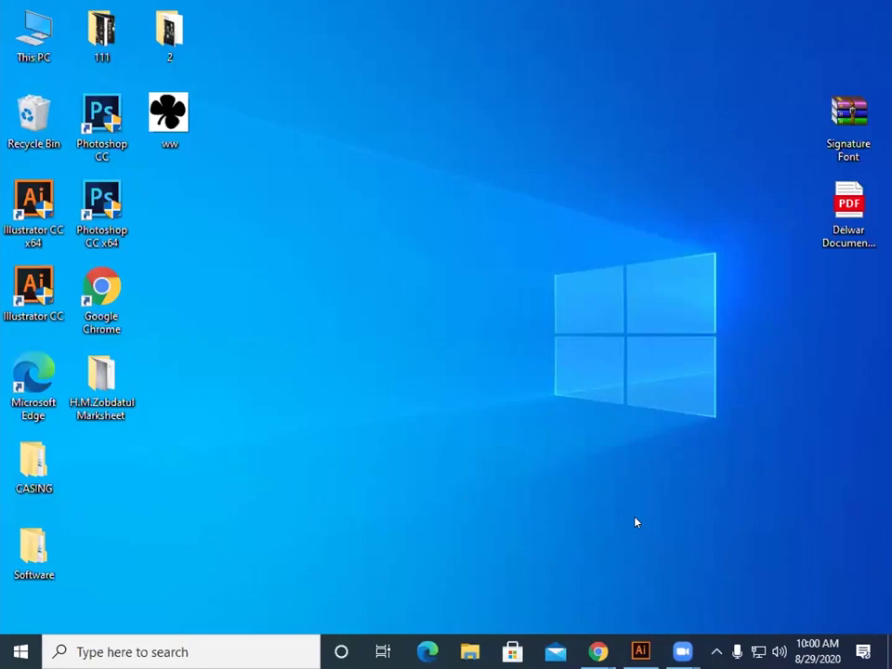
Step: Switch to Illustrator and delete the trainer's name and title artwork from the Untitled-2 document
key("alt+Tab")
left_click_drag(294, 275, 592, 473)
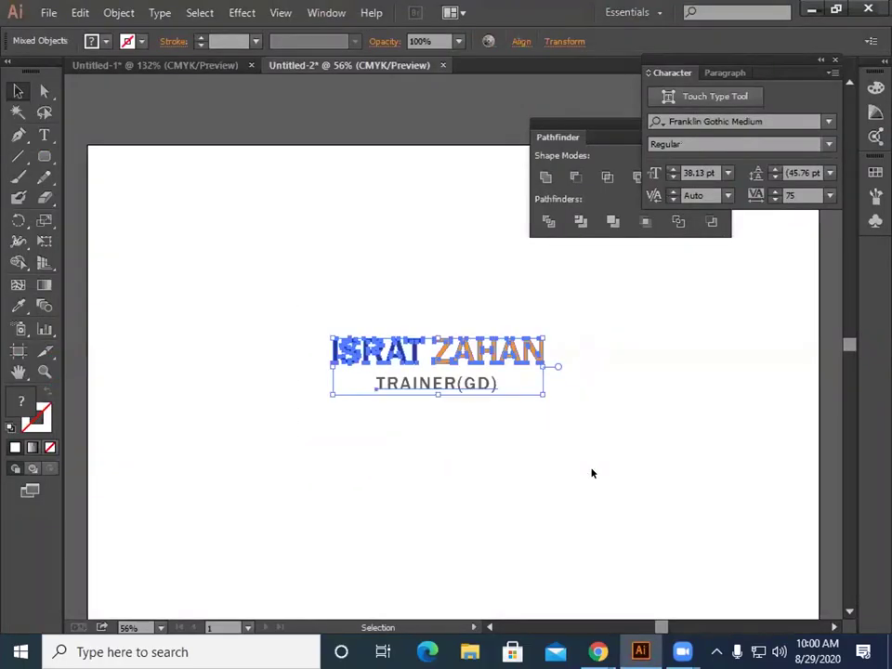
key("Delete")
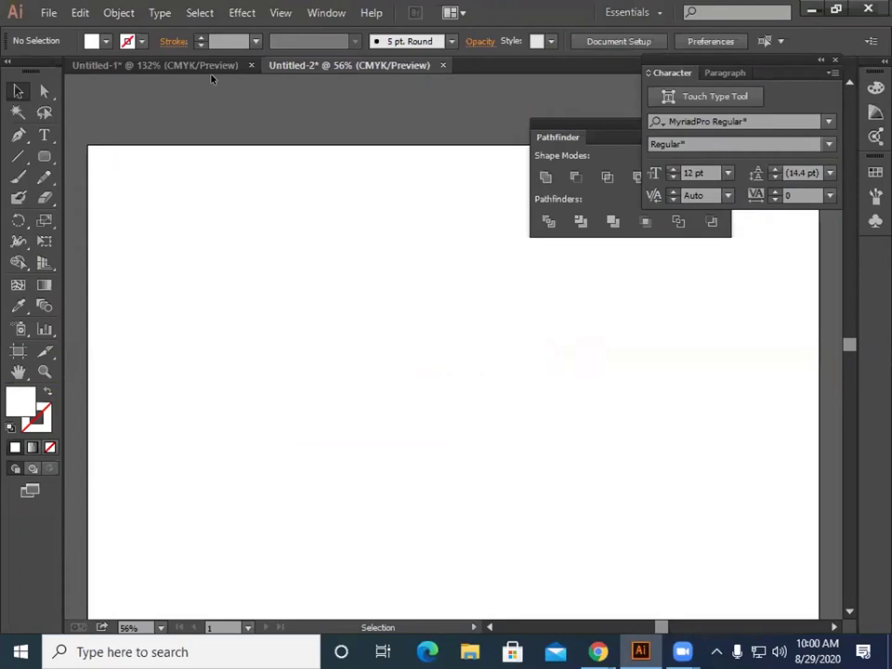
key("ctrl+Tab")
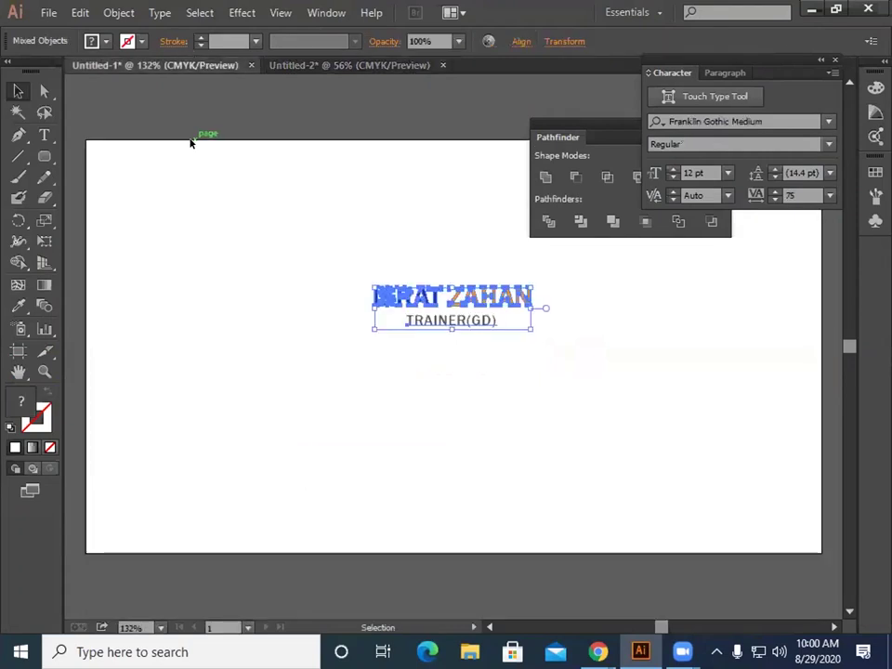
left_click(362, 66)
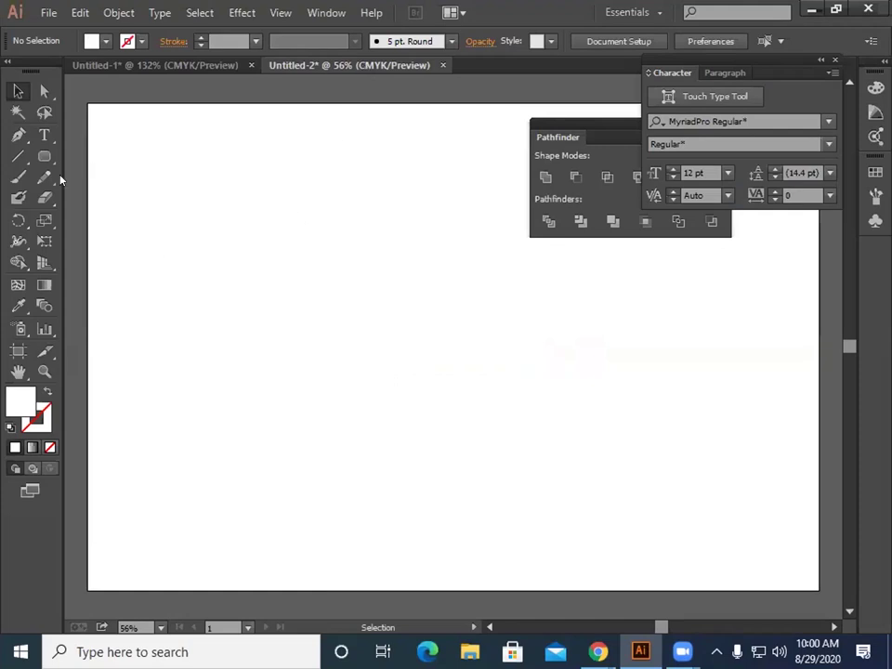
Step: Draw a circle on the left half of the artboard with the Ellipse tool and fill it with black
left_click_drag(50, 162, 120, 199)
left_click_drag(231, 312, 233, 375)
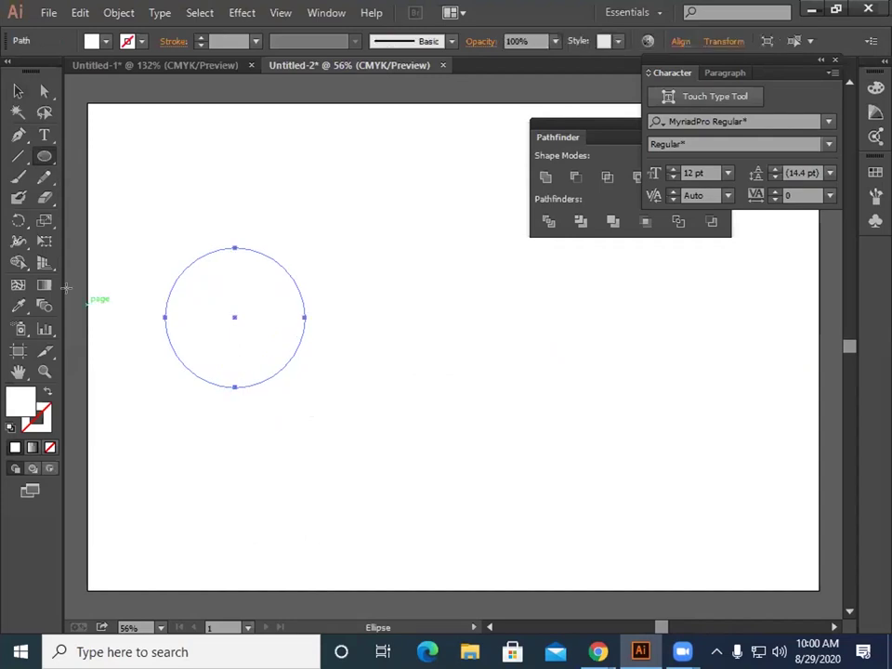
left_click(92, 41)
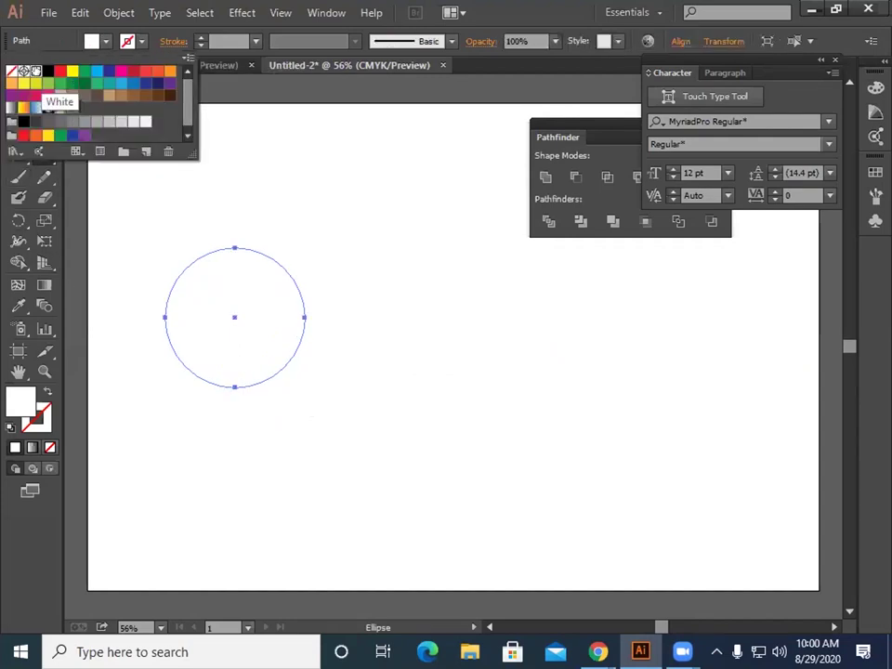
left_click(49, 71)
left_click(19, 90)
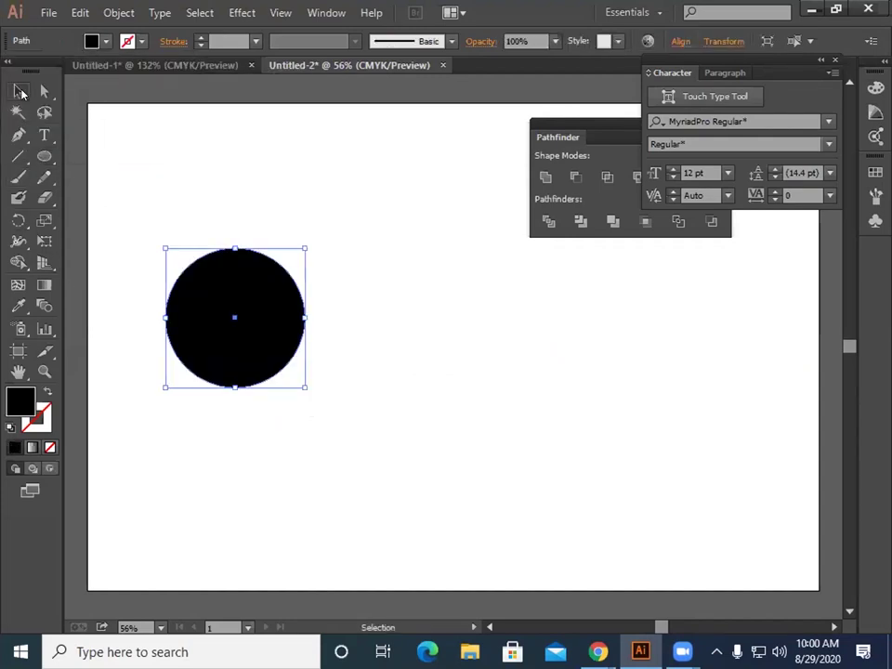
left_click(154, 185)
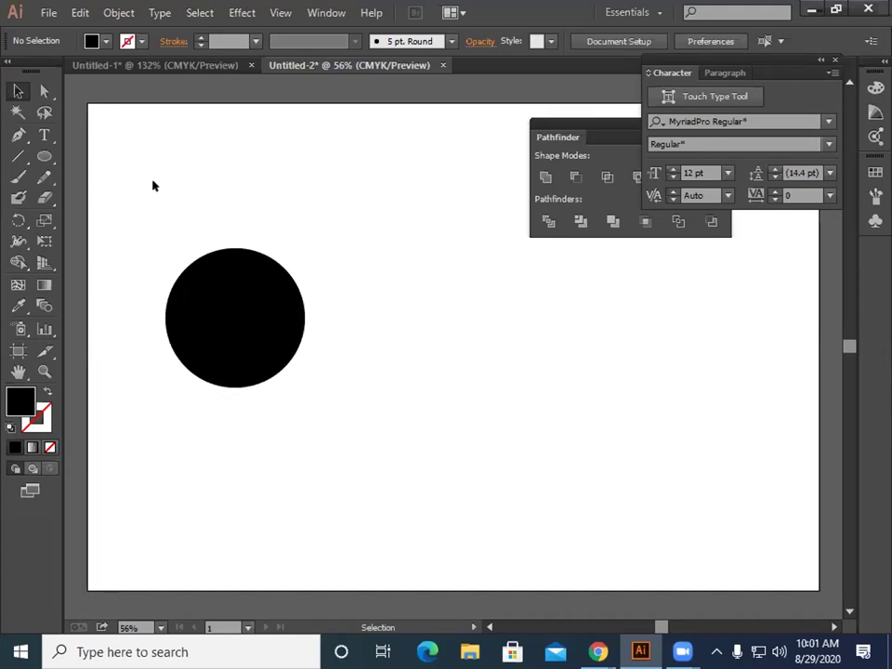
Step: Scale the black circle down proportionally to about two thirds of its size around its centre
left_click(236, 311)
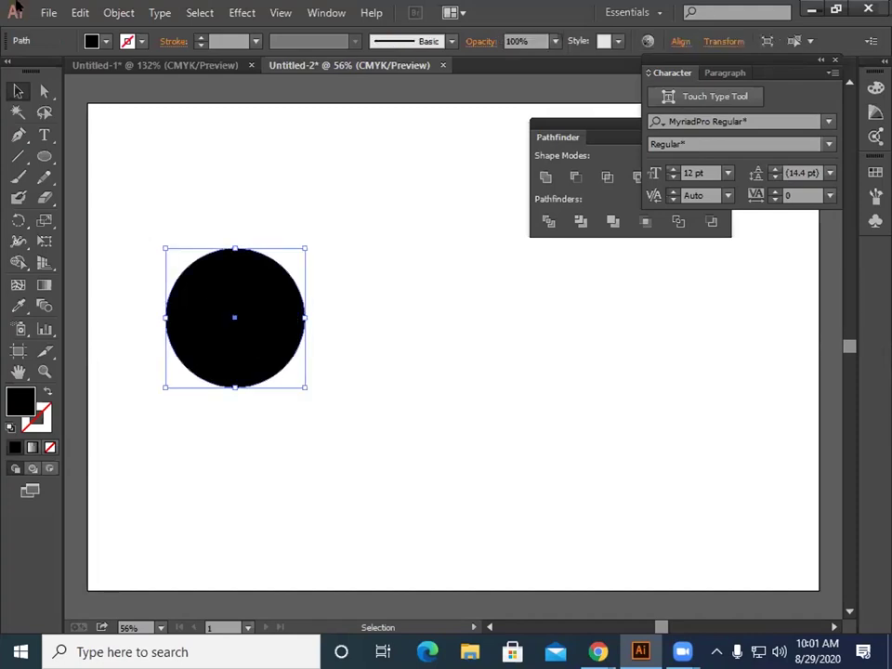
left_click(145, 308)
left_click(201, 322)
left_click_drag(163, 246, 187, 270)
left_click(160, 356)
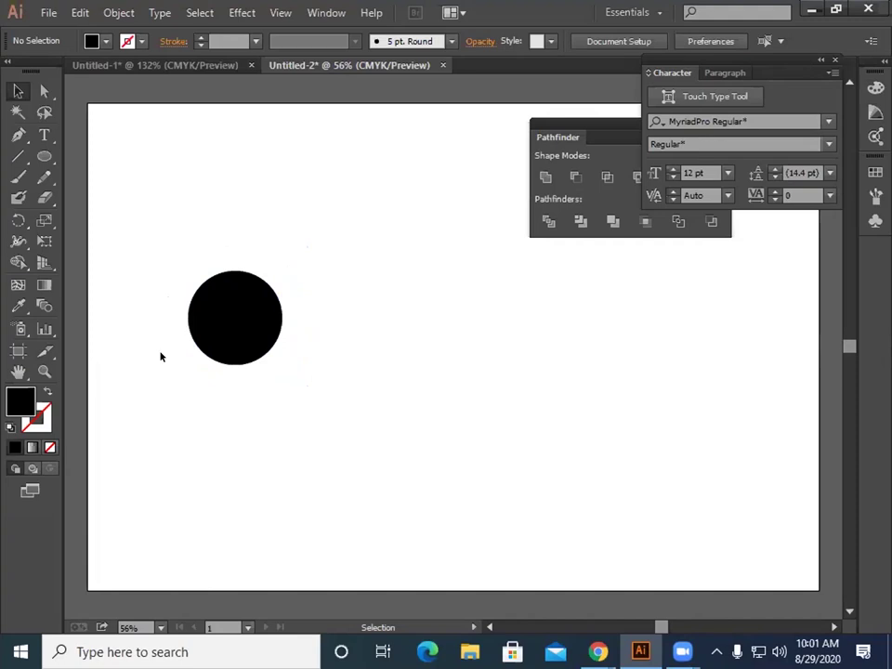
Step: Remove the circle's fill and give it a black 7 pt stroke
left_click(235, 310)
left_click(106, 41)
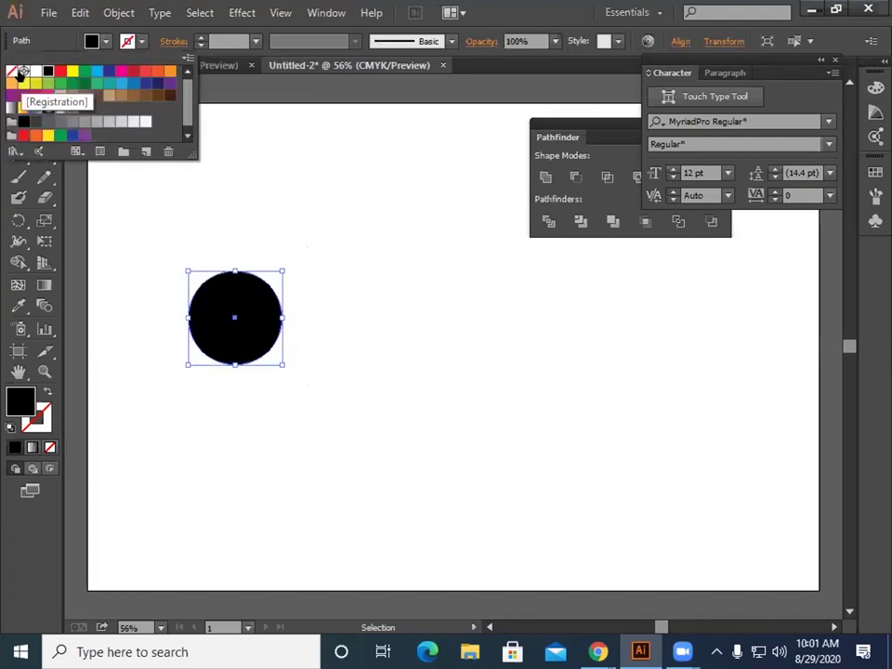
left_click(11, 71)
left_click(127, 41)
left_click(128, 41)
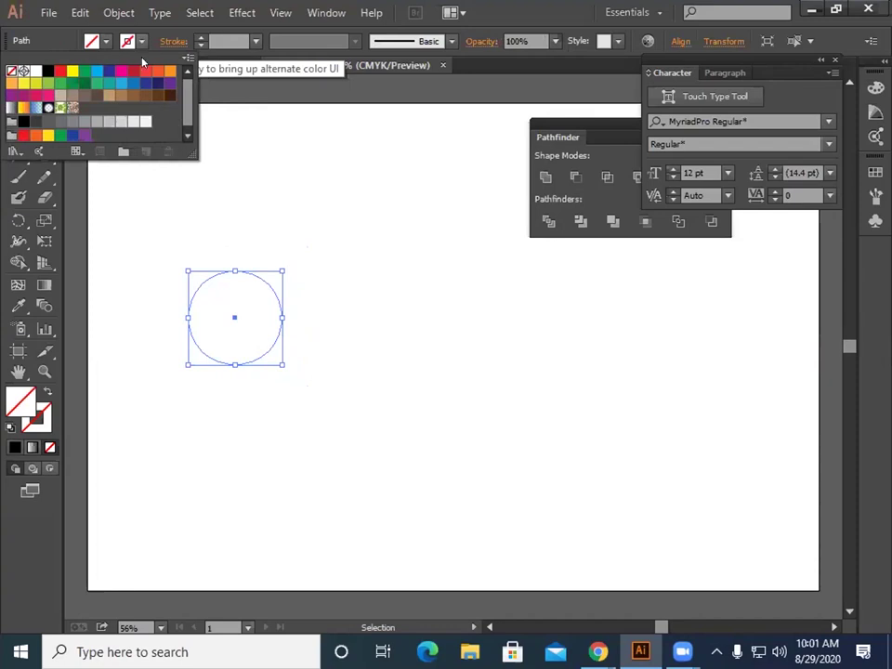
left_click(48, 71)
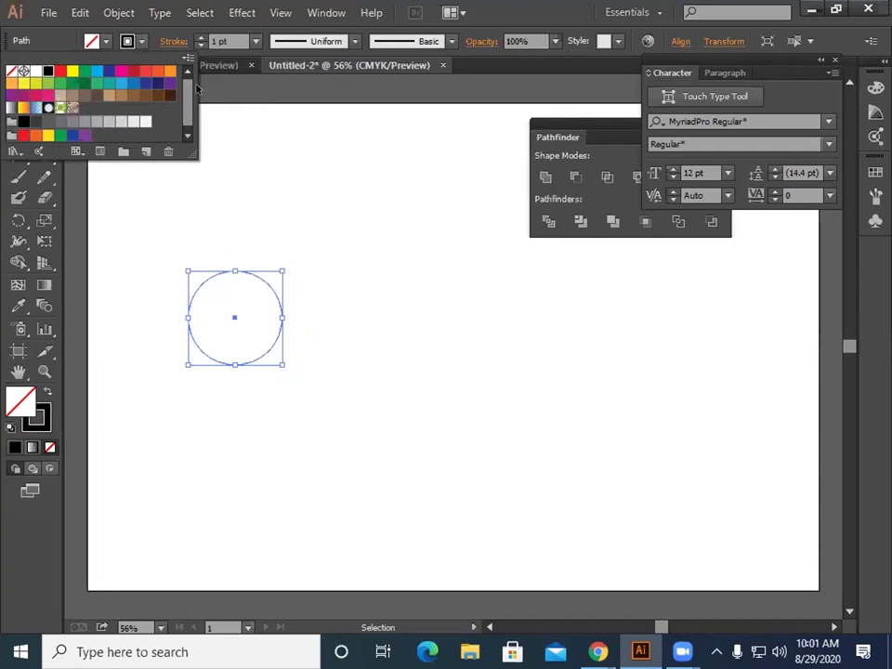
left_click(255, 41)
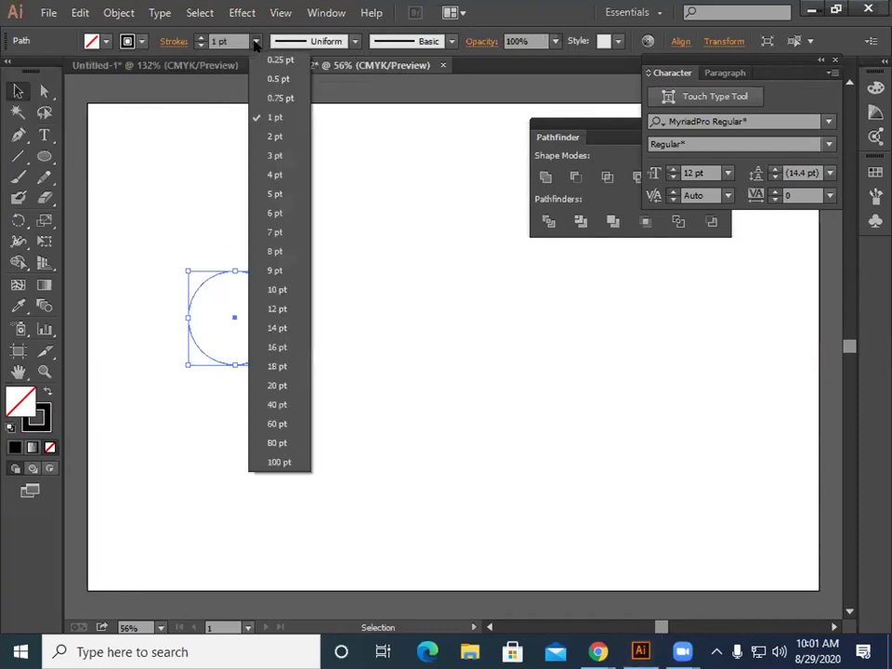
left_click(288, 230)
left_click(322, 329)
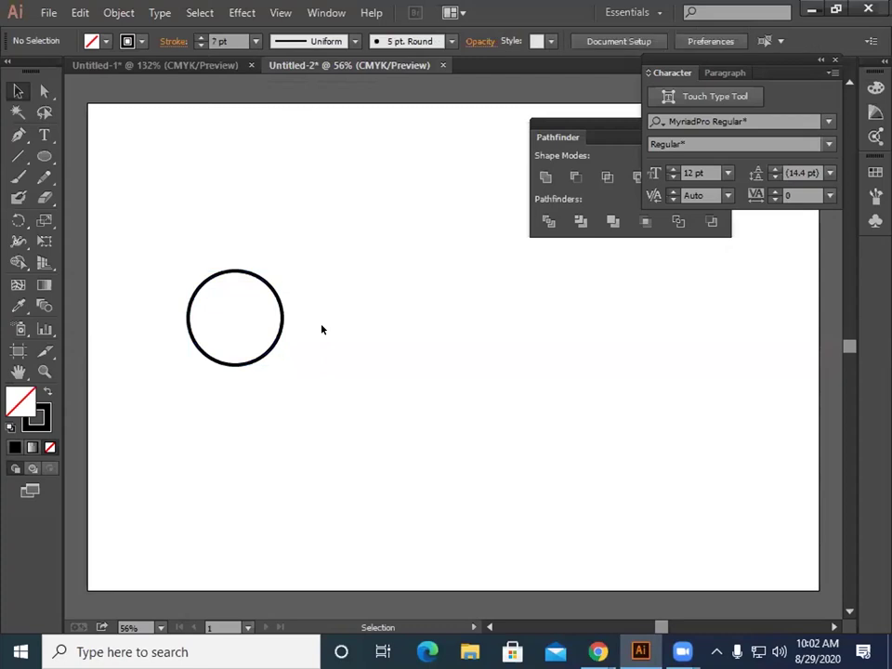
Step: Set the circle's stroke weight to 12 pt
left_click(233, 366)
left_click(255, 41)
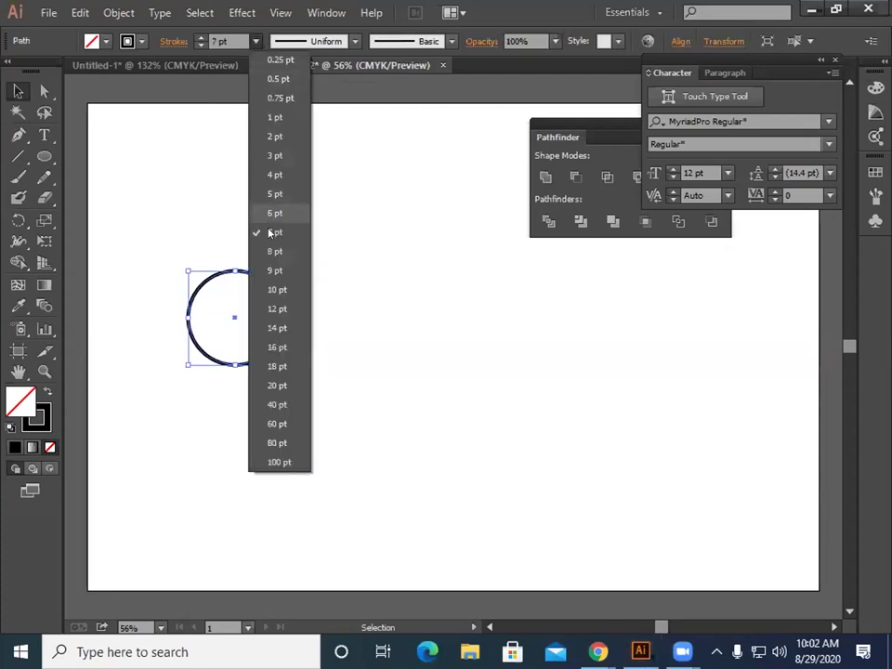
left_click(275, 308)
left_click(350, 318)
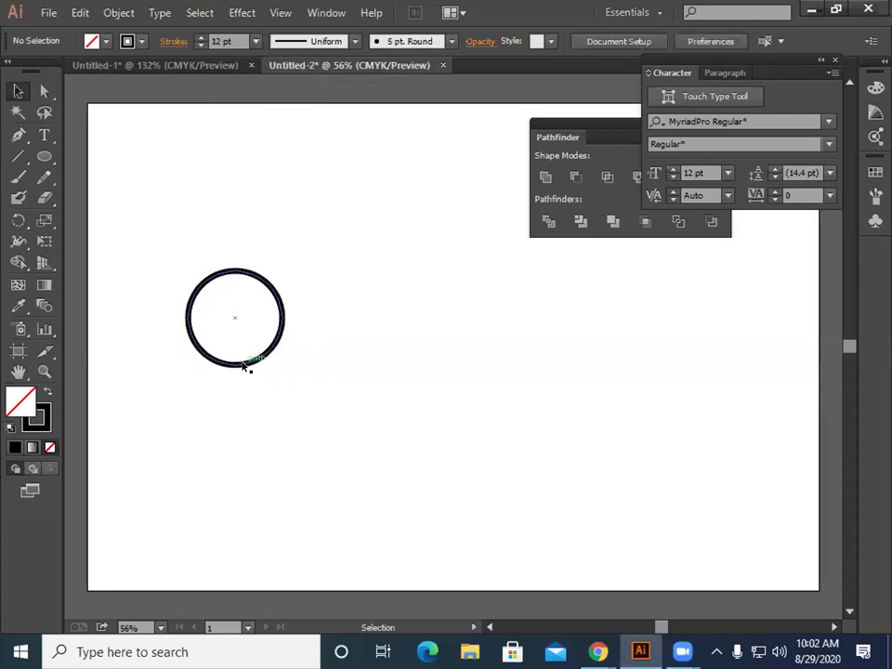
Step: Duplicate the circle horizontally to its right and nudge the copy left so that the two outlines overlap
left_click_drag(244, 365, 337, 365)
left_click(362, 425)
left_click(347, 359)
key("alt")
key("Left")
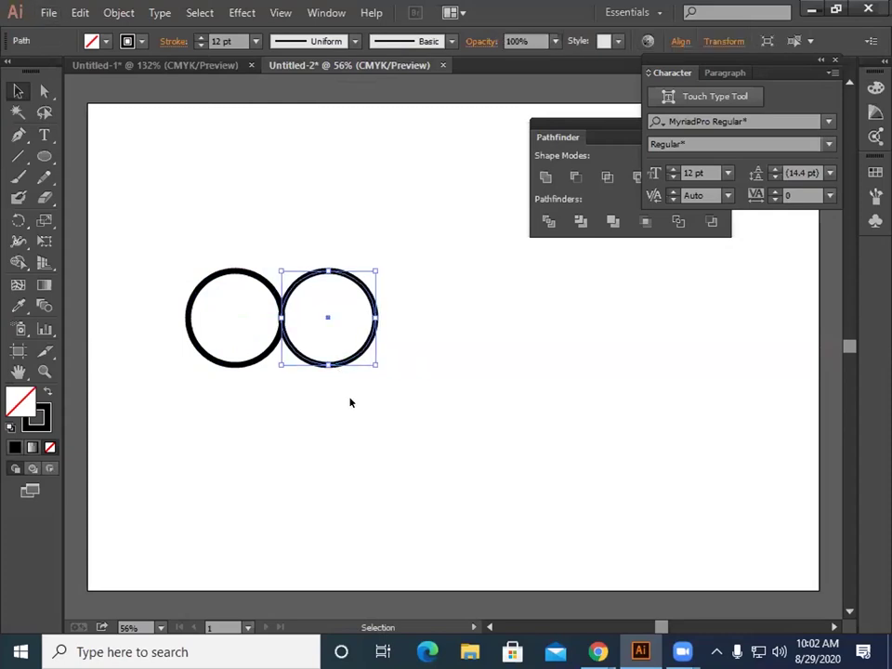
left_click(351, 402)
Step: Duplicate the pair of circles horizontally to the right to form a row of four touching circles
left_click_drag(167, 245, 392, 386)
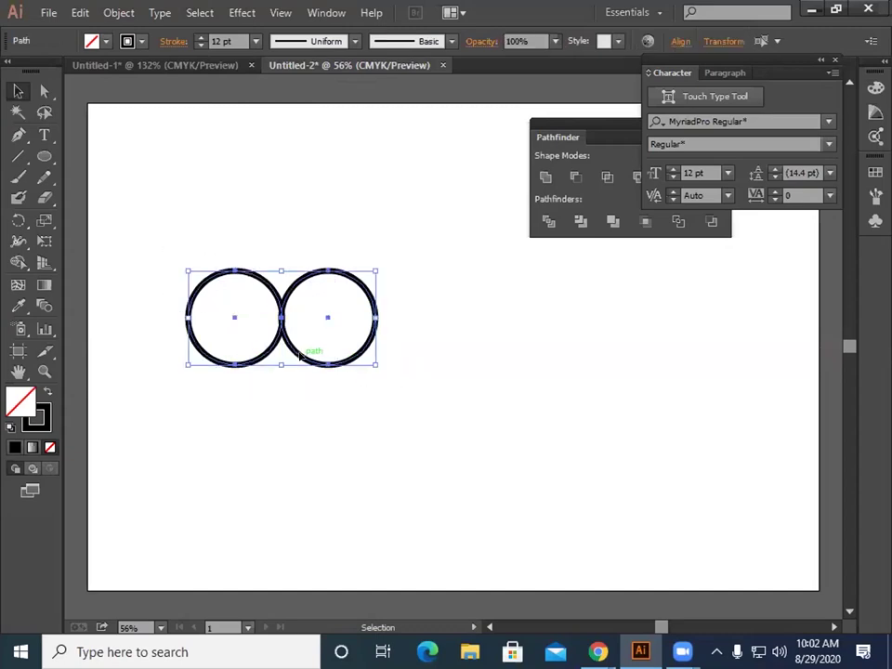
left_click_drag(300, 355, 484, 363)
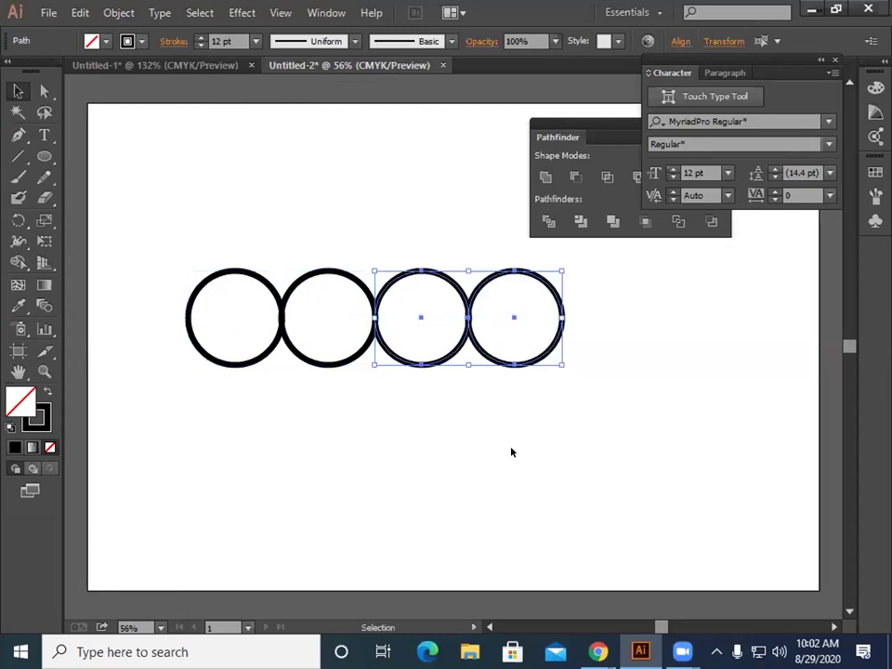
left_click(352, 329)
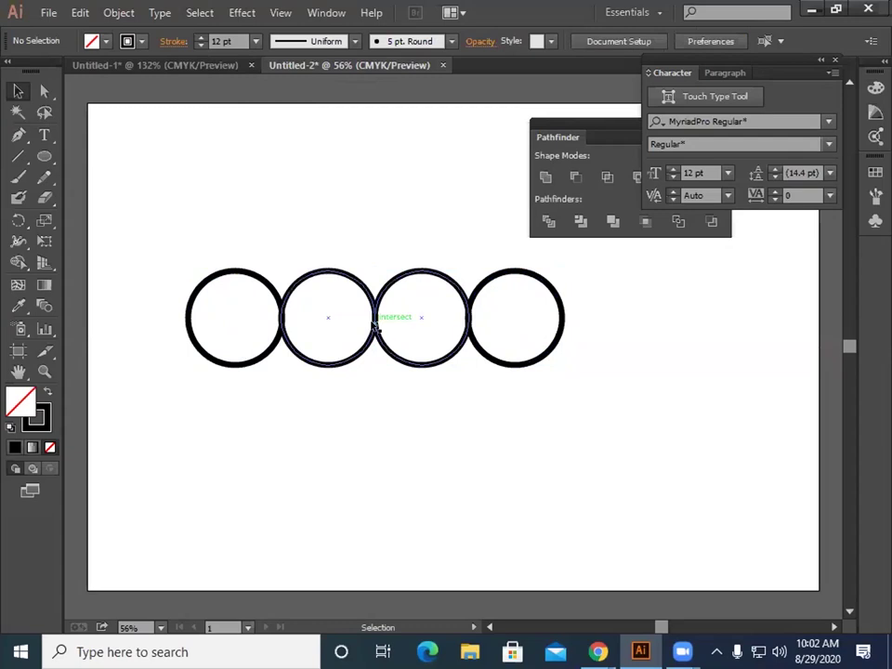
left_click_drag(443, 228, 507, 382)
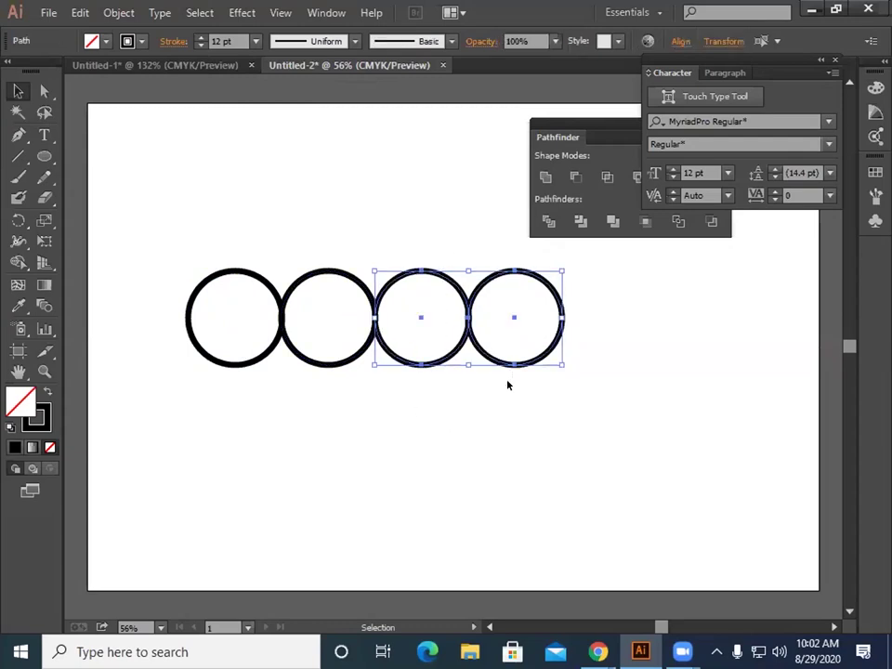
left_click(406, 413)
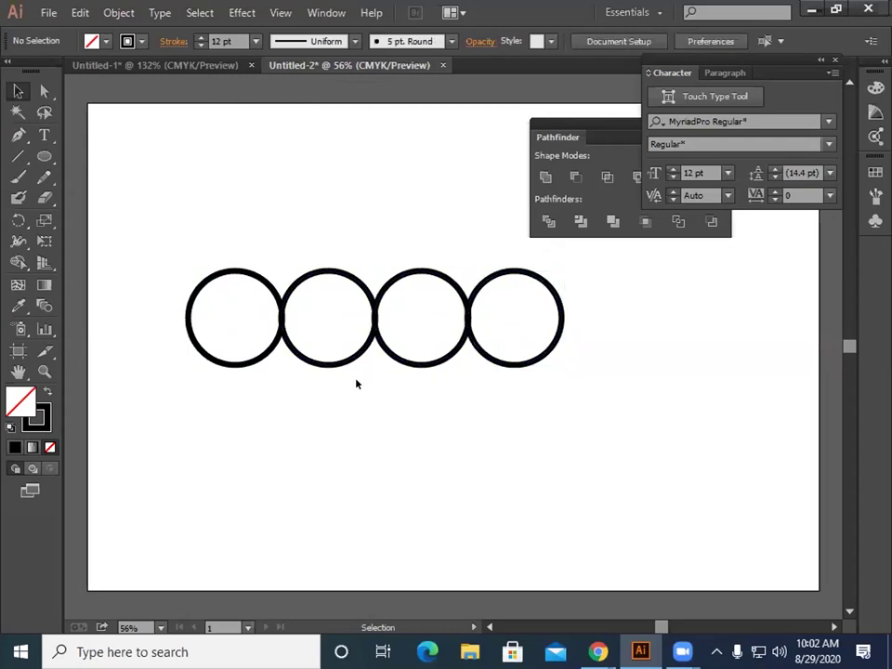
Step: Expand the strokes of all four circles into filled shapes and ungroup them
left_click_drag(146, 224, 567, 384)
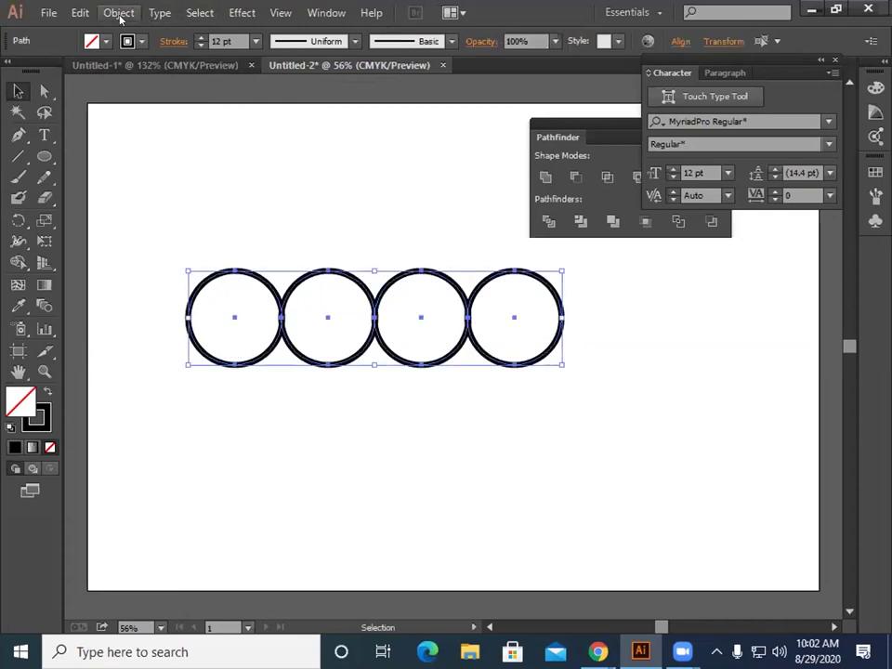
left_click(127, 16)
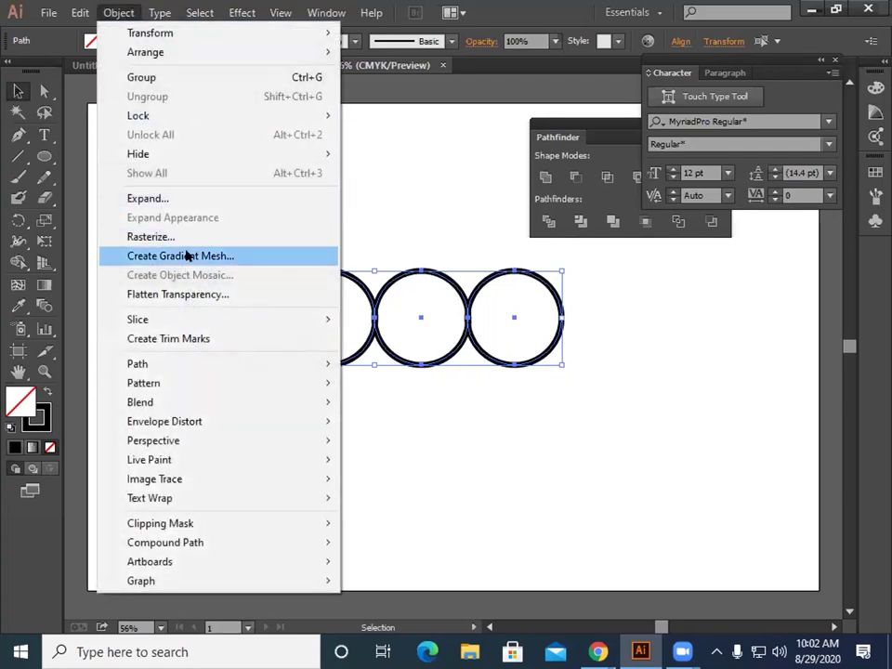
left_click(211, 202)
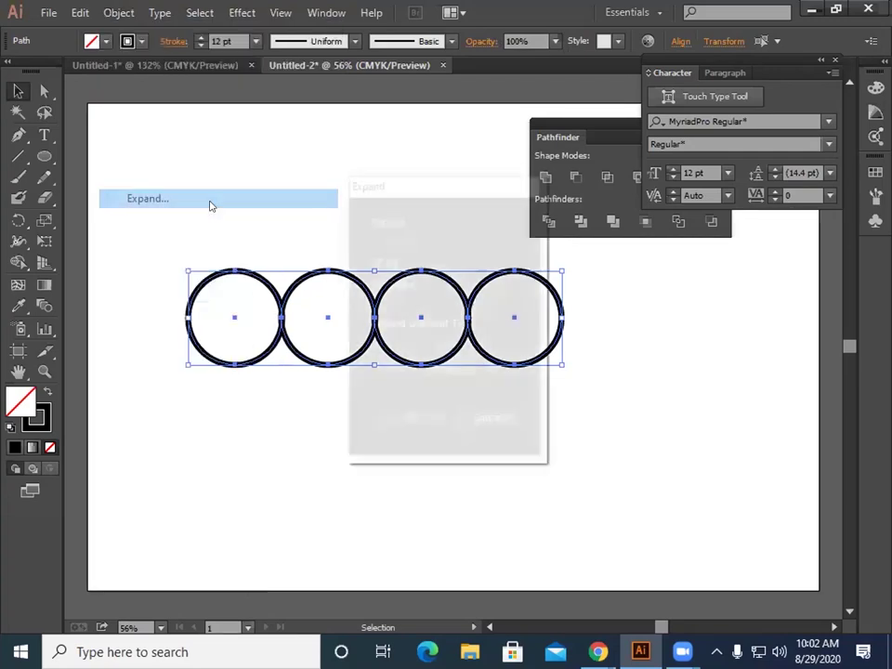
left_click(410, 424)
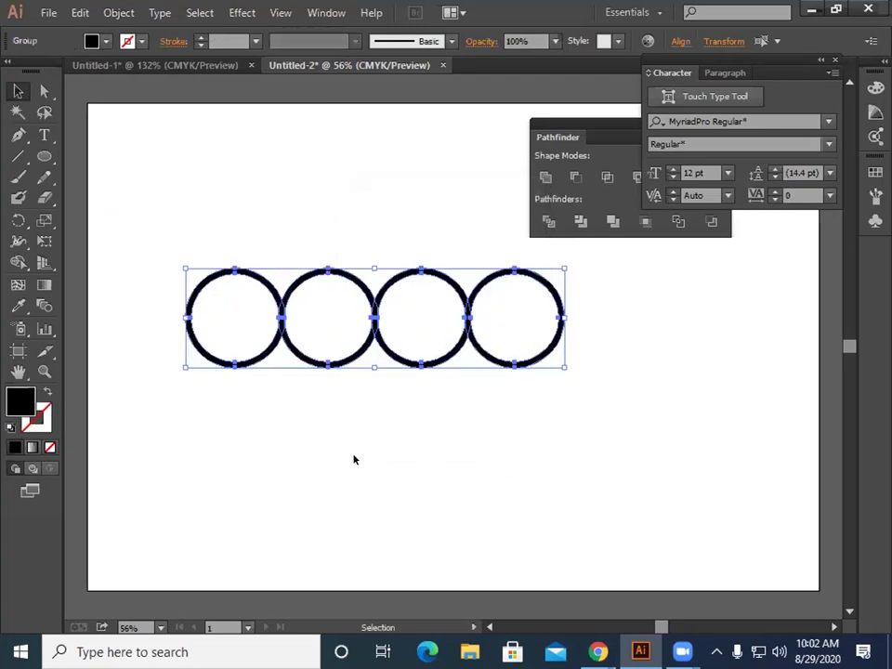
right_click(354, 452)
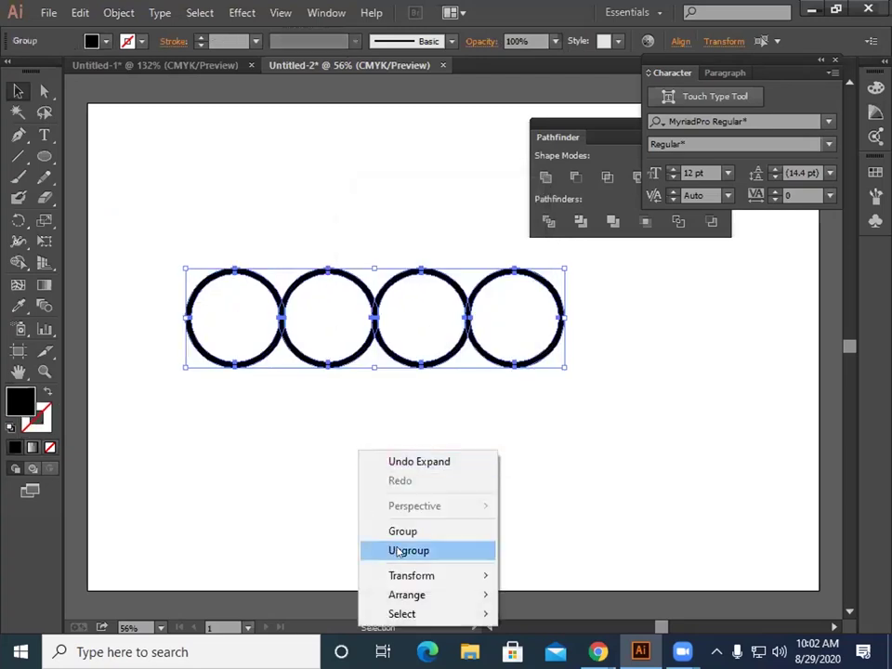
left_click(397, 551)
left_click(325, 483)
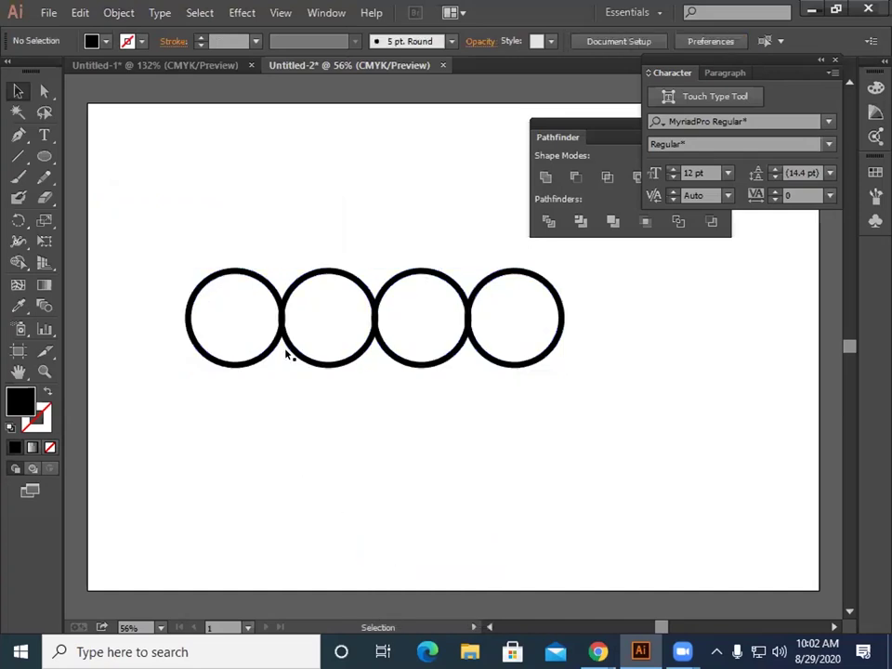
left_click(272, 320)
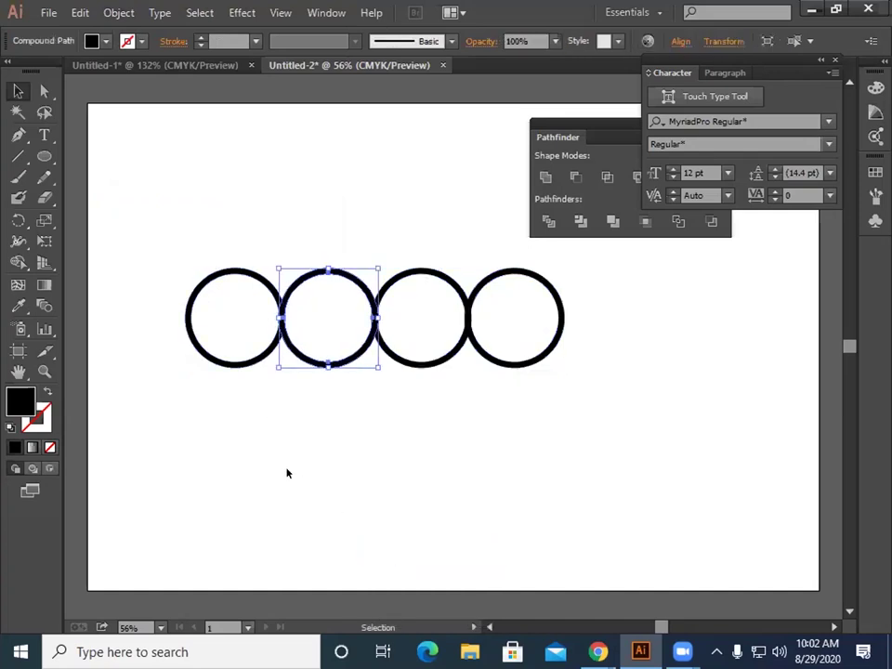
left_click(296, 410)
Step: Divide the four rings where they overlap with Pathfinder Divide and ungroup the resulting pieces
left_click_drag(164, 225, 538, 422)
key("ctrl+g")
right_click(372, 210)
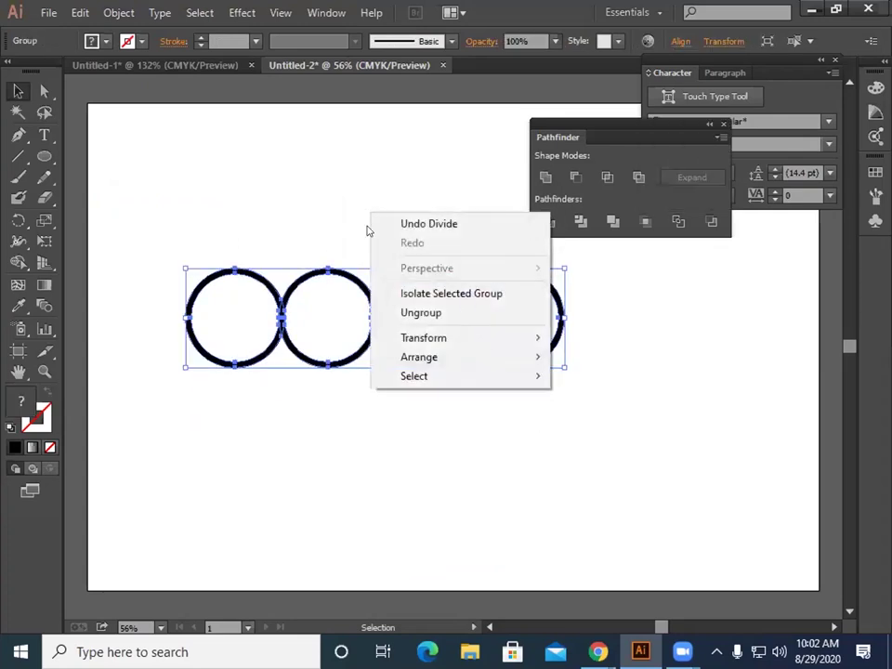
left_click(420, 316)
left_click(308, 185)
Step: Apply Offset Path to the overlap pieces between the first and second rings, and select the pieces of the first three rings
left_click_drag(292, 298, 275, 354)
left_click(111, 13)
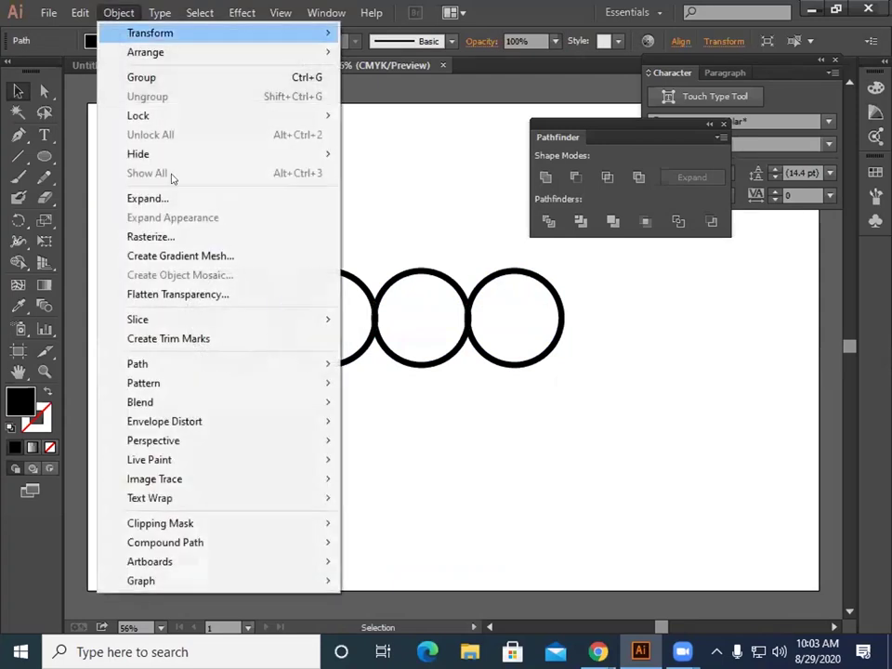
mouse_move(170, 371)
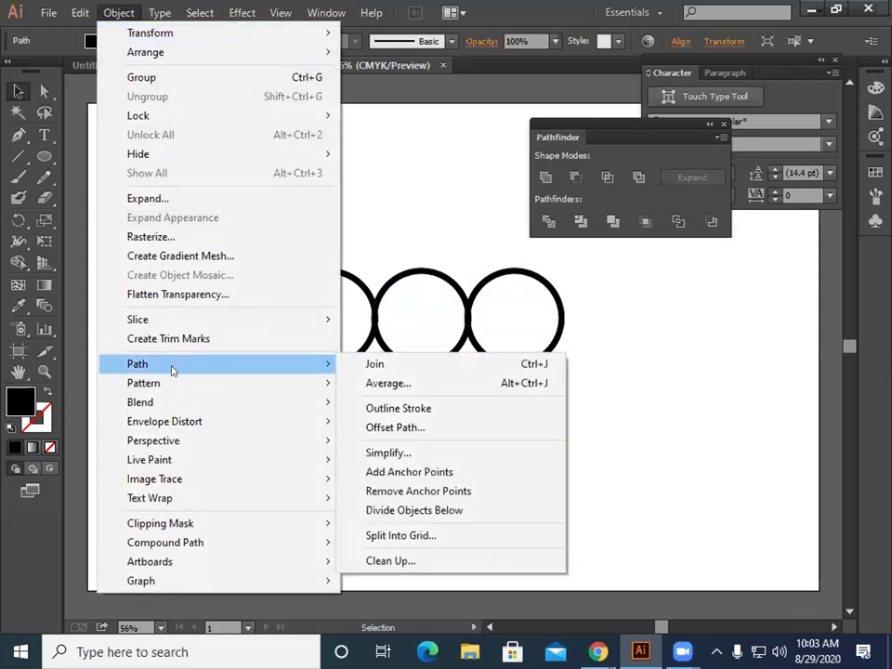
left_click(420, 426)
left_click(414, 368)
left_click_drag(160, 227, 397, 456)
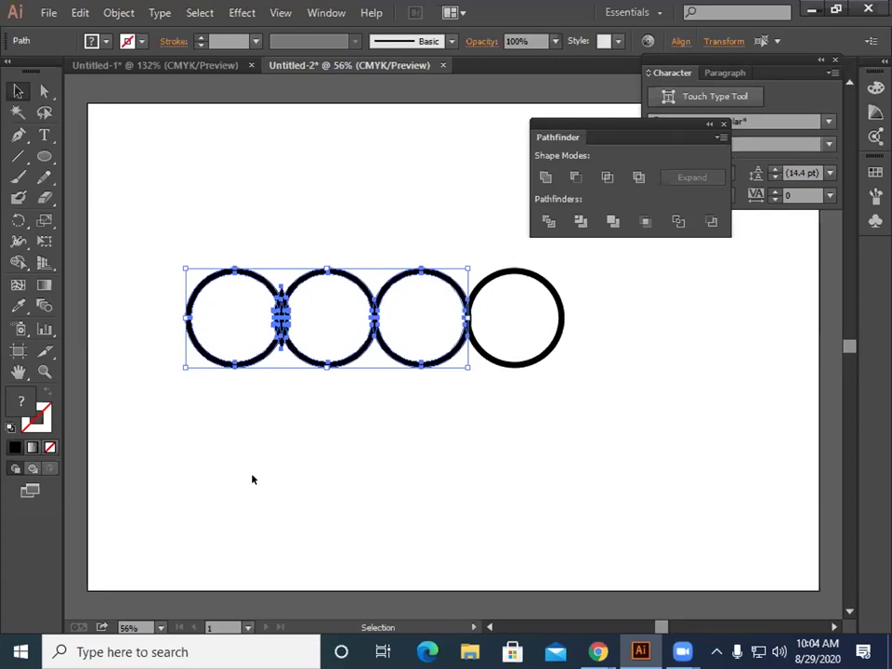
Step: Select the first two rings with their overlap pieces and cut diagonal gaps beside the crossing using the Shape Builder tool
left_click_drag(176, 235, 371, 422)
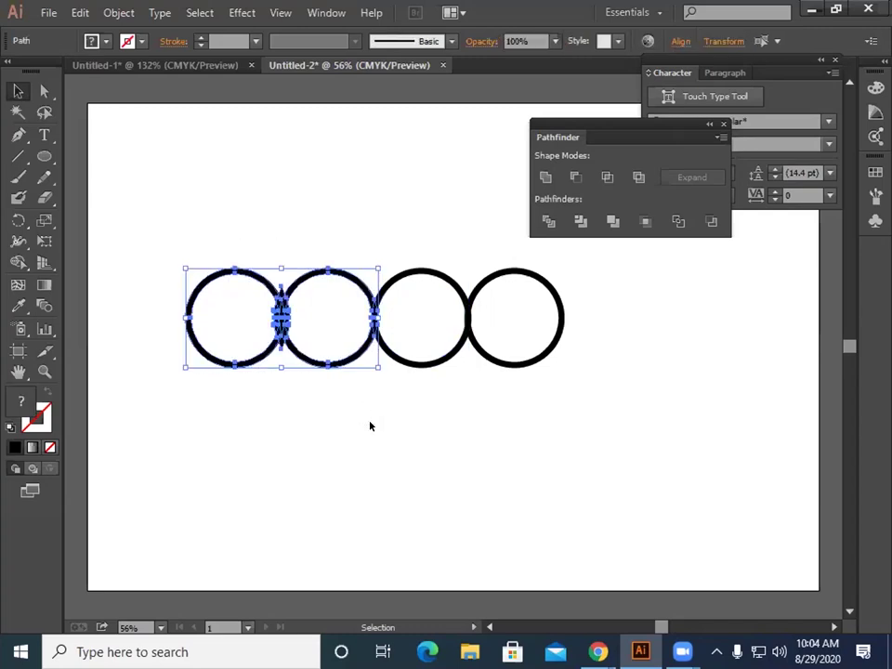
left_click(329, 452)
left_click_drag(177, 249, 378, 450)
left_click(377, 450)
key("ctrl+plus")
key("ctrl+plus")
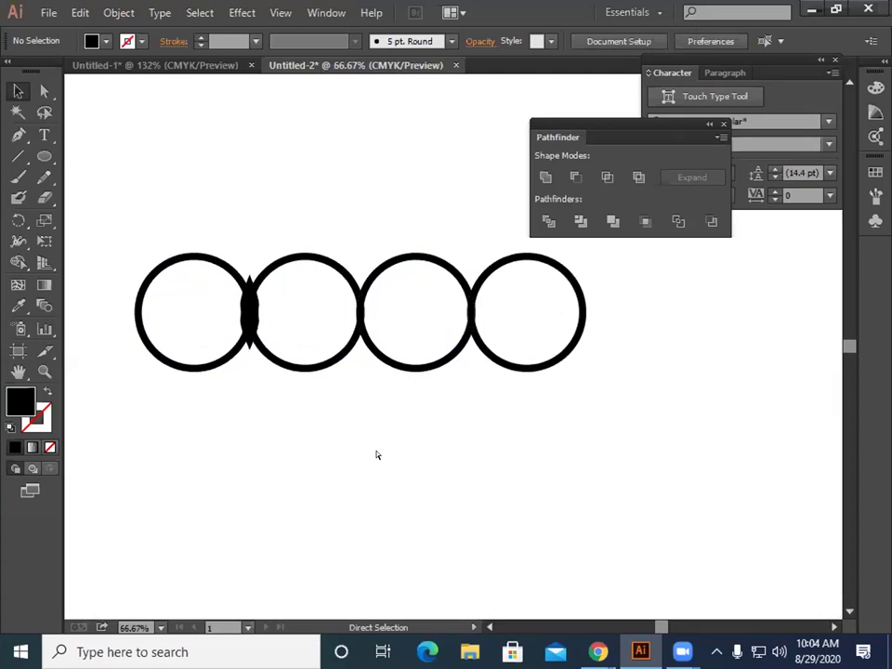
key("ctrl+plus")
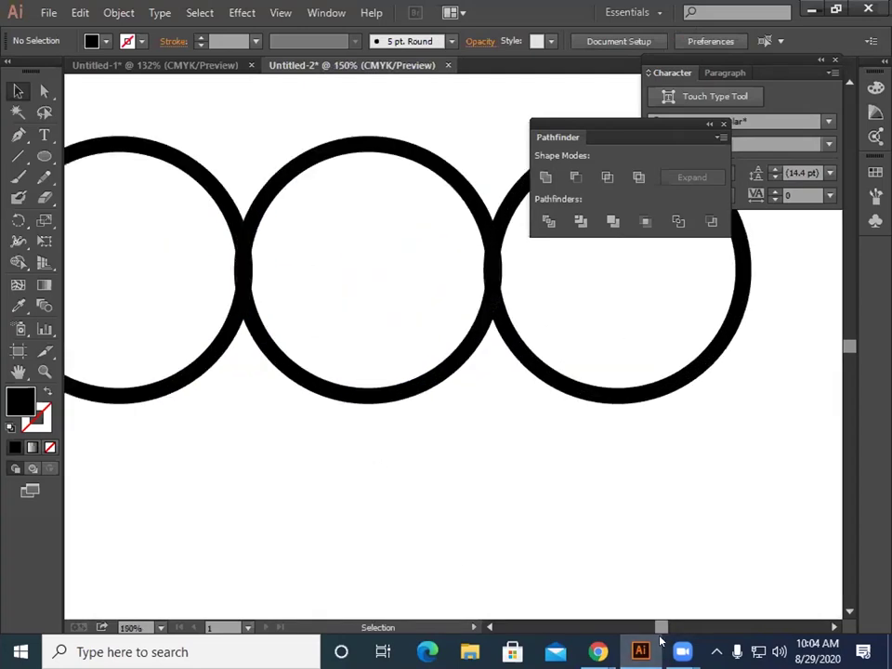
scroll(499, 470, "left", 5)
scroll(577, 513, "left", 1)
scroll(578, 513, "right", 2)
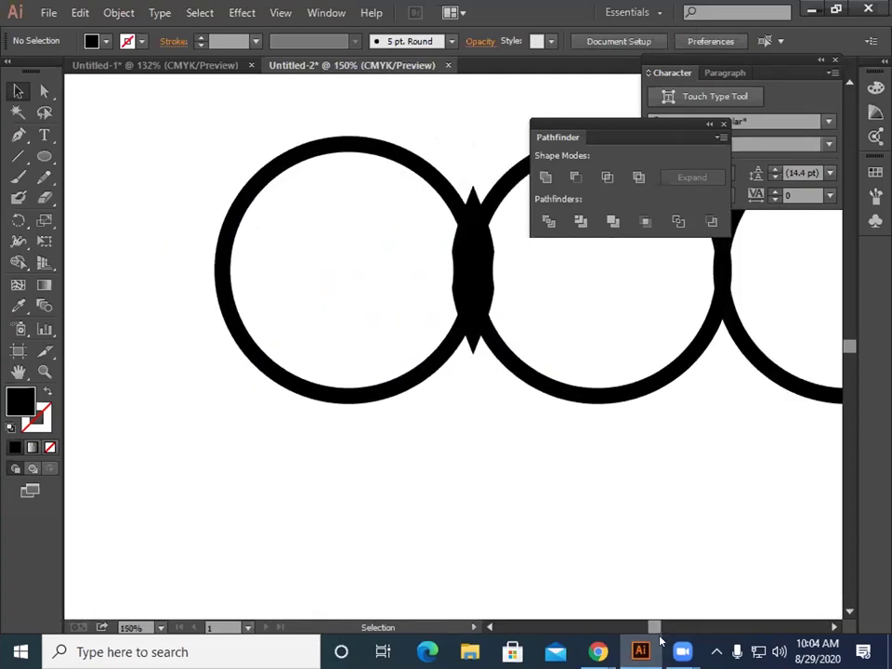
scroll(578, 513, "up", 1)
left_click_drag(198, 153, 559, 497)
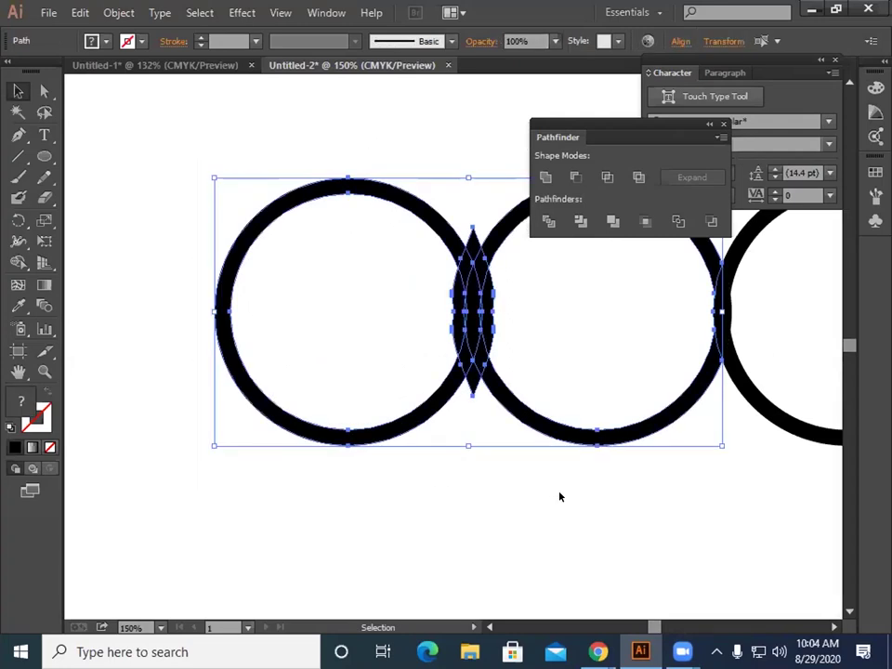
left_click(17, 263)
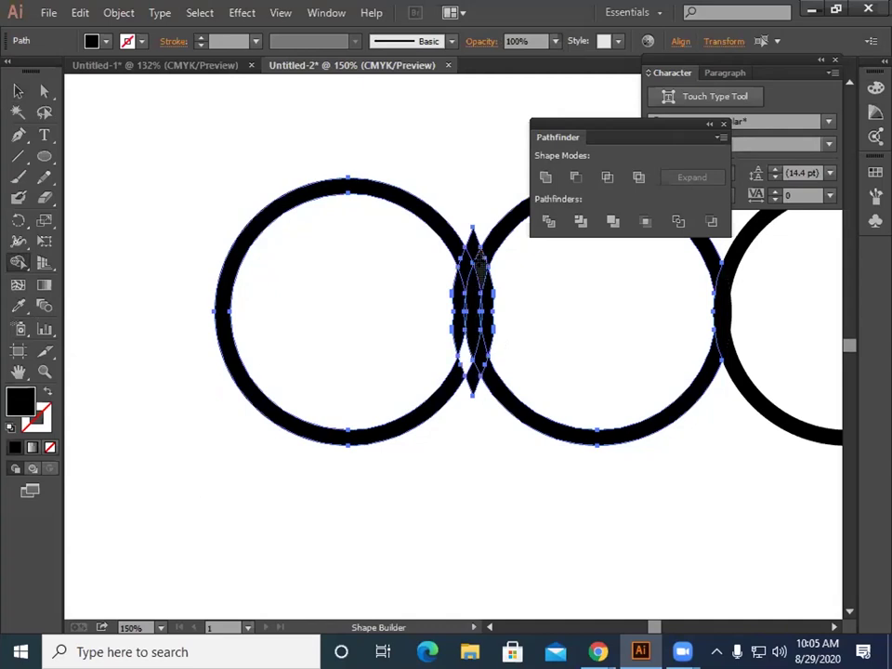
Step: Delete the leftover offset piece at the crossing and the unfilled circle paths inside the first two rings
left_click(18, 90)
left_click(114, 187)
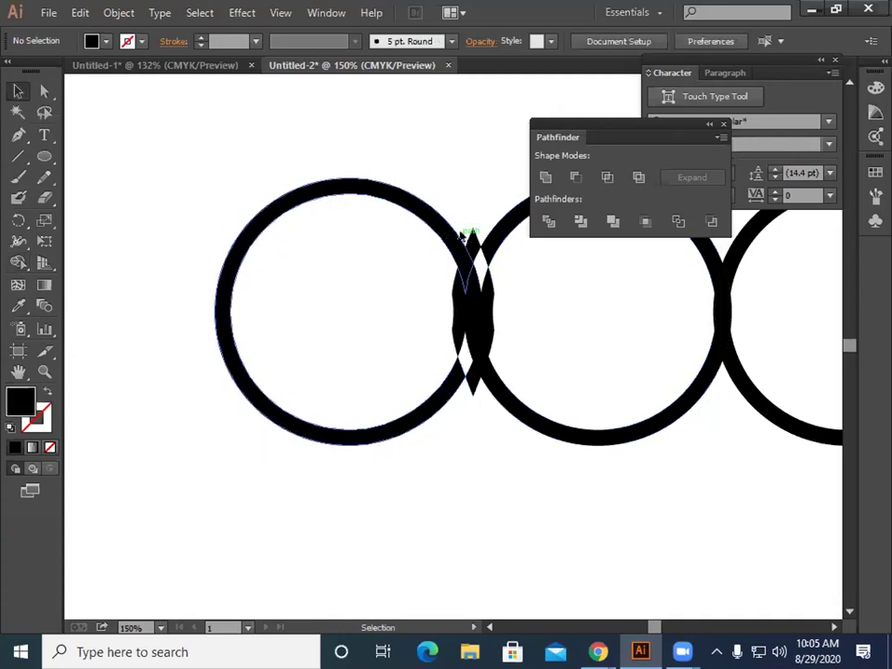
left_click_drag(469, 221, 355, 223)
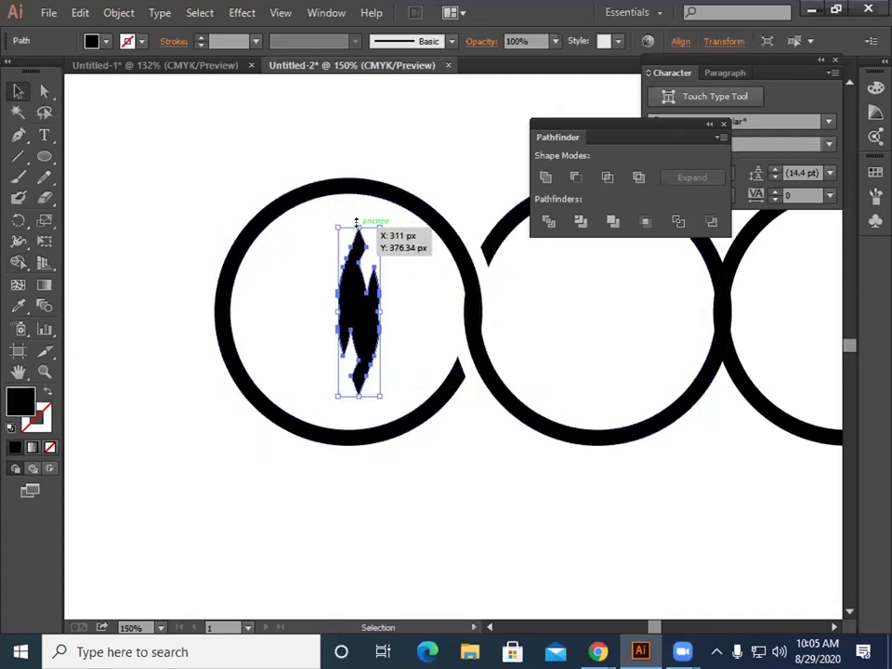
key("Delete")
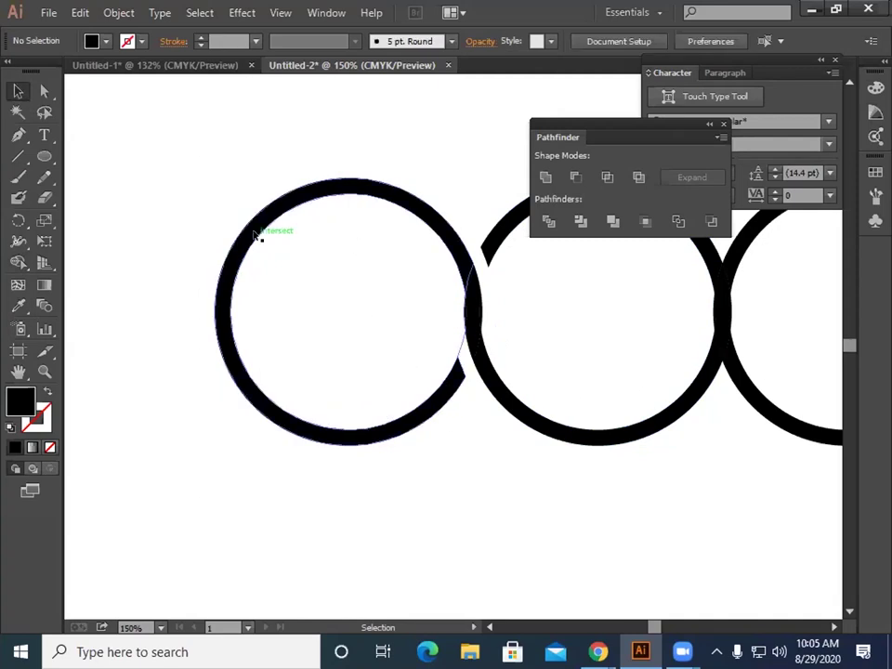
left_click_drag(465, 344, 260, 402)
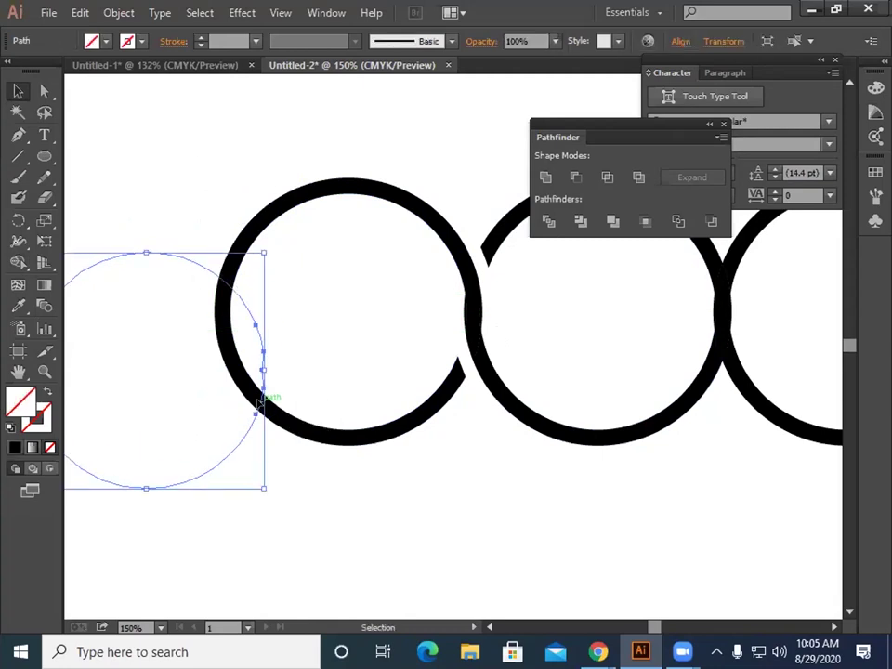
key("Delete")
left_click_drag(519, 312, 561, 343)
key("Delete")
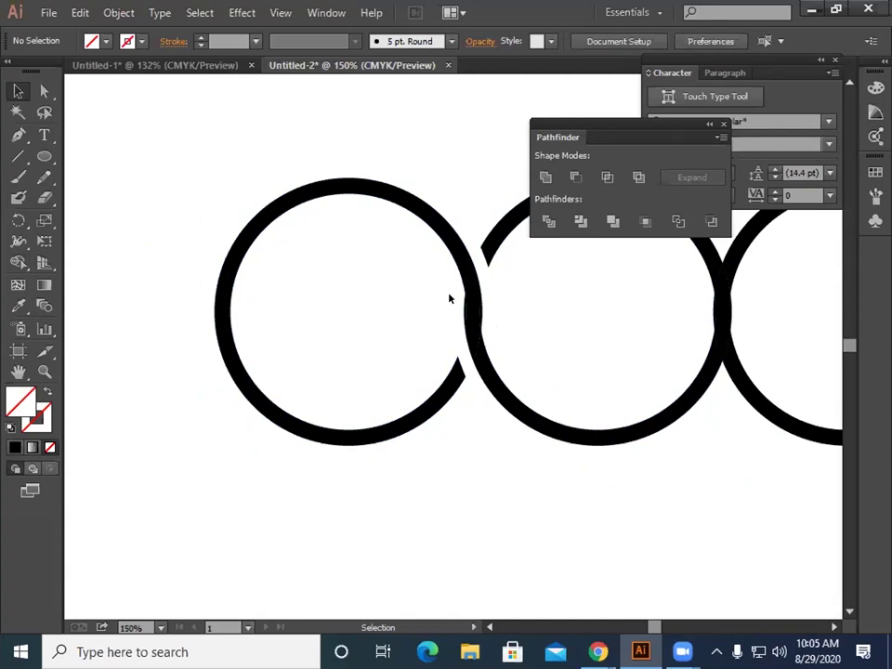
Step: Select the touching pieces of the first and second rings and combine them with Pathfinder Unite
left_click_drag(445, 283, 480, 355)
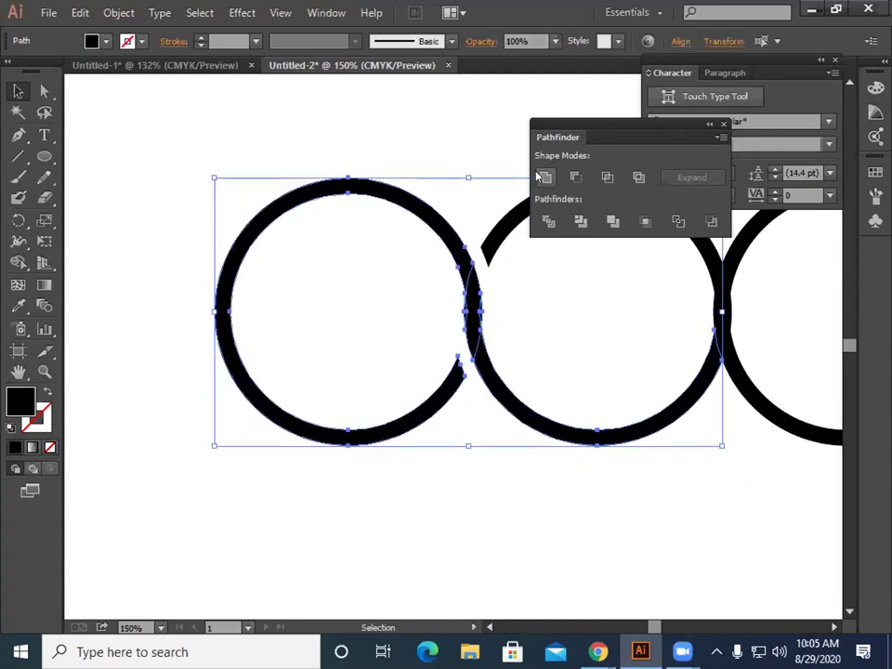
left_click(548, 220)
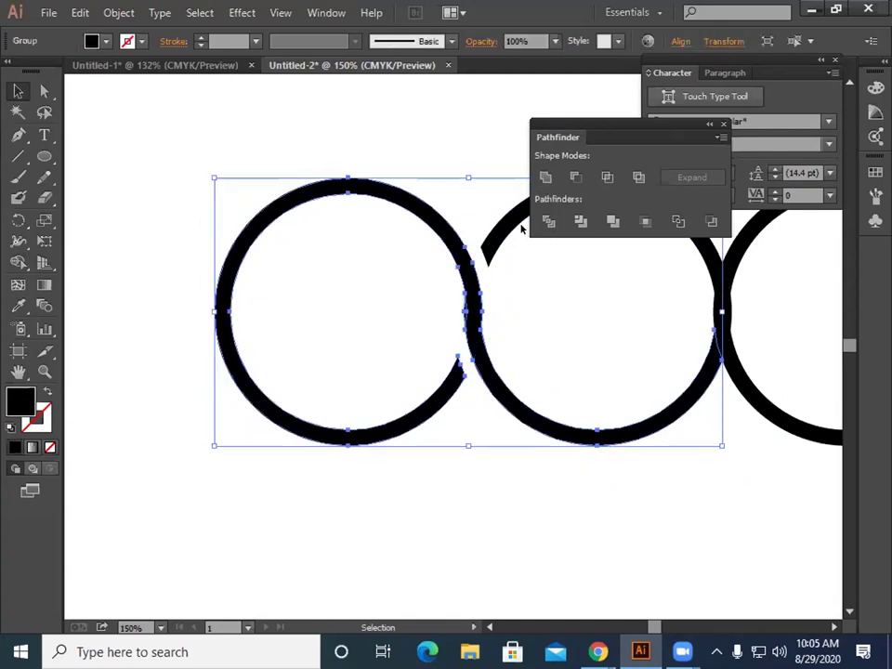
left_click(465, 523)
left_click(342, 313)
left_click(186, 376)
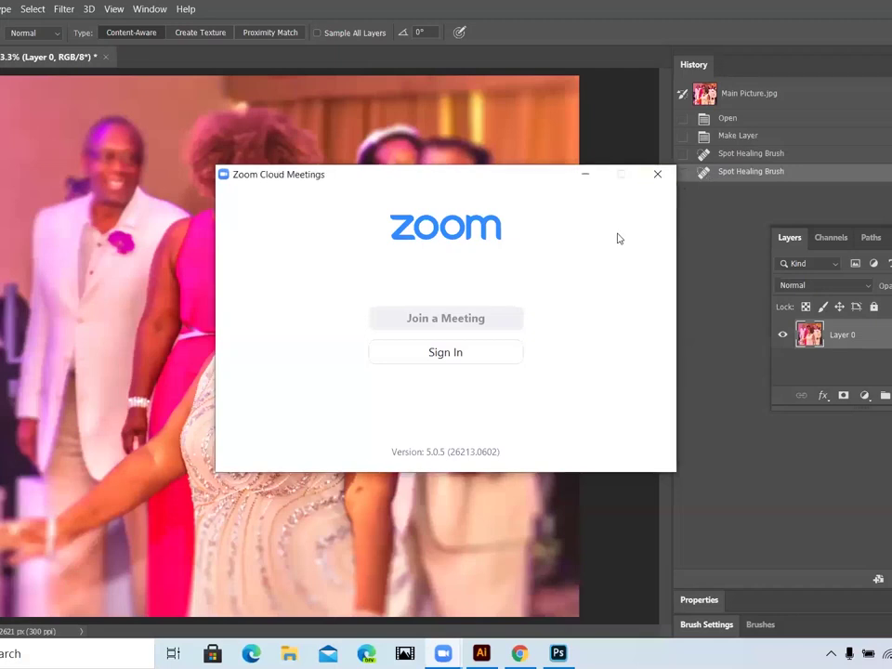
Step: Close the Zoom Cloud Meetings window
left_click(654, 177)
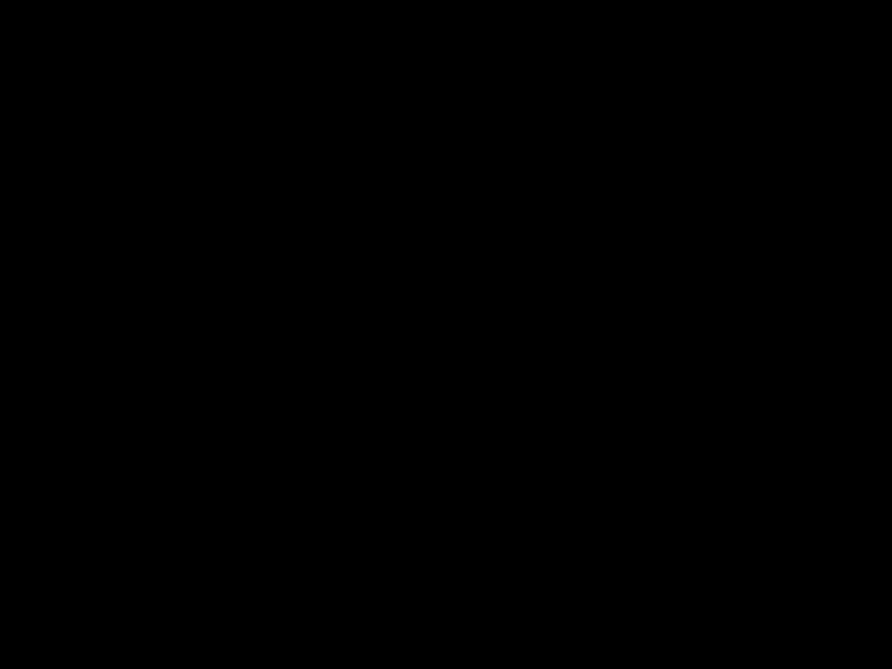
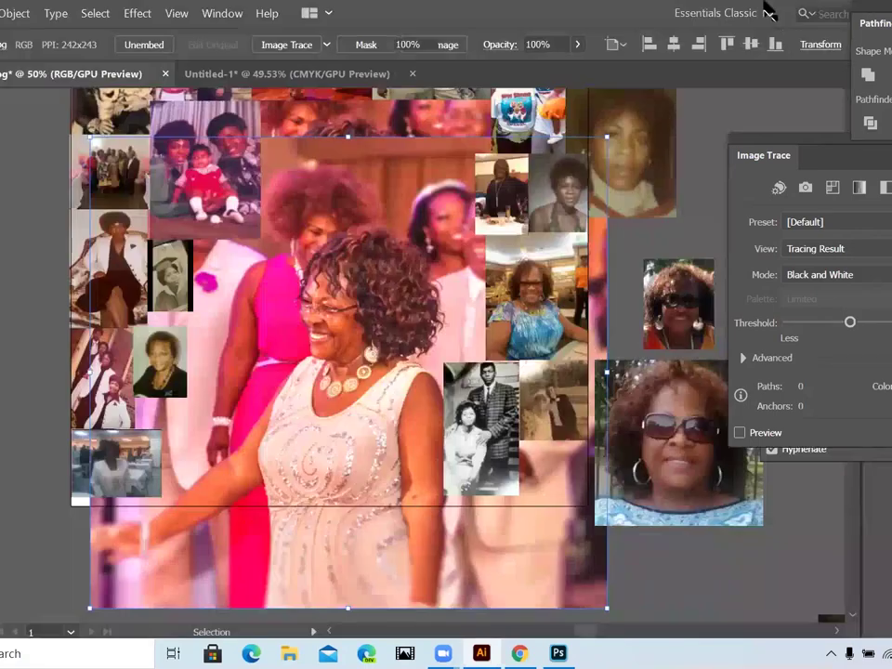
Step: In Illustrator's photo collage, move the large main photo upward until its sides line up with the artboard's side edges
left_click(340, 302)
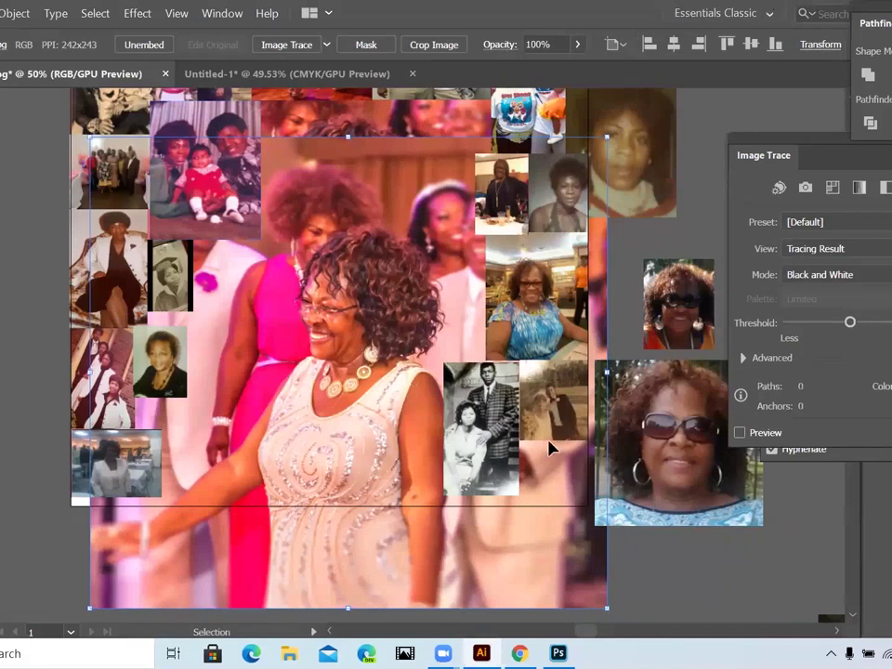
left_click_drag(602, 334, 600, 332)
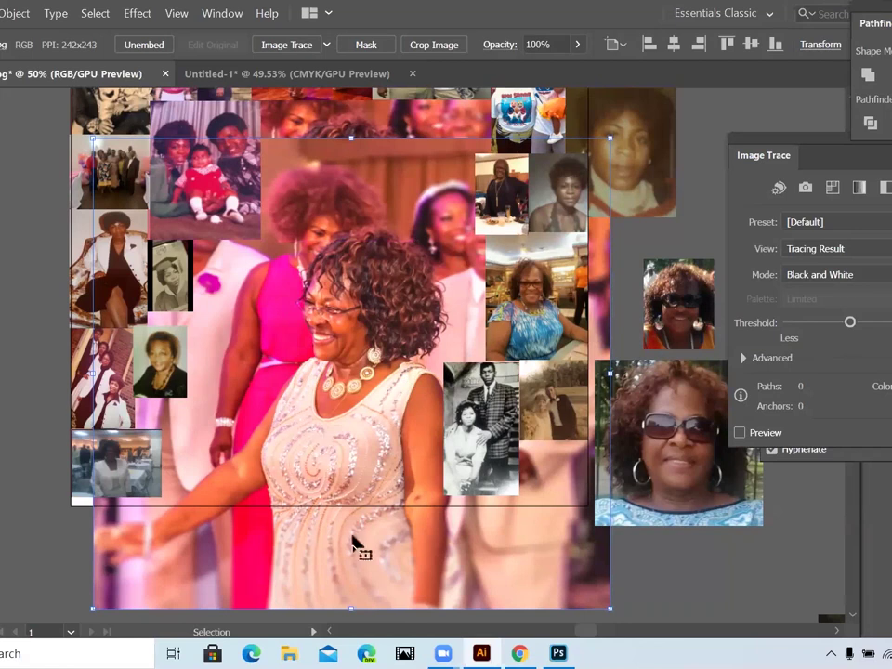
left_click_drag(339, 462, 329, 388)
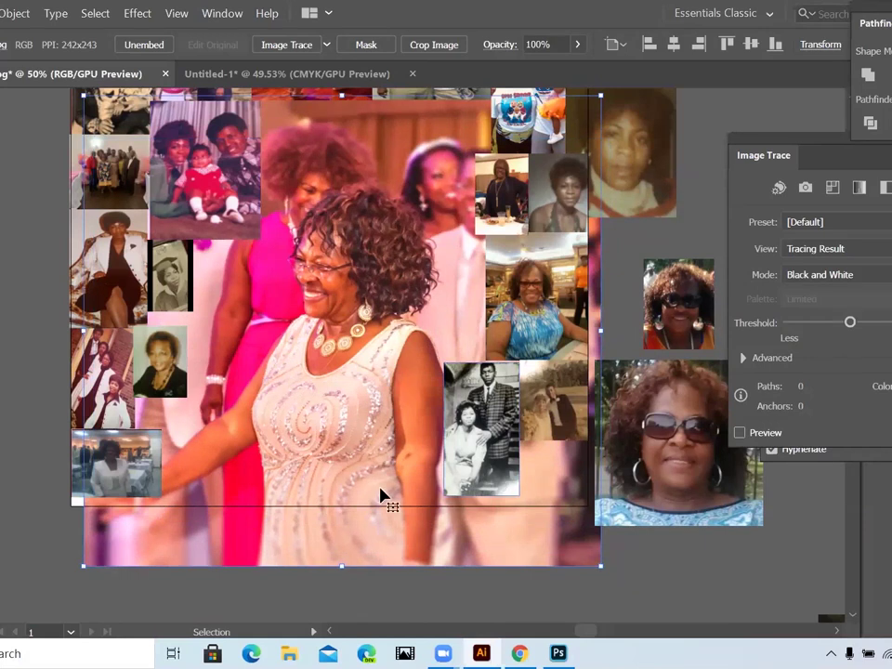
left_click_drag(388, 406, 377, 360)
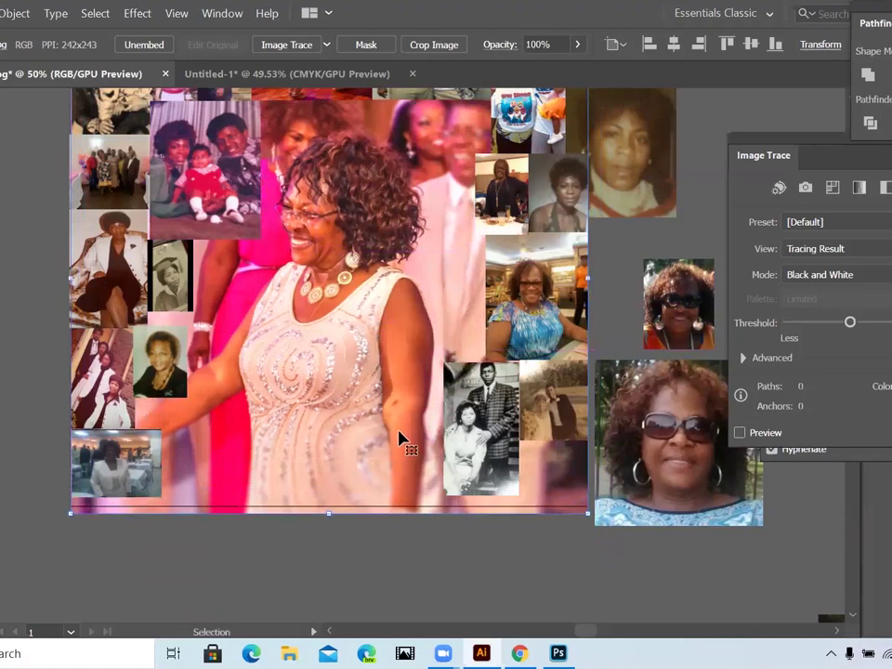
scroll(397, 434, "up", 3)
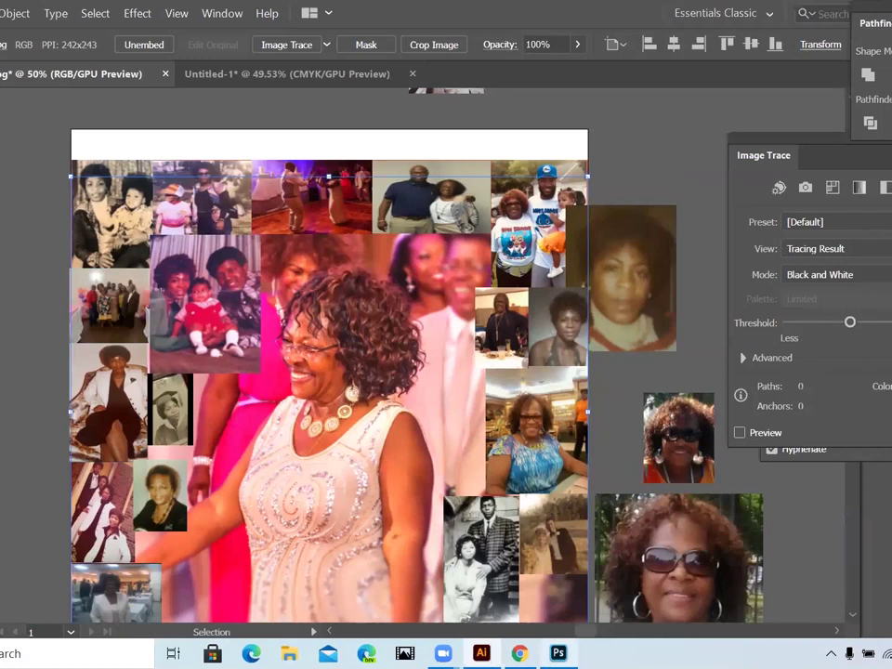
Step: Switch to Photoshop and apply the Spot Healing Brush to the chin of the man in white in Main Picture.jpg
mouse_move(557, 653)
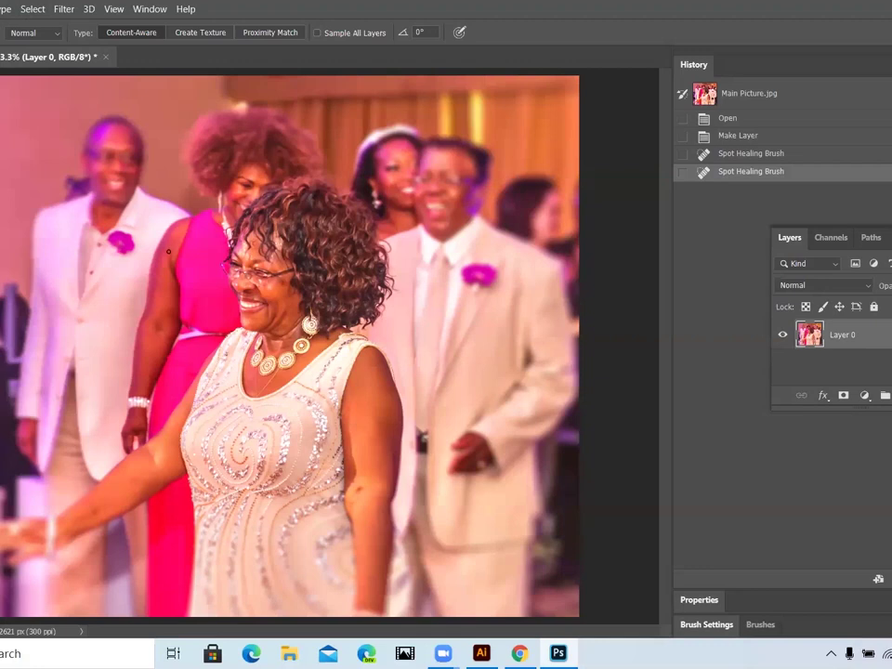
left_click(124, 182)
key("v")
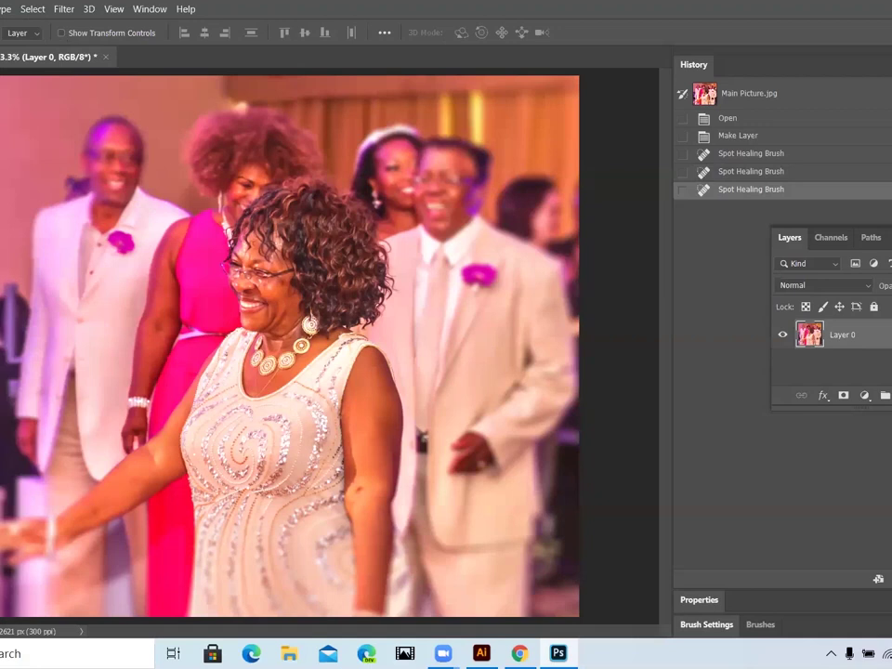
Step: Place a rectangular marquee selection around the head of the man in white and clear its contents from Layer 0
key("m")
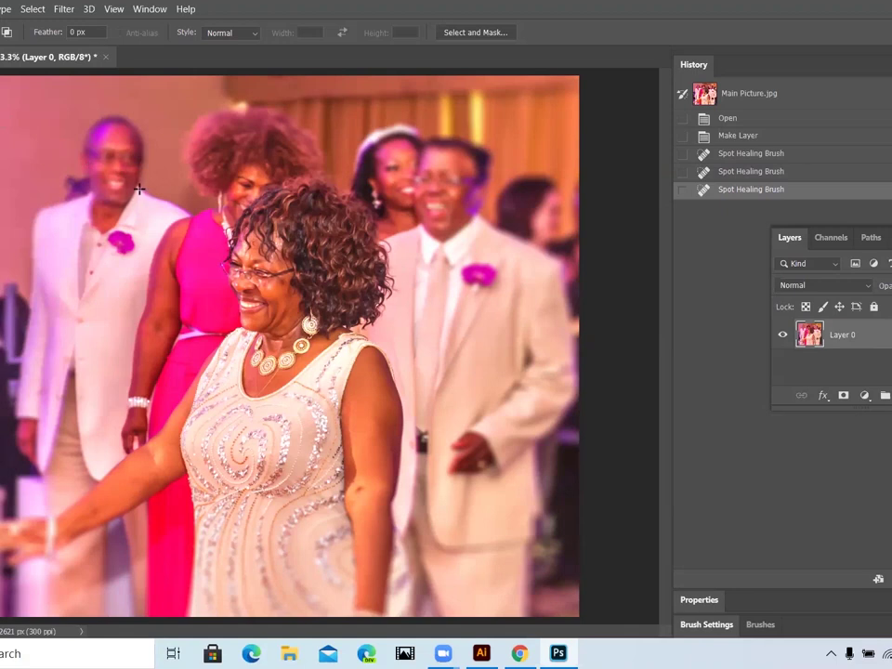
left_click_drag(97, 139, 154, 235)
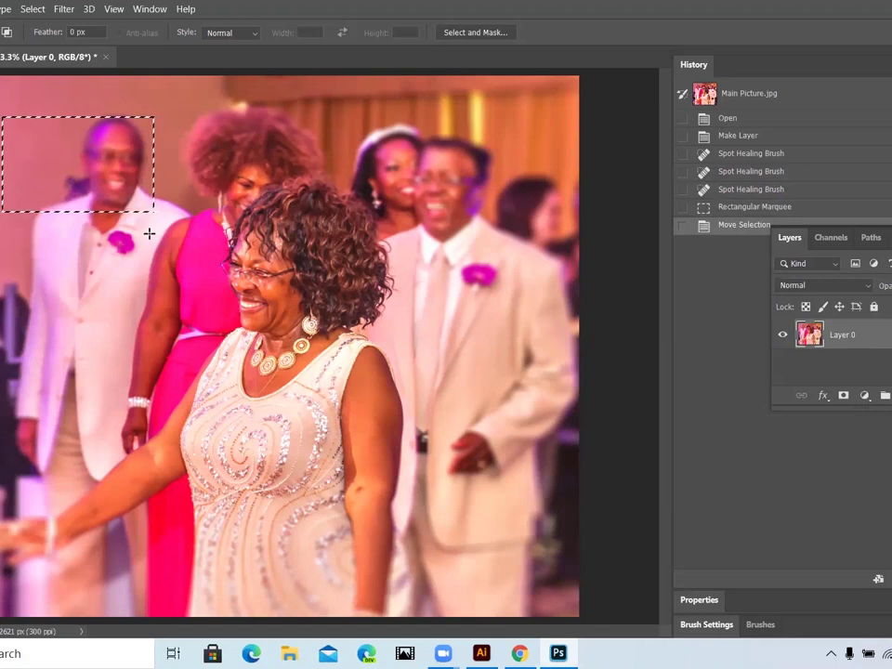
key("Delete")
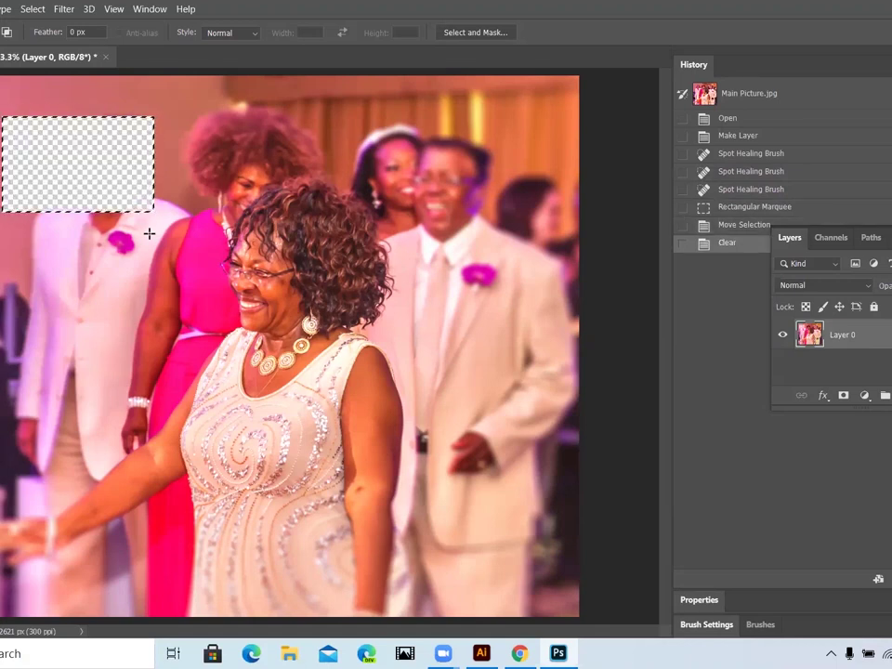
key("Delete")
key("Delete")
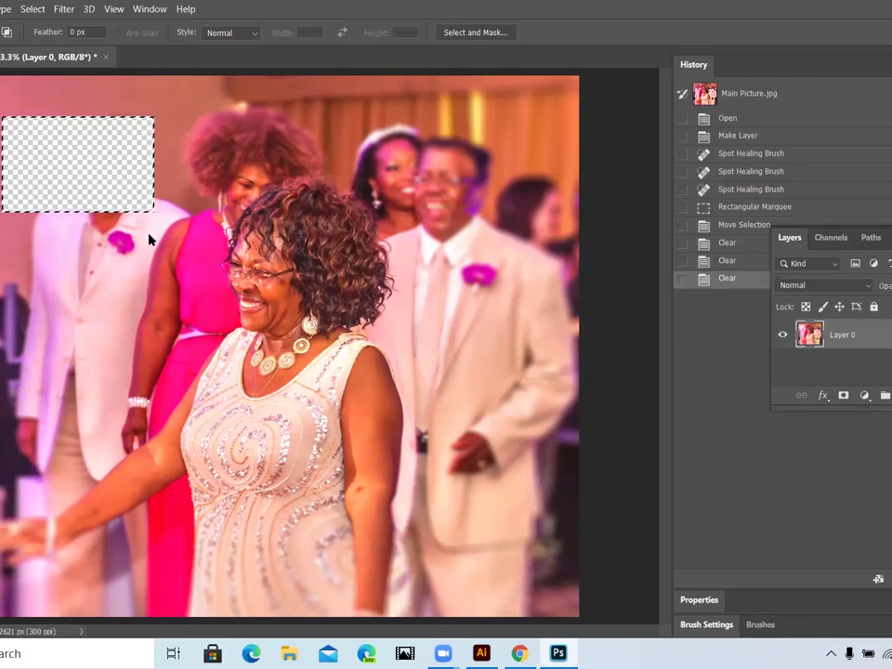
Step: Try to move the cleared rectangular area with the Move tool
key("v")
left_click(72, 154)
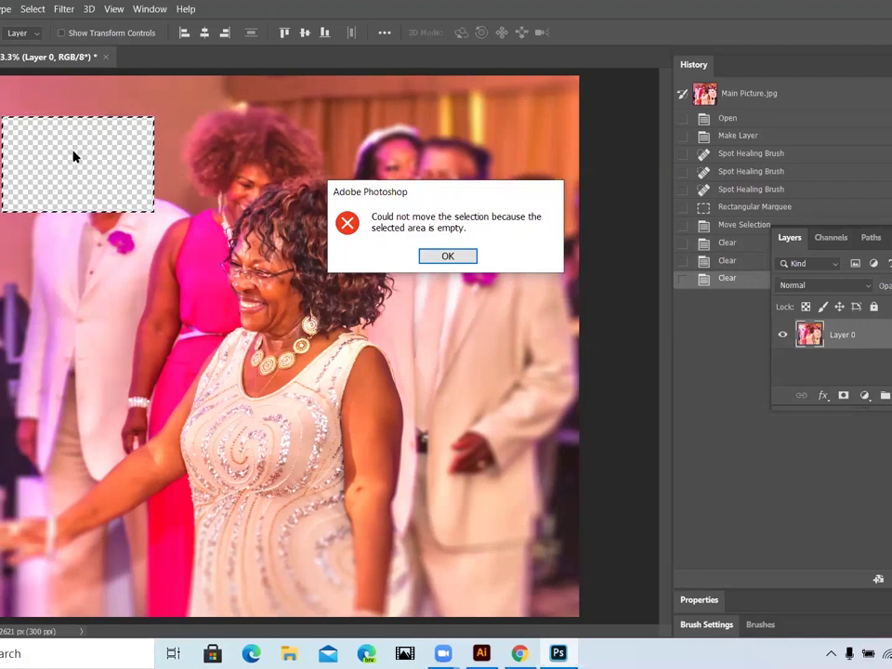
left_click(465, 259)
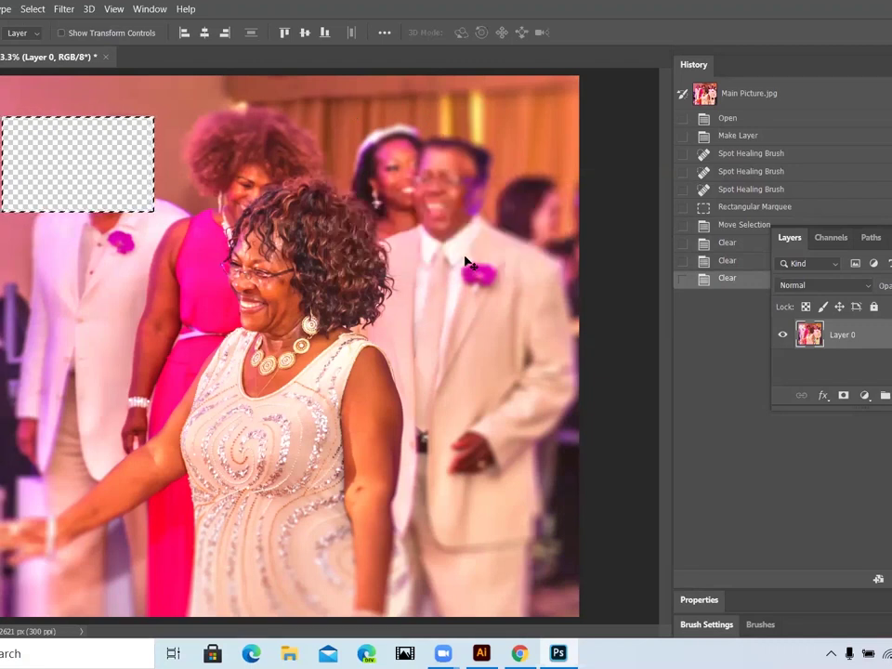
left_click(120, 197)
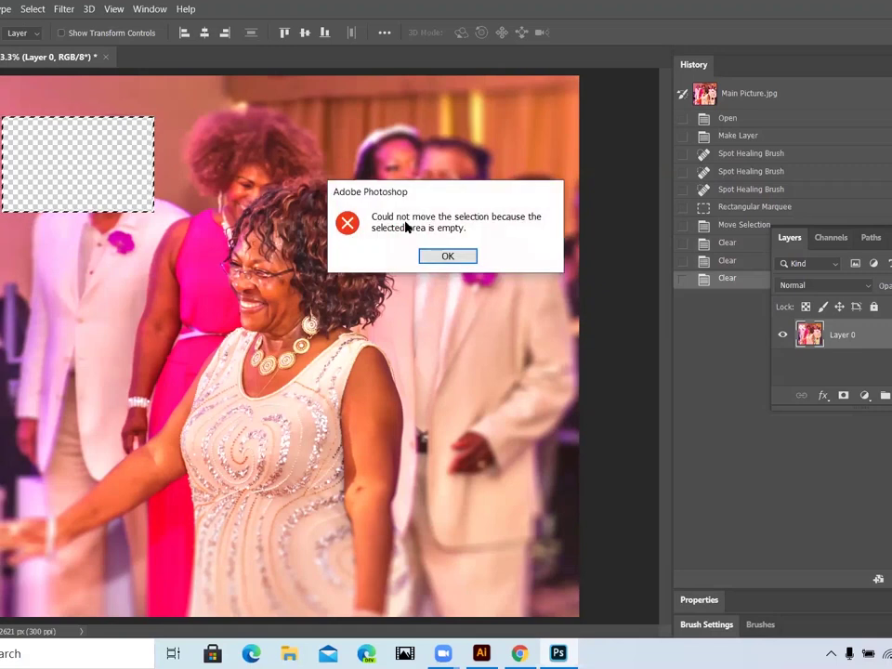
left_click(448, 258)
left_click(124, 193)
left_click(467, 258)
left_click(104, 206)
key("Return")
left_click(103, 206)
left_click(464, 260)
left_click(209, 213)
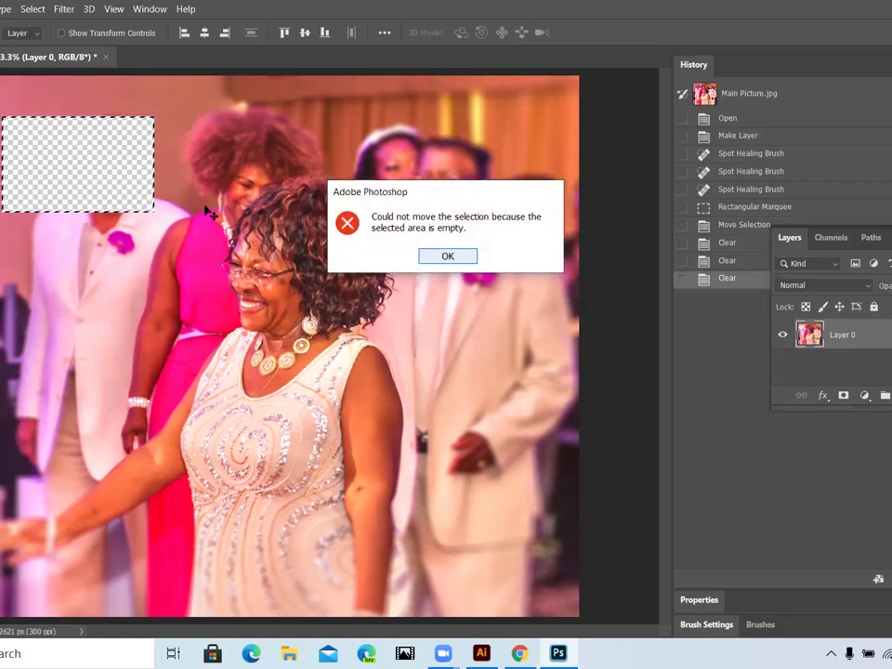
key("Return")
left_click(21, 184)
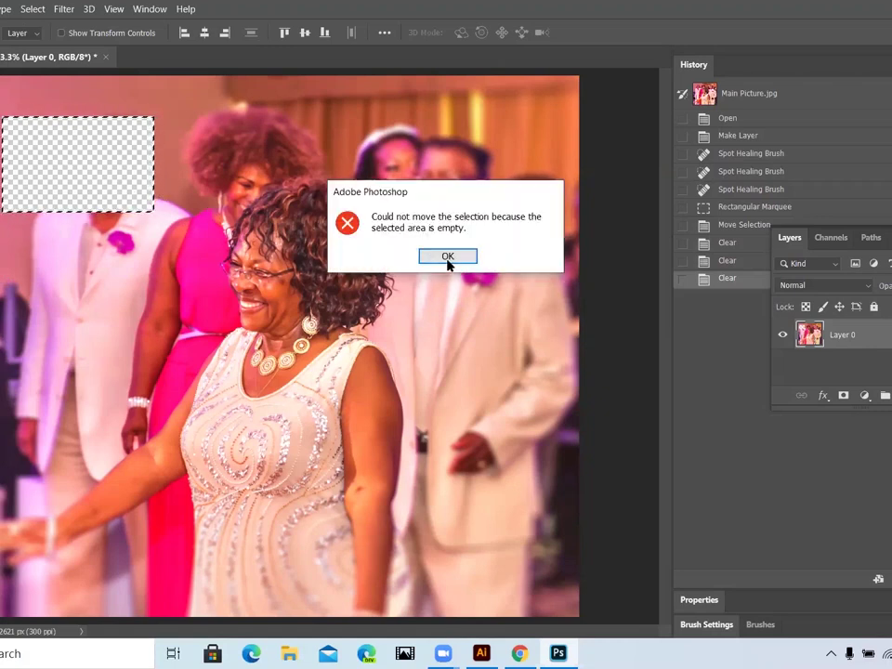
left_click(448, 258)
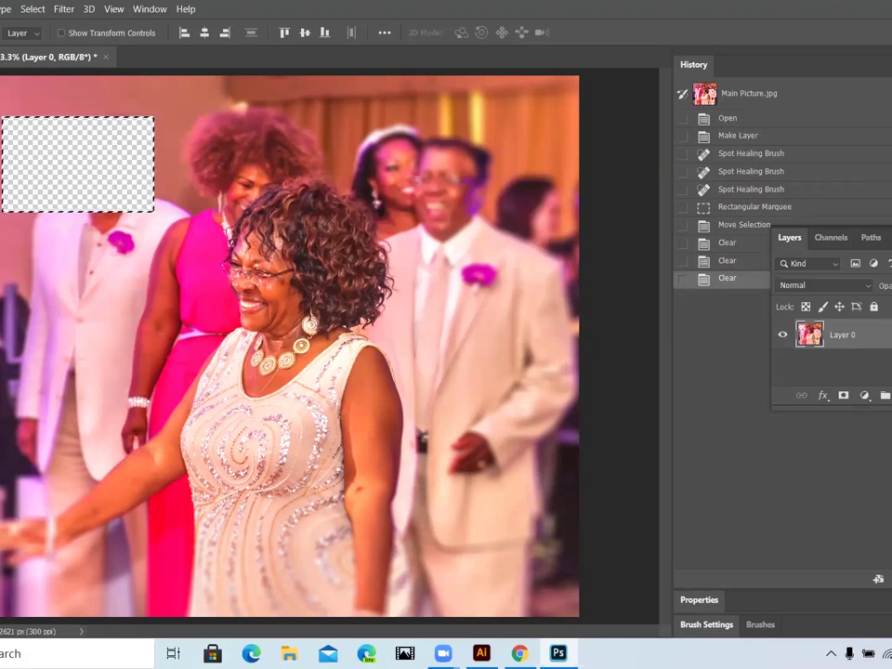
left_click(84, 144)
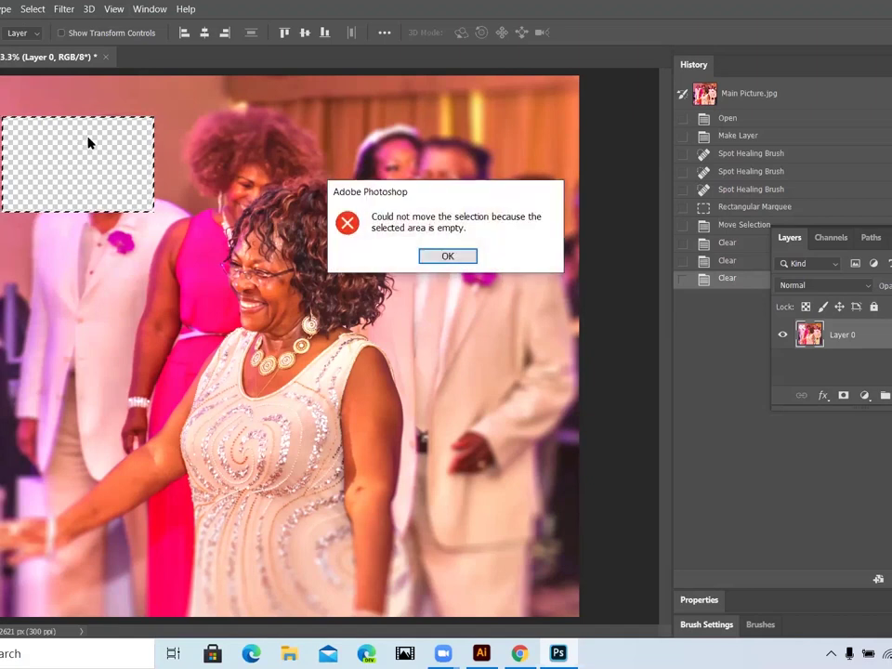
left_click(444, 256)
Step: Undo the clears, the rectangular marquee selection and the last Spot Healing Brush stroke
key("ctrl+z")
key("ctrl+z")
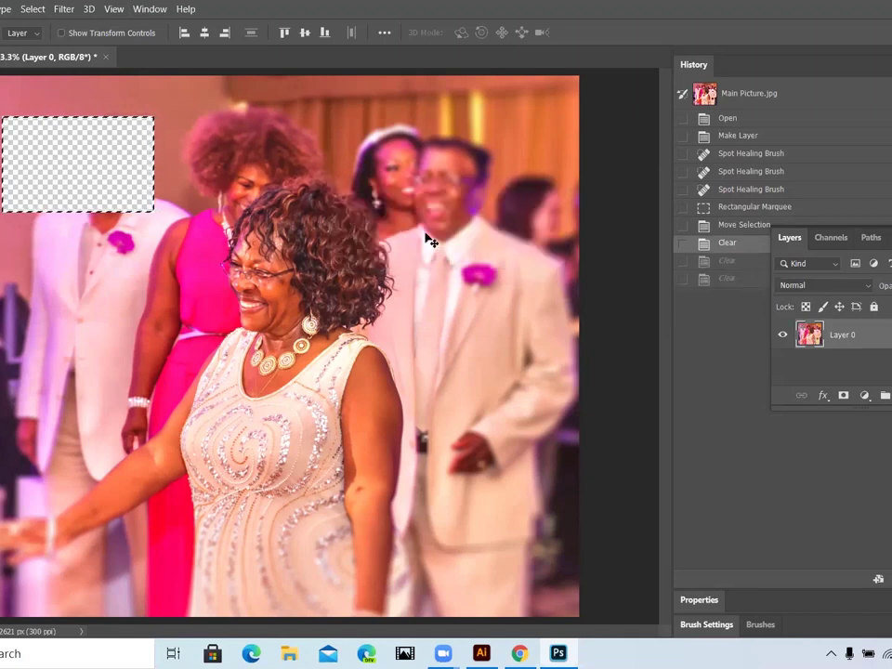
key("ctrl+z")
key("ctrl+z")
key("ctrl+z")
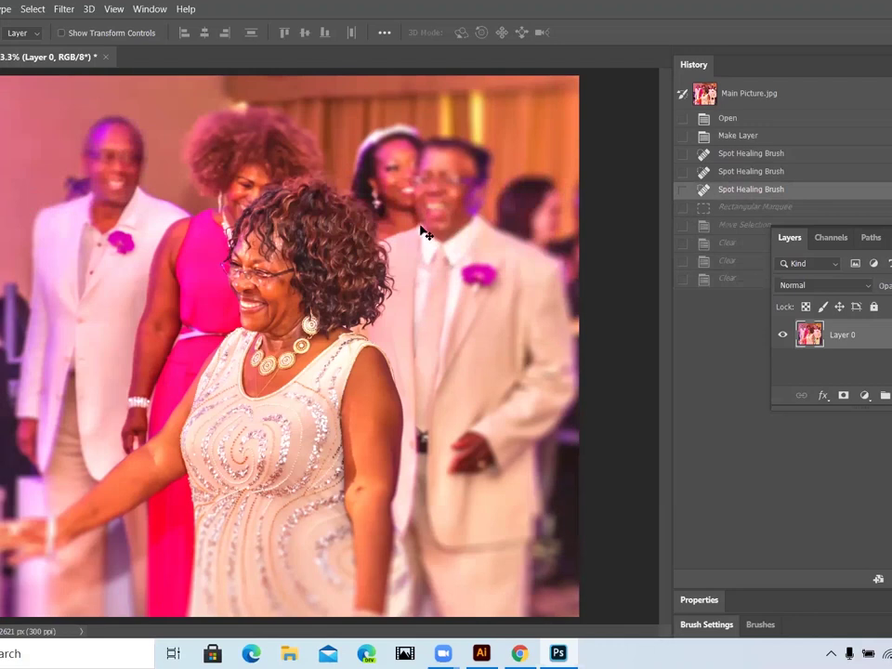
key("ctrl+z")
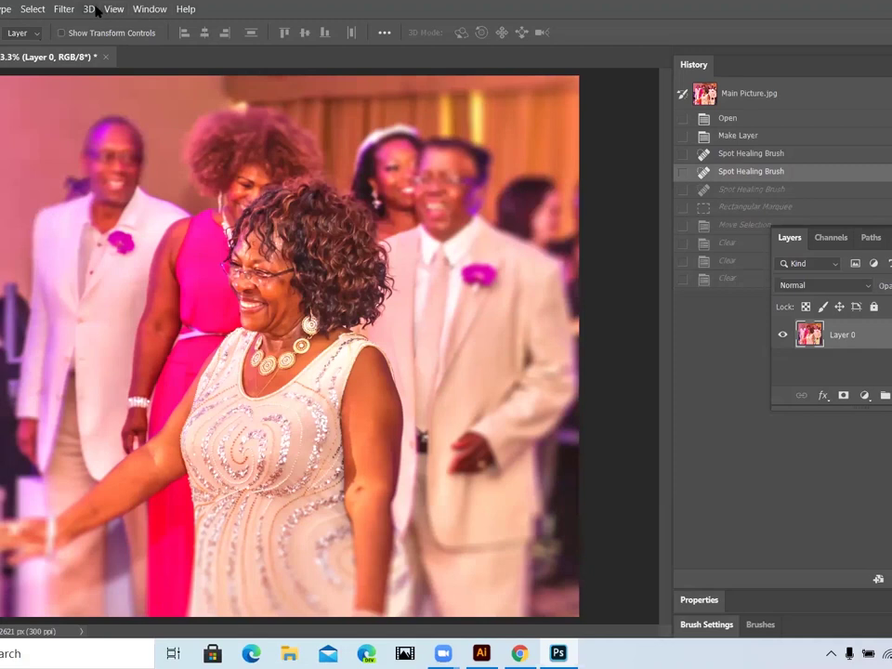
Step: Apply a Gaussian Blur with a radius of 0.8 pixels to Layer 0
left_click(40, 13)
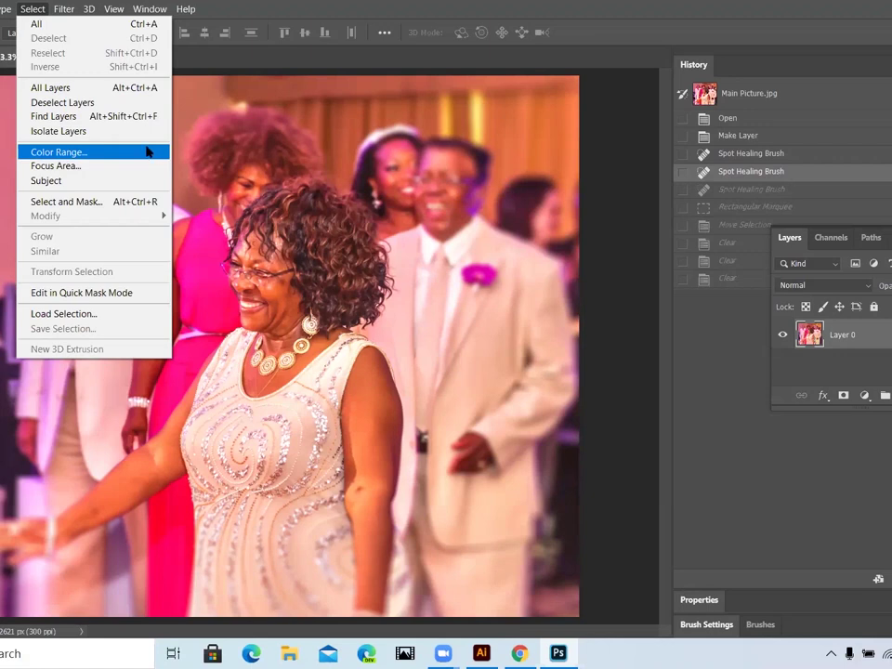
left_click(64, 9)
left_click(63, 10)
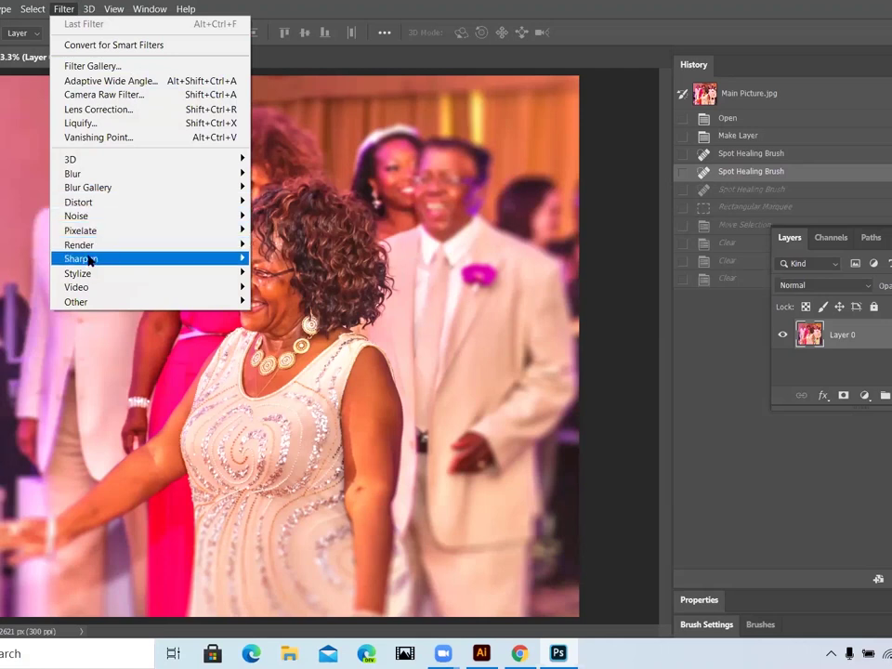
mouse_move(82, 243)
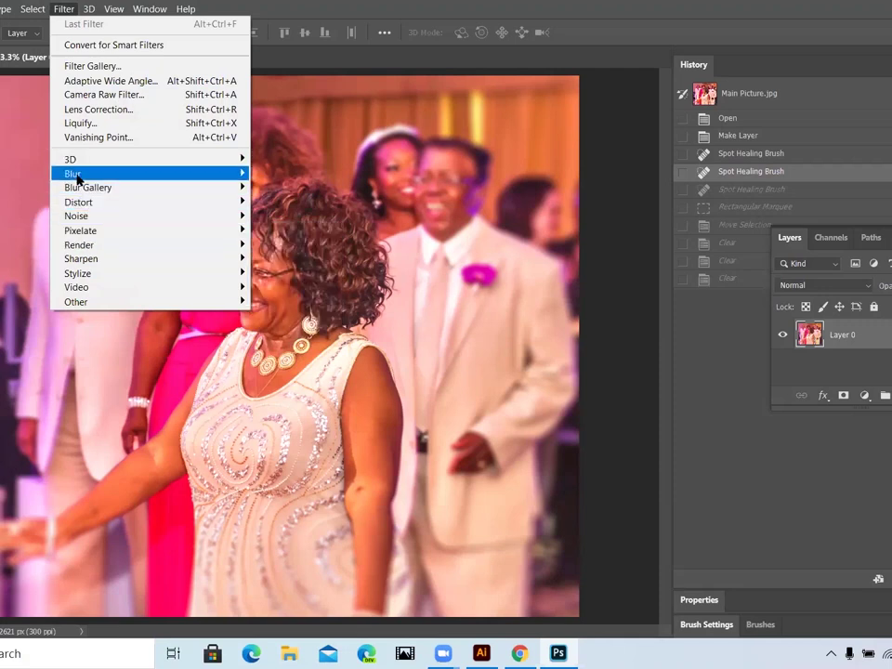
mouse_move(78, 180)
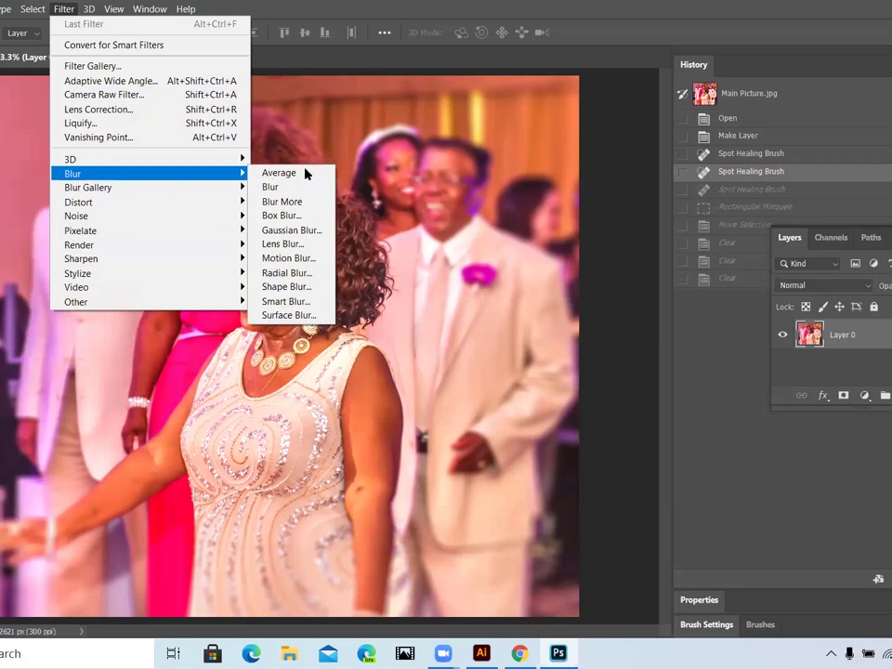
left_click(292, 234)
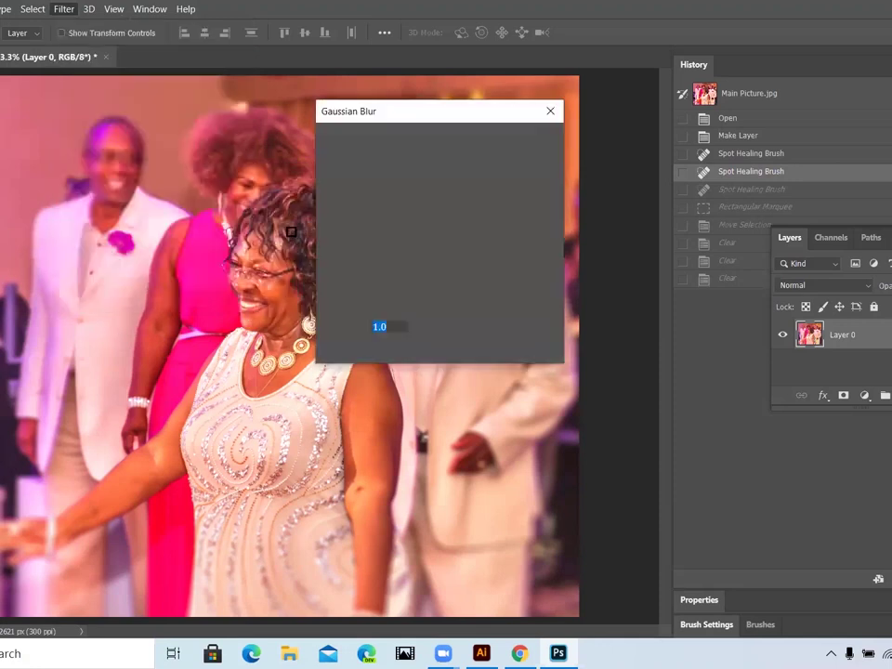
key("Down")
key("Down")
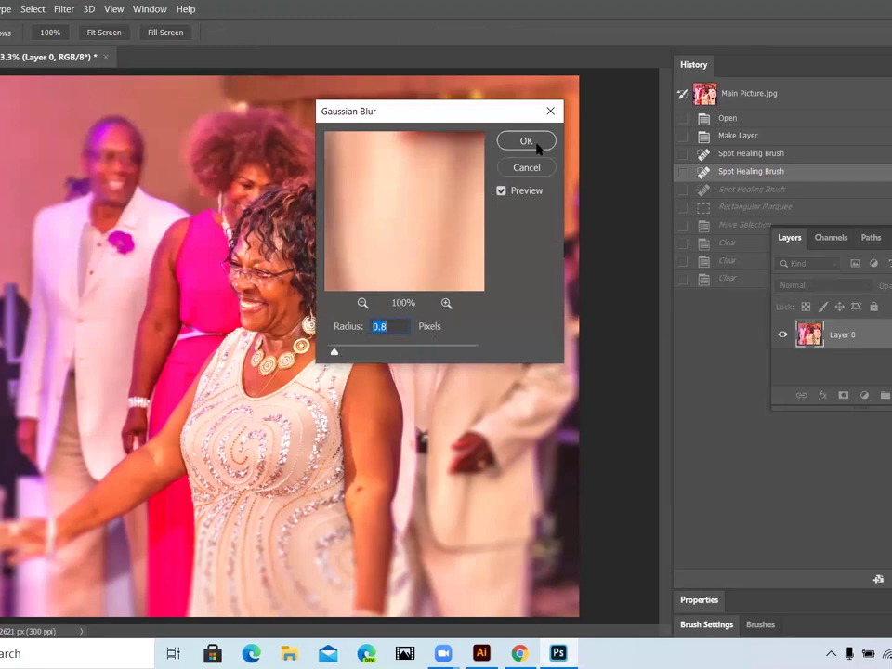
key("Return")
Step: Shift Layer 0 slightly with the Move tool
key("v")
mouse_move(198, 179)
left_mouse_down()
mouse_move(115, 267)
mouse_move(159, 227)
mouse_move(181, 180)
mouse_move(195, 183)
left_mouse_up()
left_click_drag(147, 225, 158, 227)
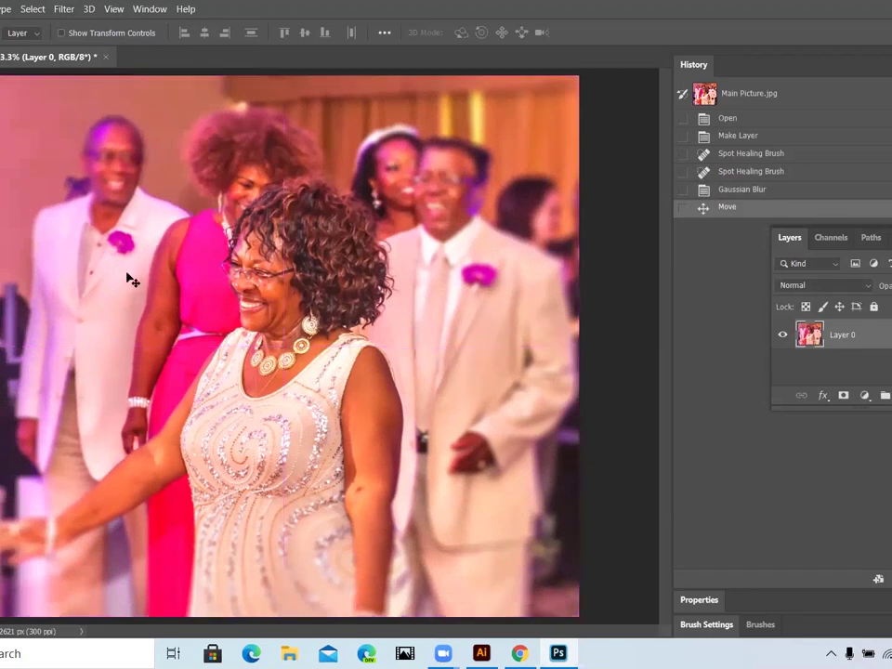
Step: Open the Gaussian Blur filter again for Layer 0 and preview the shoulder and purple boutonniere of the man in white
left_click(34, 9)
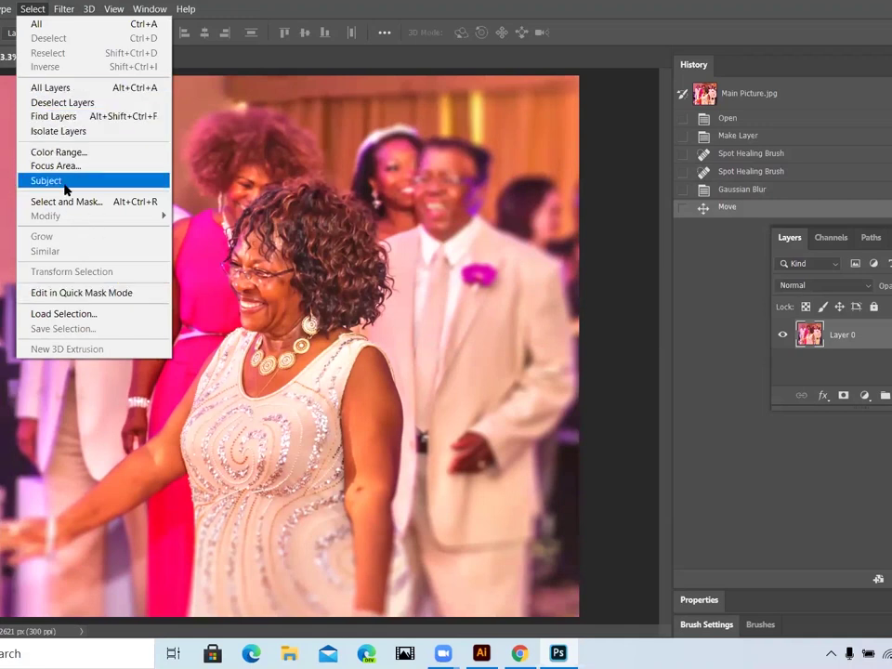
left_click(31, 8)
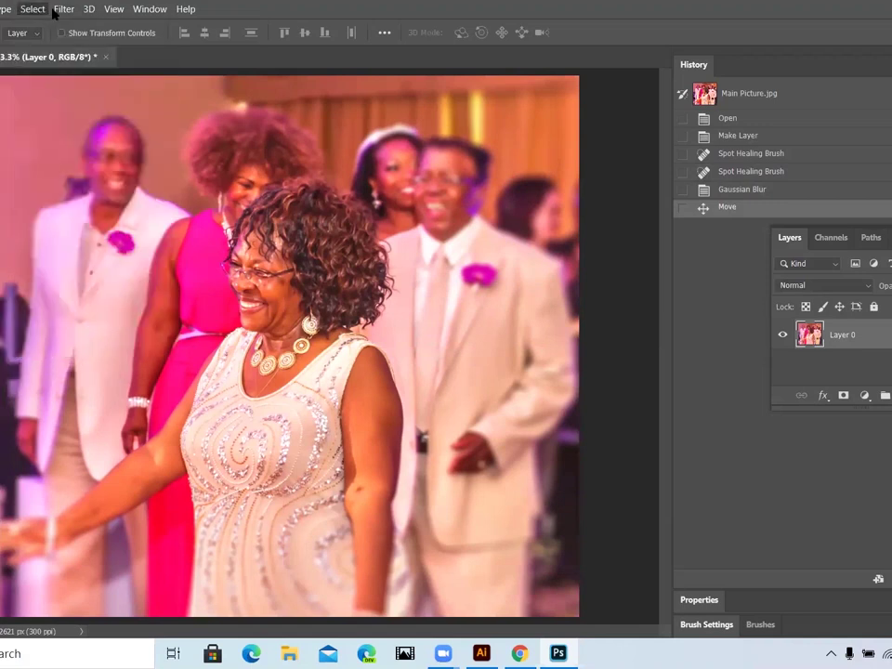
left_click(63, 8)
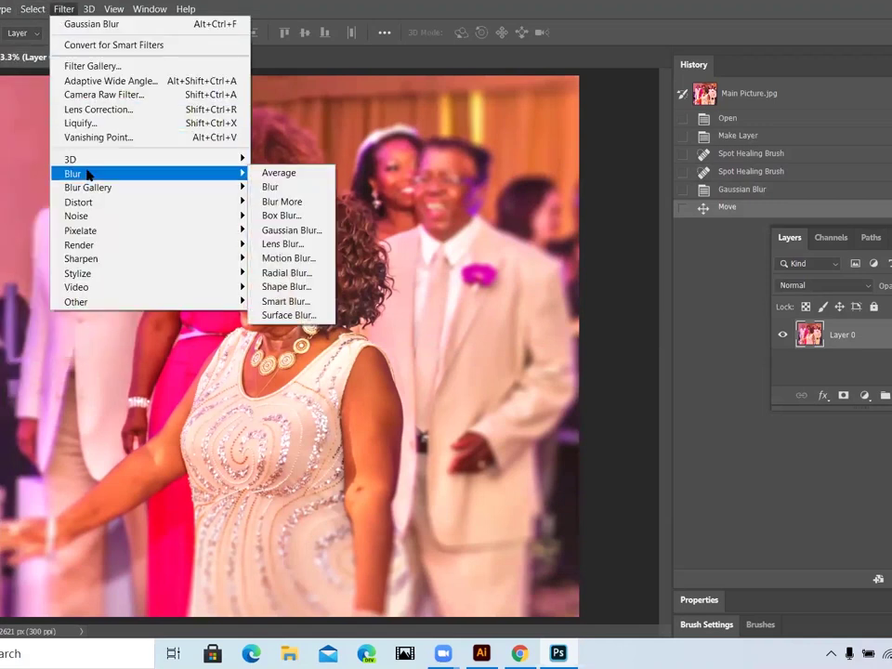
left_click(292, 231)
left_click(149, 201)
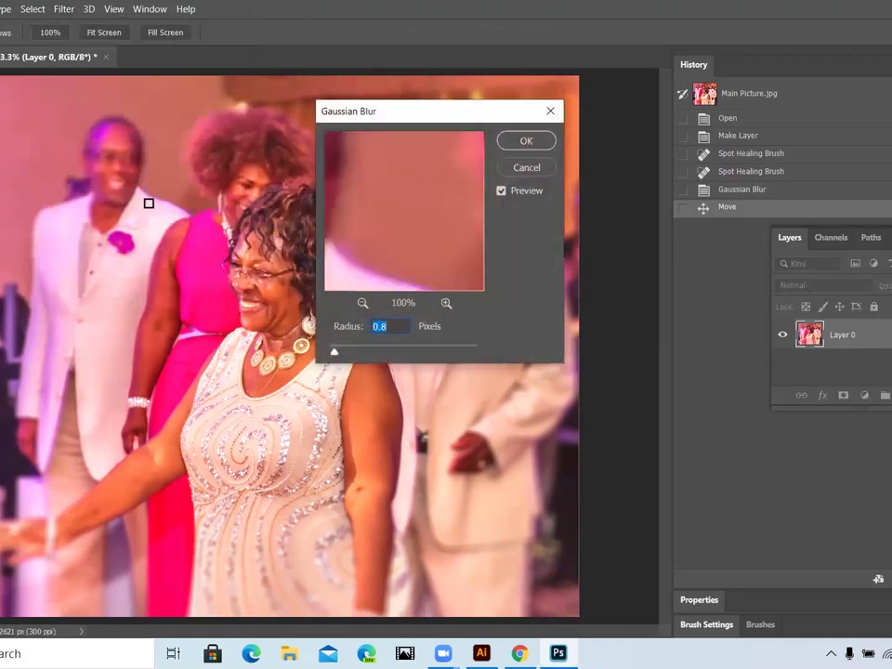
left_click(135, 215)
left_click(142, 242)
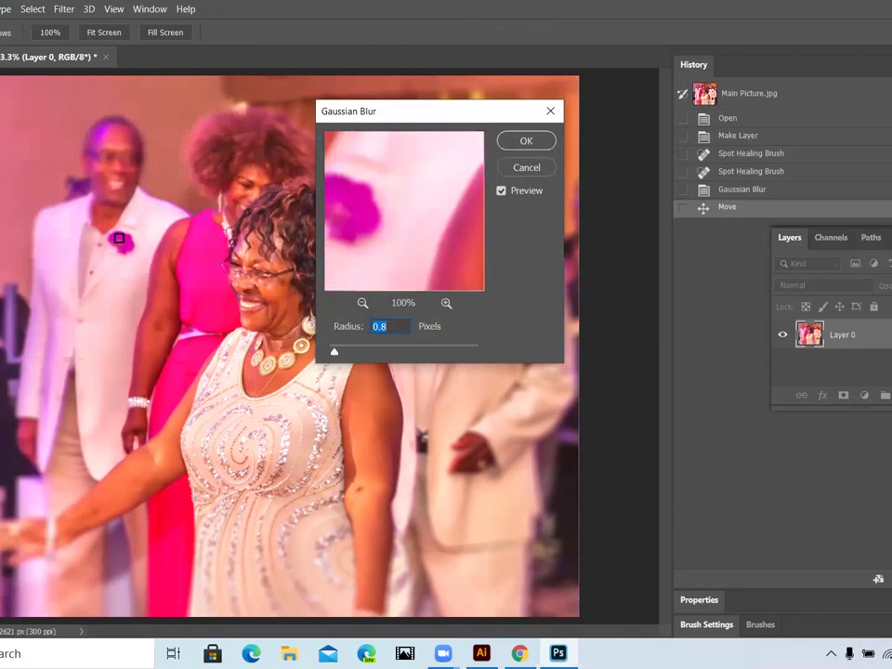
left_click(119, 238)
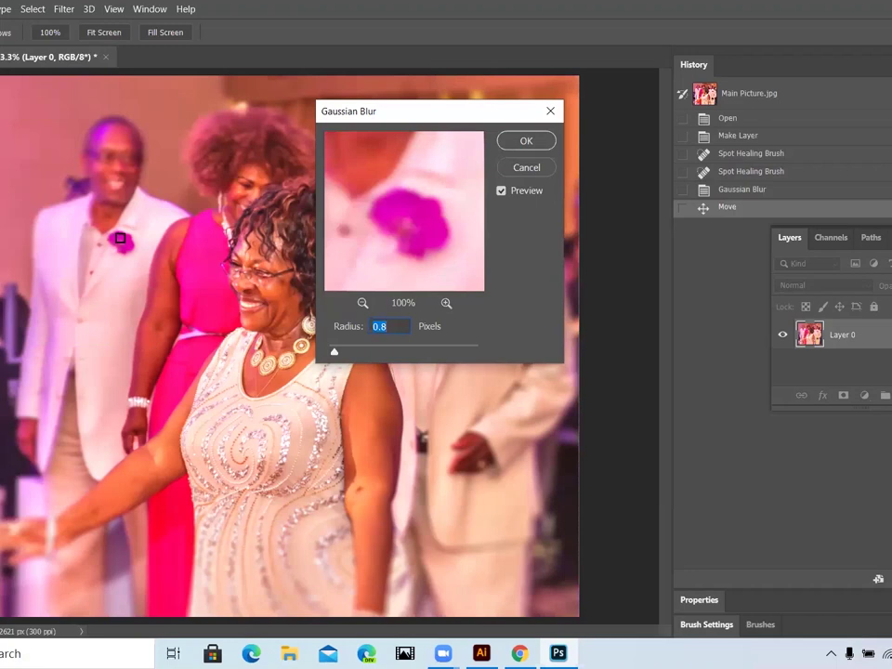
Step: Try Gaussian Blur radii of 0.1 and 1000 pixels, and apply the blur to Layer 0 at 3.7 pixels
mouse_move(334, 351)
left_mouse_down()
mouse_move(404, 370)
mouse_move(329, 352)
left_mouse_up()
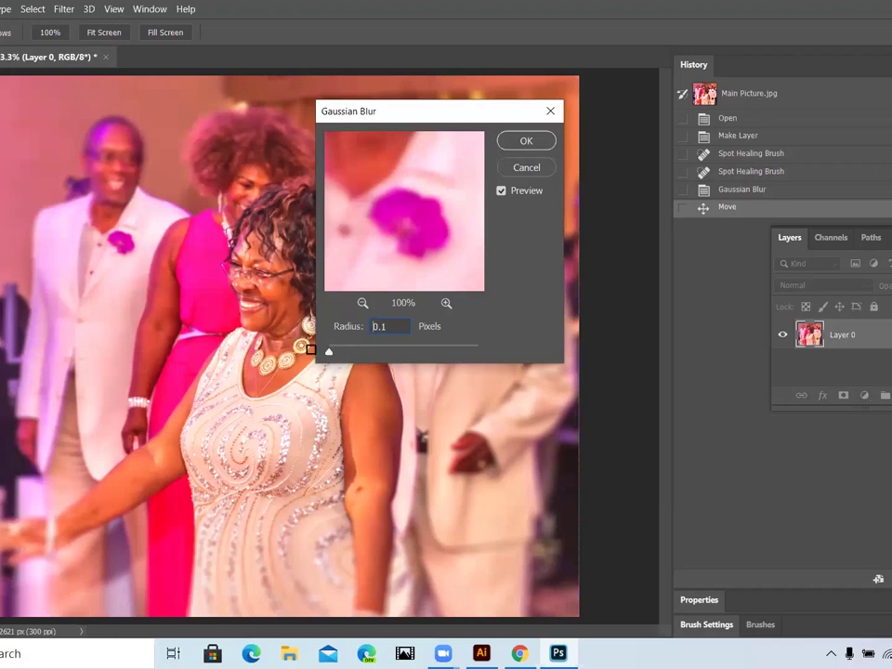
left_click(84, 227)
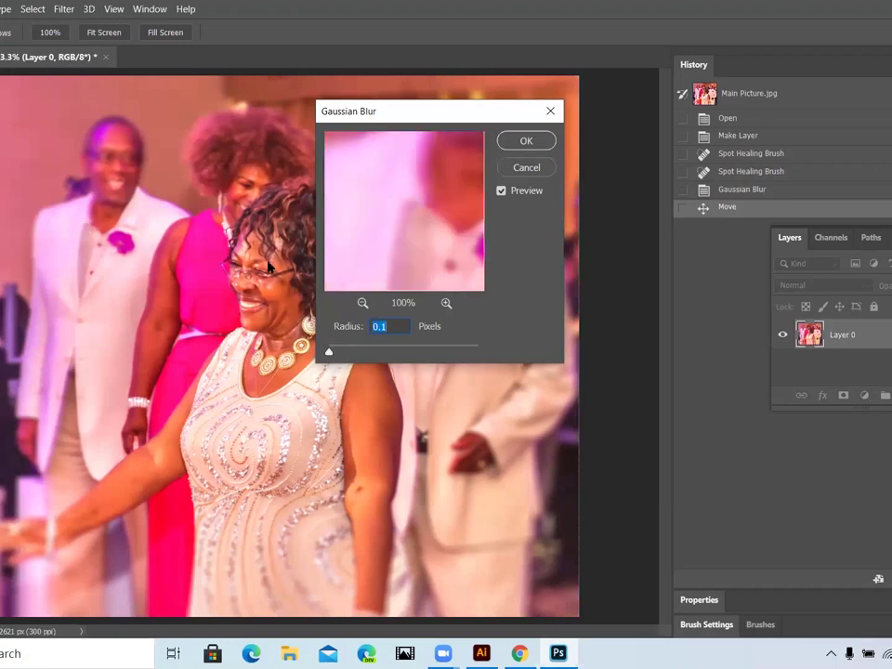
left_click_drag(327, 351, 549, 390)
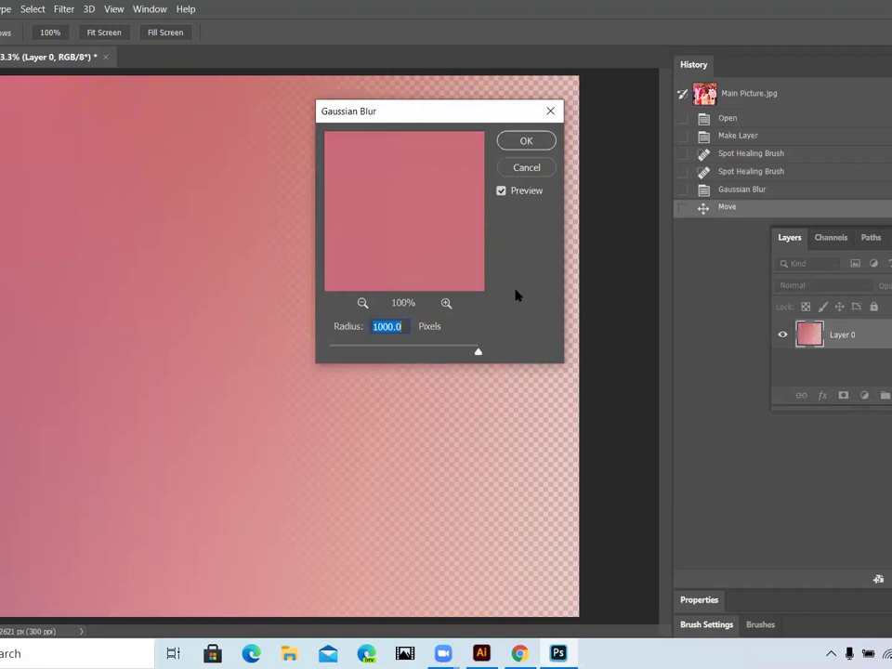
left_click_drag(443, 354, 358, 353)
left_click(527, 141)
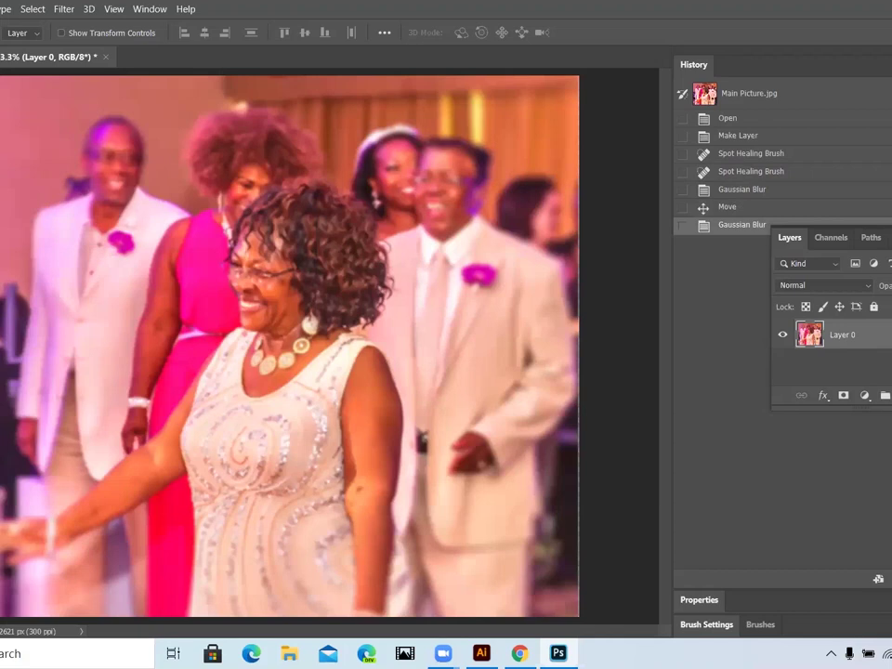
Step: Undo all edits to Main Picture.jpg back to its opened state, including both blurs, the move and the layer conversion
key("ctrl+z")
key("ctrl+z")
key("ctrl+z")
key("ctrl+z")
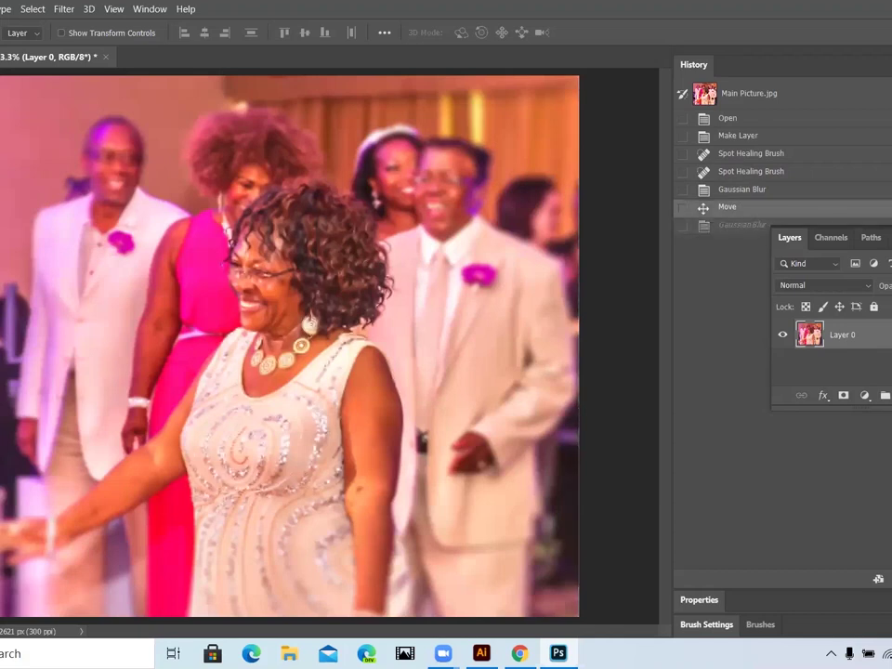
key("ctrl+z")
key("ctrl+z")
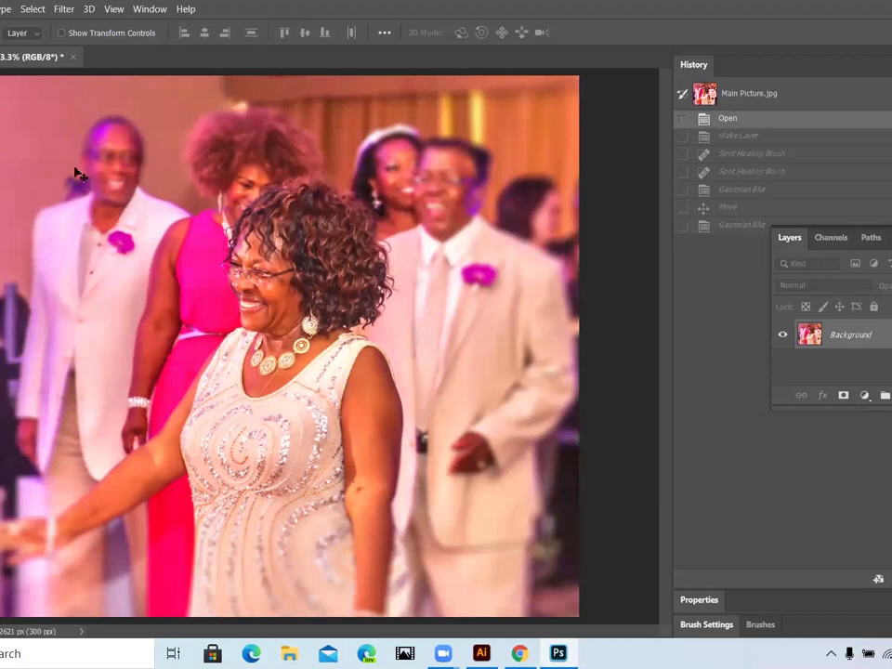
Step: Open Gaussian Blur for the Background layer, set the radius to 0.5 pixels and preview the jacket and face of the man in white
left_click(9, 9)
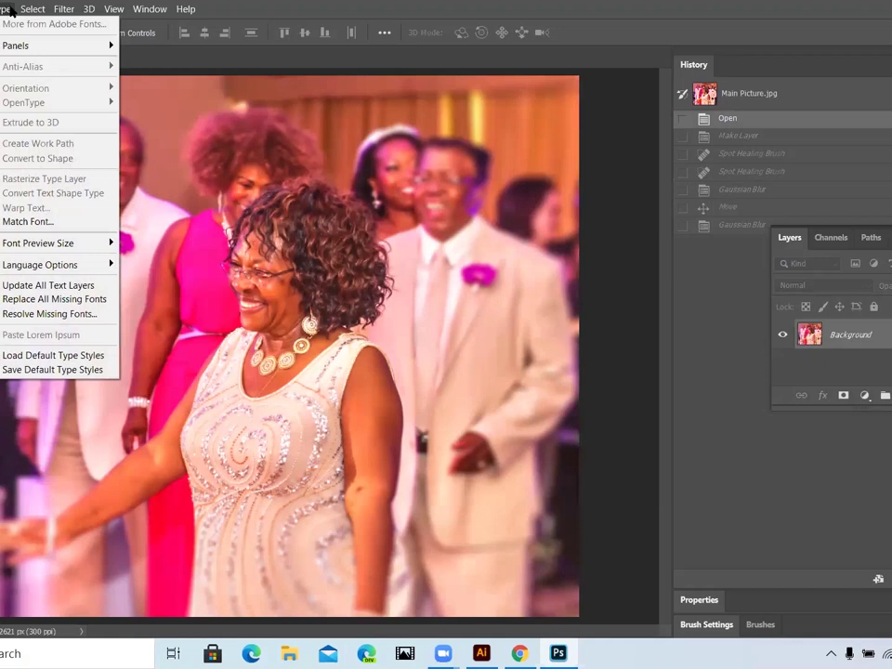
mouse_move(33, 9)
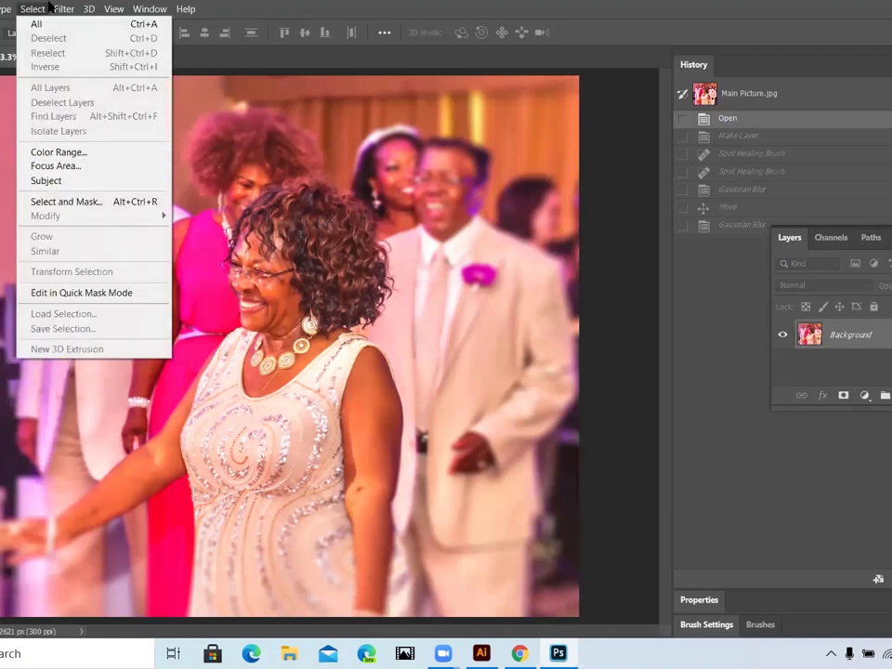
mouse_move(69, 11)
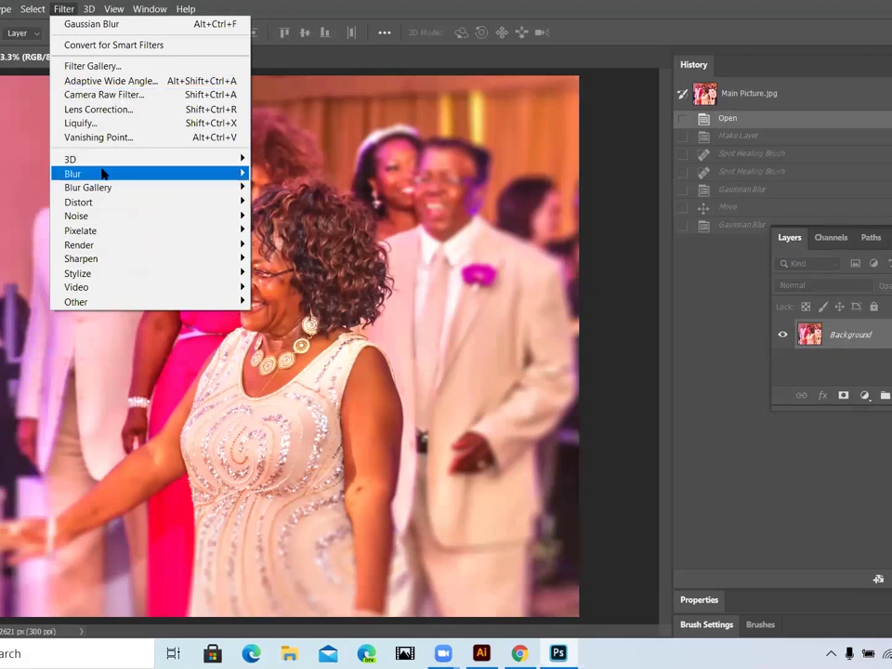
mouse_move(103, 174)
left_click(275, 229)
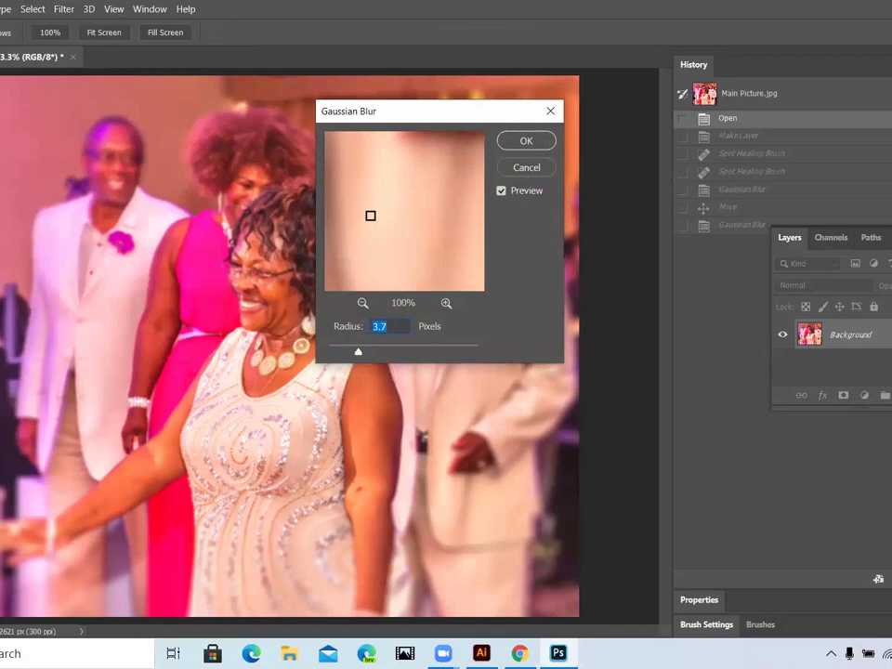
left_click_drag(354, 351, 331, 356)
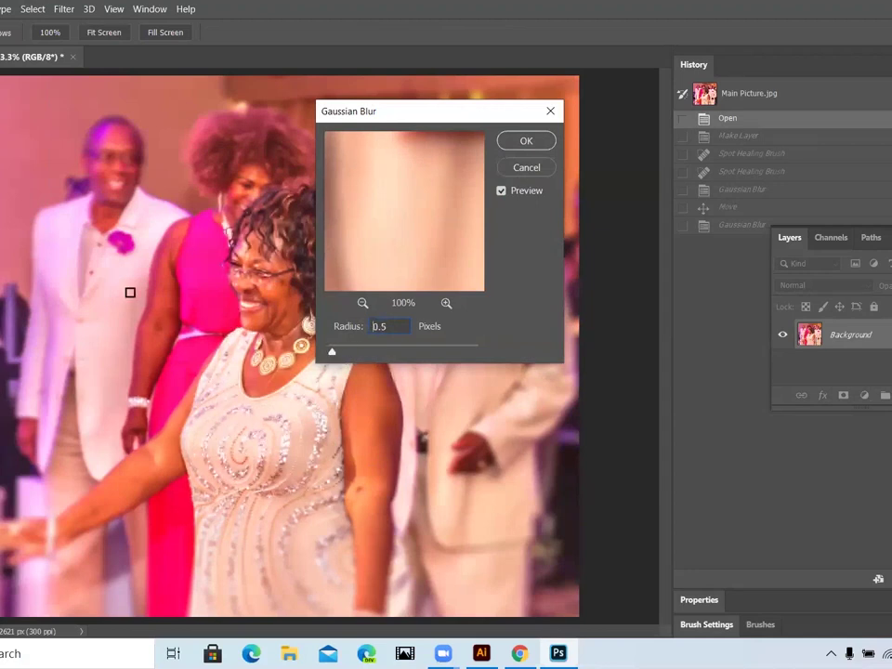
left_click(102, 235)
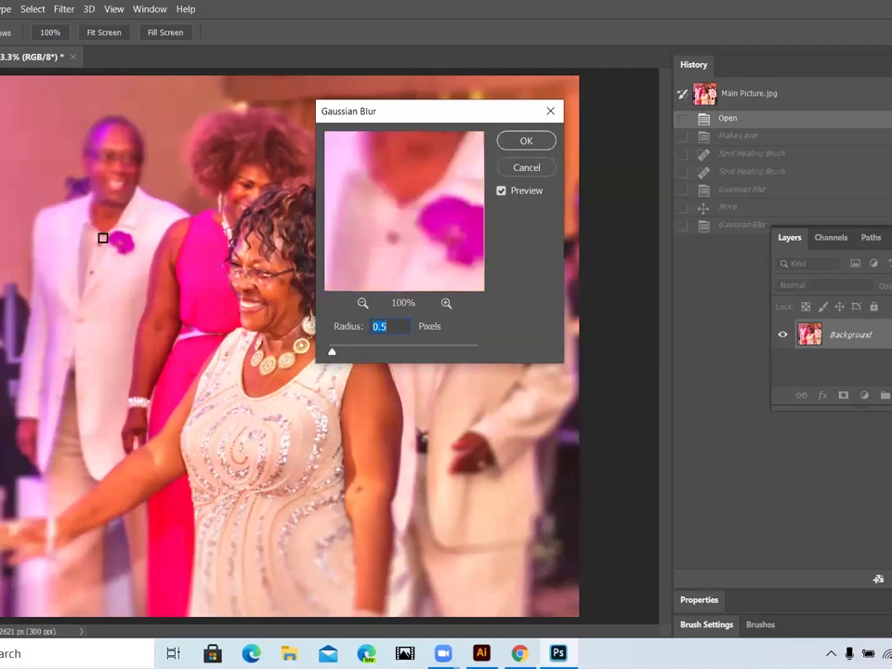
left_click(103, 179)
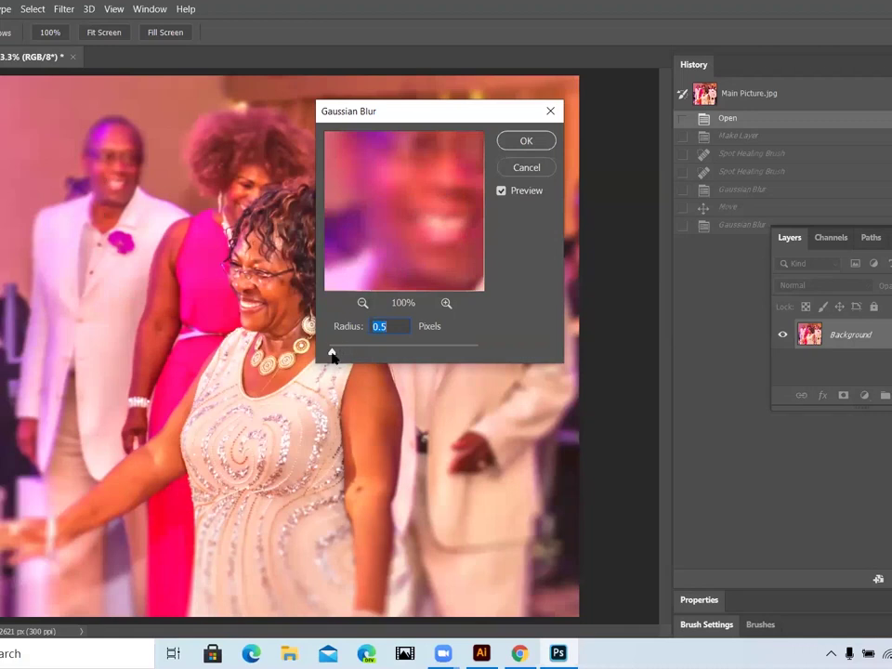
Step: Try a 4.8-pixel blur radius, set the radius to 0.1 pixels and turn off the image preview
left_click_drag(332, 356, 371, 363)
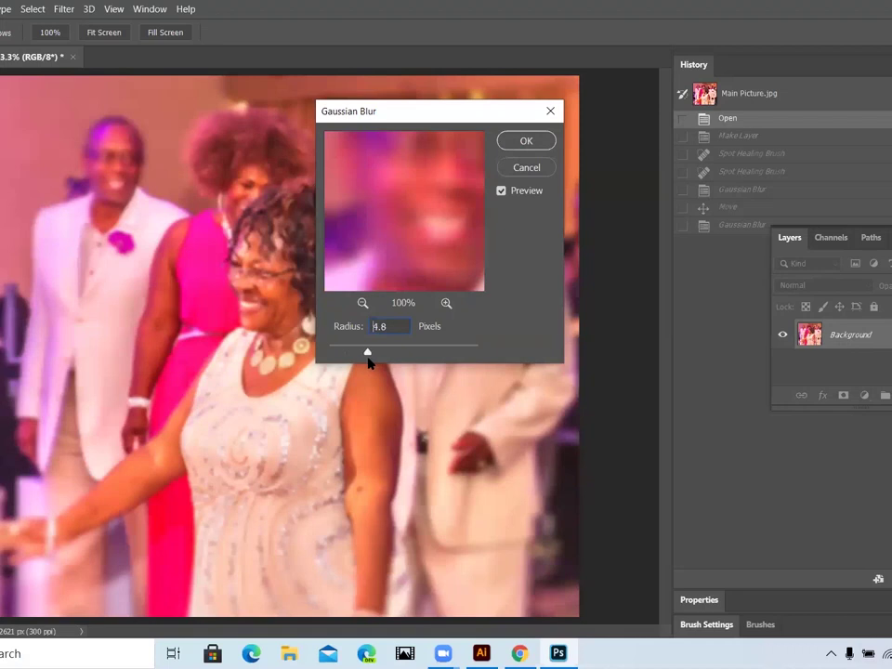
left_click_drag(368, 362, 323, 359)
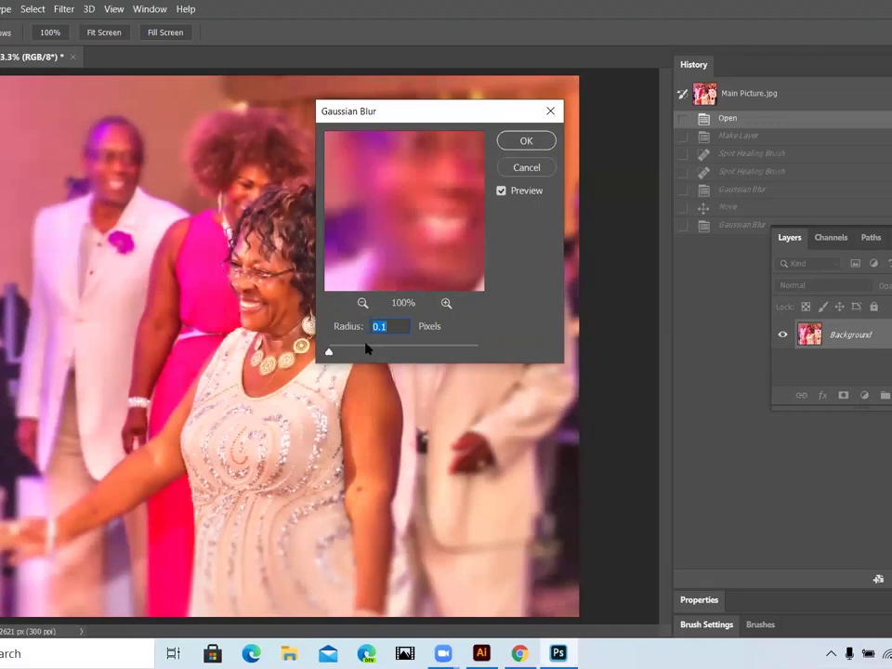
left_click(501, 192)
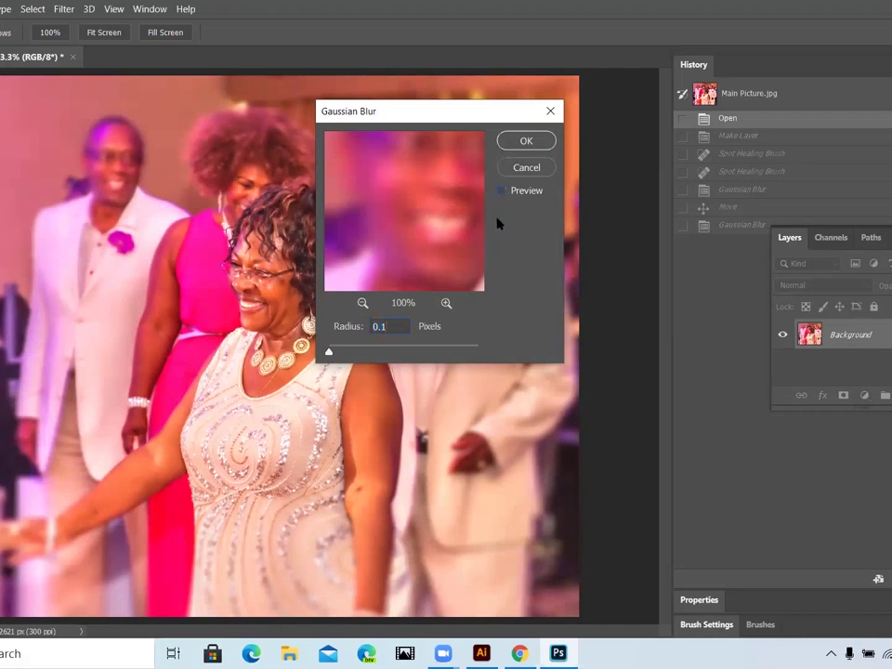
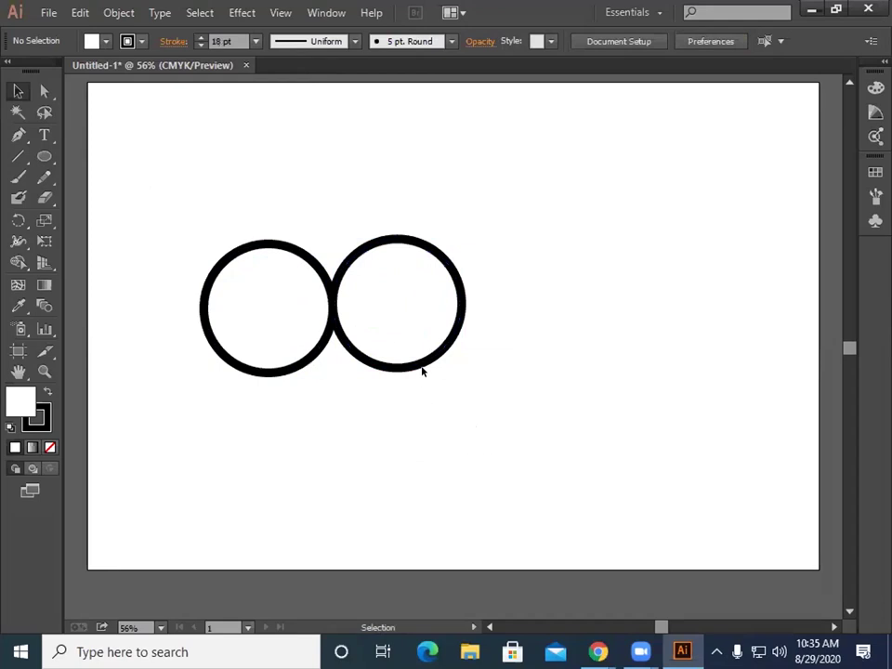
Step: Switch to Illustrator and nudge the right-hand 18 pt stroked circle slightly left, further over the left circle
left_click(423, 360)
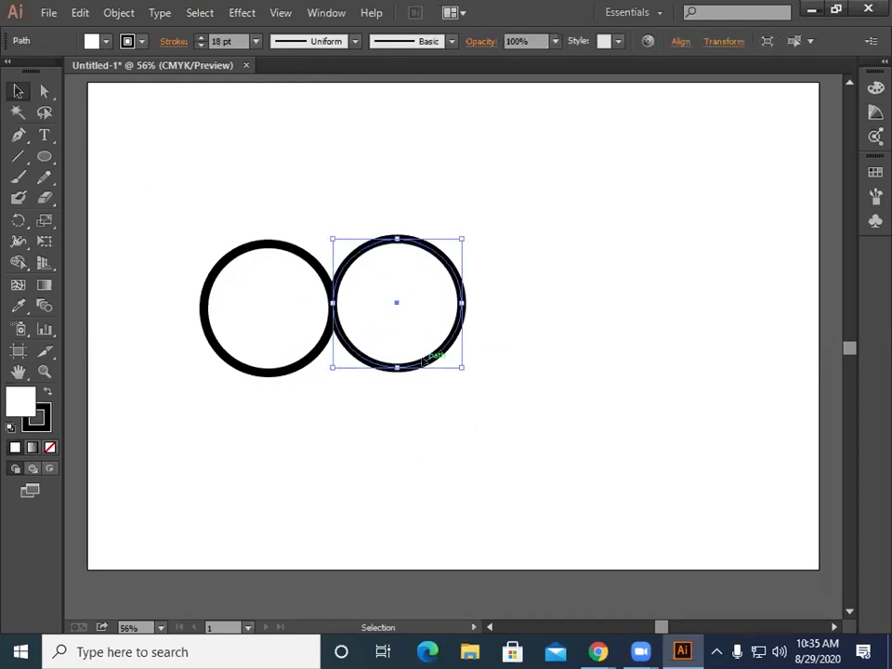
key("Left")
key("Left")
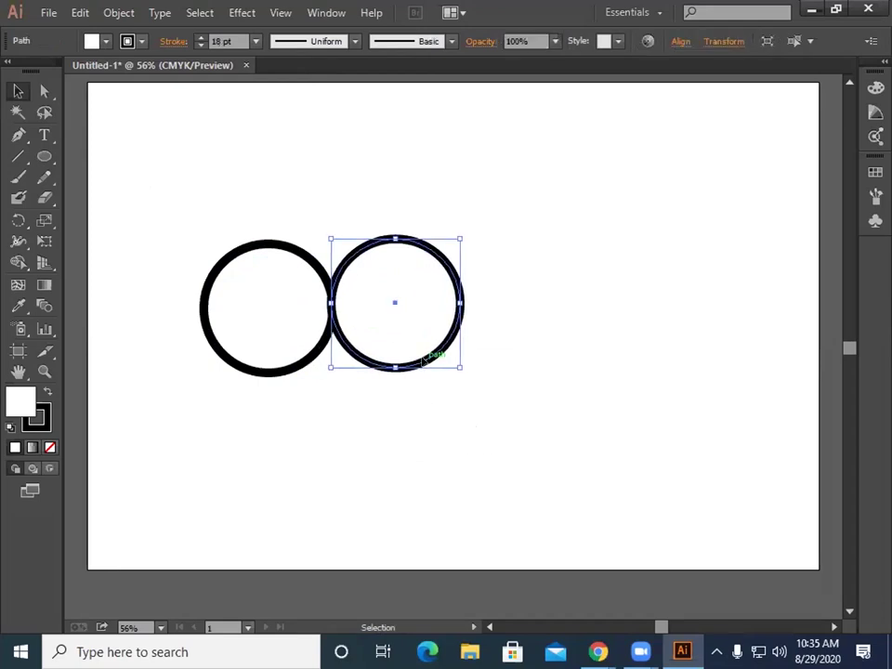
Step: Nudge the right-hand circle slightly right and down until it sits level with the left circle, touching its edge
key("Right")
key("Right")
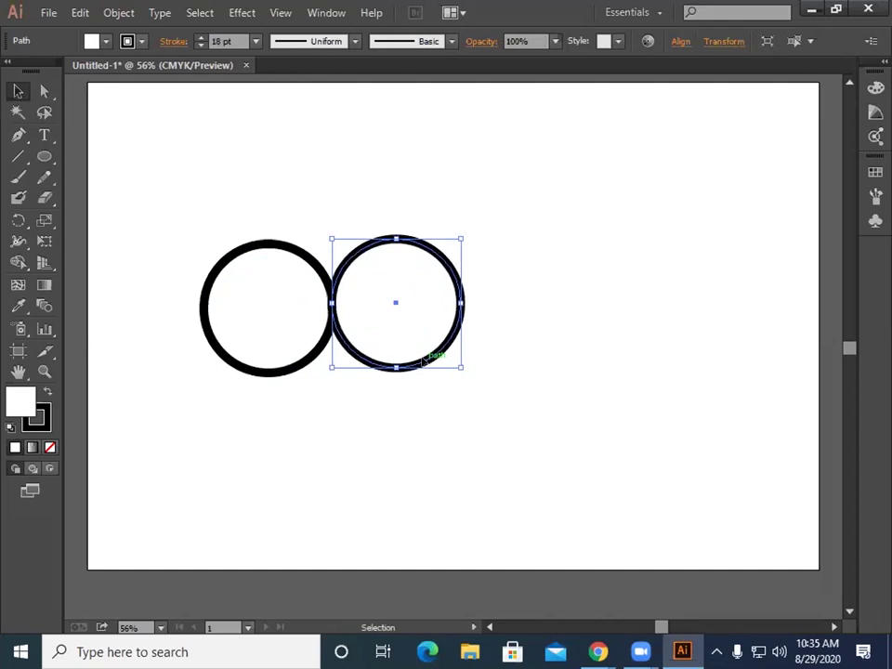
key("Down")
key("Down")
key("Down")
key("Down")
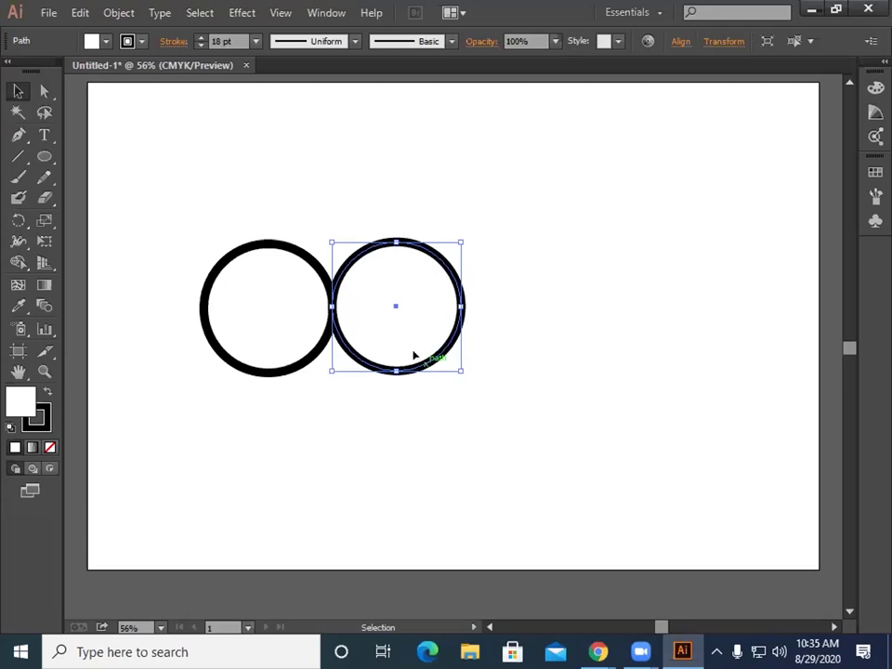
left_click(225, 418)
left_click_drag(135, 209, 608, 445)
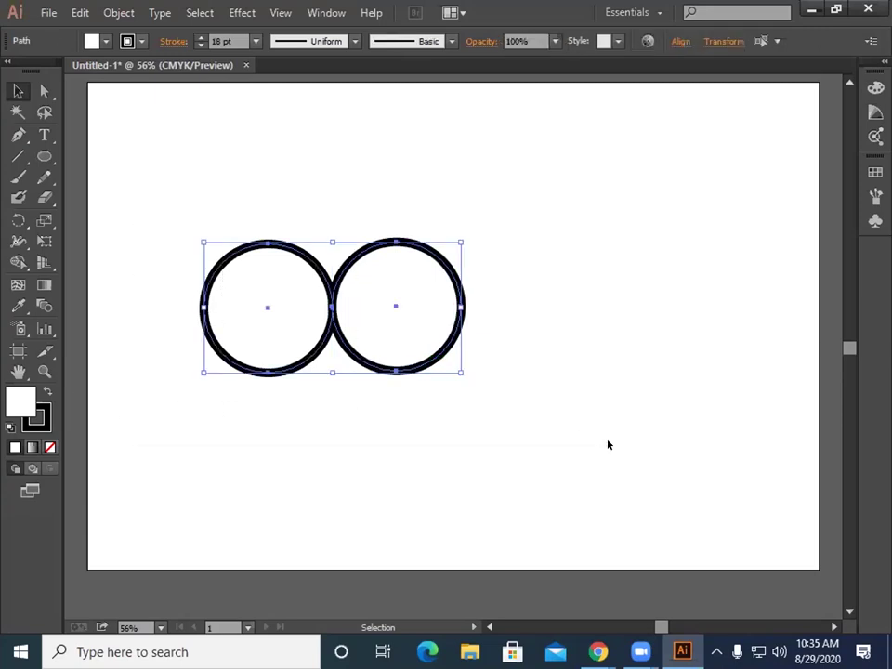
left_click(608, 445)
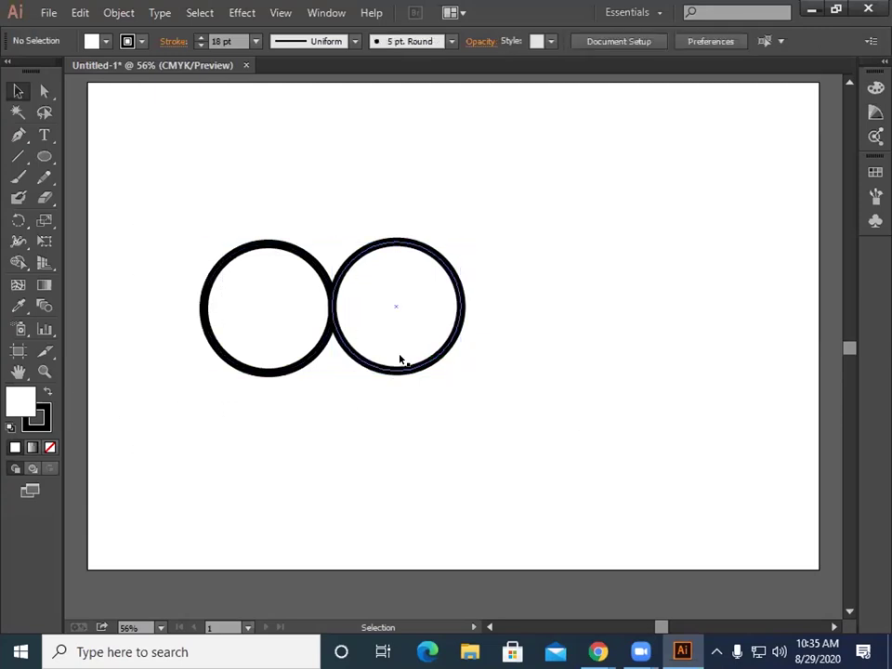
left_click(407, 370)
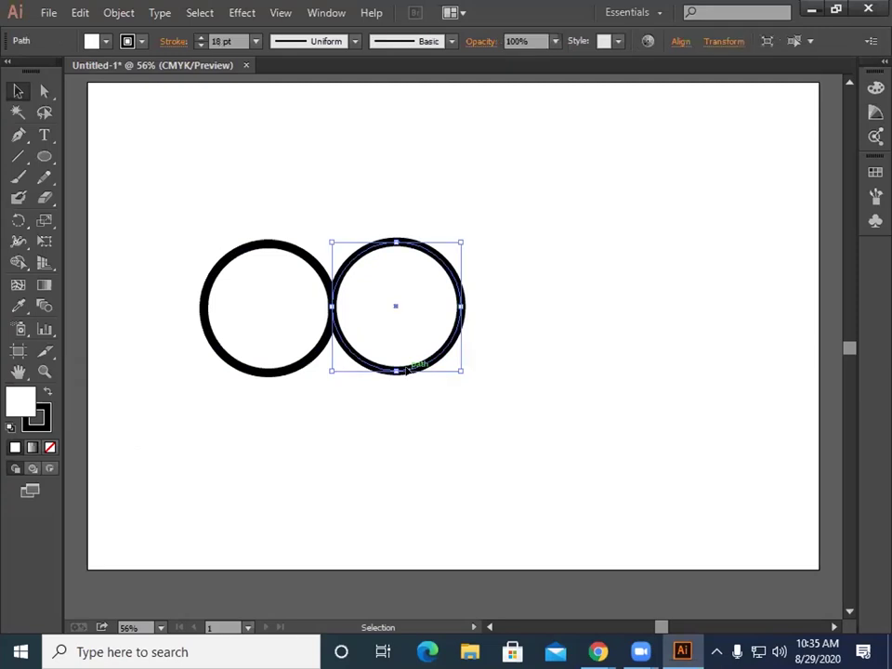
left_click(404, 436)
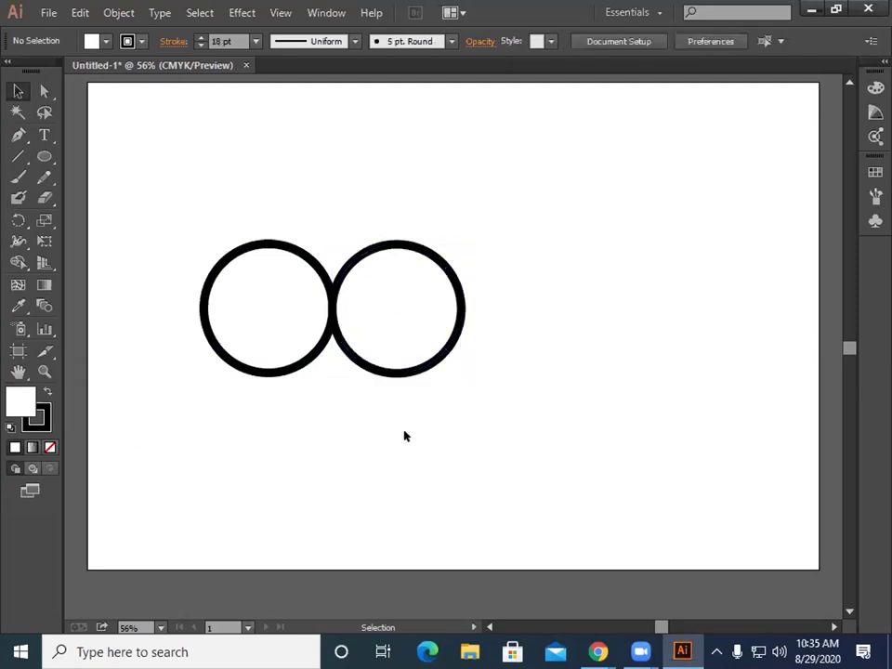
Step: Duplicate both circles to the right and nudge the copies to form an even row of four touching circles
left_click_drag(209, 214, 391, 382)
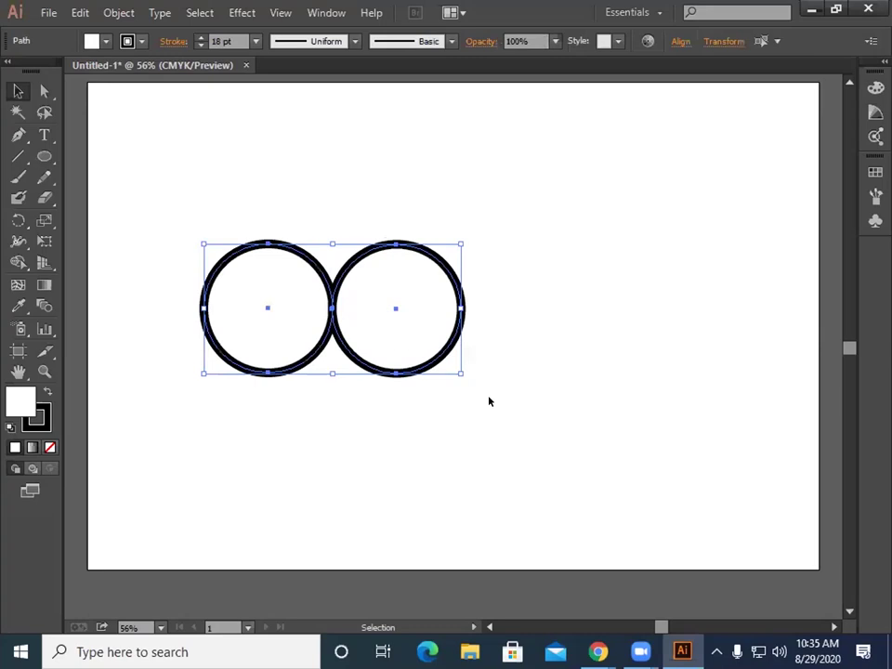
left_click(552, 415)
left_click_drag(171, 219, 507, 412)
left_click_drag(356, 364, 613, 358)
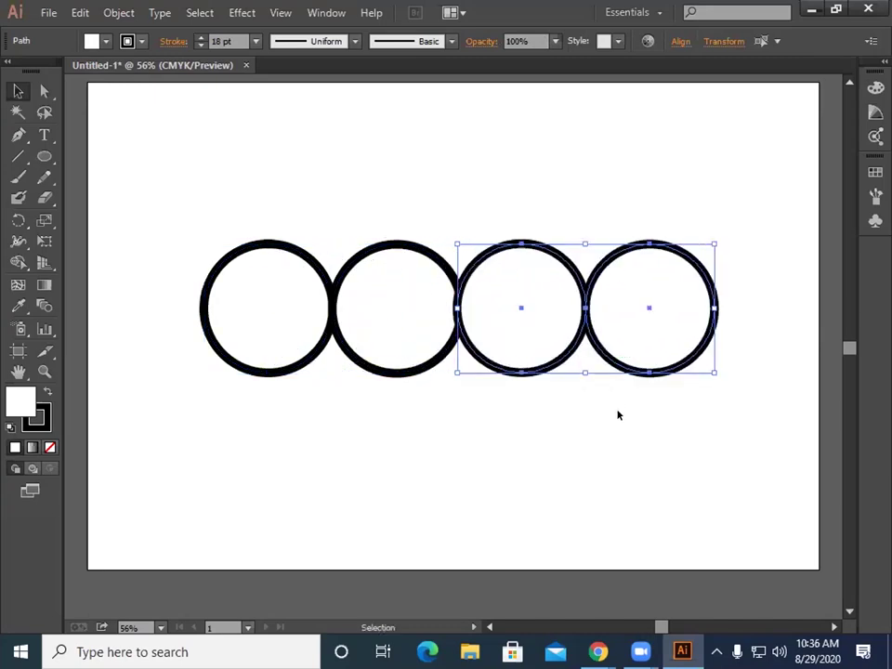
key("shift+Right")
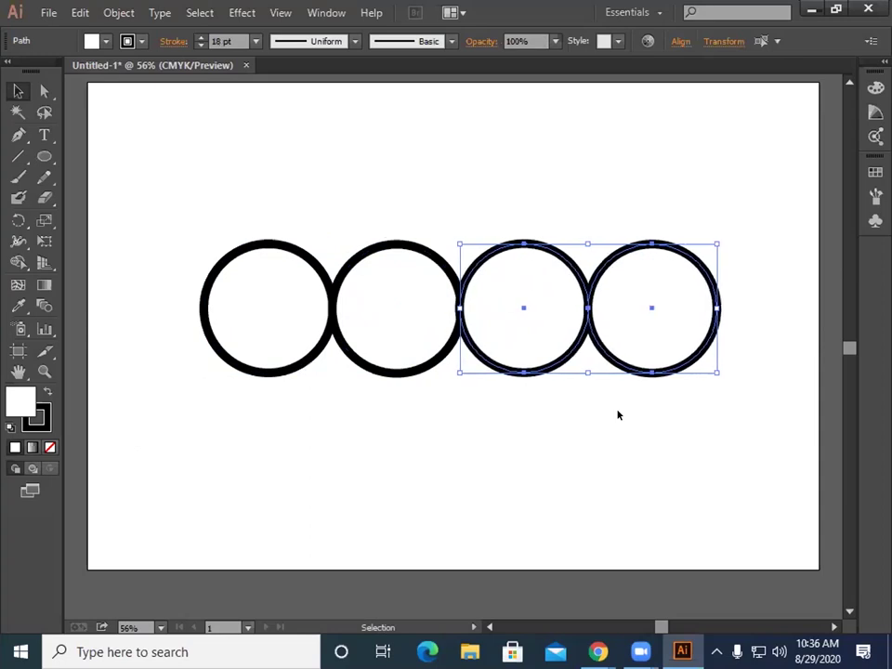
left_click(616, 437)
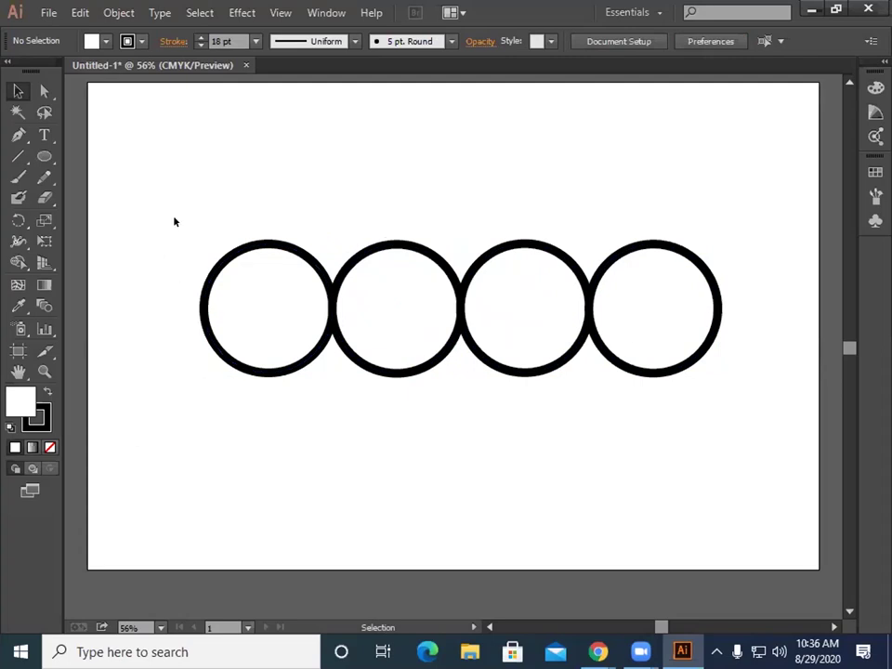
Step: Expand all four 18 pt stroked circles into filled shapes
left_click_drag(182, 199, 717, 392)
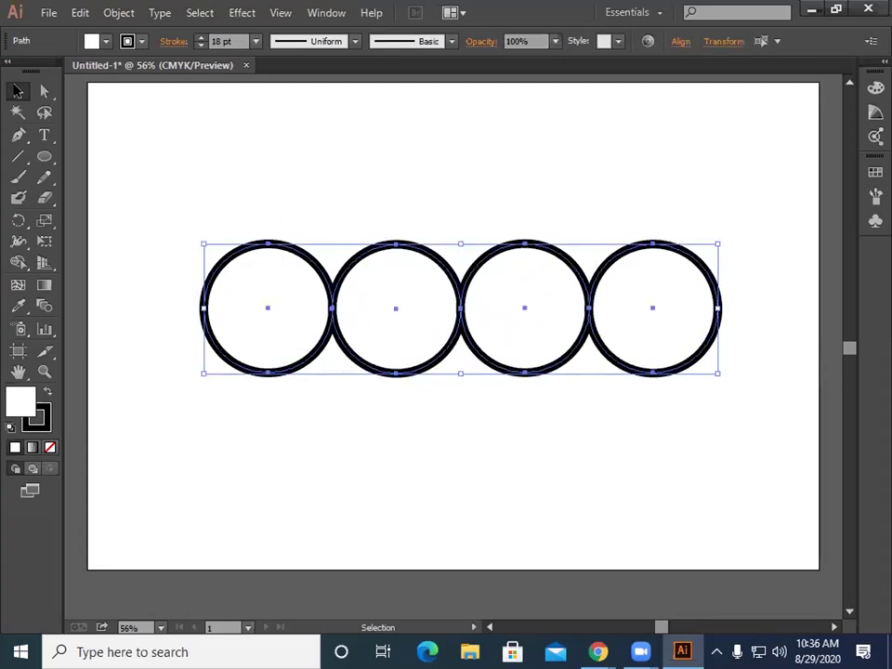
left_click(119, 15)
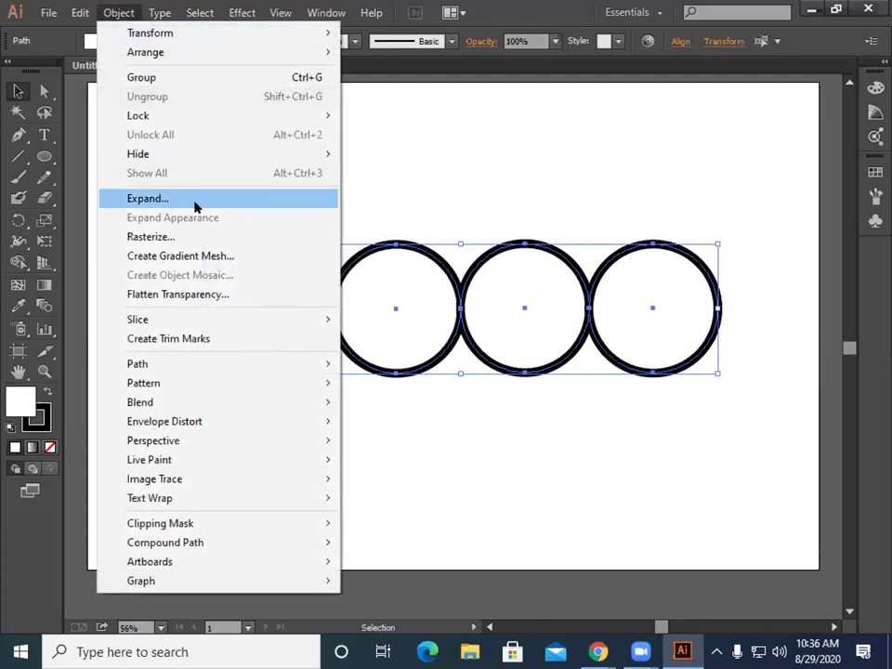
left_click(193, 203)
left_click(390, 422)
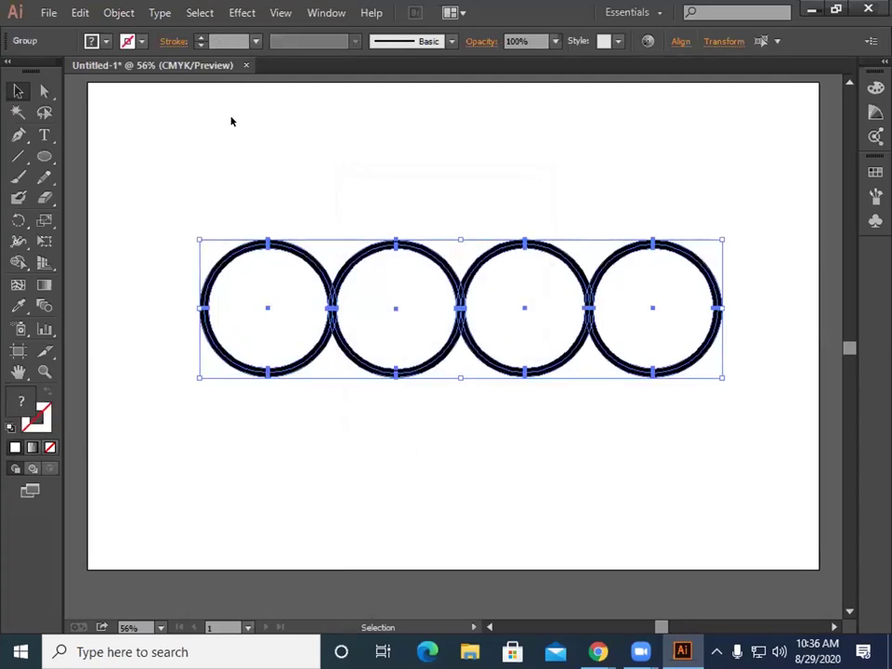
Step: Split the expanded rings into separate pieces where they overlap, using the Pathfinder Divide operation
left_click(326, 12)
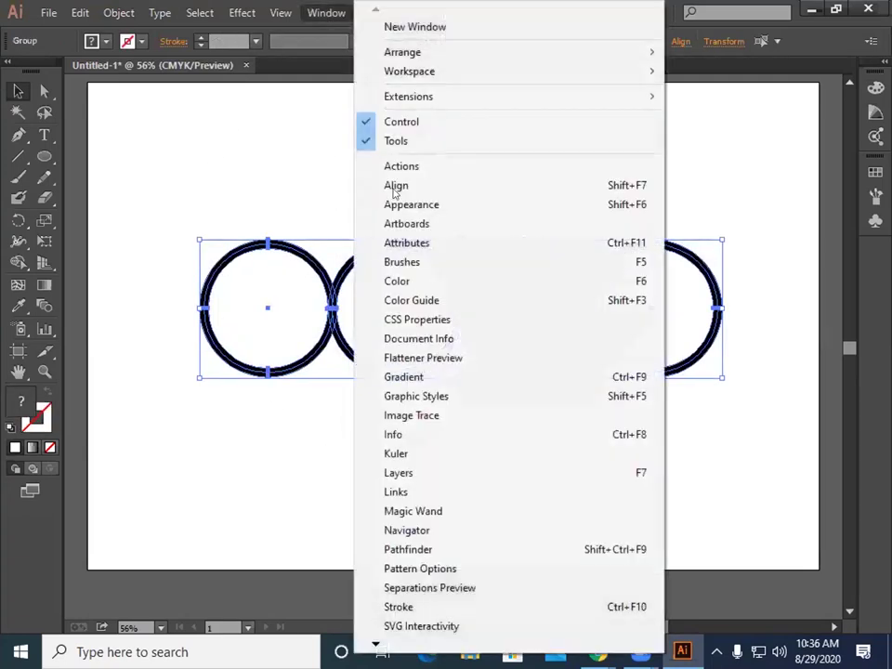
left_click(447, 550)
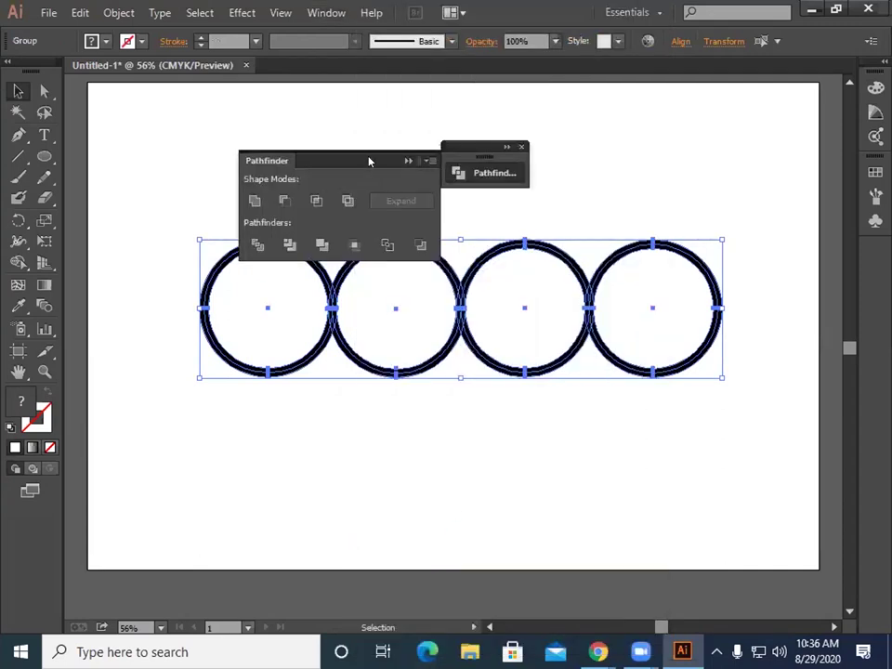
left_click_drag(369, 162, 368, 117)
left_click(257, 199)
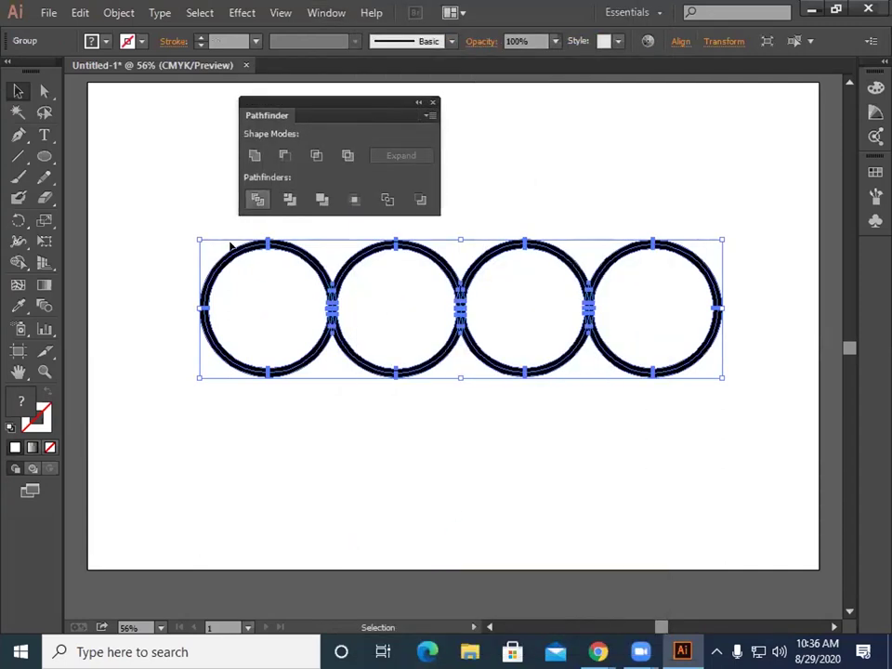
Step: Ungroup the divided ring pieces and deselect them
right_click(185, 253)
left_click(233, 354)
left_click(183, 424)
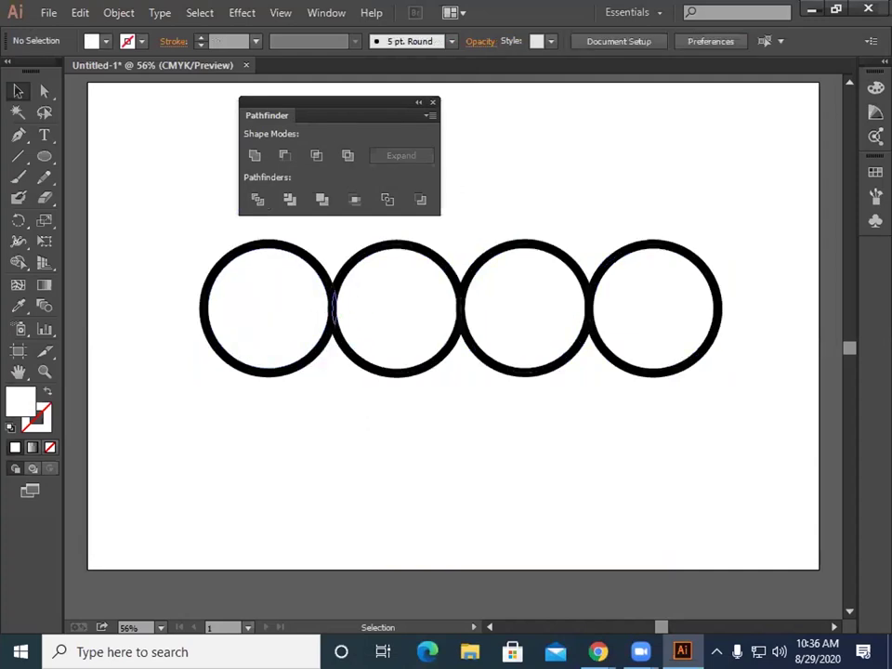
key("a")
key("ctrl+plus")
key("ctrl+plus")
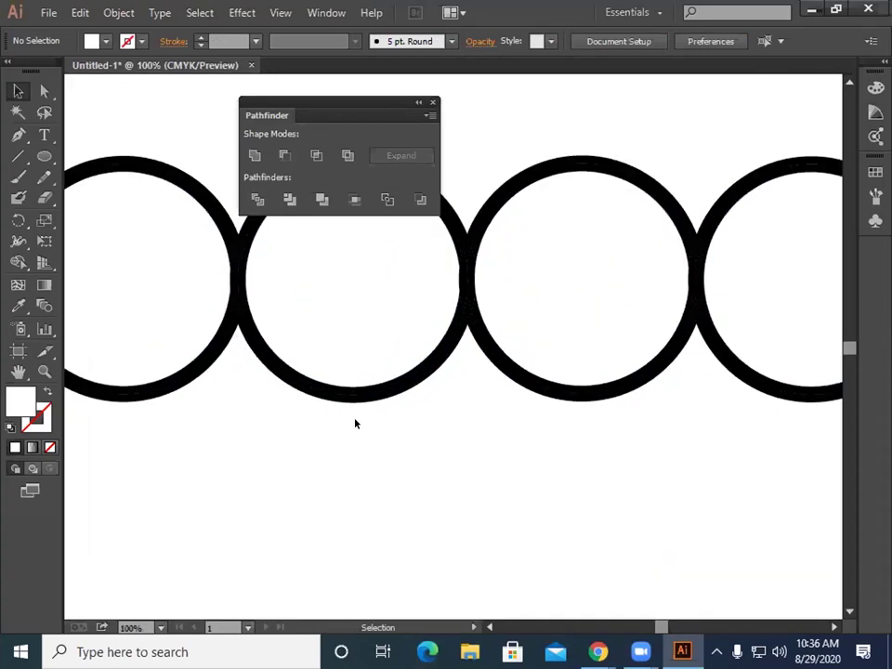
Step: Try moving the first circle's white fill and a piece of its black ring away, undoing each move
scroll(191, 292, "up", 1)
left_click_drag(237, 311, 388, 393)
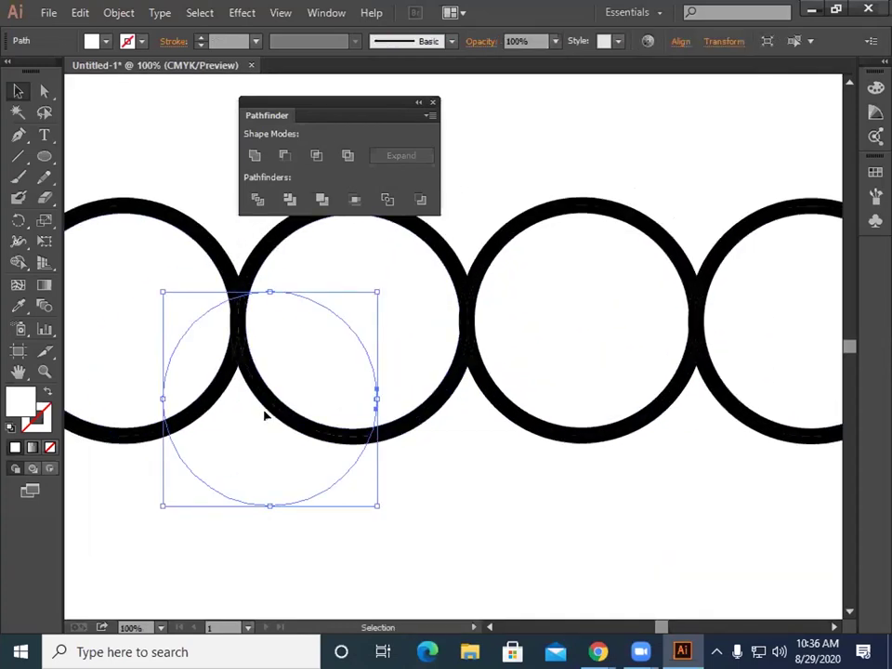
key("ctrl+z")
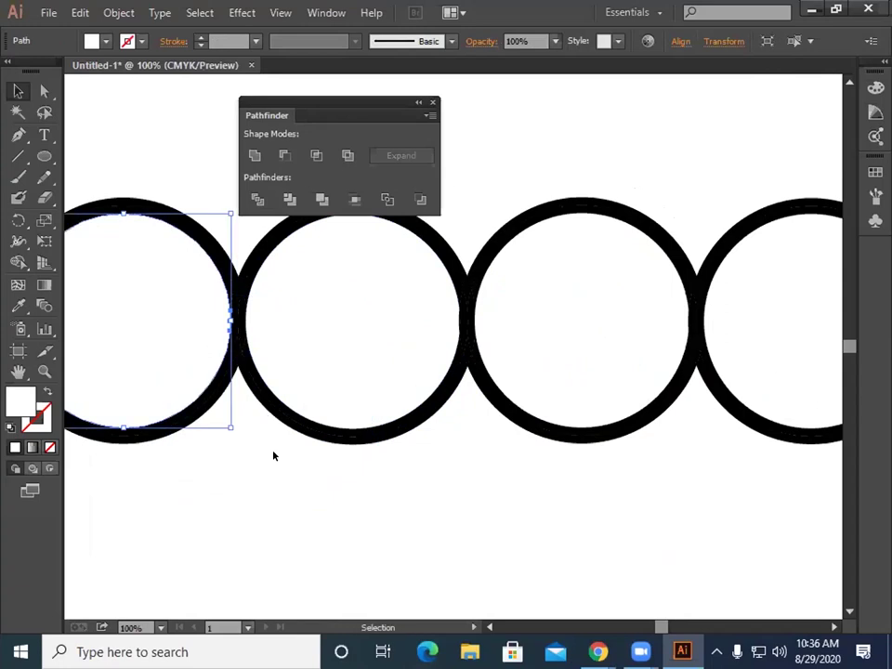
left_click(272, 455)
left_click_drag(225, 376, 296, 500)
key("ctrl+z")
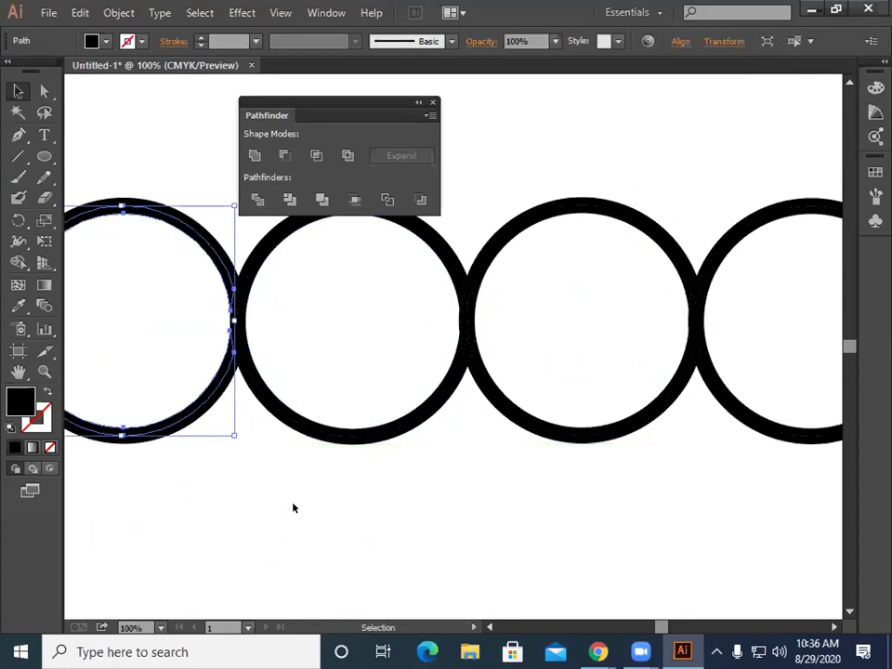
Step: Select the first two circles and examine their divided outlines and the overlap between them up close
left_click(213, 444)
left_click_drag(217, 213, 296, 400)
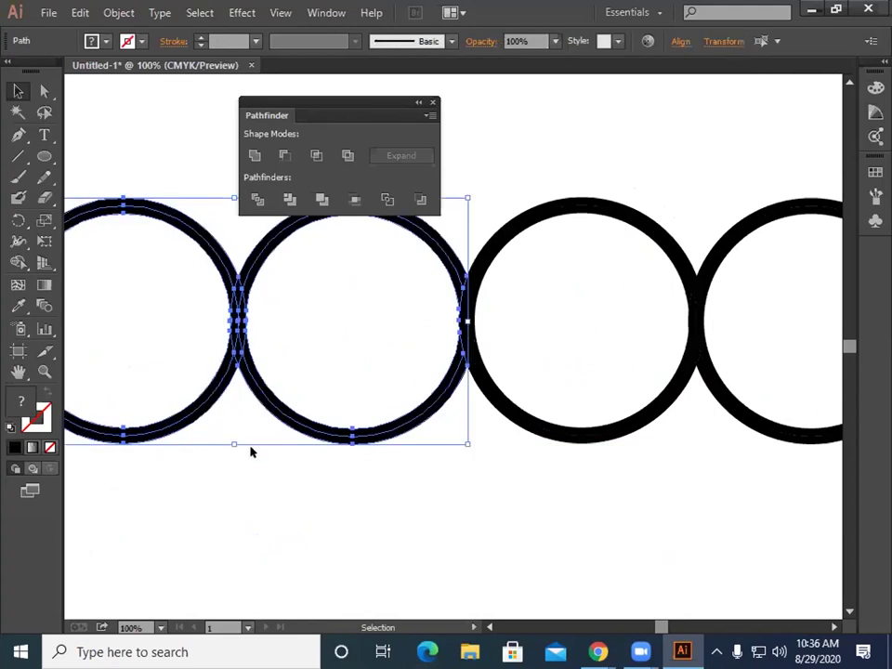
key("ctrl+equal")
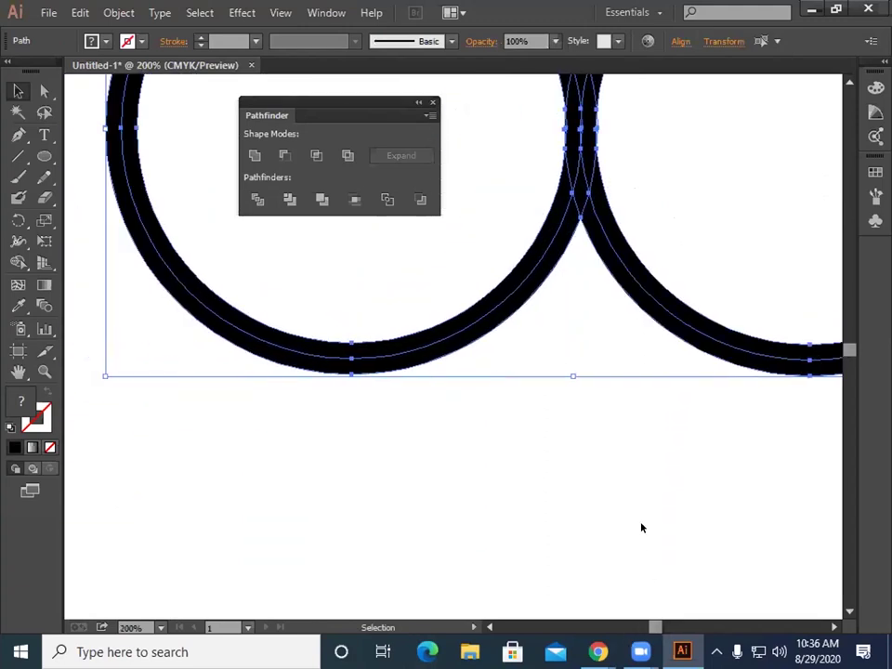
scroll(641, 528, "up", 5)
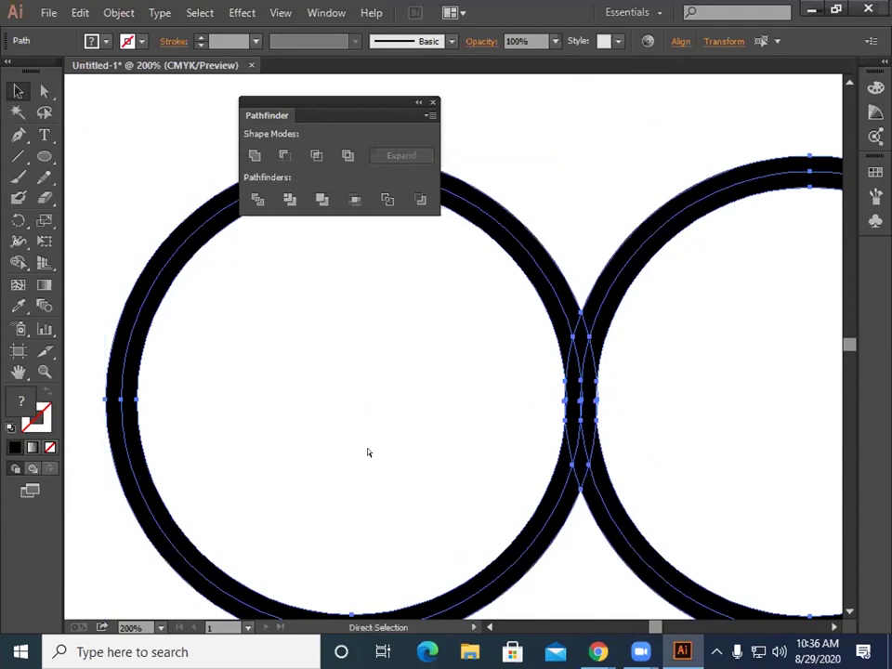
key("ctrl+minus")
key("ctrl+minus")
key("ctrl+minus")
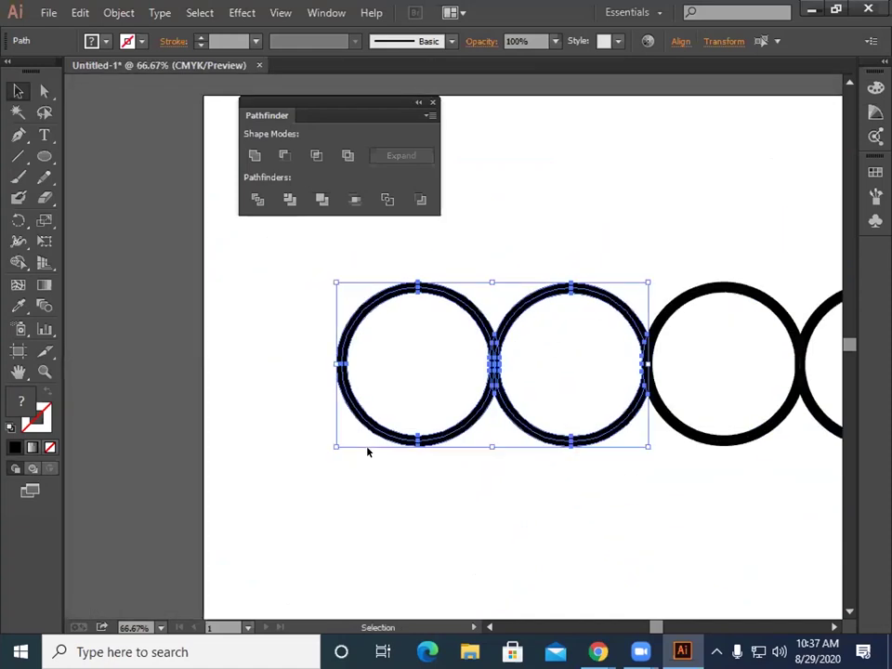
Step: Undo the earlier splitting and expansion of the circles, back to plain paths with 18 pt strokes
left_click(367, 451)
key("ctrl+a")
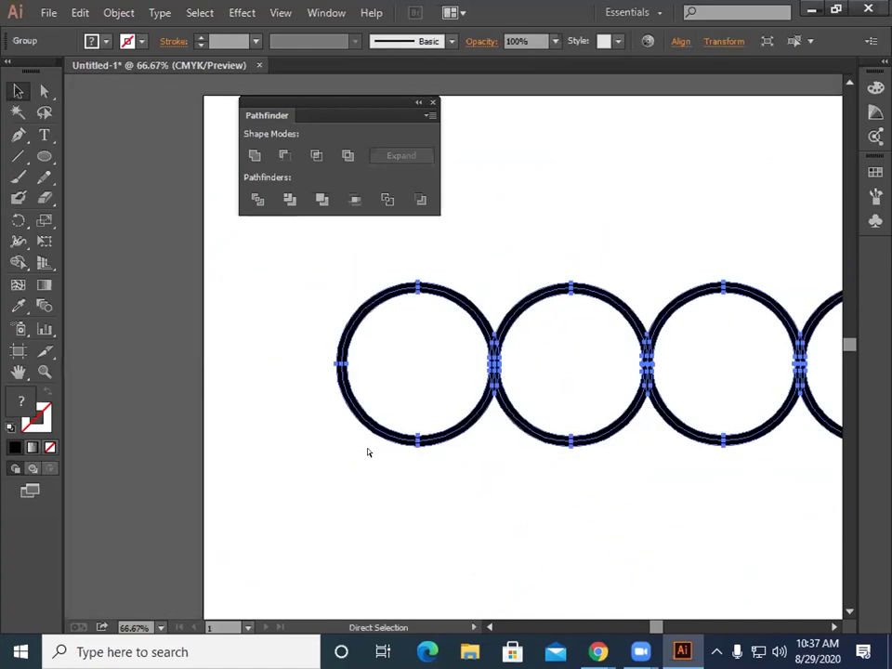
key("ctrl+shift+g")
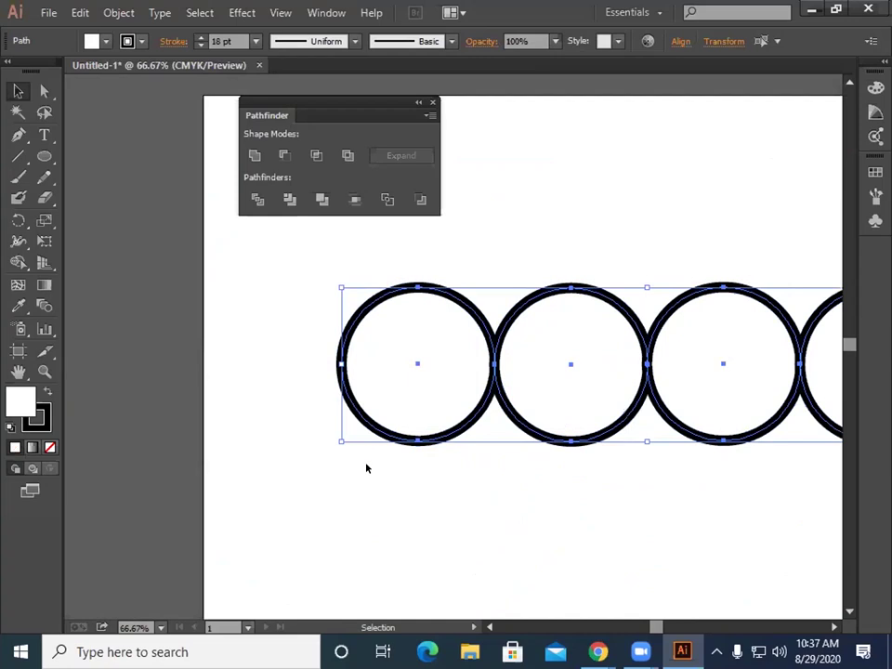
Step: Expand the fill and stroke of all the circles in the row into separate shapes
left_click(121, 11)
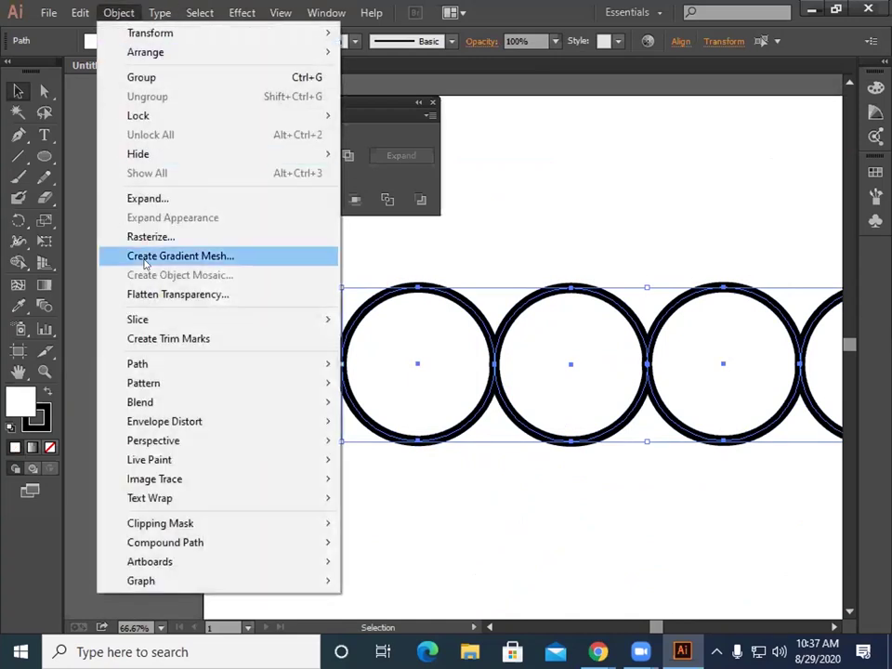
left_click(170, 198)
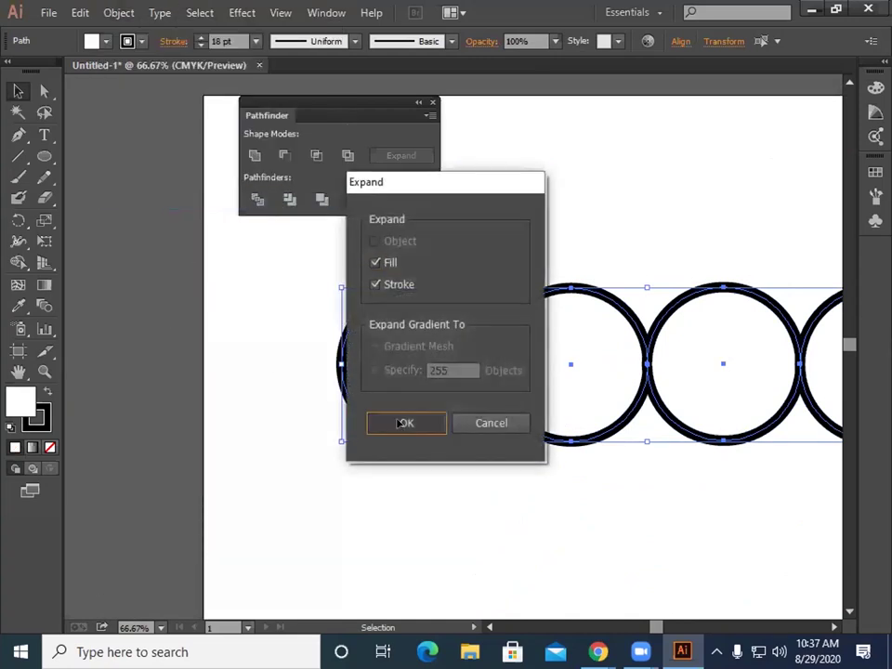
left_click(406, 420)
left_click(338, 532)
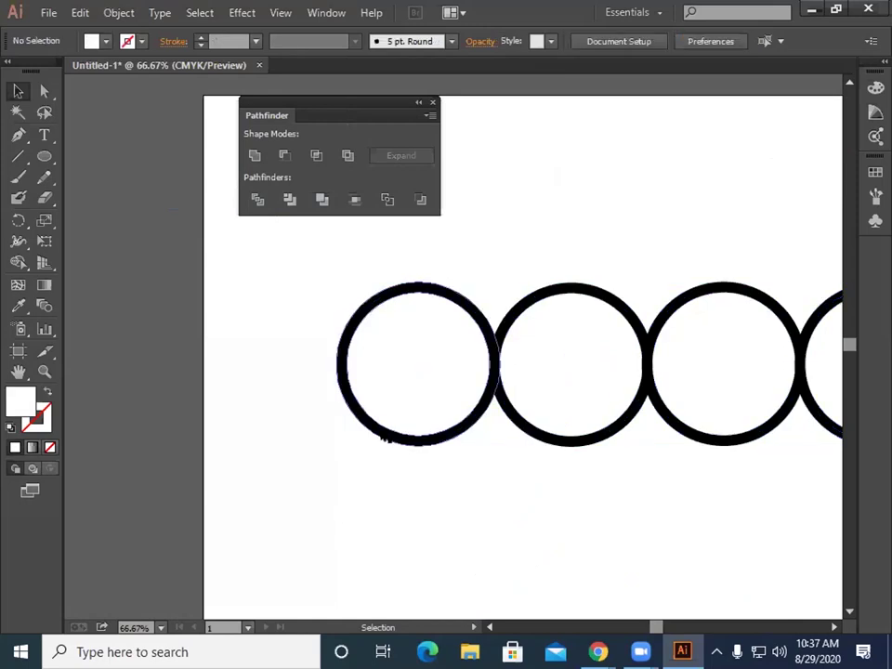
Step: Ungroup the expanded fill and ring shapes of the first two circles
left_click_drag(265, 289, 603, 481)
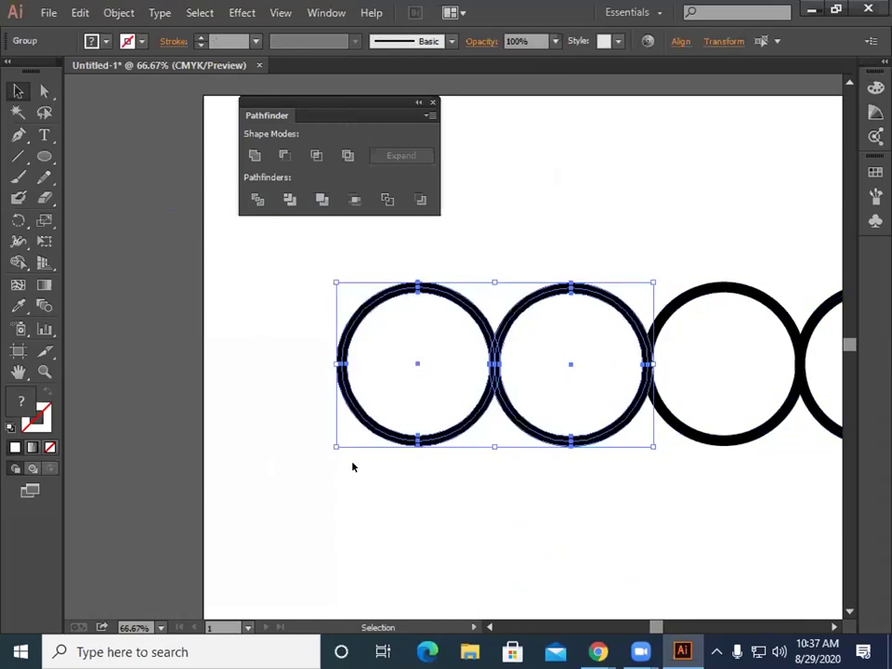
right_click(320, 408)
left_click(410, 507)
left_click(321, 500)
left_click_drag(286, 308, 629, 525)
left_click(509, 529)
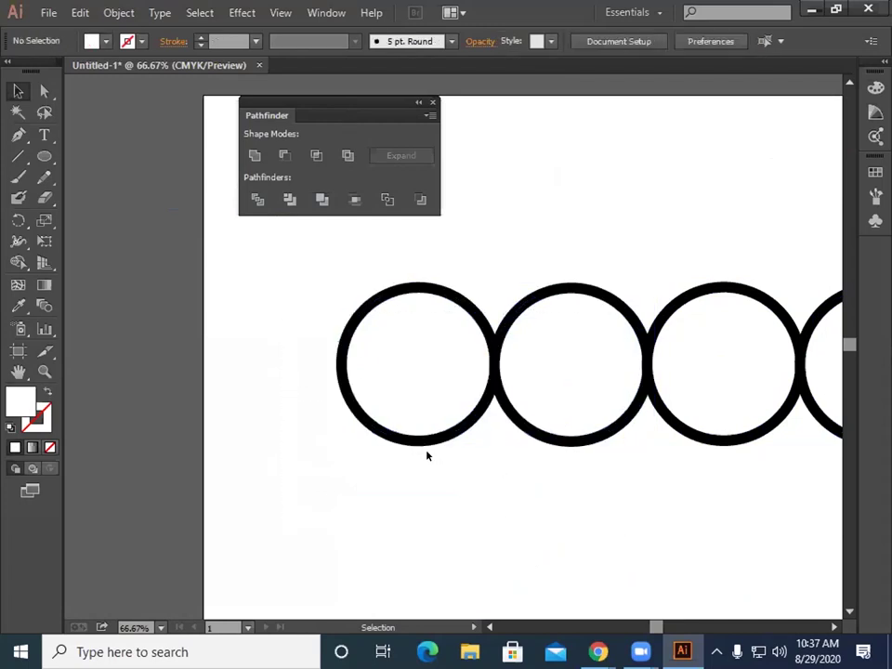
left_click(430, 442)
left_click(342, 479)
Step: Apply Offset Path with its preset values to the shapes of the first two circles
left_click_drag(290, 265, 615, 457)
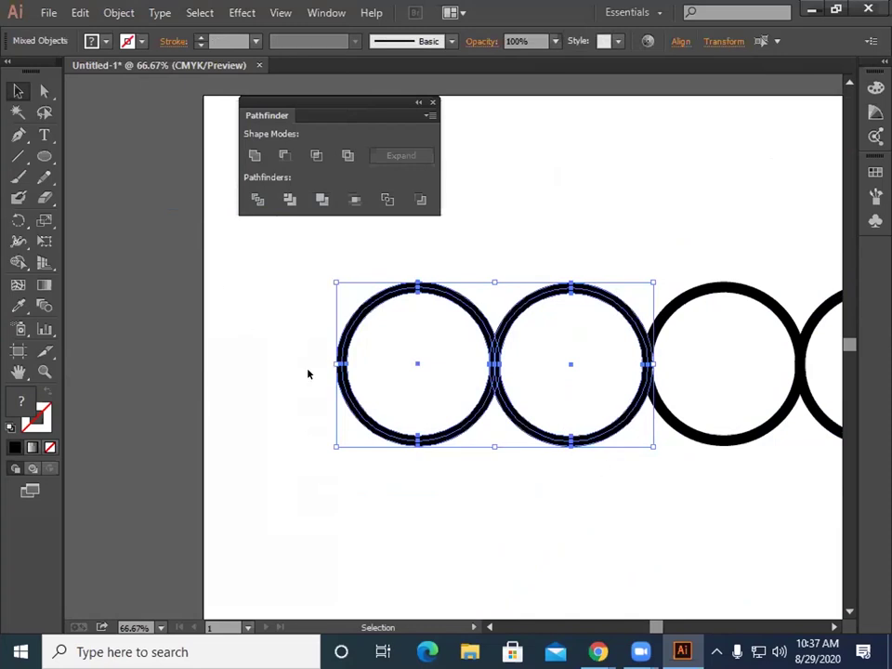
left_click(123, 14)
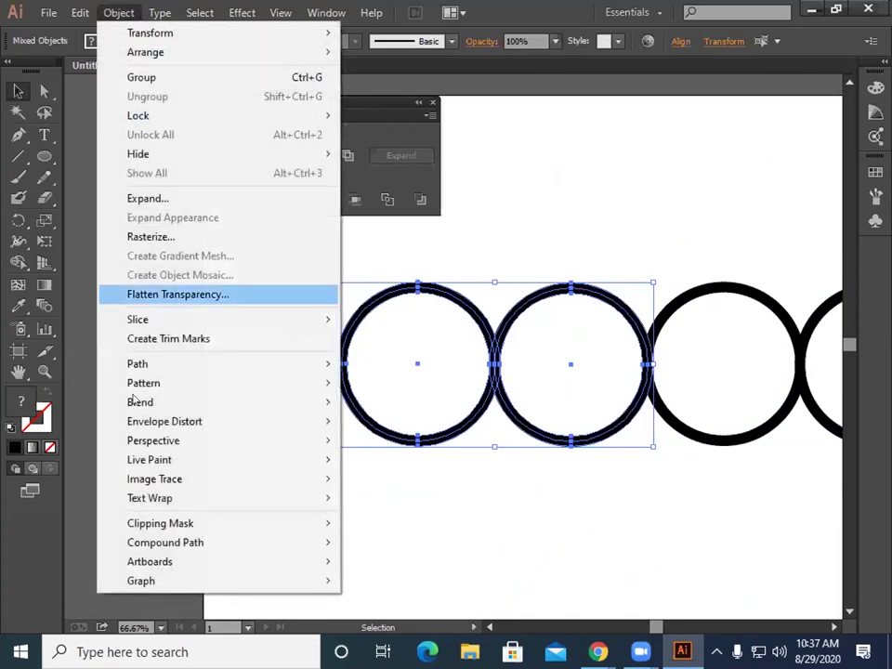
mouse_move(142, 361)
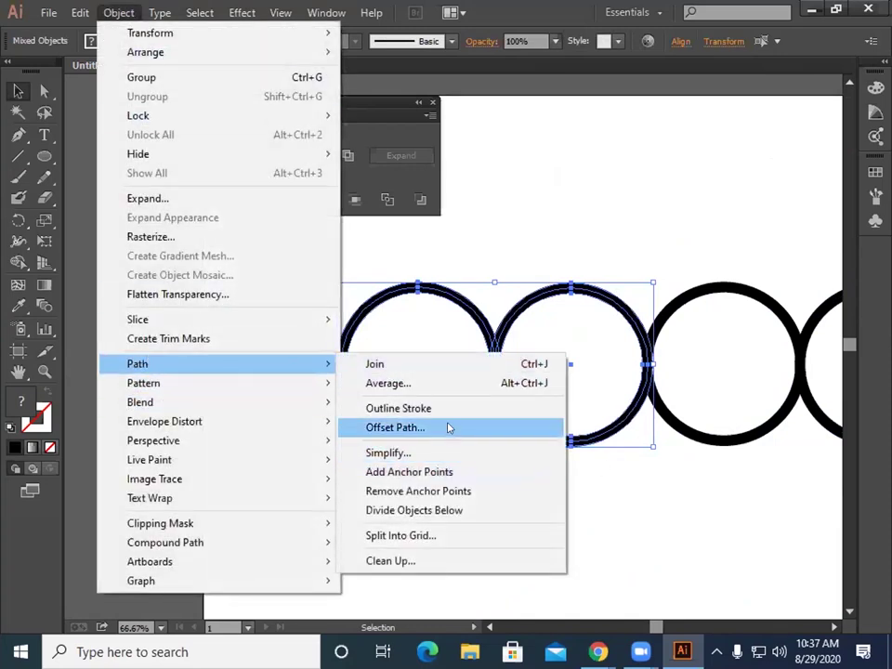
left_click(450, 427)
left_click(437, 369)
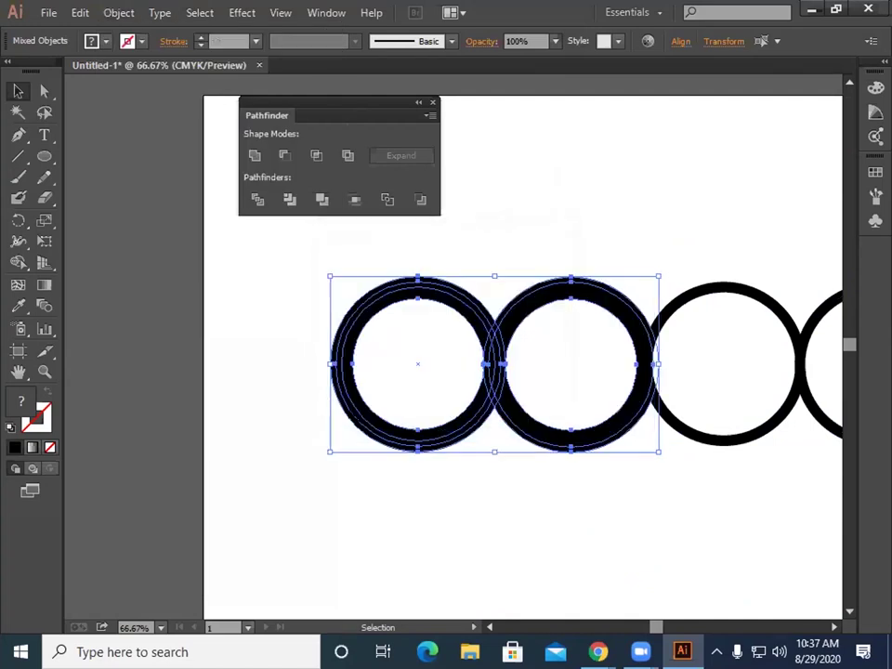
left_click(251, 409)
left_click_drag(270, 286, 575, 459)
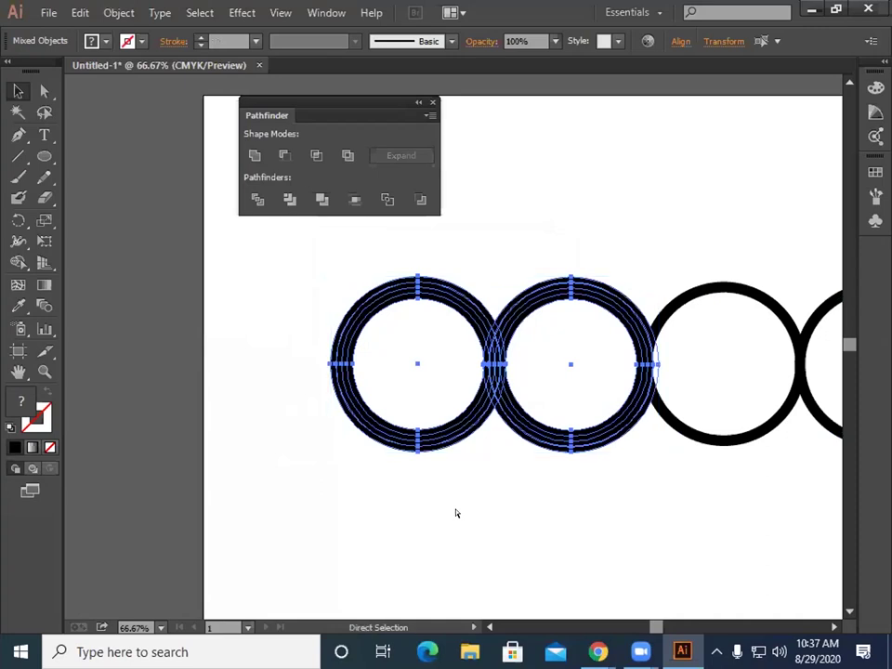
Step: Inspect the overlap between the two offset rings with the Shape Builder tool
key("ctrl+equal")
key("ctrl+equal")
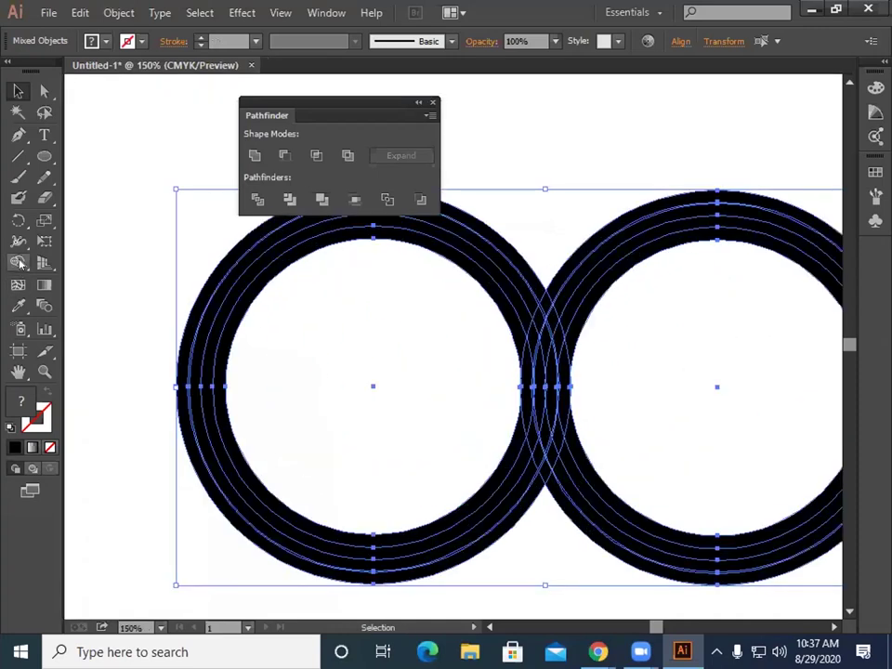
key("shift+m")
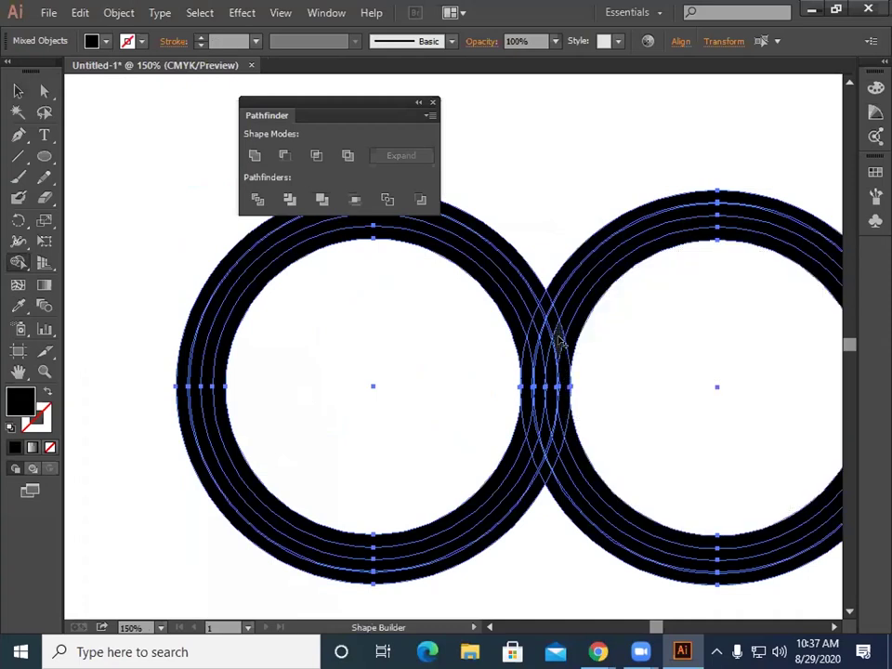
key("v")
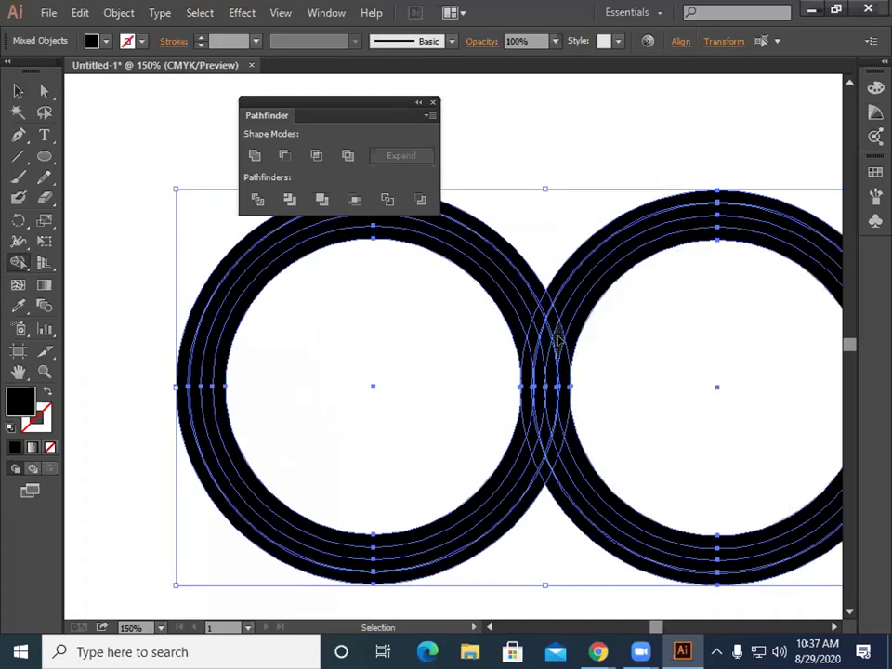
key("ctrl+minus")
key("ctrl+minus")
key("ctrl+minus")
key("ctrl+minus")
key("ctrl+minus")
key("ctrl+minus")
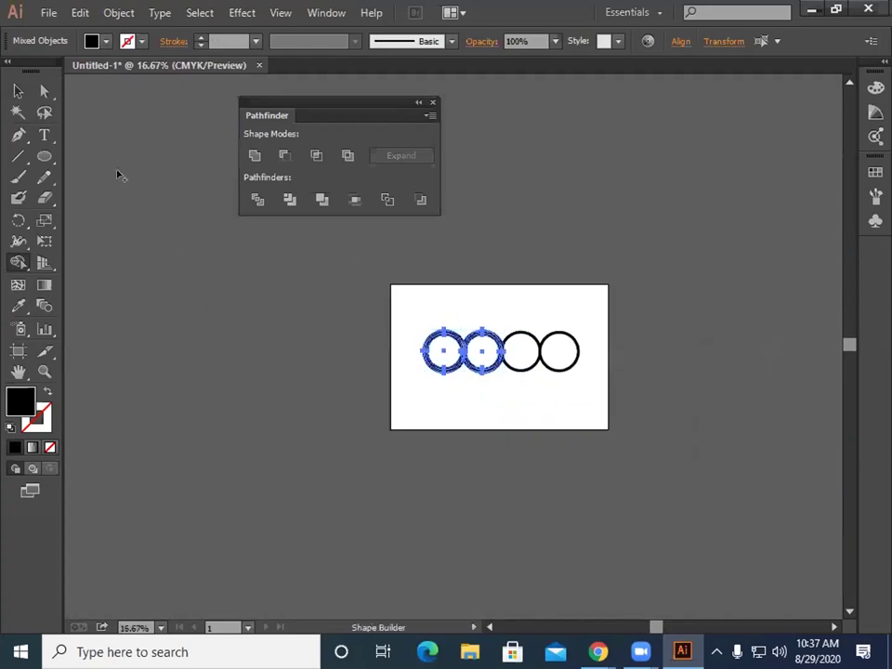
key("ctrl+minus")
key("ctrl+minus")
key("ctrl+plus")
key("ctrl+plus")
key("ctrl+plus")
key("ctrl+plus")
key("ctrl+plus")
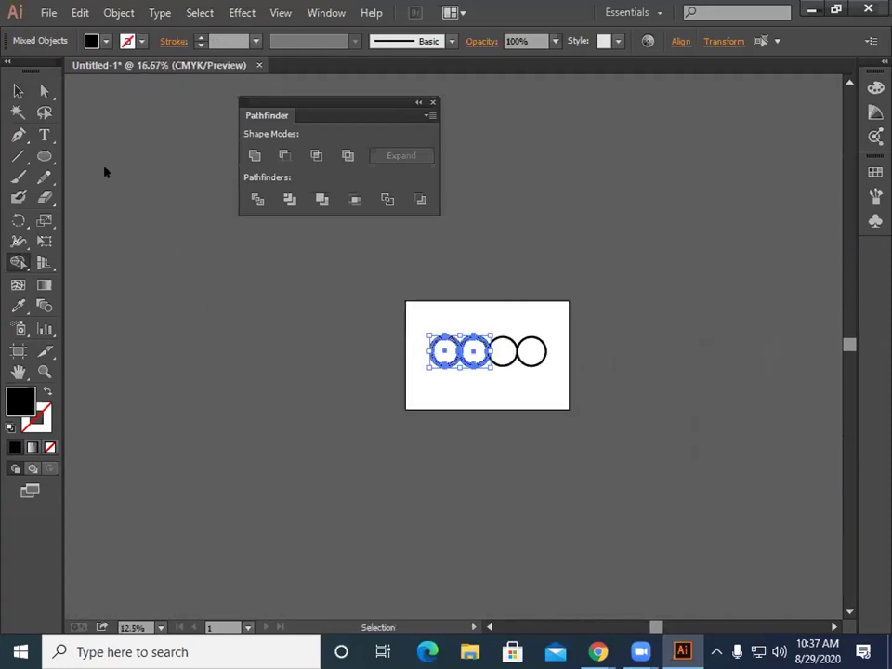
key("ctrl+plus")
Step: Undo the path offset, ungrouping and expansion of the circles
left_click(18, 90)
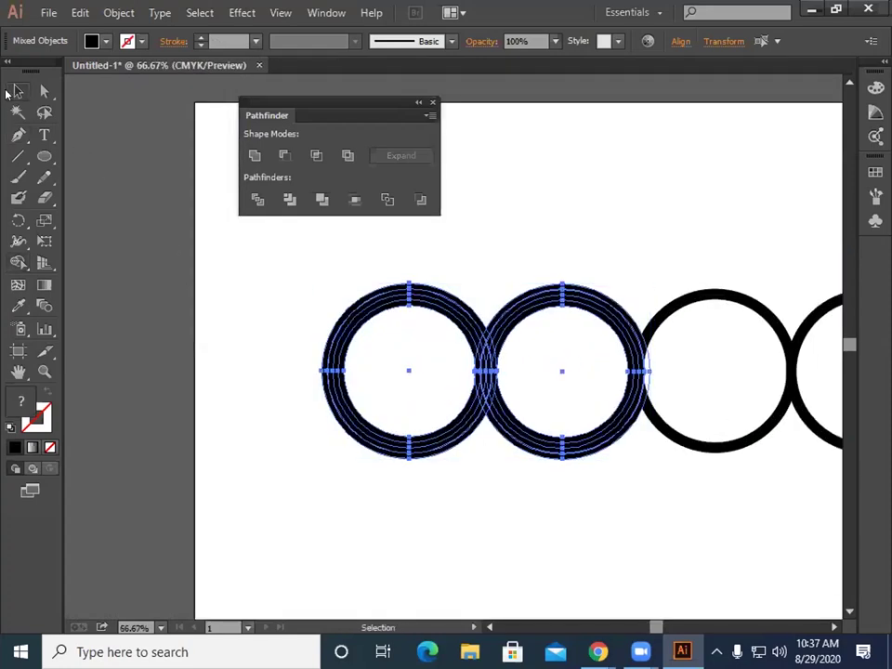
left_click(119, 259)
key("ctrl+z")
key("ctrl+z")
key("ctrl+z")
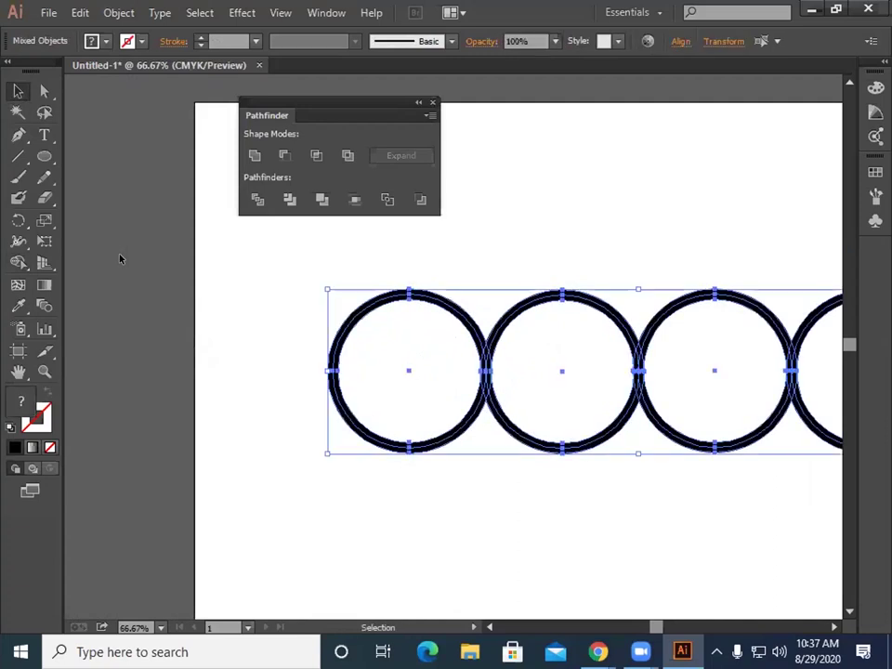
key("ctrl+z")
key("ctrl+z")
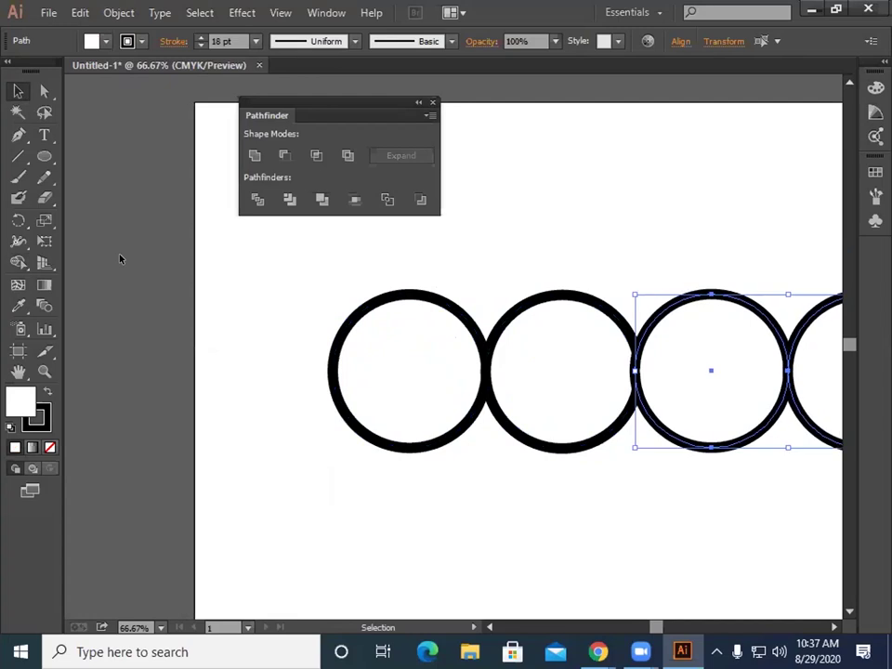
Step: Undo the duplication of the third and fourth circles and the position adjustments of the second circle
key("ctrl+z")
key("ctrl+z")
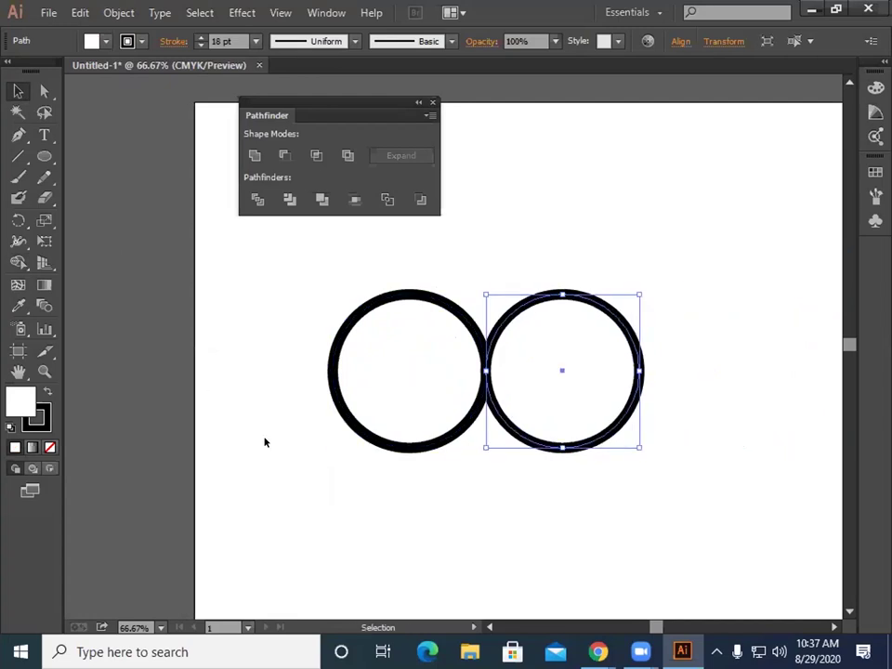
key("ctrl+z")
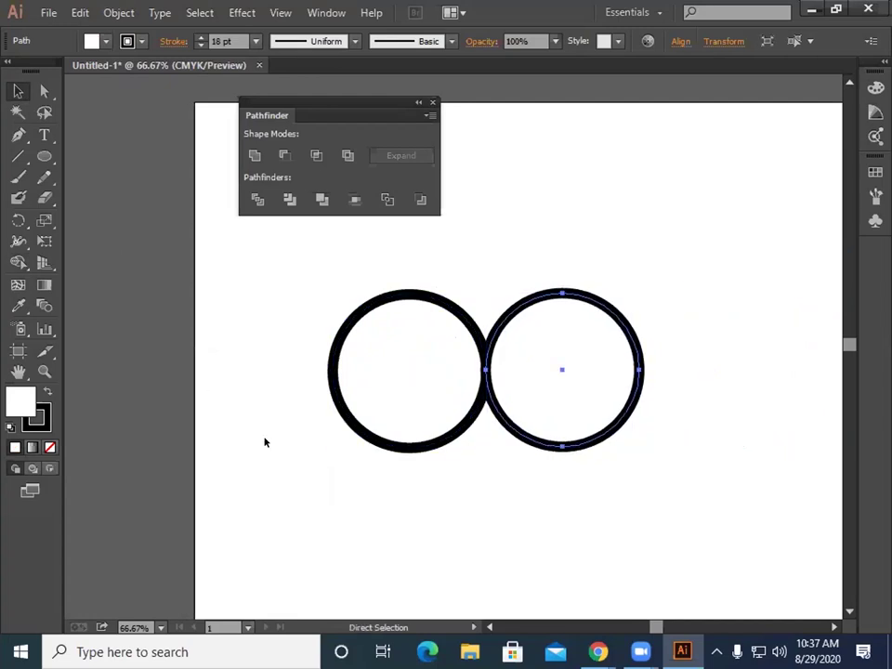
key("ctrl+z")
Step: Delete the second circle, keeping only the first one on the artboard
left_click(504, 501)
left_click(566, 443)
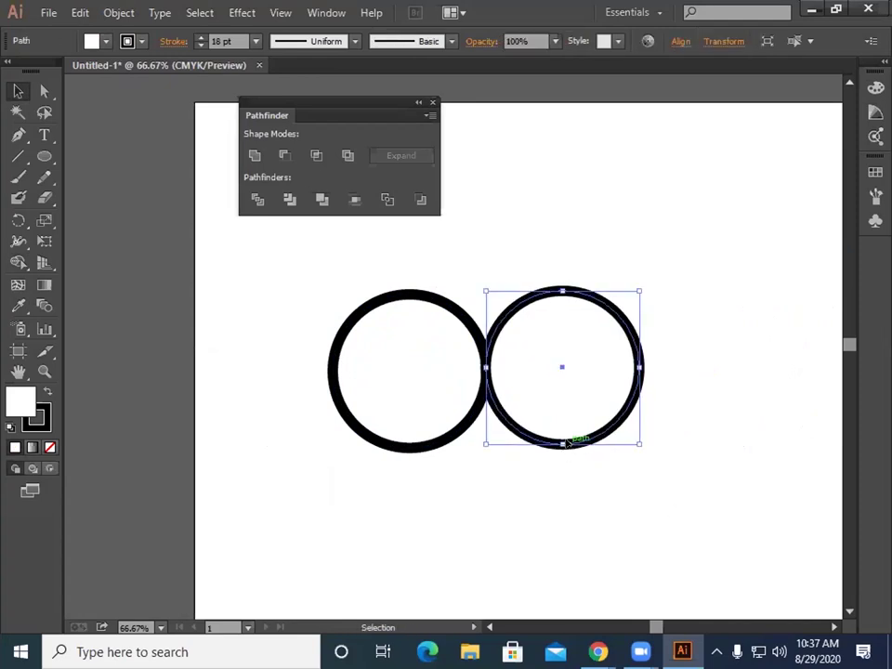
key("Delete")
Step: Expand the fill and stroke of the remaining circle into separate shapes
left_click(418, 396)
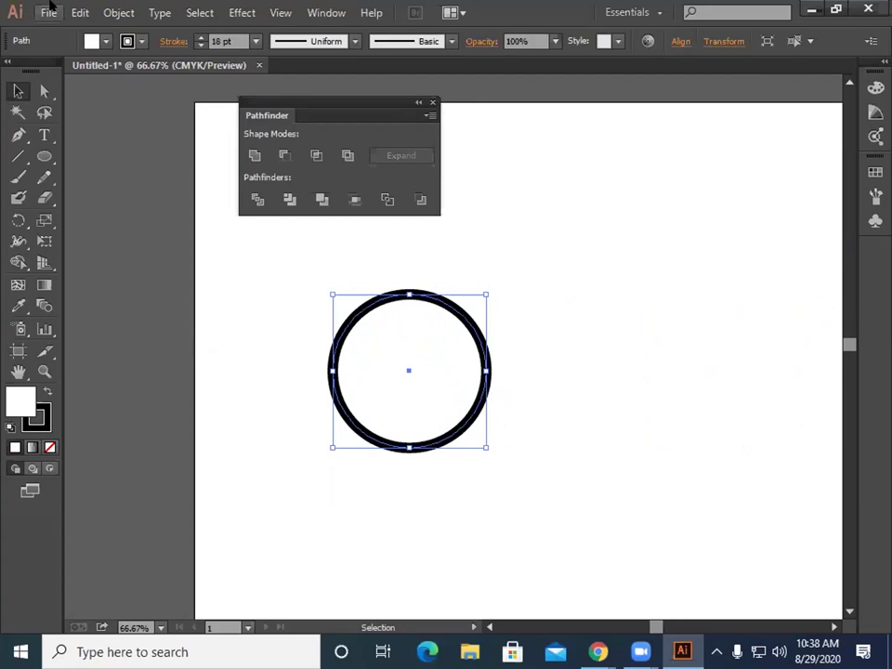
left_click(107, 11)
left_click(169, 198)
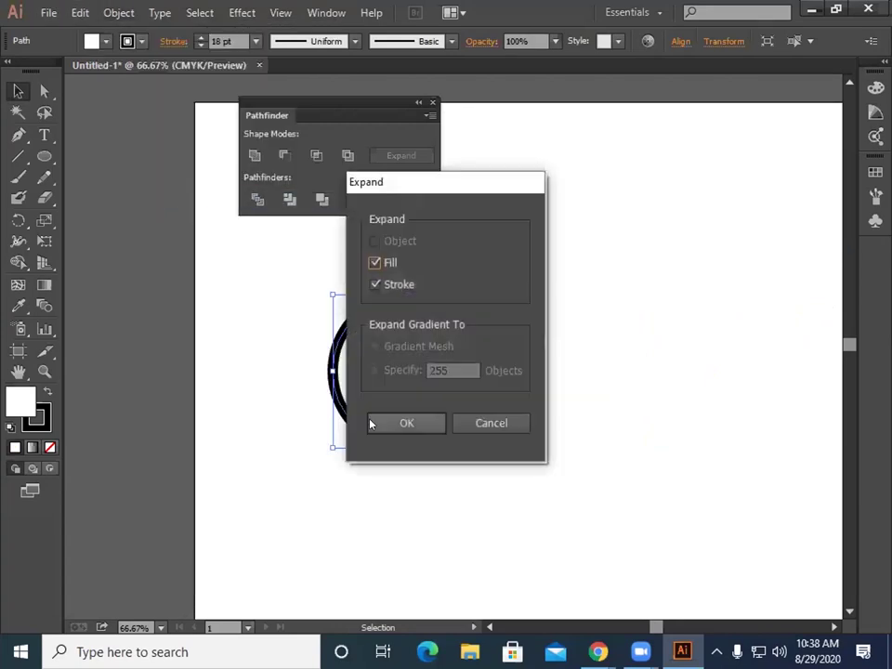
left_click(406, 423)
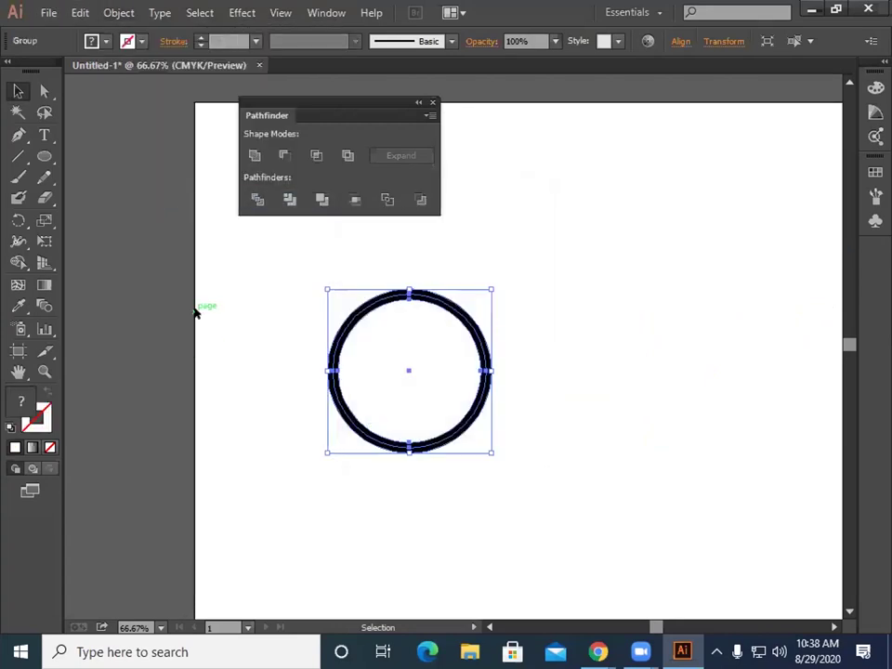
Step: Ungroup the expanded circle and move its black ring and white fill disc apart
right_click(204, 174)
left_click(243, 275)
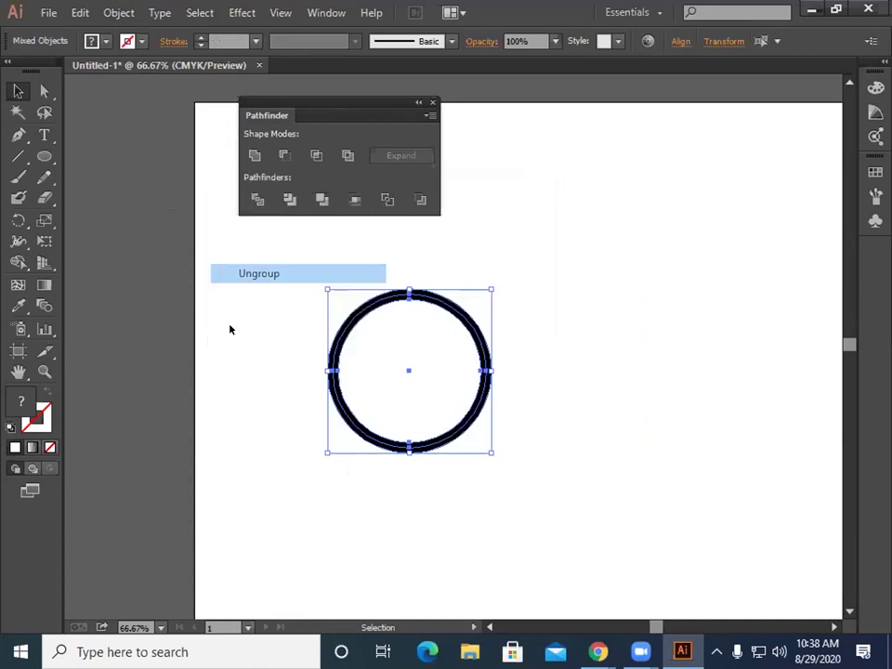
left_click(311, 415)
left_click_drag(340, 411, 264, 440)
left_click(361, 483)
left_click_drag(354, 458, 580, 512)
left_click(538, 472)
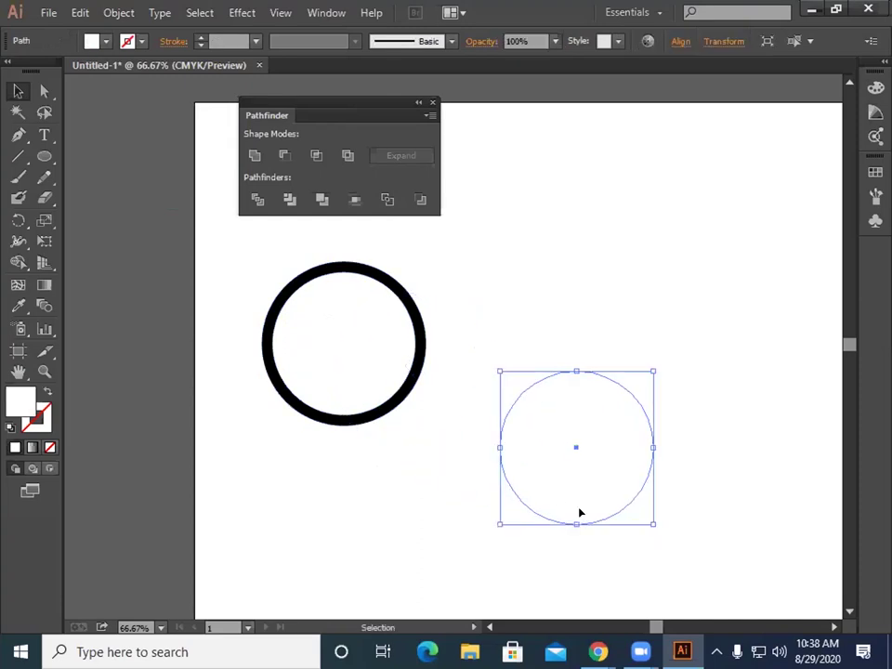
Step: Delete the white fill disc, then duplicate the black ring to its right so the two rings slightly overlap
key("Delete")
left_click_drag(370, 420, 550, 440)
left_click(410, 471)
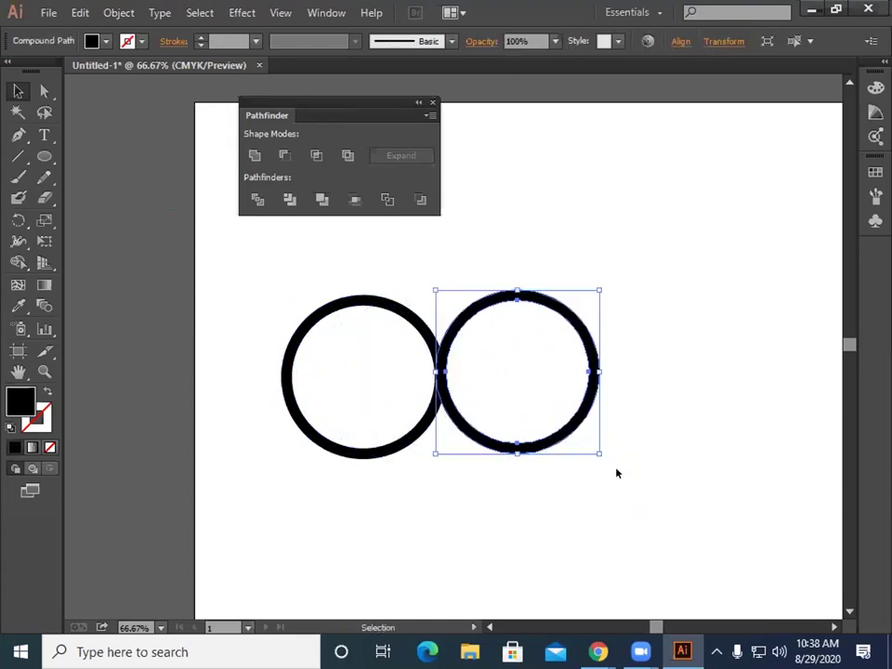
left_click(616, 473)
left_click(458, 426)
left_click(522, 489)
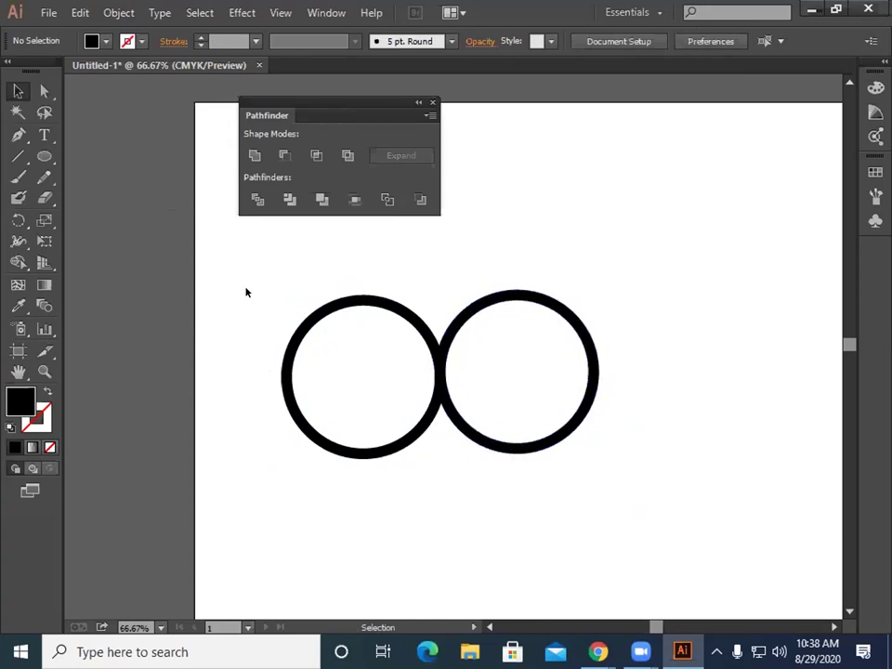
Step: Nudge the second ring downward until it is level with the first ring
left_click_drag(246, 293, 592, 498)
left_click(519, 492)
left_click(522, 452)
key("Down")
key("Down")
key("Down")
key("Down")
key("Down")
key("Down")
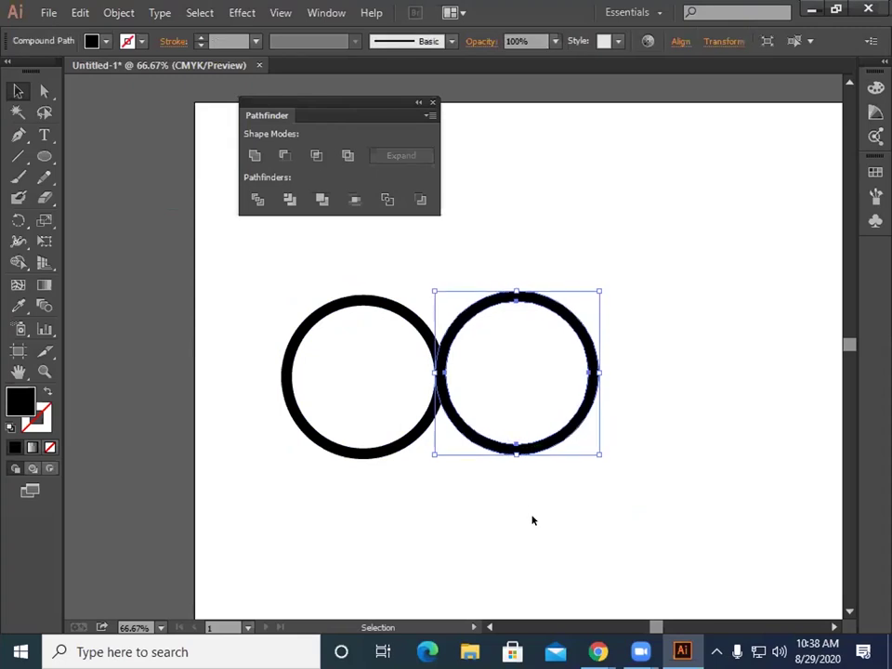
left_click(531, 525)
left_click_drag(247, 291, 670, 482)
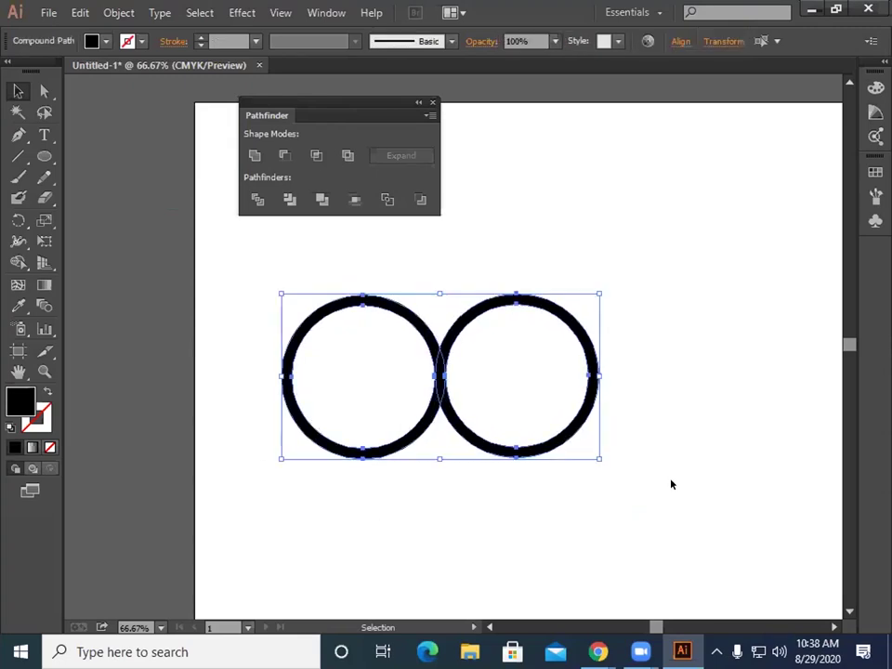
left_click(629, 499)
left_click(526, 454)
left_click(546, 510)
left_click_drag(244, 309, 670, 491)
left_click(548, 526)
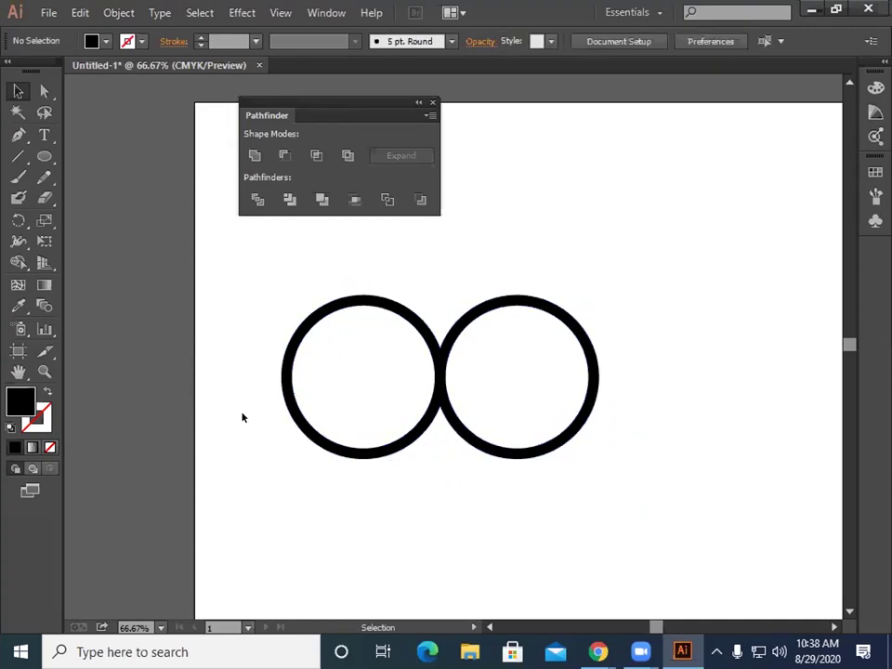
Step: Duplicate the pair of rings to the right to form a row of four overlapping rings
left_click_drag(257, 300, 733, 452)
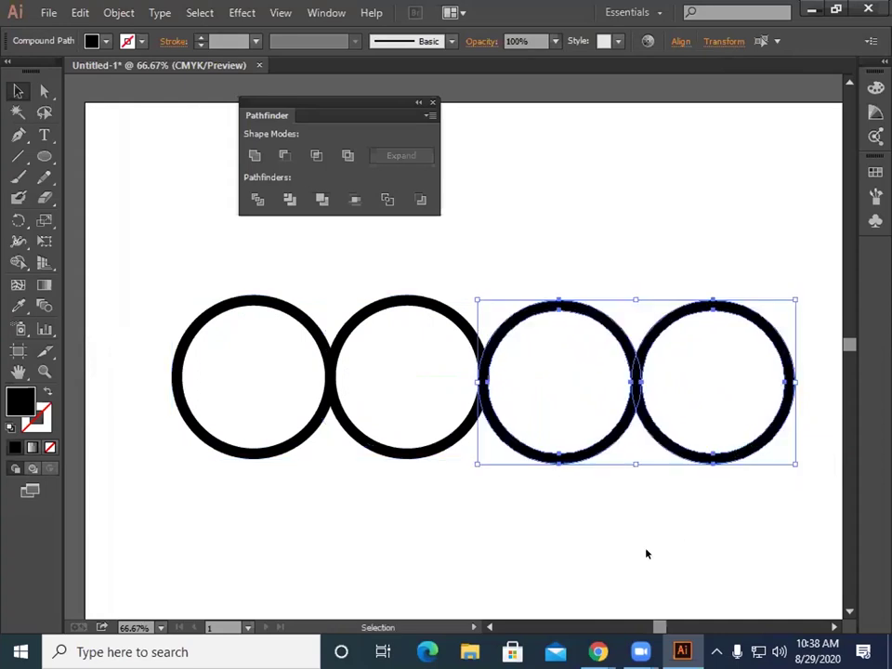
left_click(587, 540)
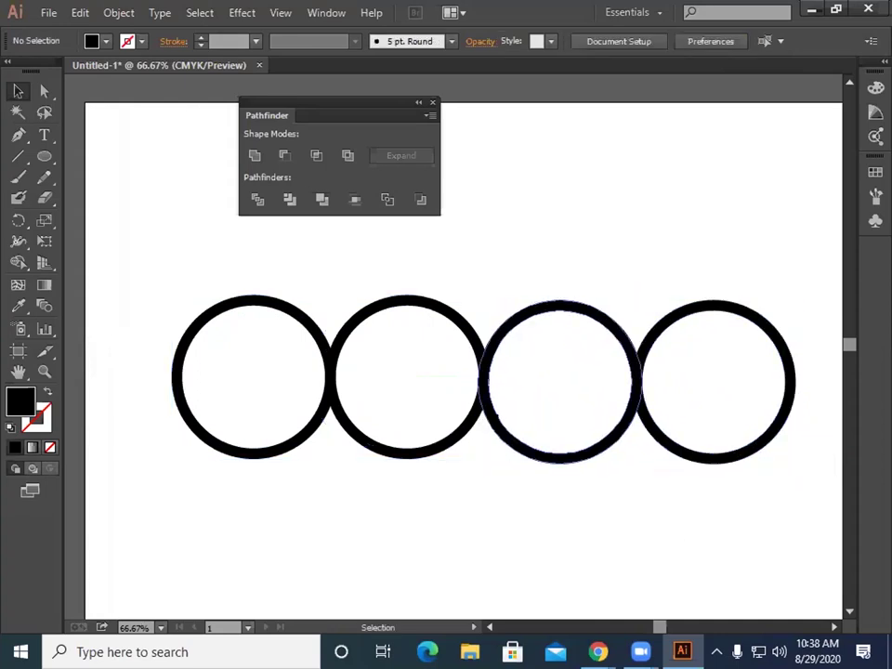
Step: Divide all four rings at their overlaps with the Pathfinder and ungroup the resulting pieces
left_click_drag(435, 440, 785, 490)
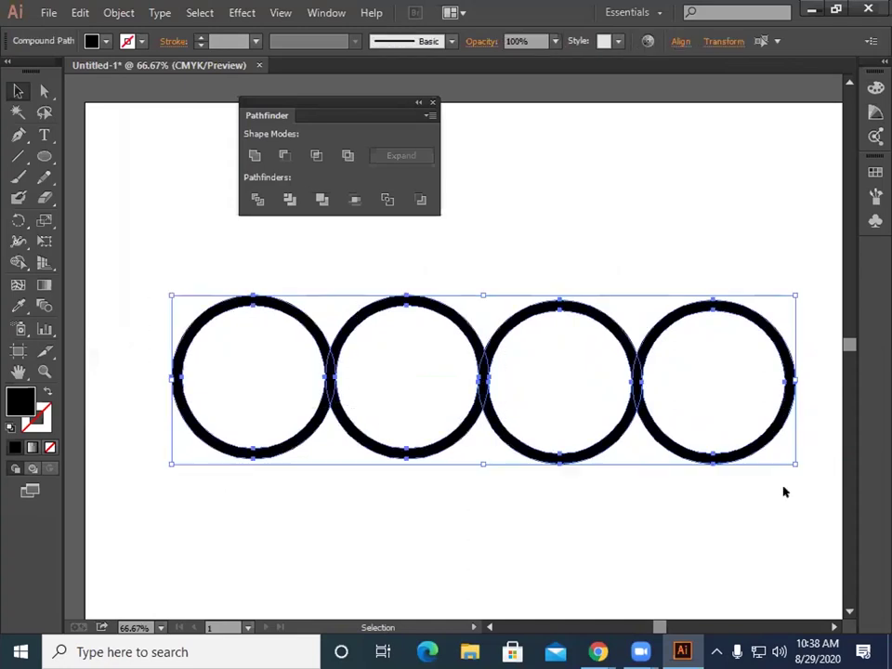
left_click(326, 12)
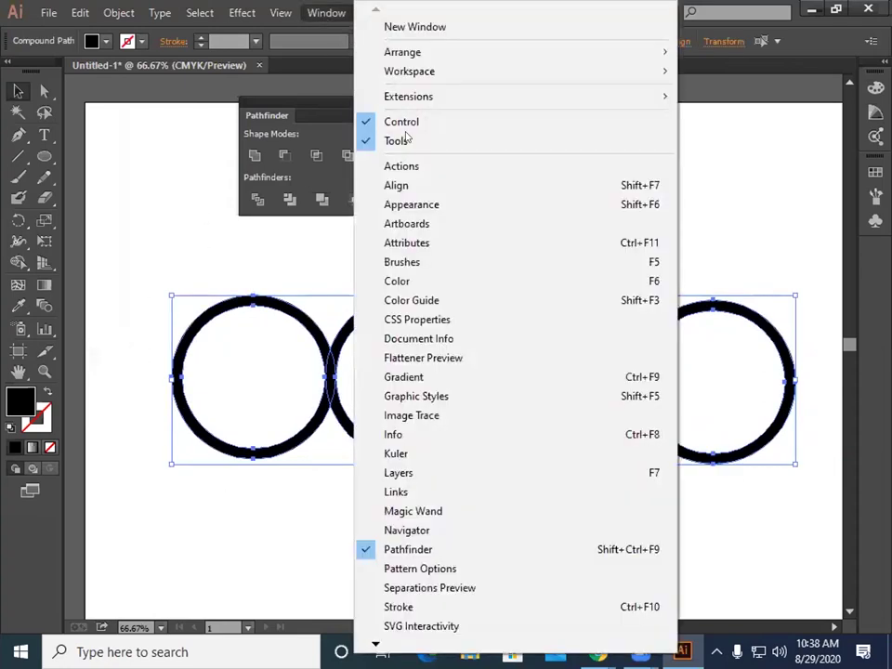
left_click(407, 550)
left_click(326, 12)
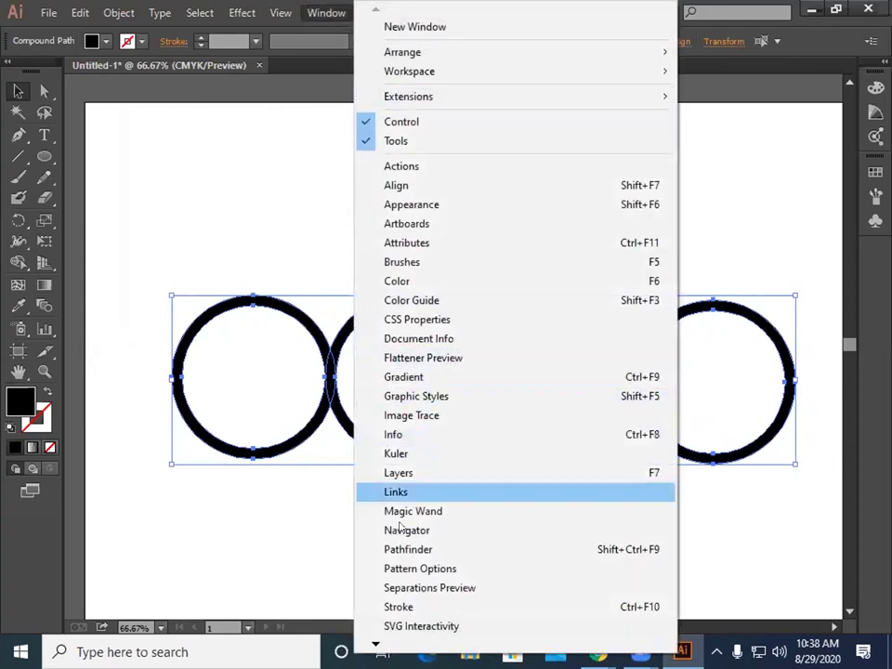
left_click(390, 549)
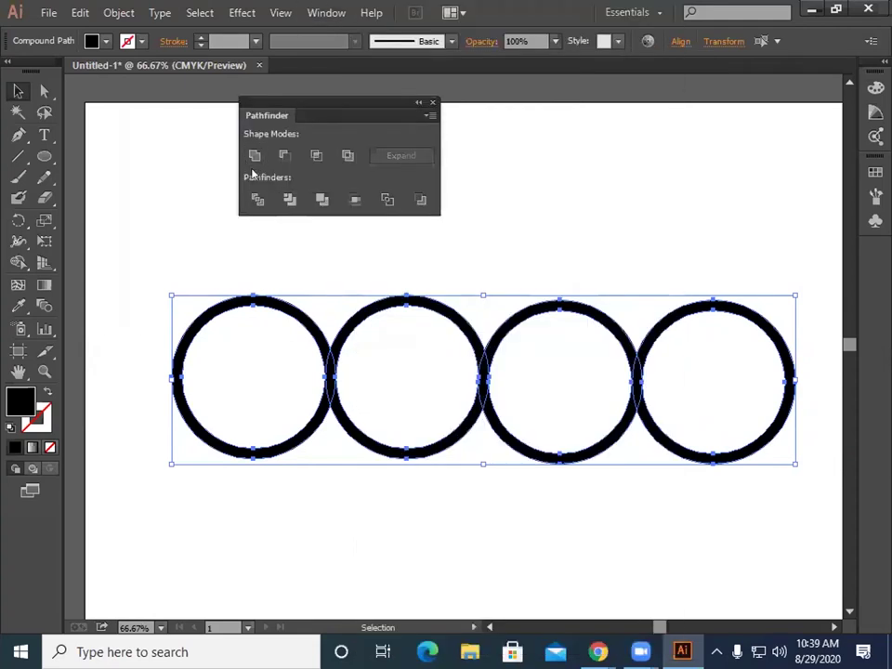
left_click(258, 199)
right_click(256, 261)
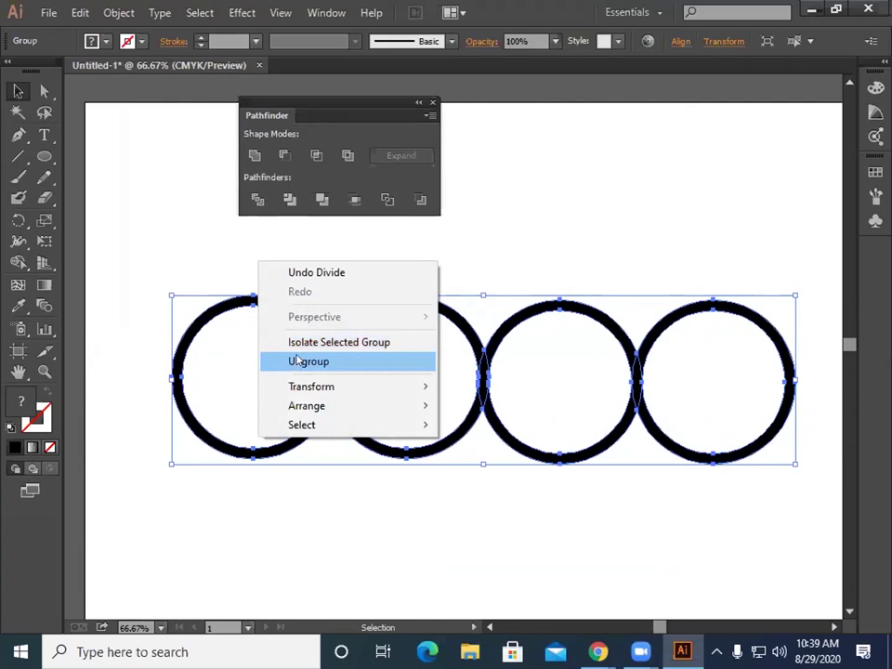
left_click(297, 361)
Step: Offset the overlap piece between the first and second rings by 10 px with miter joins
left_click(190, 212)
left_click(332, 390)
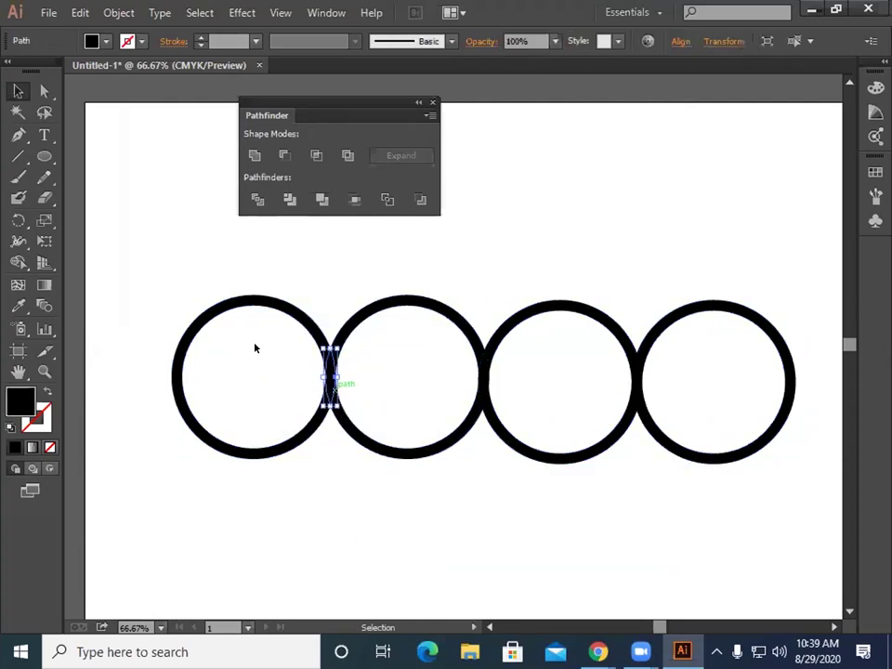
left_click(116, 12)
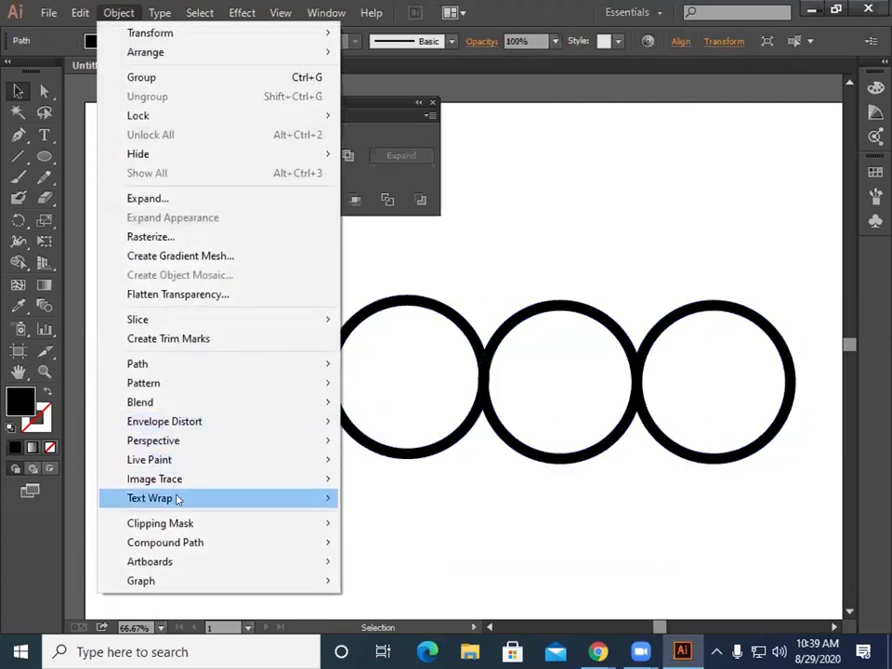
mouse_move(186, 400)
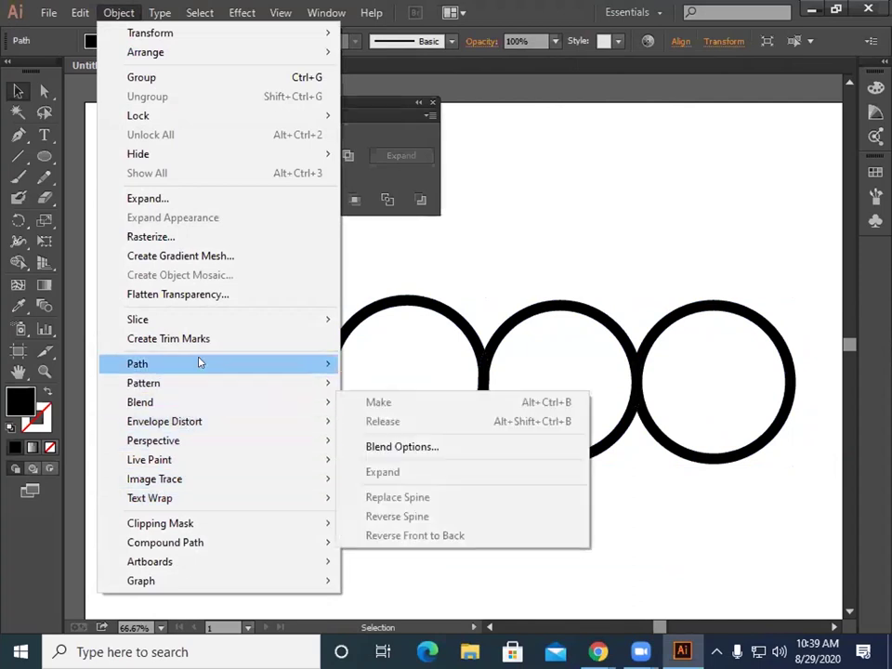
mouse_move(259, 361)
left_click(395, 427)
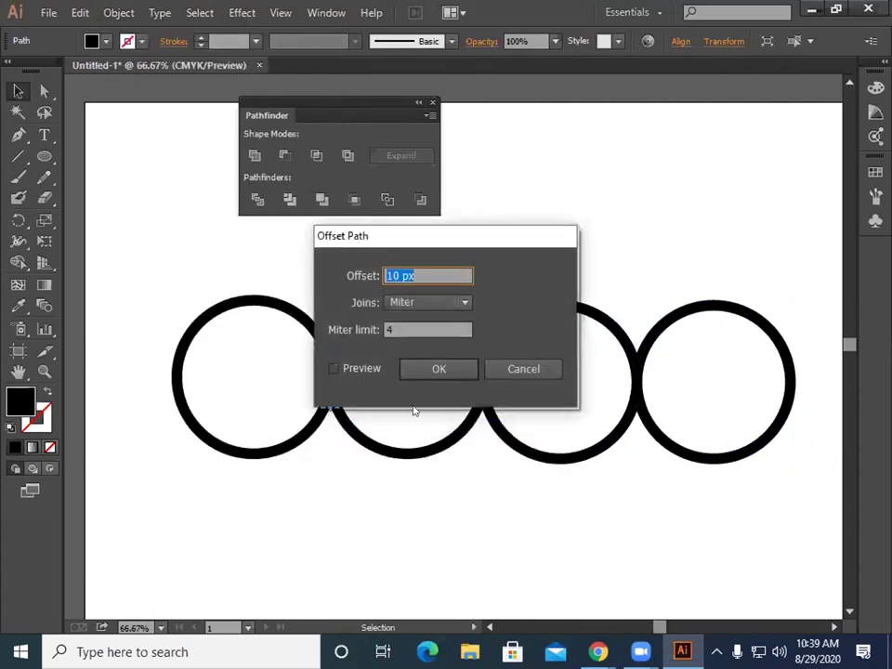
left_click(422, 369)
left_click(367, 520)
Step: Try to edit the offset overlap of the first two rings with the Shape Builder tool
left_click_drag(262, 294, 398, 453)
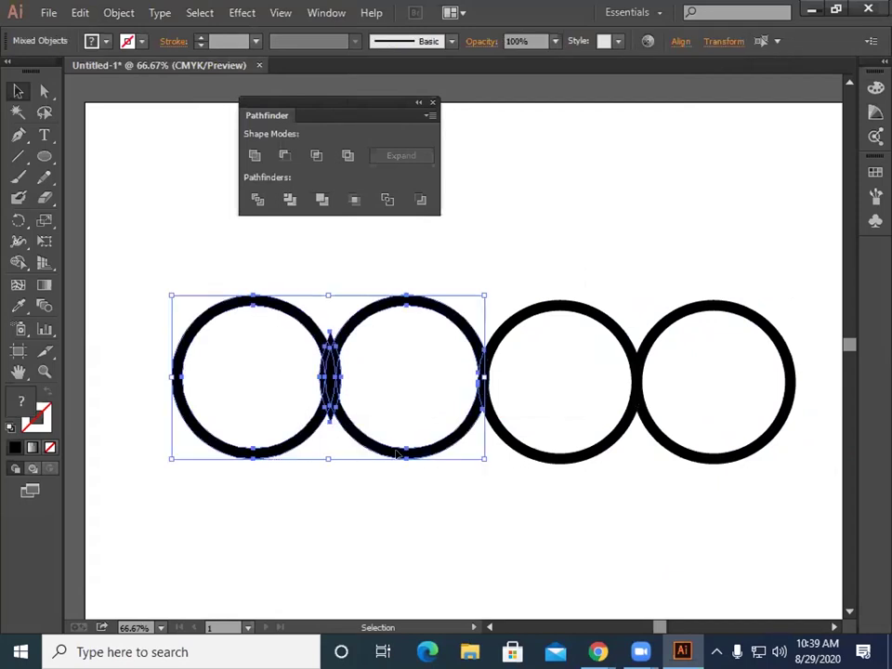
key("a")
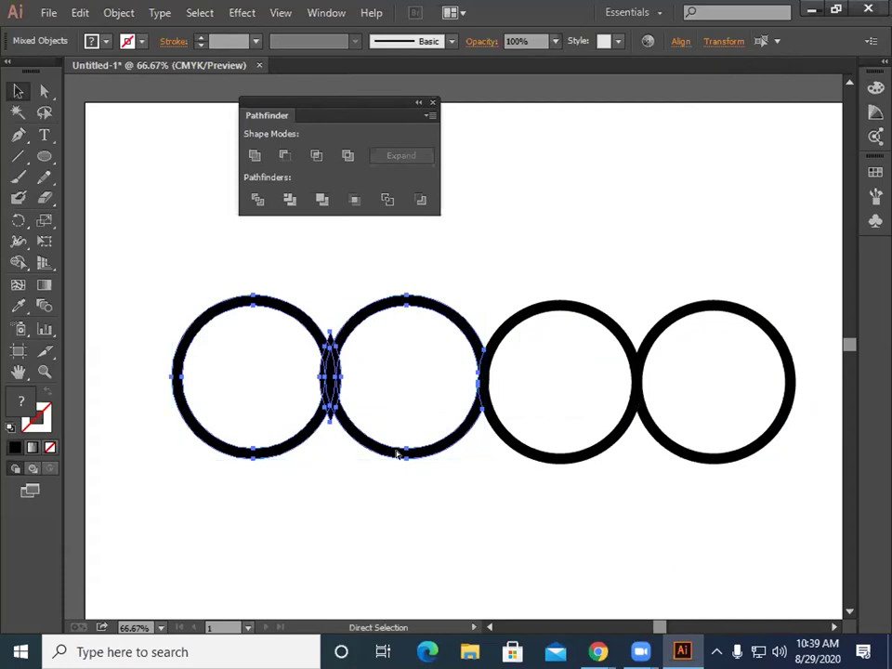
key("ctrl+plus")
key("v")
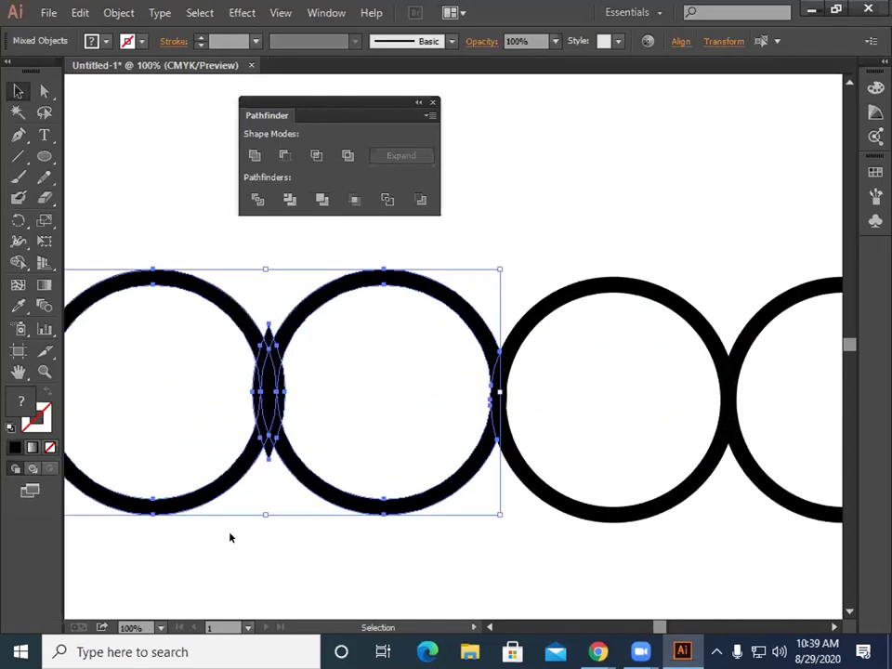
left_click(17, 262)
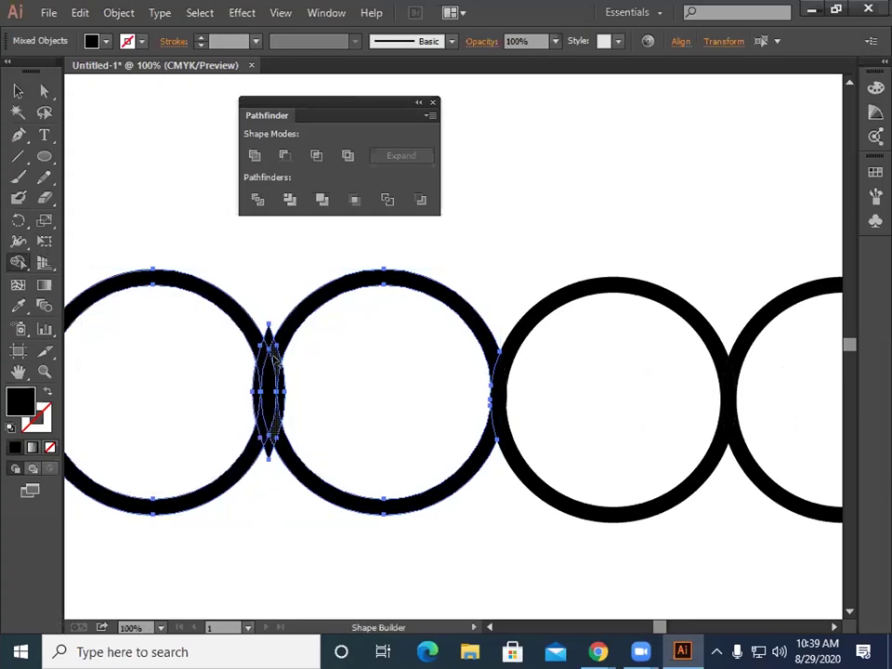
left_click(16, 91)
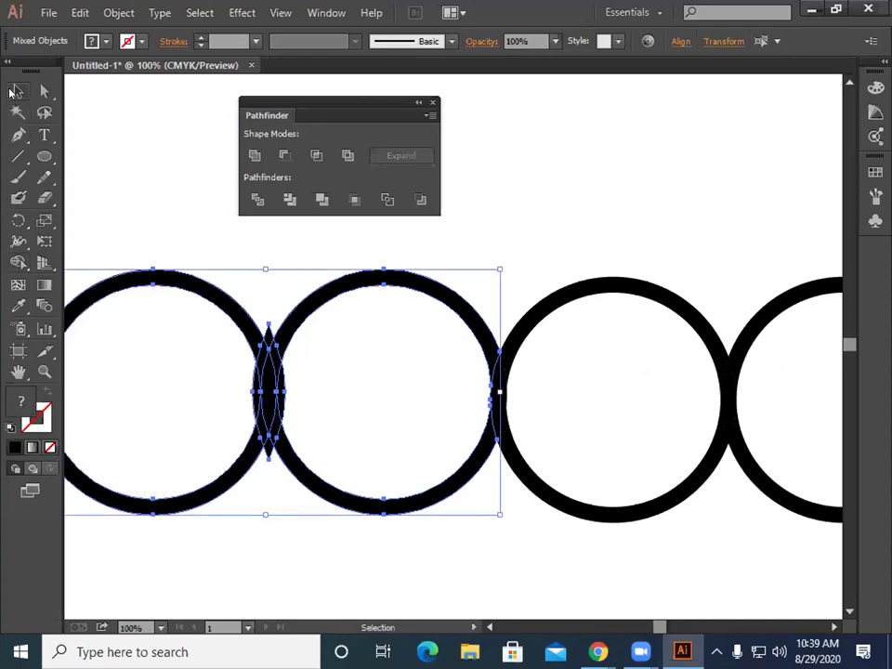
Step: Undo the overlap offset, the ungrouping and the Divide operation on the four rings
key("ctrl+z")
key("ctrl+z")
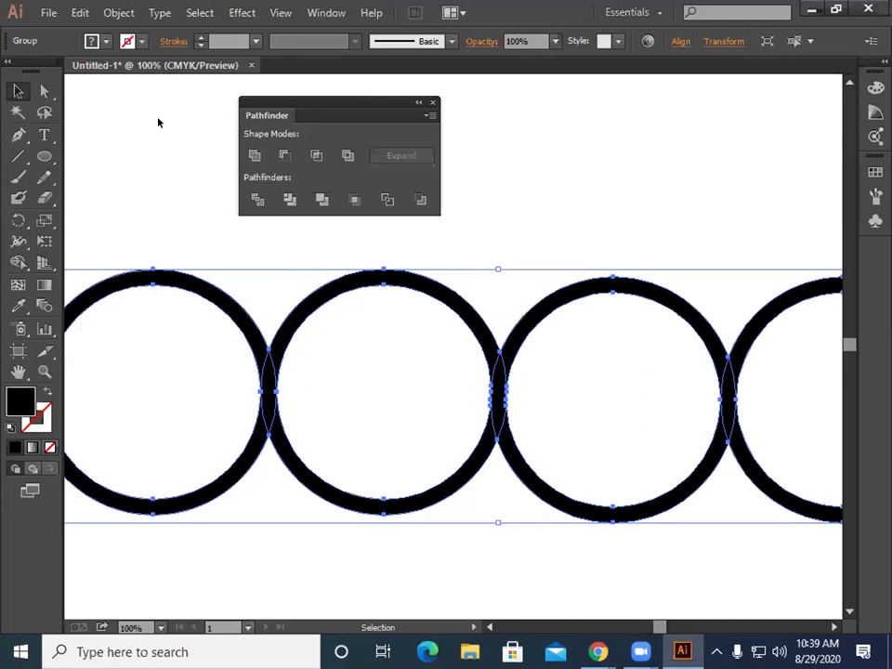
left_click(324, 440)
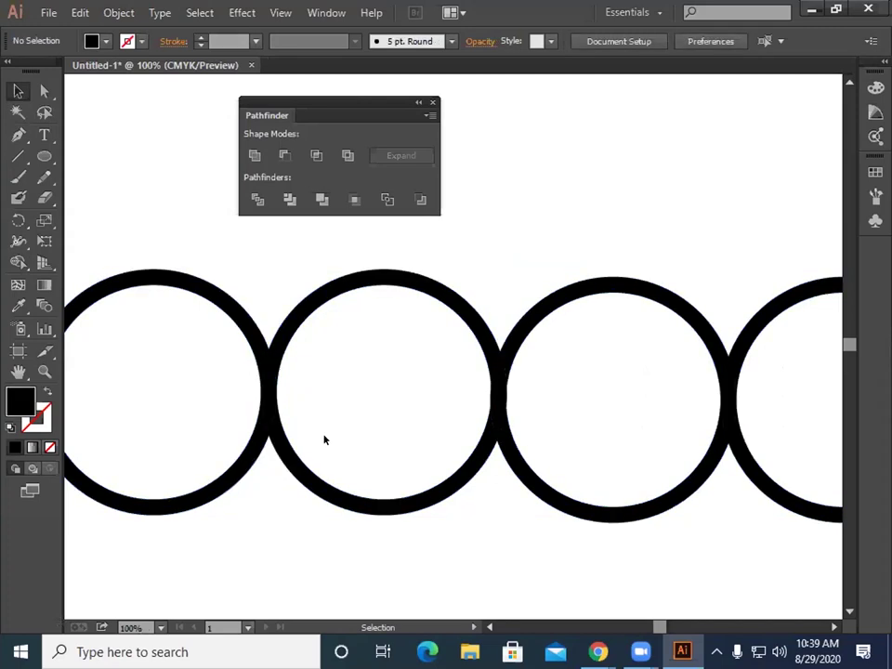
left_click(285, 347)
left_click(187, 217)
Step: Nudge the second, third and fourth rings slightly to the left to tighten their overlaps
left_click(319, 452)
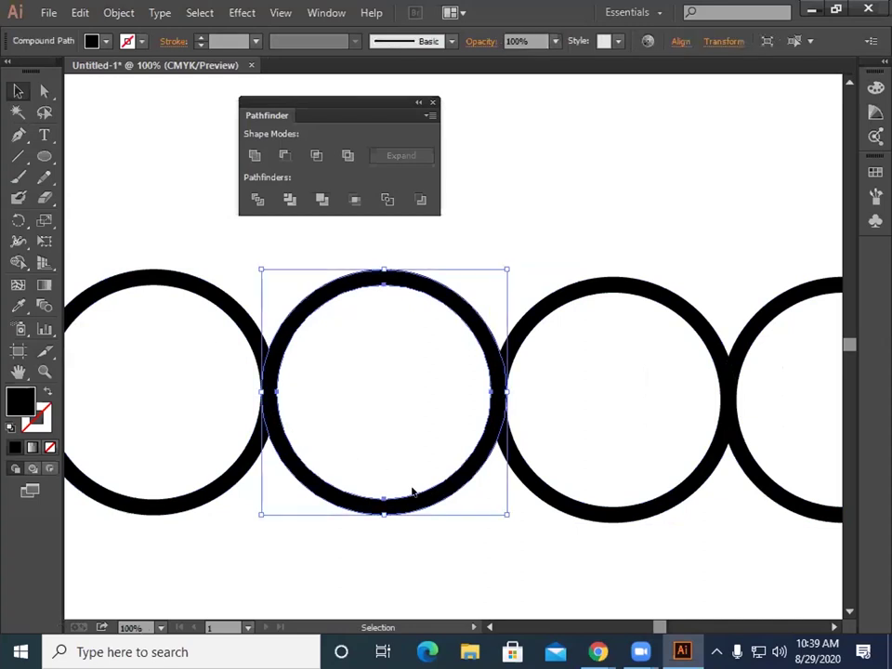
left_click(446, 554)
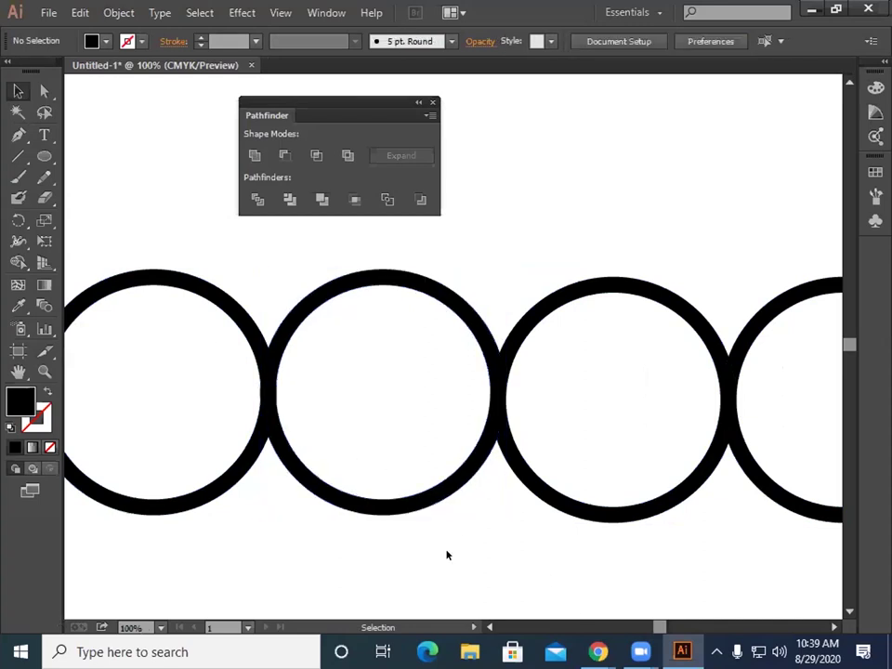
left_click(547, 493)
left_click(767, 492)
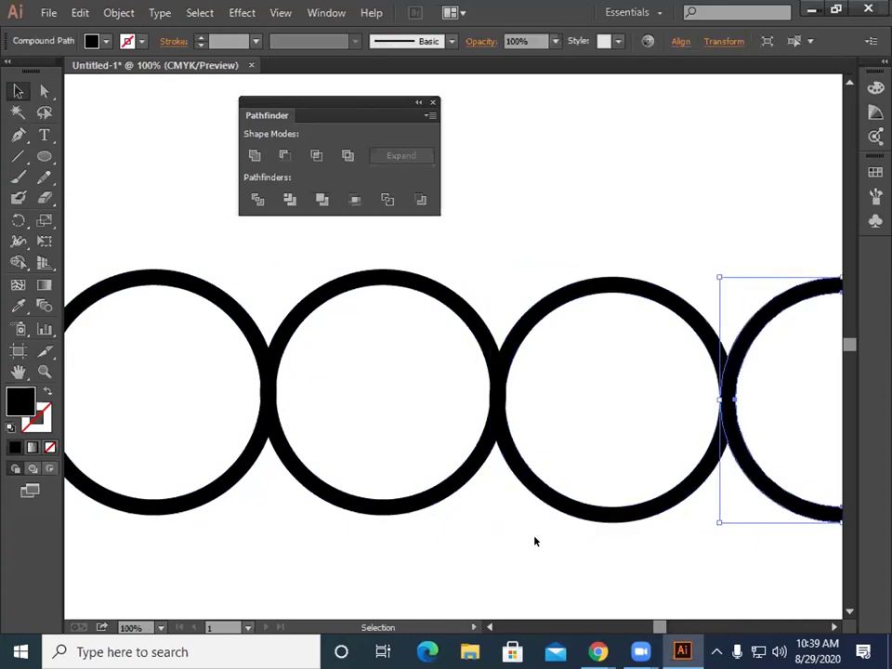
left_click(284, 510)
Step: Divide only the first two rings with the Pathfinder and ungroup the resulting pieces
left_click_drag(155, 261, 309, 512)
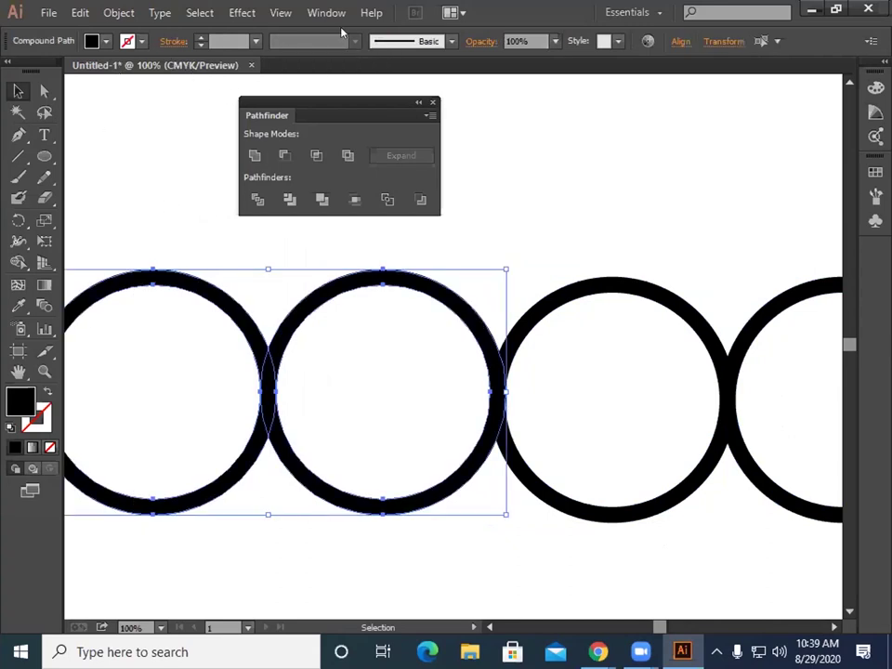
left_click(257, 199)
right_click(161, 179)
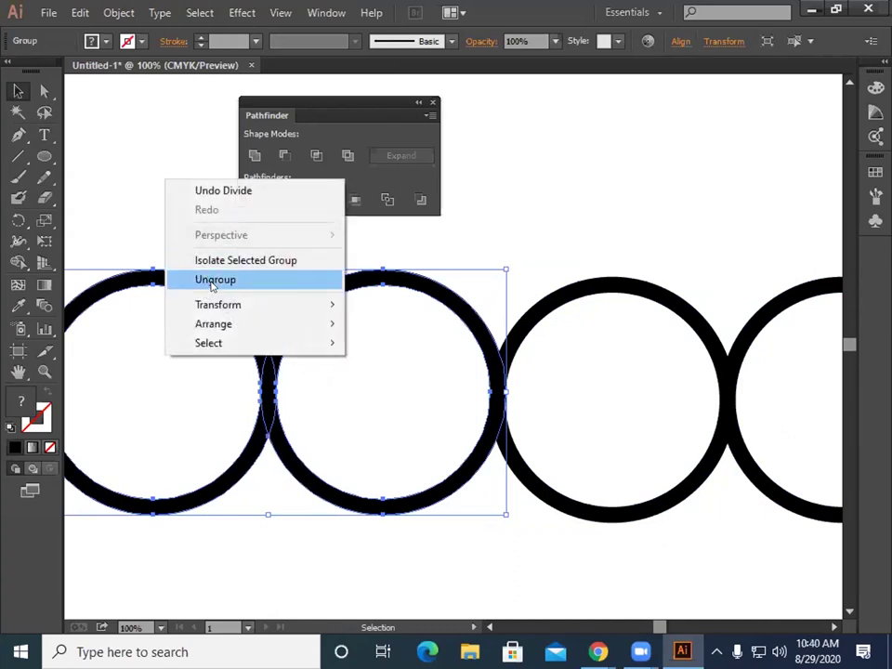
left_click(199, 279)
left_click(197, 187)
Step: Offset the piece where the first two divided rings overlap by 10 px, using miter joins and a miter limit of 4
left_click(271, 386)
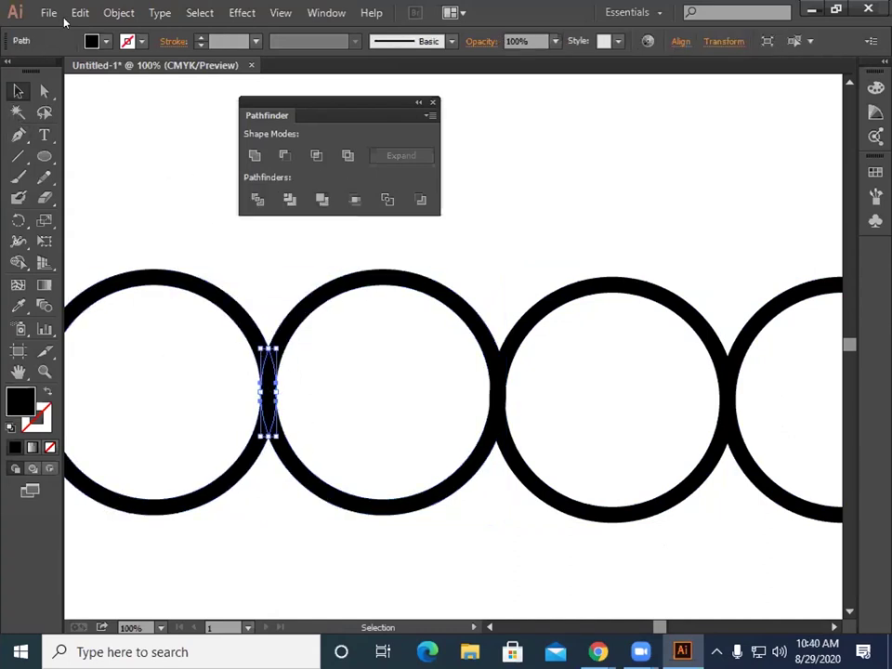
left_click(118, 12)
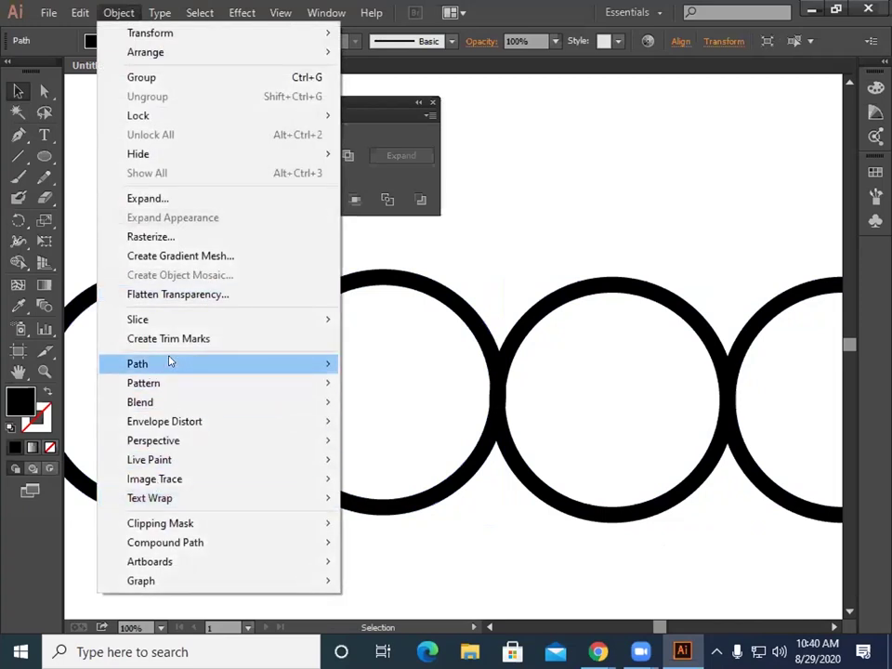
mouse_move(171, 364)
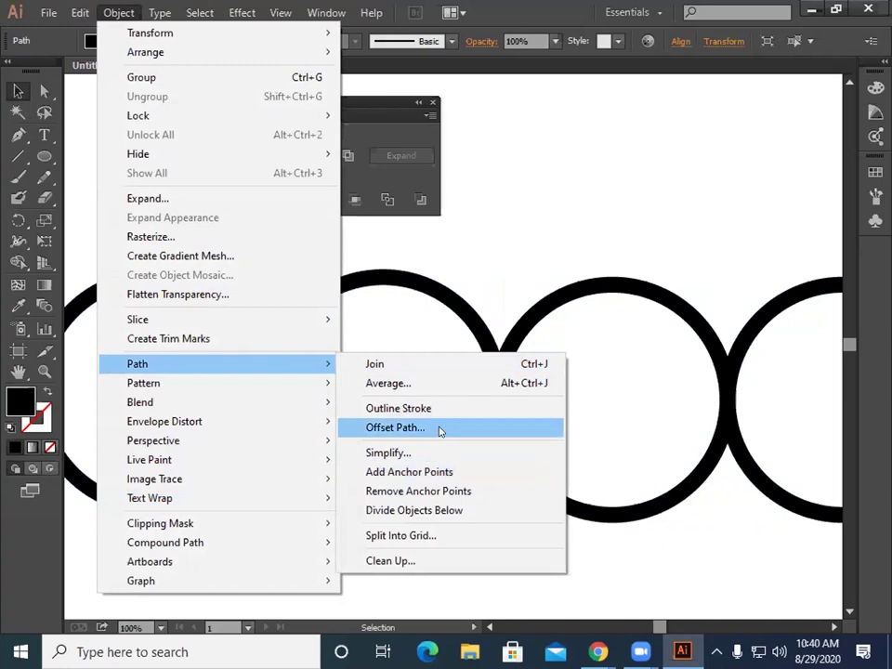
left_click(440, 426)
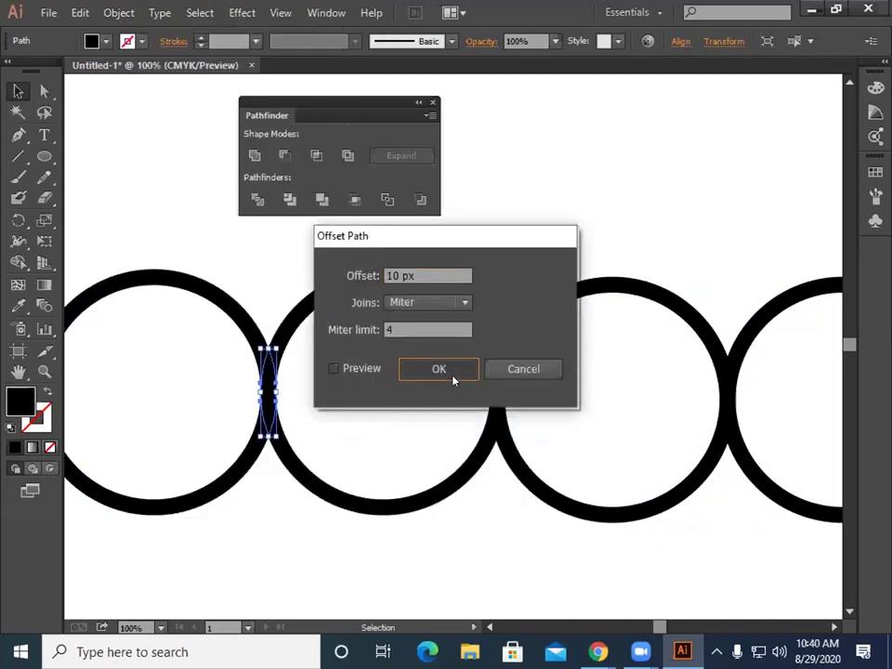
left_click(455, 376)
left_click(190, 254)
Step: Cut away the upper-right and lower-left slivers around the first two rings' overlap with the Shape Builder tool
left_click_drag(191, 254, 314, 510)
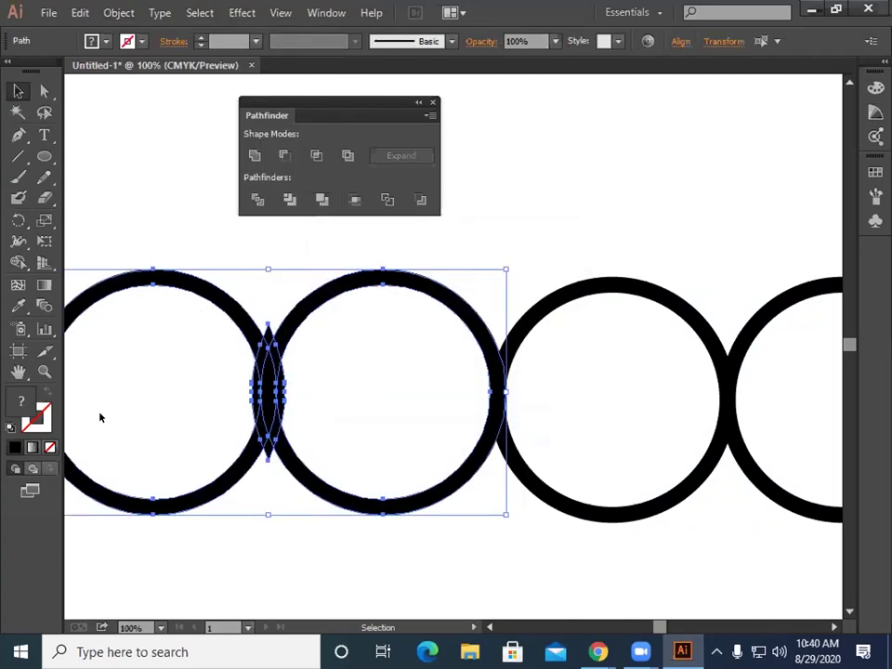
left_click(19, 262)
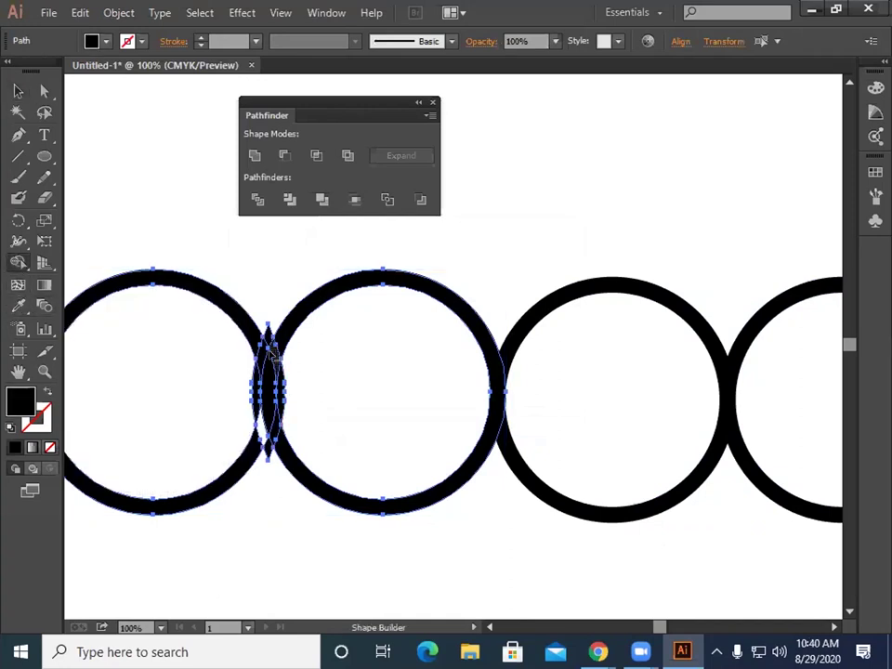
left_click(17, 90)
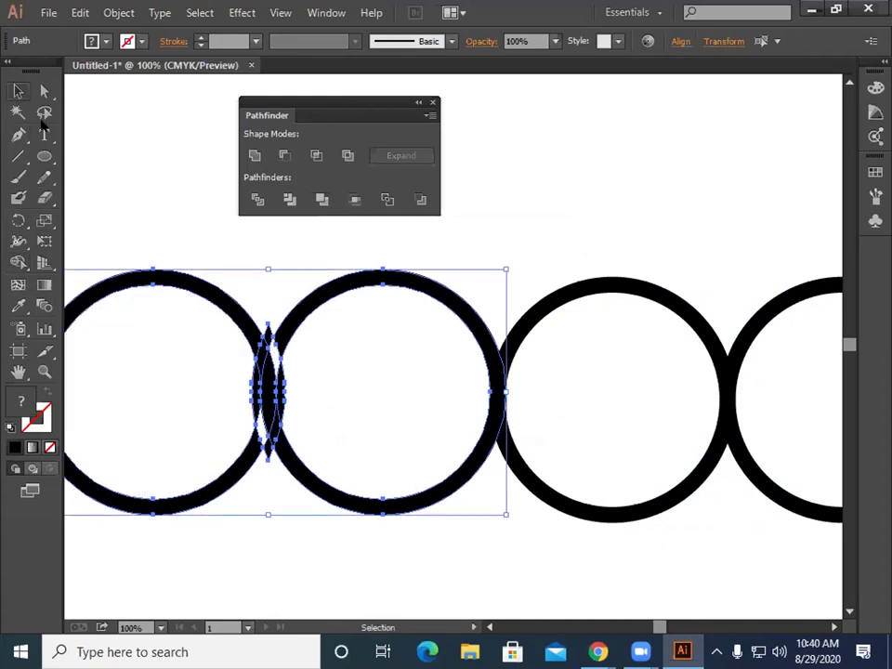
Step: Delete the leftover offset pieces around the overlap of the first two rings
left_click(131, 259)
left_click_drag(268, 454, 415, 456)
key("Delete")
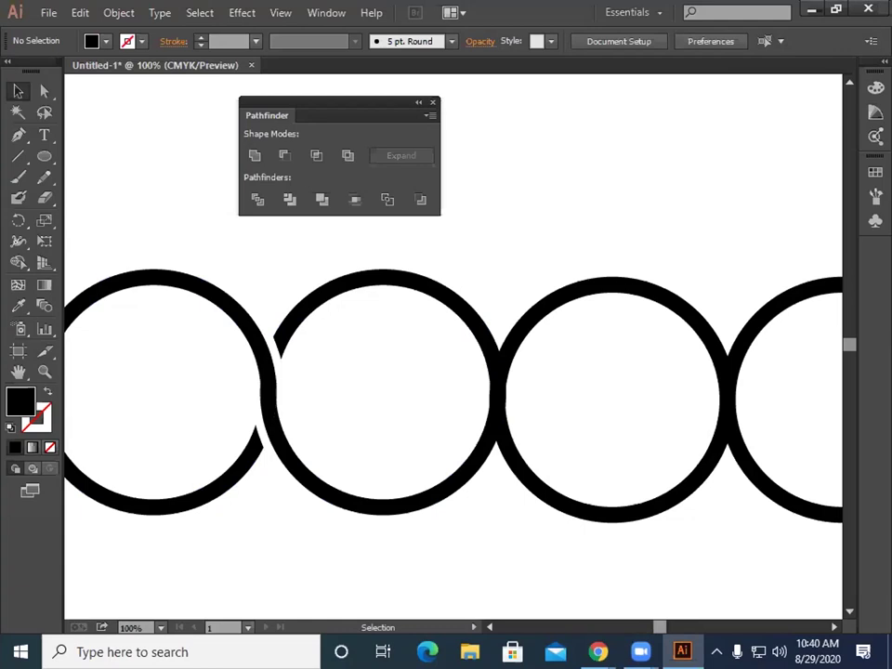
scroll(453, 395, "right", 2)
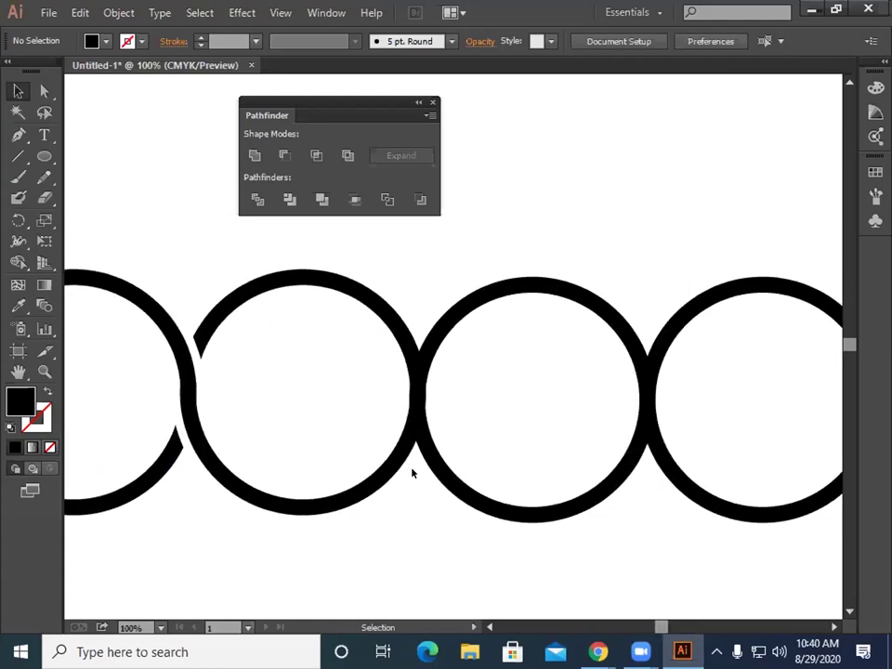
left_click_drag(387, 276, 475, 496)
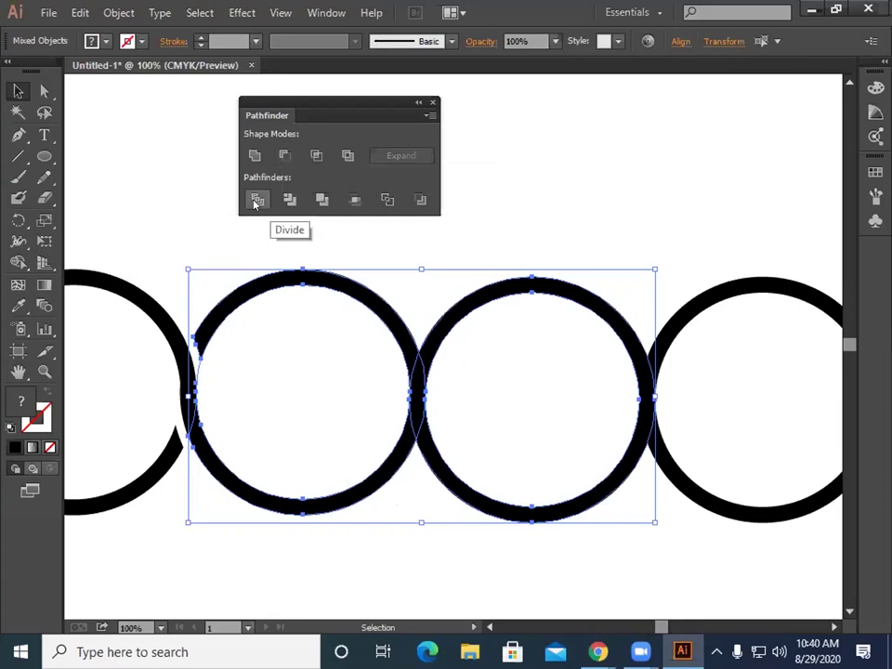
left_click(119, 13)
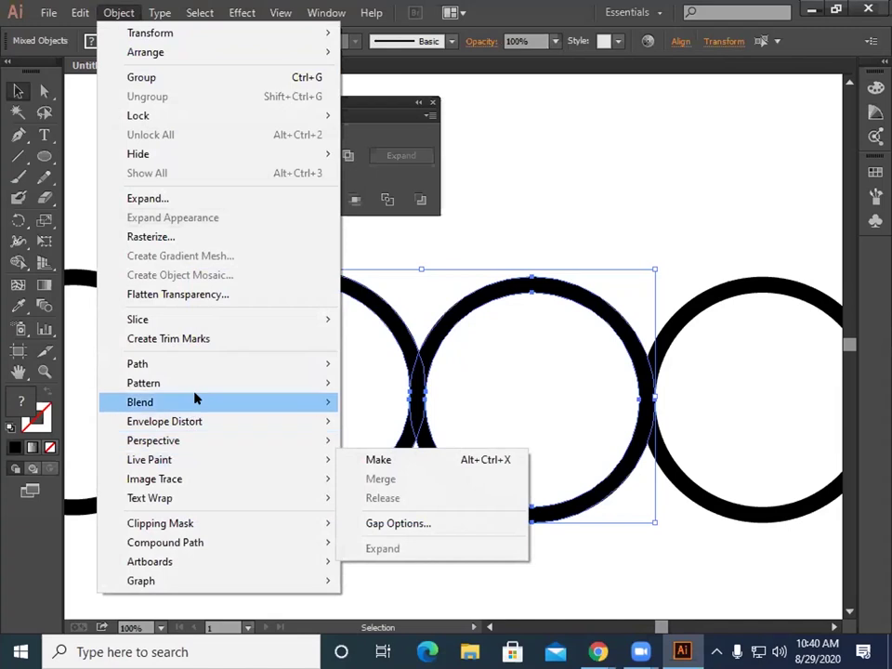
mouse_move(197, 373)
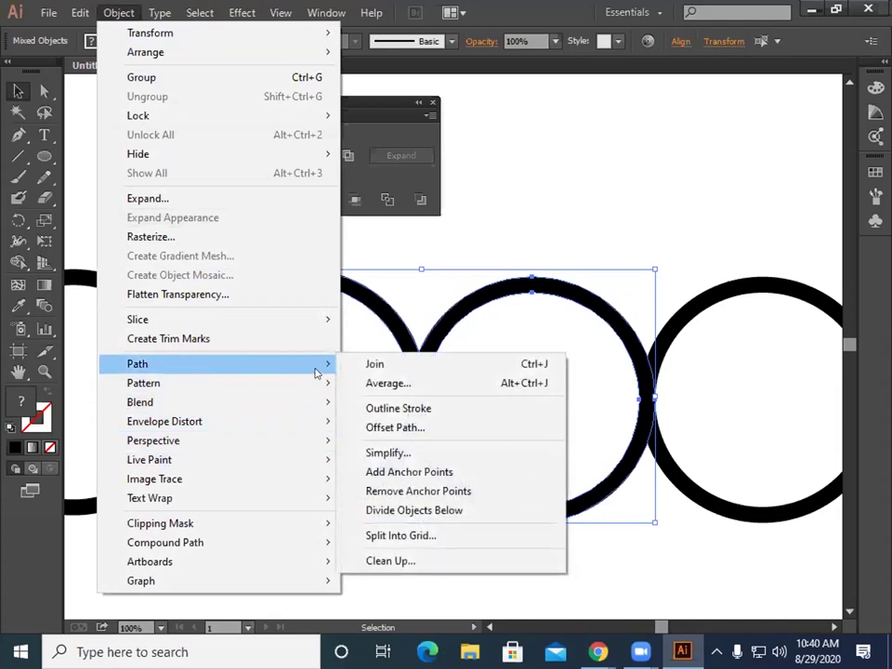
left_click(409, 426)
left_click(434, 370)
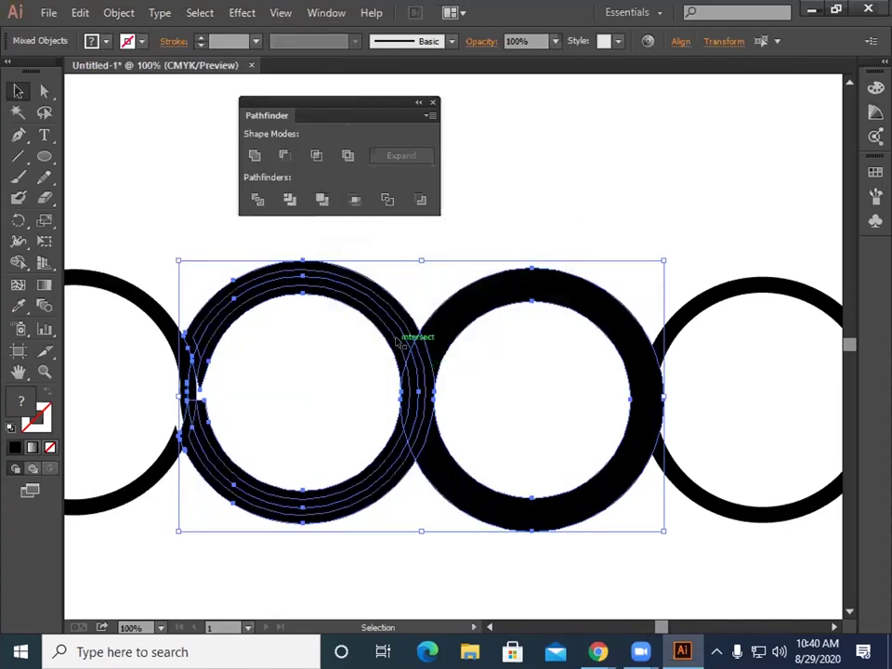
key("ctrl+z")
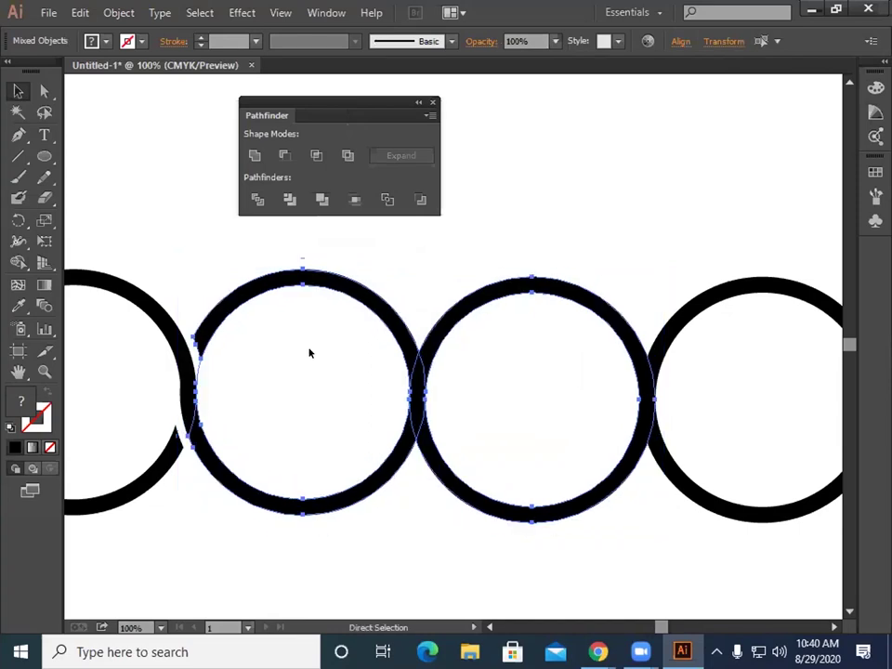
Step: Pull the stray unfilled circular path out of the second ring and remove it
left_click(156, 247)
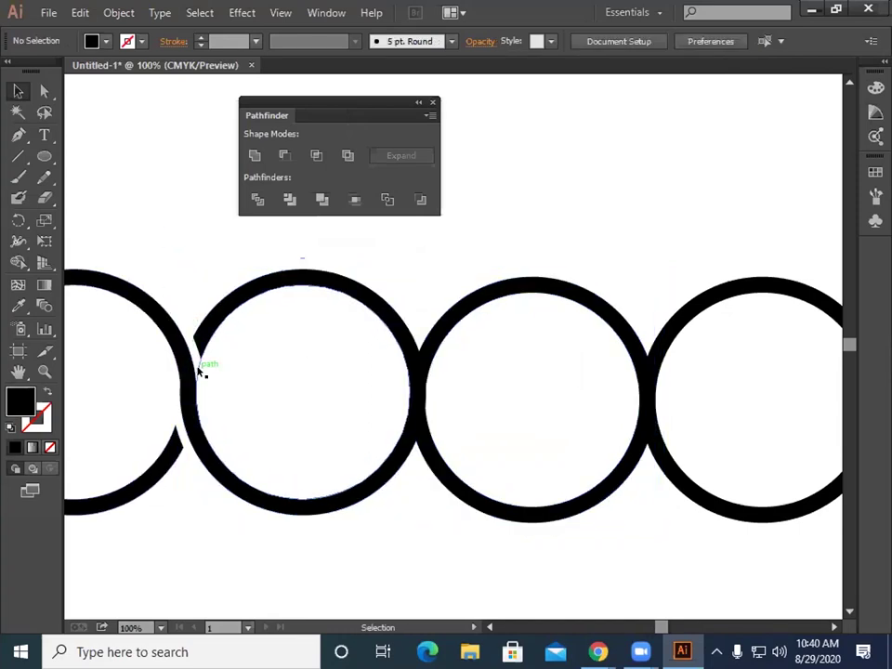
left_click_drag(198, 370, 273, 372)
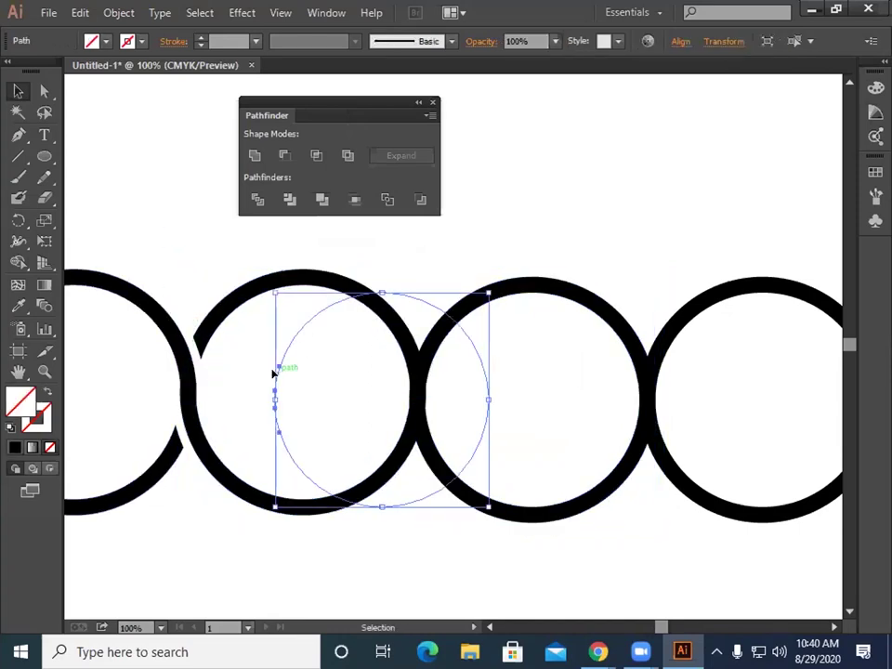
key("ctrl+shift+a")
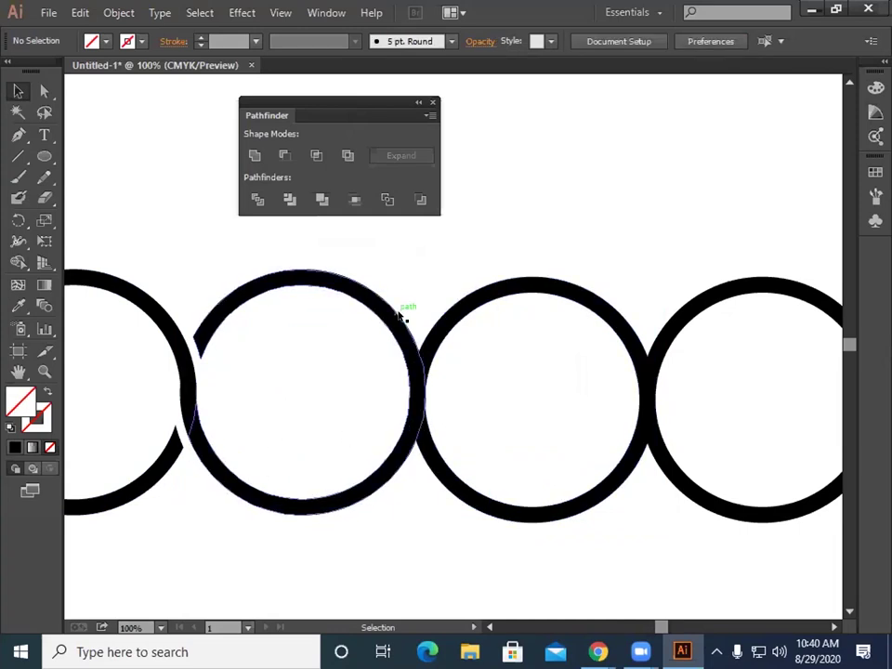
Step: Divide the second and third rings with the Pathfinder and ungroup the resulting pieces
left_click_drag(397, 287, 463, 464)
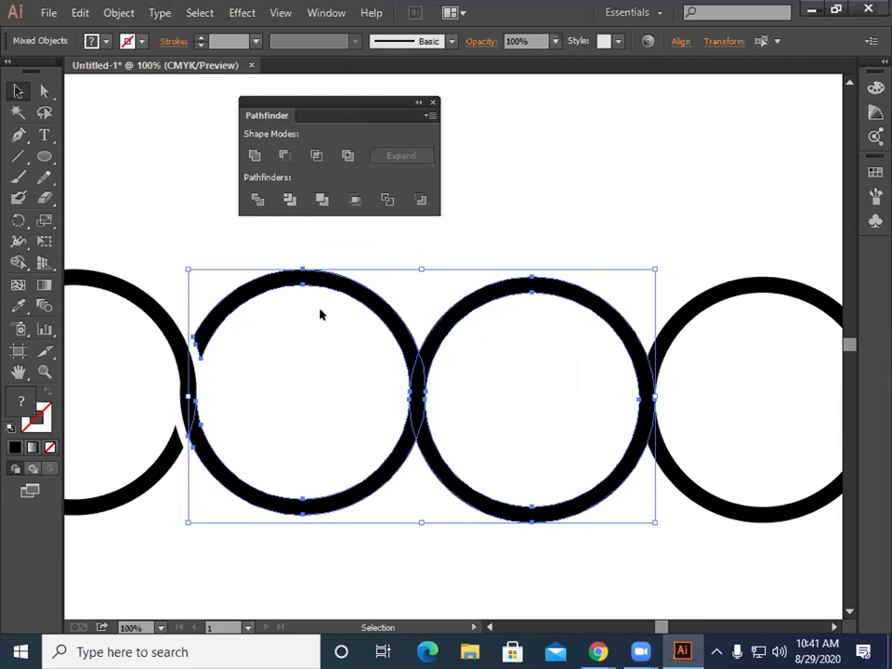
left_click(256, 201)
right_click(223, 245)
left_click(274, 341)
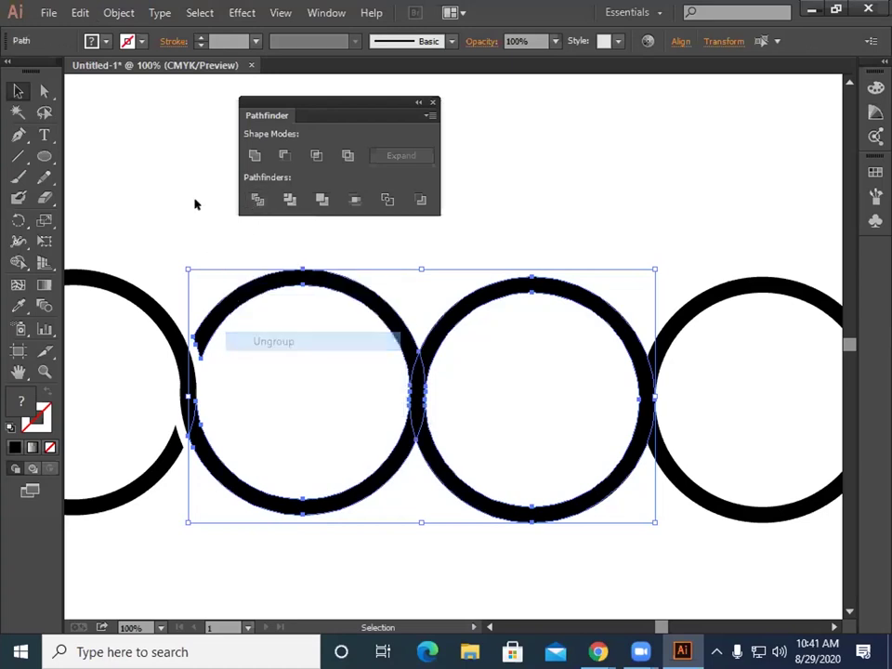
left_click(195, 201)
Step: Apply Offset Path to the piece where the second and third rings overlap
left_click(414, 428)
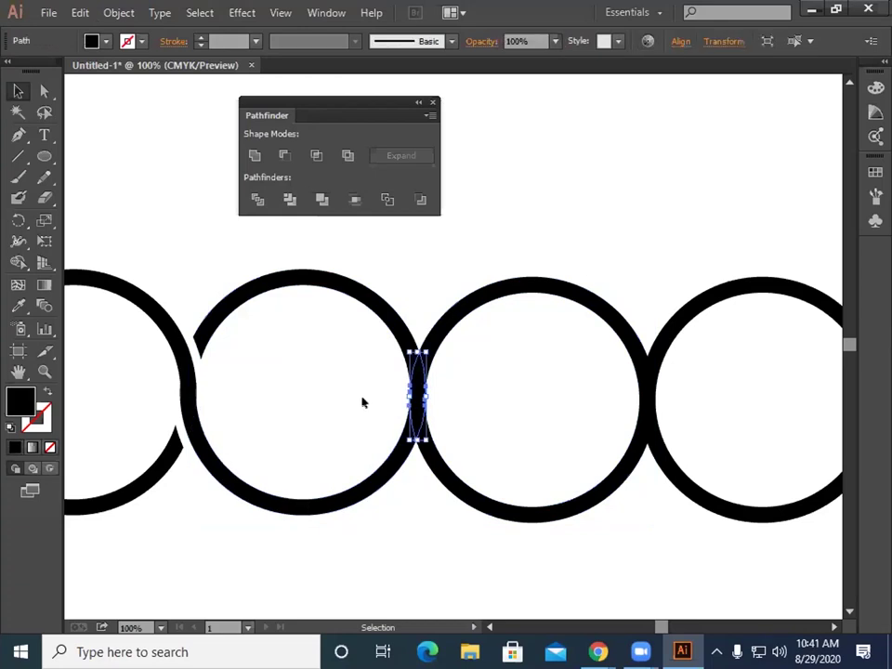
left_click(121, 13)
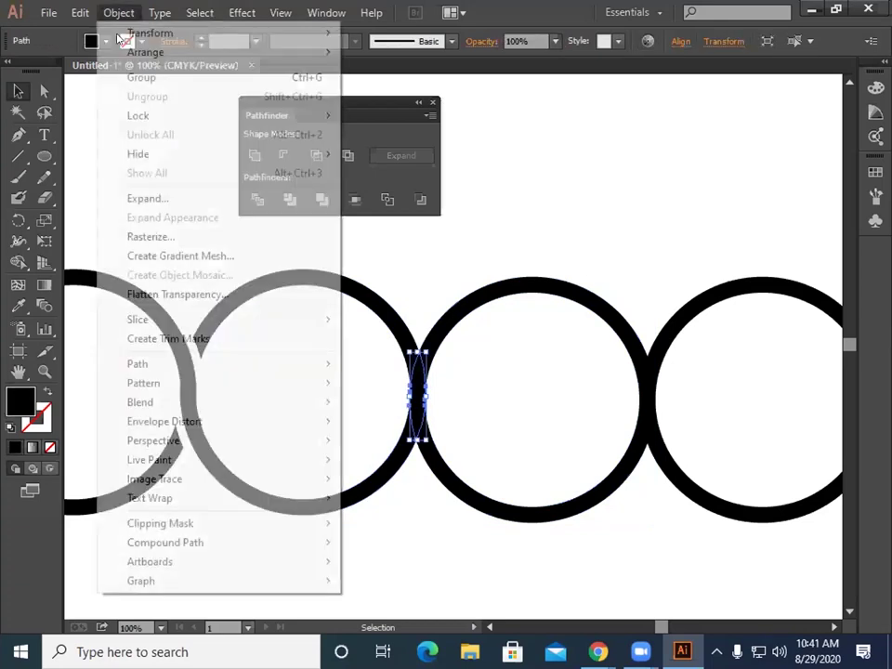
mouse_move(188, 360)
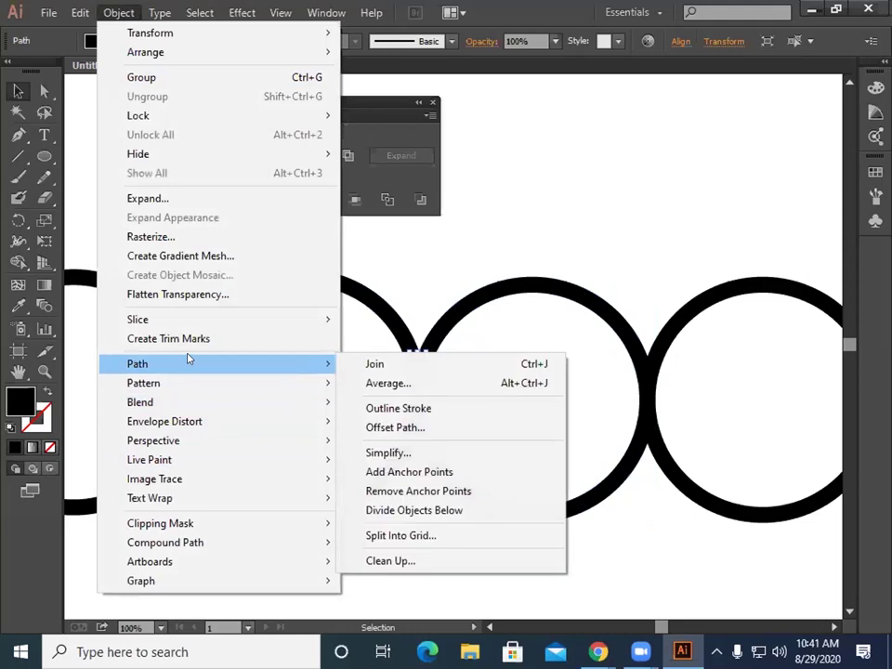
left_click(440, 426)
left_click(434, 370)
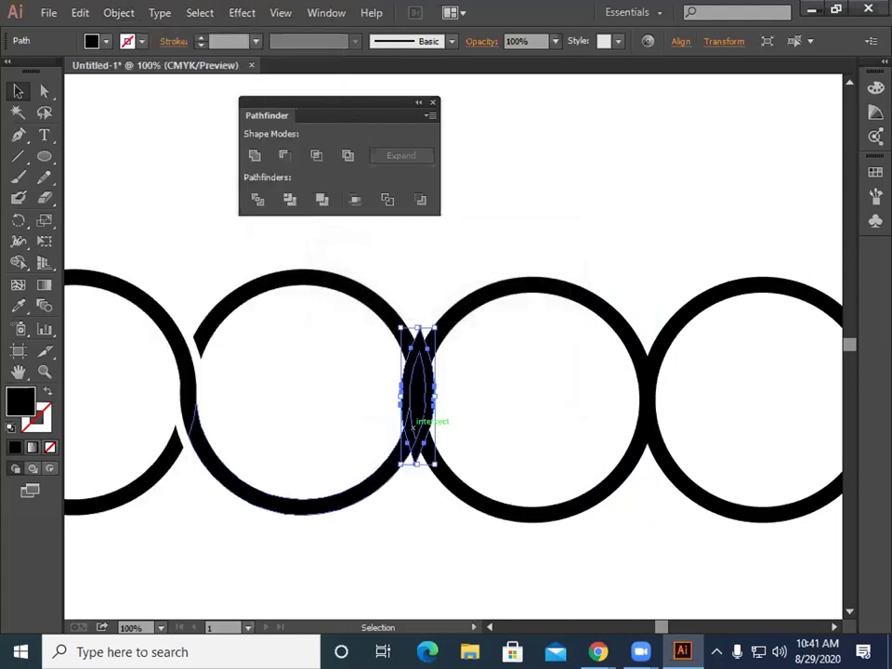
left_click(380, 552)
Step: Cut away the upper-right and lower-left slivers around the second and third rings' overlap with Shape Builder, and delete the leftover offset pieces
left_click_drag(384, 271, 477, 484)
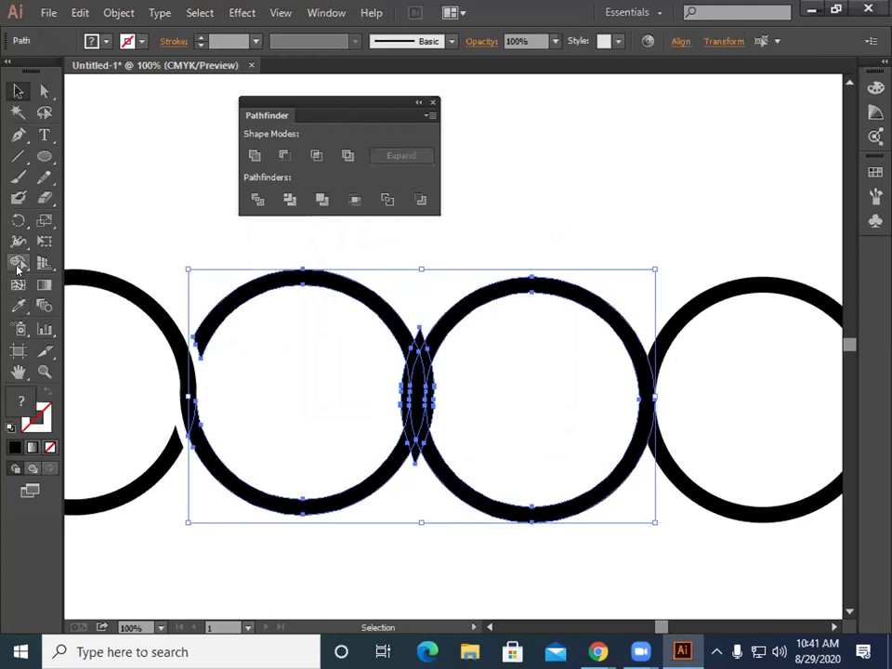
key("shift+m")
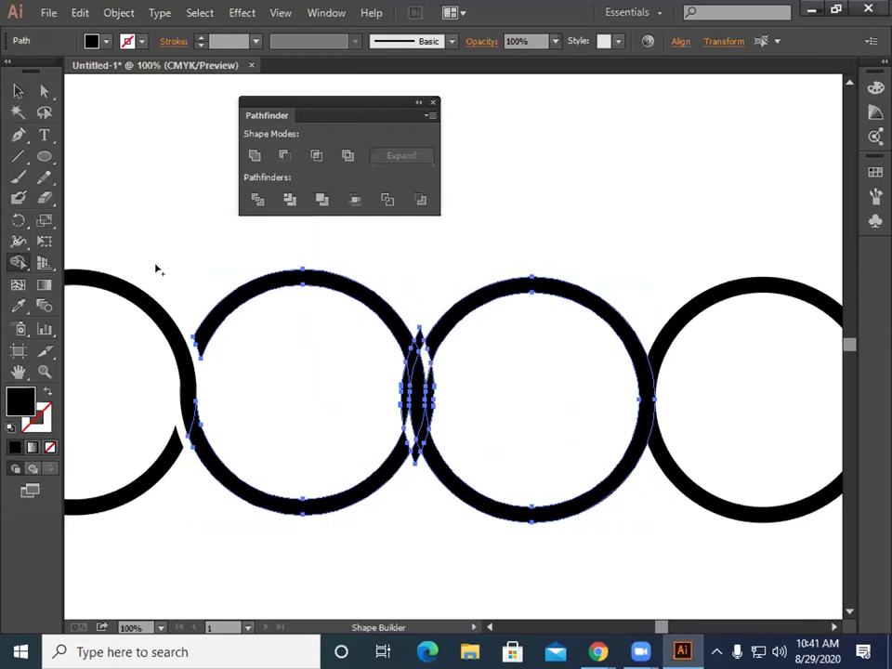
left_click(17, 90)
left_click(147, 212)
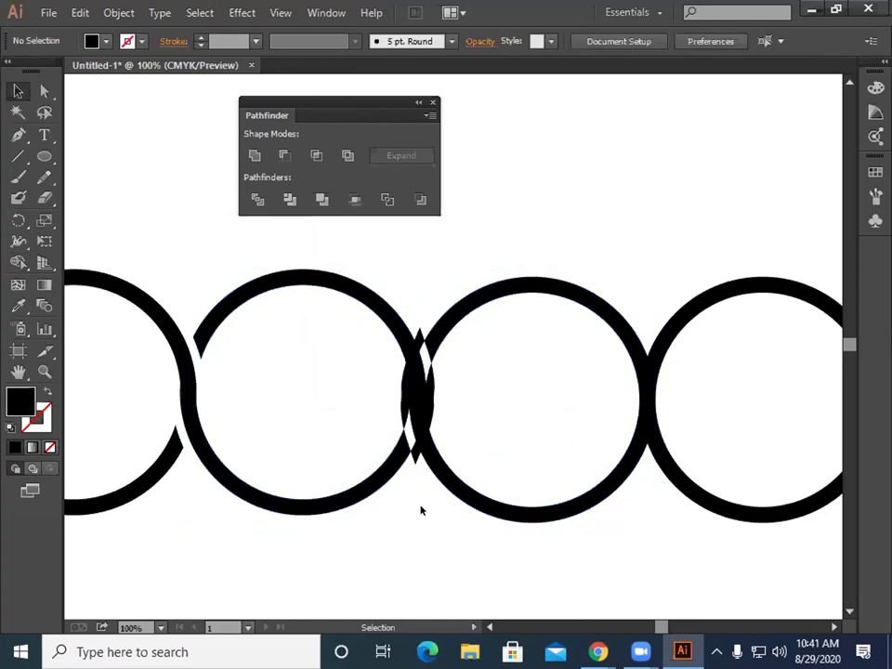
left_click_drag(412, 469, 516, 453)
key("Delete")
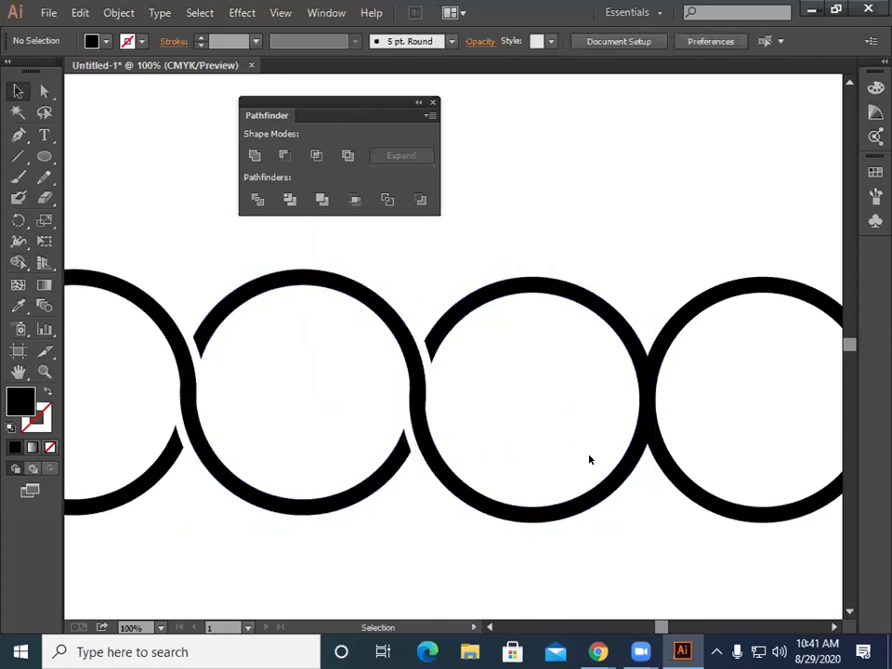
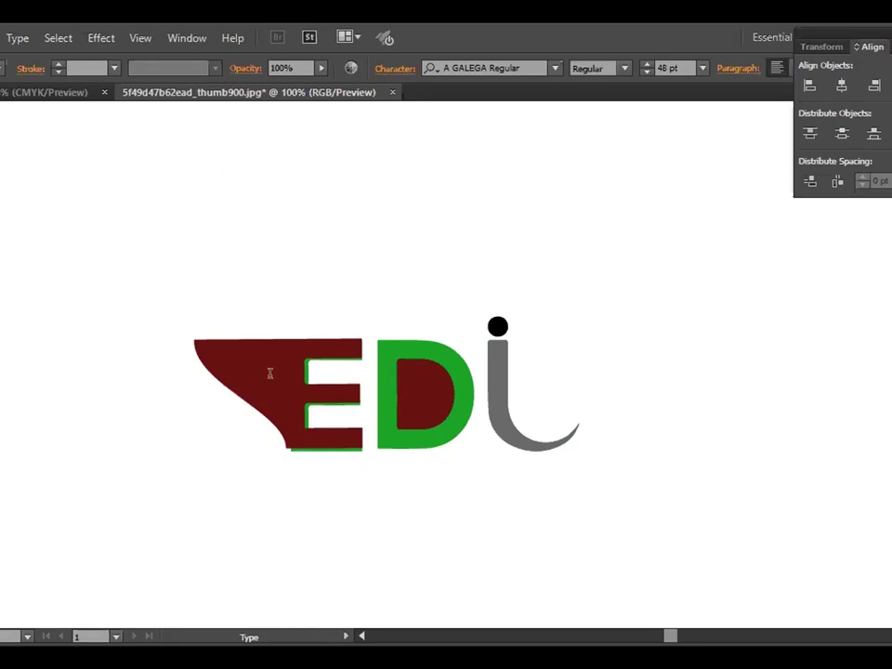
Step: Examine the upper-left anchor point and curve handles of the dark red winged E in the EDI lettering
key("Escape")
left_click(239, 358)
mouse_move(259, 370)
left_mouse_down()
mouse_move(183, 442)
mouse_move(193, 442)
mouse_move(253, 366)
left_mouse_up()
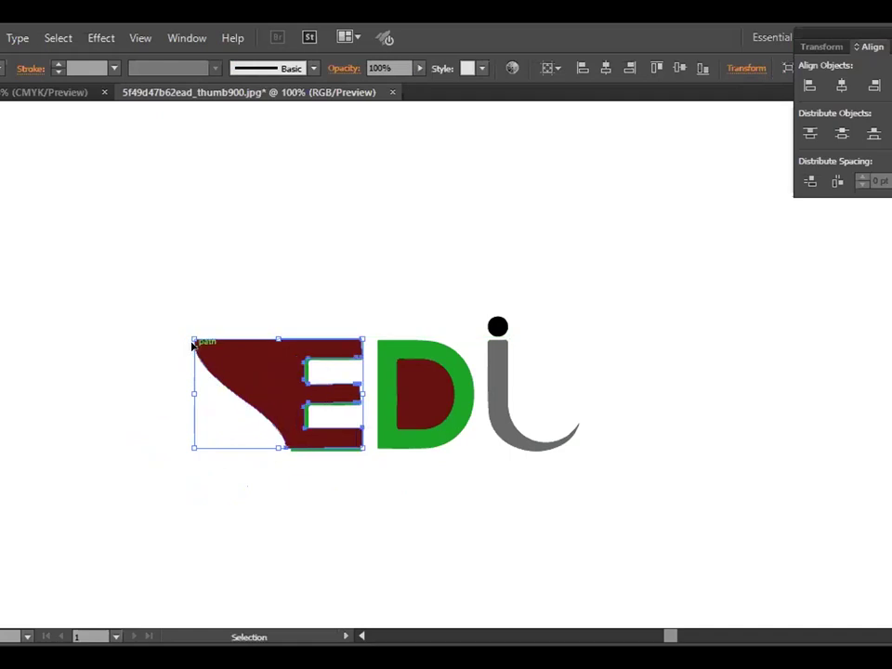
key("a")
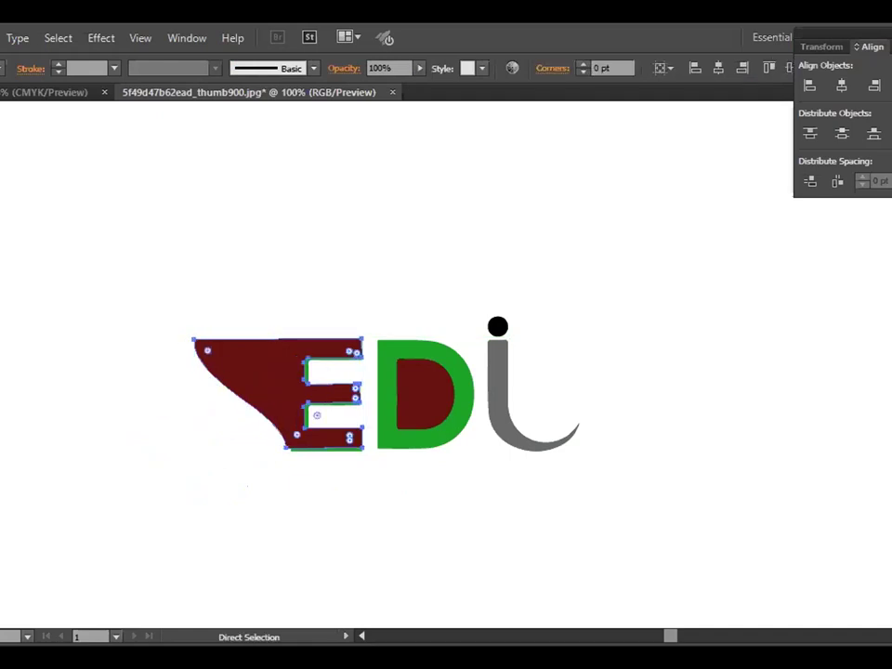
left_click(191, 342)
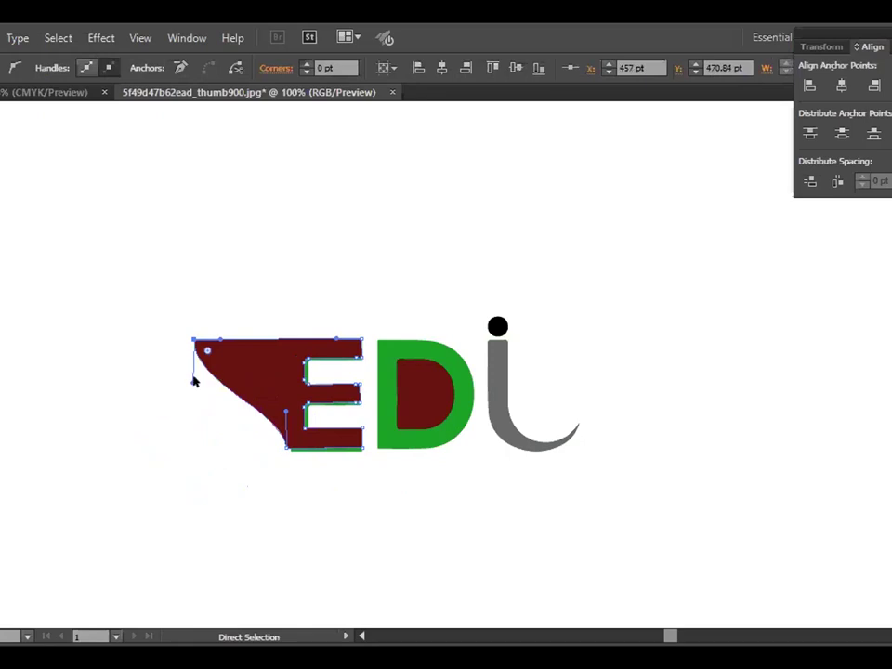
left_click(195, 341)
left_click(193, 341)
key("v")
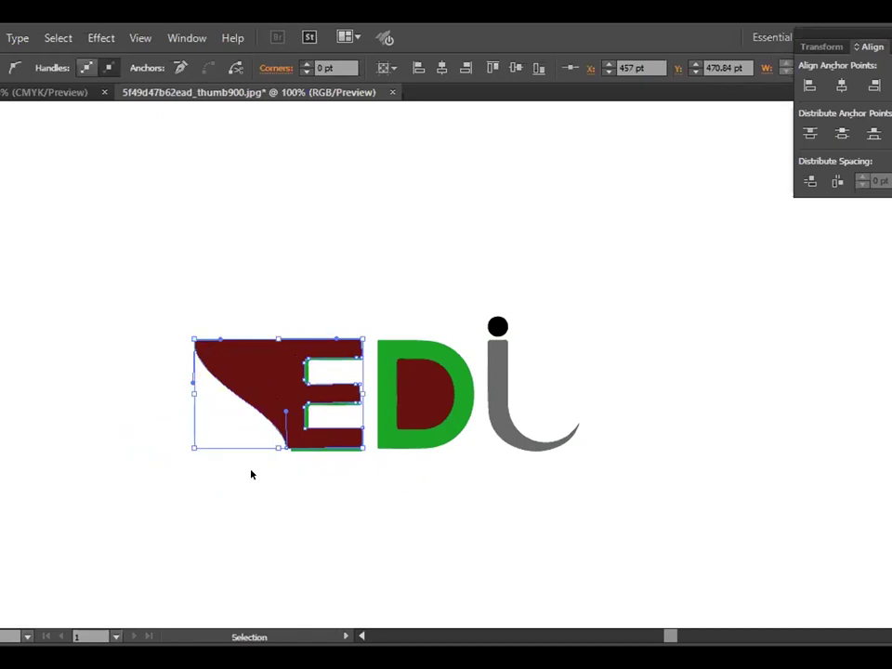
Step: Undo the recent edits back to the isolated compound path with the grey background around the EDI lettering
key("ctrl+v")
key("ctrl+z")
key("ctrl+z")
key("ctrl+z")
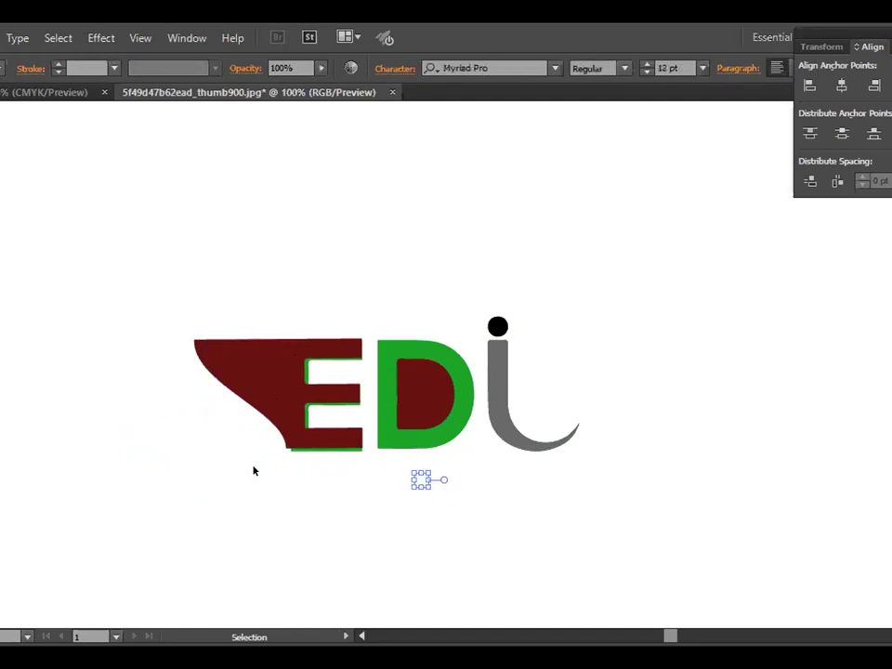
key("ctrl+z")
key("ctrl+z")
key("ctrl+z")
key("ctrl+z")
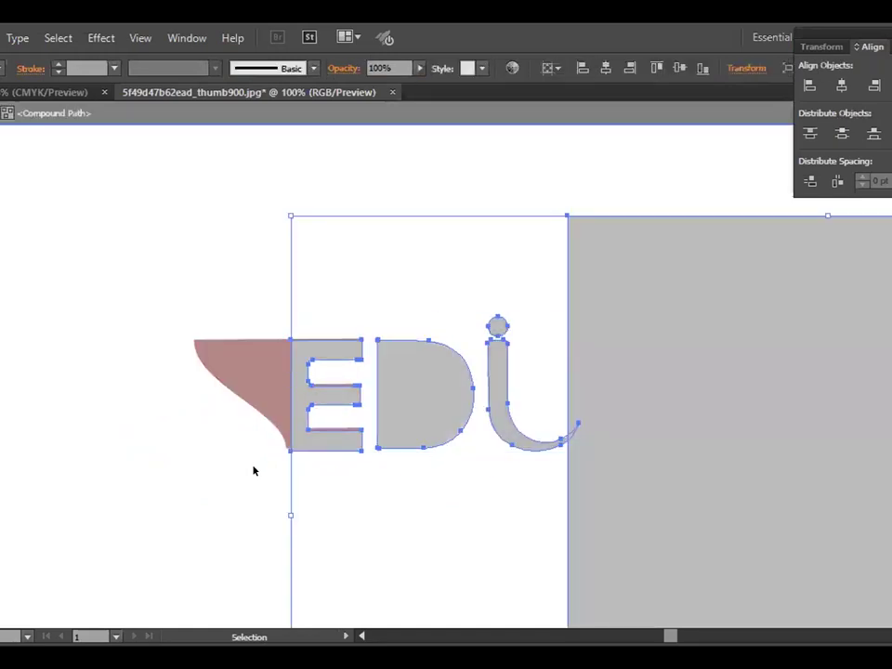
key("ctrl+z")
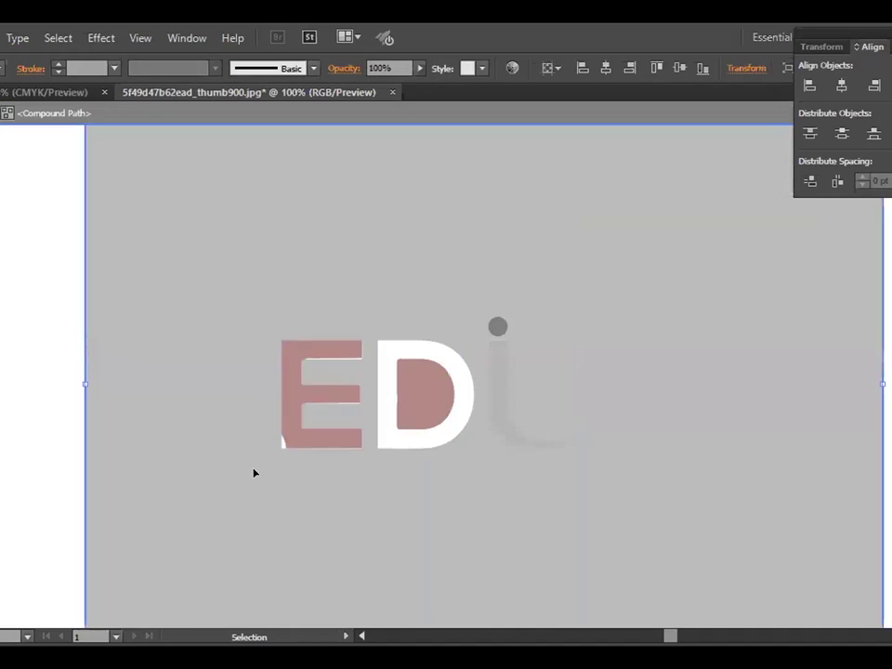
Step: Exit isolation mode of the compound path to return to the full artwork
key("a")
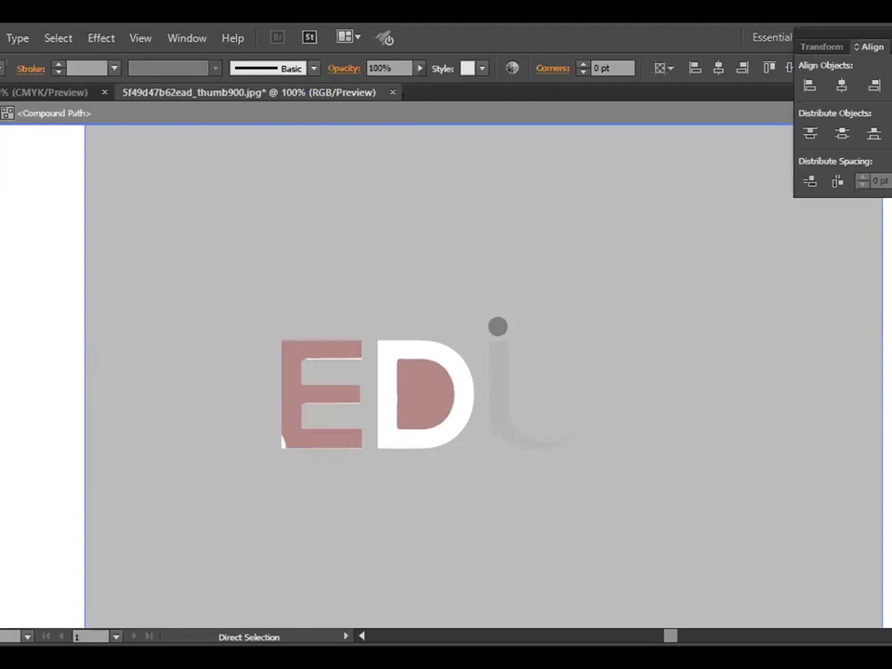
key("t")
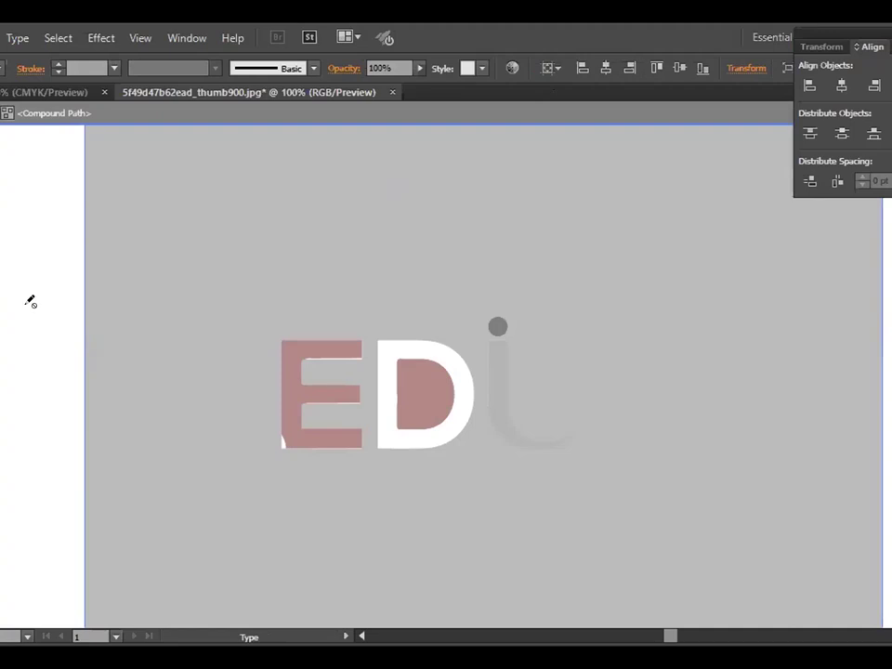
key("v")
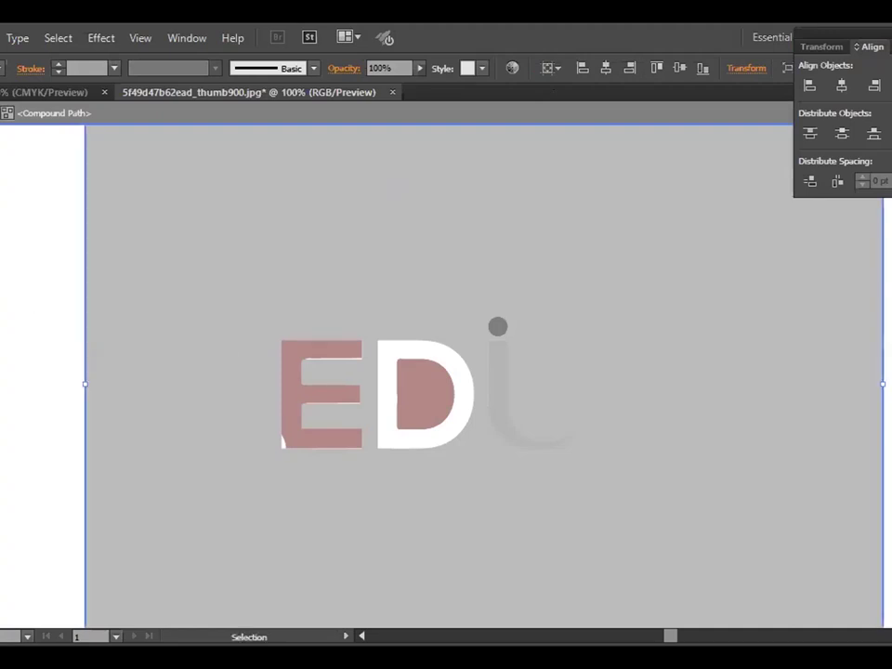
double_click(237, 364)
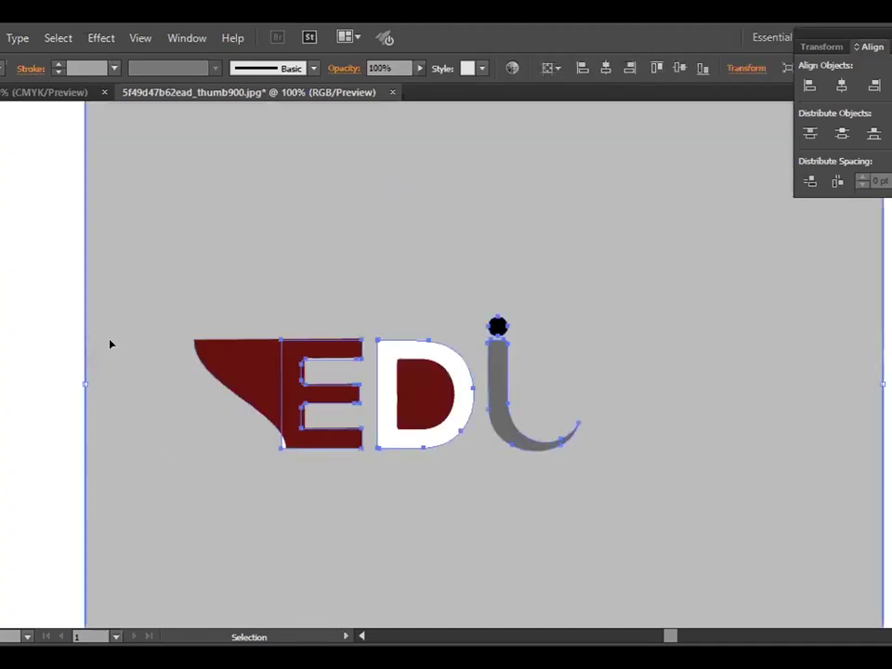
Step: Start new point text on the grey area below the EDI lettering, choose the Nexa Bold font and enter the letter E
key("t")
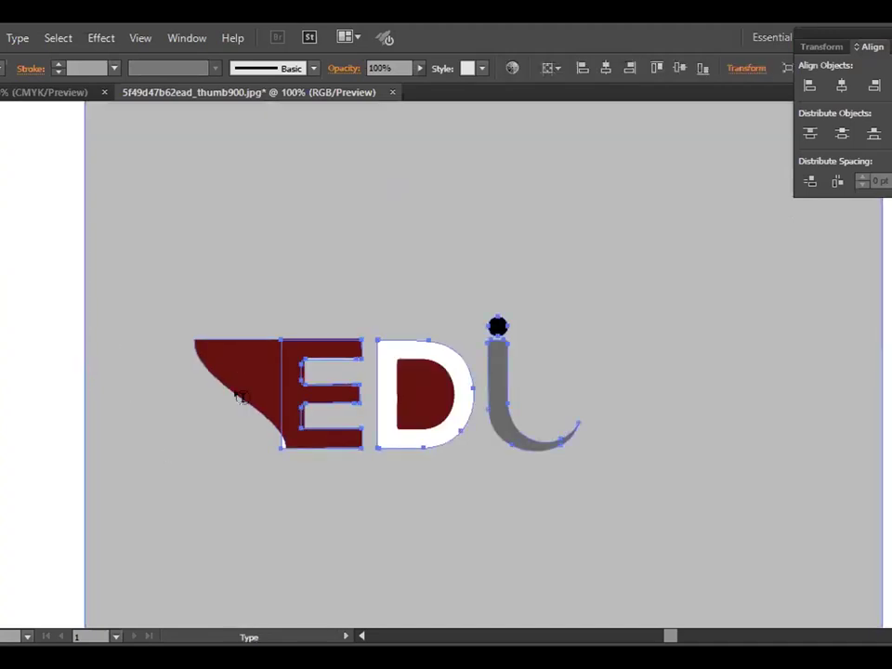
key("ctrl+shift+a")
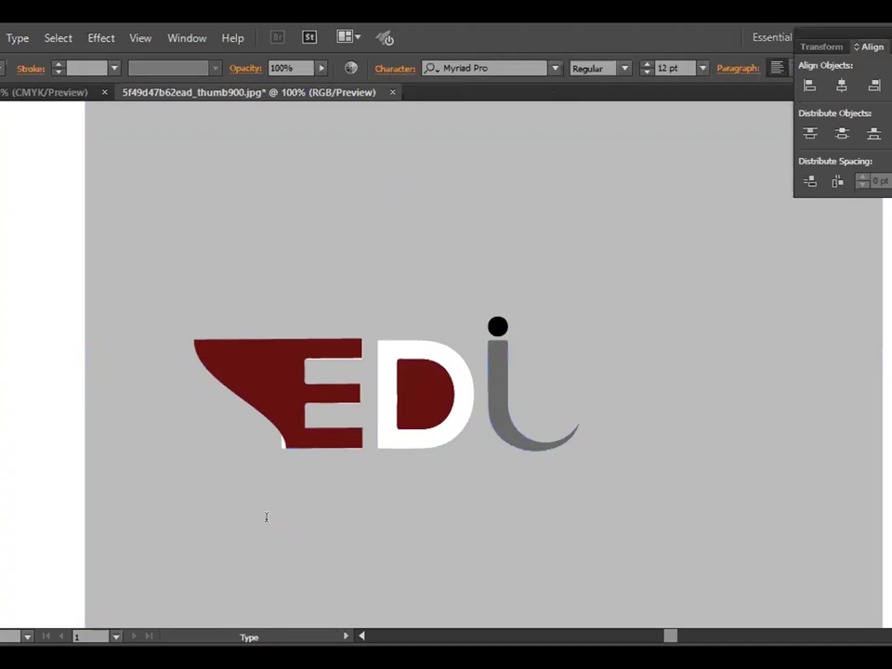
left_click(265, 516)
left_click(555, 68)
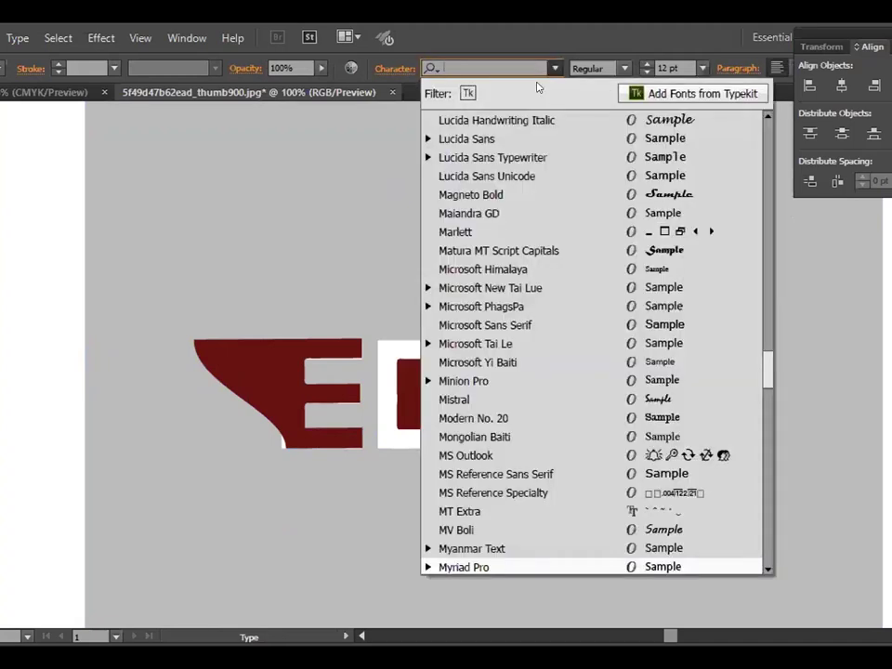
type("nn")
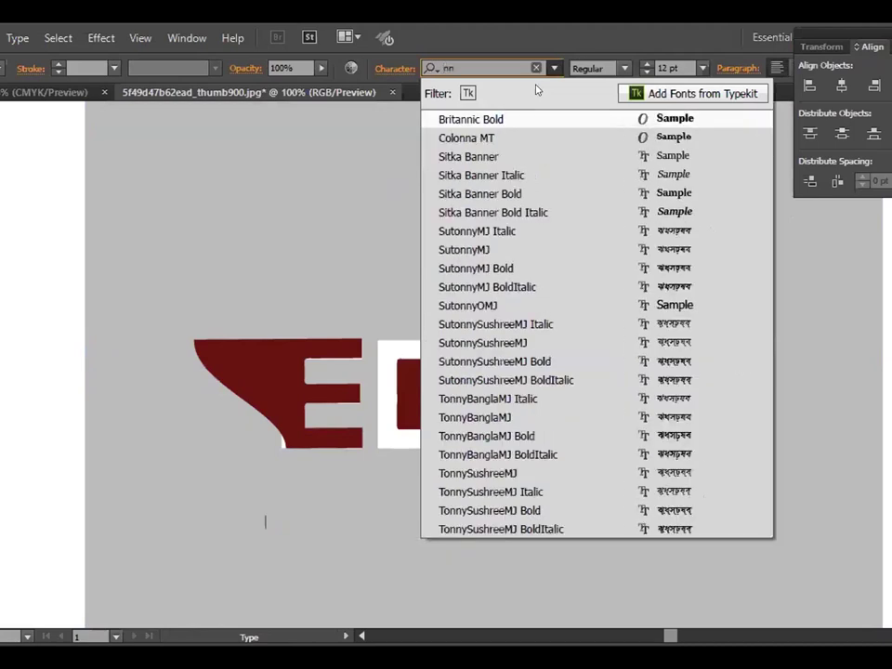
key("BackSpace")
key("Return")
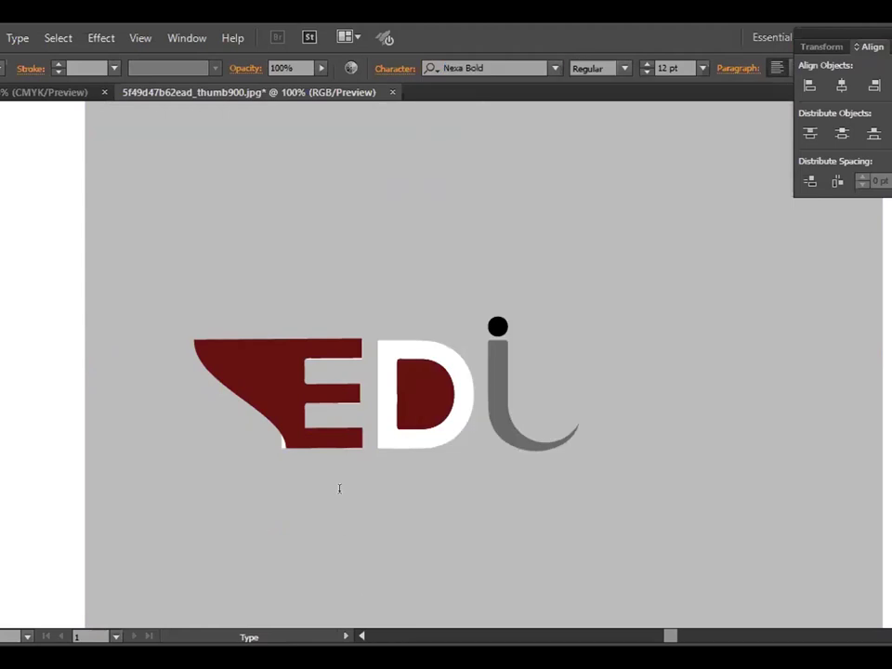
type("E")
Step: Set the font size of the new letter E to 72 pt, trying 60 pt first
double_click(269, 520)
left_click(703, 68)
left_click(728, 365)
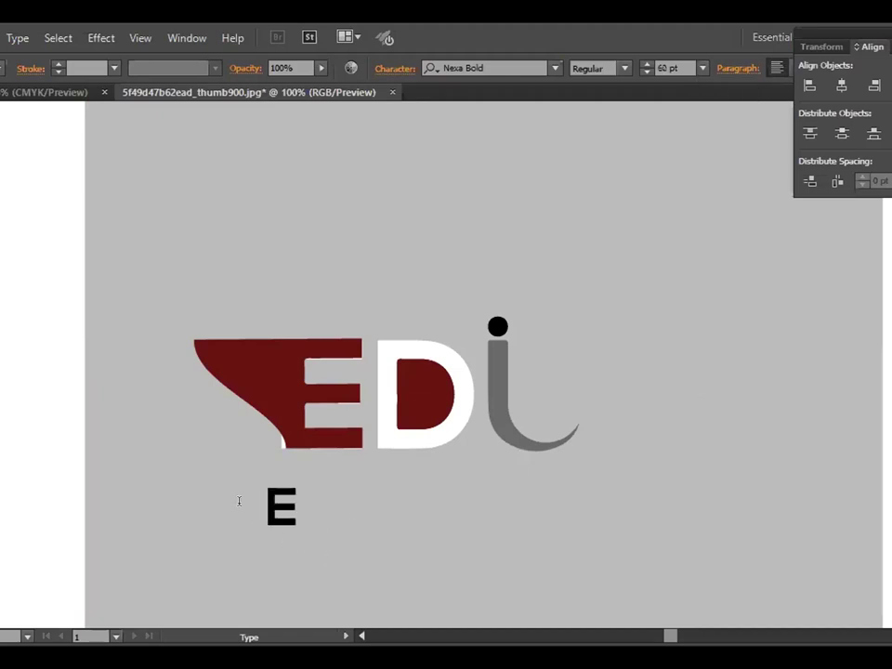
left_click_drag(241, 499, 322, 502)
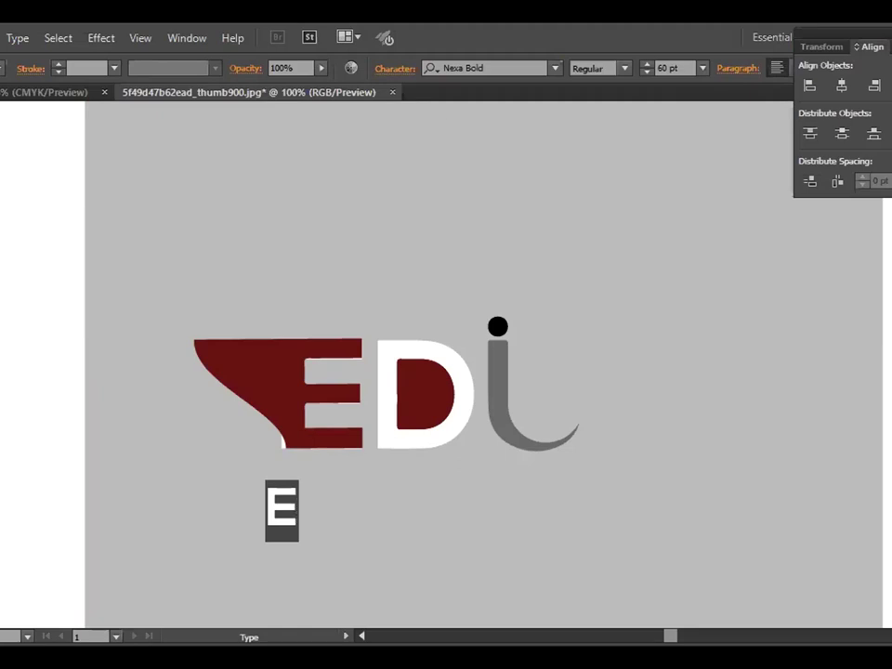
left_click(703, 68)
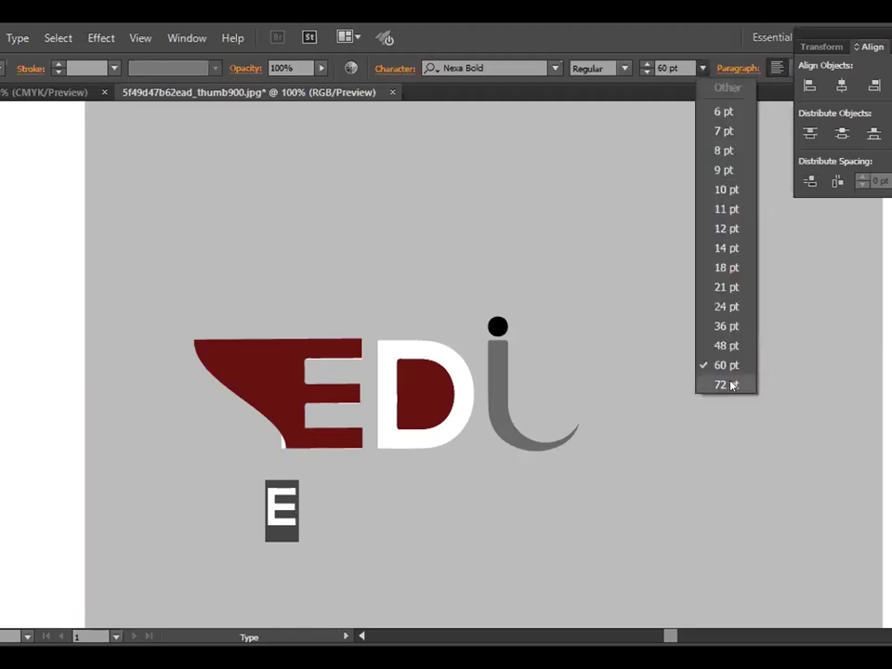
left_click(722, 384)
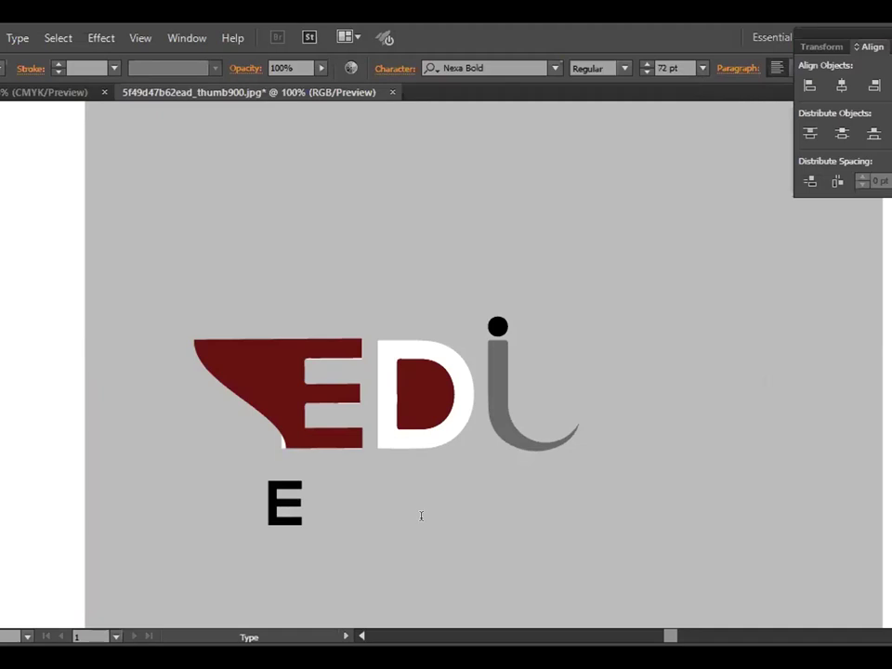
left_click_drag(264, 507, 312, 515)
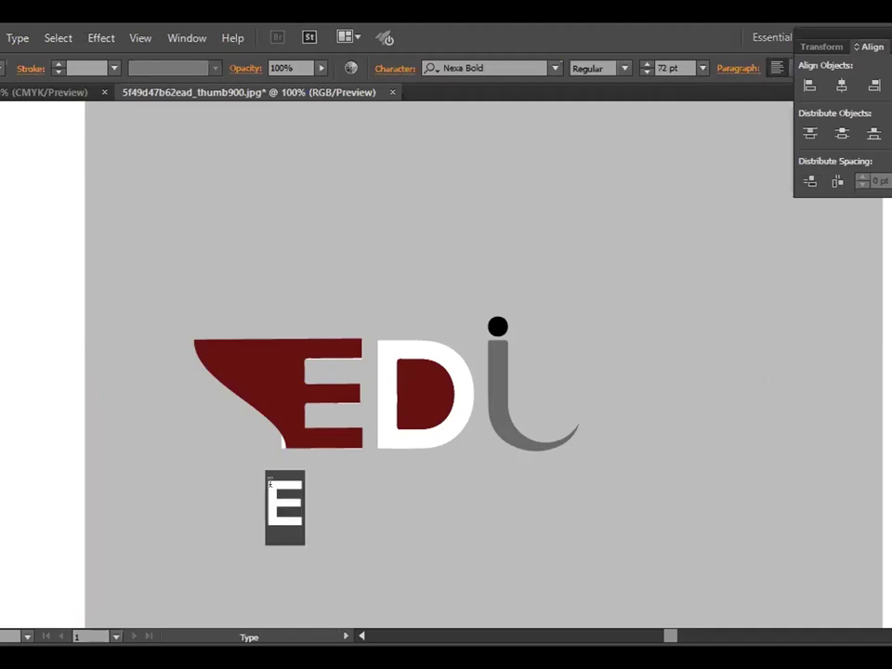
left_click(285, 518)
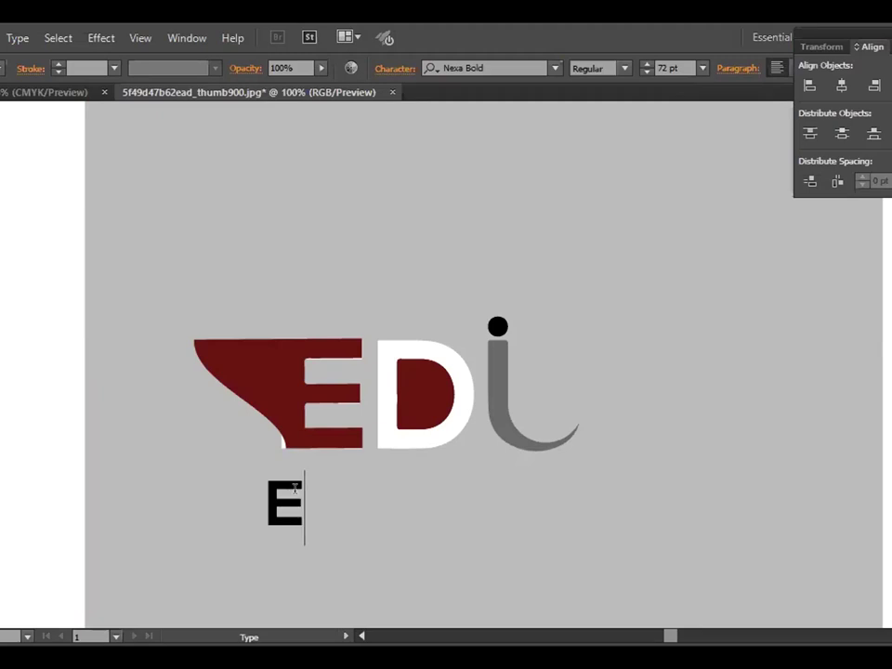
scroll(358, 505, "left", 2)
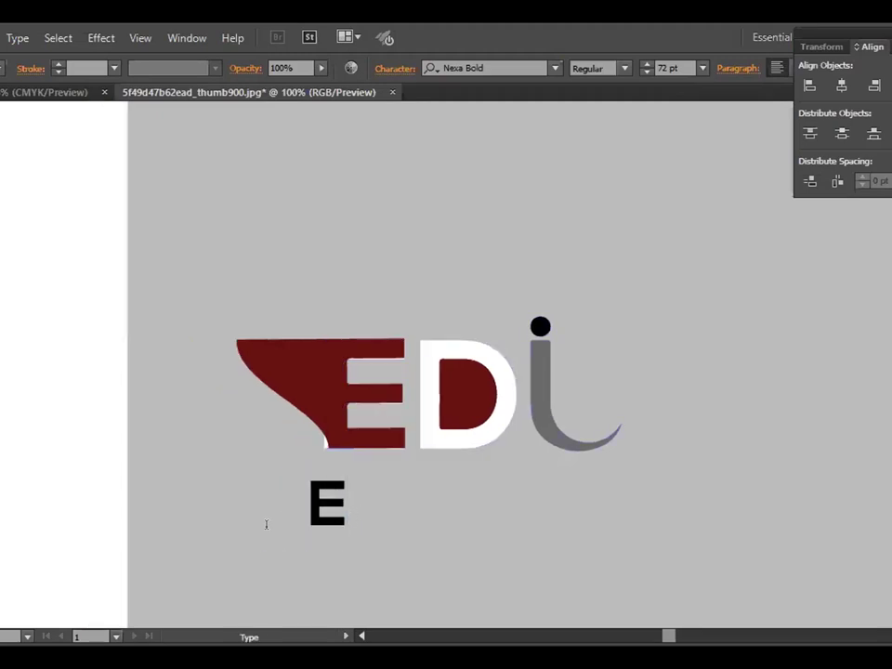
left_click_drag(244, 496, 349, 490)
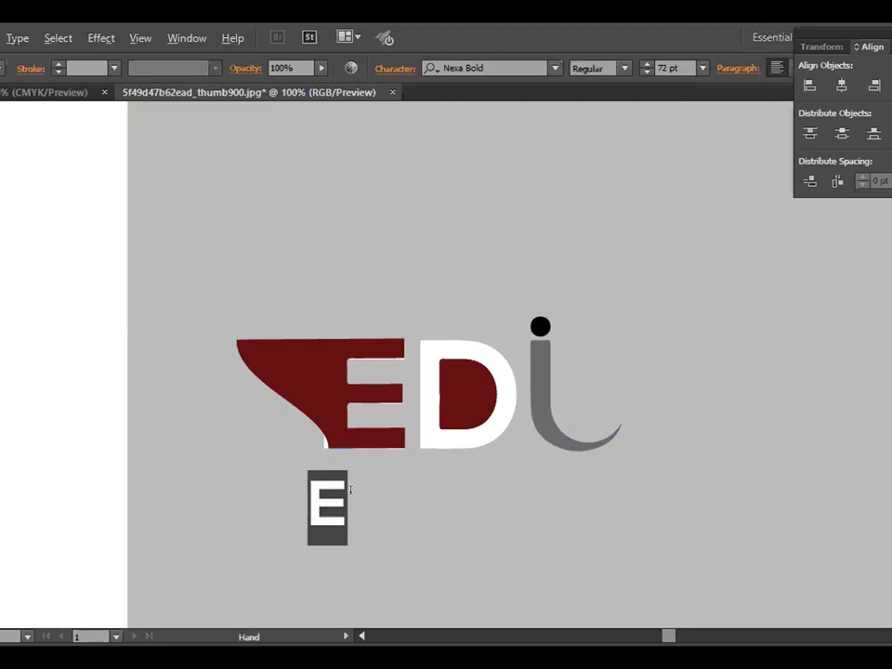
Step: Finish editing the new E text and scale it up proportionally around its centre to about 150 pt
key("ctrl+plus")
key("ctrl+plus")
key("ctrl+plus")
key("ctrl+plus")
key("ctrl+minus")
key("ctrl+minus")
key("ctrl+minus")
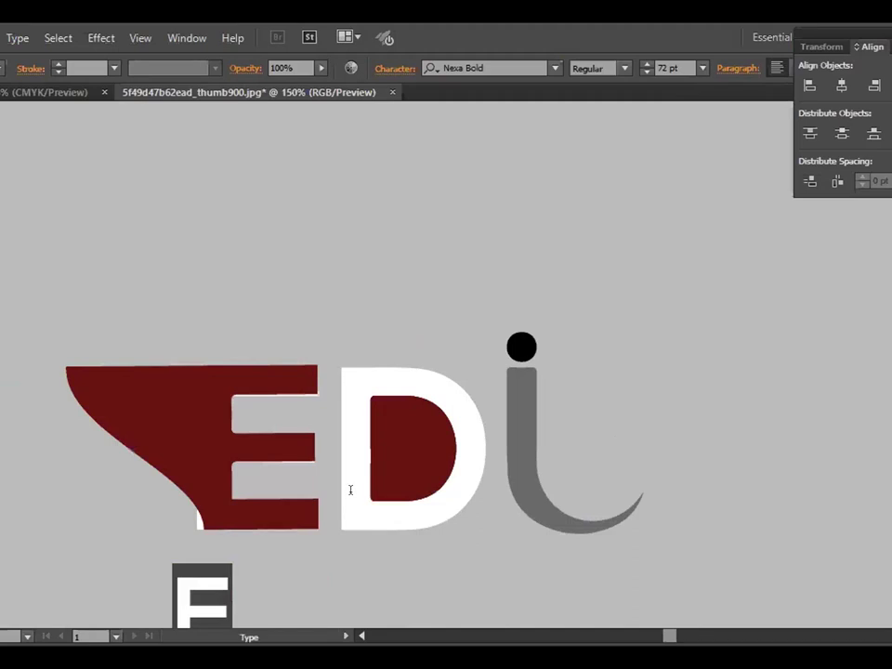
scroll(350, 490, "down", 1)
scroll(351, 490, "down", 1)
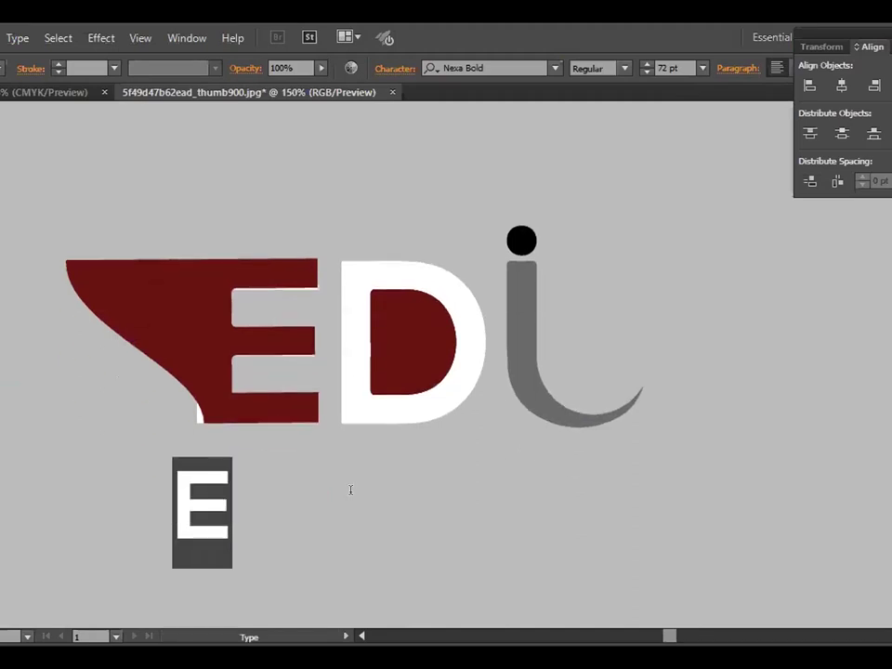
key("ctrl+z")
key("ctrl+shift+z")
left_click(225, 509)
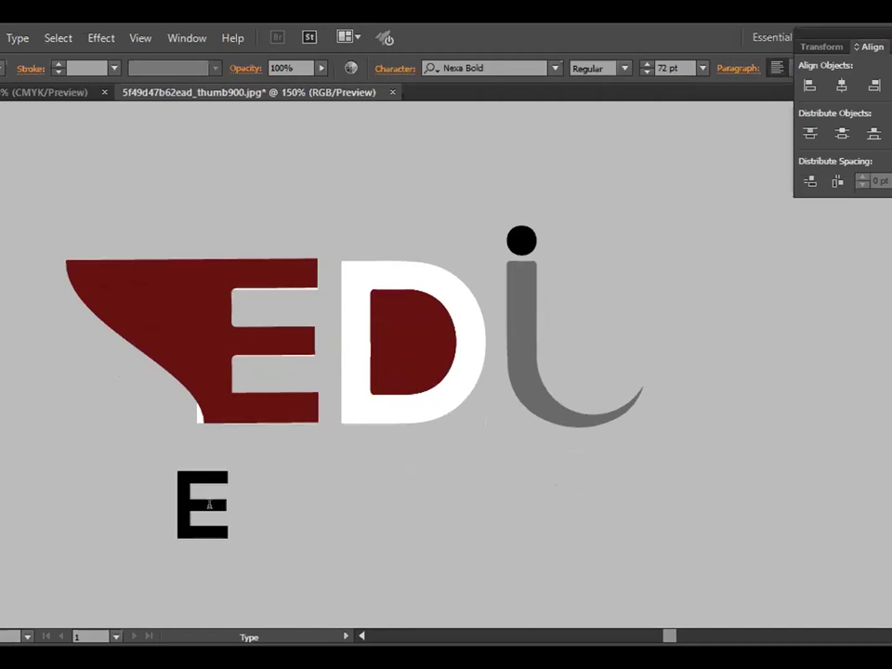
key("Escape")
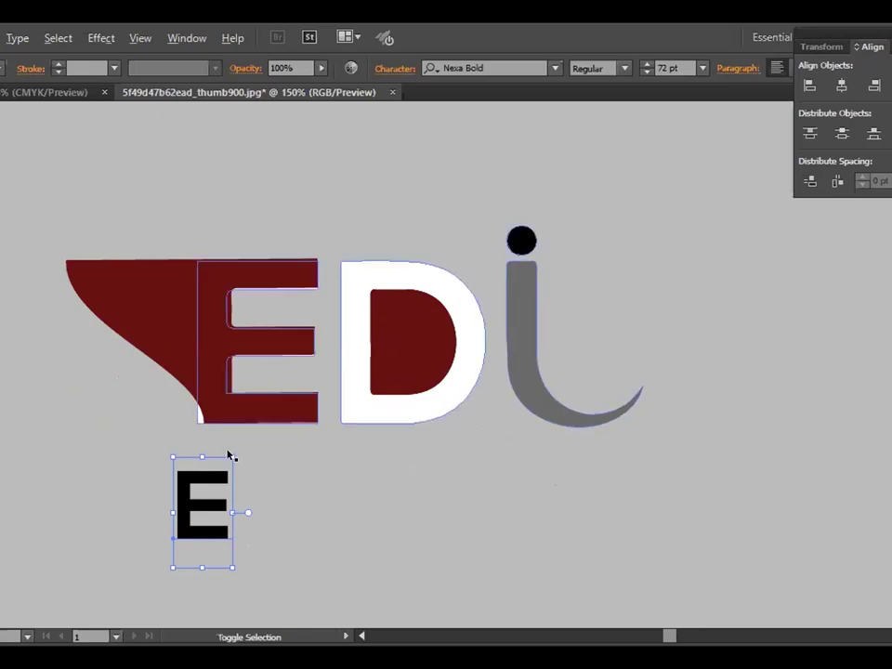
left_click_drag(231, 454, 280, 393)
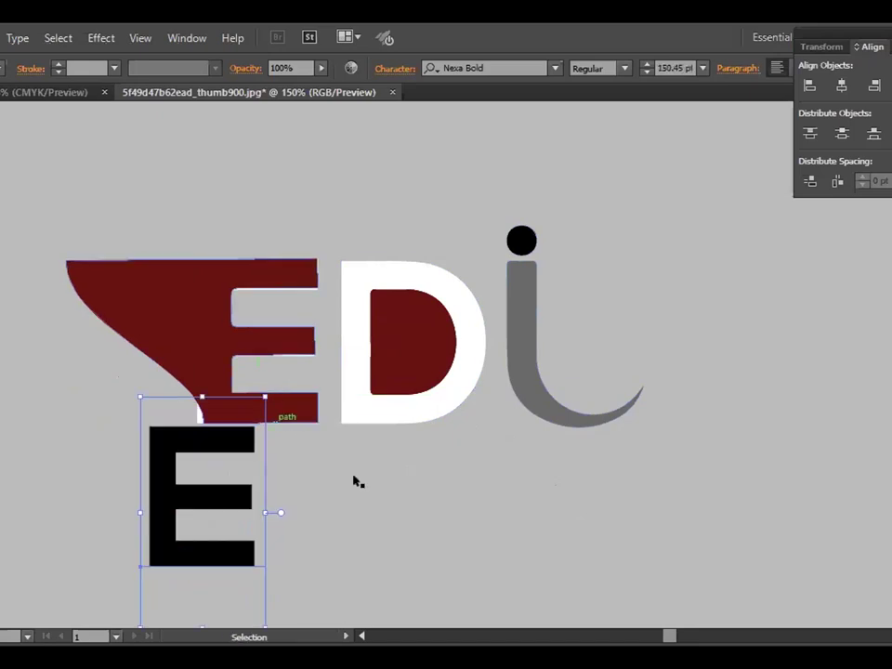
Step: Delete the original EDI lettering with its grey background, and move the new black E up into the cleared area
key("ctrl+alt+2")
left_click(353, 480)
left_click(249, 340)
key("Delete")
key("ctrl+alt+bracketleft")
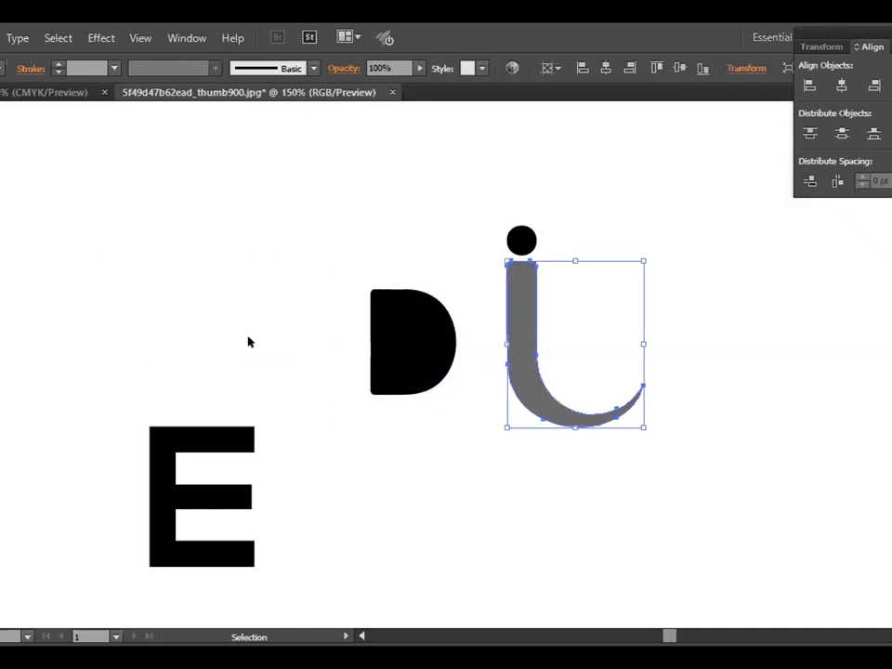
key("Delete")
key("ctrl+alt+bracketleft")
key("Delete")
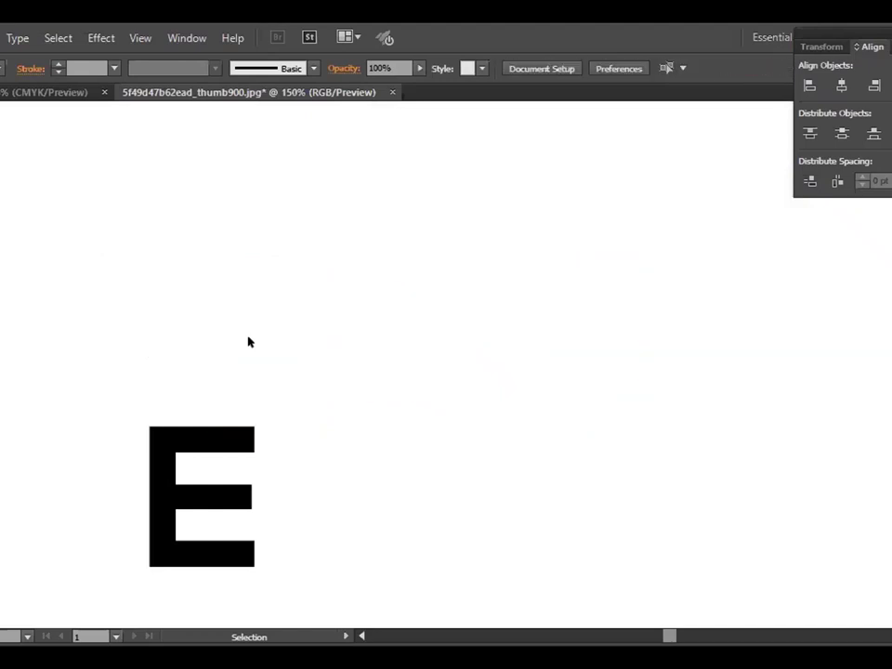
left_click_drag(158, 441, 229, 269)
left_click(340, 483)
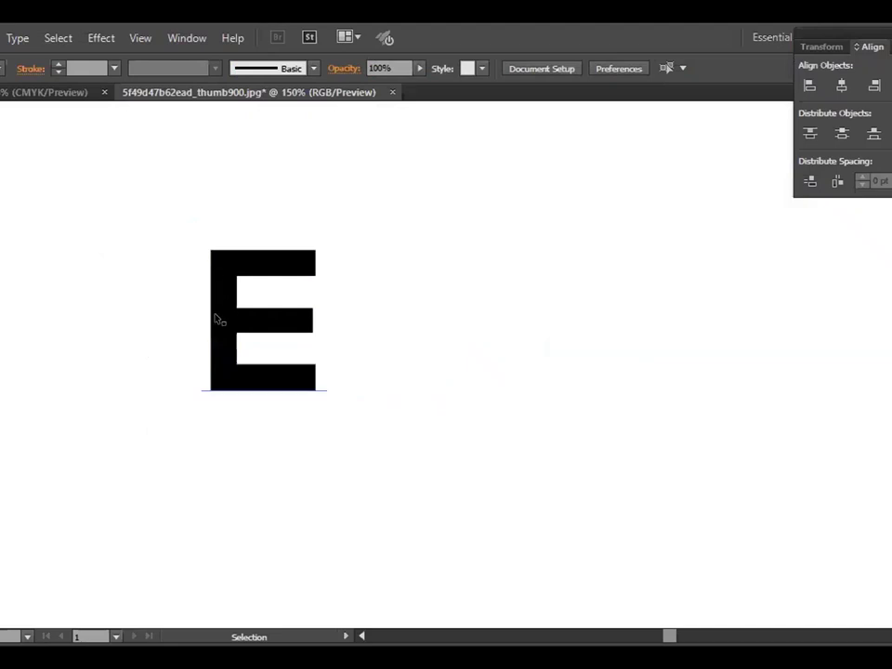
Step: Convert the E text to outlines and ungroup the resulting shape
left_click_drag(114, 243, 240, 261)
right_click(201, 283)
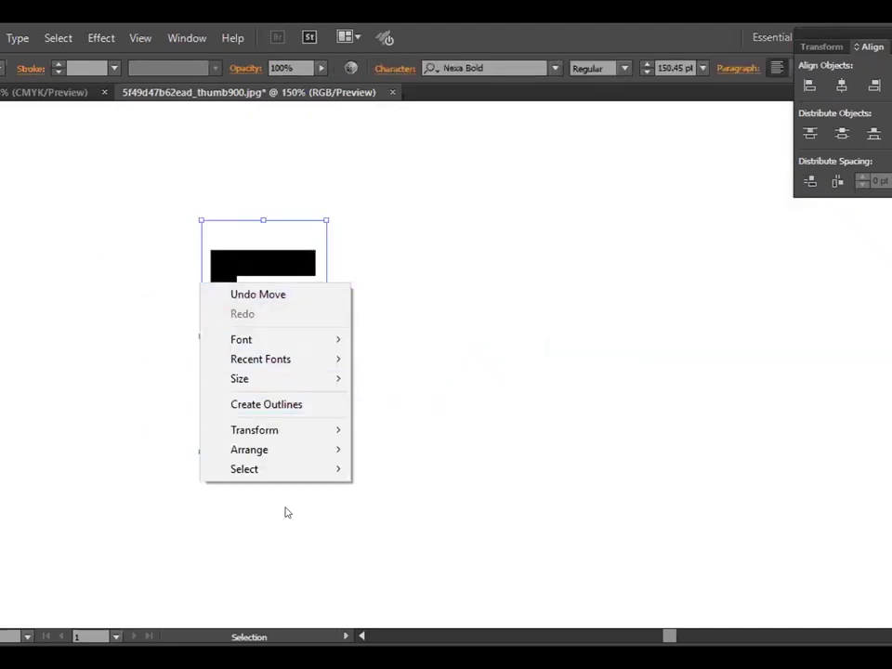
left_click(266, 404)
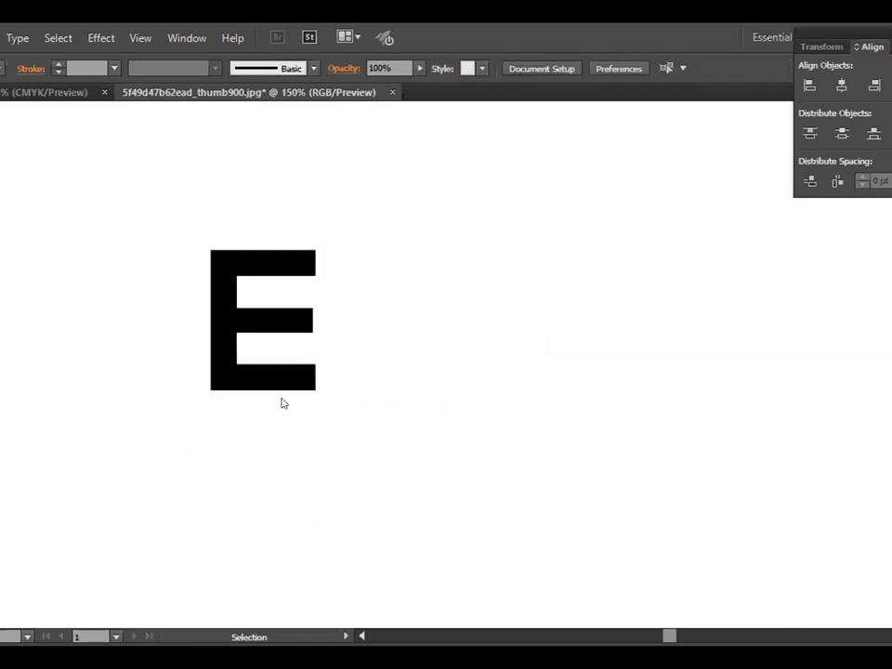
left_click(243, 315)
right_click(239, 327)
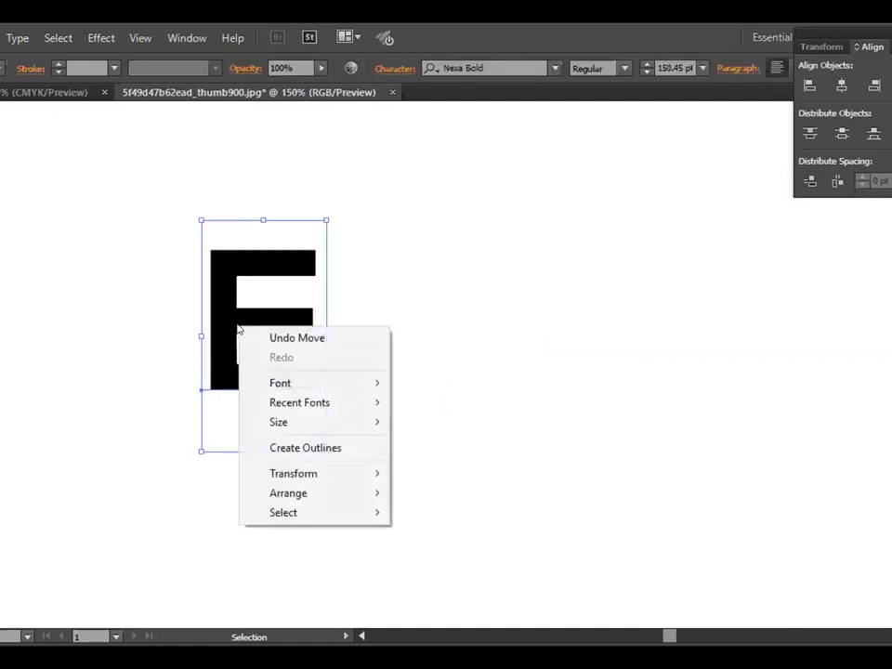
left_click(296, 447)
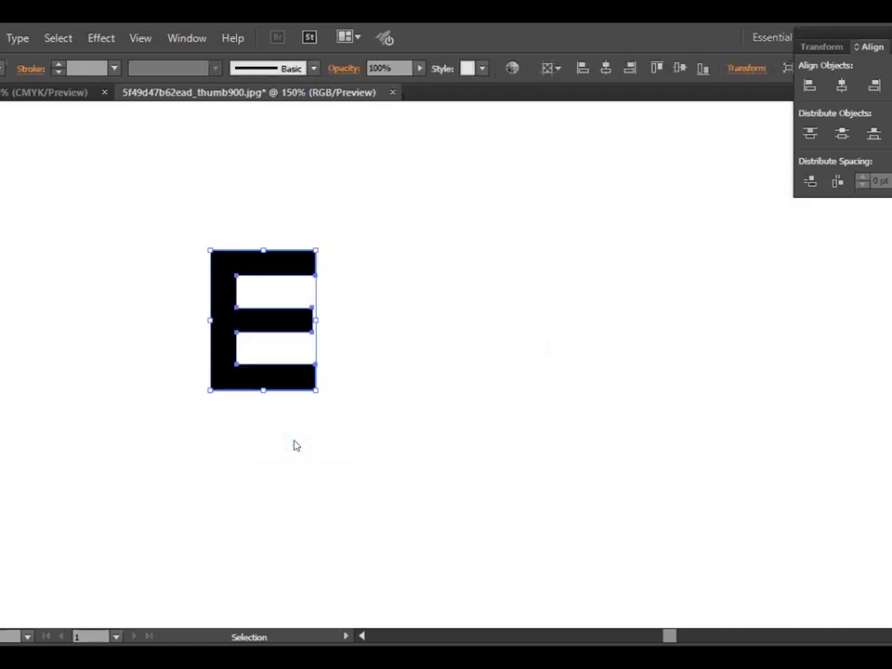
right_click(266, 379)
left_click(316, 482)
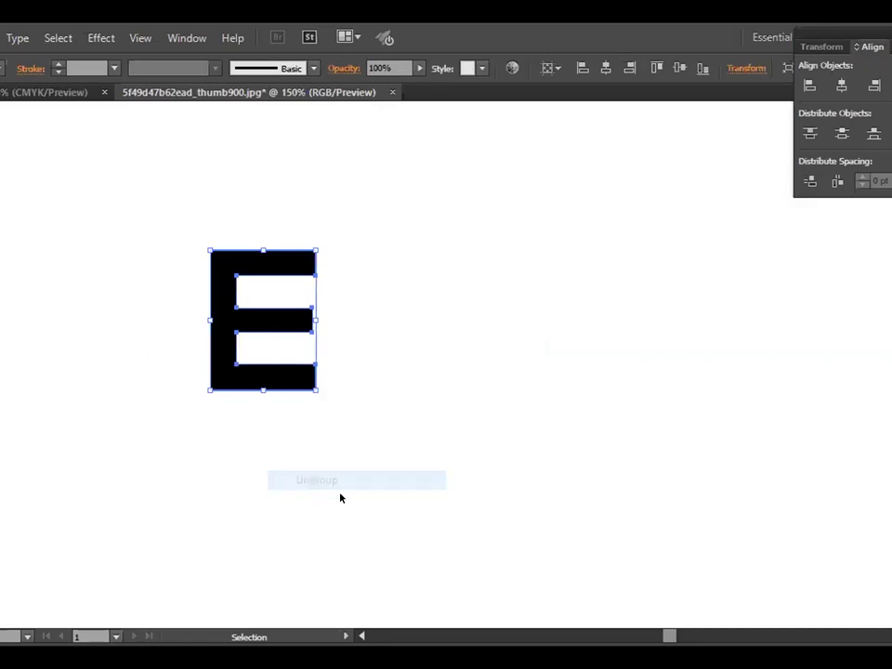
Step: Pull the inner vertical edge of the E's upper gap leftwards through the stem, out to about X 449 pt
key("a")
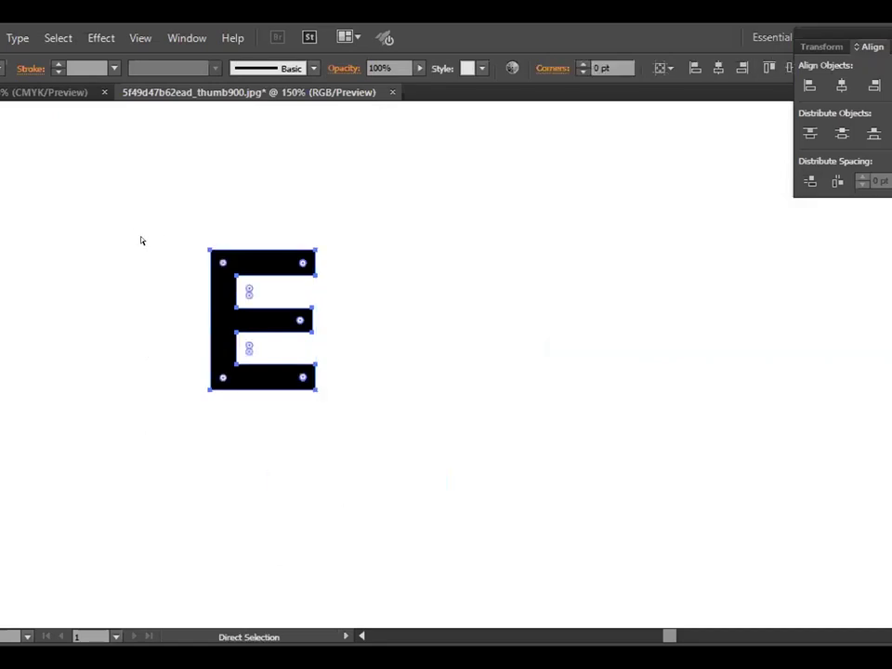
left_click(209, 250)
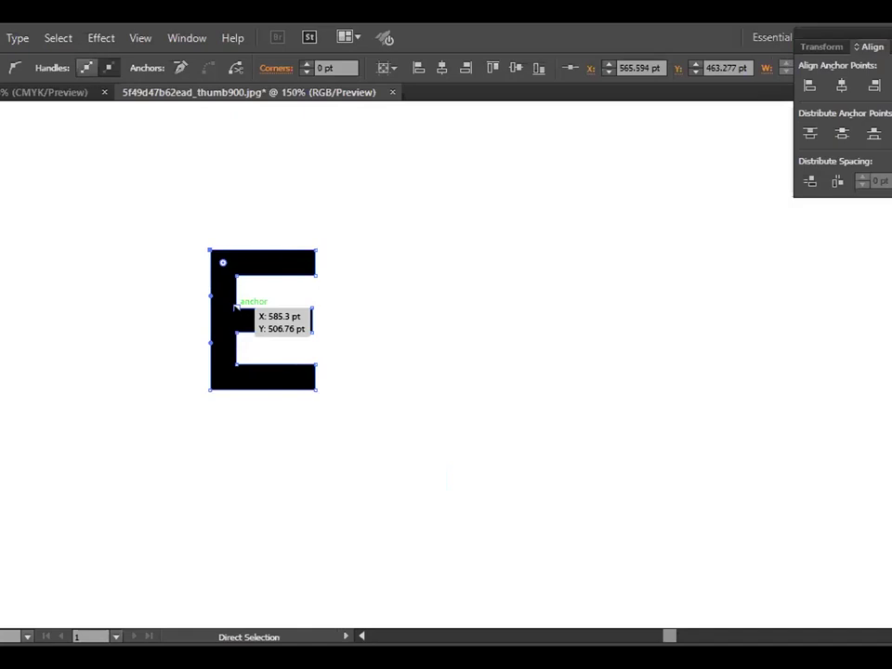
left_click_drag(234, 306, 236, 276)
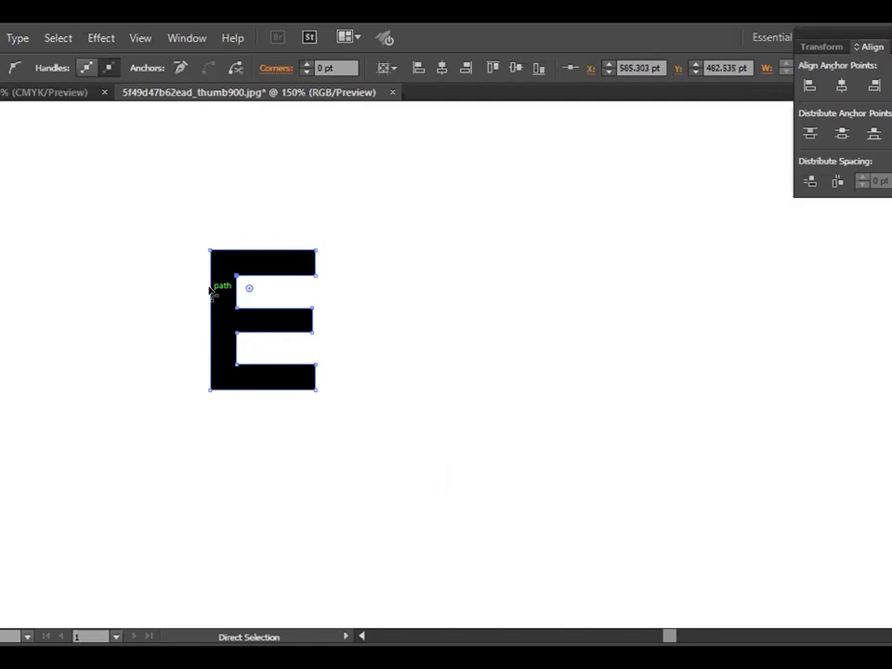
left_click_drag(237, 308, 237, 311)
mouse_move(202, 295)
left_mouse_down()
mouse_move(183, 295)
mouse_move(212, 299)
left_mouse_up()
left_click(214, 300)
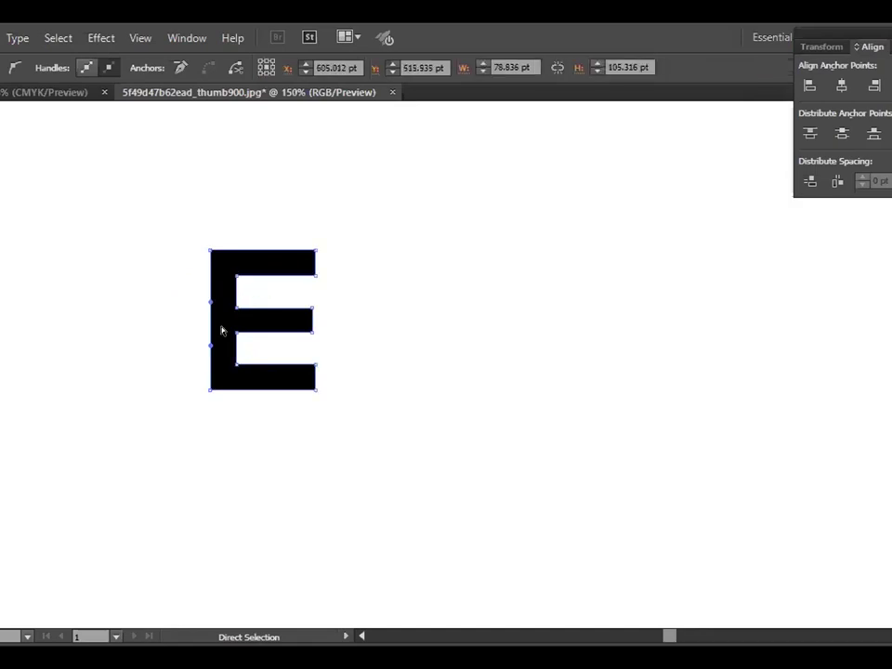
left_click_drag(236, 303, 236, 275)
left_click_drag(236, 296, 55, 281)
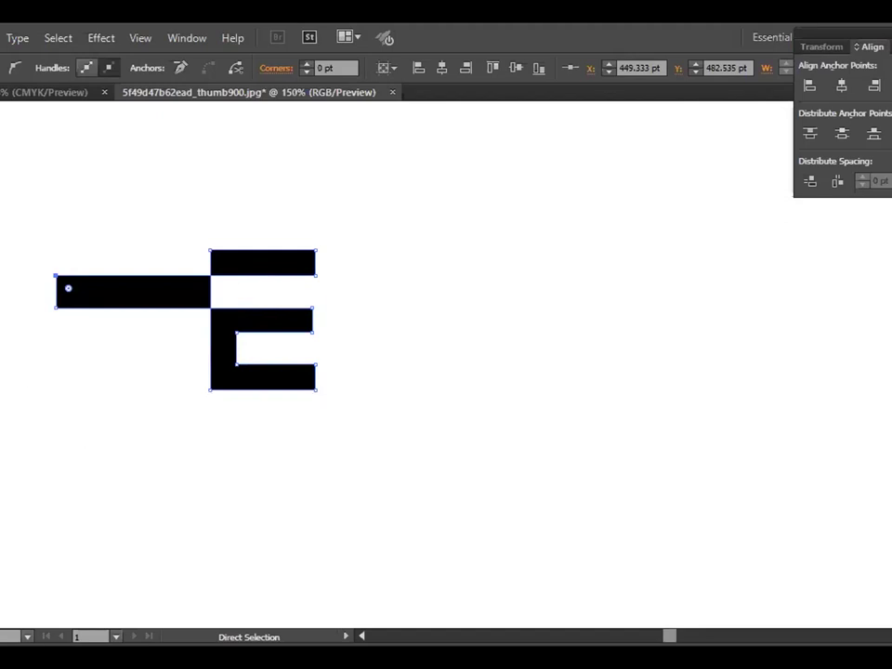
Step: Remove the bar protruding left of the E with Shape Builder, leaving the top arm separate from the lower part
key("v")
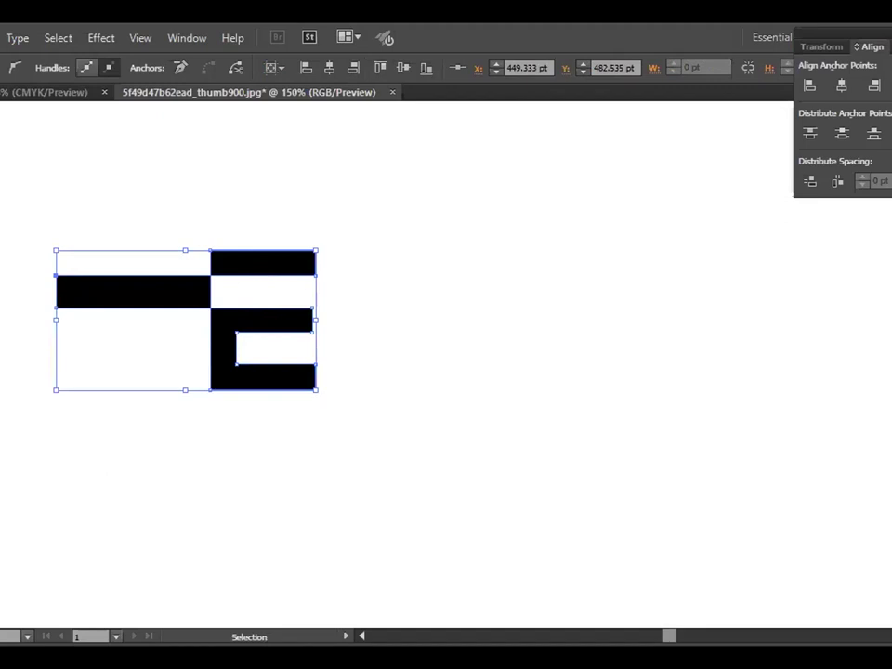
left_click(3, 311)
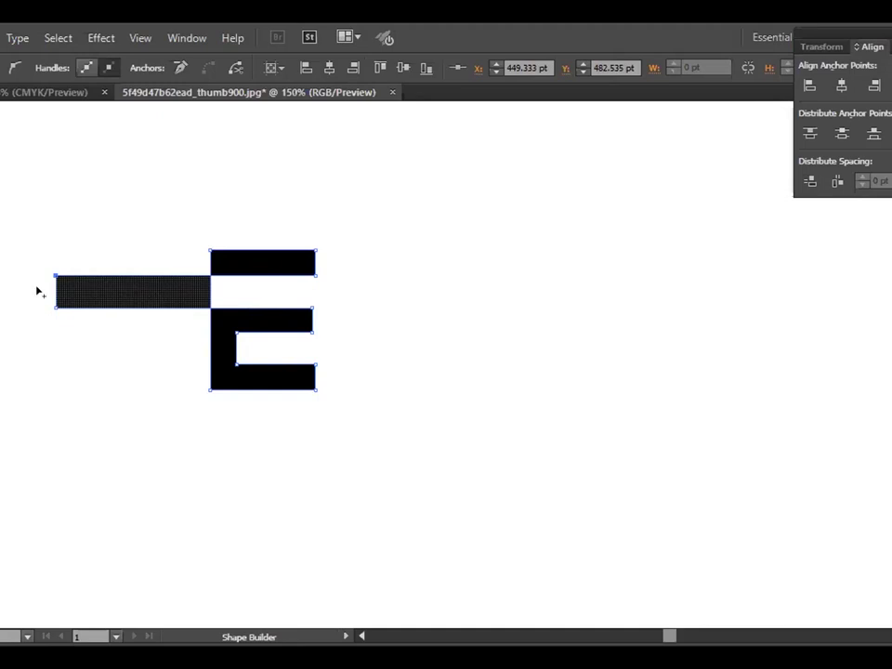
left_click(118, 287)
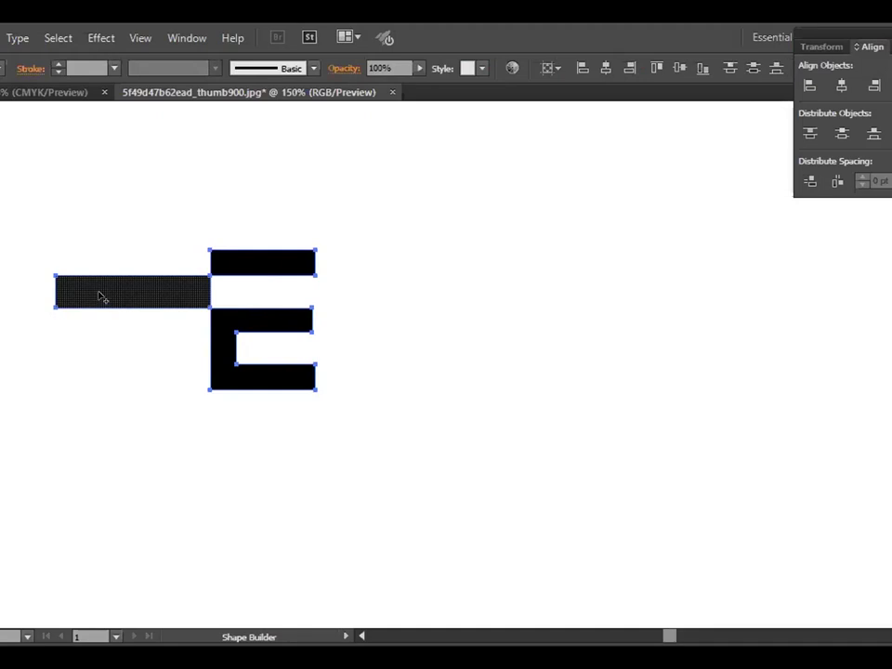
left_click(100, 296, "alt")
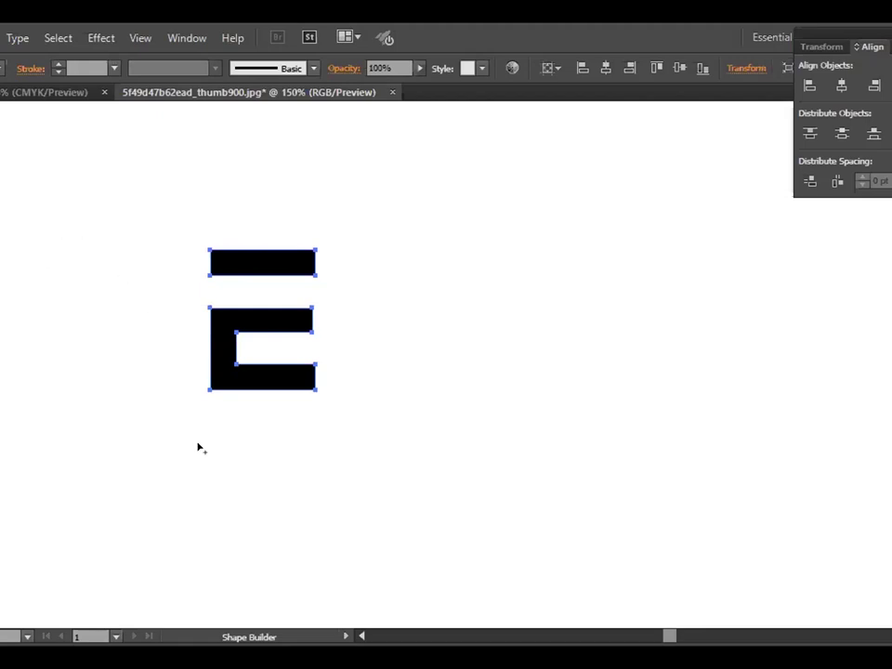
Step: Show the Pathfinder panel and detach it from the Align group so it floats beside the artwork
key("v")
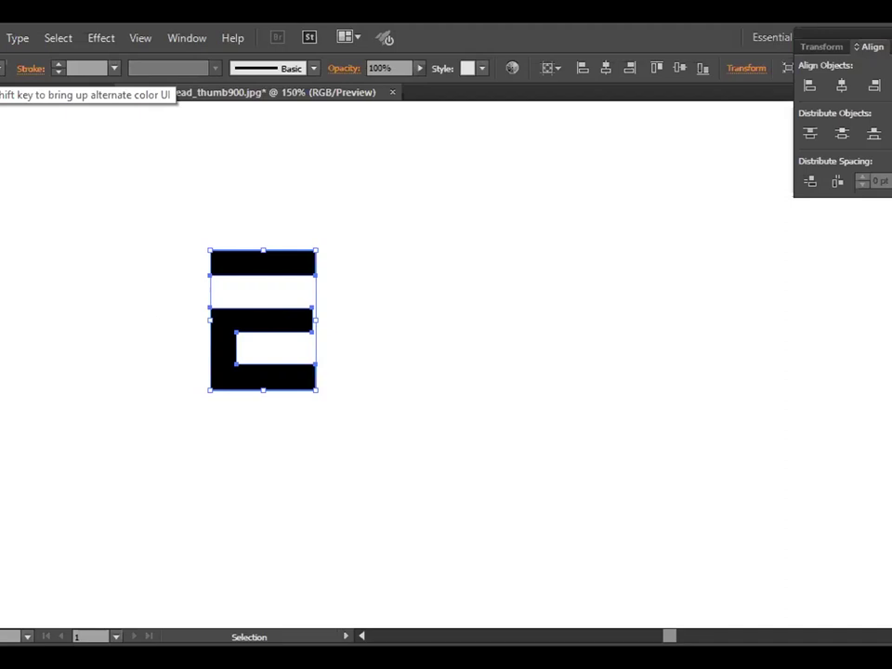
left_click(197, 43)
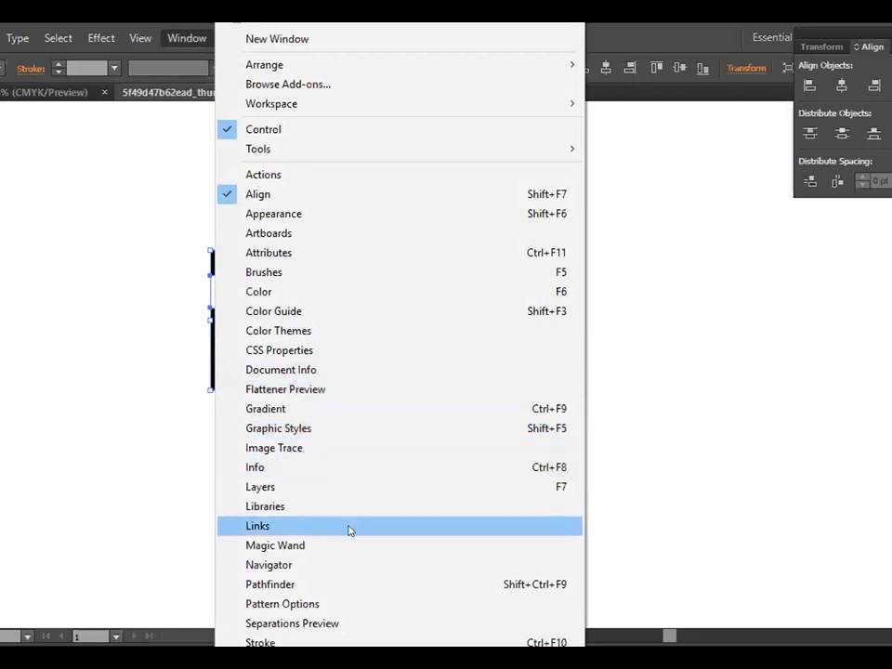
left_click(342, 583)
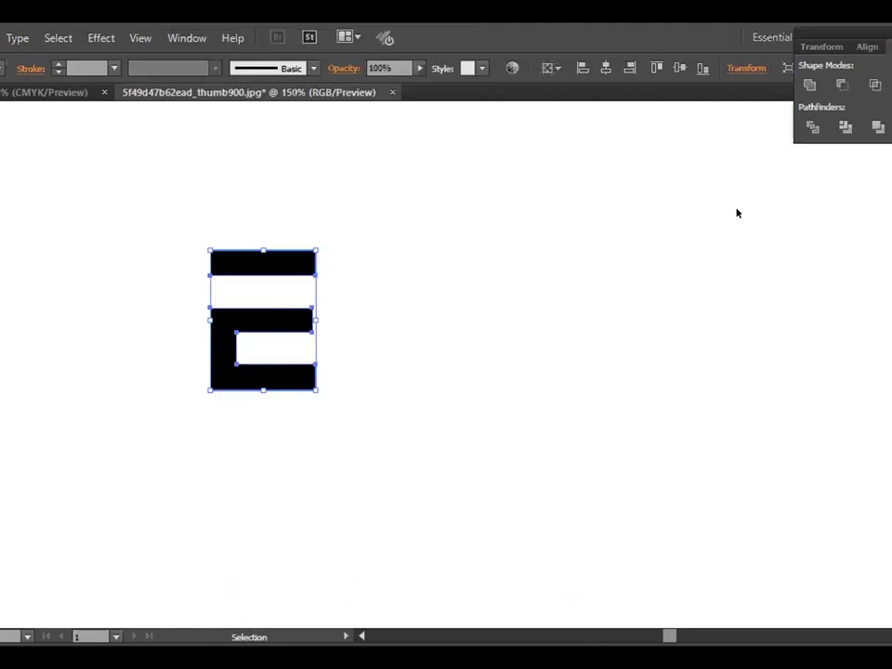
left_click_drag(818, 58, 645, 197)
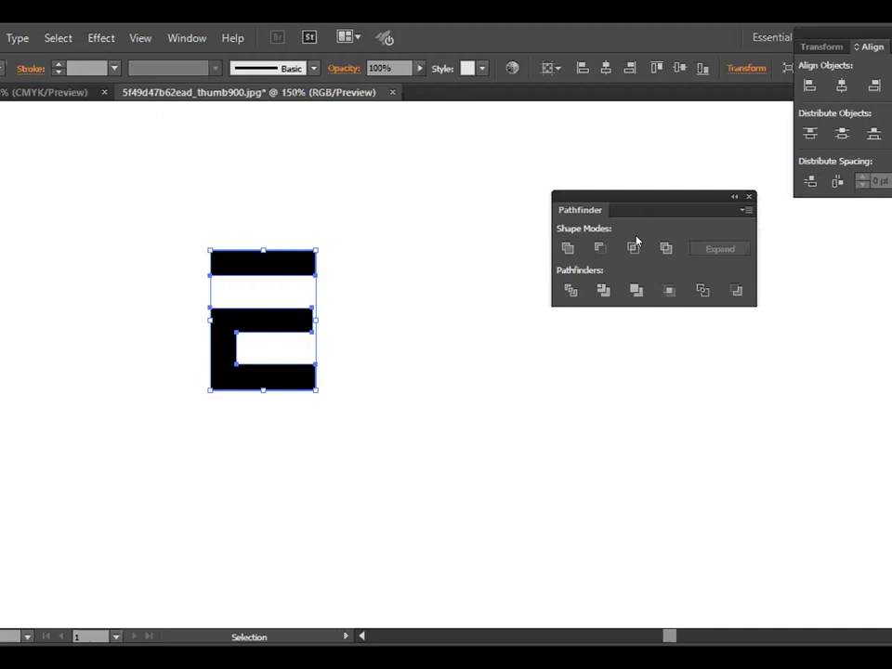
Step: Ungroup the E pieces so the top bar can be selected separately from the lower part
right_click(237, 324)
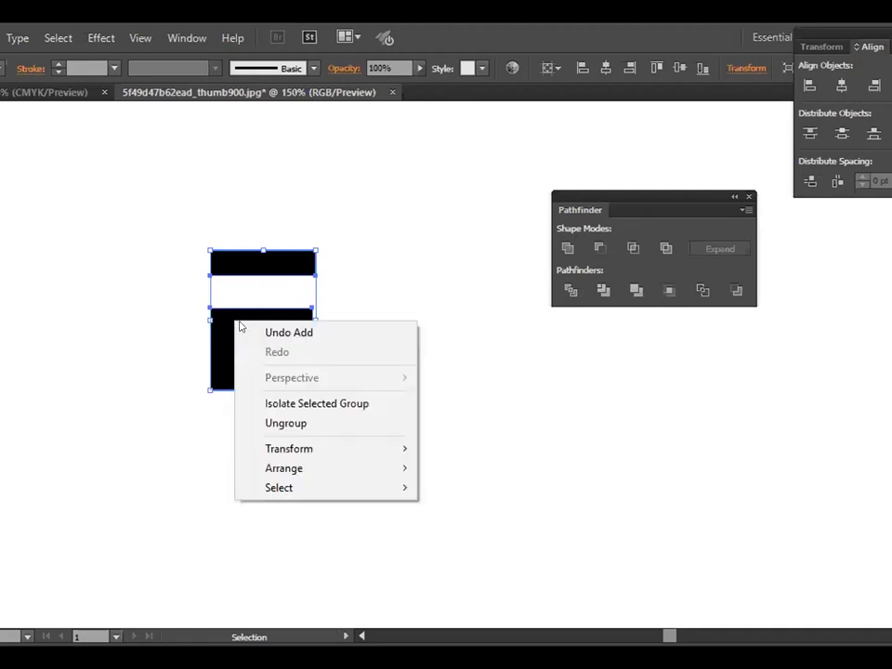
left_click(290, 425)
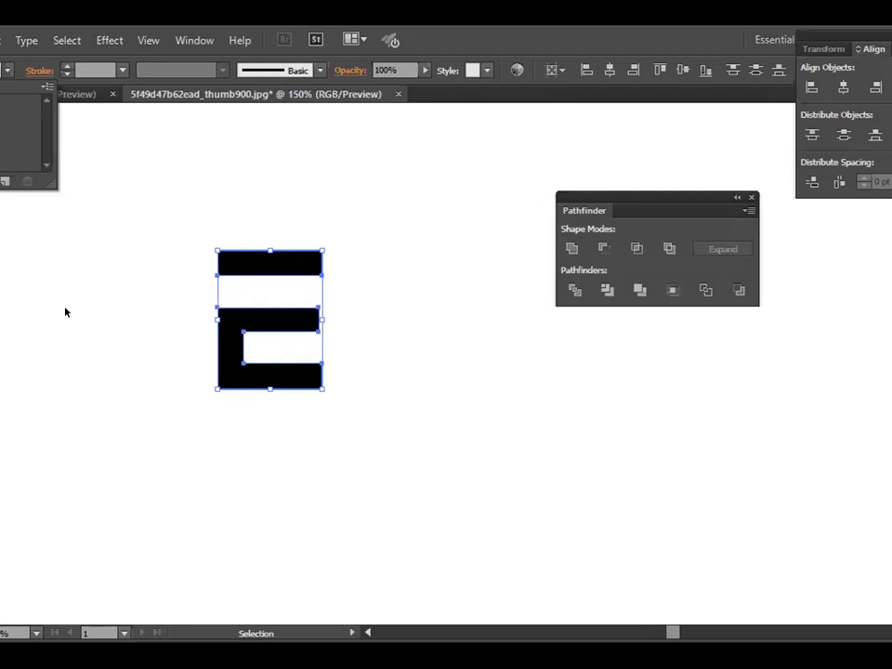
left_click(65, 312)
left_click(248, 265)
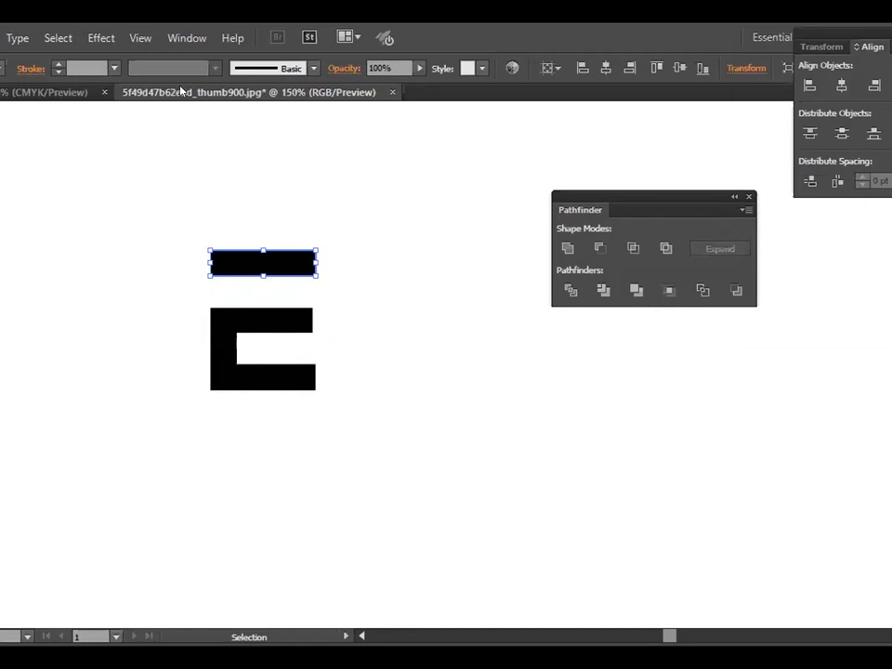
Step: Bring both E pieces into the CMYK document, and move the Pathfinder panel clear of the artwork
left_click(40, 90)
left_click(181, 94)
left_click_drag(278, 230, 143, 233)
key("ctrl+a")
left_click_drag(244, 262, 372, 311)
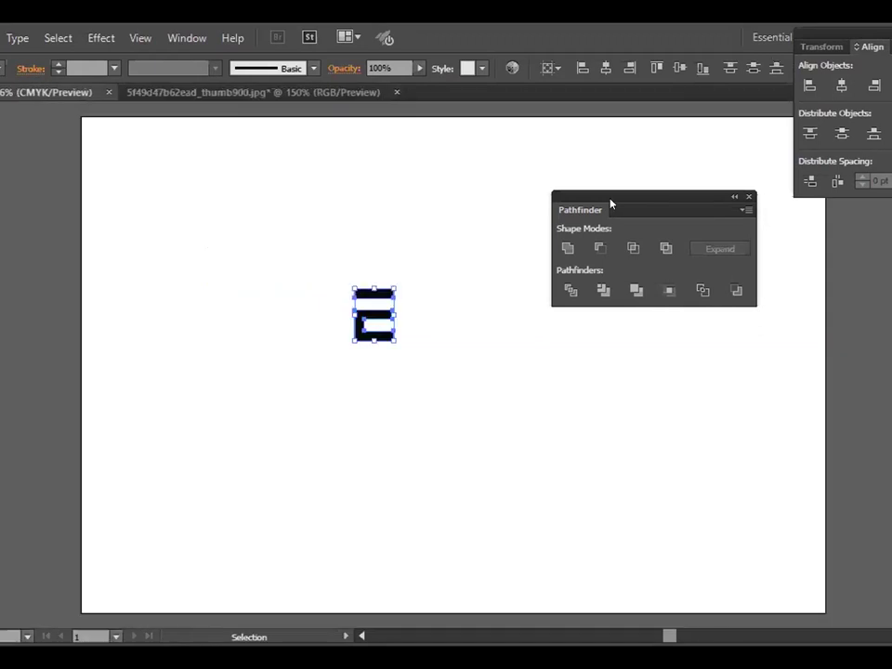
left_click_drag(665, 202, 757, 190)
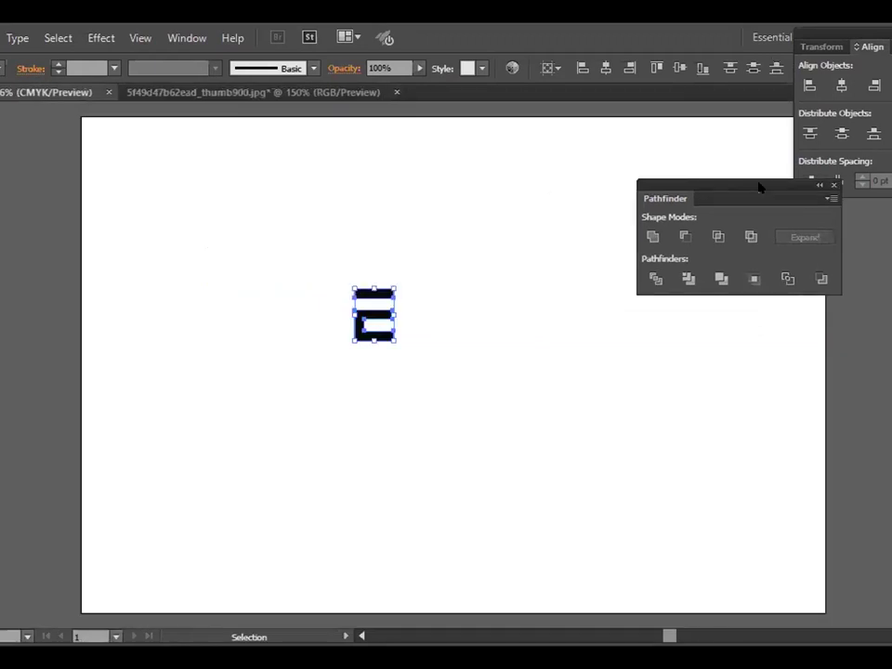
left_click(66, 182)
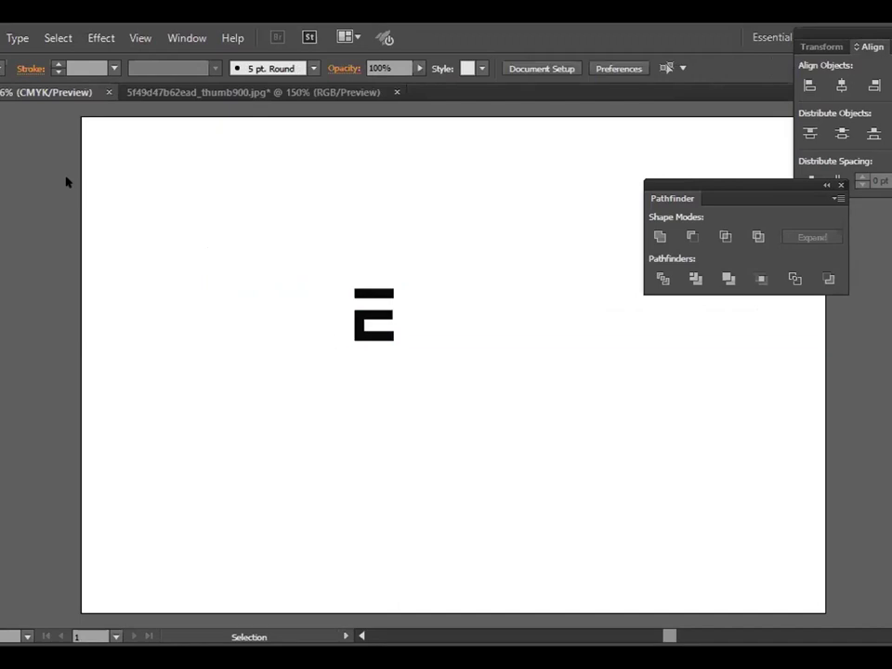
Step: Enlarge the complete E proportionally from its centre until it fills most of the artboard's height
key("a")
scroll(617, 496, "left", 2)
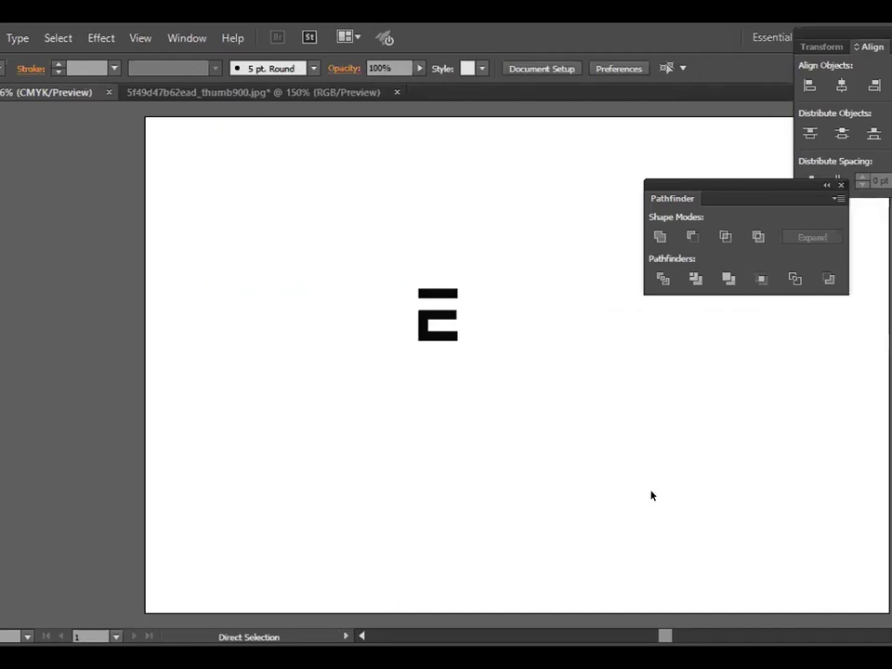
scroll(651, 495, "right", 1)
key("v")
left_click_drag(259, 293, 446, 372)
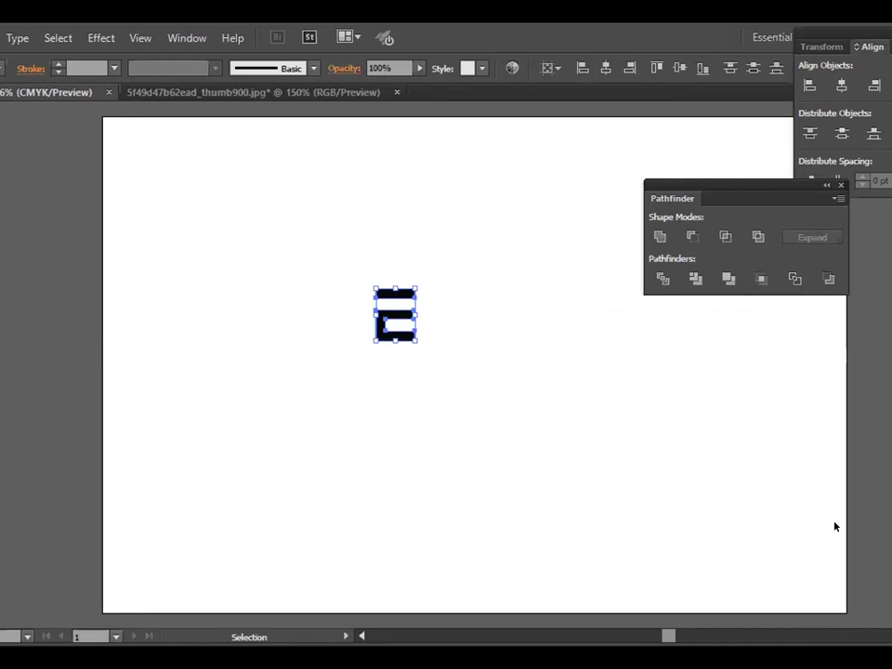
left_click_drag(395, 288, 397, 177)
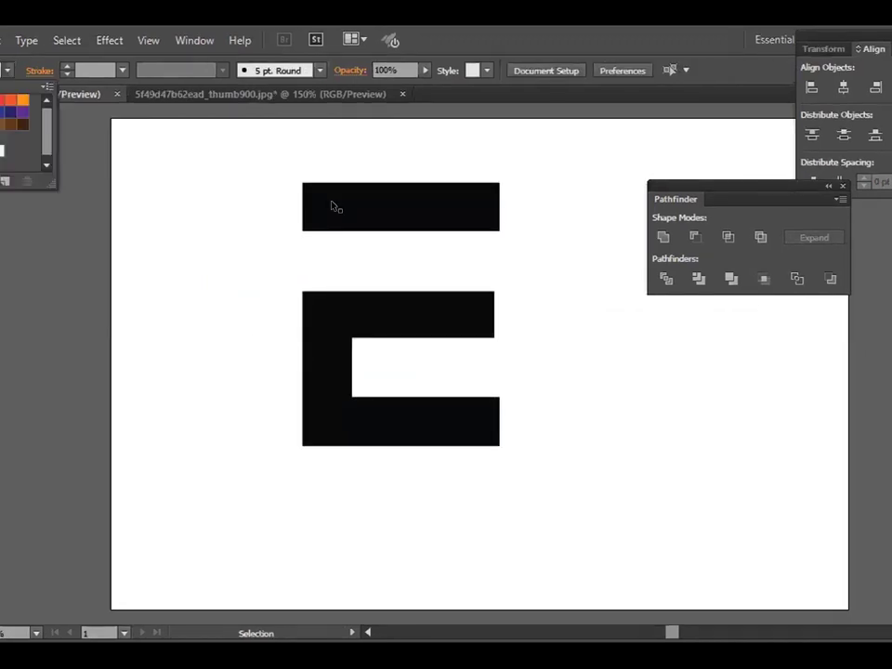
Step: Fill the E's top bar with cyan blue and its lower part with dark grey
left_click(316, 214)
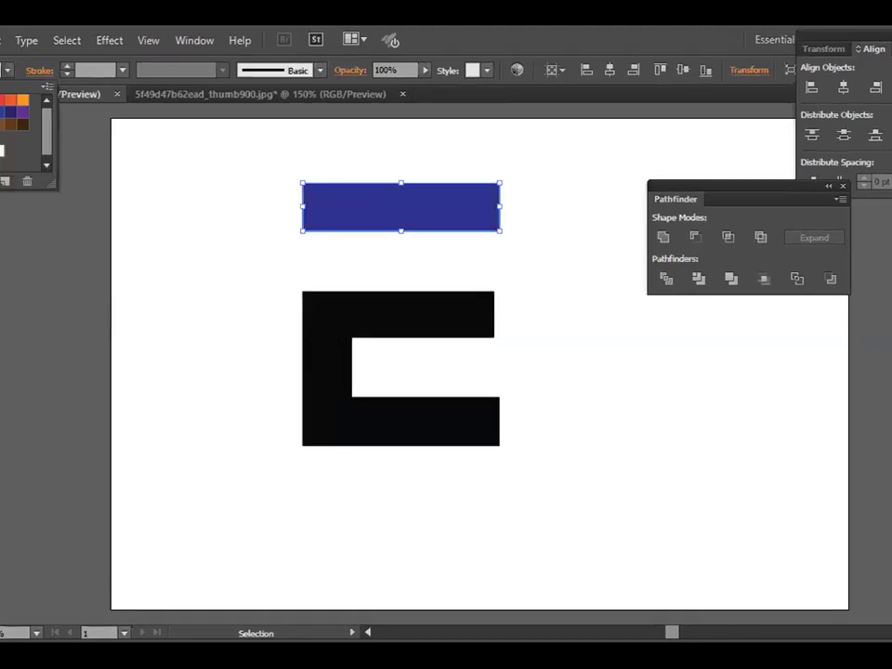
left_click(8, 112)
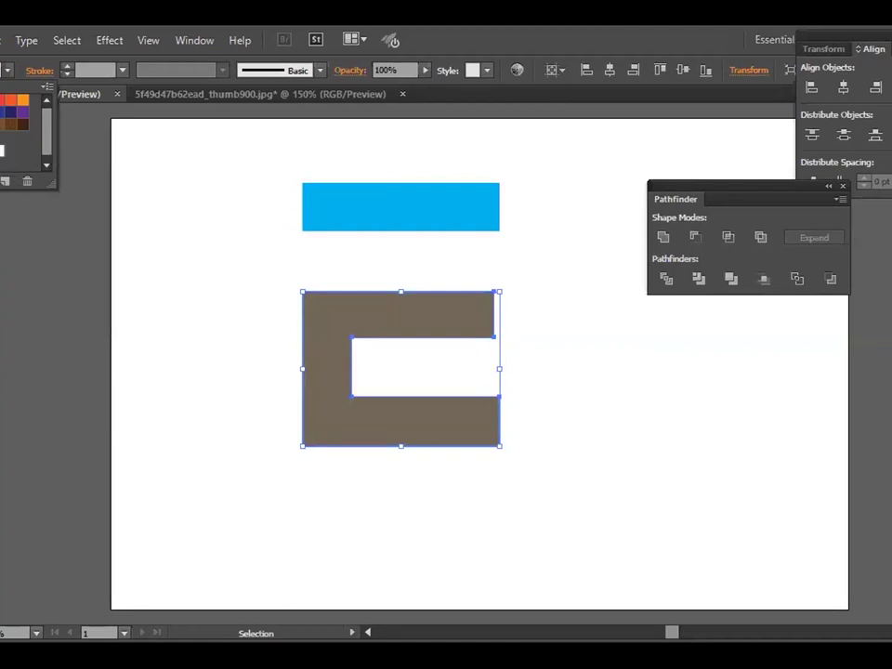
key("ctrl+z")
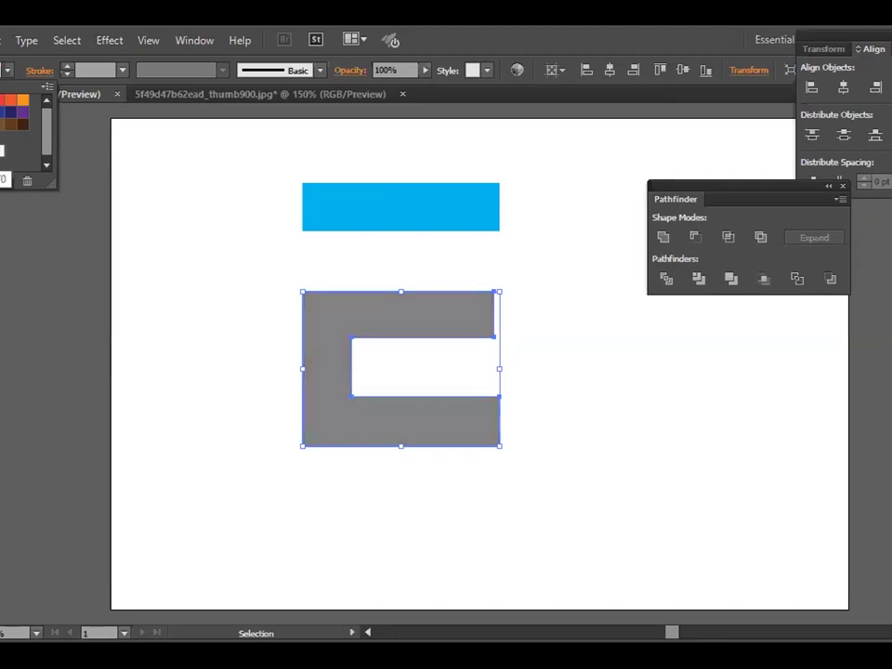
key("ctrl+z")
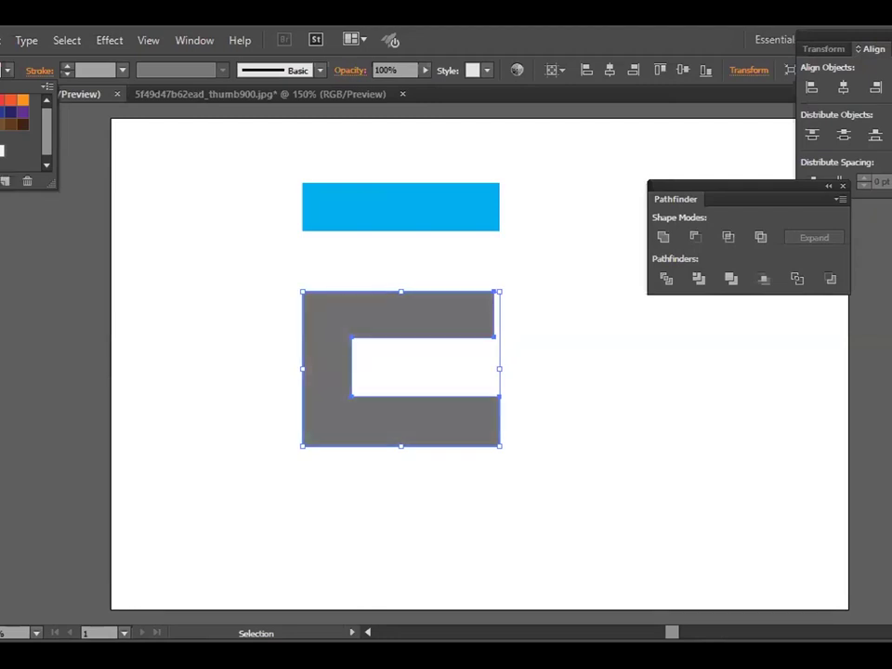
key("ctrl+z")
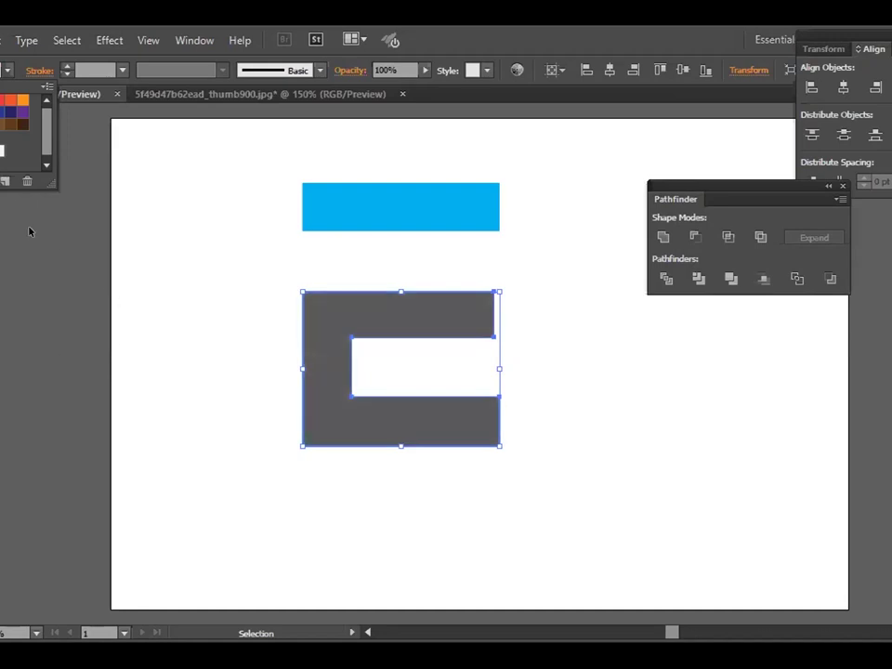
key("ctrl+z")
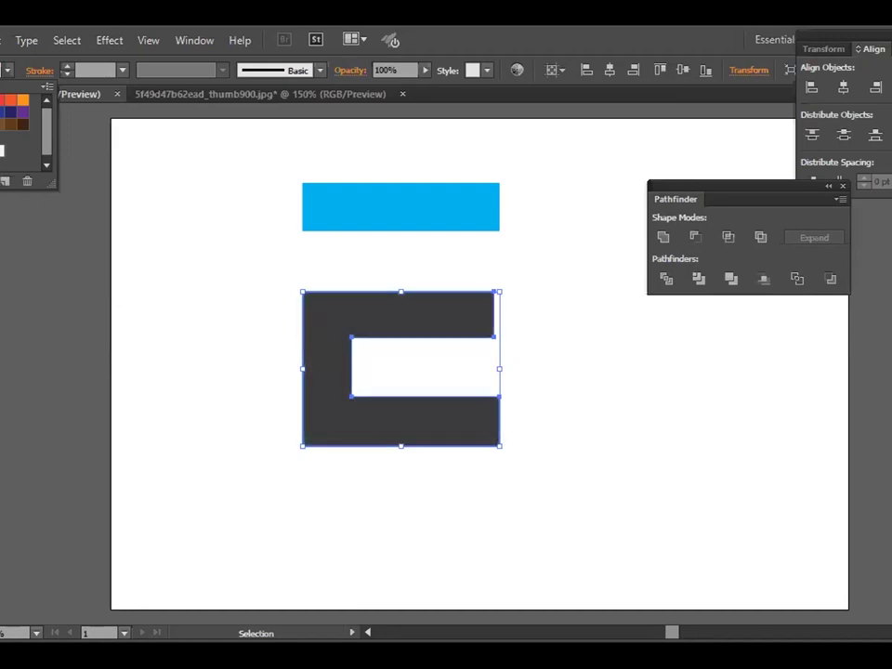
left_click(192, 346)
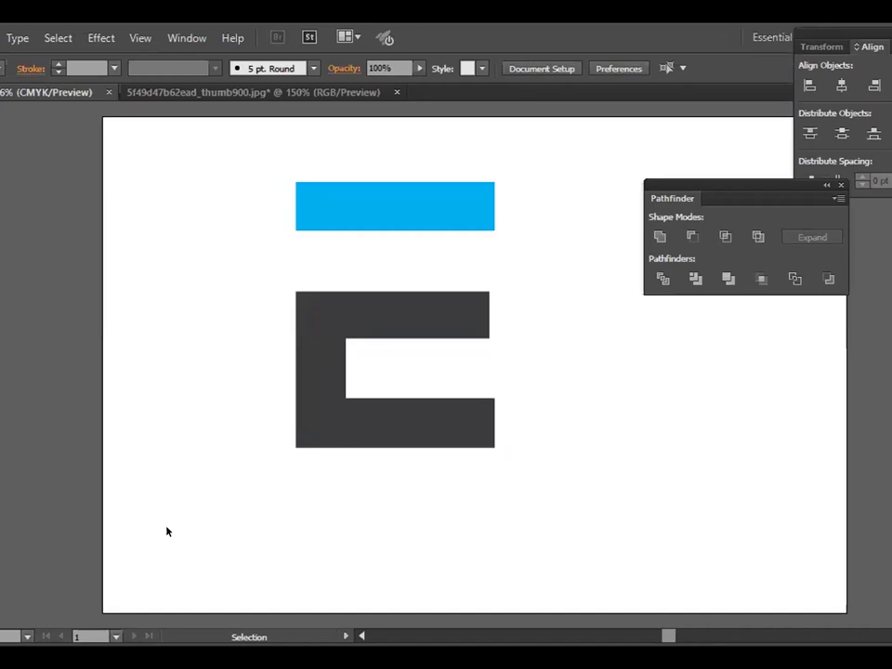
left_click(663, 278)
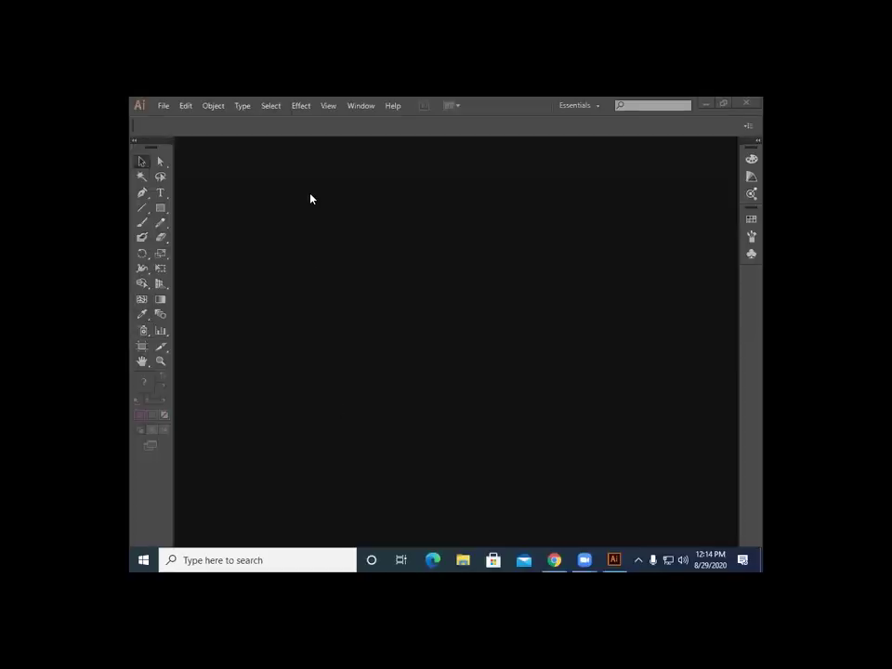
Step: Create a new document 1200 px wide and 1000 px high
left_click(163, 105)
left_click(178, 120)
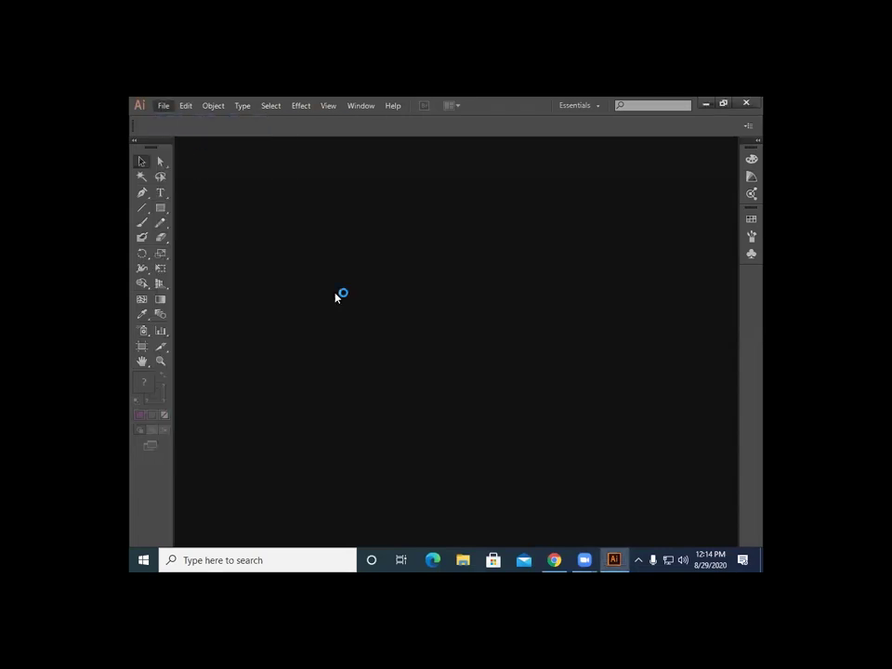
left_click(264, 345)
key("BackSpace")
key("BackSpace")
key("BackSpace")
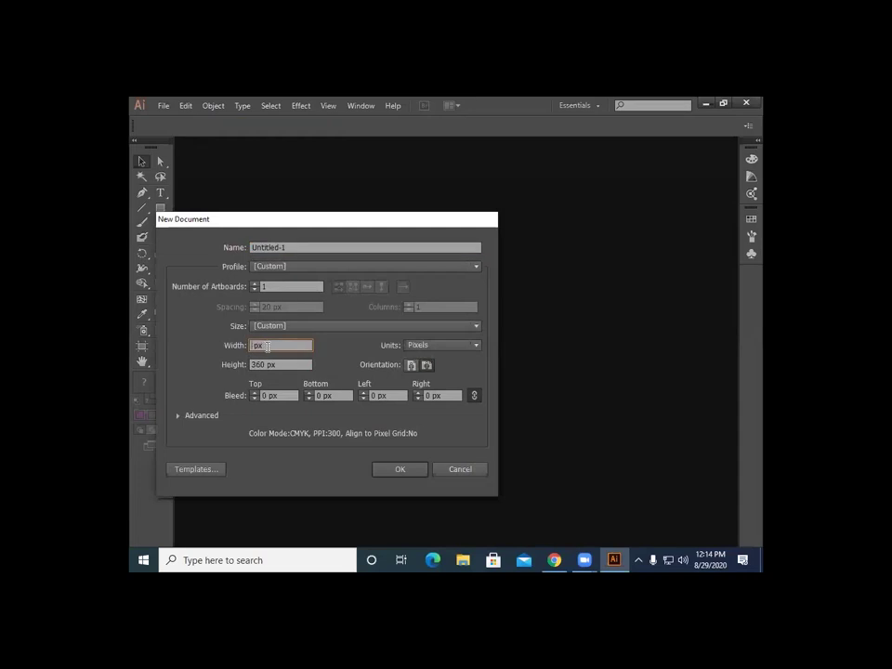
type("1200")
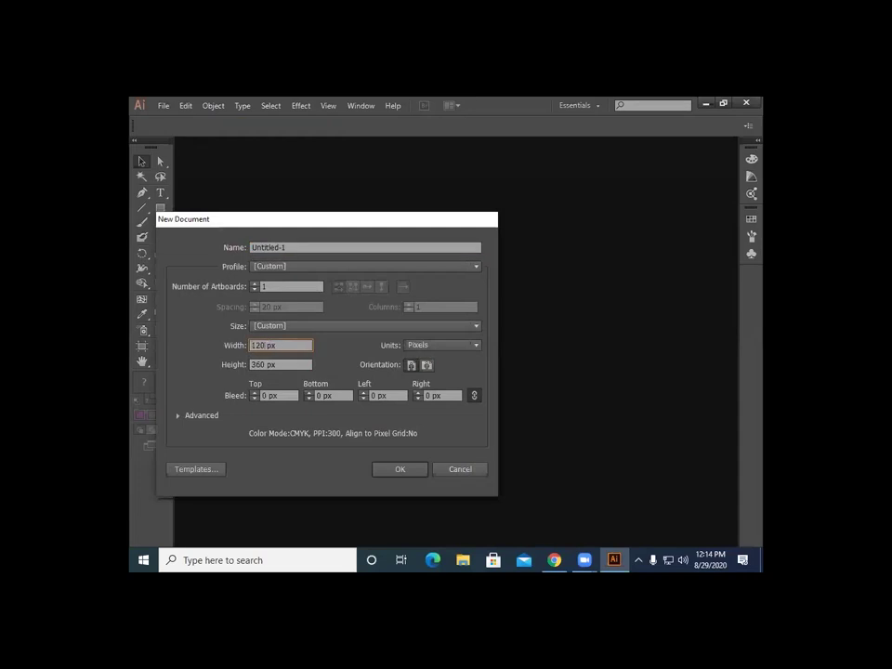
left_click(263, 364)
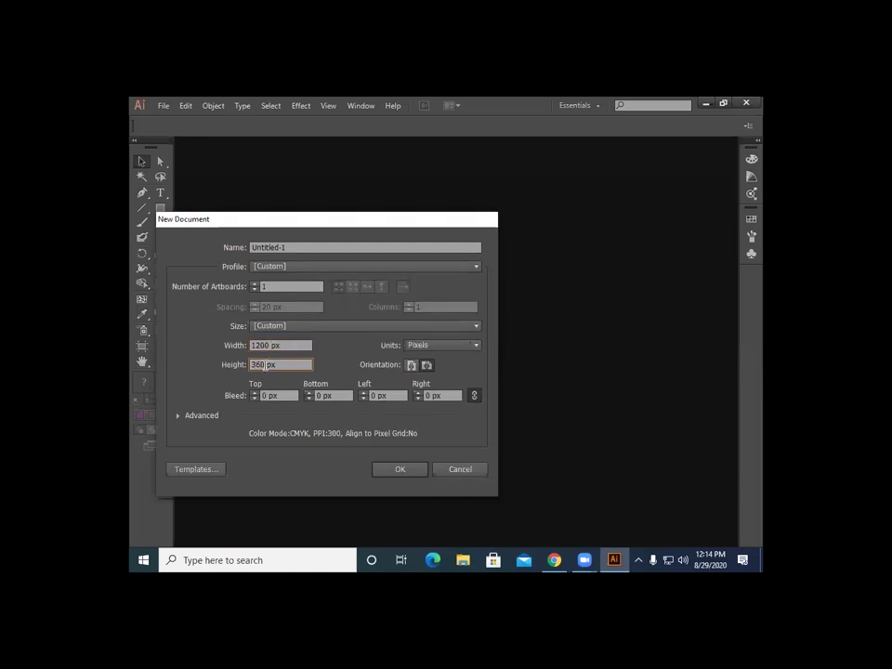
key("BackSpace")
type("1000")
left_click(392, 471)
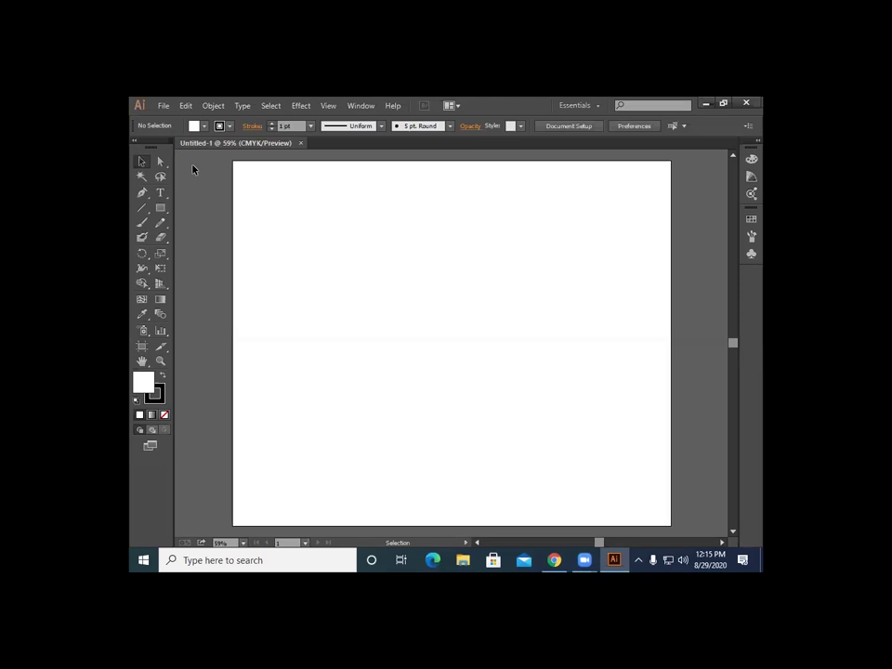
Step: Set the default fill to CMYK Red and the stroke to none
left_click(194, 125)
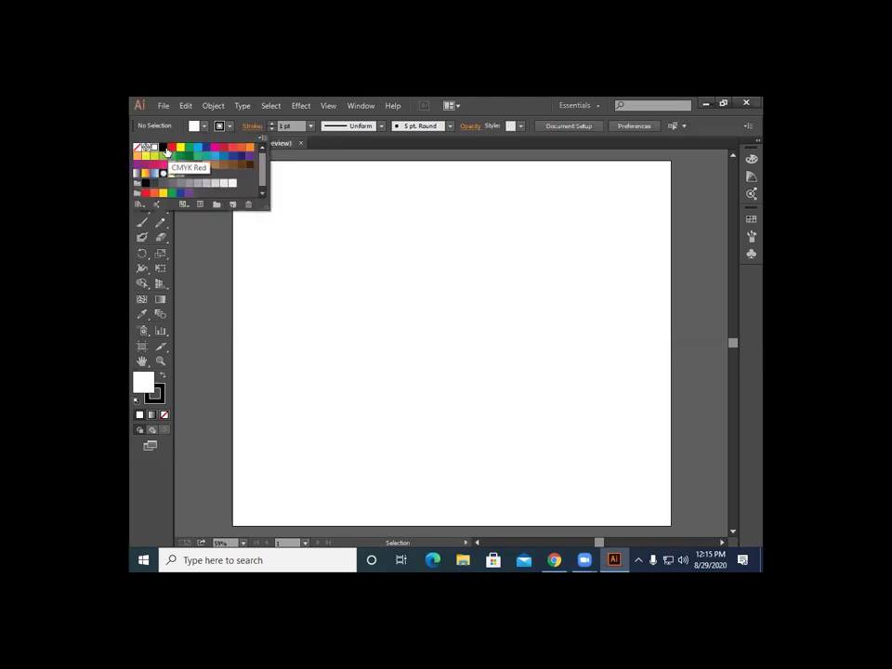
left_click(228, 126)
left_click(142, 148)
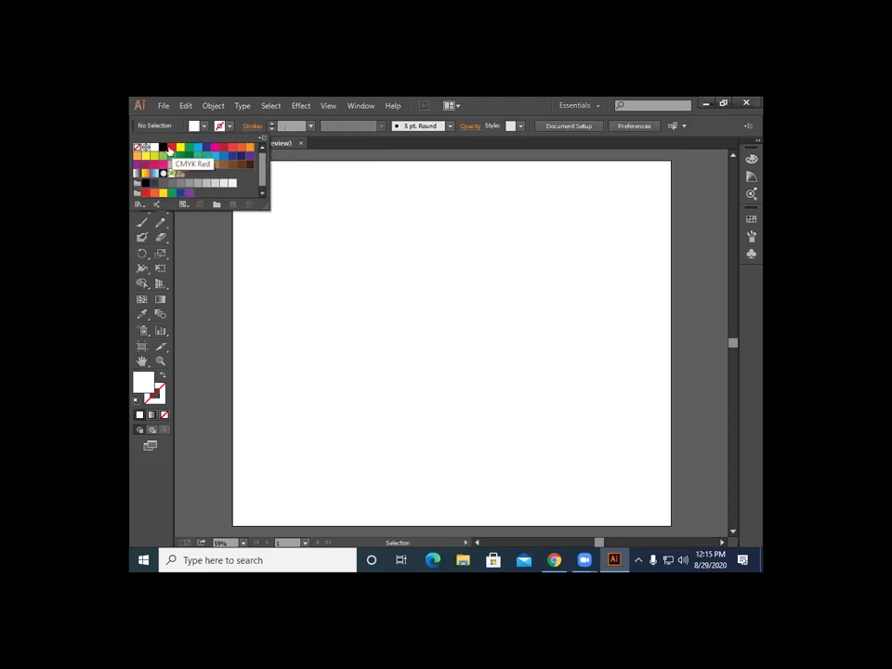
left_click(170, 149)
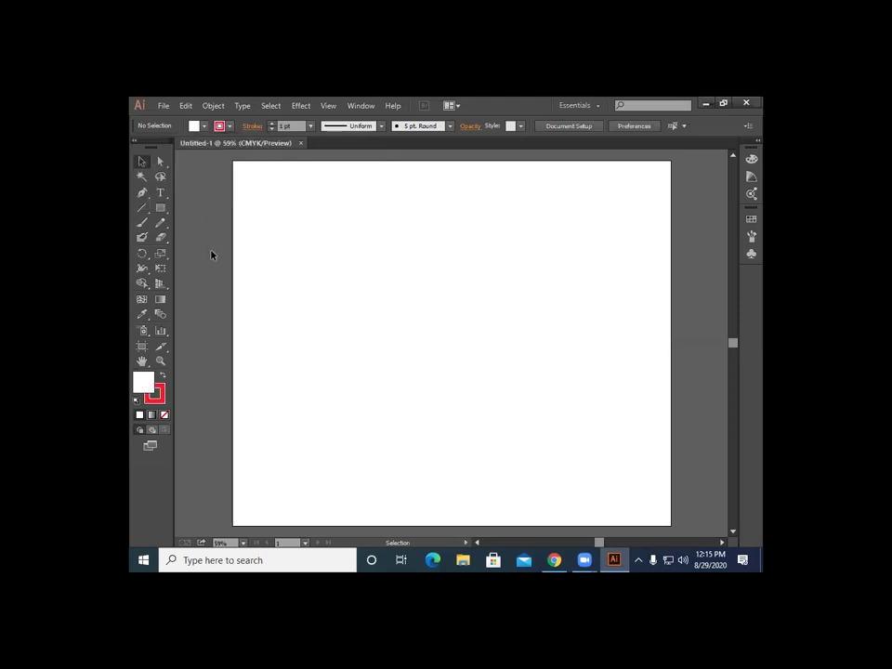
left_click(230, 126)
left_click(138, 148)
left_click(206, 126)
left_click(205, 126)
left_click(170, 149)
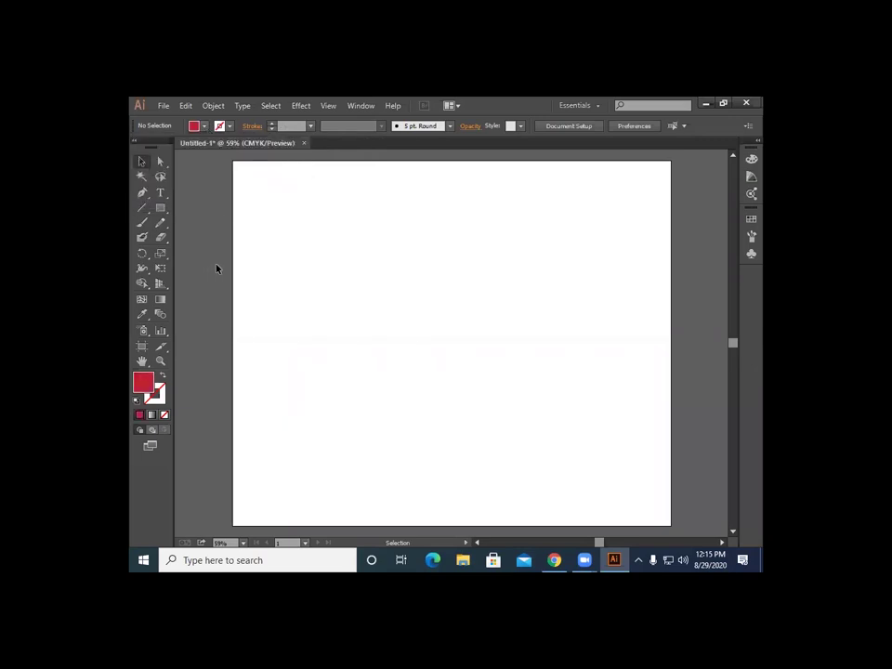
Step: Draw a red circle with the Ellipse tool in the left half of the artboard and keep it selected
left_click_drag(160, 207, 215, 236)
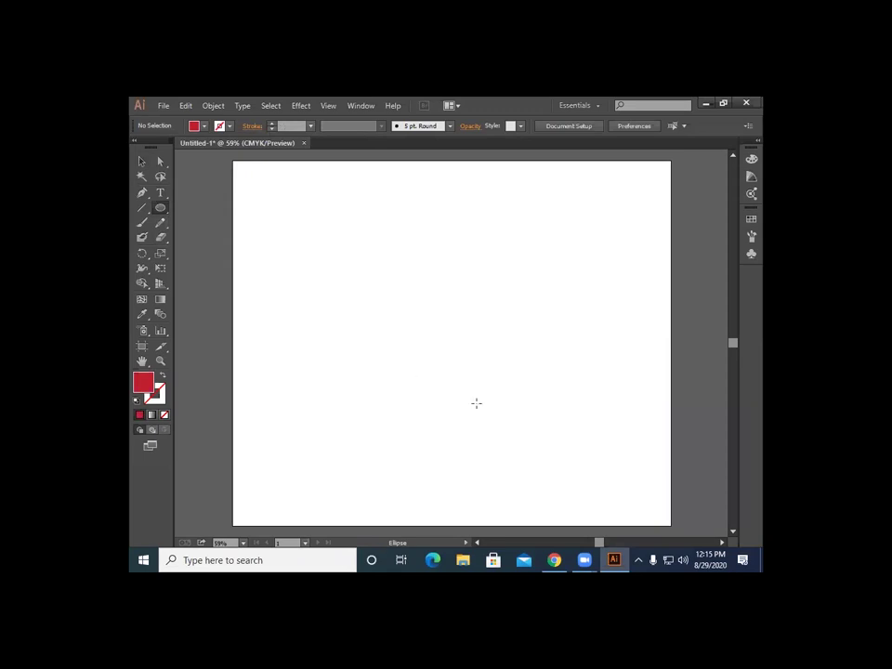
left_click_drag(366, 326, 375, 358)
key("v")
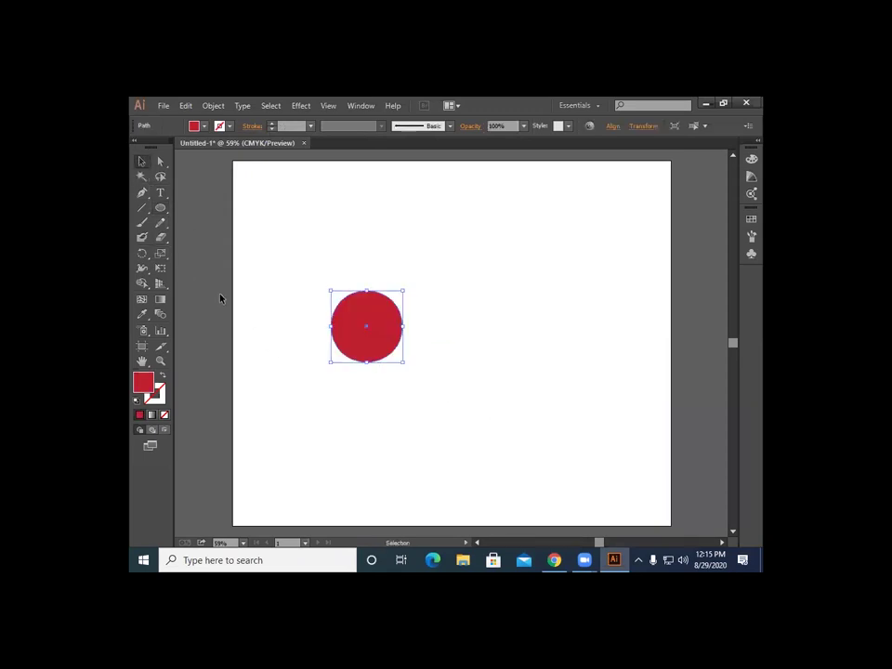
left_click(221, 298)
left_click(366, 356)
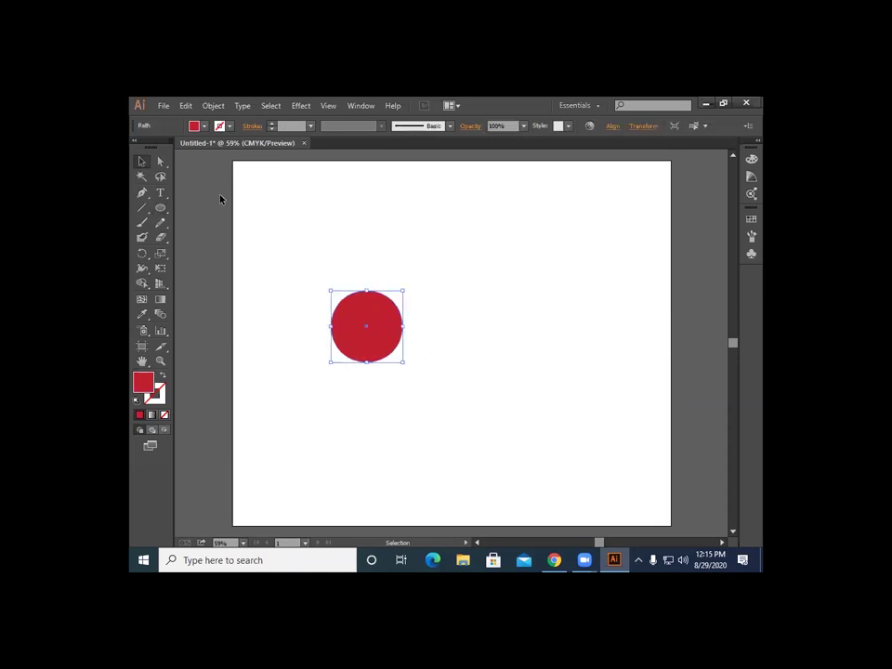
left_click(202, 130)
left_click(251, 312)
left_click(213, 105)
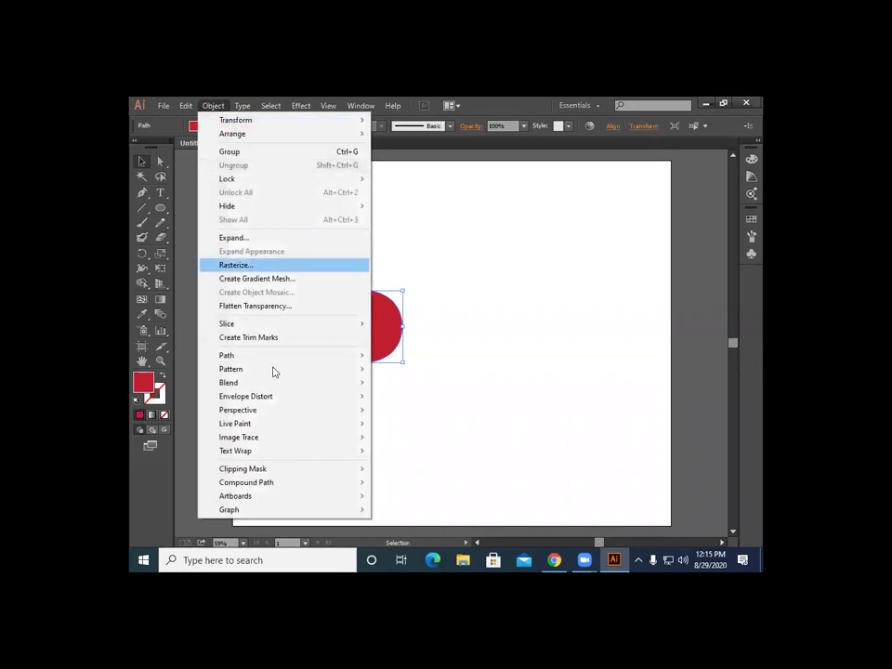
mouse_move(283, 358)
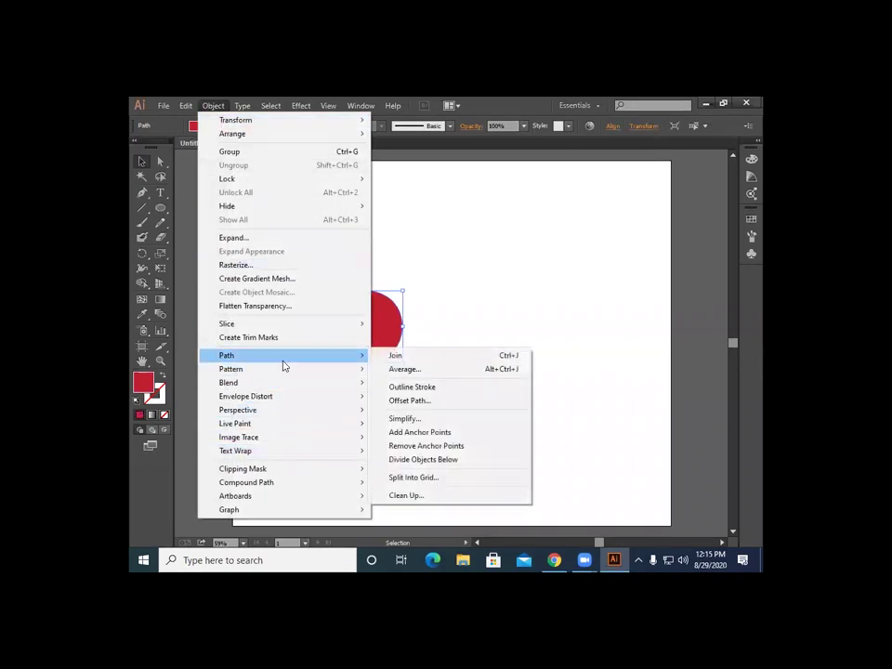
left_click(534, 313)
left_click(373, 348)
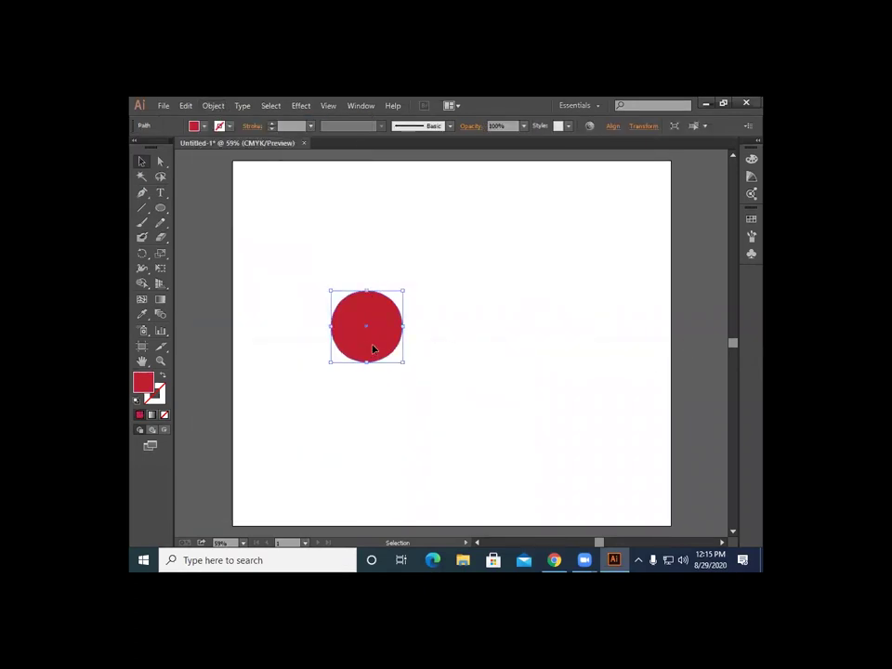
left_click(268, 353)
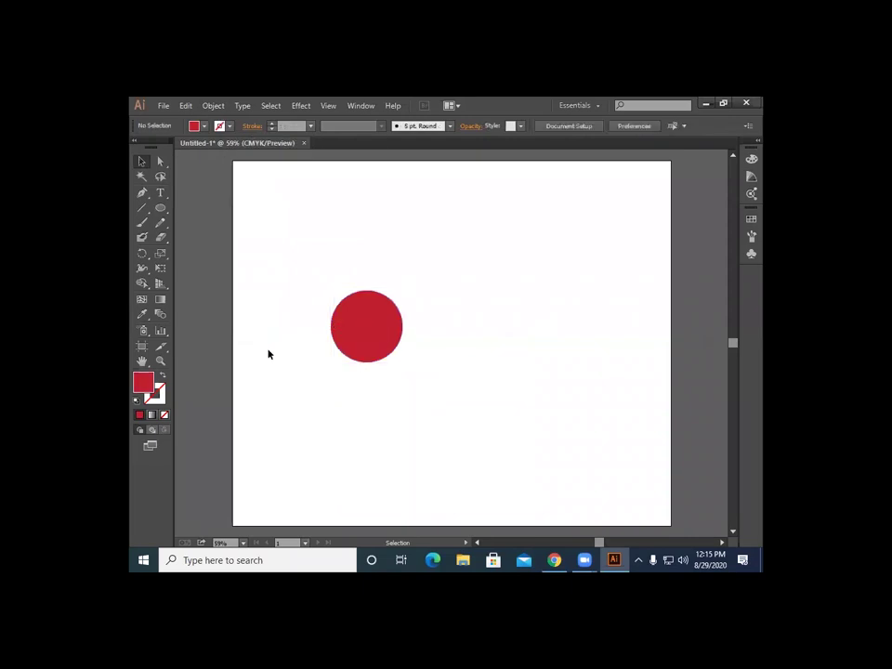
left_click(375, 340)
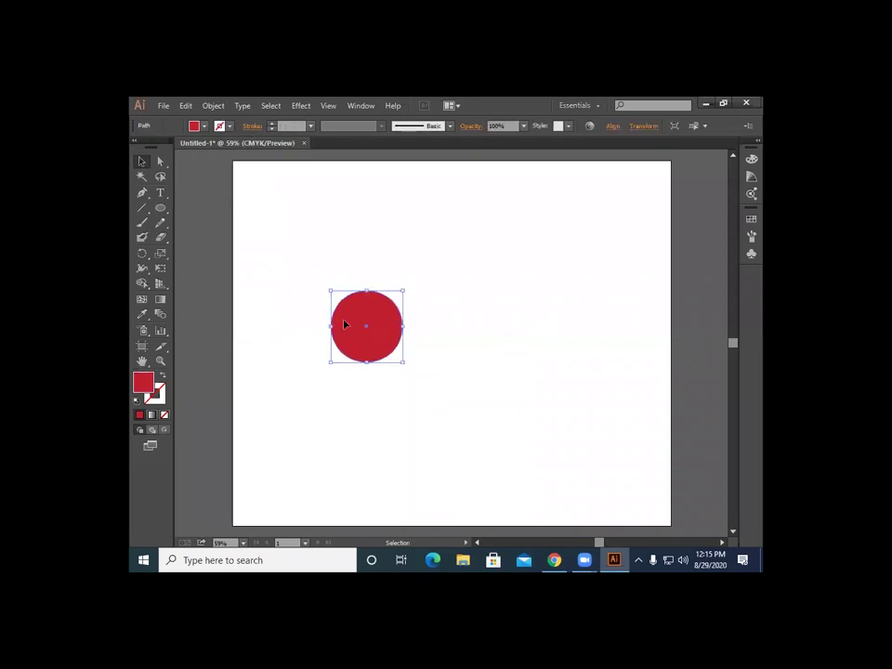
Step: Offset the red circle's path outward by 10 px with miter joins
left_click(213, 105)
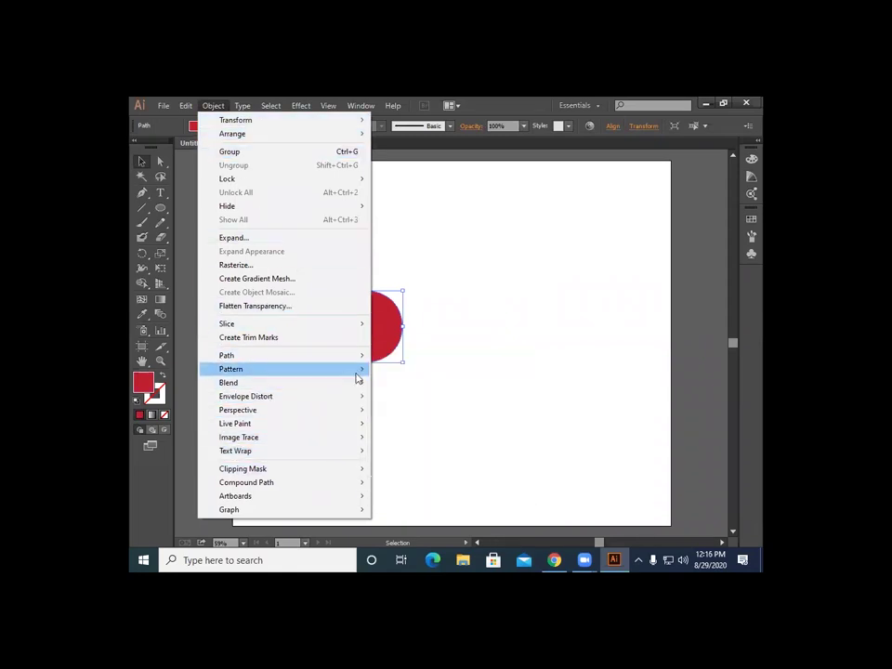
mouse_move(353, 358)
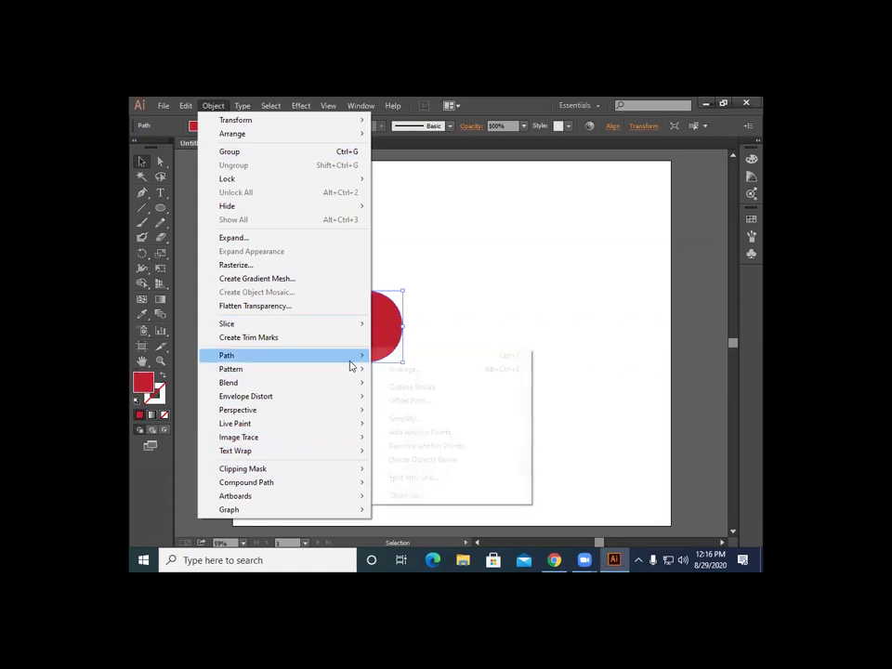
left_click(442, 401)
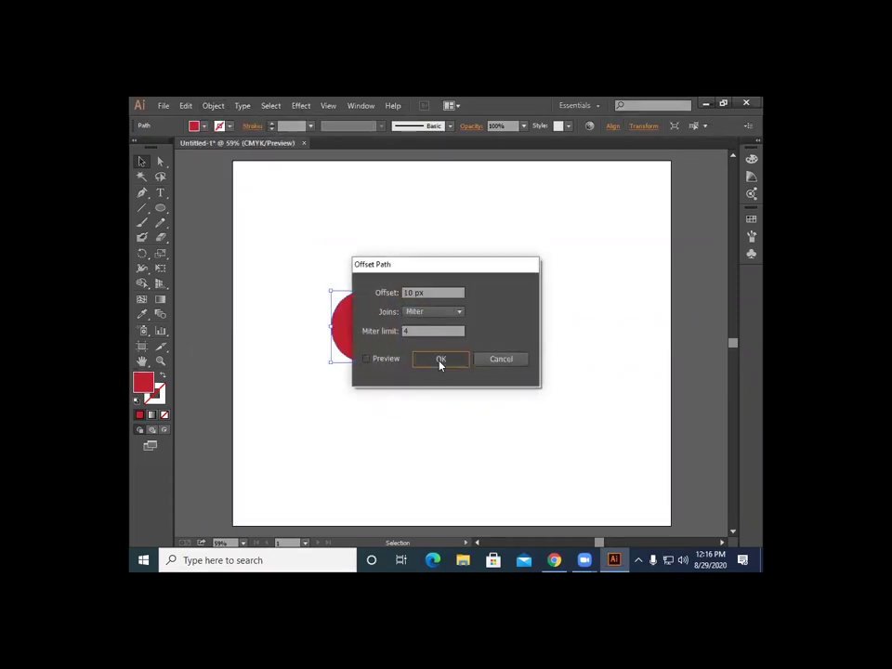
left_click(440, 360)
Step: Remove the outer circle's fill and give it a 7 pt black stroke
left_click(193, 125)
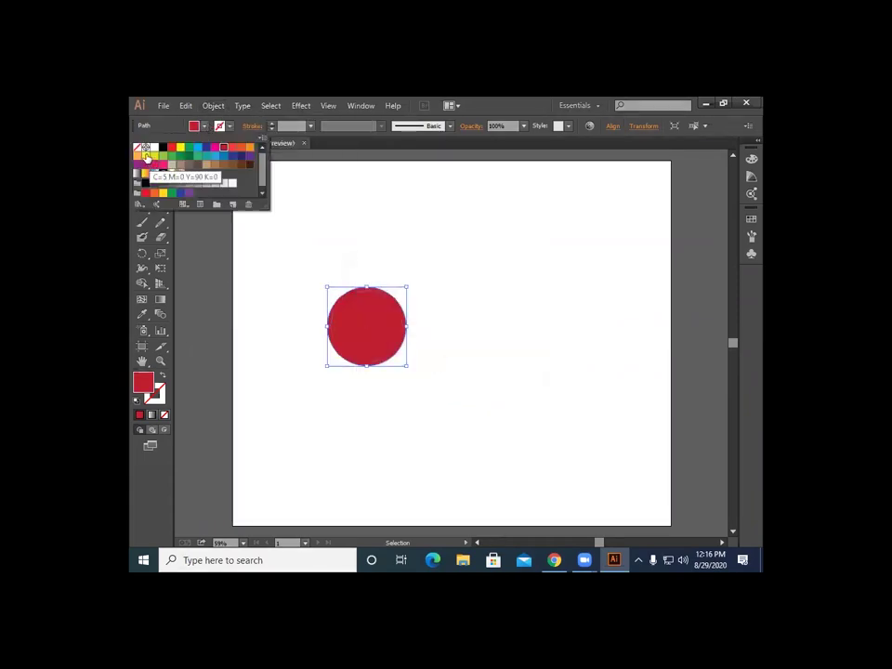
left_click(138, 147)
left_click(230, 127)
left_click(163, 148)
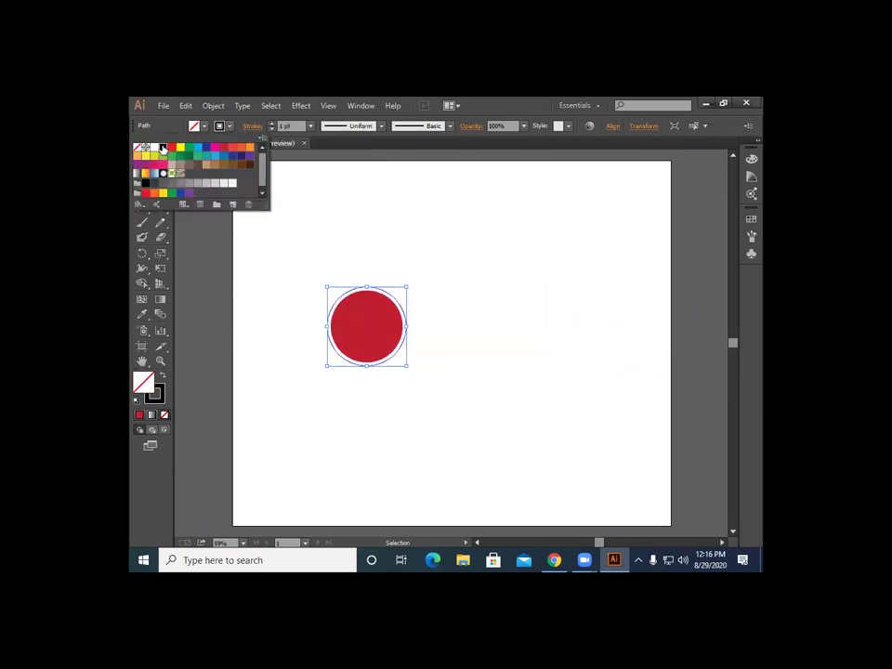
left_click(310, 126)
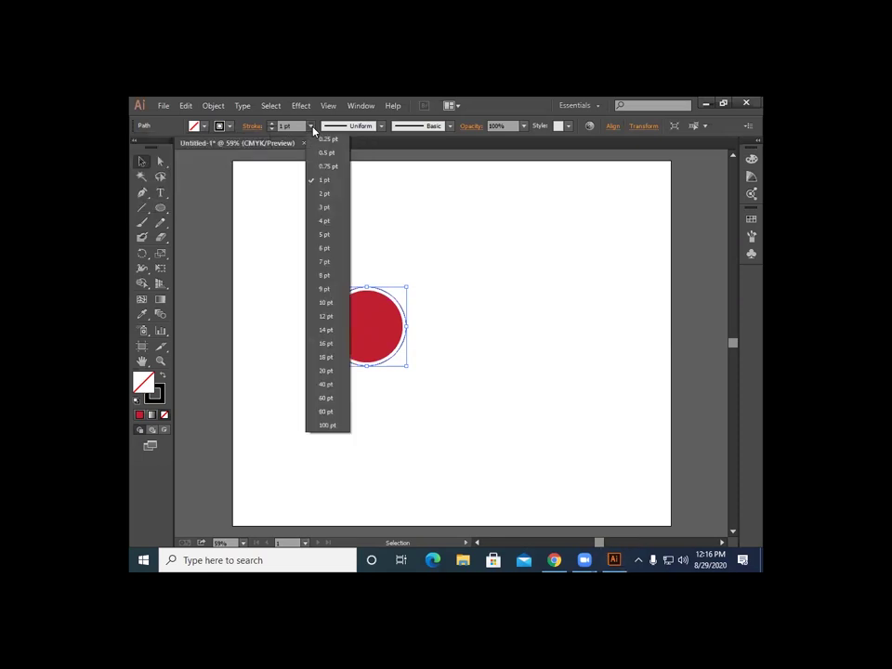
left_click(339, 265)
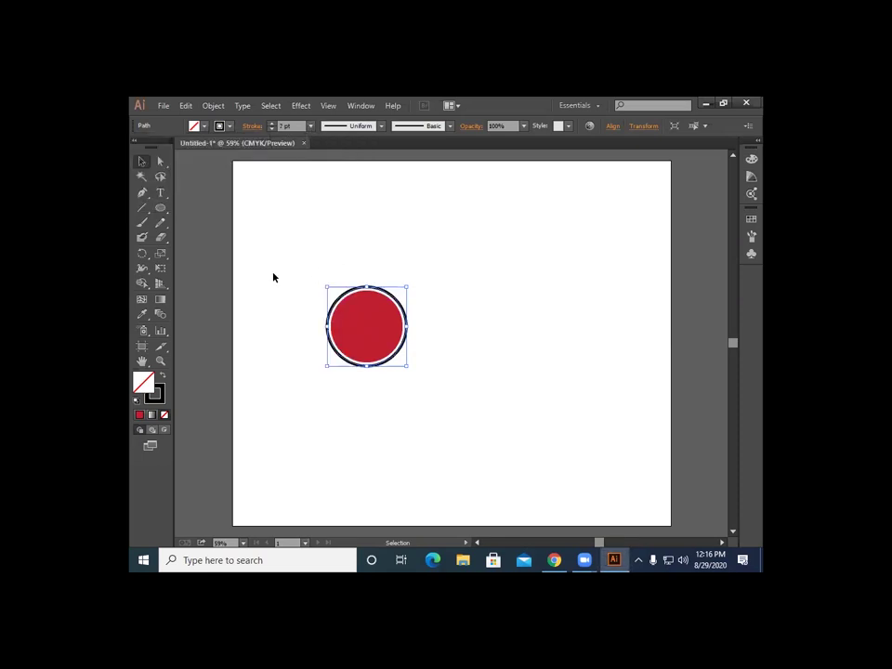
left_click(261, 301)
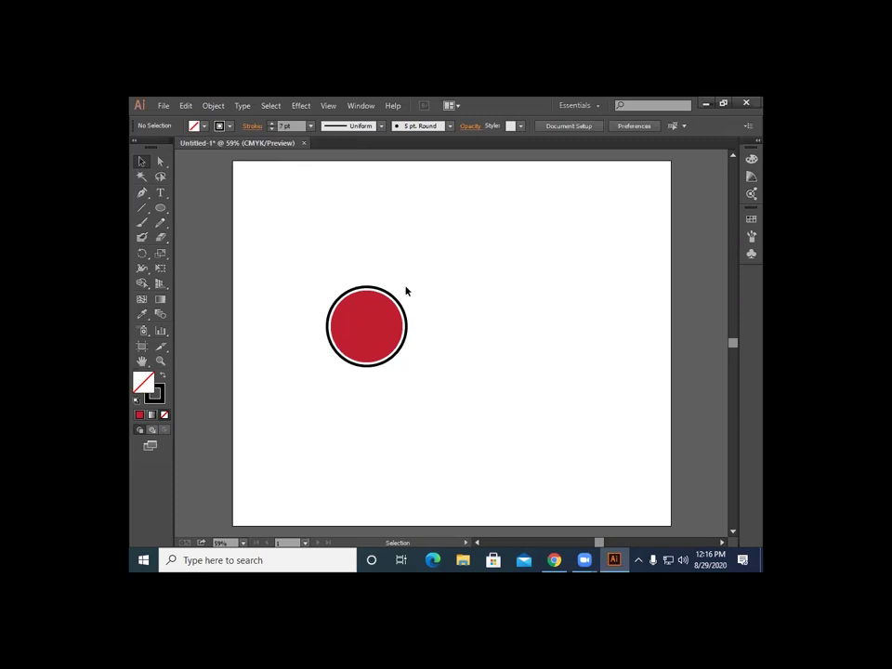
Step: Set the outer ring's stroke weight to 10 pt
left_click(408, 320)
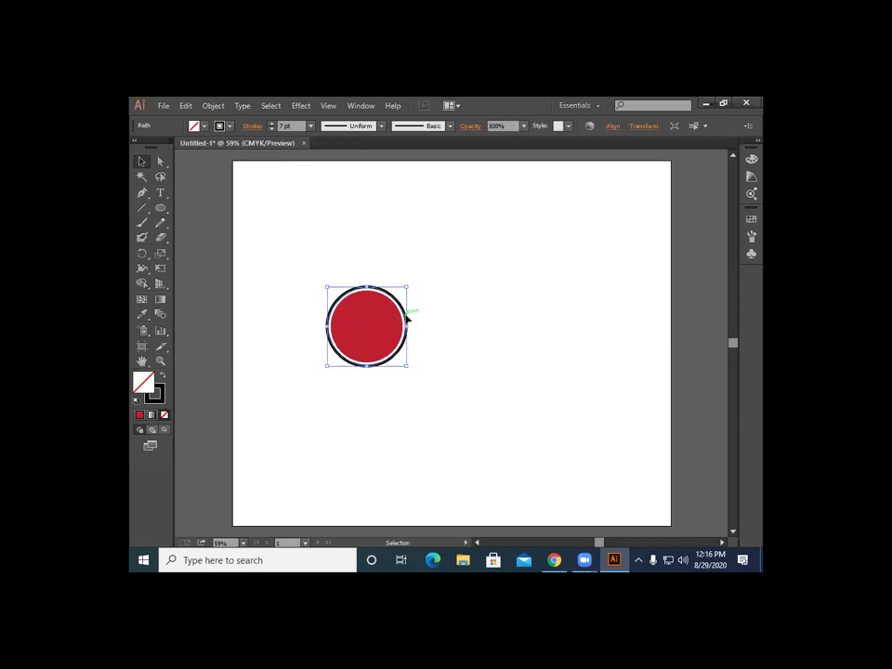
left_click(310, 125)
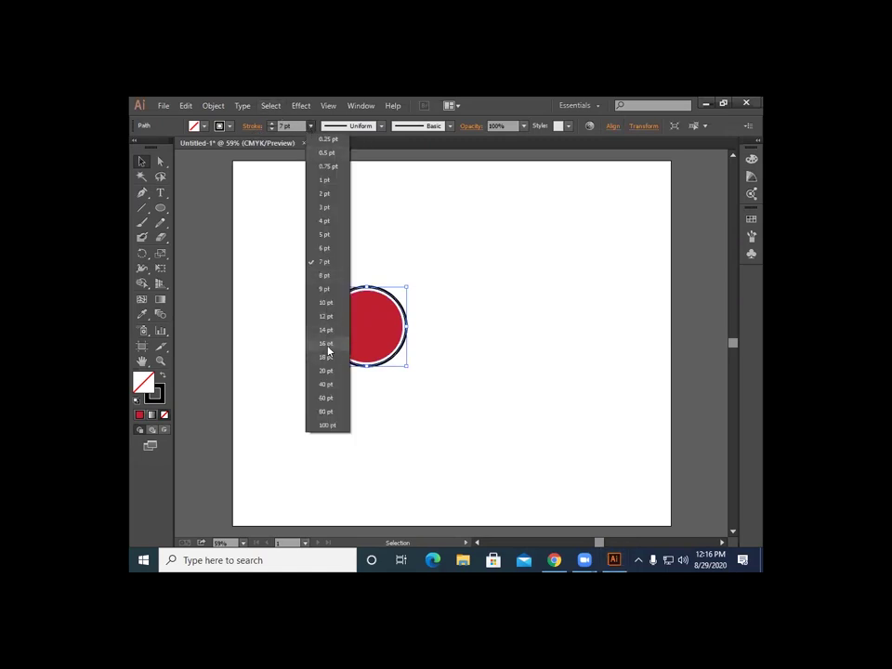
left_click(326, 303)
left_click(262, 372)
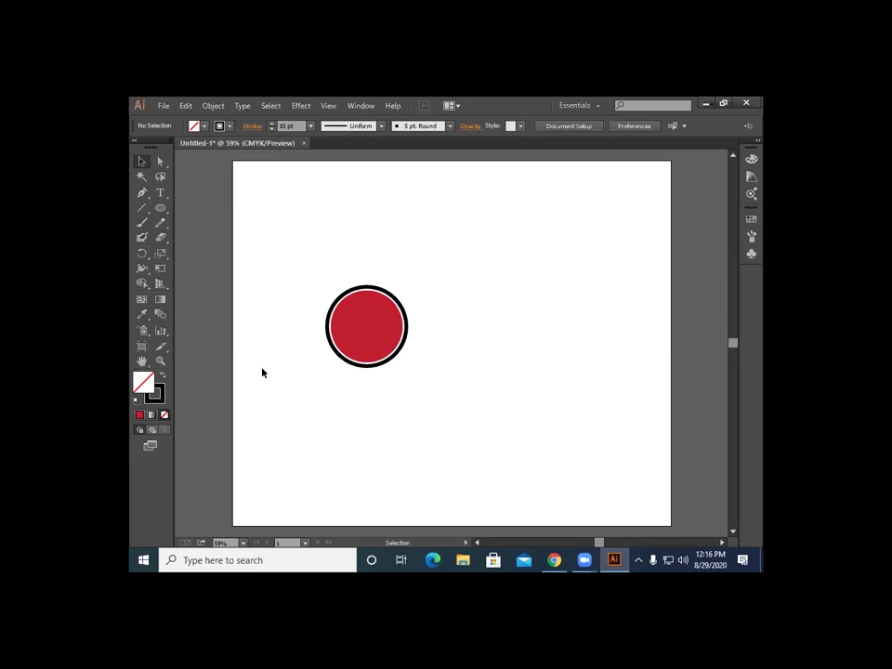
Step: Delete the red circle and its ring, and draw a new circle slightly left of the artboard's centre
left_click_drag(308, 289, 441, 412)
key("Delete")
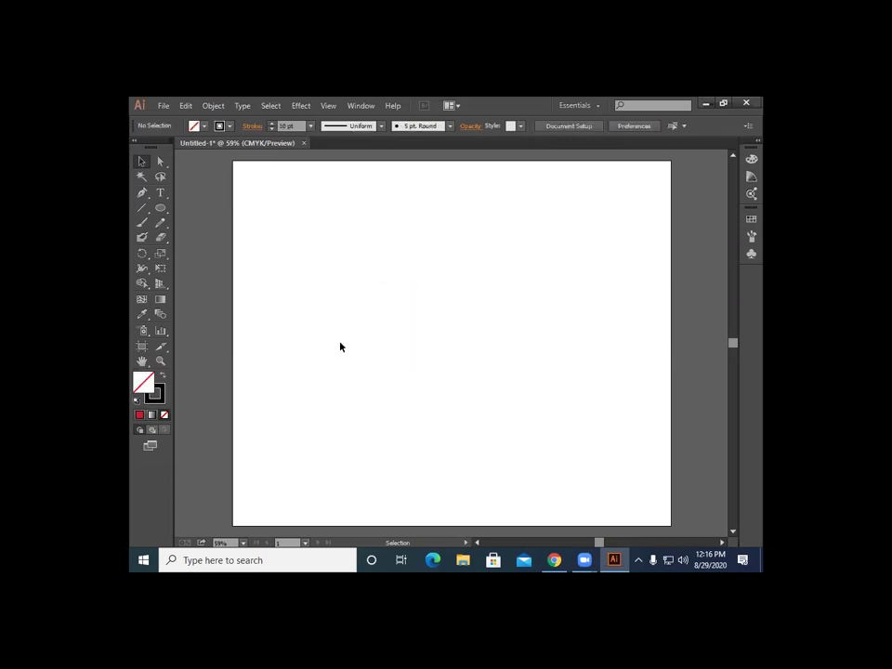
left_click(160, 207)
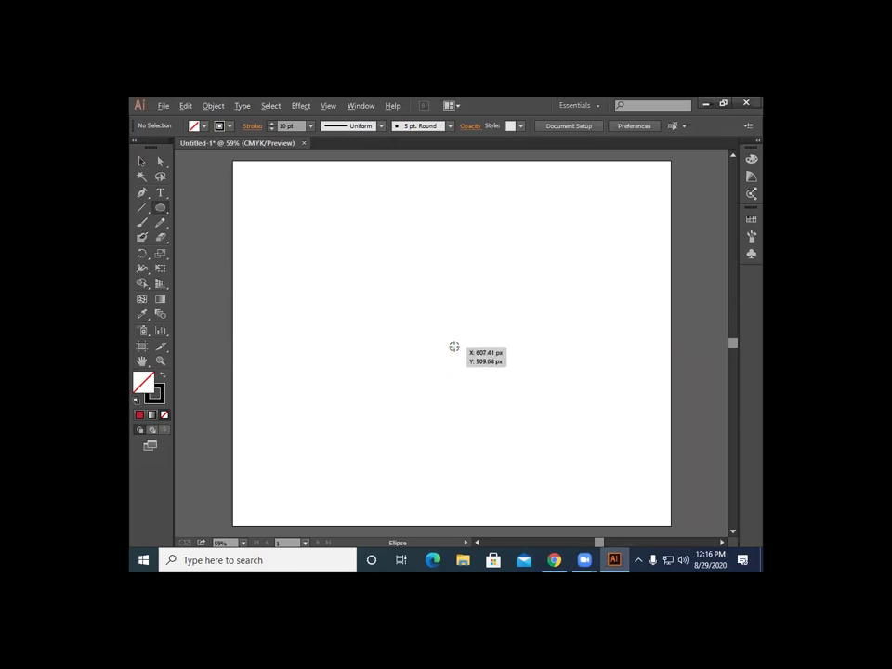
left_click_drag(398, 317, 410, 356)
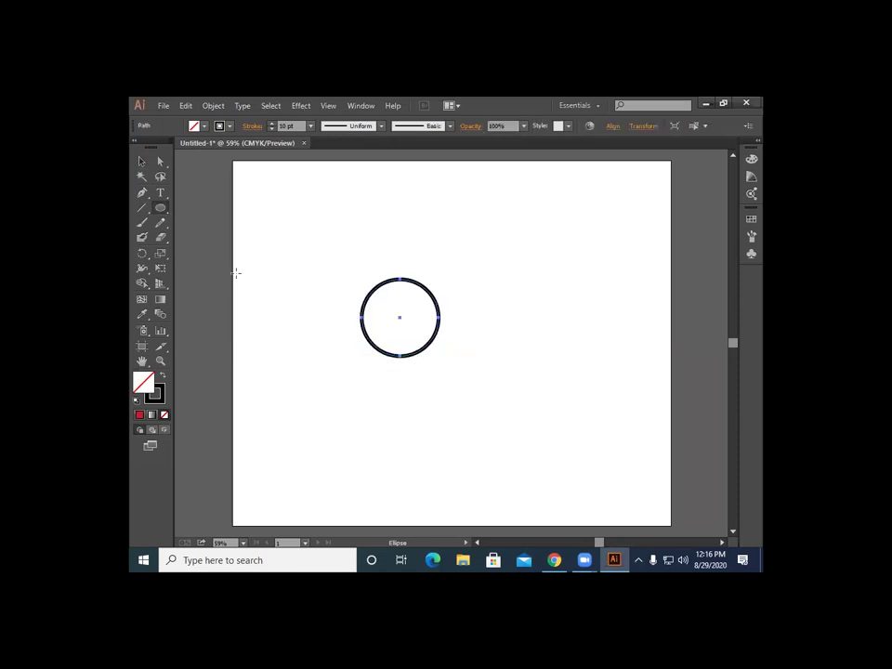
Step: Set the new circle's stroke to none and its fill to CMYK Red
left_click(230, 126)
left_click(136, 147)
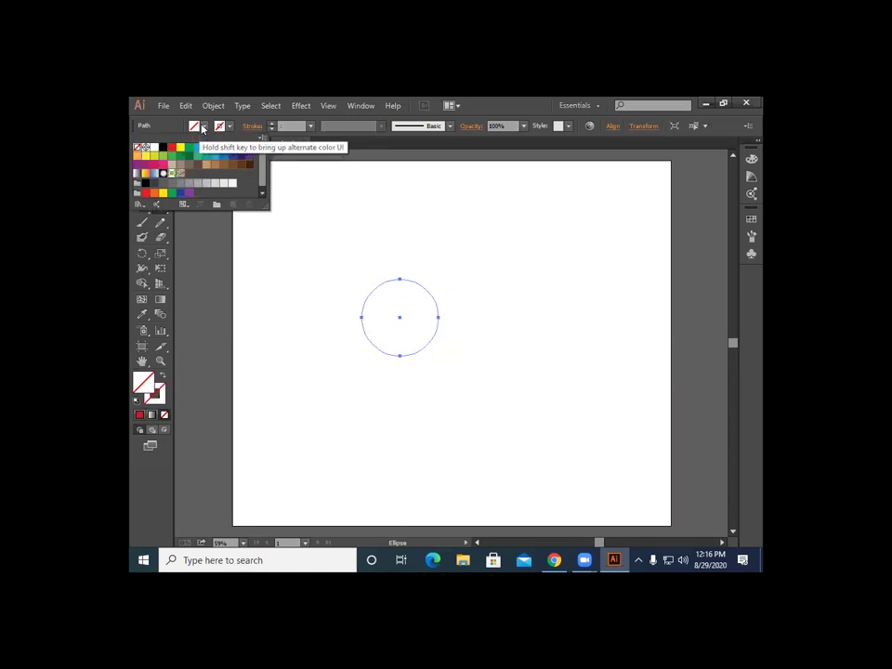
left_click(224, 148)
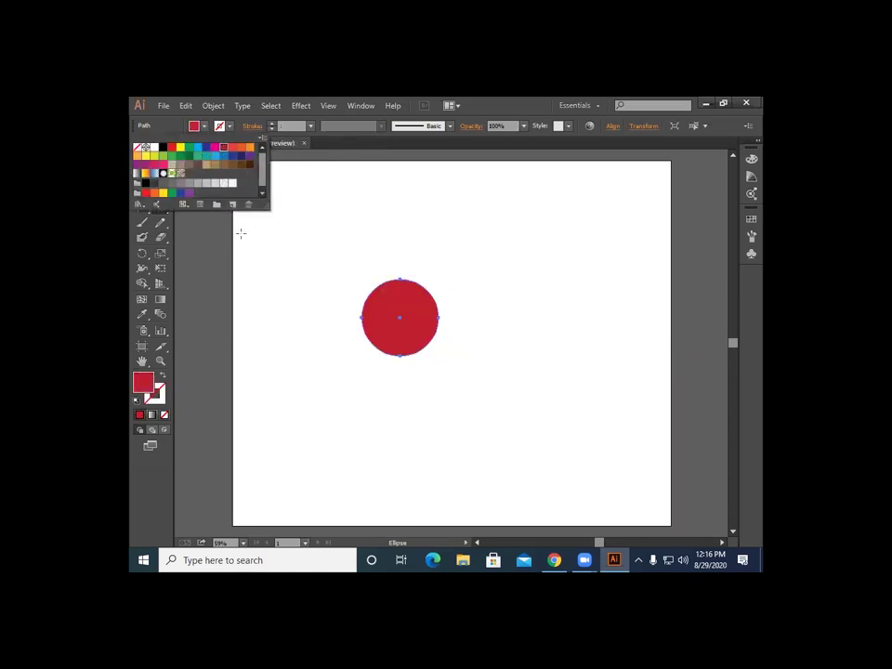
Step: Offset the new red circle's path outward by 10 px
left_click(213, 106)
left_click(214, 106)
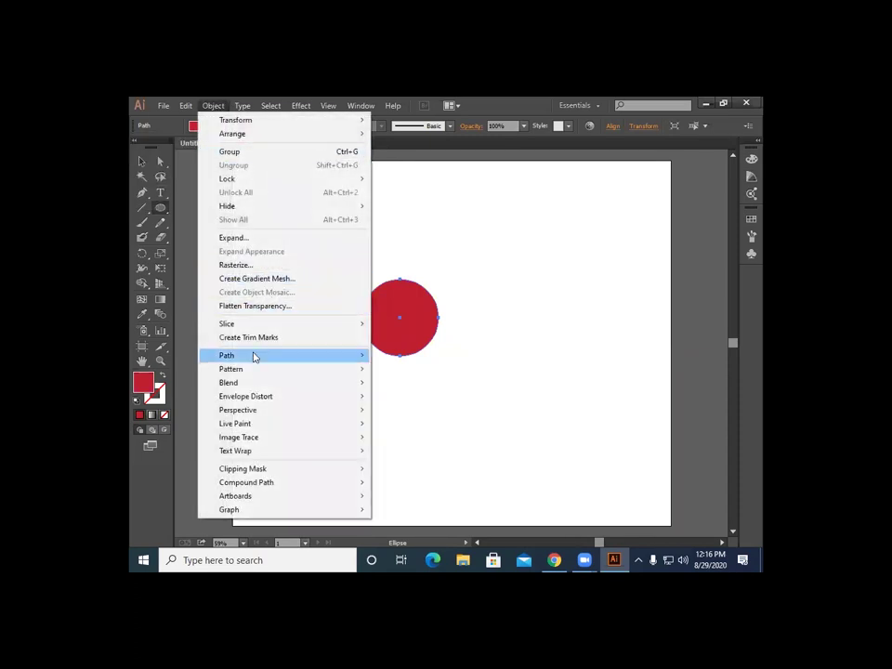
mouse_move(252, 354)
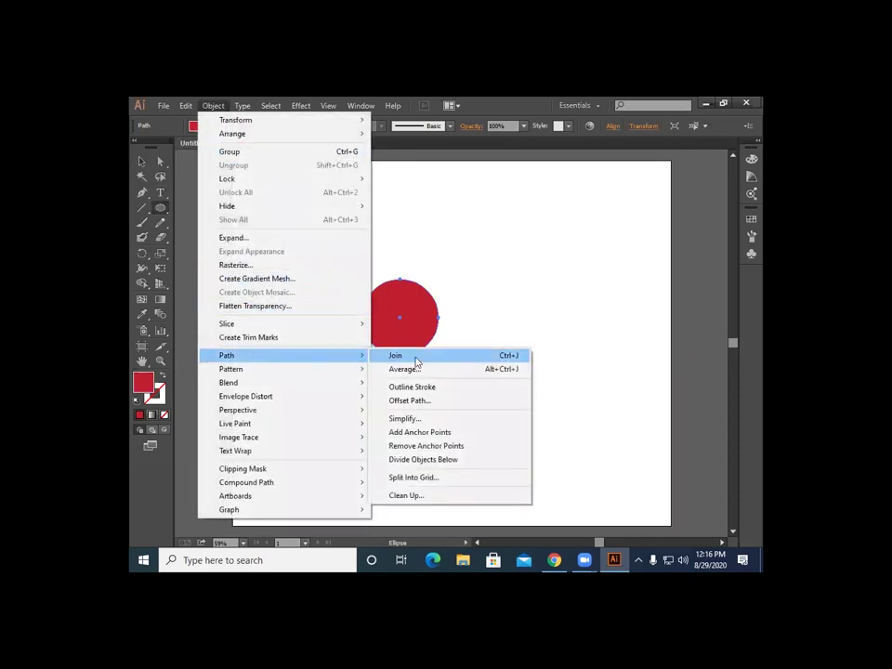
left_click(436, 400)
left_click(362, 359)
left_click(440, 358)
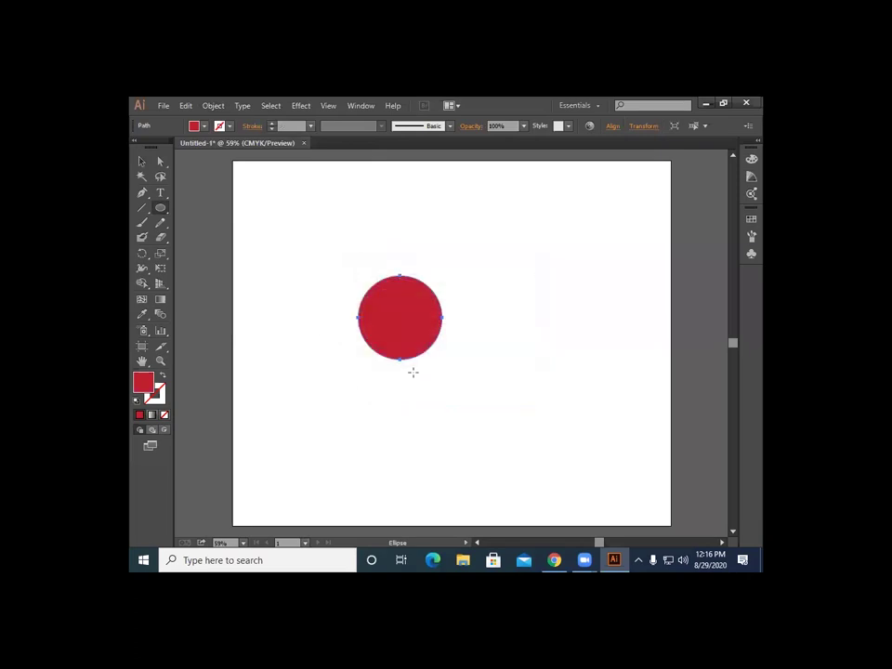
Step: Remove the offset circle's fill and give it a black stroke
left_click(203, 128)
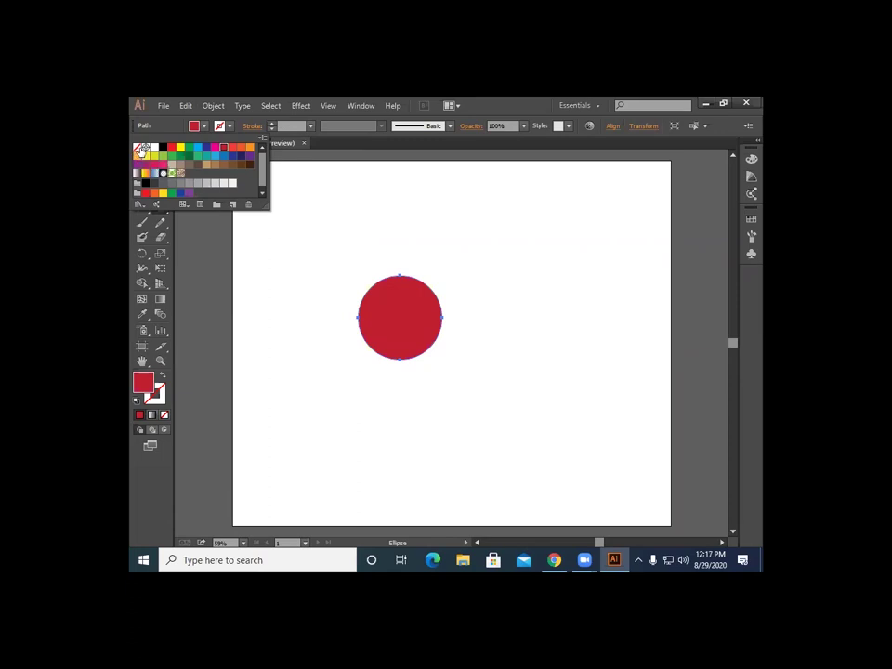
left_click(136, 148)
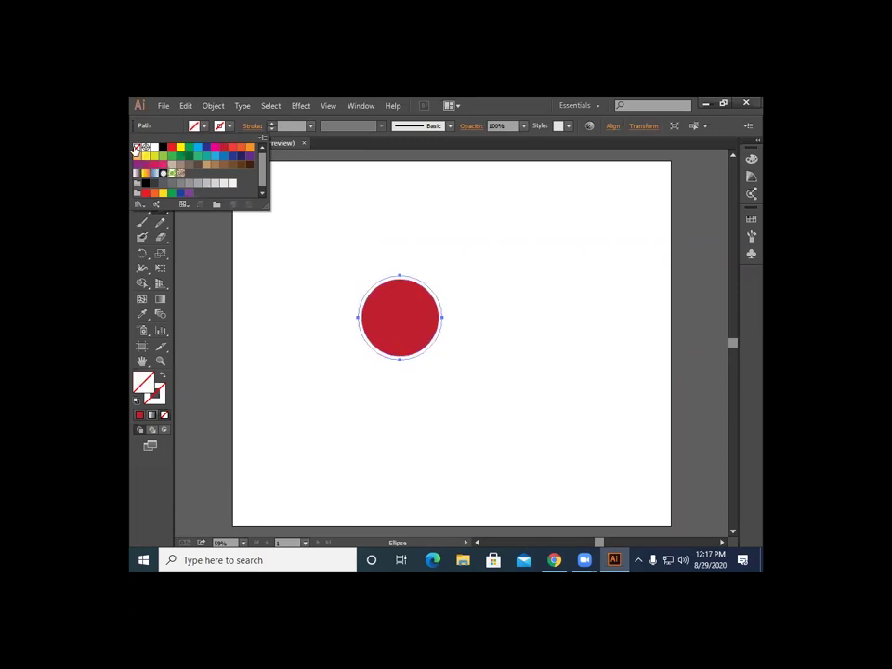
left_click(219, 125)
left_click(163, 147)
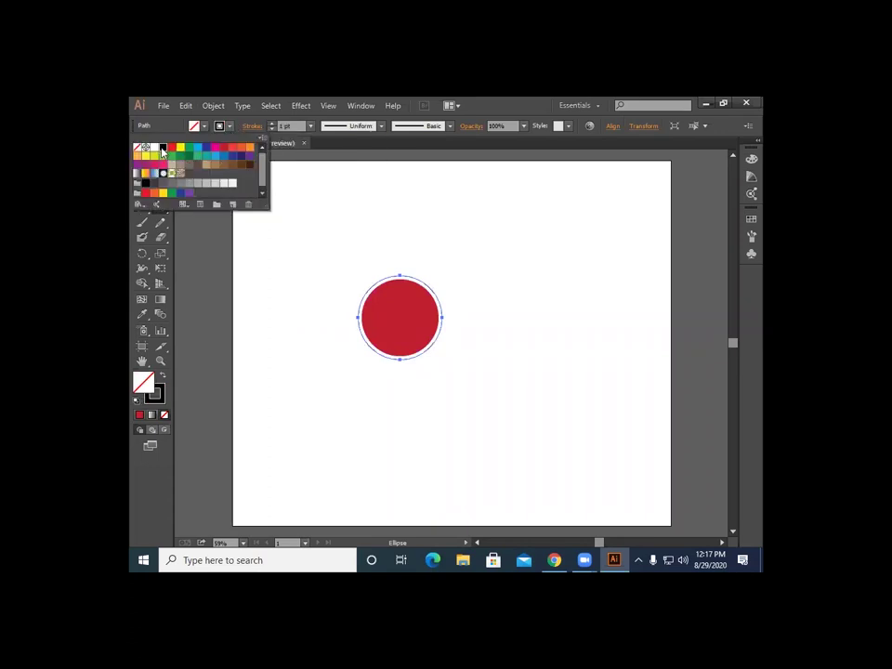
Step: Set the black ring's stroke weight to 9 pt and deselect it
left_click(310, 127)
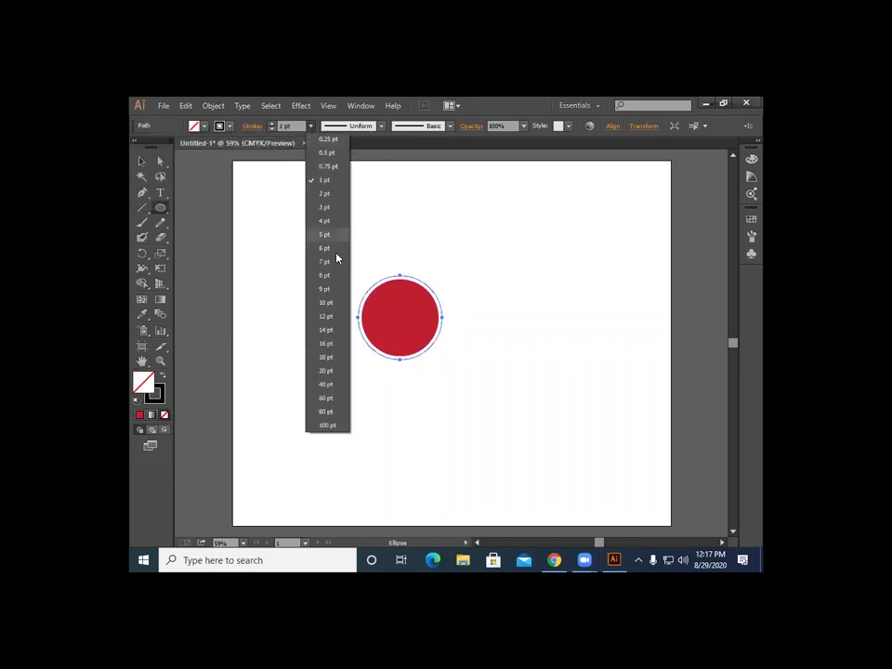
left_click(333, 315)
left_click(314, 134)
left_click(329, 314)
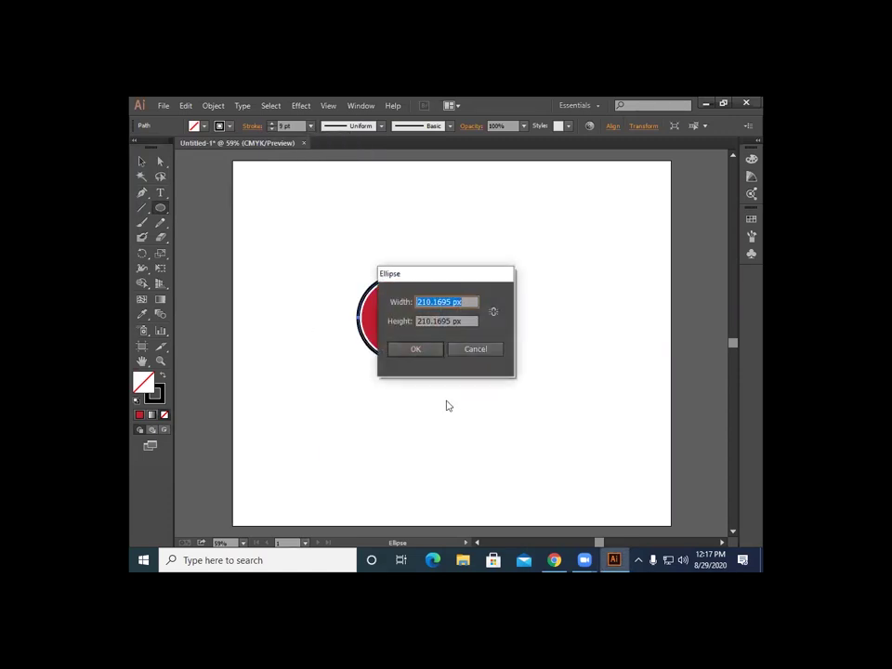
left_click(472, 352)
left_click(142, 162)
left_click(241, 318)
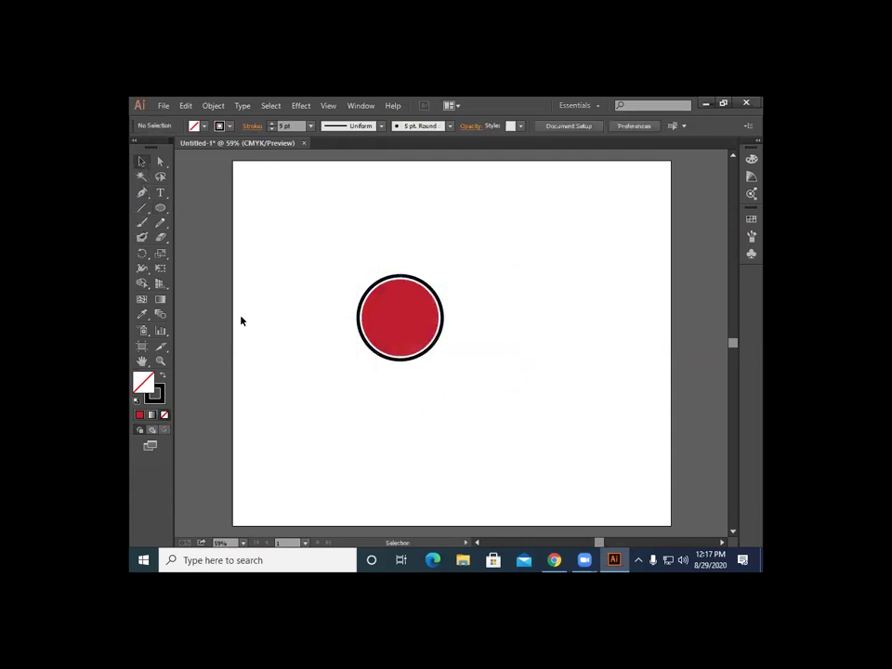
Step: Select the red circle together with its ring and move them down and to the left on the artboard
left_click_drag(325, 248, 472, 448)
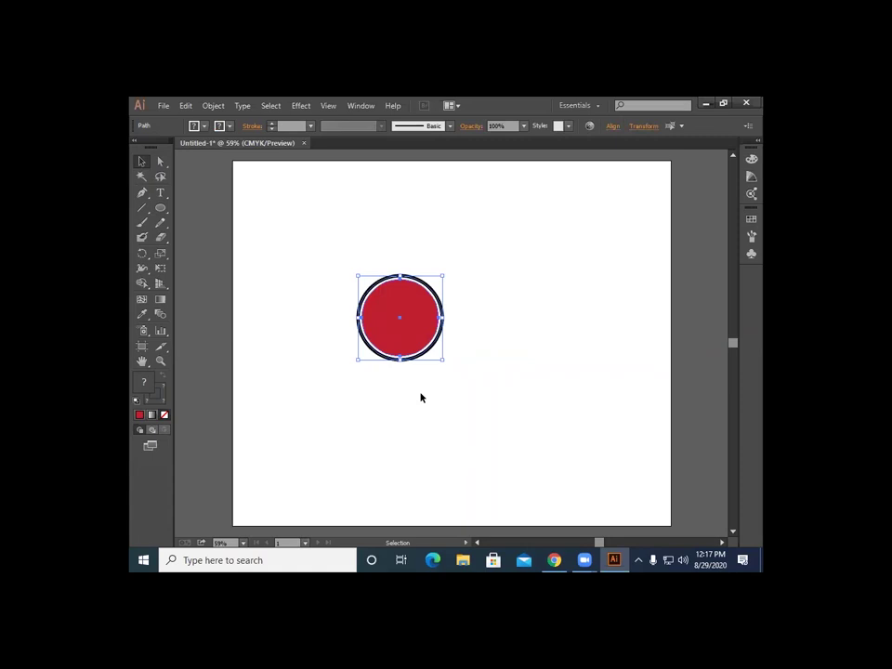
left_click(366, 420)
left_click_drag(354, 259, 440, 398)
left_click_drag(419, 343, 351, 389)
Step: Duplicate the ringed circle and place the copy immediately to its right with the black rings touching
left_click(291, 323)
left_click_drag(287, 289, 418, 388)
key("Right")
key("Right")
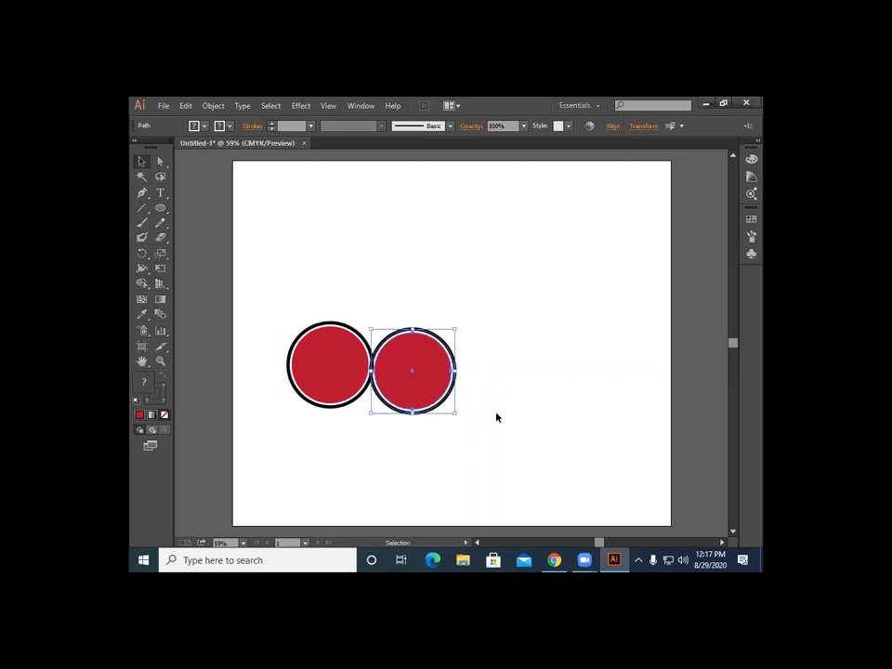
left_click(485, 445)
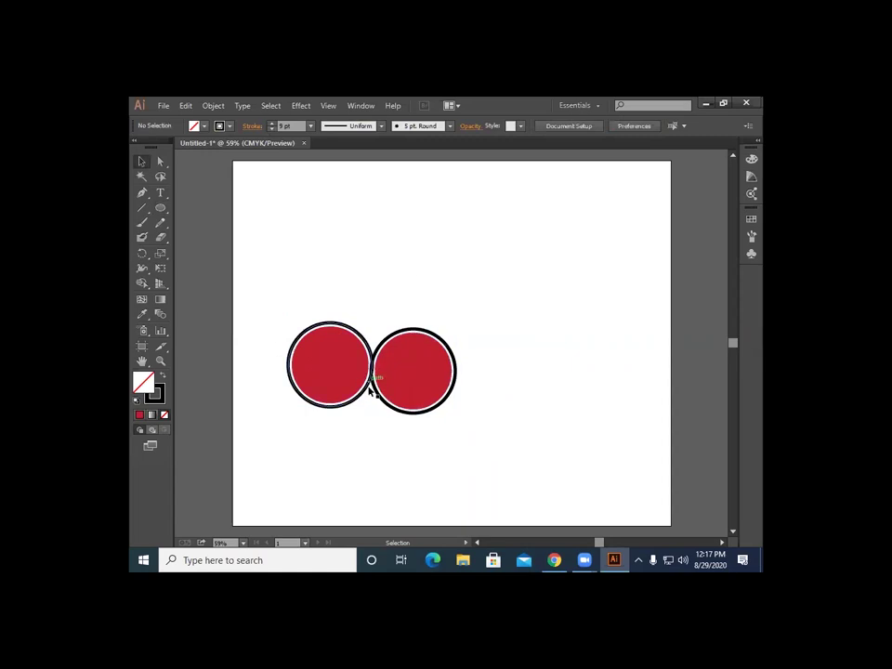
Step: Nudge the right ringed circle upward until it is nearly level with the left one
left_click_drag(279, 304, 464, 477)
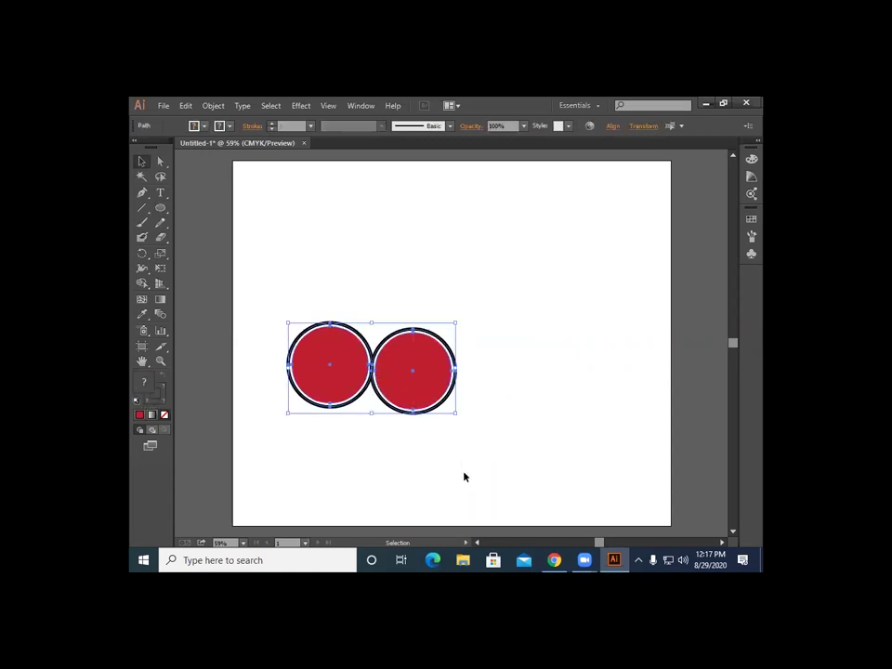
left_click(419, 435)
left_click_drag(411, 302, 441, 401)
left_click_drag(441, 401, 442, 398)
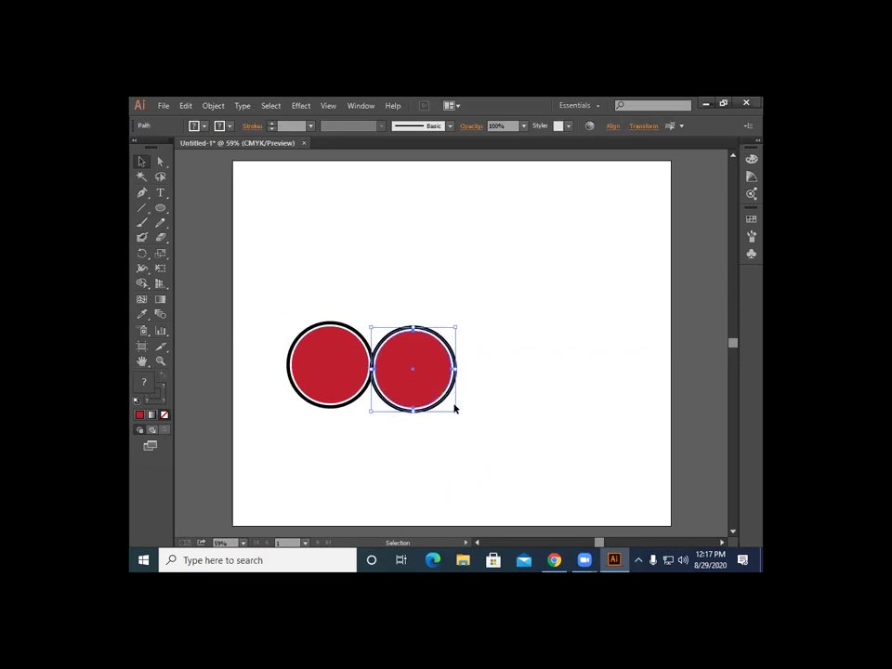
left_click_drag(266, 289, 495, 440)
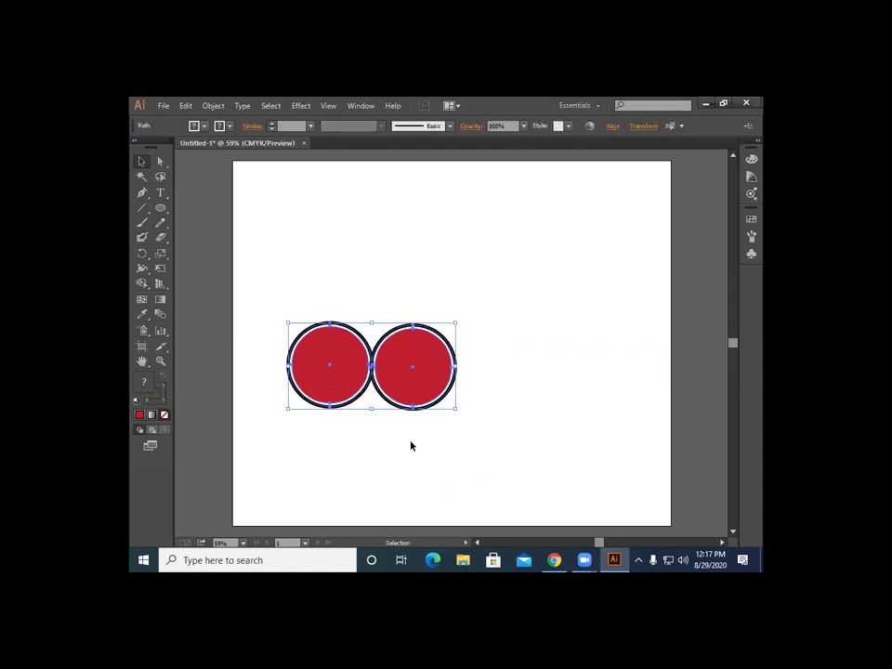
Step: Nudge the left ringed circle slightly down to line it up with the right one, and select both circles with their rings
left_click_drag(267, 315, 354, 451)
left_click_drag(270, 306, 469, 446)
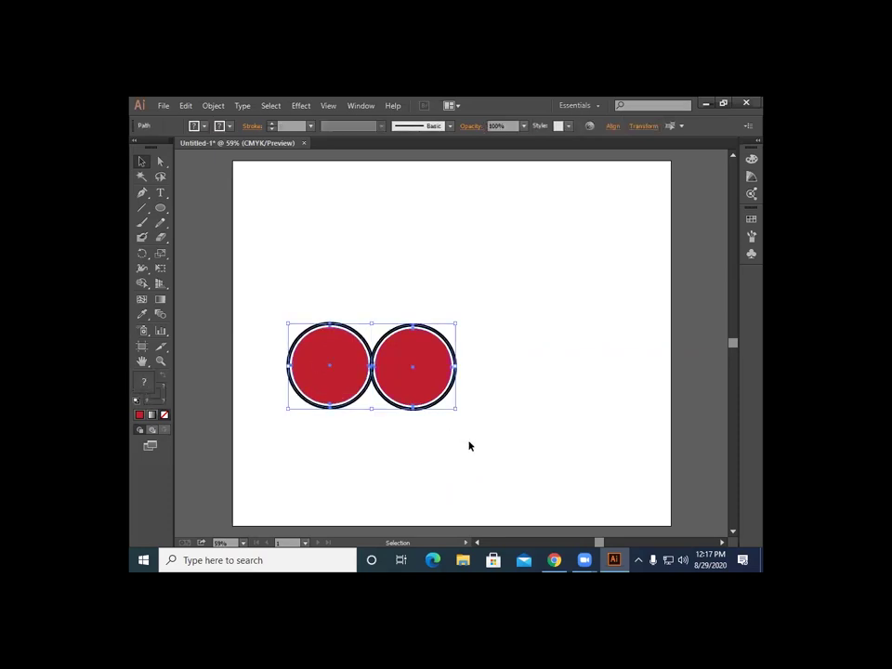
left_click(256, 313)
left_click_drag(267, 275, 315, 419)
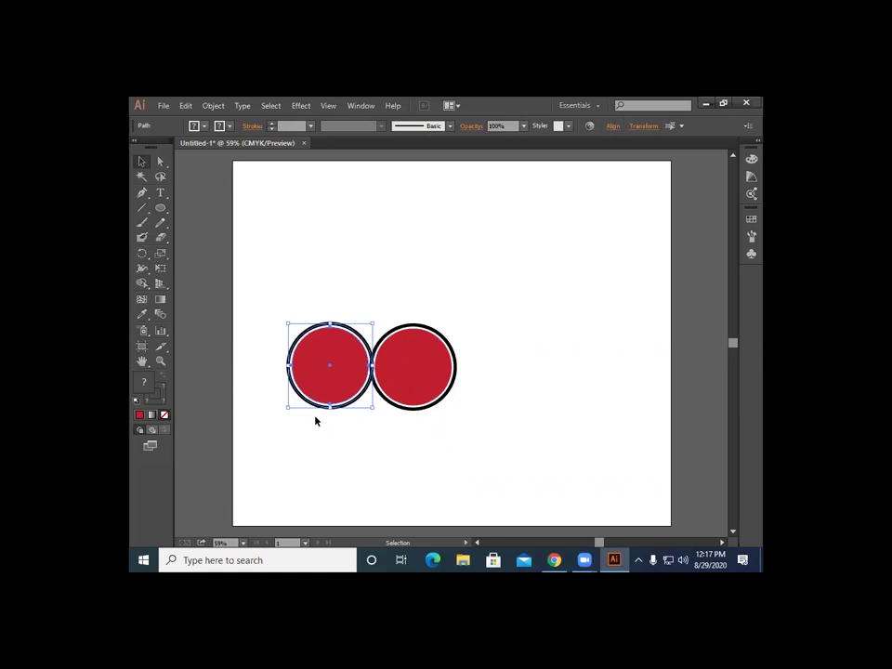
left_click_drag(295, 312, 519, 487)
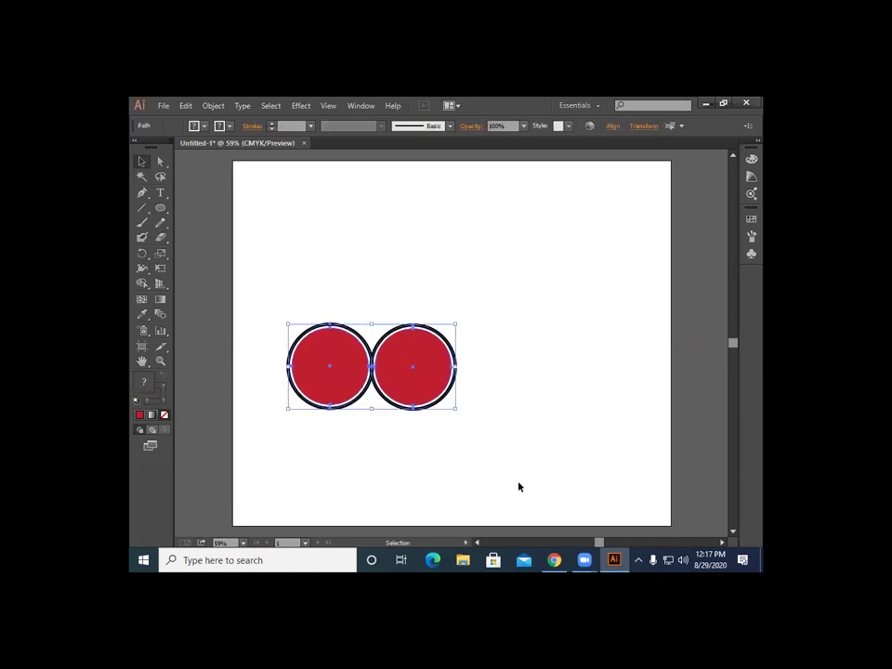
Step: Duplicate the pair of ringed circles and place the copy immediately to its right with the rings touching, making a row of four
mouse_move(275, 288)
left_mouse_down()
mouse_move(446, 429)
mouse_move(512, 410)
mouse_move(596, 413)
left_mouse_up()
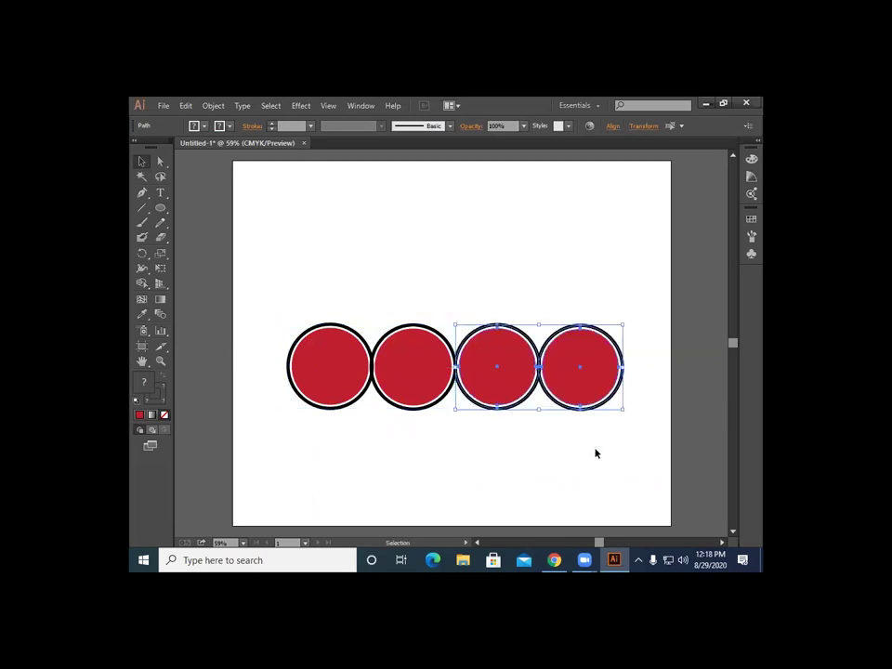
left_click(588, 462)
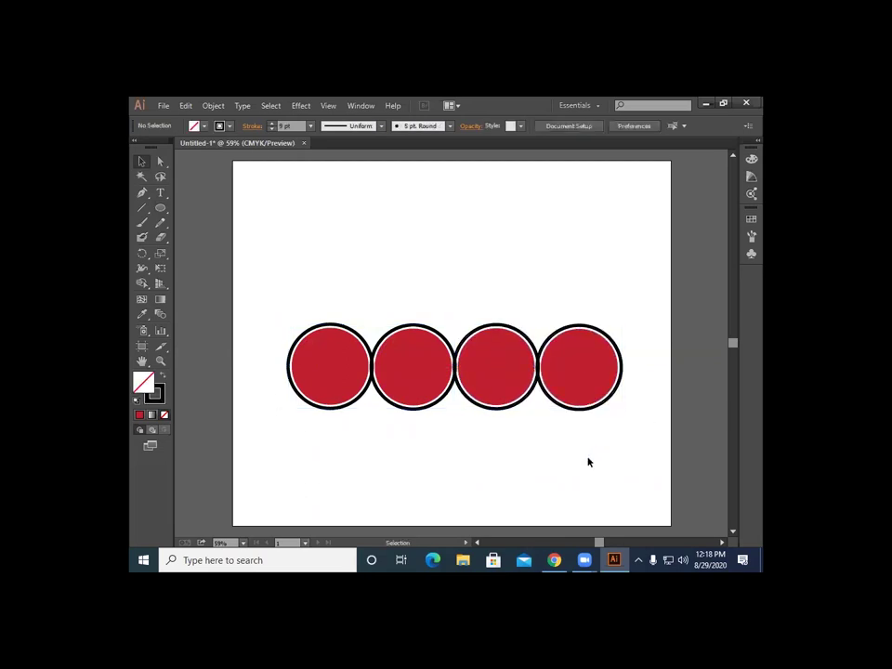
left_click_drag(472, 305, 628, 442)
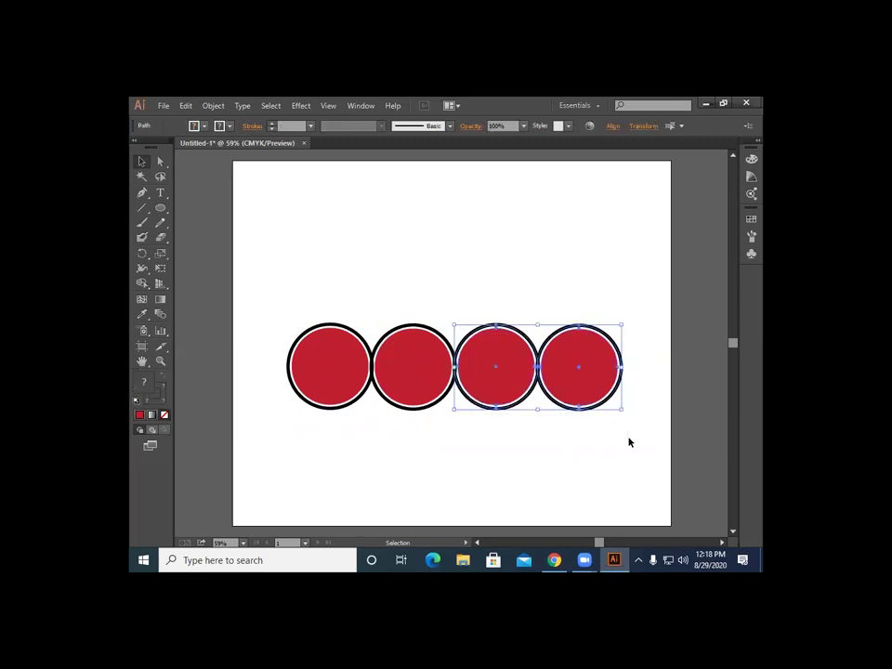
left_click(628, 448)
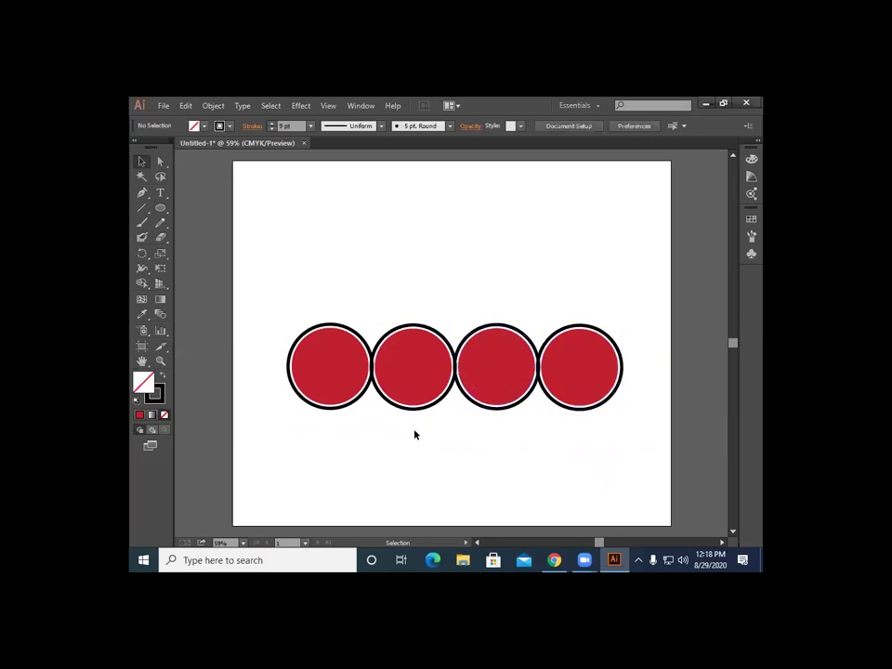
Step: Select all four ringed circles, expand their fill and stroke, and deselect them
left_click_drag(269, 265, 630, 406)
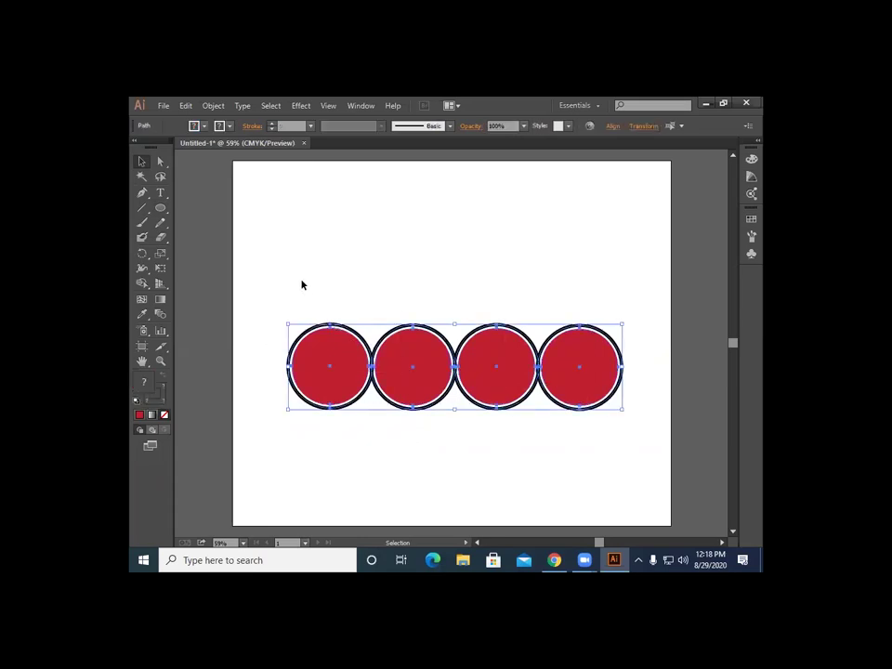
left_click(213, 105)
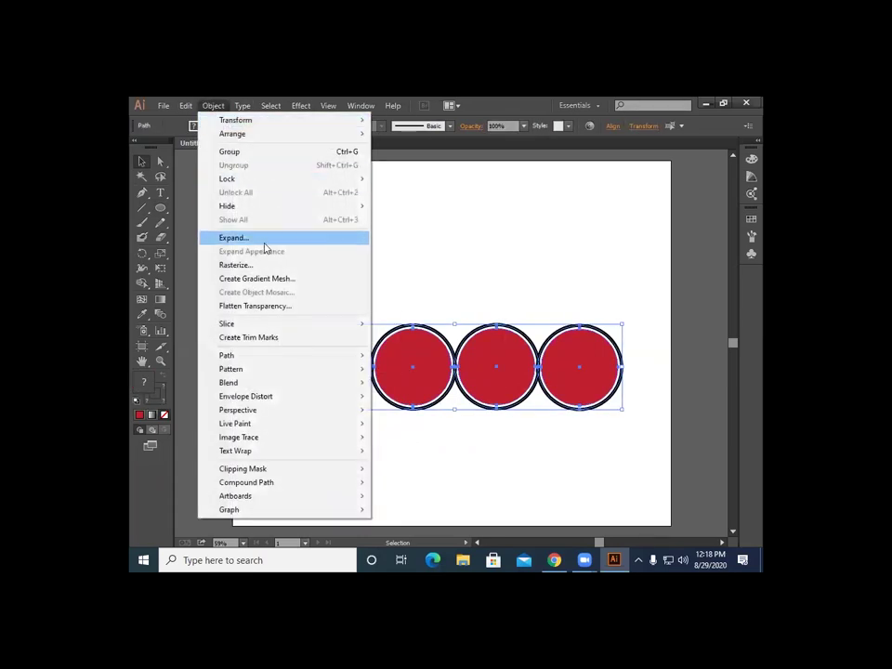
left_click(265, 241)
left_click(418, 397)
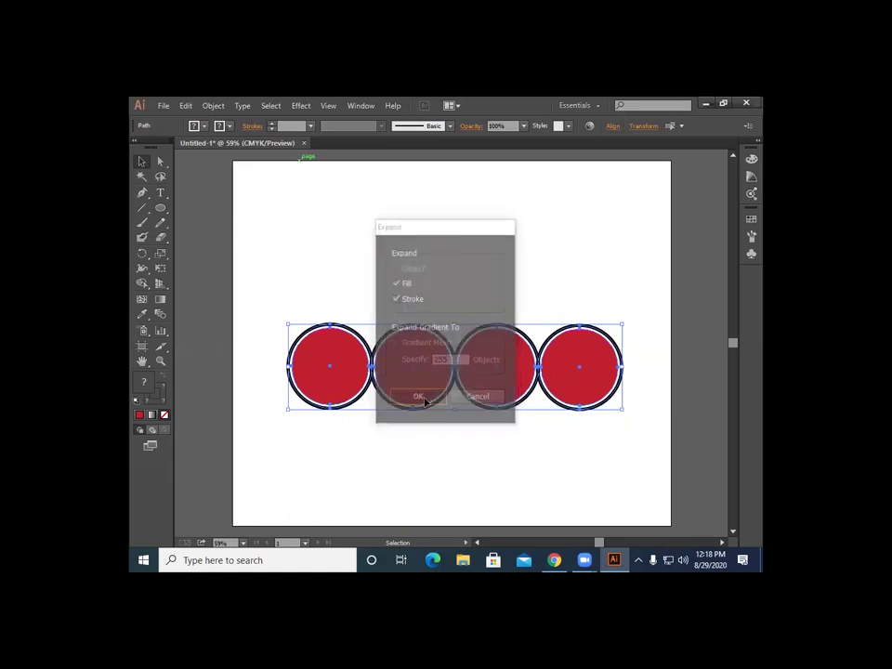
left_click(319, 235)
Step: Divide the four expanded ringed circles with Pathfinder, ungroup the resulting pieces and deselect them
left_click_drag(251, 240, 617, 452)
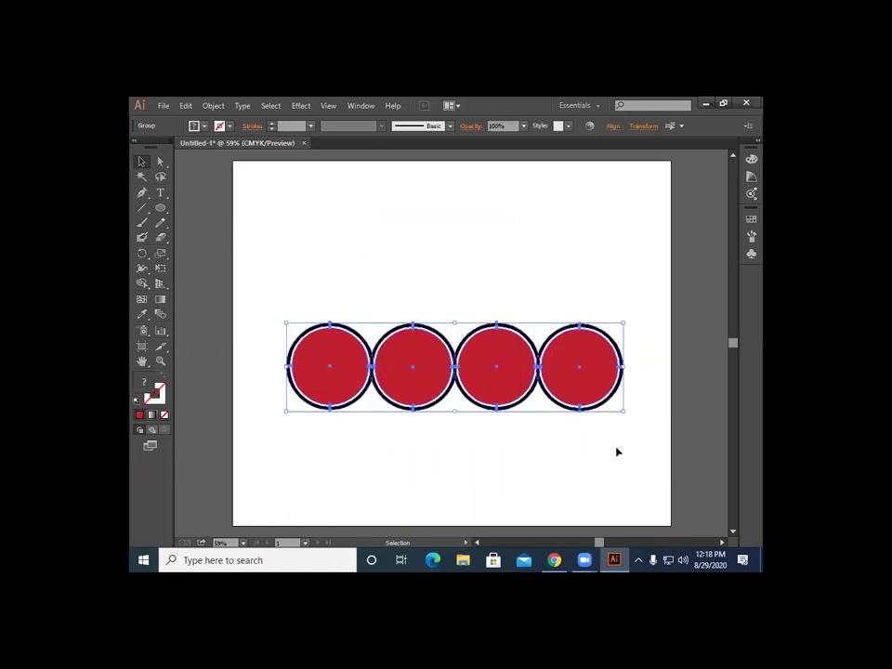
left_click(357, 106)
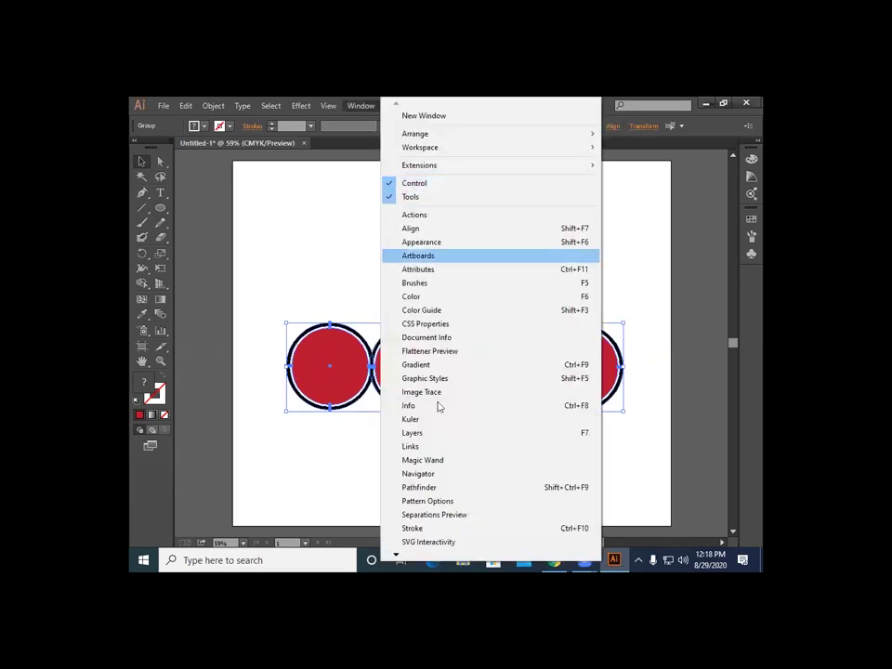
left_click(432, 486)
left_click(312, 271)
right_click(258, 332)
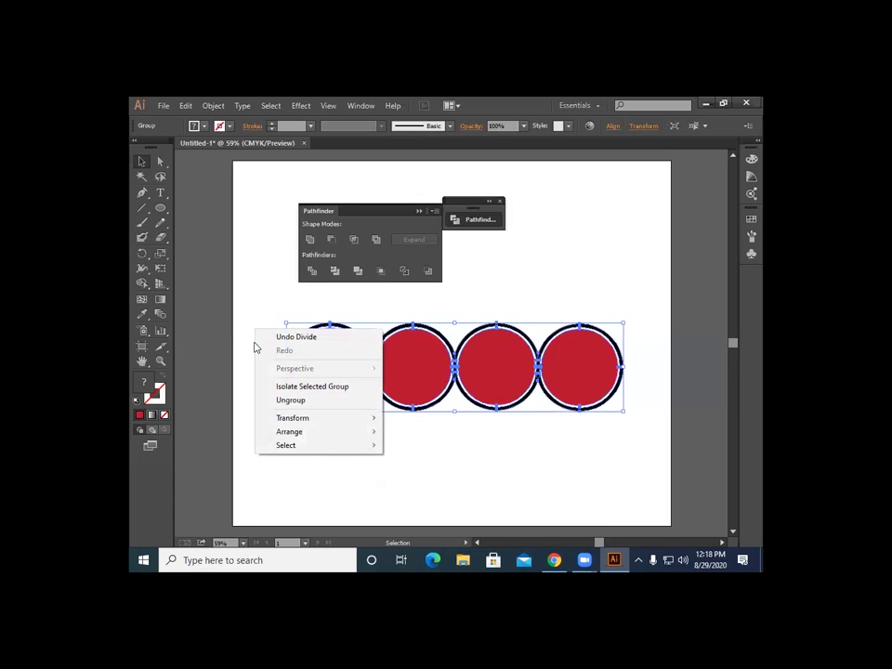
left_click(288, 401)
left_click(266, 407)
Step: Examine the divided piece where the first and second black rings overlap
key("a")
key("ctrl+equal")
key("ctrl+equal")
key("ctrl+equal")
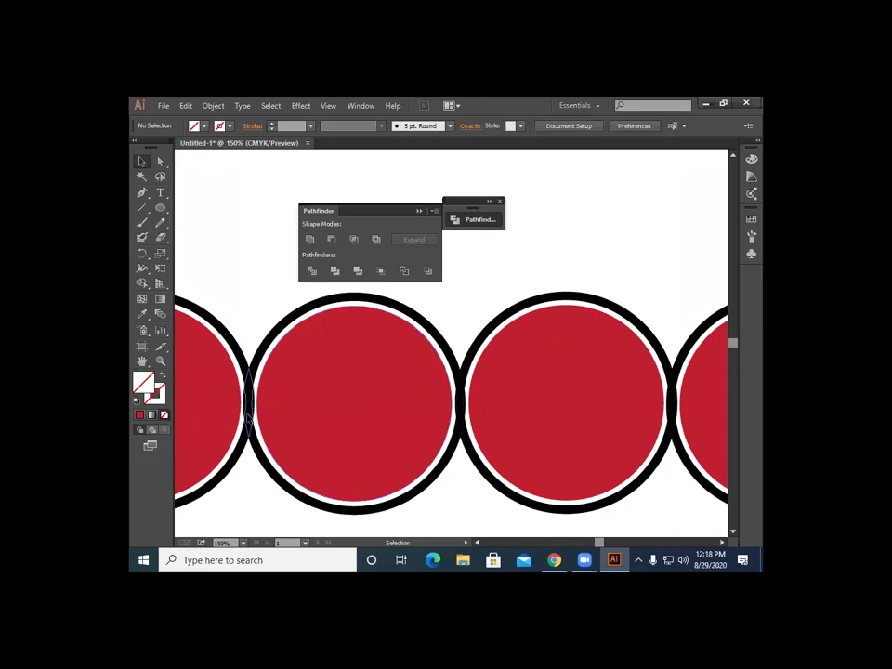
left_click(249, 418)
left_click(214, 106)
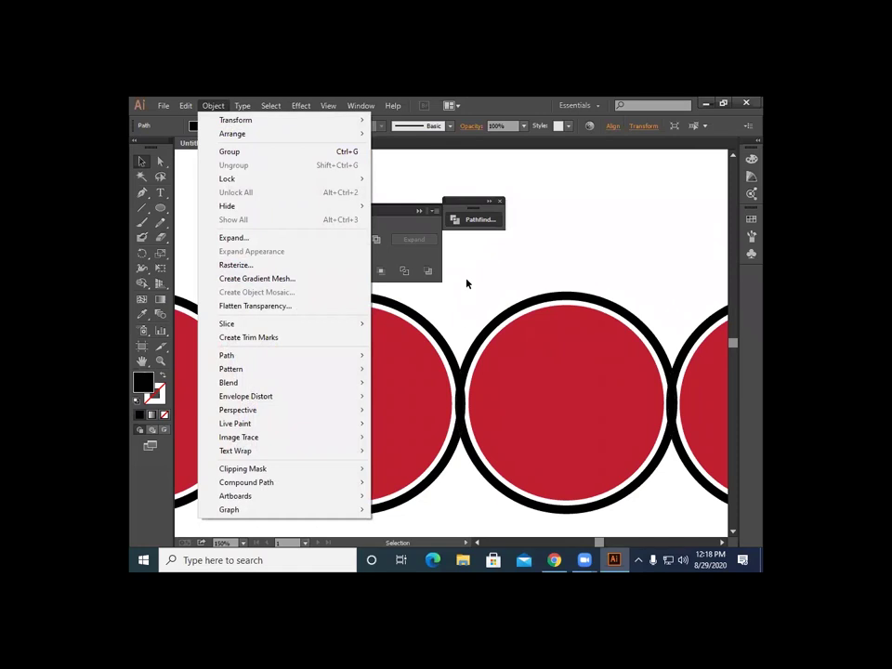
left_click(467, 284)
left_click(250, 406)
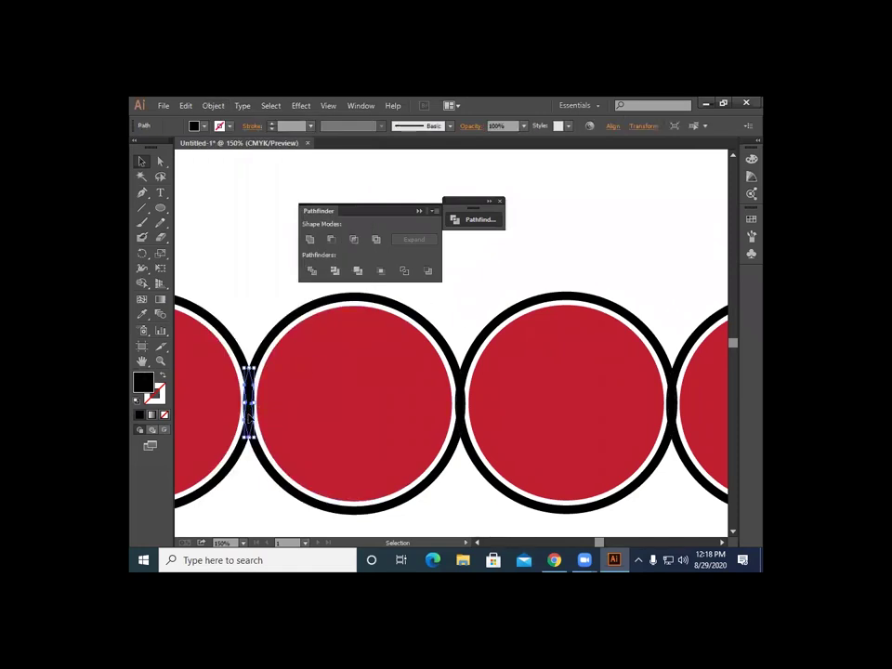
left_click_drag(237, 305, 278, 443)
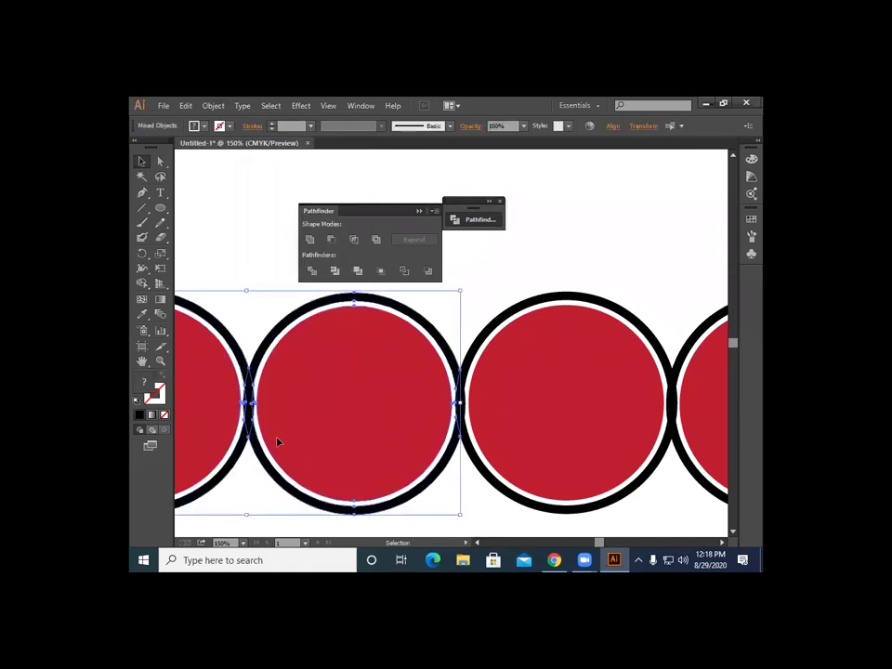
left_click(246, 249)
Step: Undo the ungrouping, division and expansion so the four circles have live ring strokes again, and deselect them
key("a")
key("ctrl+a")
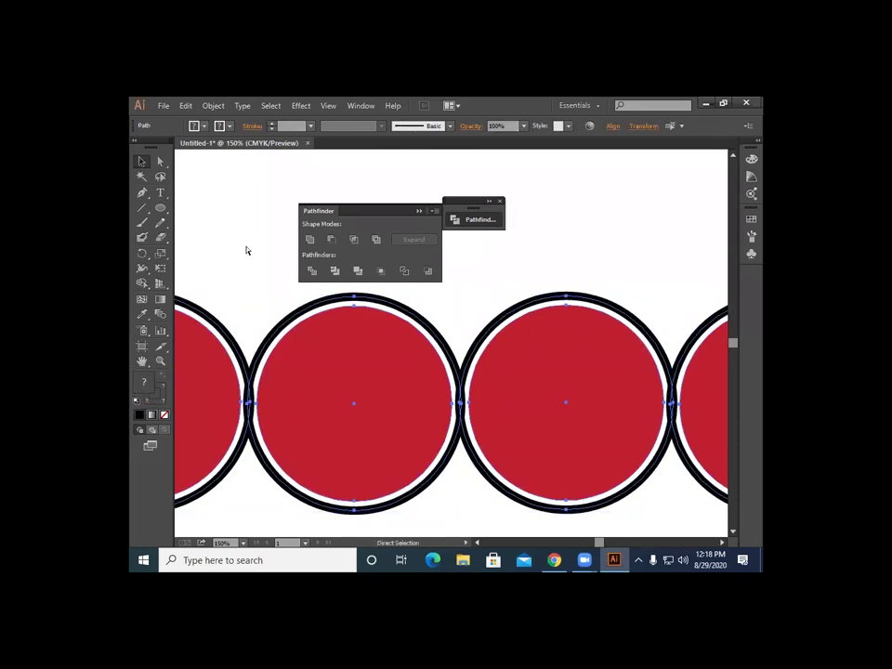
key("v")
left_click(241, 257)
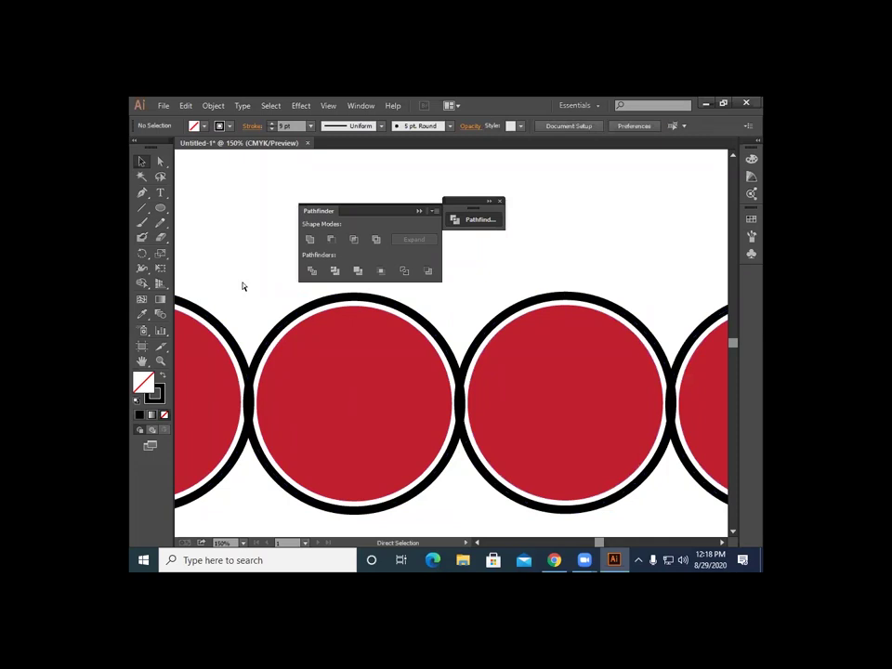
key("ctrl+minus")
key("ctrl+minus")
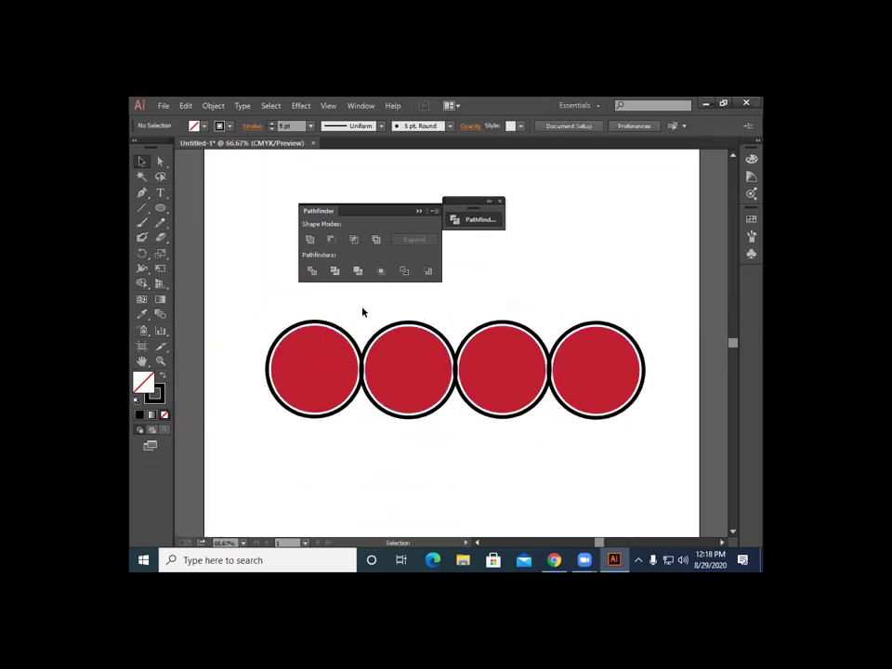
Step: Try to offset the paths of the two leftmost ringed circles by 10 px with miter joins
left_click_drag(374, 327, 400, 444)
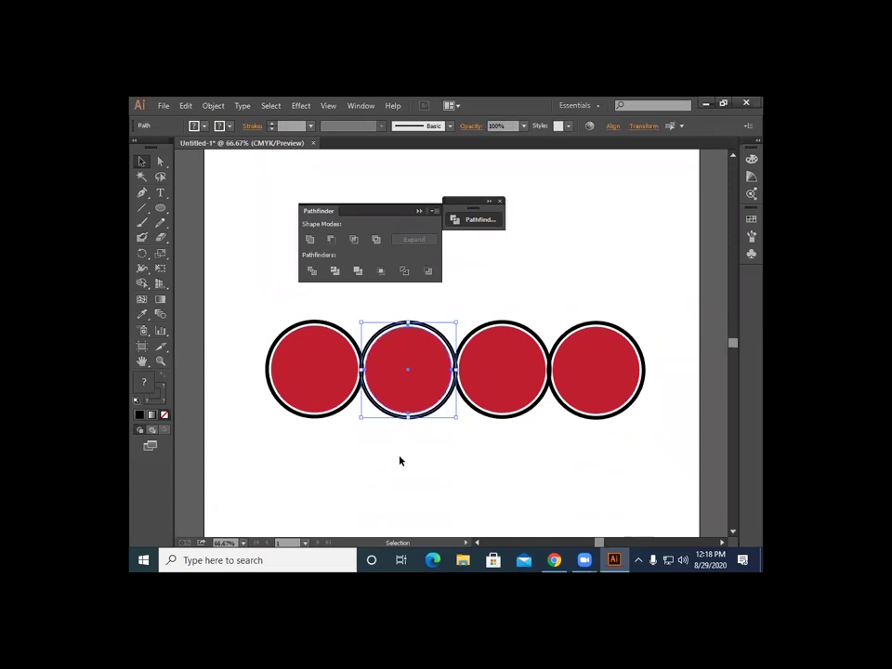
left_click_drag(243, 280, 417, 435)
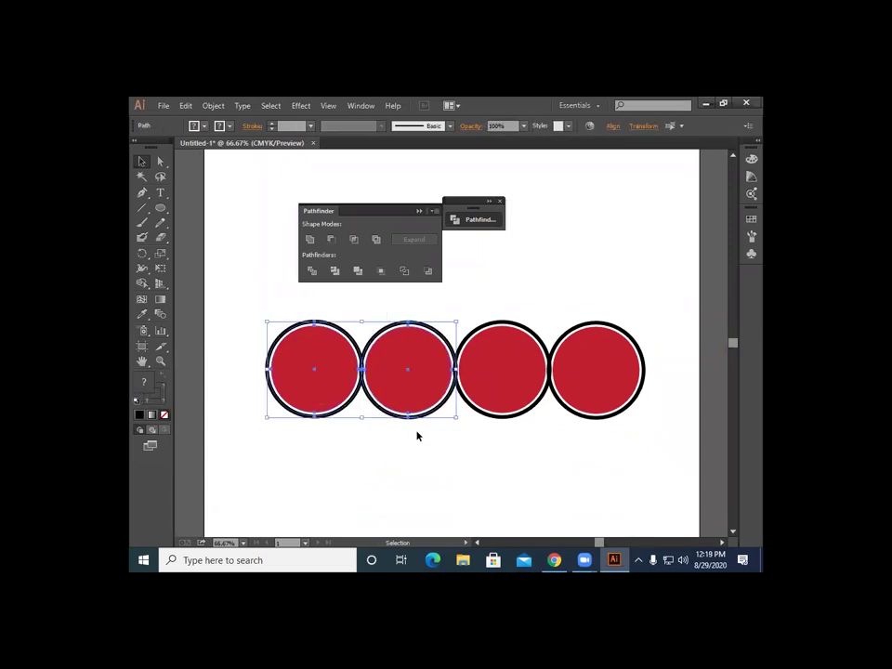
left_click(213, 105)
mouse_move(273, 357)
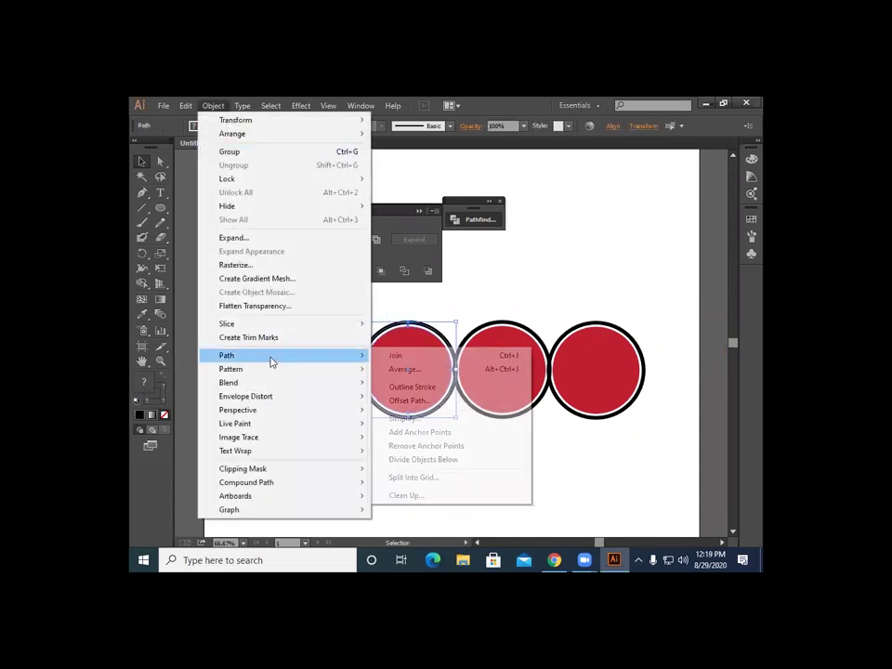
left_click(432, 401)
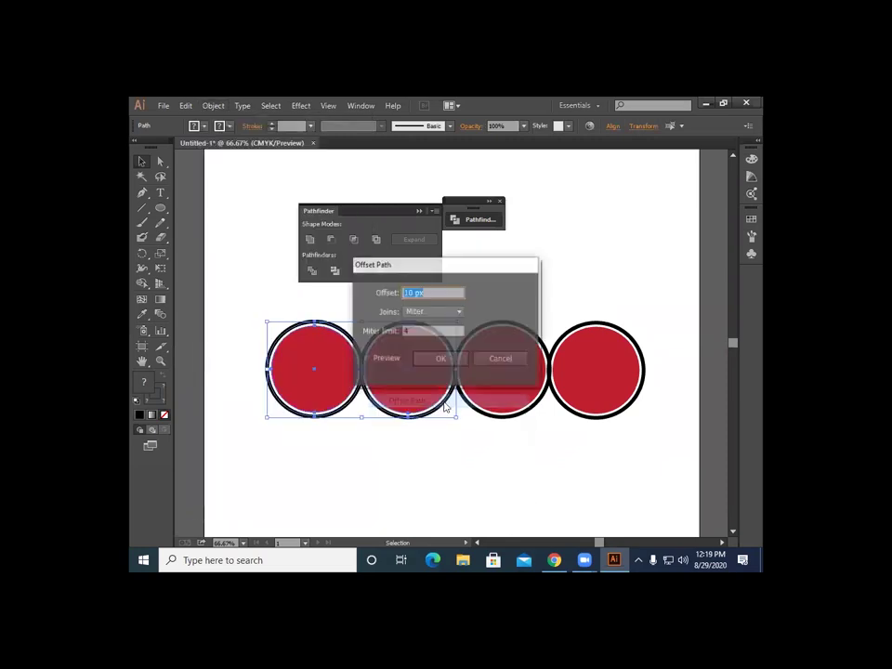
left_click(438, 359)
Step: Undo the path offset and the duplication of the second pair, leaving only the original two ringed circles deselected
key("ctrl+z")
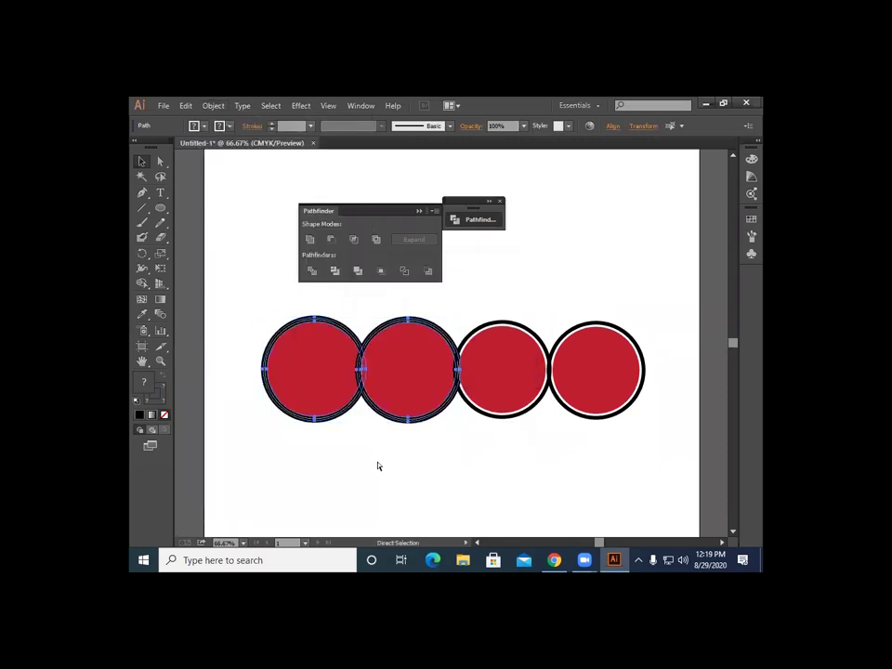
key("a")
key("ctrl+z")
key("ctrl+z")
key("ctrl+z")
key("ctrl+z")
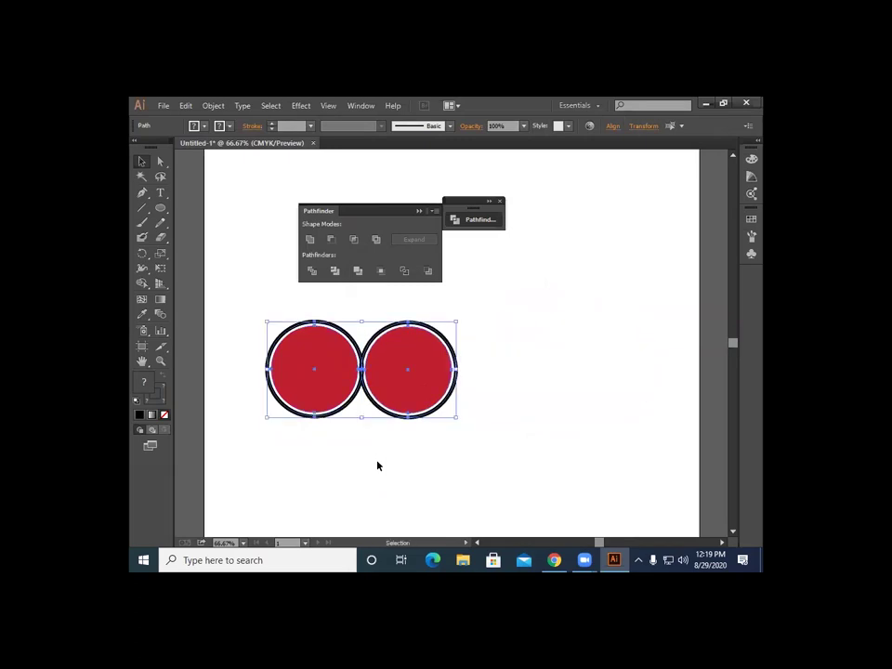
left_click(363, 466)
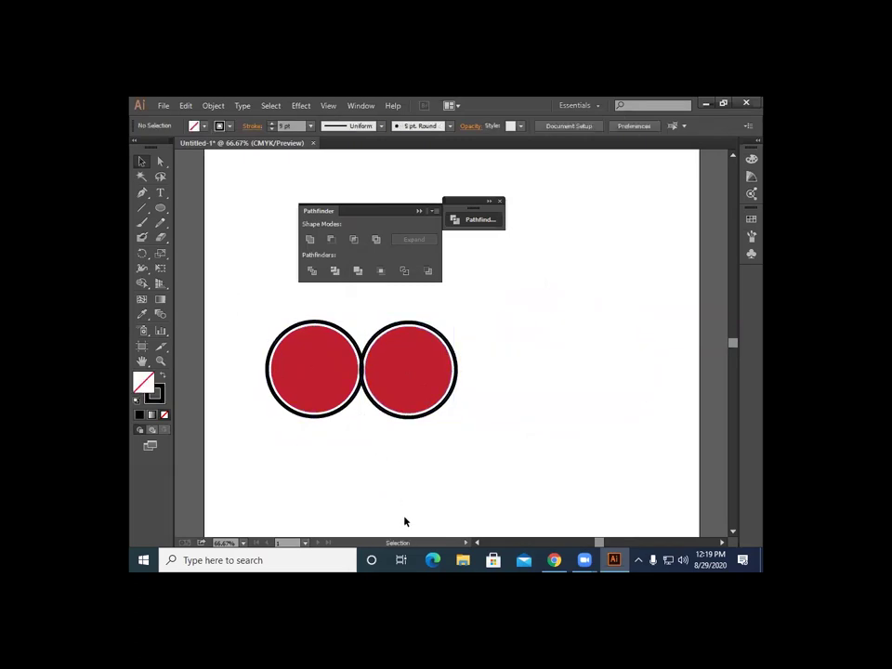
Step: Select both ringed circles, expand their fill and stroke, and deselect them
key("ctrl+plus")
key("ctrl+plus")
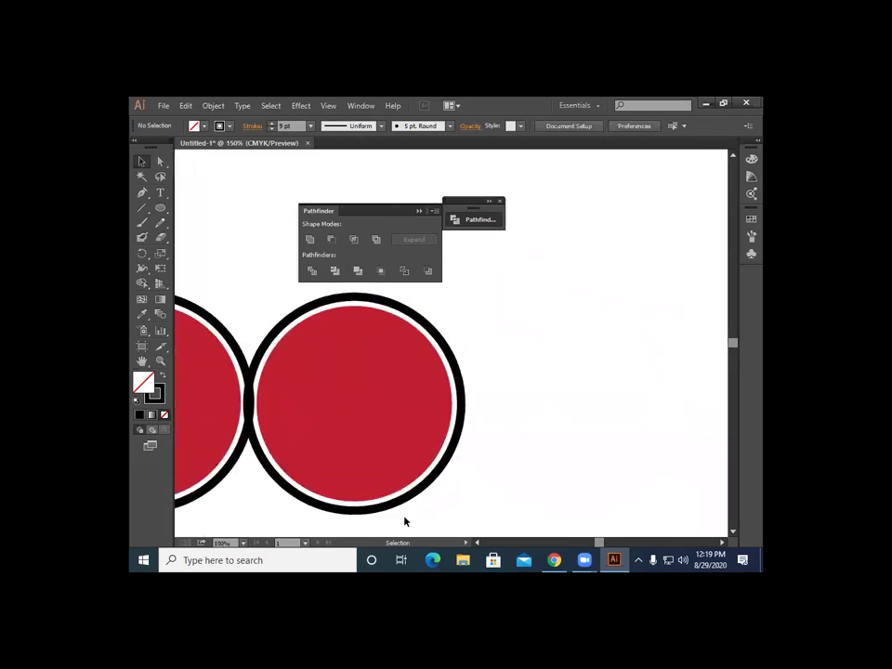
left_click_drag(219, 289, 465, 443)
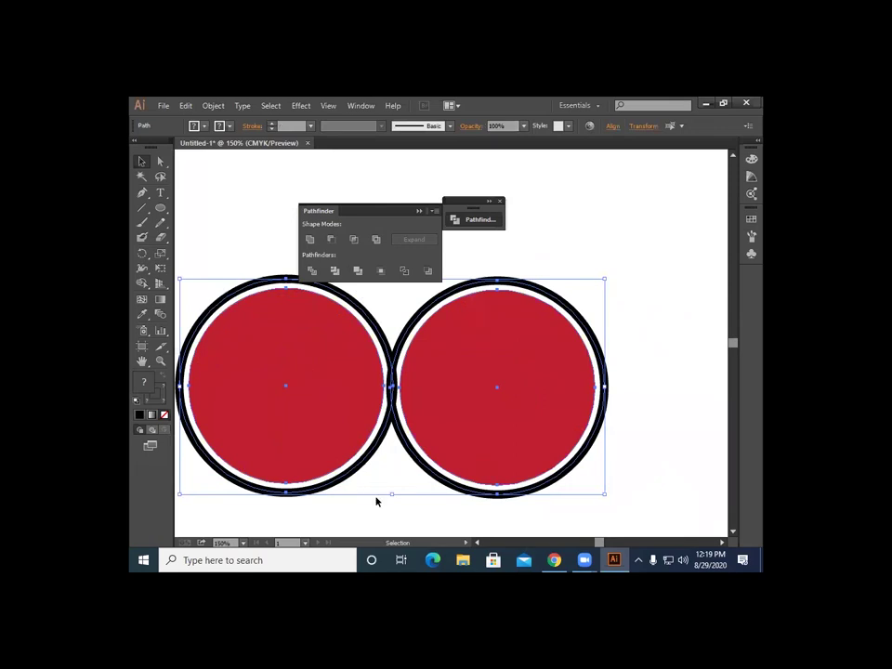
left_click(212, 105)
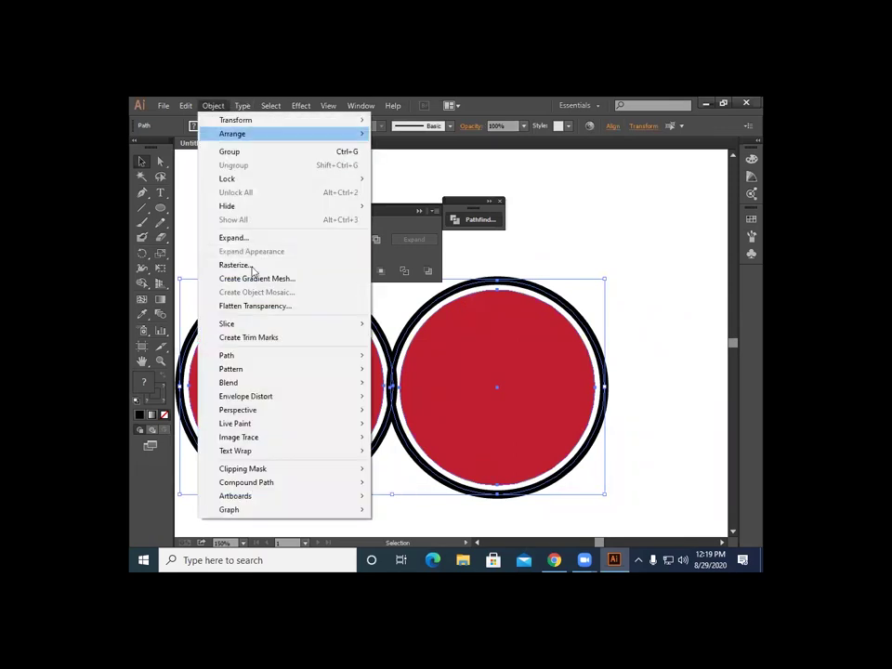
left_click(259, 239)
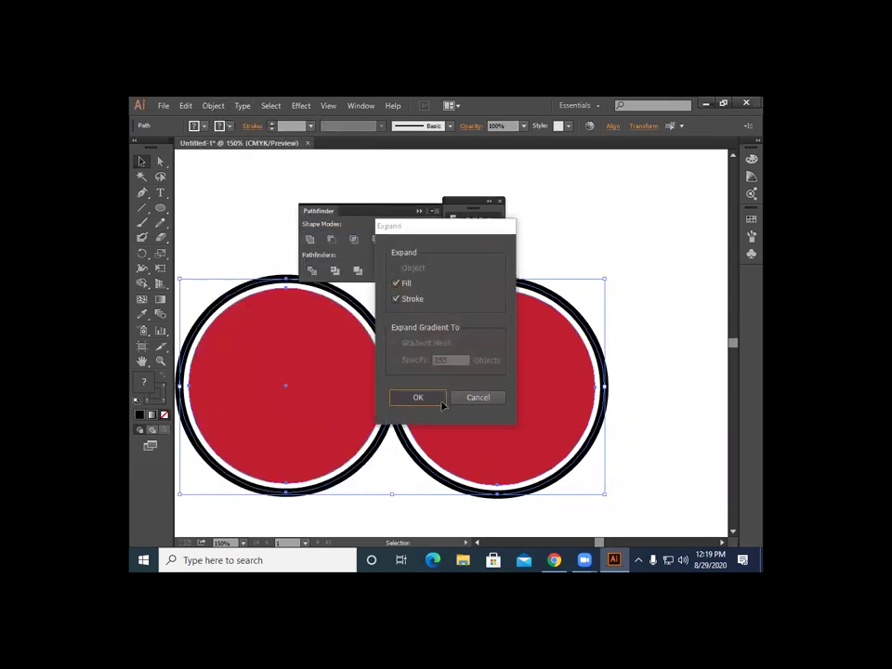
left_click(440, 402)
left_click(245, 212)
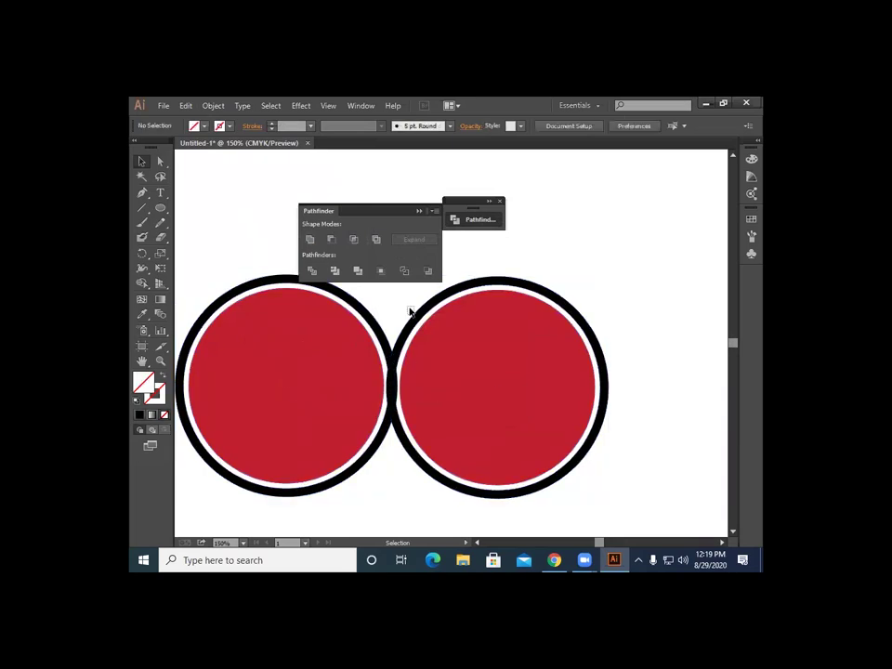
Step: Nudge the right-hand ringed circle two steps to the right so its ring still overlaps the left one
left_click_drag(447, 357, 447, 358)
key("Right")
key("Right")
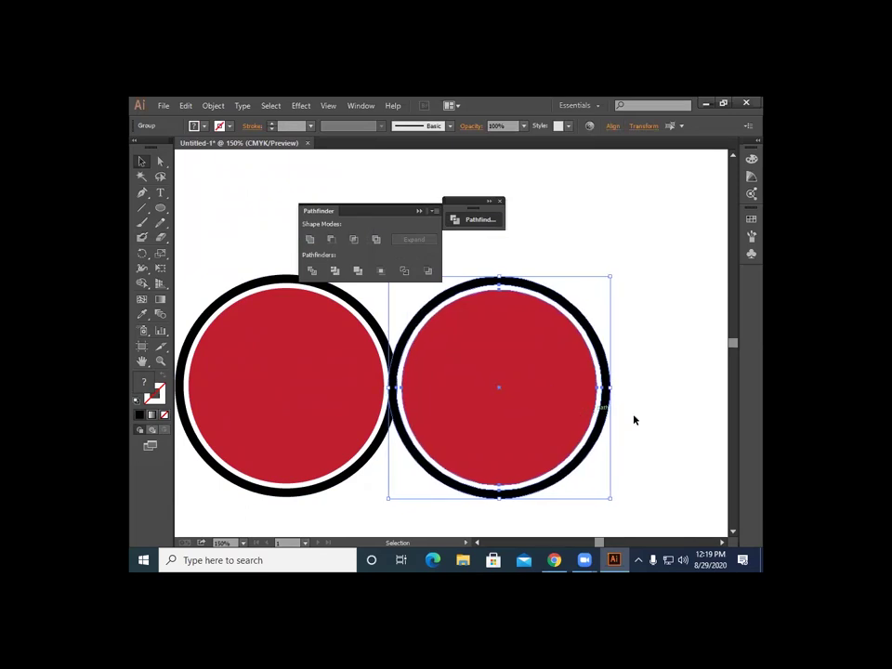
left_click(634, 420)
left_click_drag(247, 225, 520, 454)
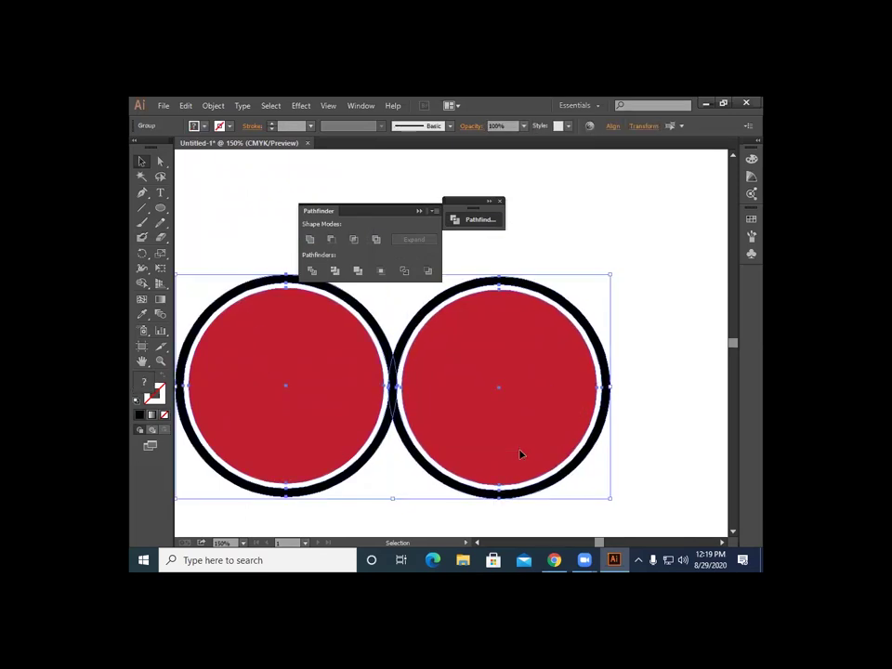
left_click(644, 446)
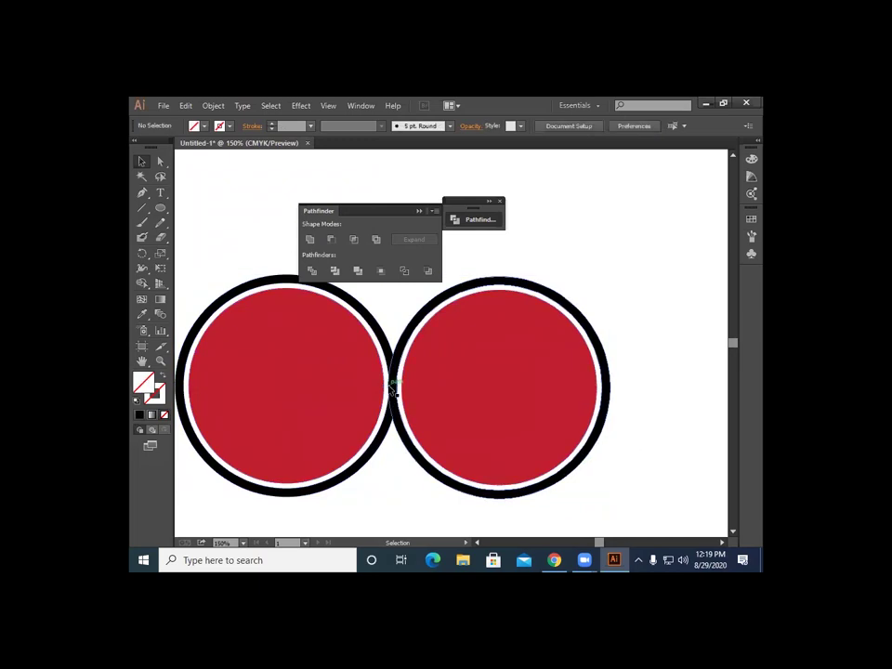
Step: Divide both ringed circles with Pathfinder, ungroup the resulting pieces, and select only the overlap sliver between the rings
left_click_drag(235, 233, 439, 421)
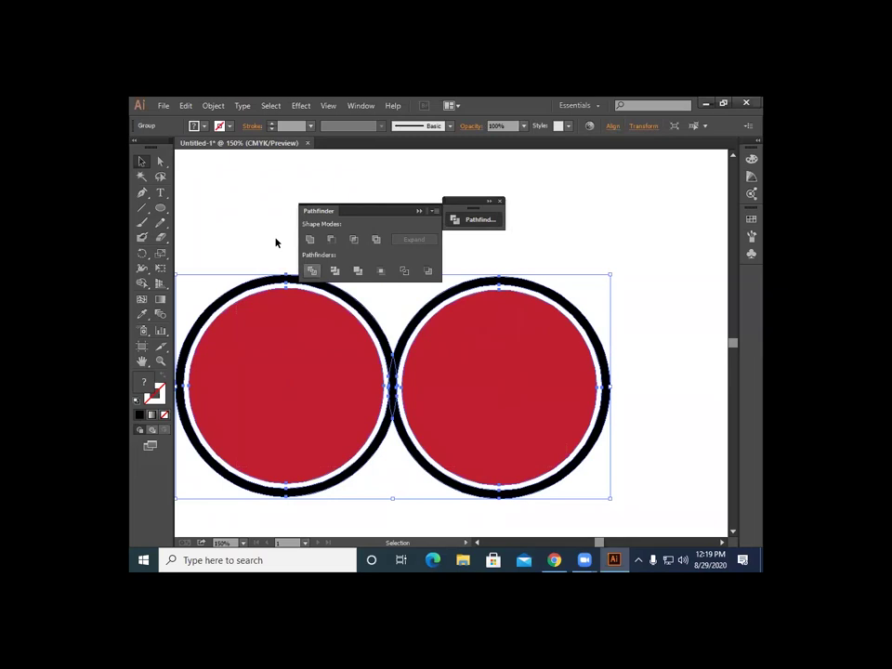
right_click(254, 222)
left_click(297, 297)
left_click(395, 409)
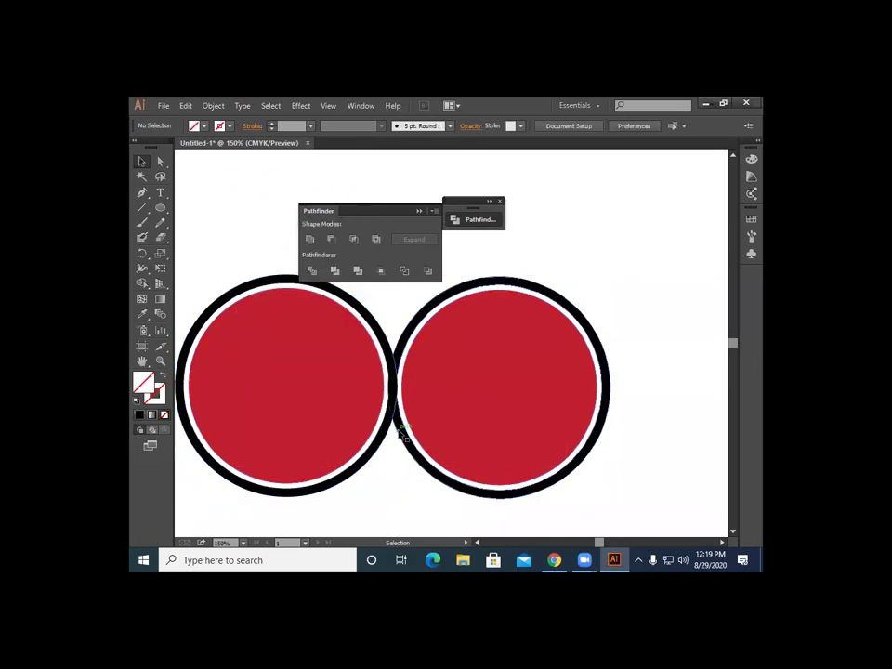
Step: Offset the path of the overlap sliver between the two rings by 10 px with miter joins
left_click(213, 105)
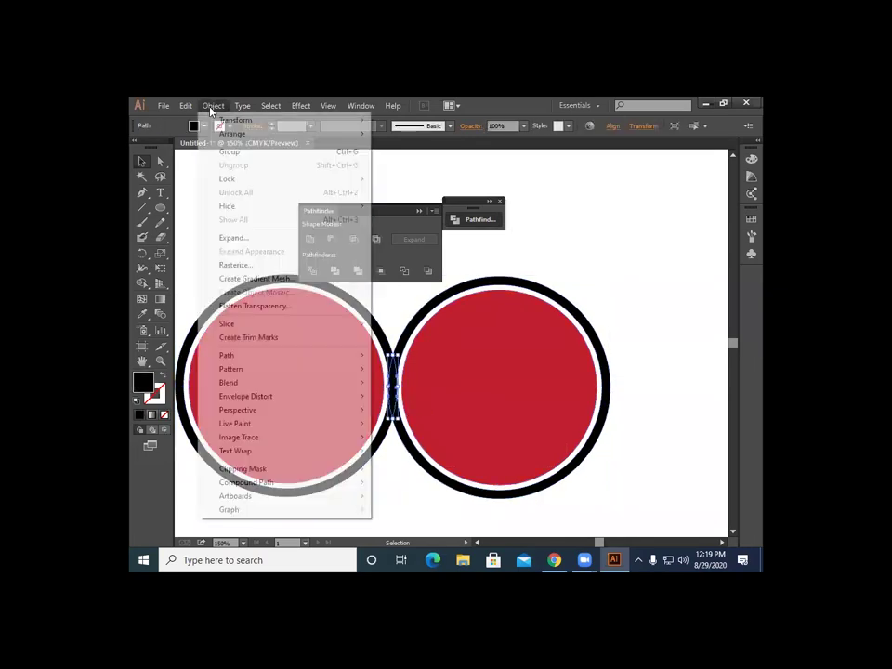
mouse_move(263, 361)
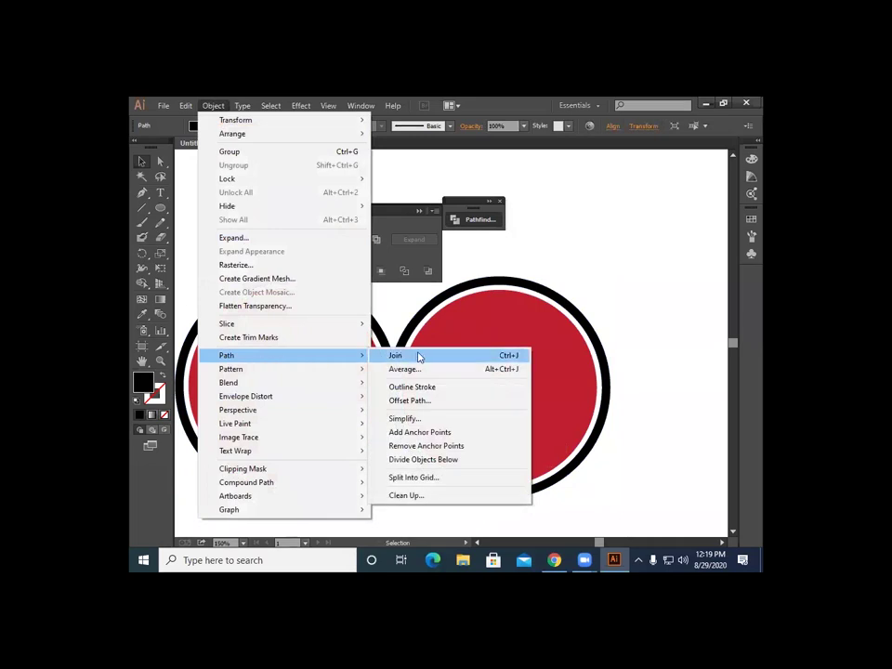
left_click(424, 401)
left_click(439, 360)
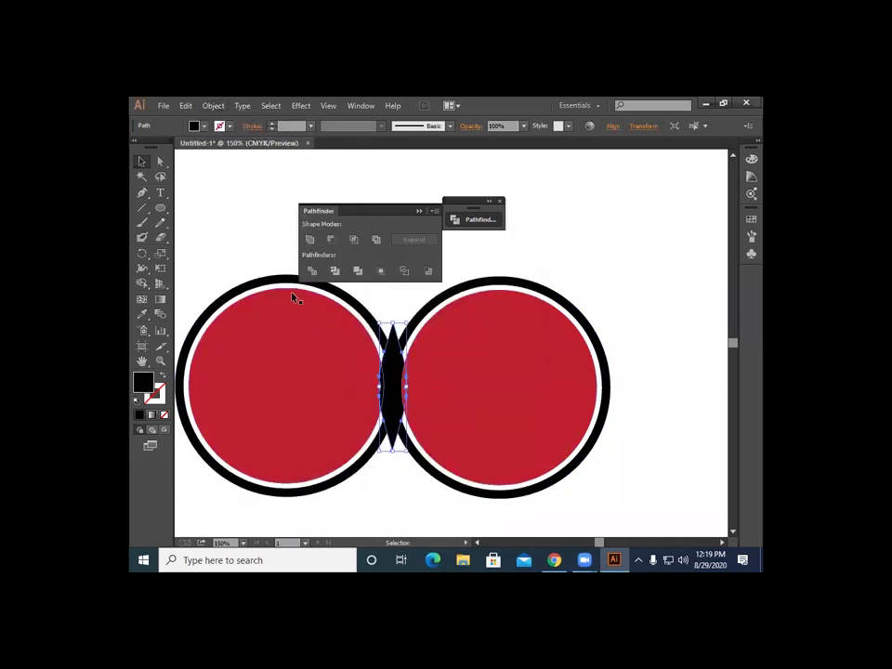
Step: Select both circles with the offset sliver, rework the overlapping pieces at the crossing with the Shape Builder tool, and deselect everything
left_click(260, 266)
left_click_drag(260, 266, 460, 497)
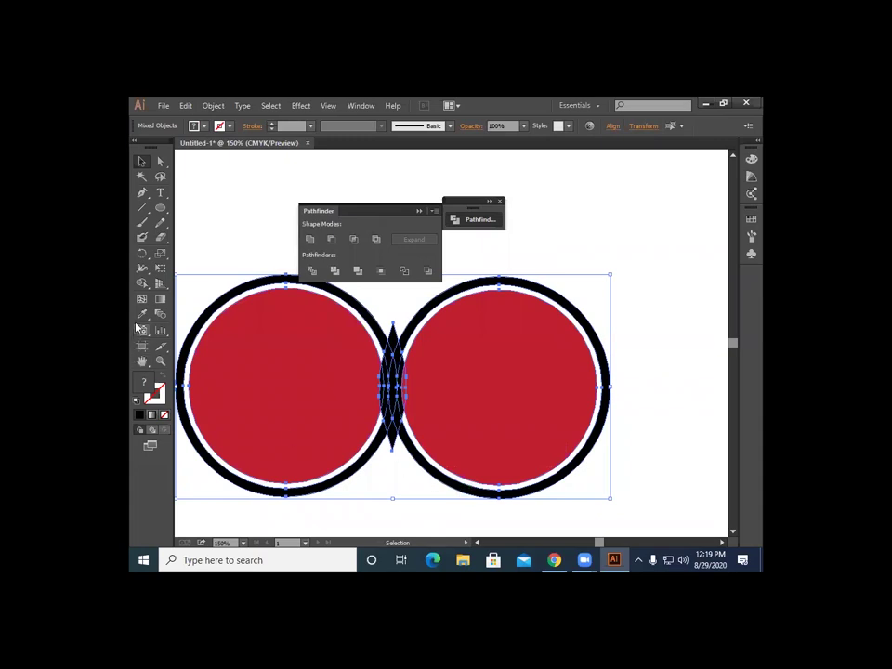
left_click(141, 283)
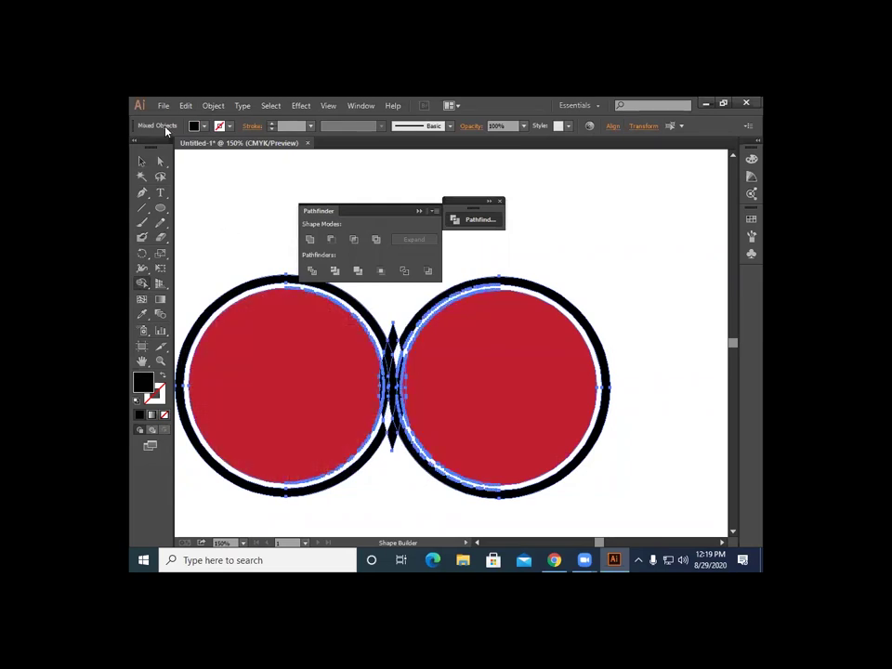
key("v")
left_click(213, 246)
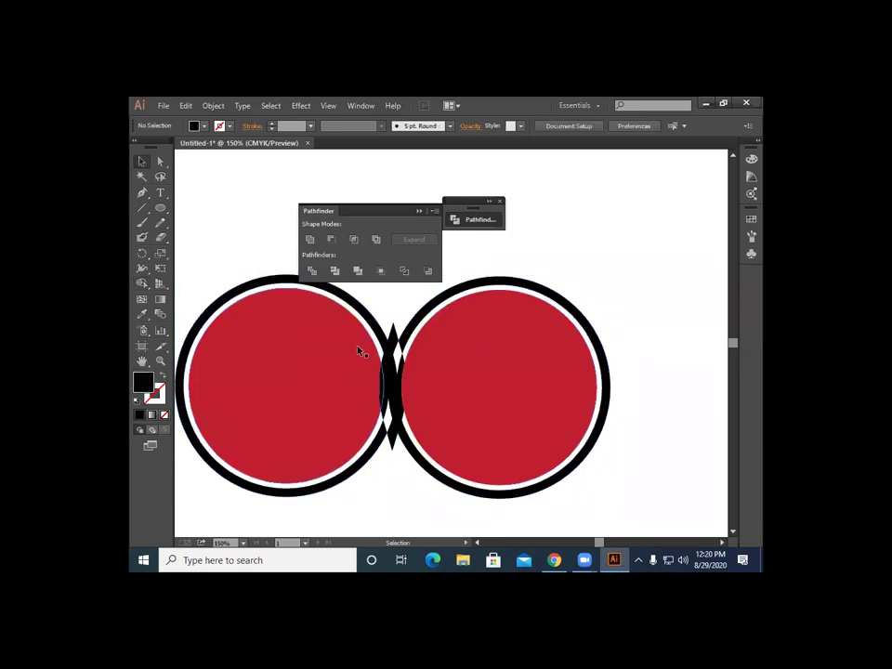
Step: Pull the leftover black and unfilled pieces away from the ring crossing and delete them, leaving gaps beside the interlocking rings
left_click_drag(391, 331, 611, 293)
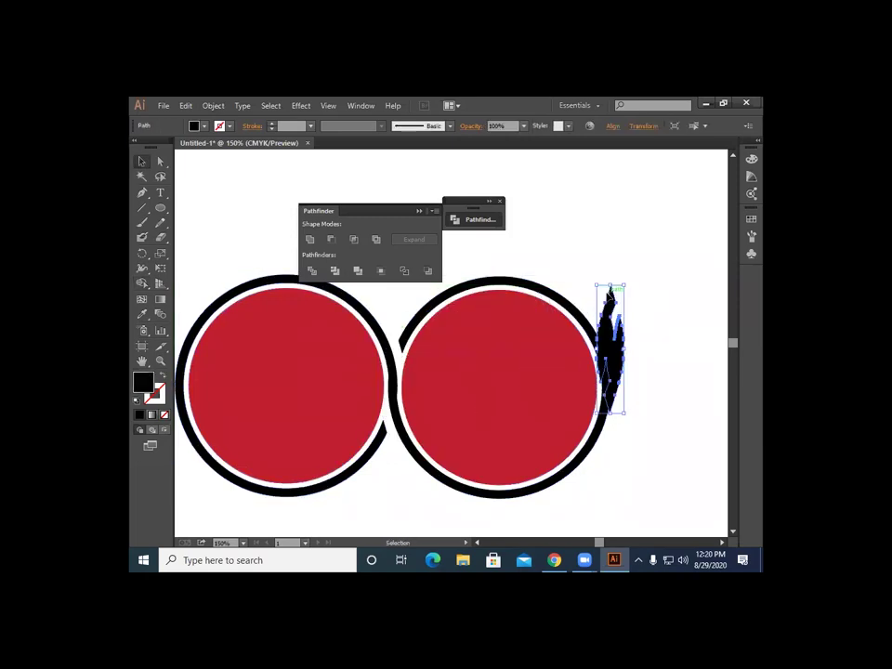
key("Delete")
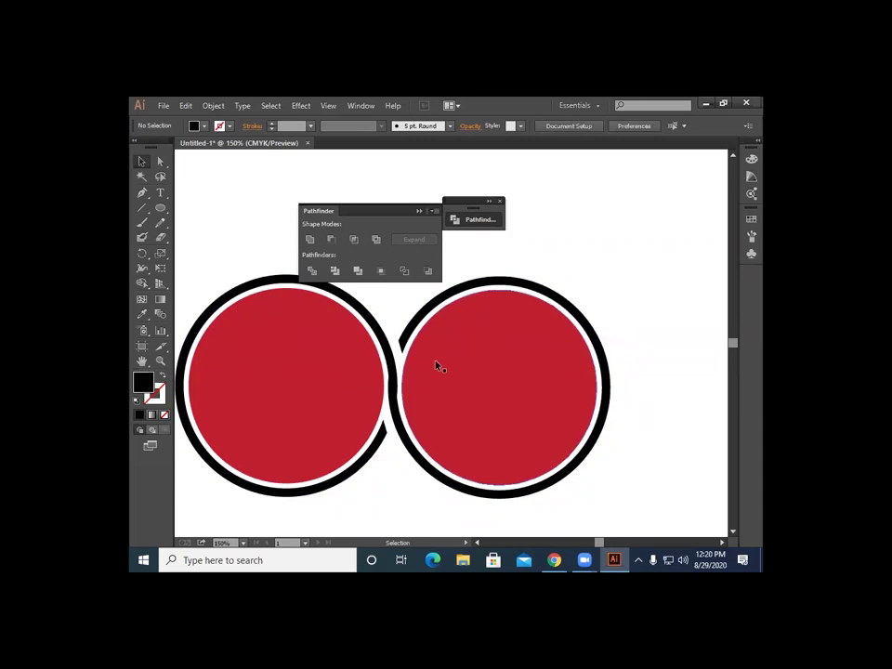
left_click_drag(415, 353, 574, 259)
key("Delete")
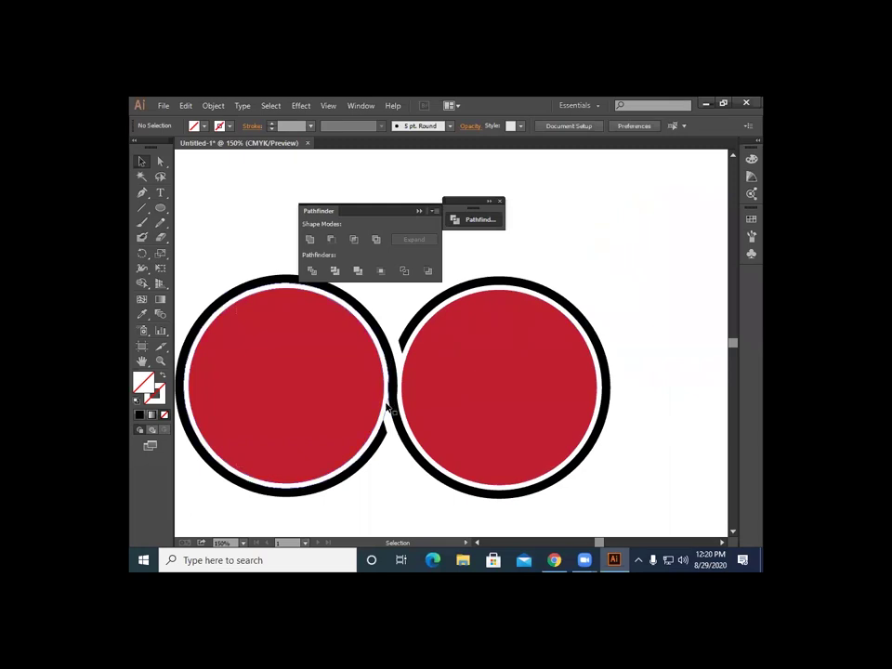
left_click_drag(389, 407, 683, 279)
key("Delete")
left_click_drag(385, 370, 396, 408)
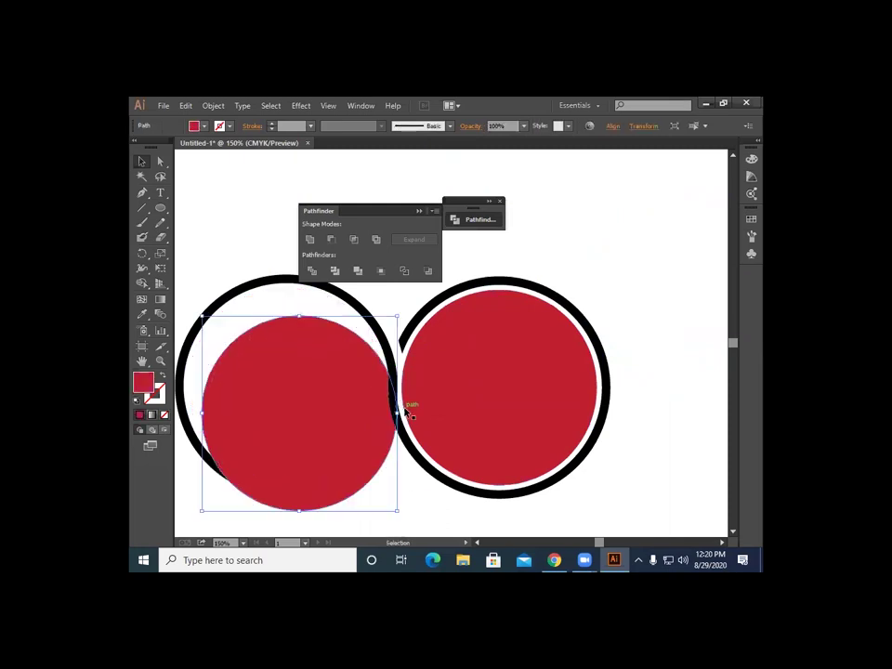
key("ctrl+z")
left_click(395, 312)
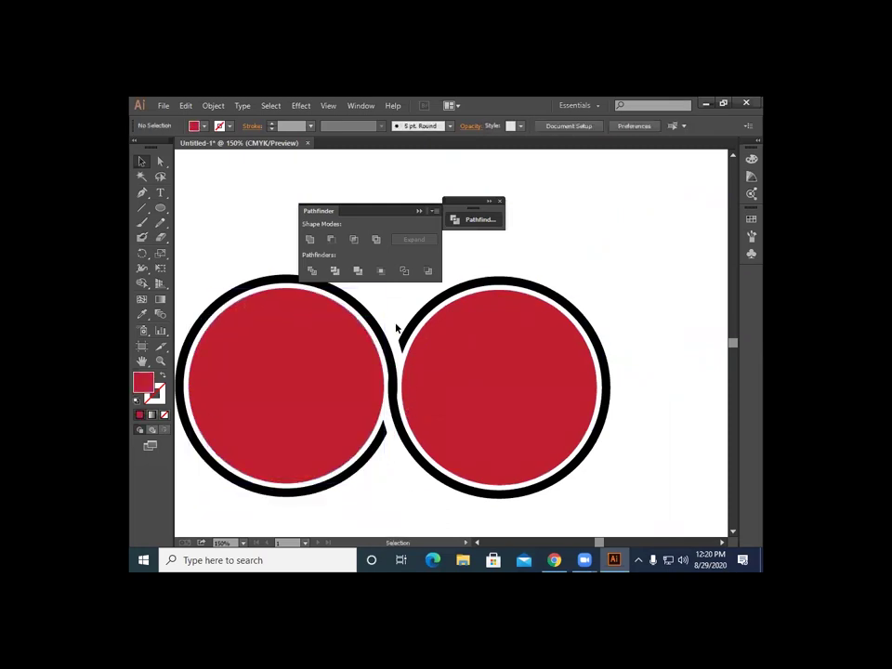
Step: Unite the black ring pieces of both circles into one continuous shape and deselect it
left_click_drag(393, 412, 393, 415)
left_click(313, 271)
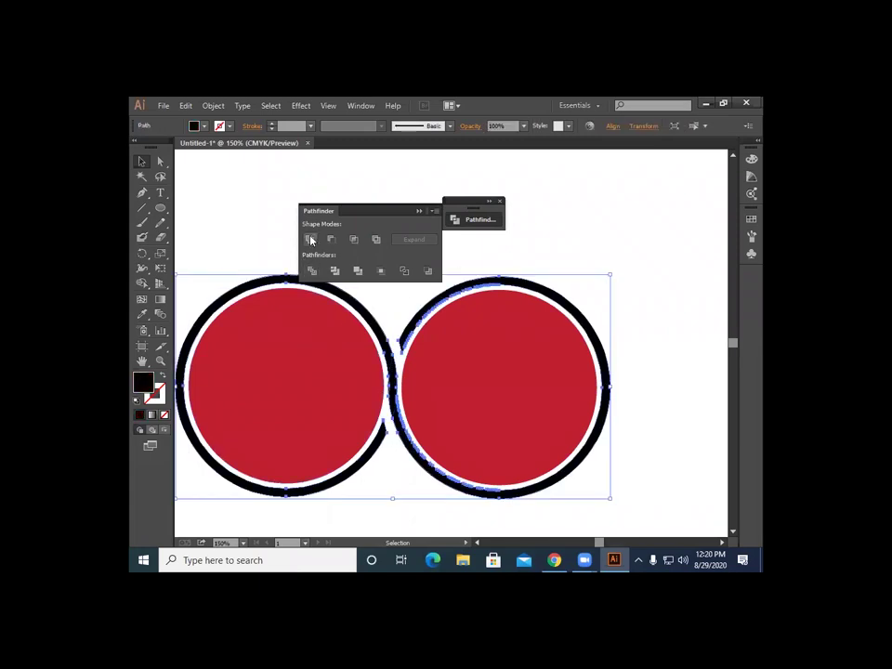
left_click(260, 221)
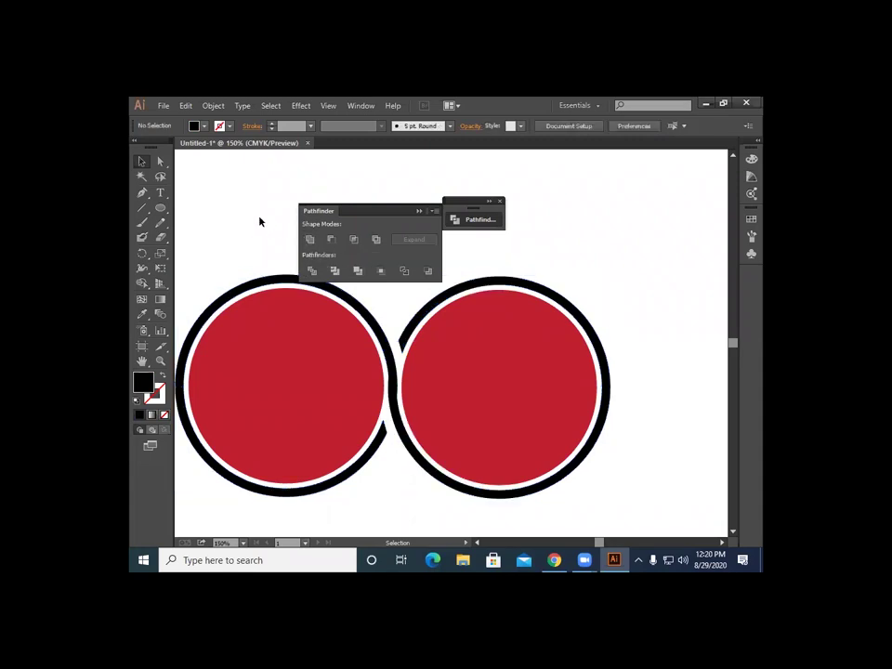
Step: Shift the interlocked pair left and place a duplicate directly beside it to form a row of four ringed circles
key("ctrl+minus")
key("ctrl+minus")
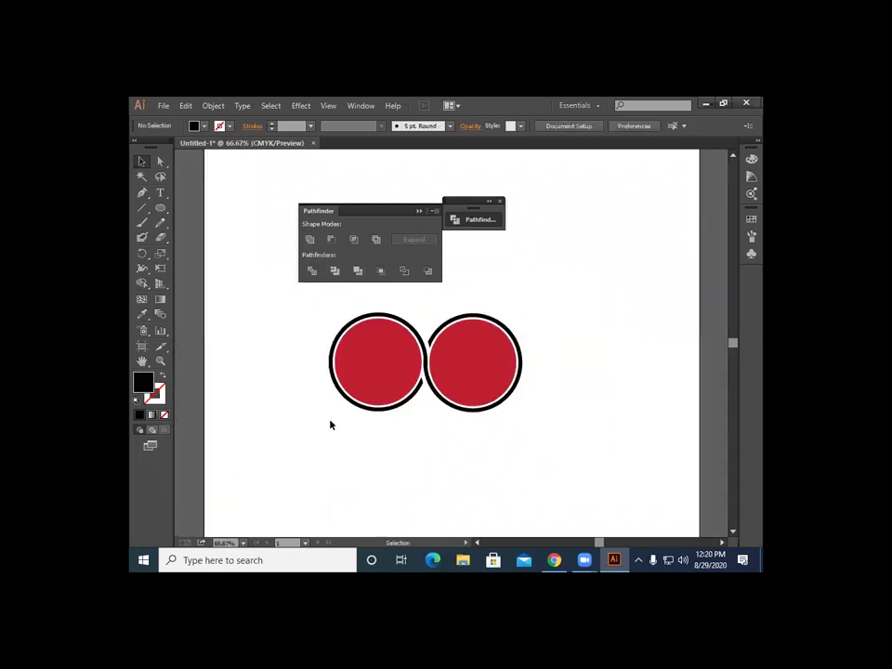
scroll(335, 419, "up", 1)
left_click_drag(323, 349, 600, 435)
left_click(547, 315)
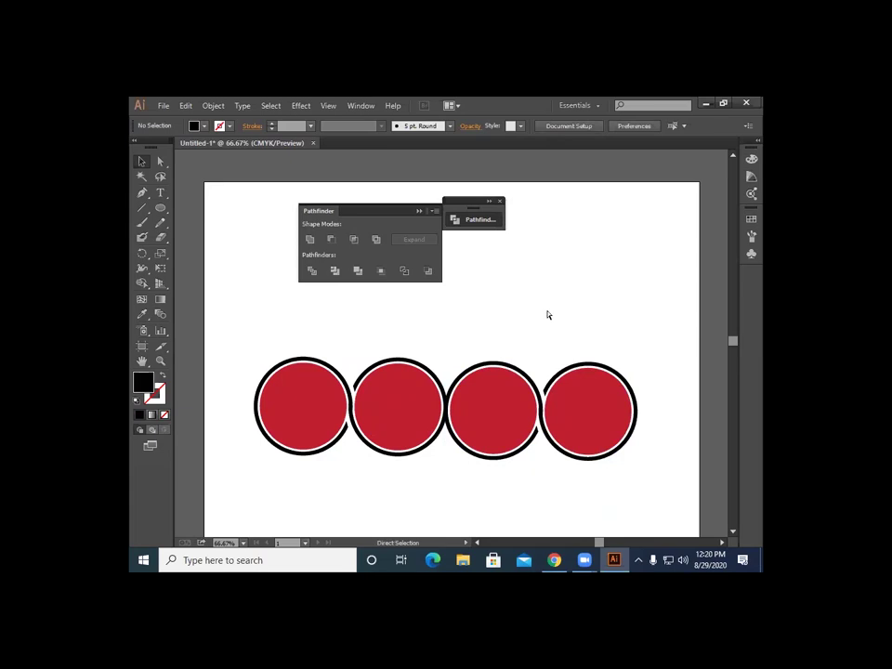
Step: Select the two right-hand ringed circles and nudge them slightly left so their ring overlaps the neighbouring pair's ring
key("ctrl+plus")
key("ctrl+plus")
key("ctrl+plus")
scroll(547, 315, "down", 2)
scroll(548, 434, "up", 5)
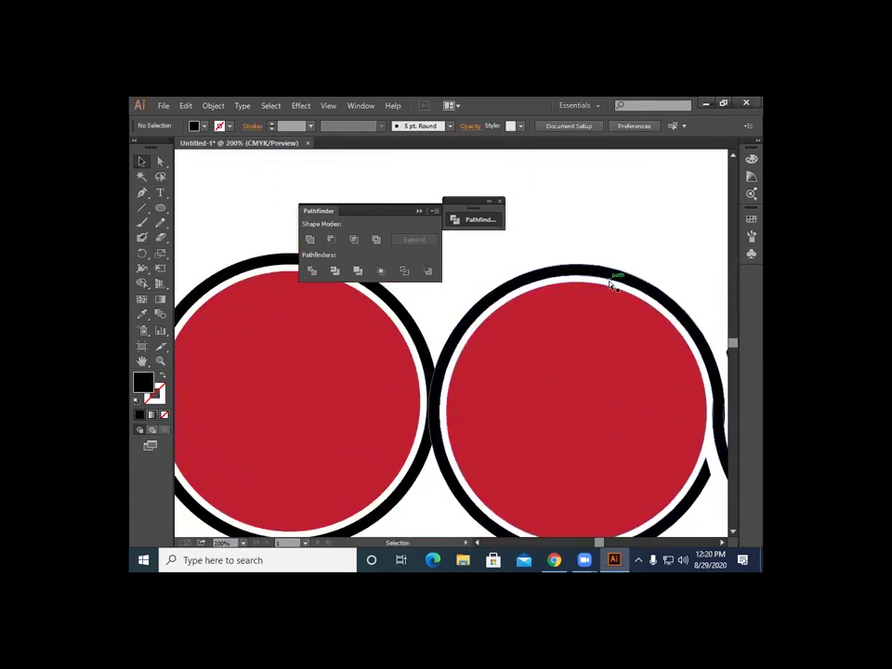
key("ctrl+minus")
key("ctrl+minus")
left_click_drag(531, 273, 678, 473)
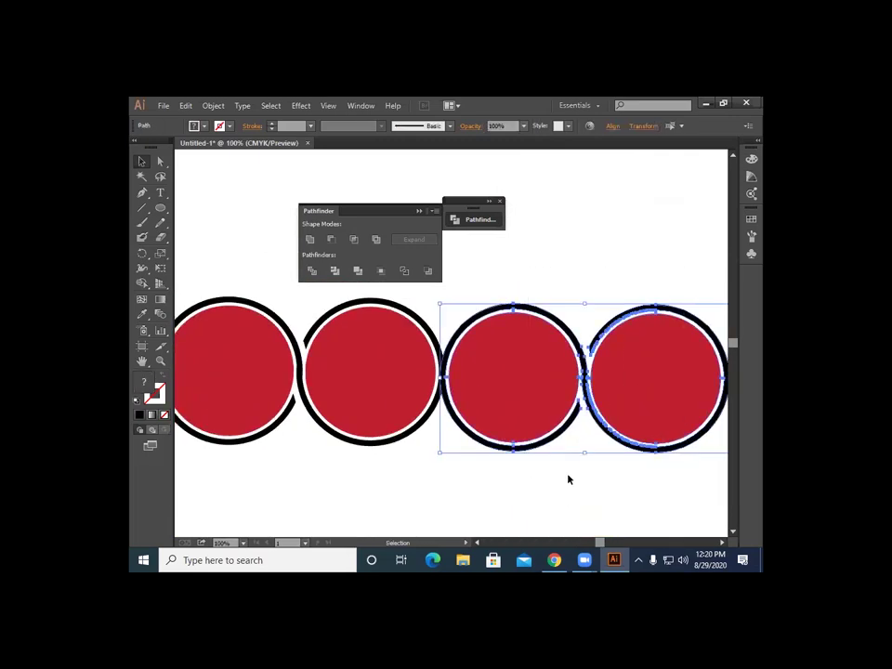
left_click(509, 495)
left_click_drag(489, 273, 647, 470)
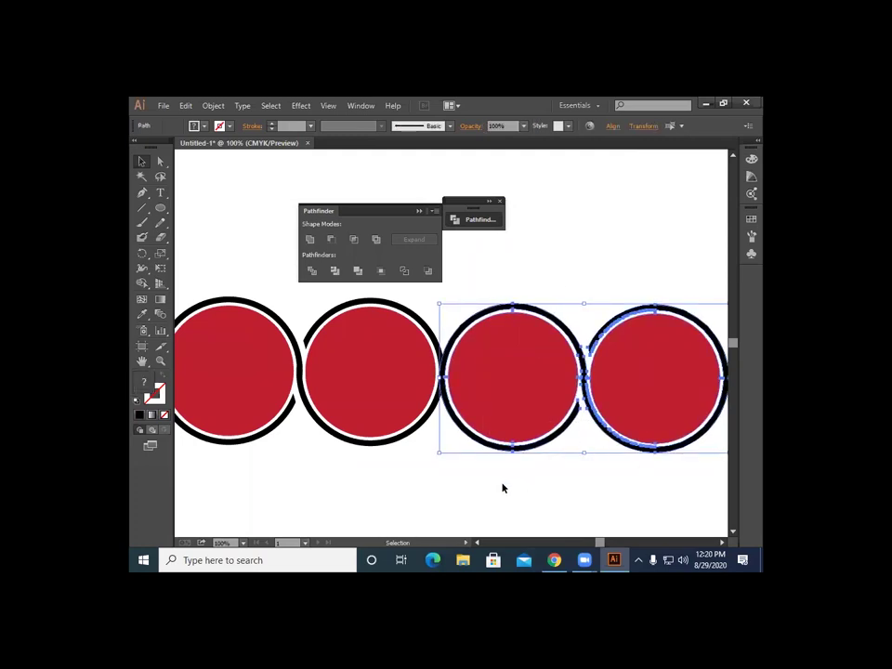
left_click(430, 323)
mouse_move(430, 322)
left_mouse_down()
mouse_move(476, 409)
mouse_move(461, 422)
left_mouse_up()
key("a")
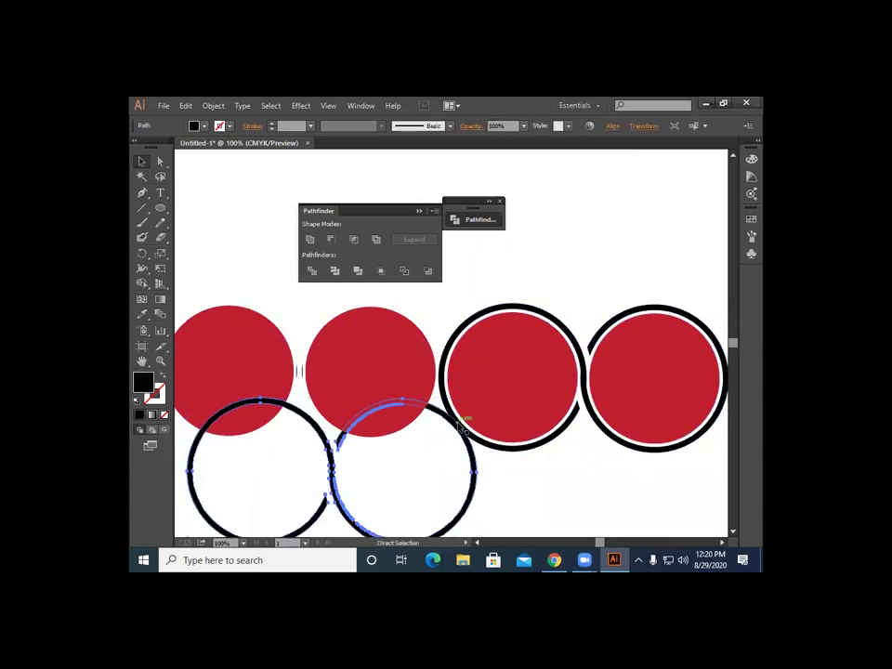
key("v")
key("ctrl+z")
left_click(470, 462)
Step: Select all four ringed circles, divide them with Pathfinder, ungroup the pieces, and deselect them
left_click_drag(427, 299, 472, 449)
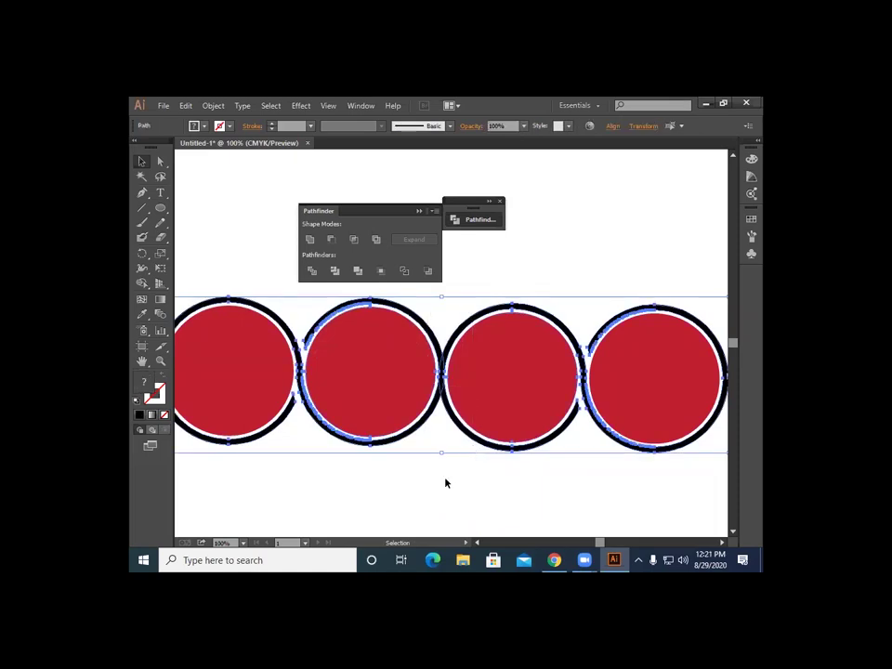
key("ctrl+plus")
key("ctrl+plus")
left_click(312, 270)
right_click(248, 208)
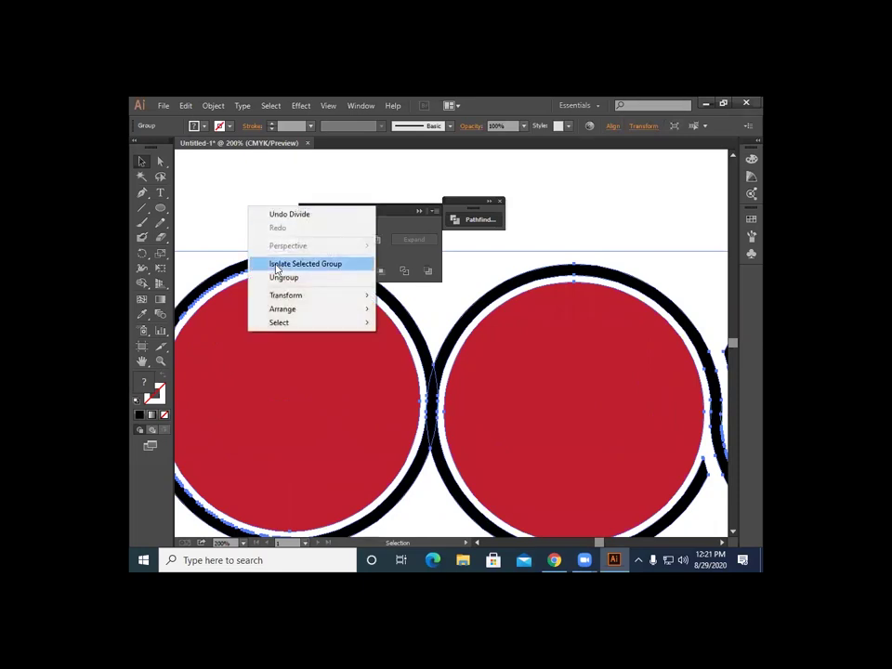
left_click(275, 277)
left_click(437, 424)
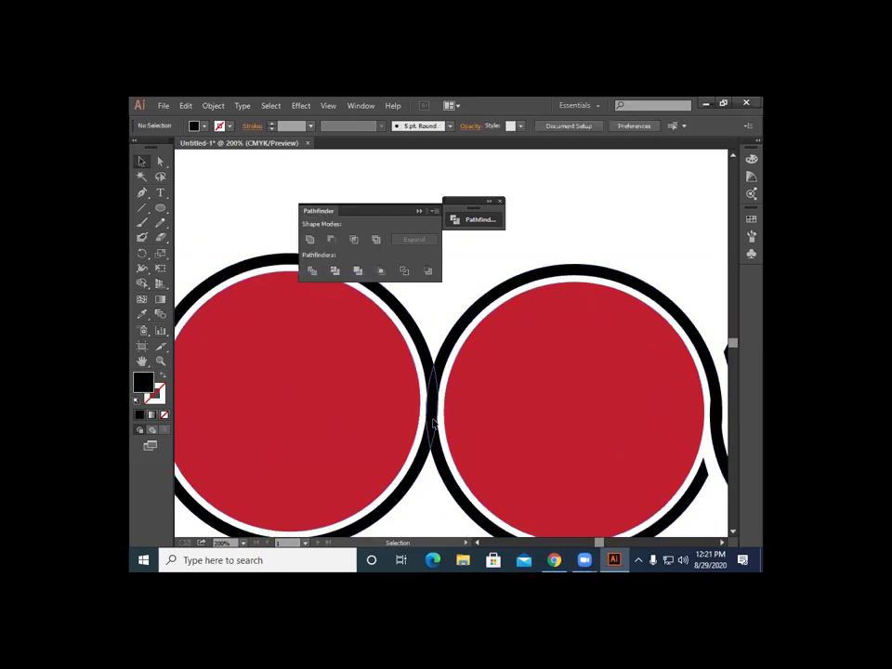
Step: Try offsetting the overlap sliver between the second and third rings by 10 px with miter joins, and deselect it
left_click(434, 423)
left_click(213, 105)
mouse_move(257, 366)
left_click(413, 401)
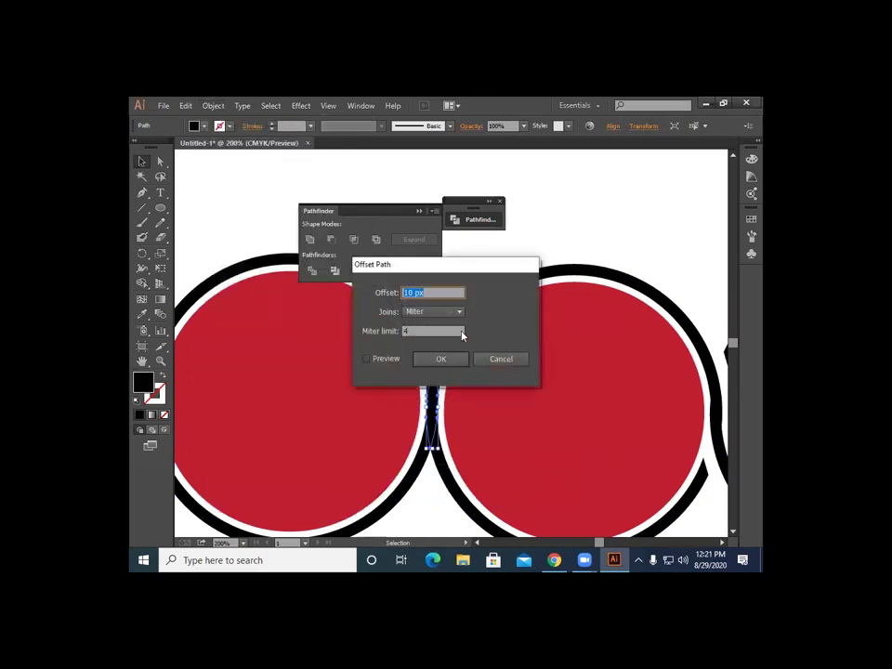
left_click(438, 361)
left_click(249, 185)
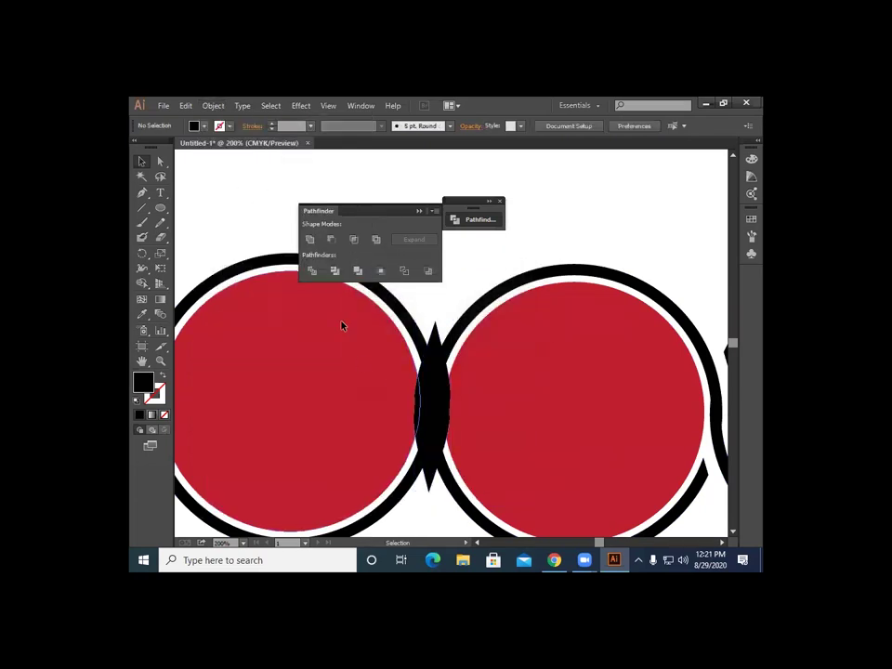
Step: Select the pieces around the middle crossing, undo the sliver's path offset, and deselect everything
left_click_drag(415, 292, 488, 462)
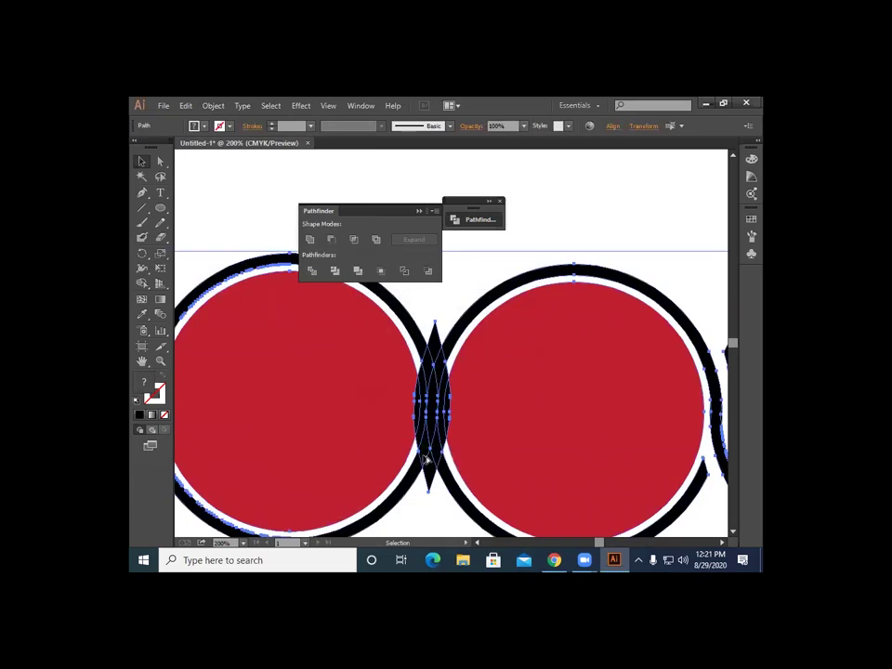
key("ctrl+z")
left_click(210, 218)
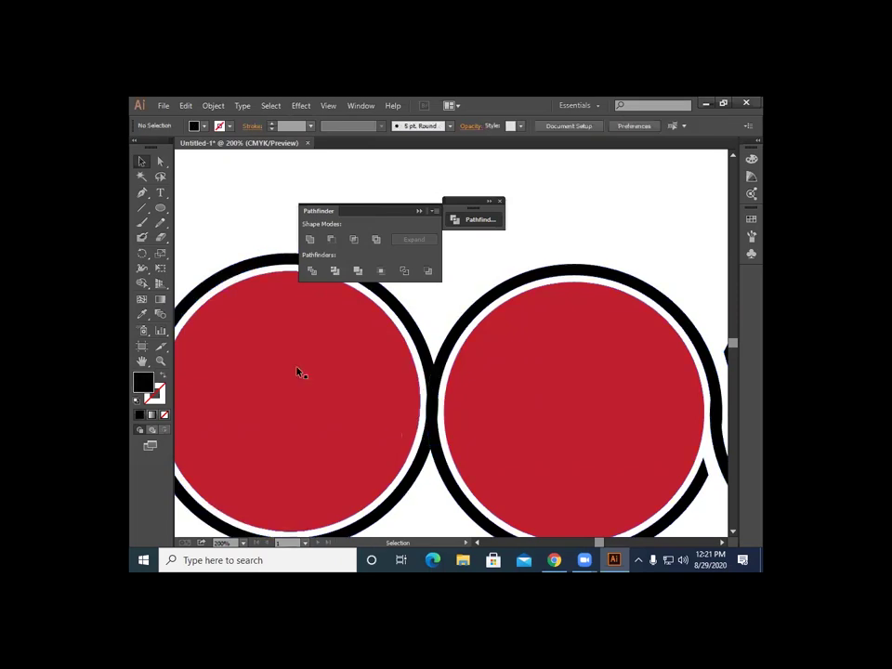
Step: Reselect the middle overlap sliver, offset its path by 10 px, and clear the selection
left_click(435, 414)
left_click(213, 106)
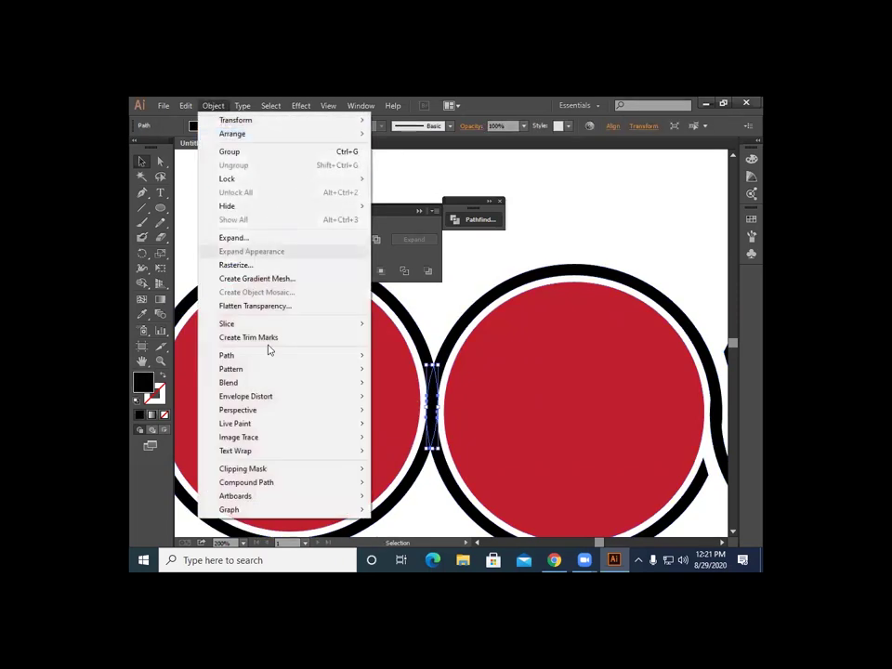
mouse_move(253, 357)
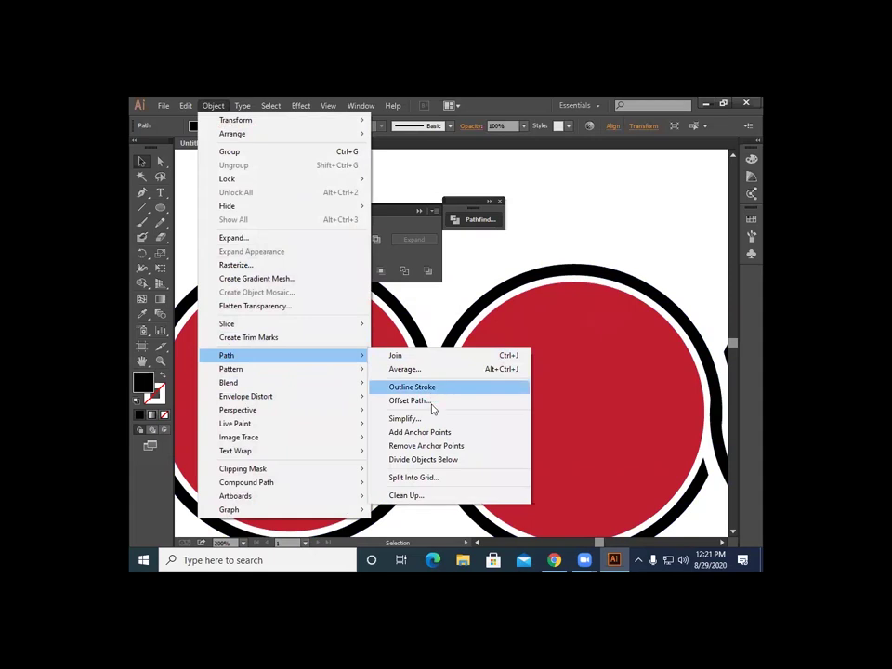
left_click(409, 400)
left_click(433, 358)
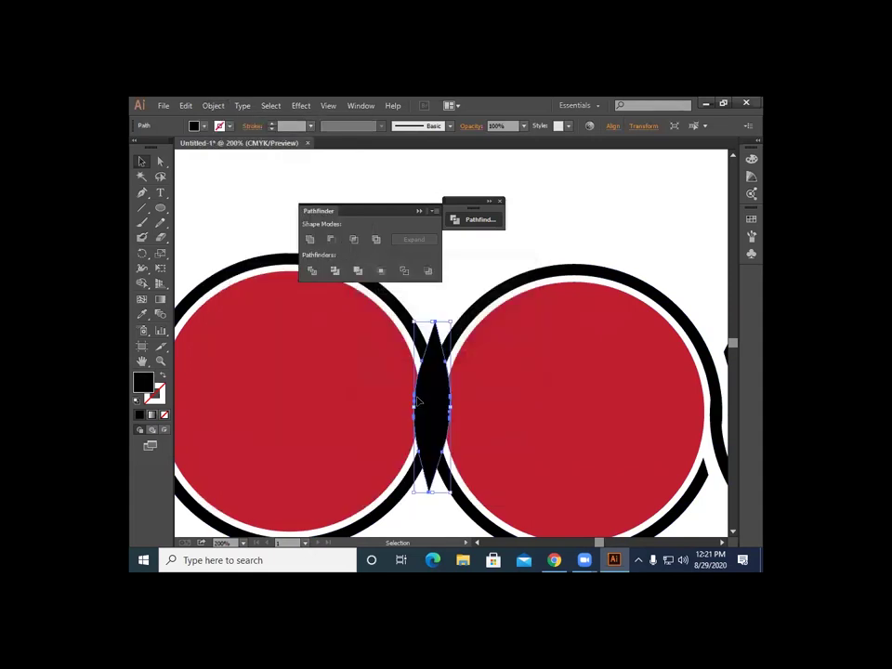
left_click(432, 284)
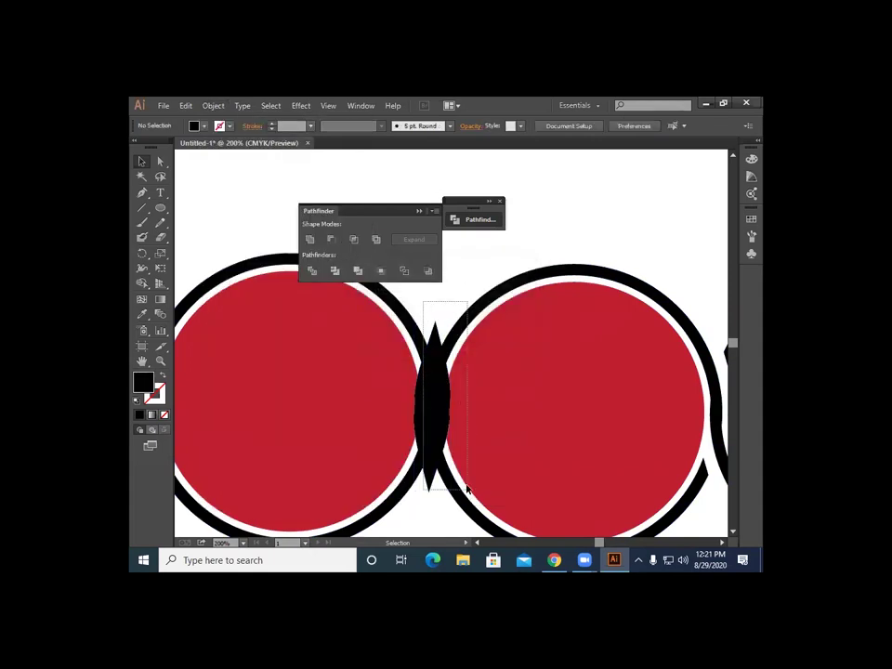
Step: Merge the offset sliver pieces at the middle crossing with Shape Builder, pull the merged piece away from the rings, and delete it
key("ctrl+a")
left_click(142, 284)
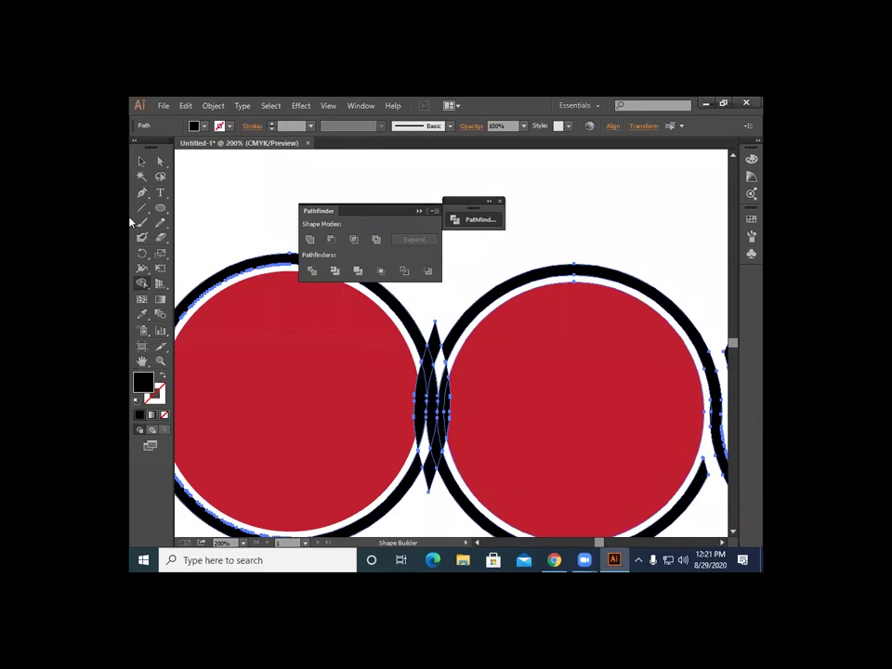
left_click(142, 162)
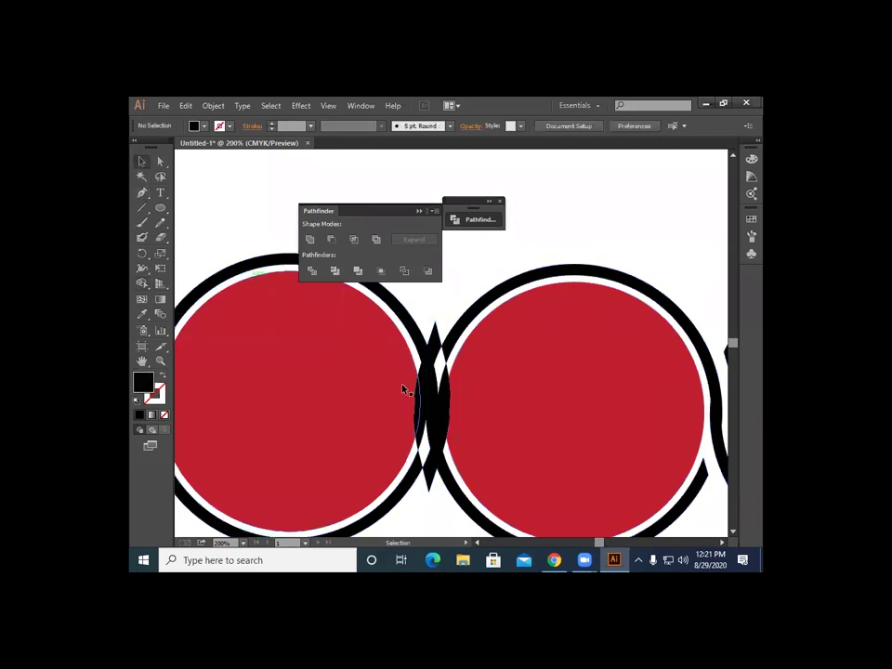
left_click_drag(431, 339, 479, 265)
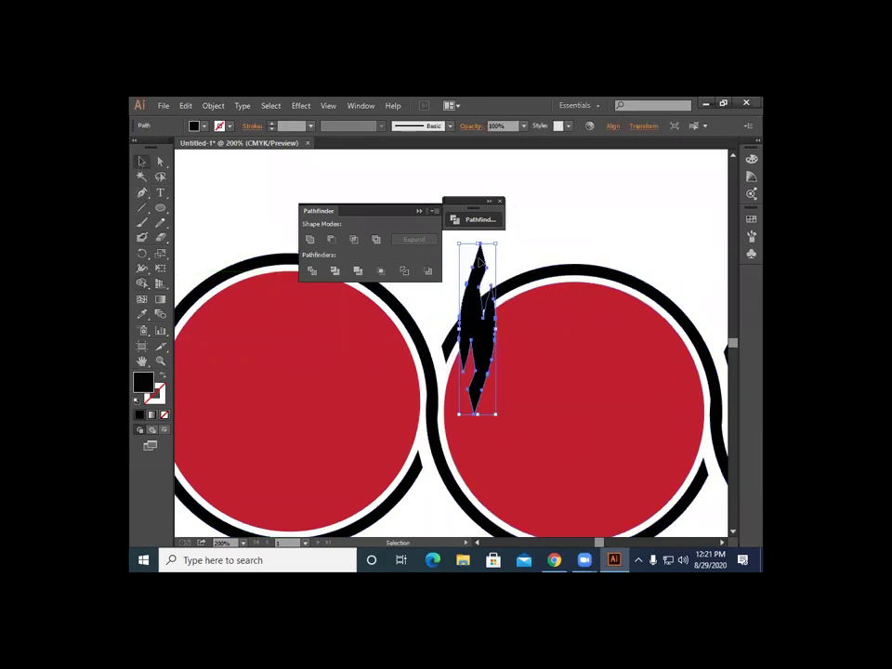
key("Delete")
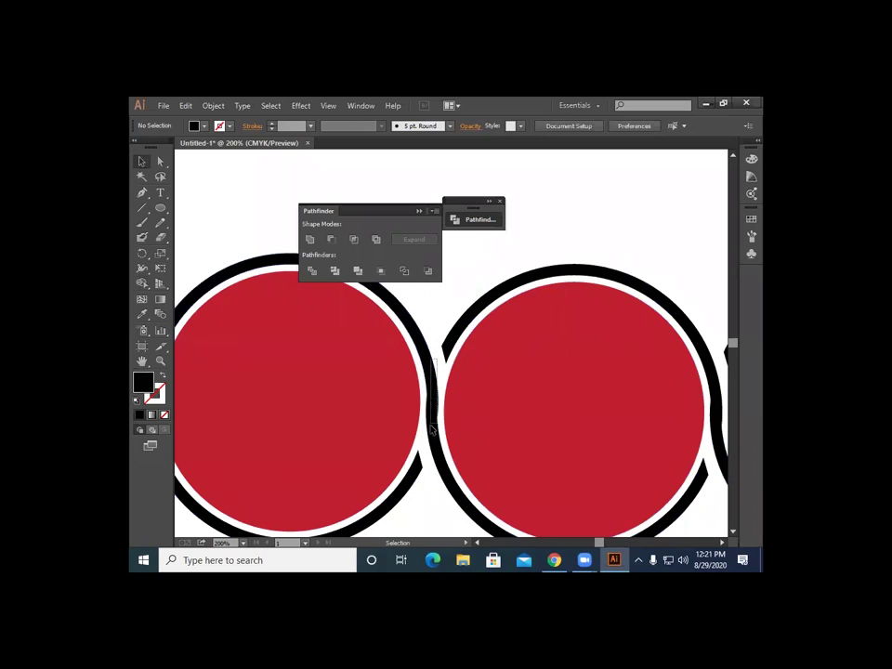
Step: Unite the remaining middle overlap sliver with the adjoining ring pieces using Pathfinder, and clear the selection
left_click_drag(434, 462, 354, 299)
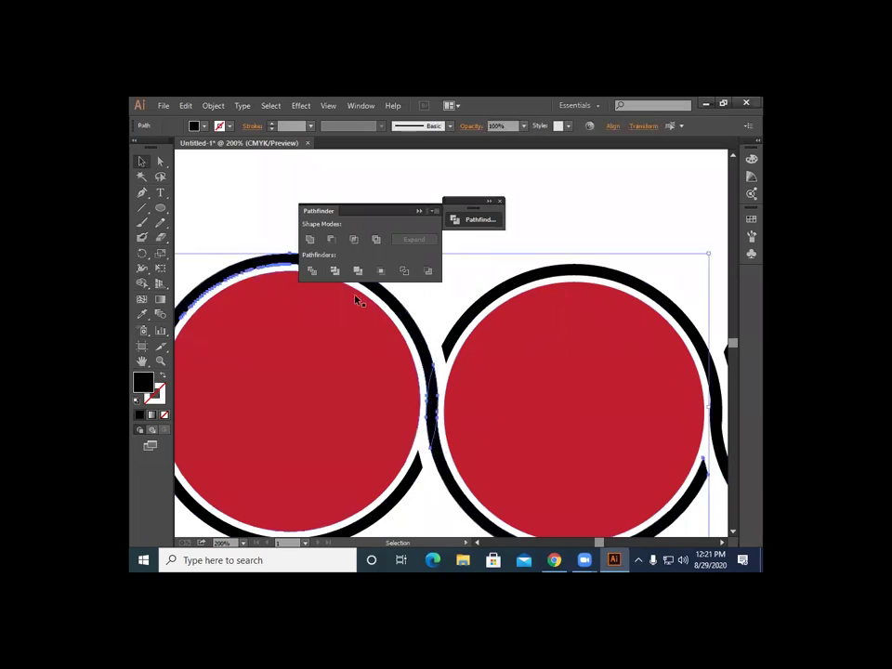
left_click(310, 240)
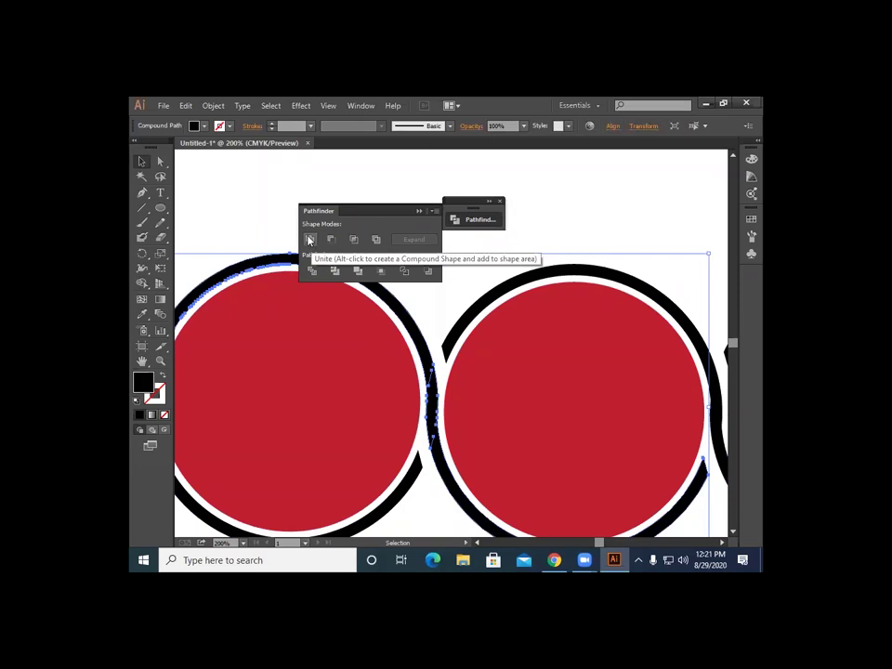
left_click(274, 218)
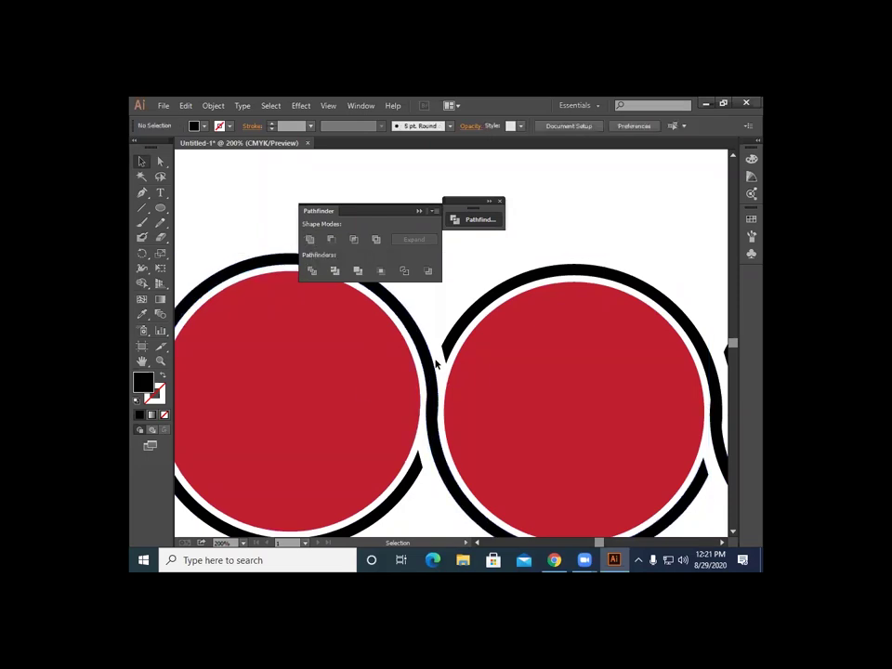
left_click(423, 386)
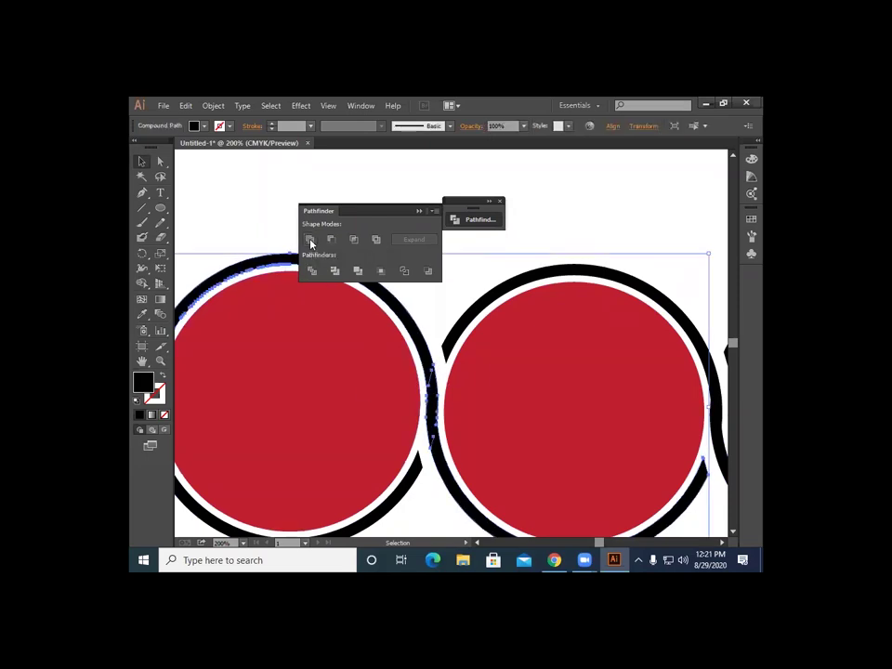
left_click(425, 479)
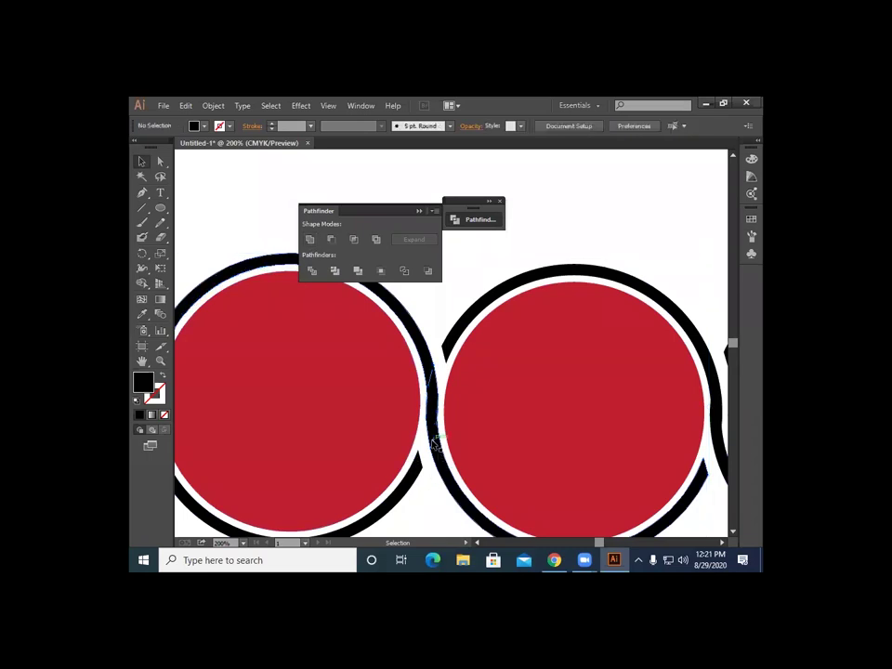
left_click(432, 446)
left_click(432, 455)
Step: Directly select the joined ring piece at the middle crossing, divide it with Pathfinder, unite it again, and deselect it
left_click(159, 161)
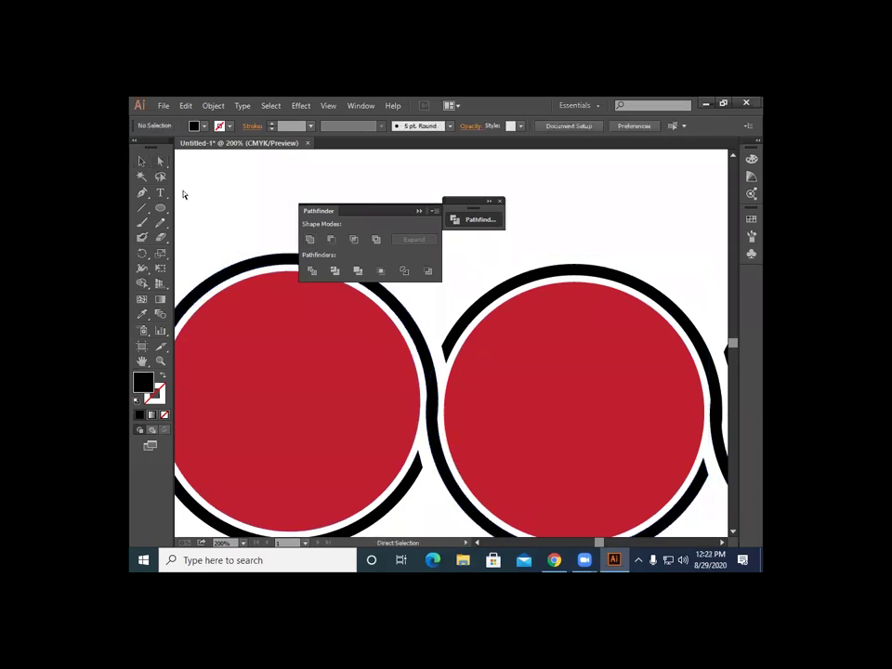
left_click(434, 444)
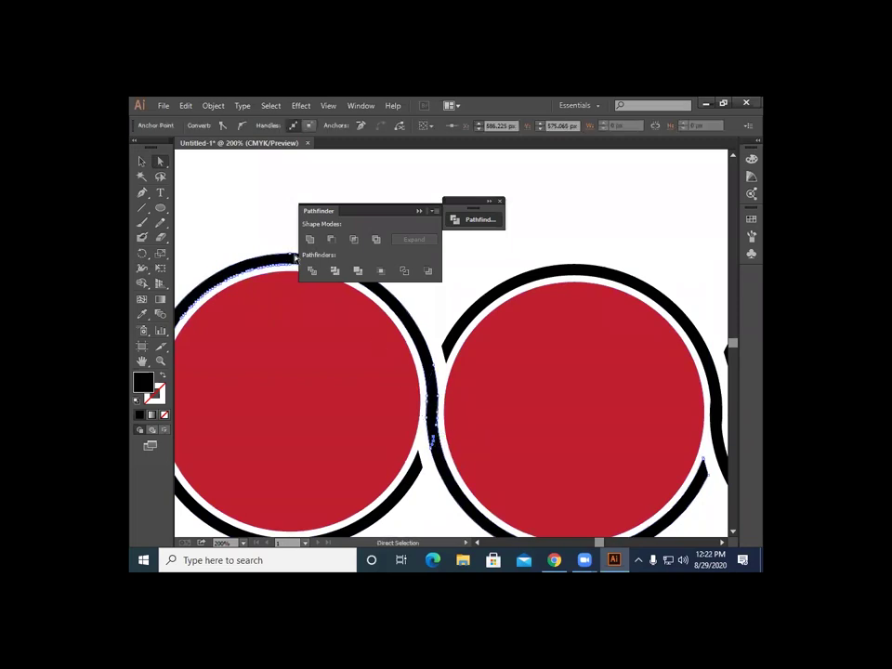
left_click(312, 271)
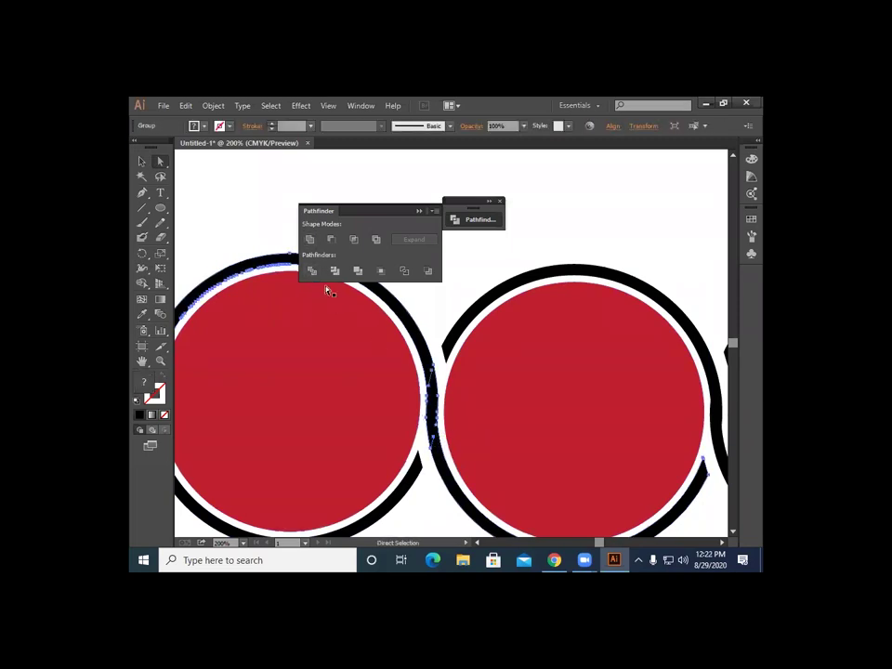
left_click(405, 429)
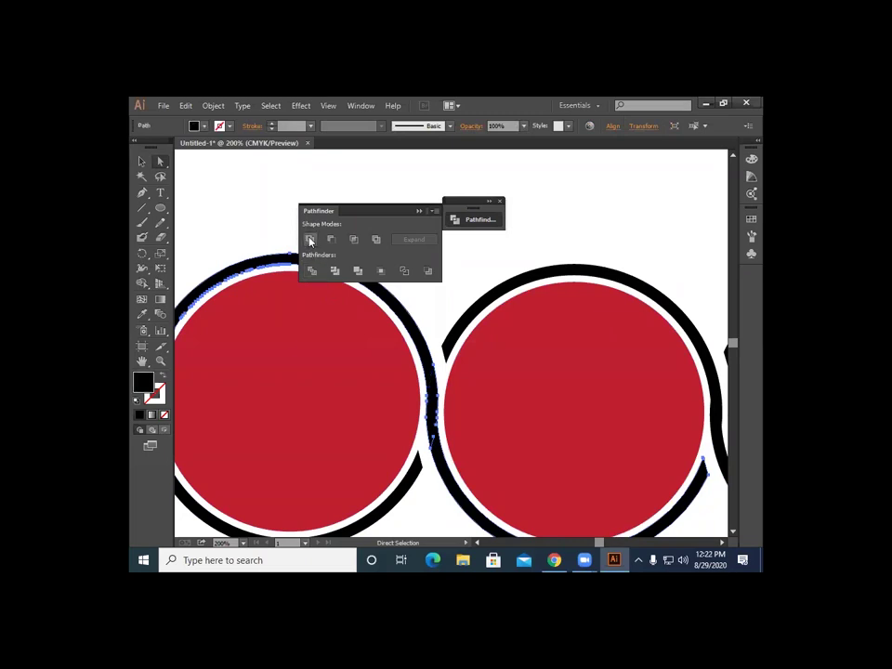
left_click(416, 509)
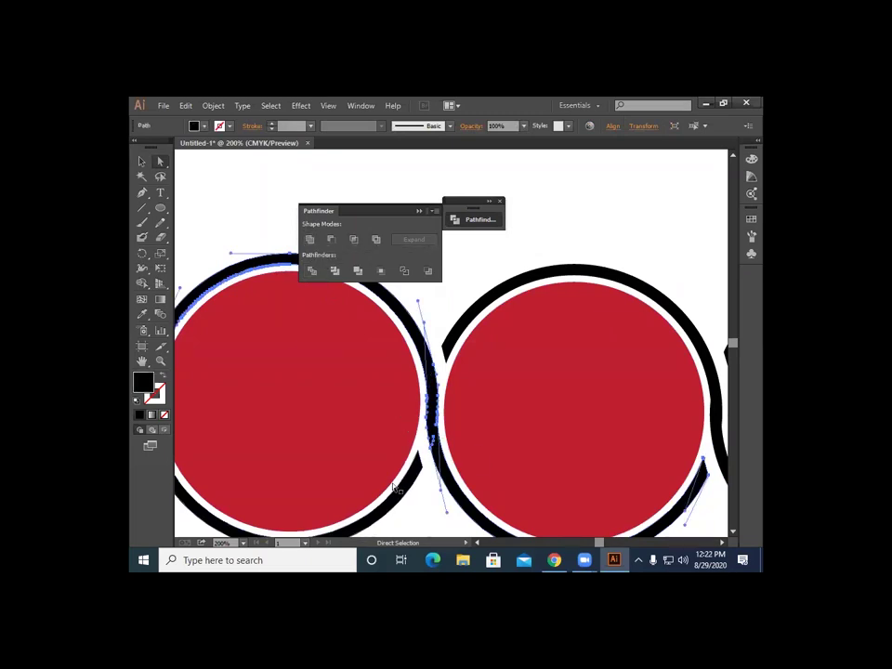
left_click(417, 509)
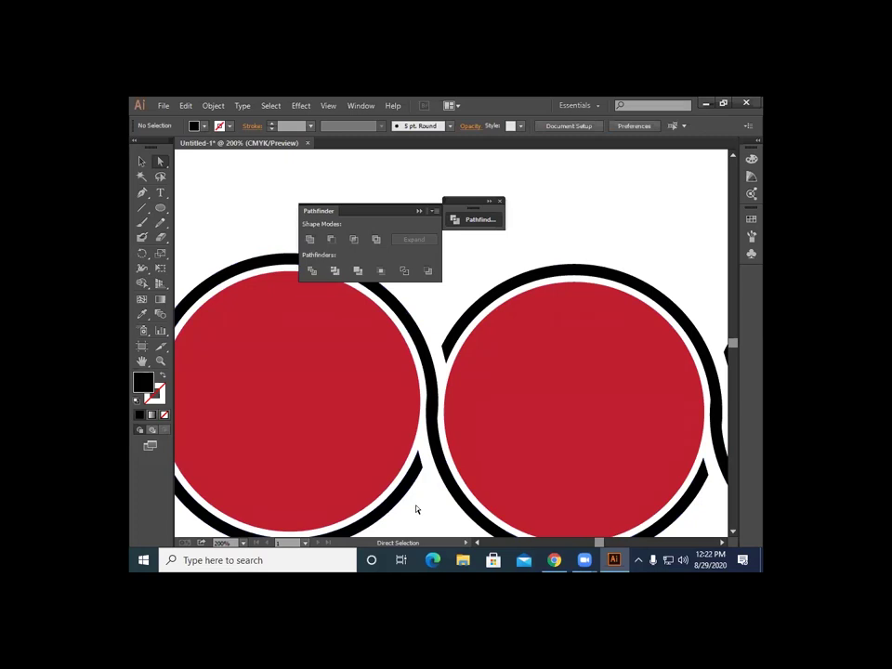
Step: Select all four ringed circles, scale the whole row down toward the artboard's centre, and deselect it
key("v")
key("ctrl+minus")
key("ctrl+minus")
key("ctrl+minus")
key("ctrl+minus")
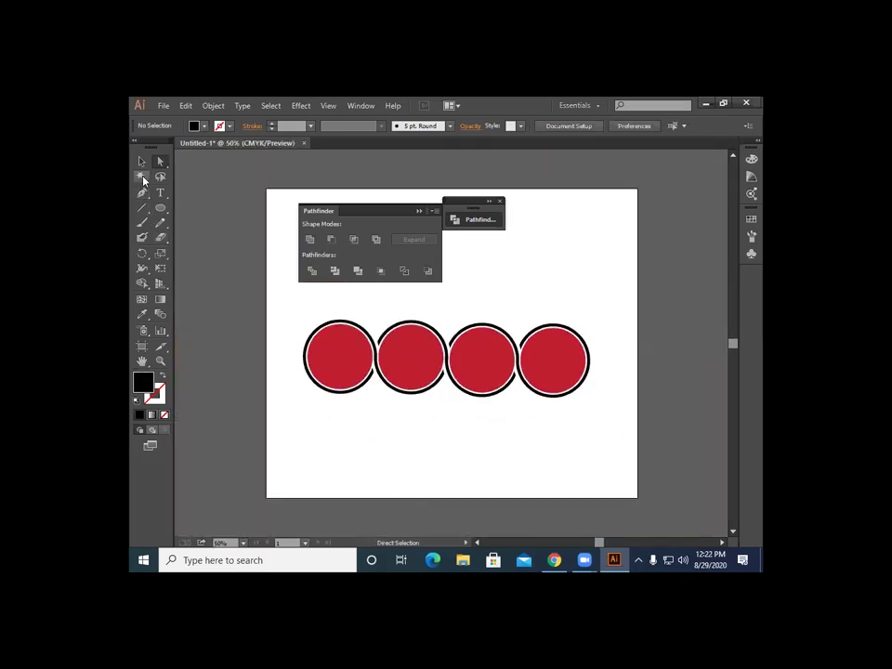
left_click_drag(279, 317, 571, 438)
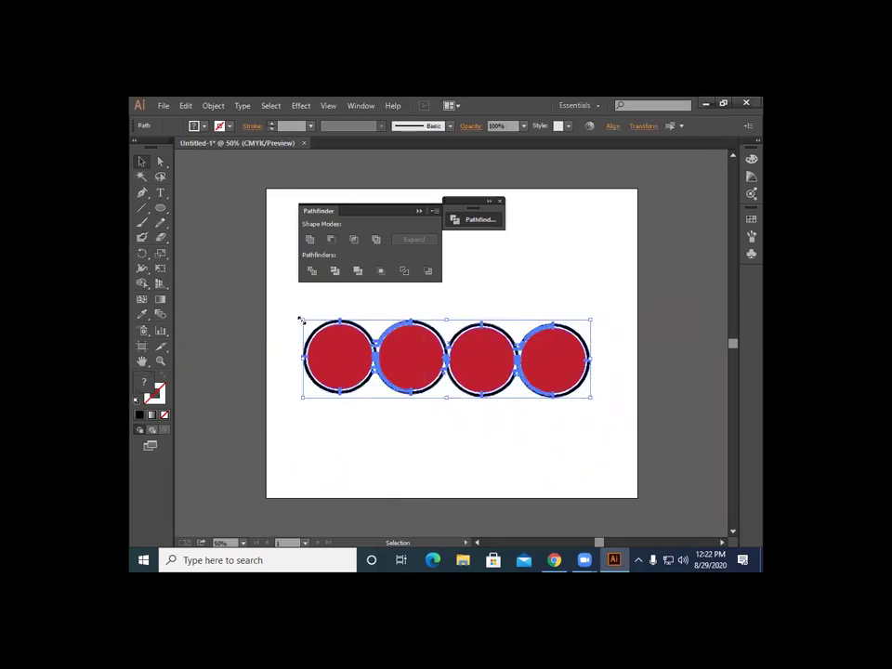
left_click_drag(301, 319, 362, 338)
left_click(344, 417)
scroll(344, 417, "up", 1)
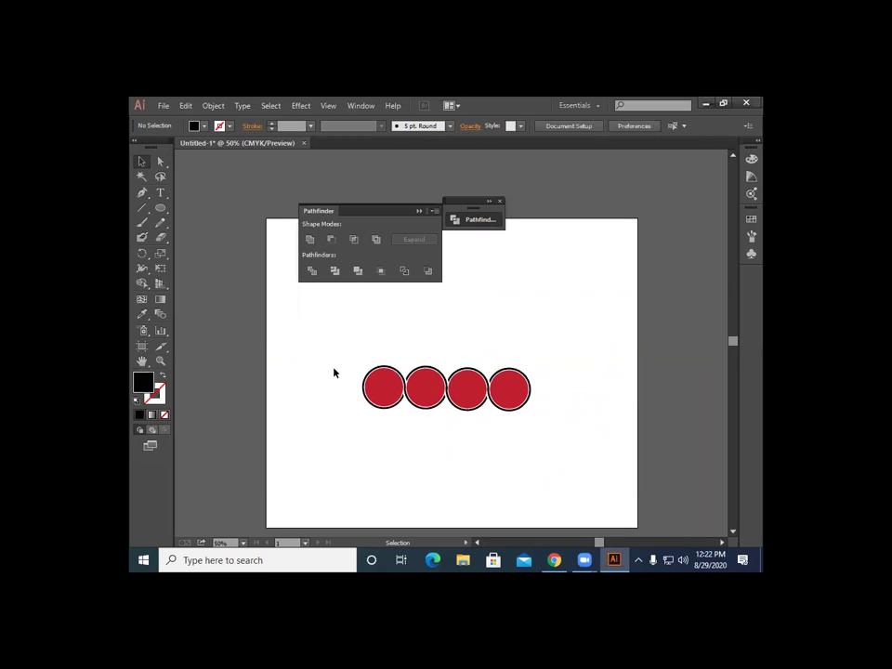
Step: Start a text line below the row of circles and set its font size to 72 pt
key("t")
scroll(358, 411, "down", 2)
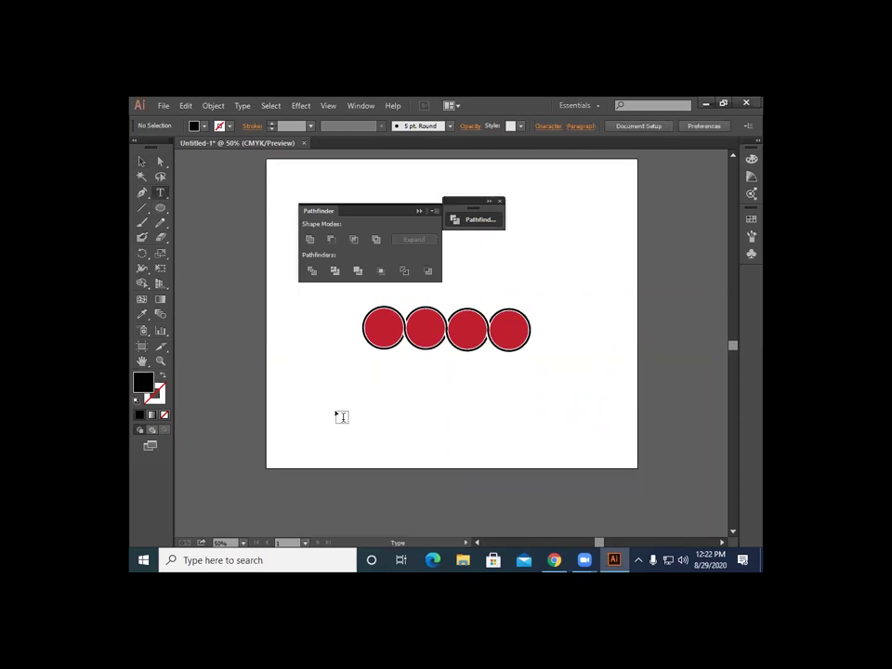
left_click(242, 105)
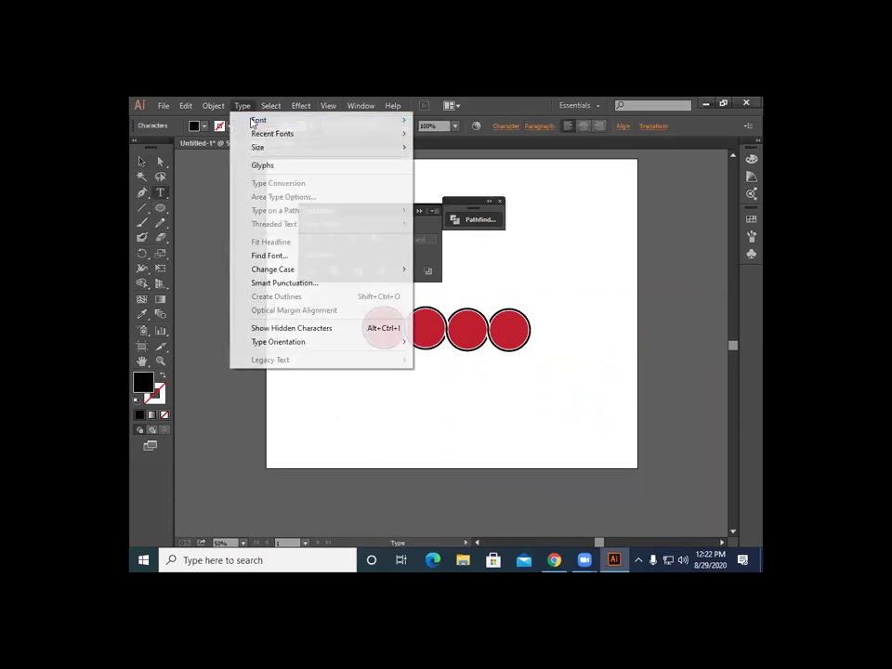
mouse_move(325, 148)
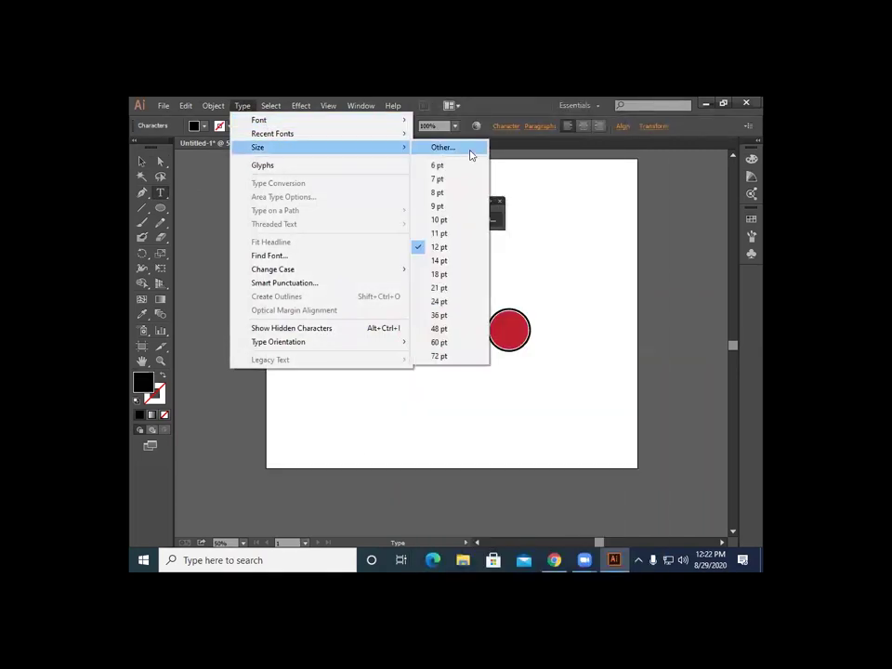
left_click(465, 147)
left_click(646, 220)
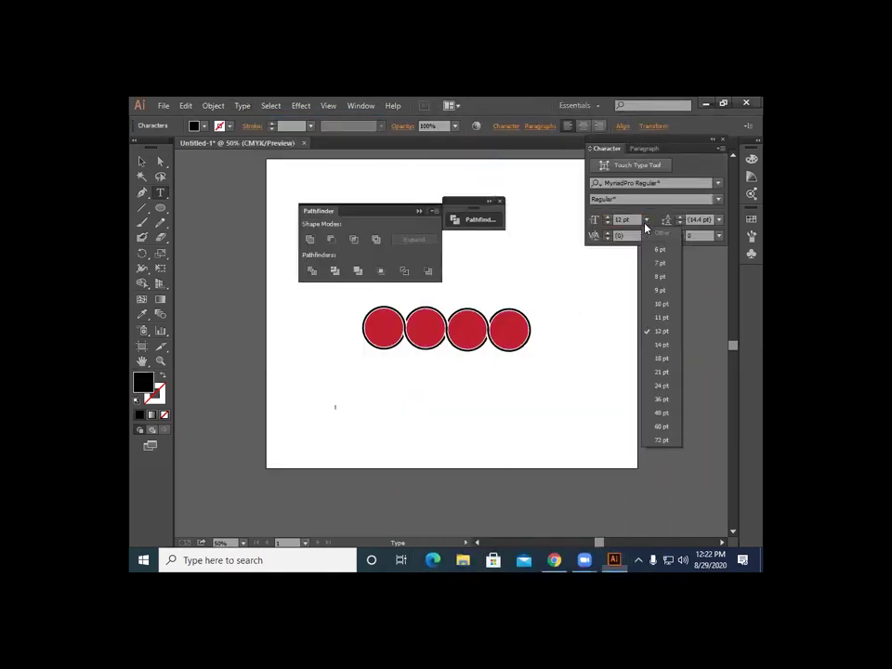
left_click(668, 443)
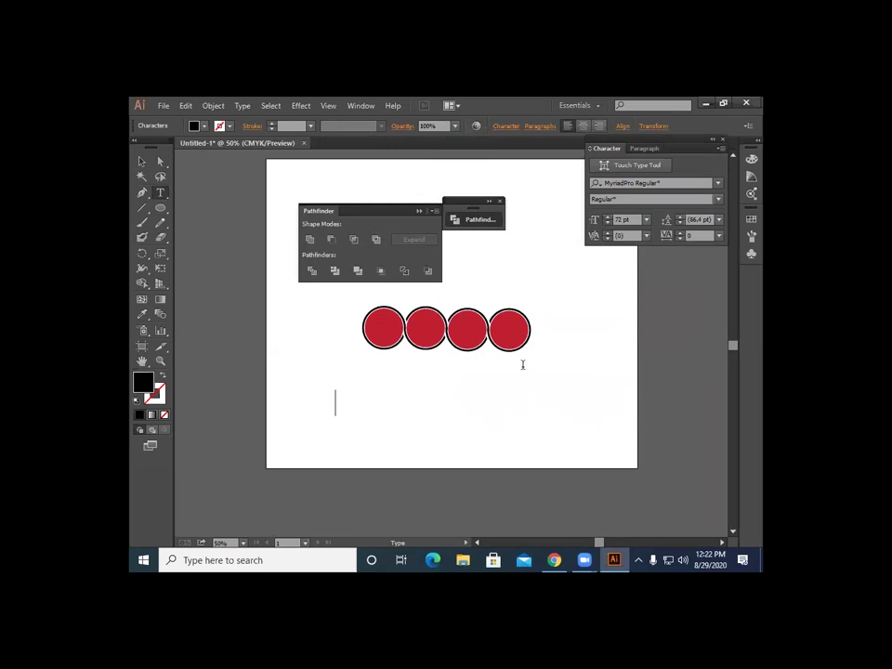
Step: Enter the text "SUSCCESS" below the circles
left_click(336, 409)
type("SUS")
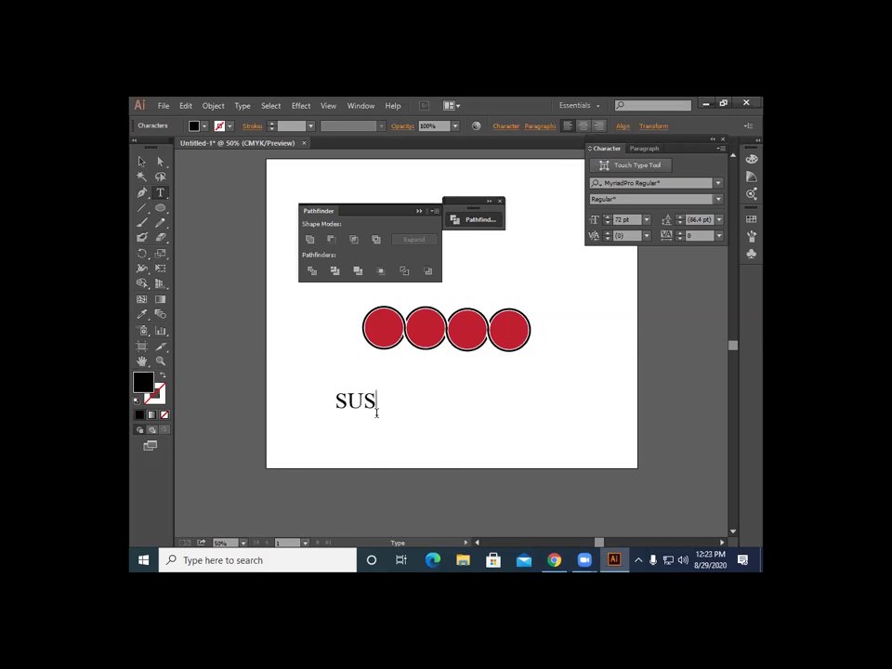
type("CCESS")
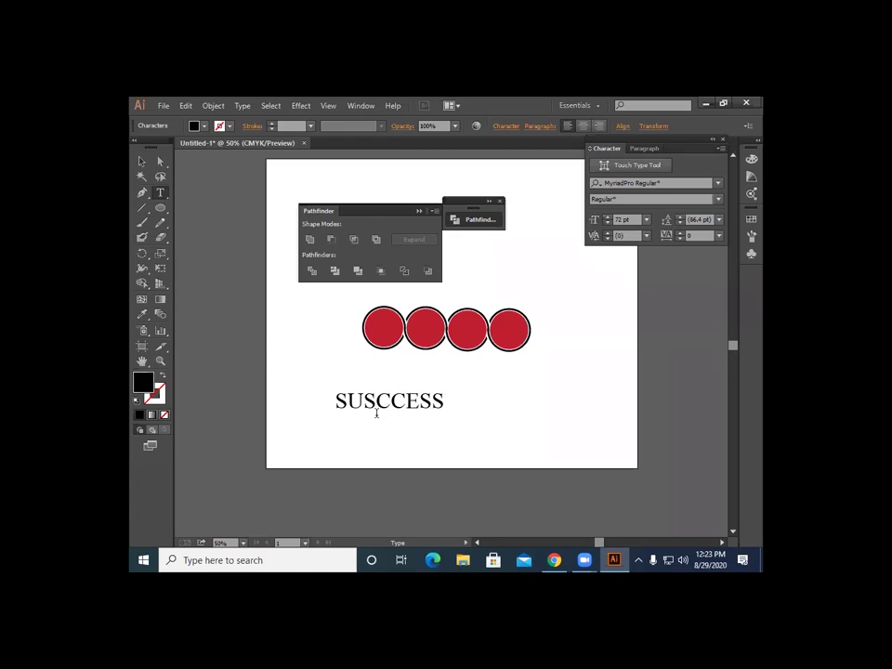
Step: Set the text's font to Roboto Bold and deselect it
left_click(139, 162)
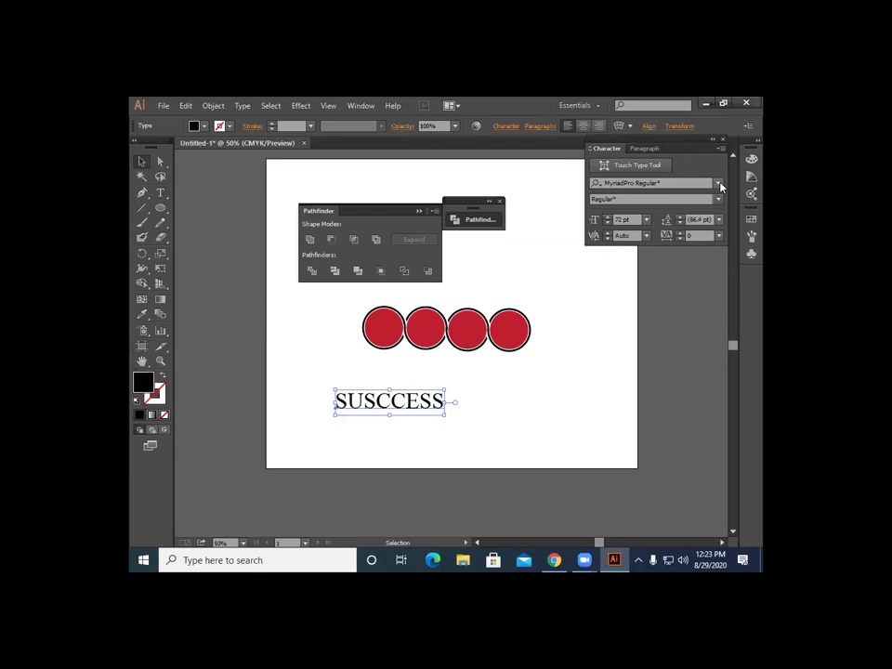
left_click(721, 188)
scroll(613, 399, "up", 7)
scroll(610, 297, "up", 6)
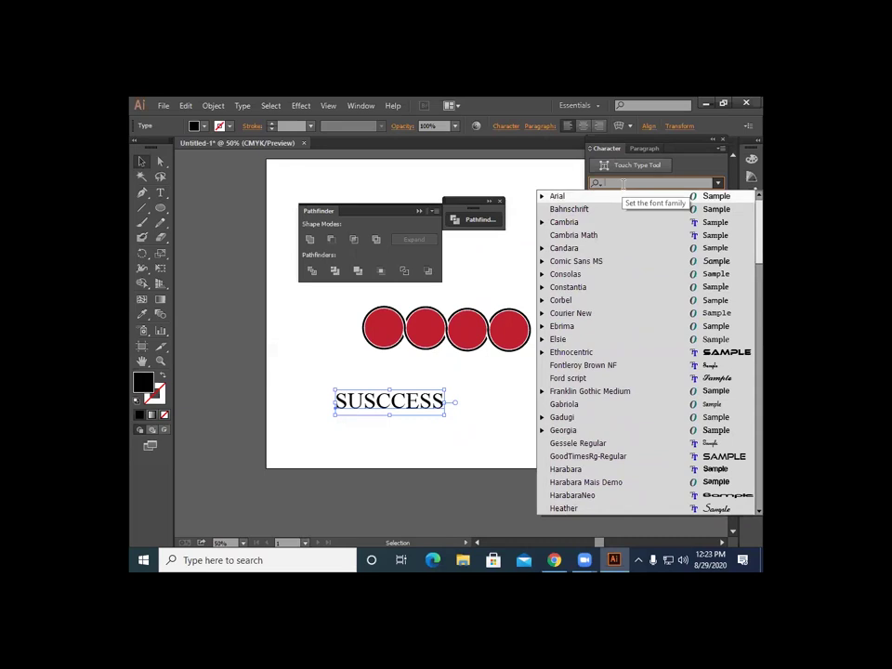
type("ro")
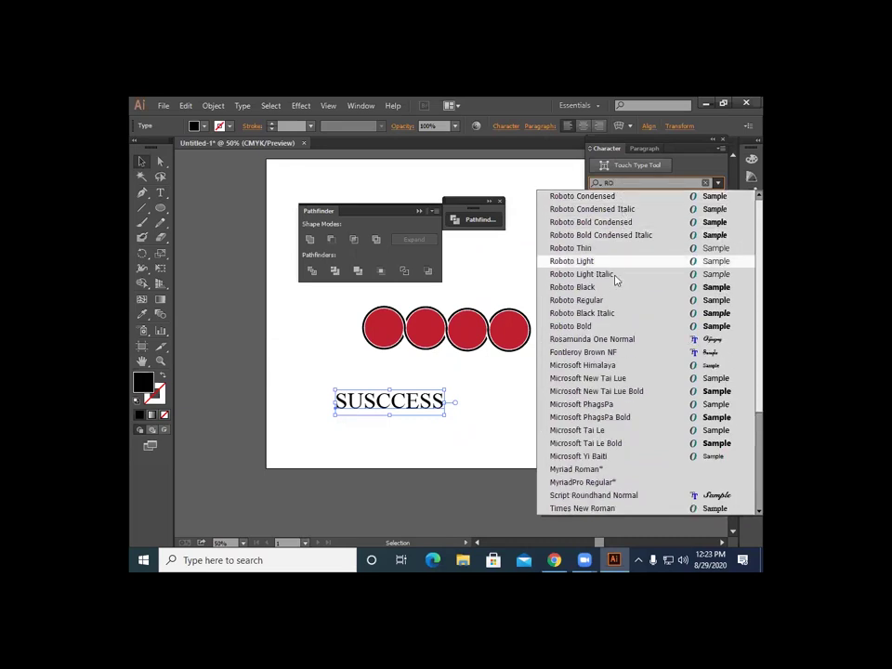
left_click(608, 326)
left_click(458, 382)
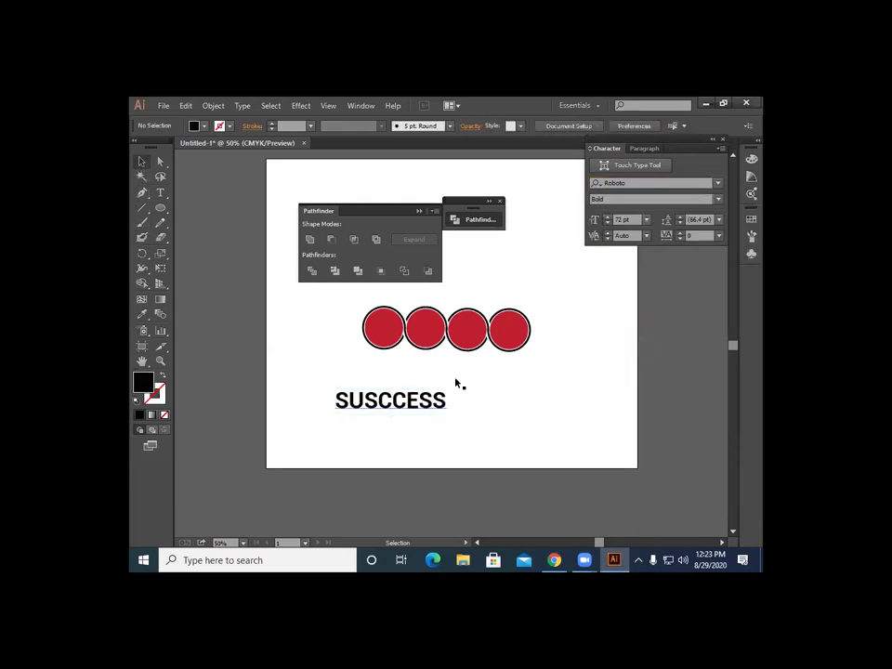
scroll(576, 270, "up", 2)
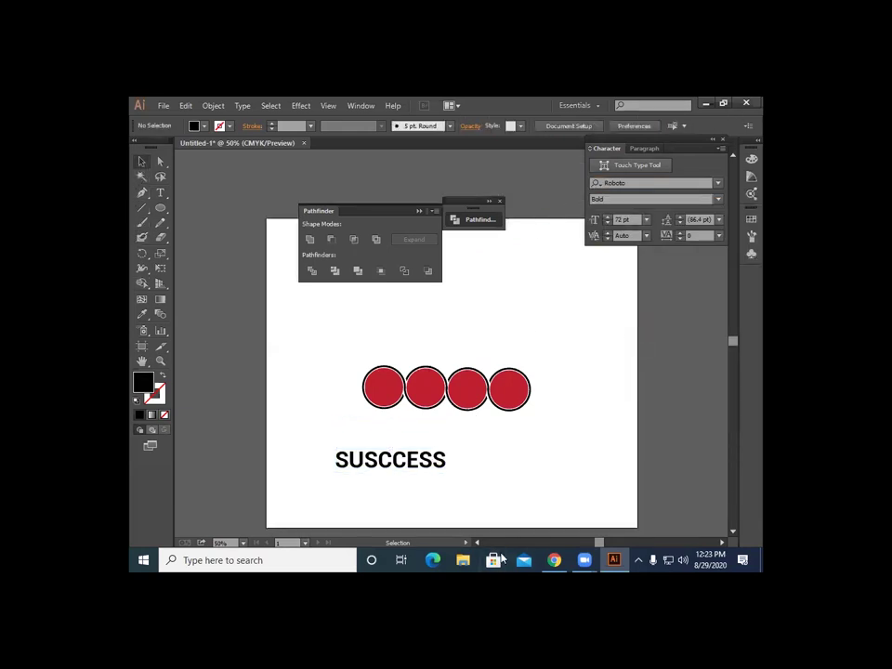
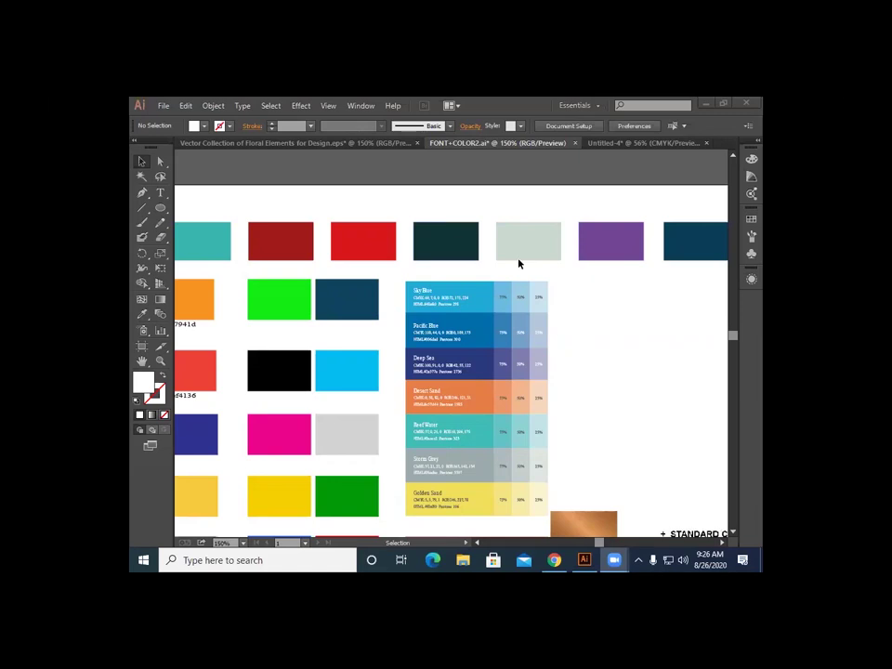
Step: Close the "Vector Collection of Floral Elements for Design.eps" document, saving its changes
left_click(417, 143)
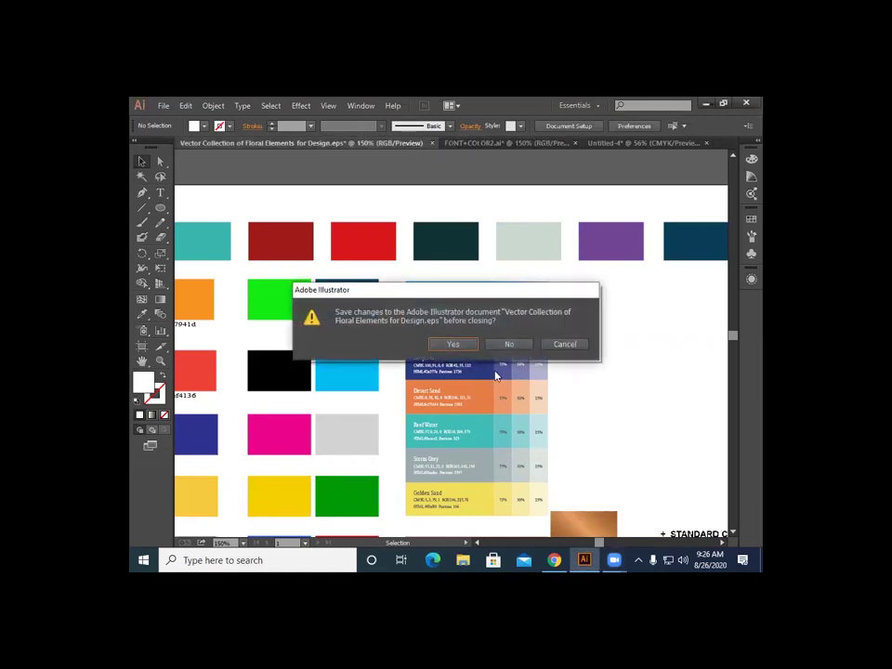
left_click(452, 344)
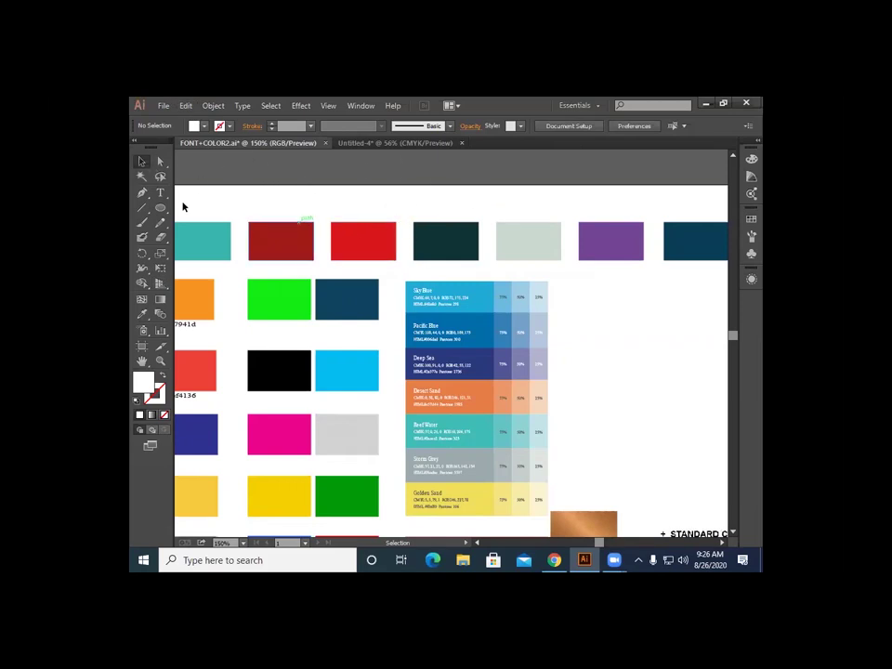
Step: Open the EPS file "Set of Vector floral Elements for Your Design" from Downloads and close the FONT+COLOR2.ai document
left_click(161, 105)
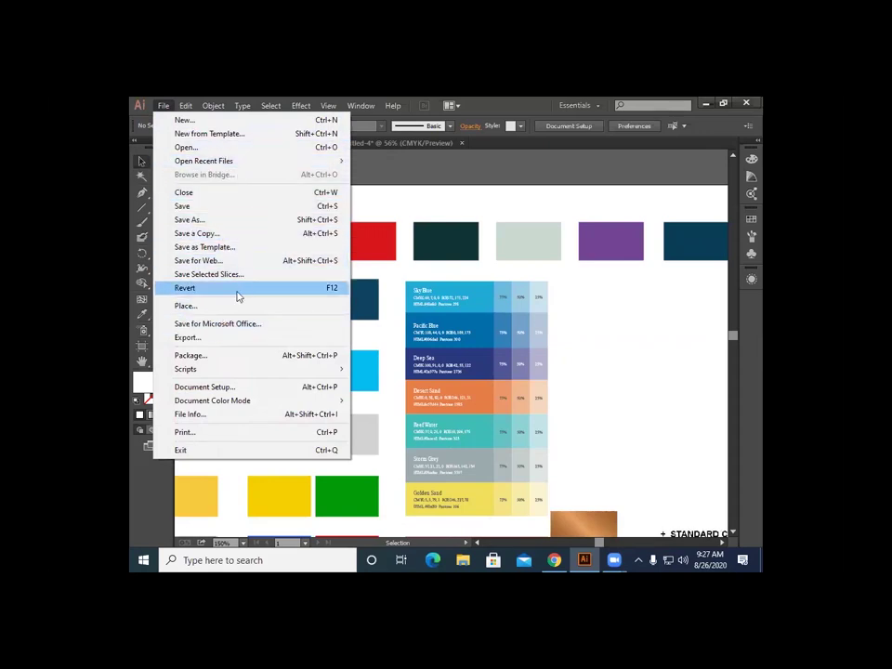
left_click(213, 148)
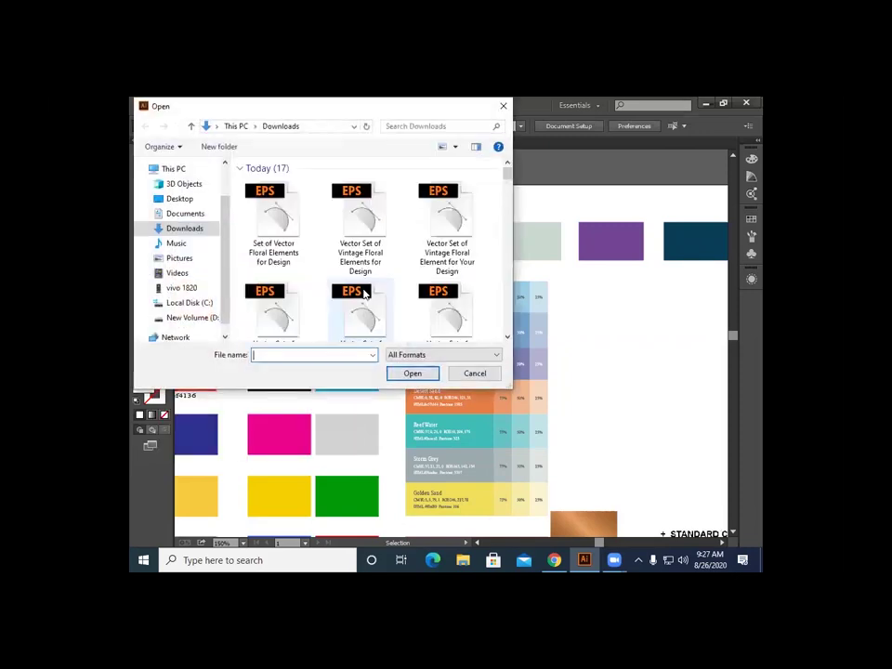
scroll(399, 288, "down", 5)
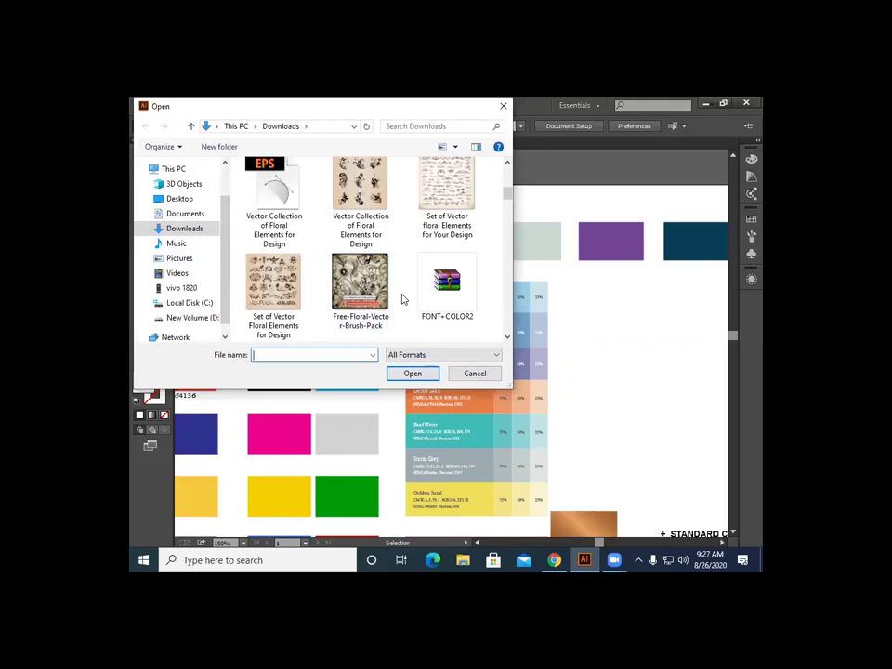
scroll(402, 298, "up", 2)
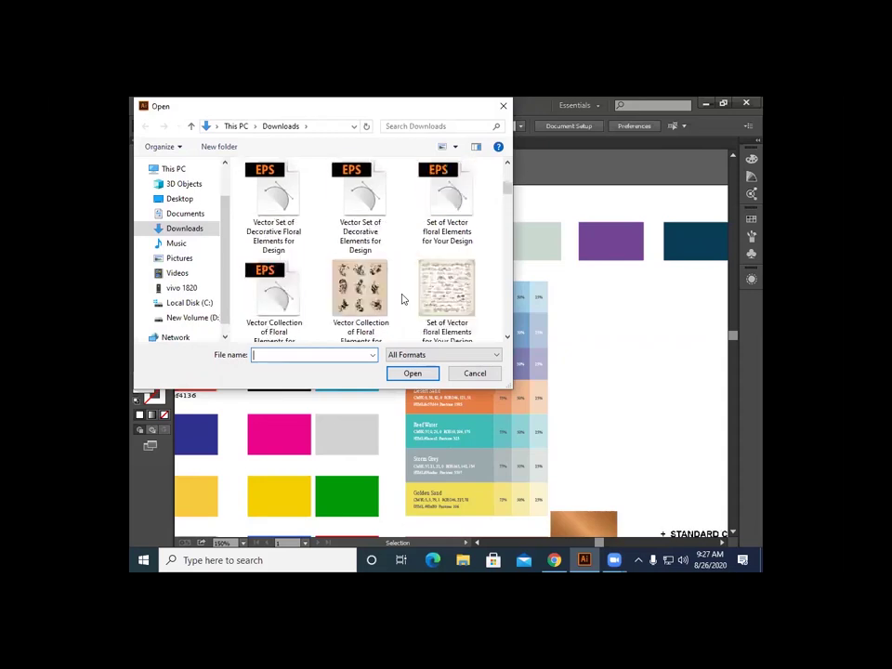
double_click(461, 207)
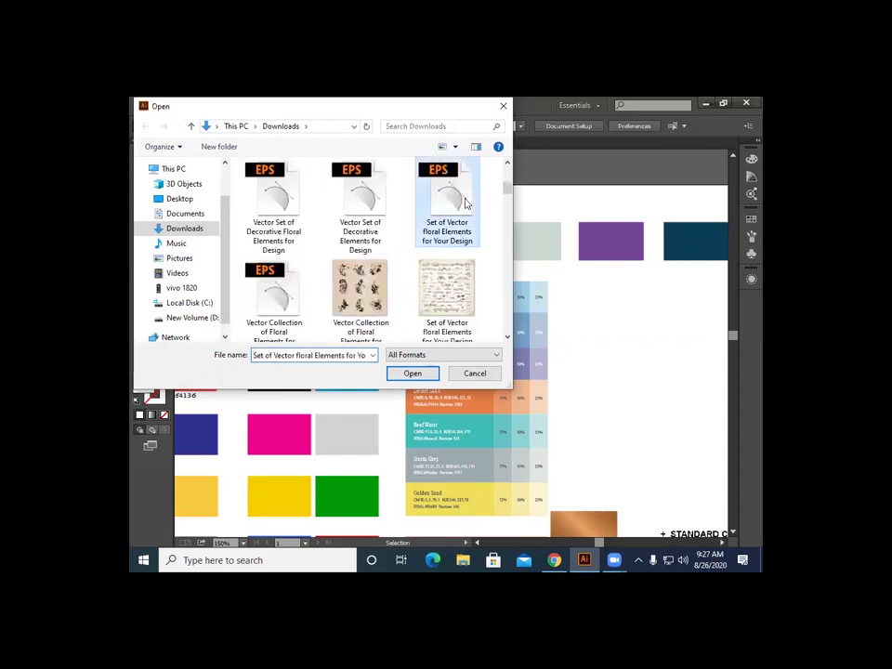
left_click(508, 353)
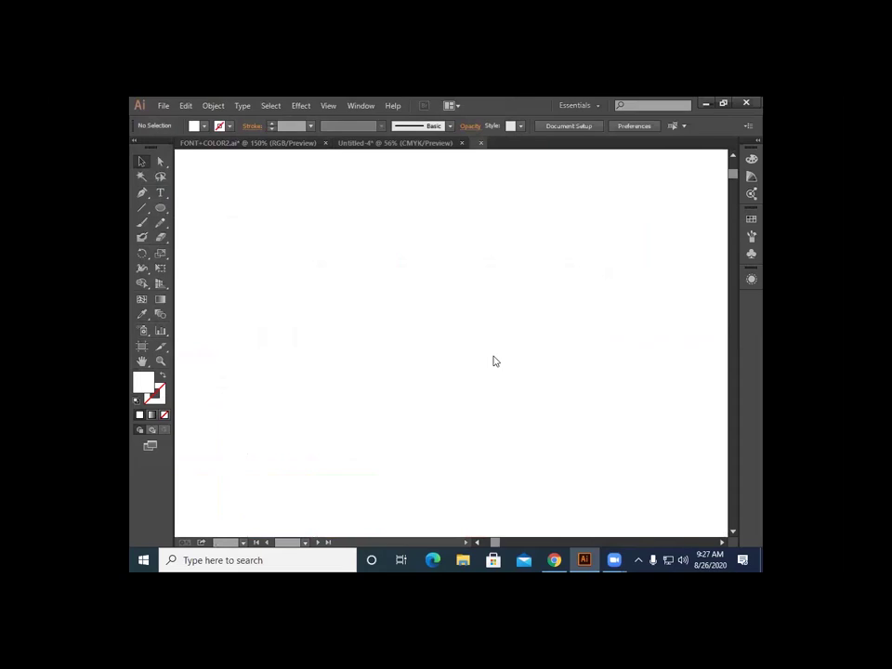
left_click(578, 525)
left_click(370, 353)
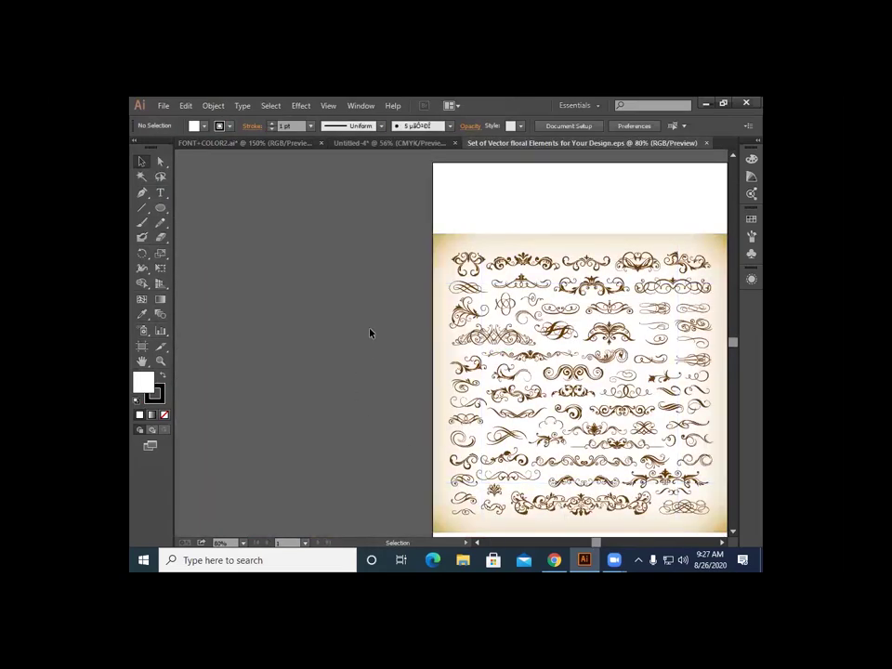
left_click(322, 143)
left_click(512, 345)
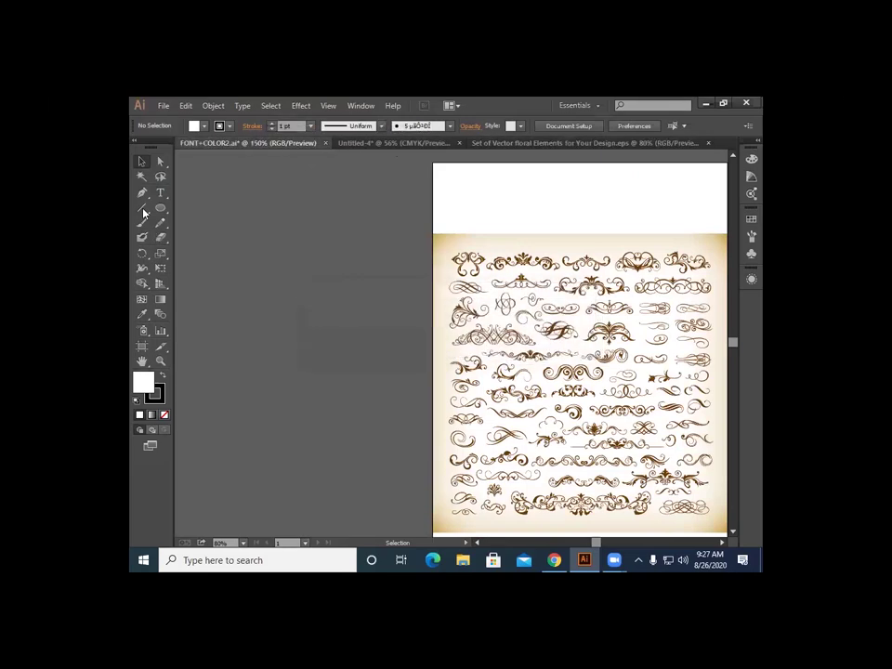
Step: Open the EPS file "Vector Set of Vintage Floral Elements for Design" from Downloads and close it again
left_click(162, 106)
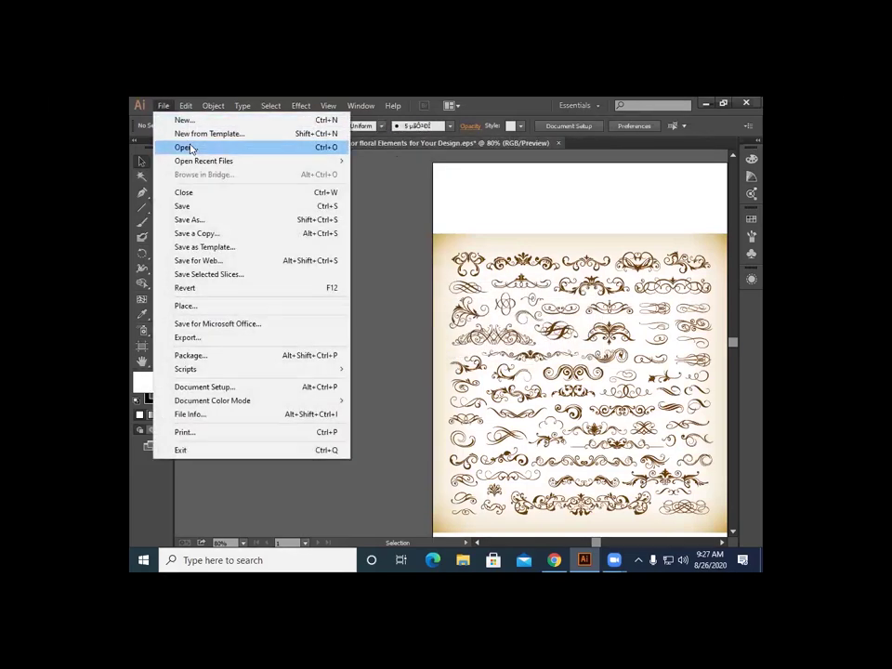
left_click(185, 147)
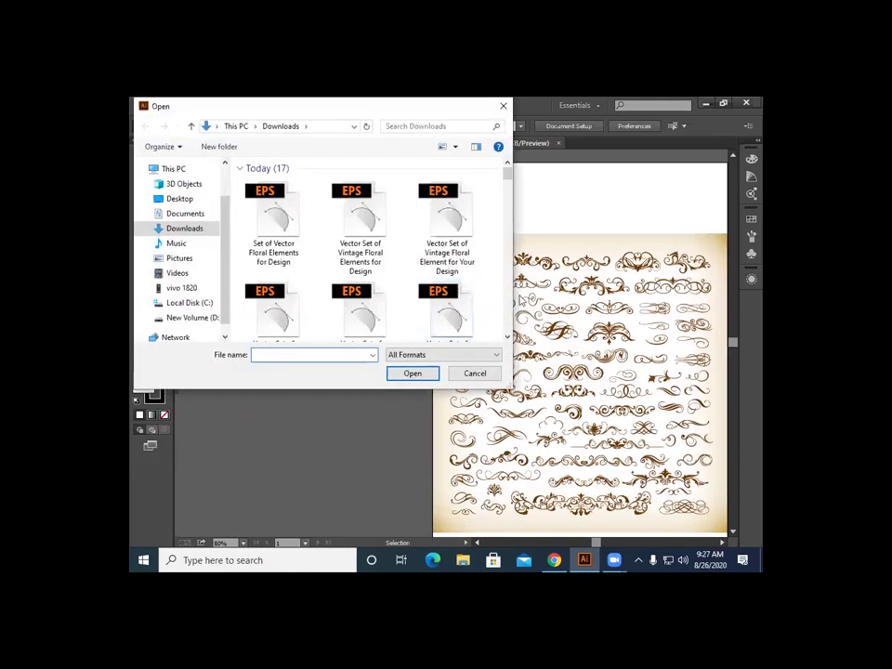
double_click(358, 251)
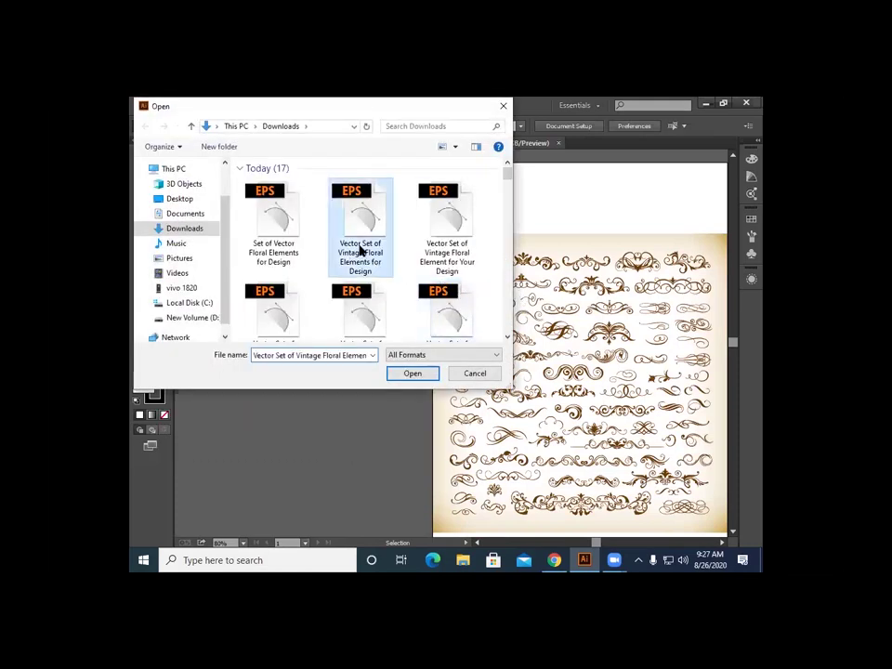
left_click(494, 352)
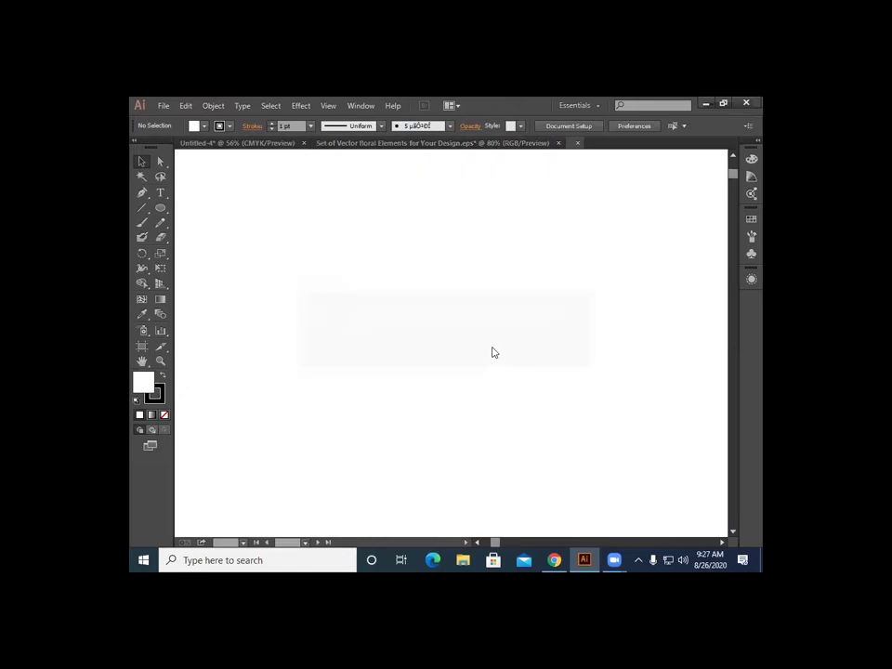
left_click(706, 142)
Step: Open the EPS file "Vector Set of Decorative Floral Elements for Design" from the Downloads folder
left_click(163, 106)
left_click(183, 145)
scroll(426, 292, "down", 5)
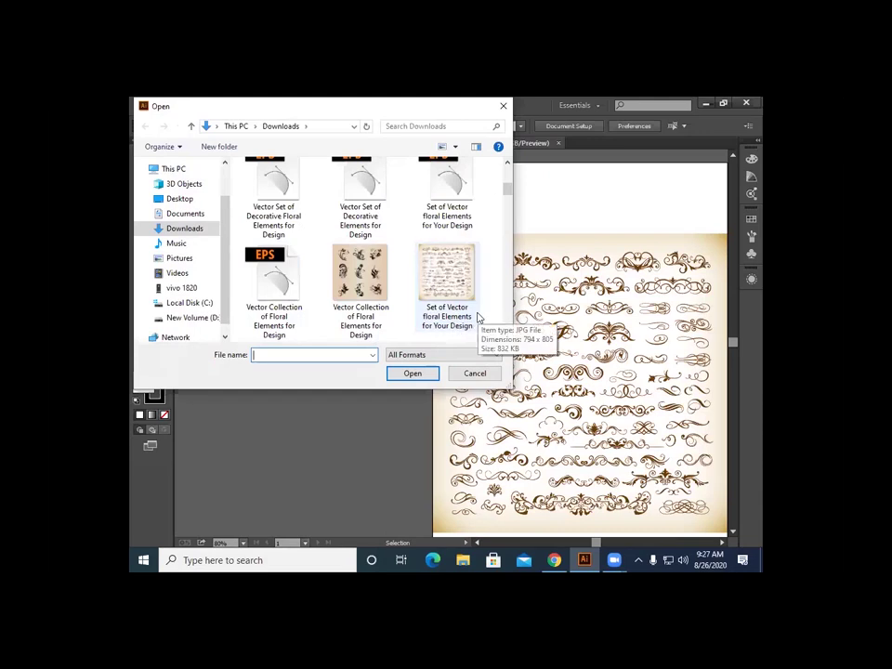
double_click(279, 222)
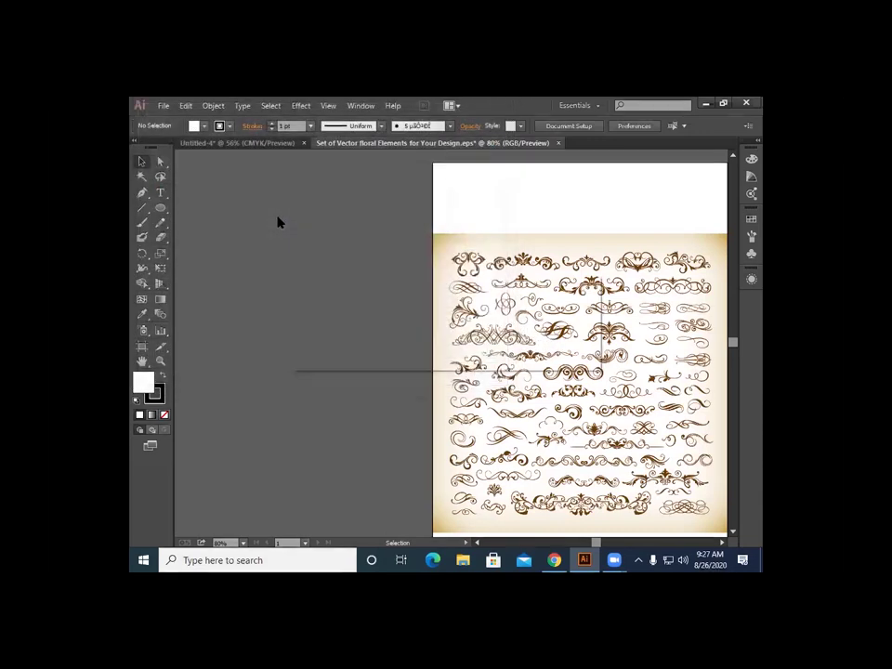
left_click(508, 353)
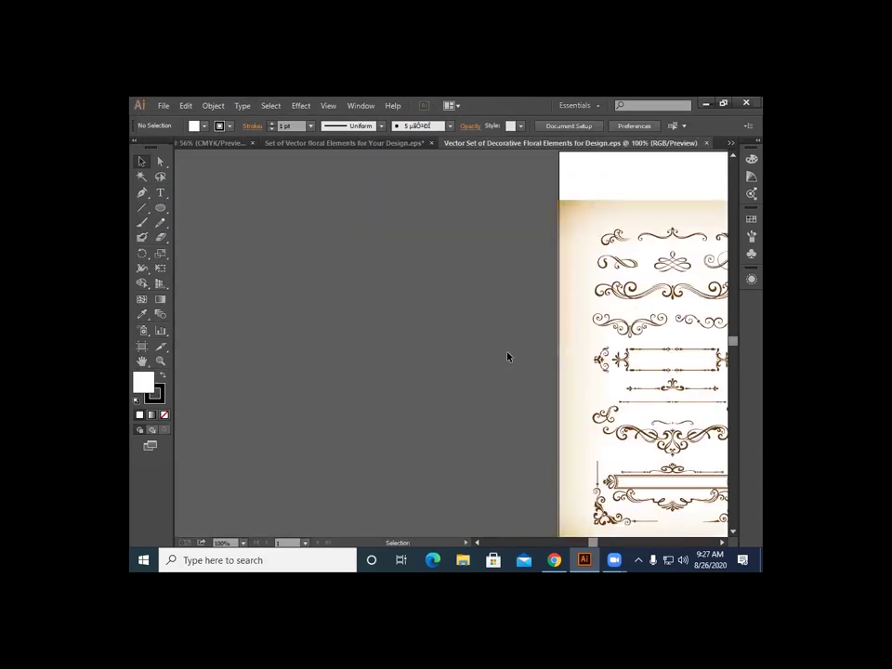
Step: Try moving the oval scrollwork frame off the artboard in the decorative elements document, and undo the move
left_click(227, 145)
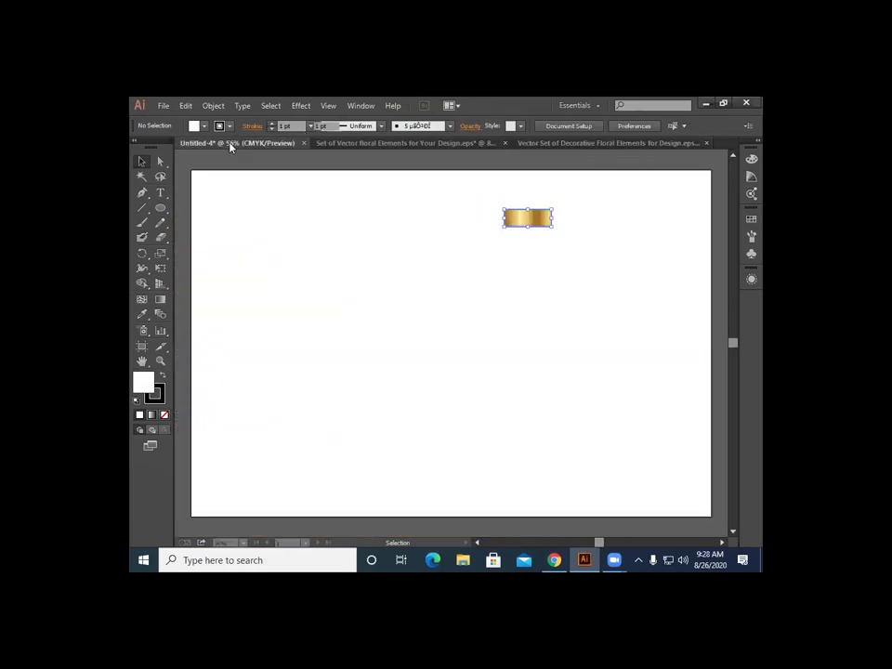
left_click(581, 145)
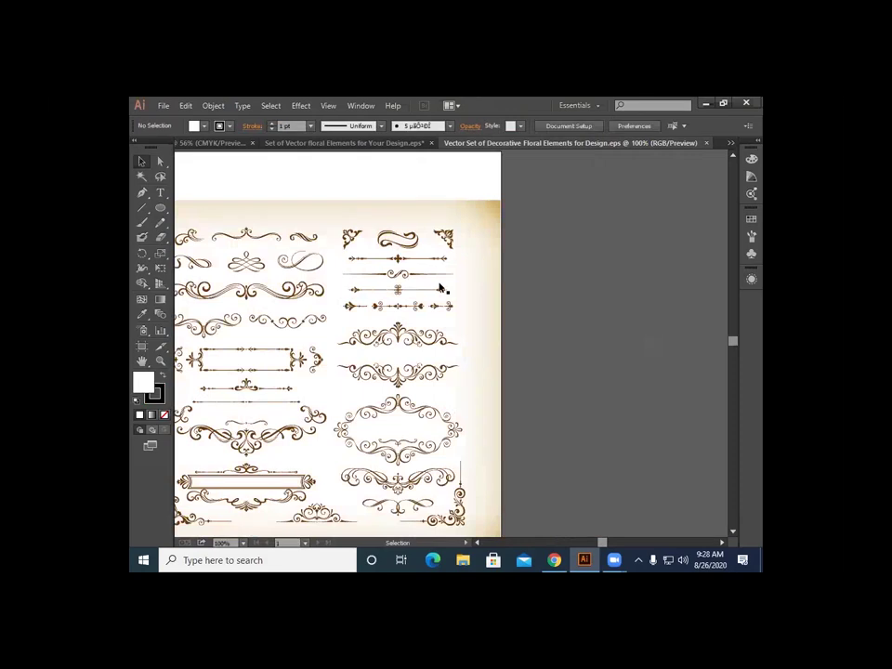
left_click(438, 377)
left_click(532, 451)
left_click_drag(444, 447, 622, 414)
left_click(624, 450)
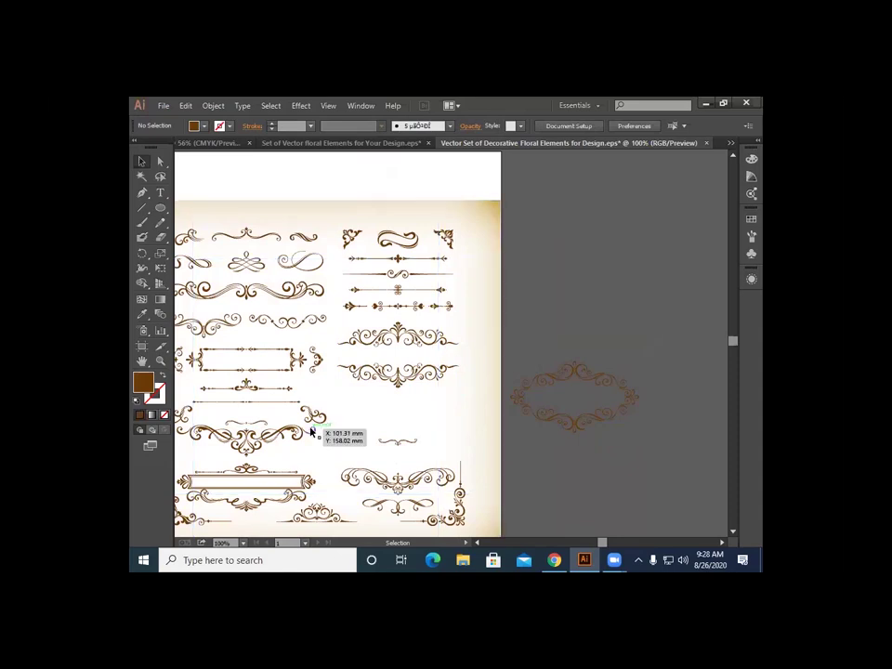
key("ctrl+z")
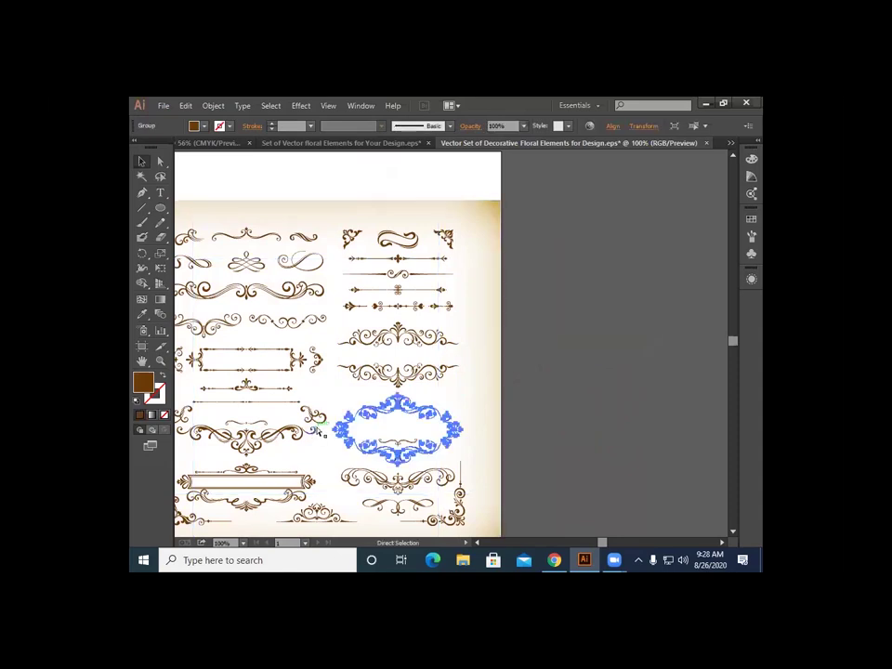
Step: Delete the cream background mesh behind the decorative floral ornaments
left_click(547, 458)
left_click_drag(347, 427, 653, 388)
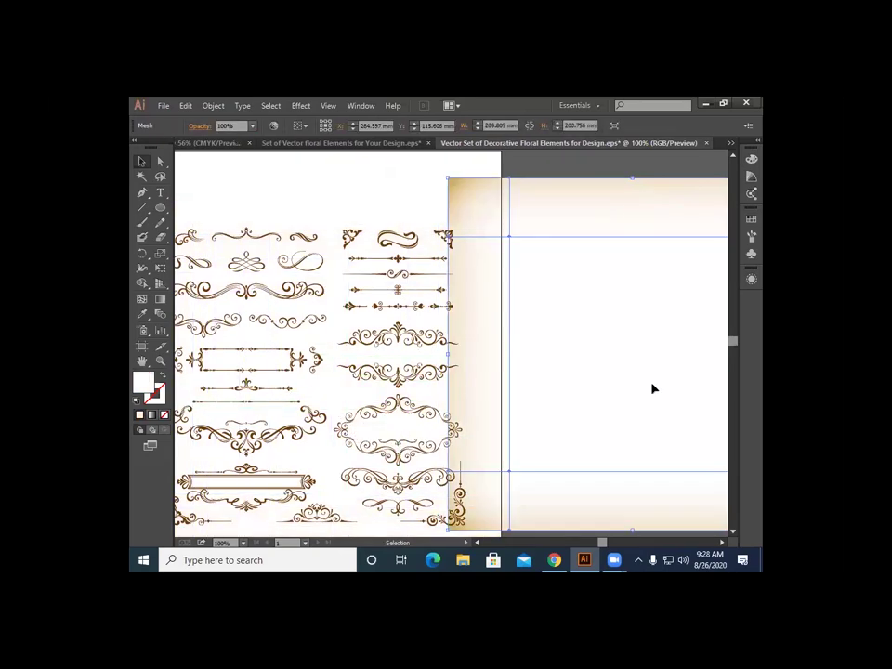
key("Delete")
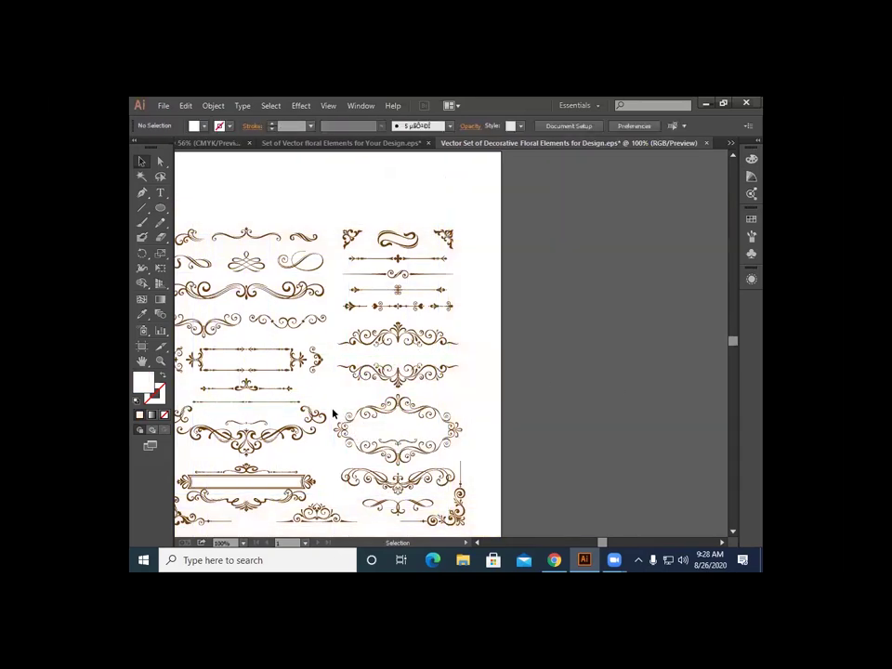
Step: Move the oval scrollwork frame and the mirrored pair of scroll ornaments above it onto the empty canvas beside the artboard
left_click_drag(348, 420, 703, 320)
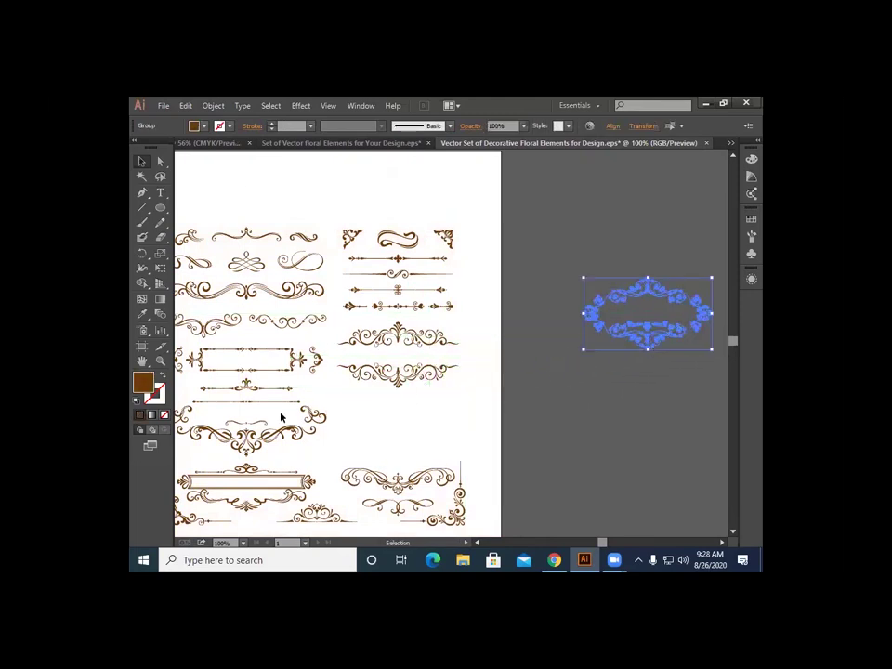
left_click_drag(377, 410, 427, 372)
left_click_drag(423, 337, 631, 379)
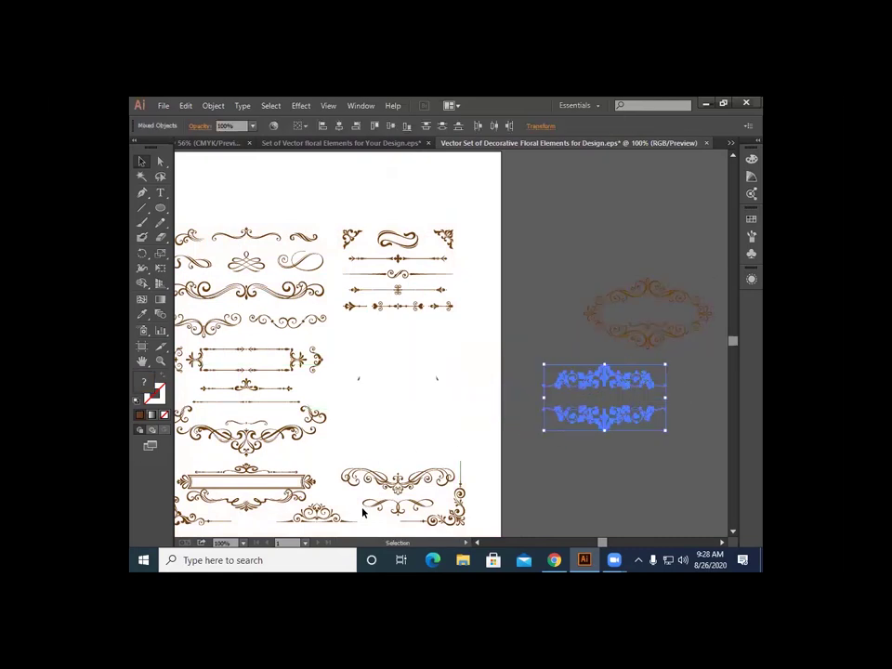
Step: Gather the rectangular banner frame with the two set-aside ornaments and bring all three into the Untitled-4 document
left_click_drag(270, 479, 467, 423)
left_click_drag(513, 243, 653, 477)
left_click_drag(639, 344, 414, 412)
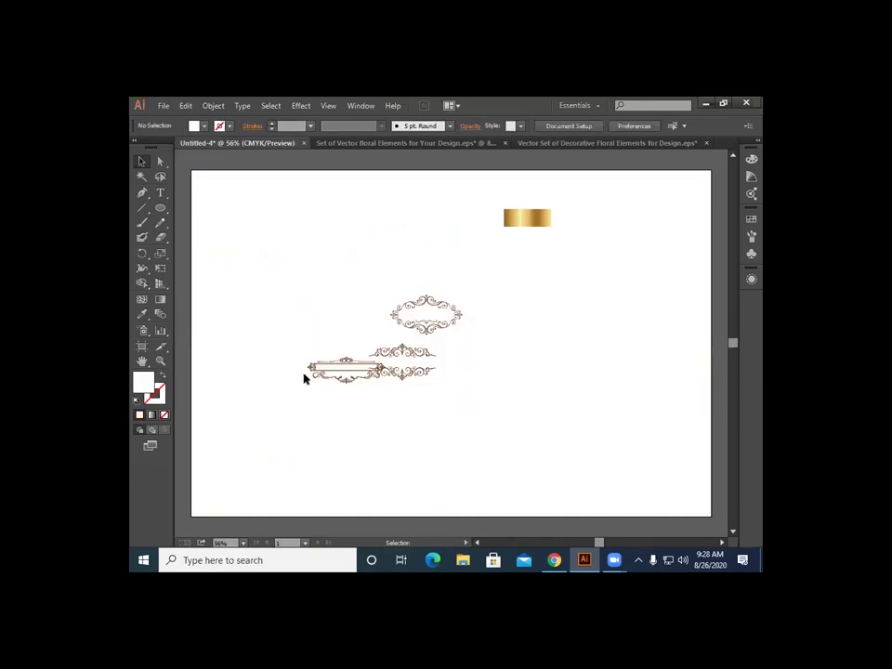
Step: Scale the three brown ornaments up together to a little over twice their size
left_click(406, 360)
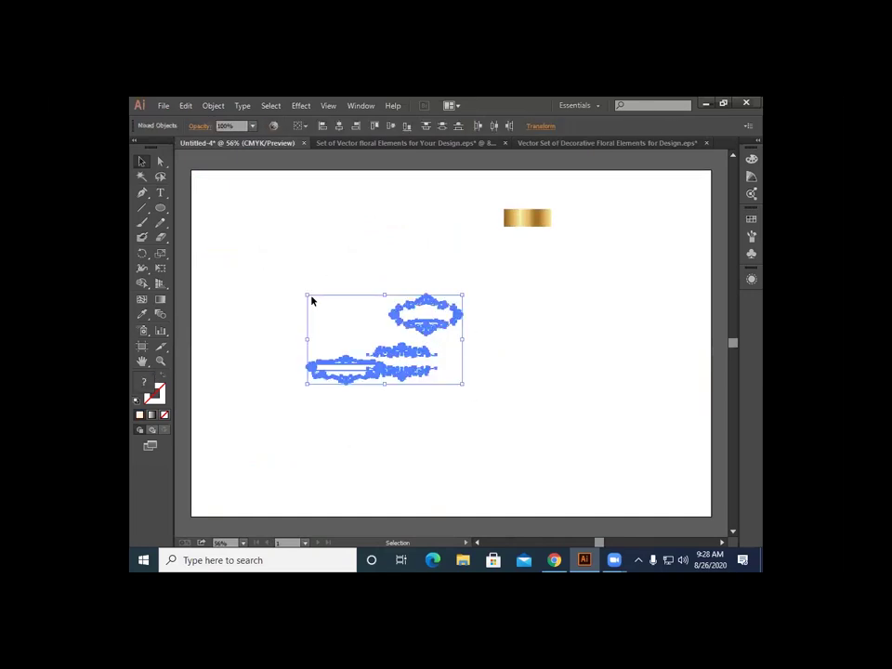
left_click_drag(307, 296, 217, 217)
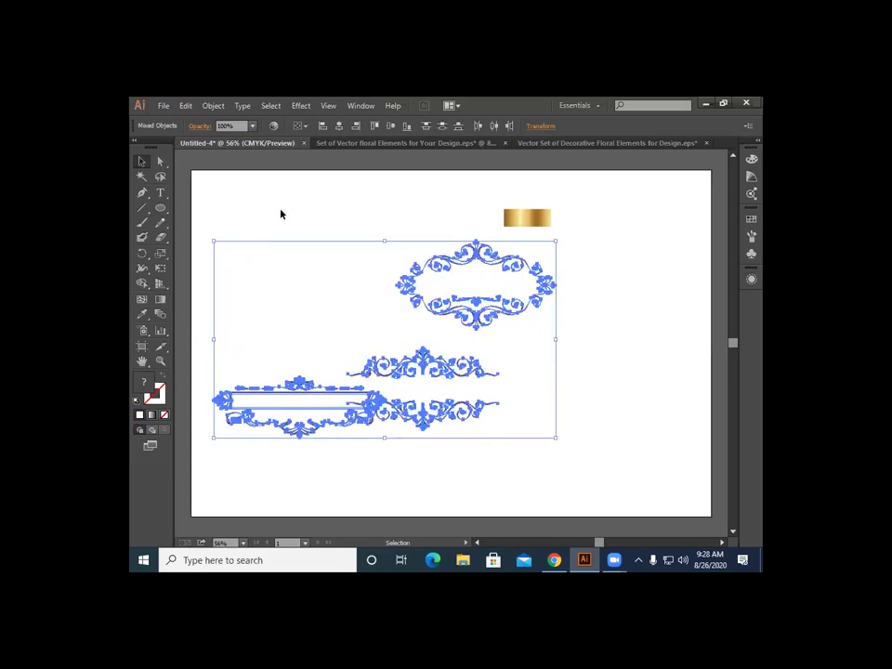
left_click(287, 203)
scroll(418, 367, "down", 1)
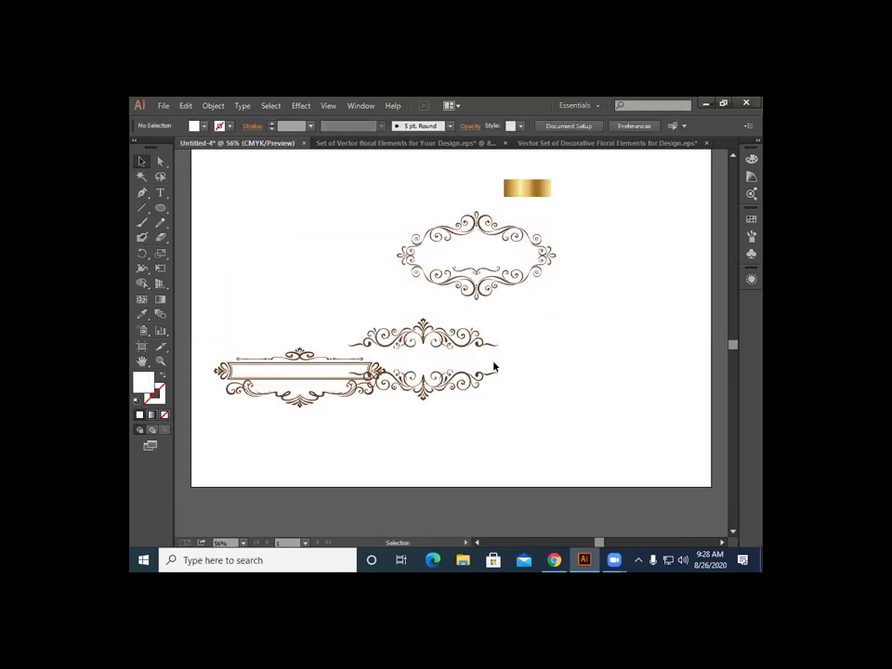
scroll(495, 366, "down", 2)
scroll(486, 347, "up", 4)
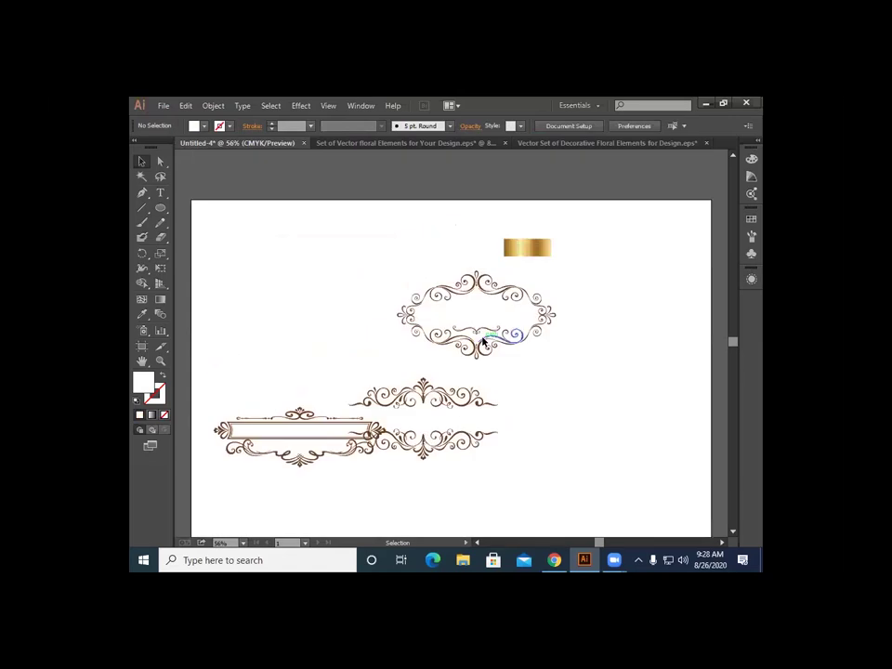
left_click(461, 294)
scroll(461, 294, "down", 2)
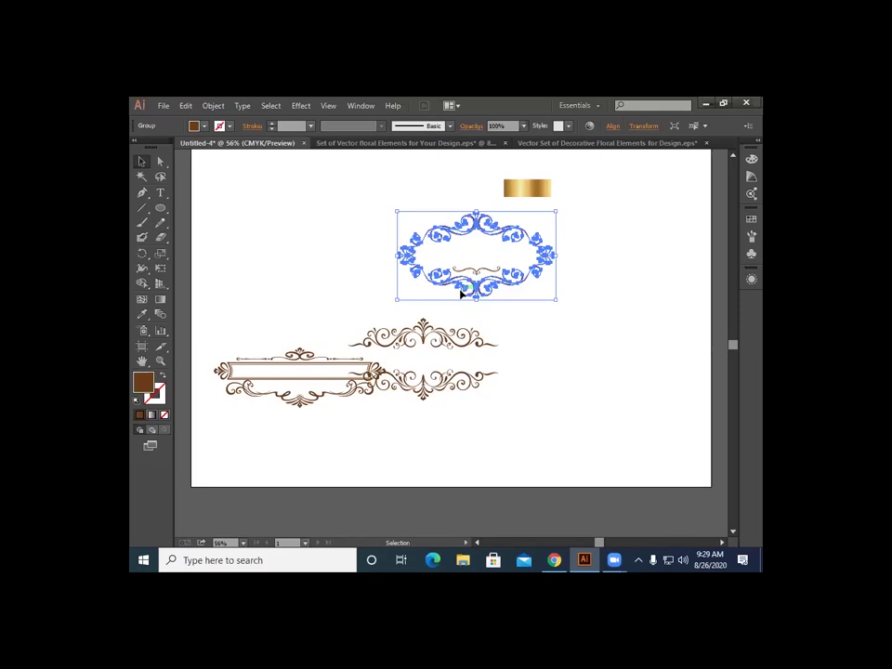
Step: Start a text line in the empty area beside the oval frame and set its font size to 72 pt
left_click(241, 246)
left_click(160, 193)
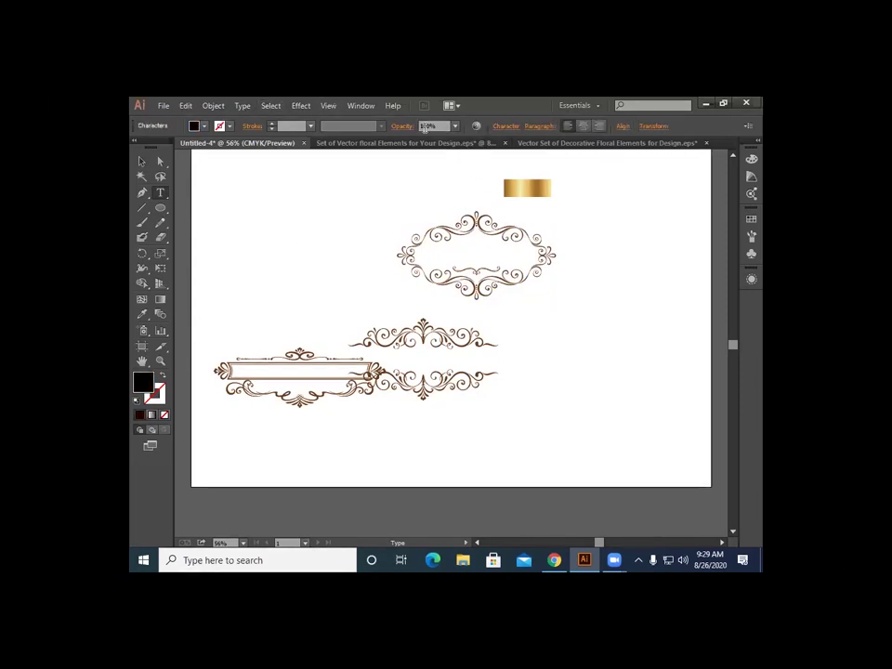
left_click(240, 107)
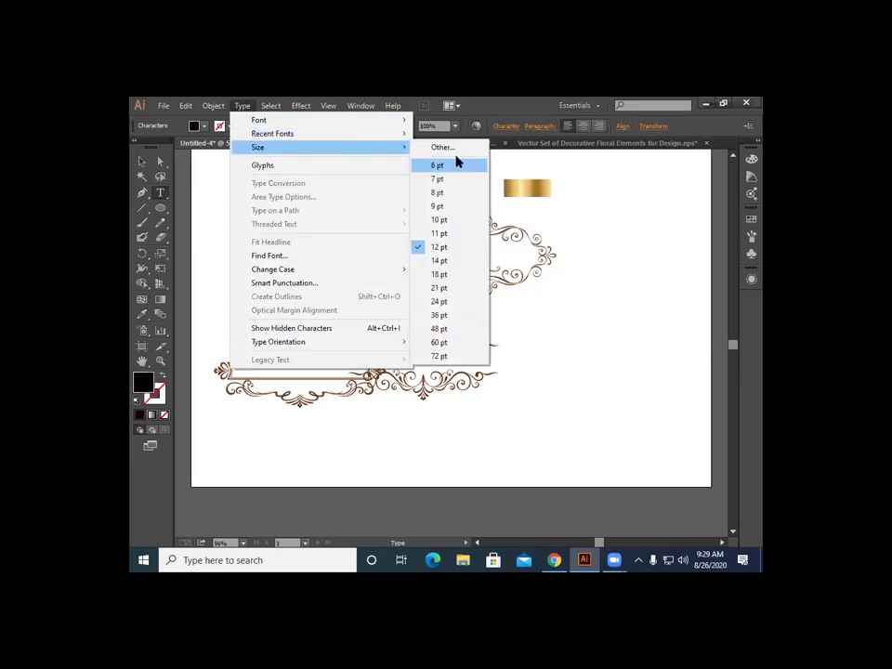
left_click(457, 151)
left_click(657, 224)
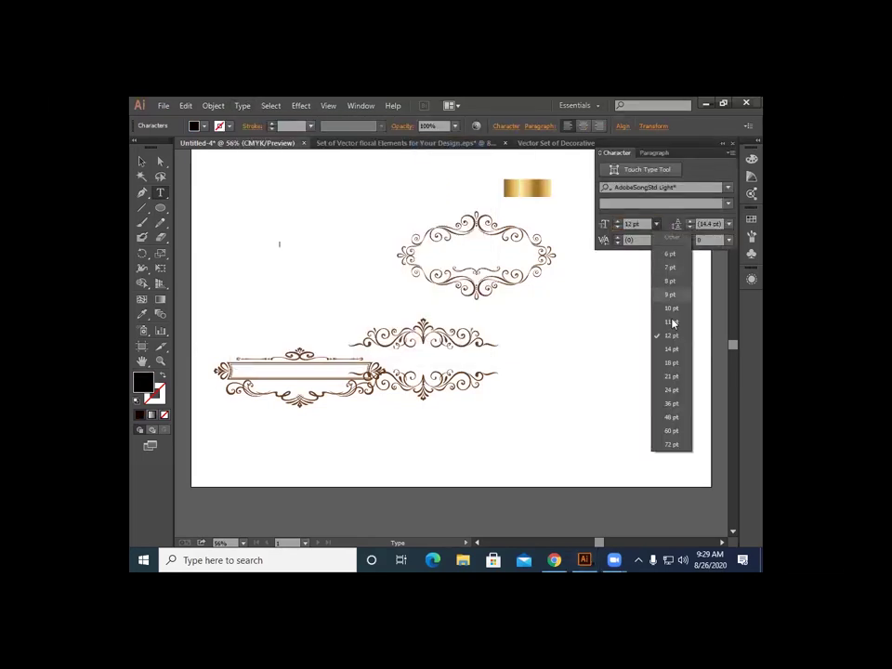
left_click(669, 442)
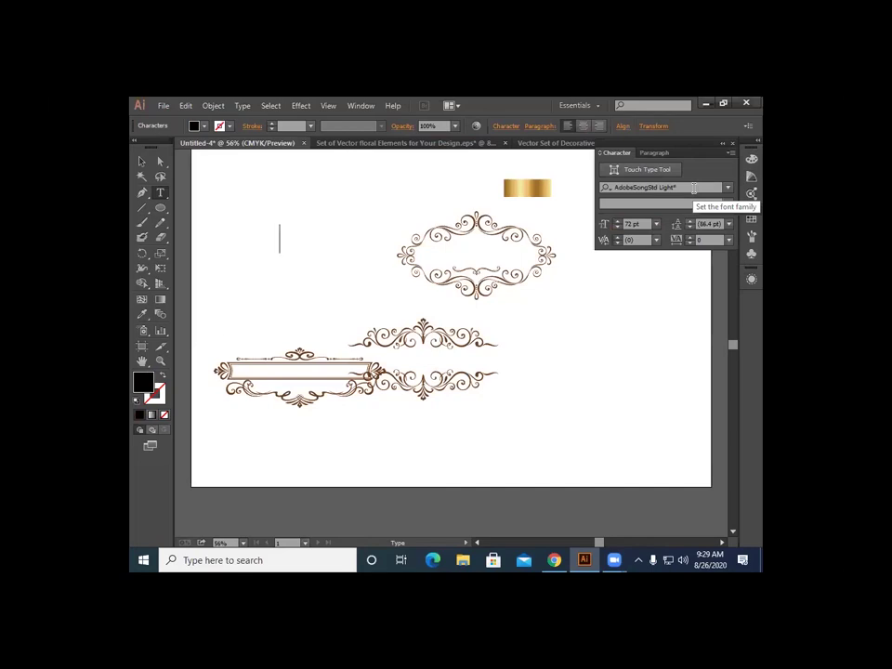
Step: Enter "LUZR.E" as the logo text and finish the text line
type("LUZ.")
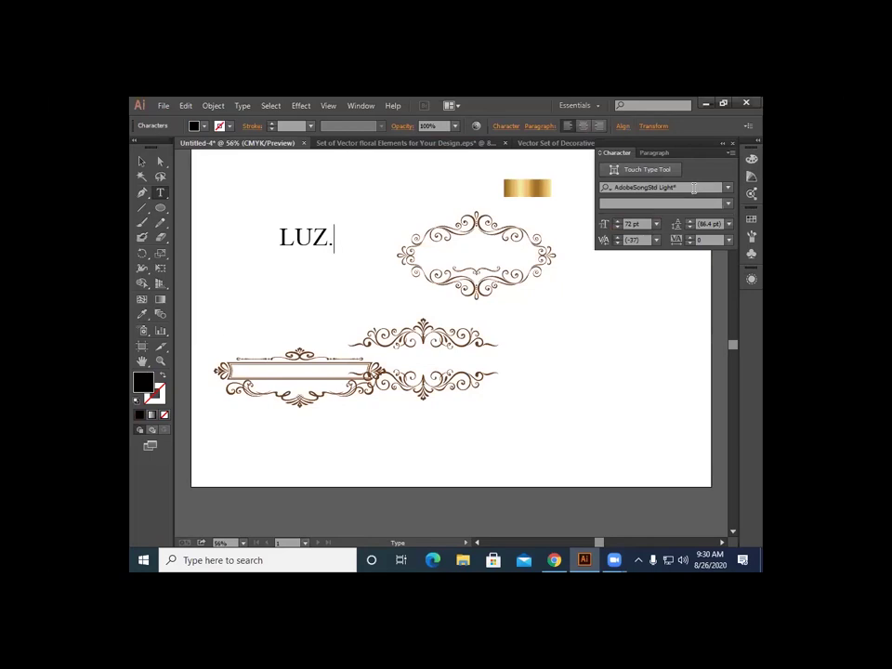
key("BackSpace")
type("R.E")
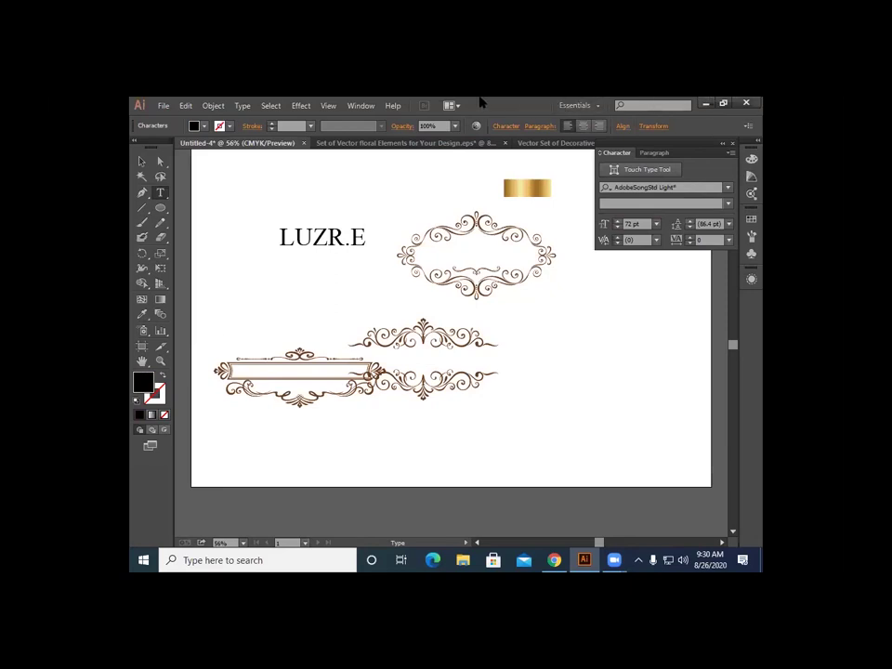
left_click(141, 160)
left_click(262, 296)
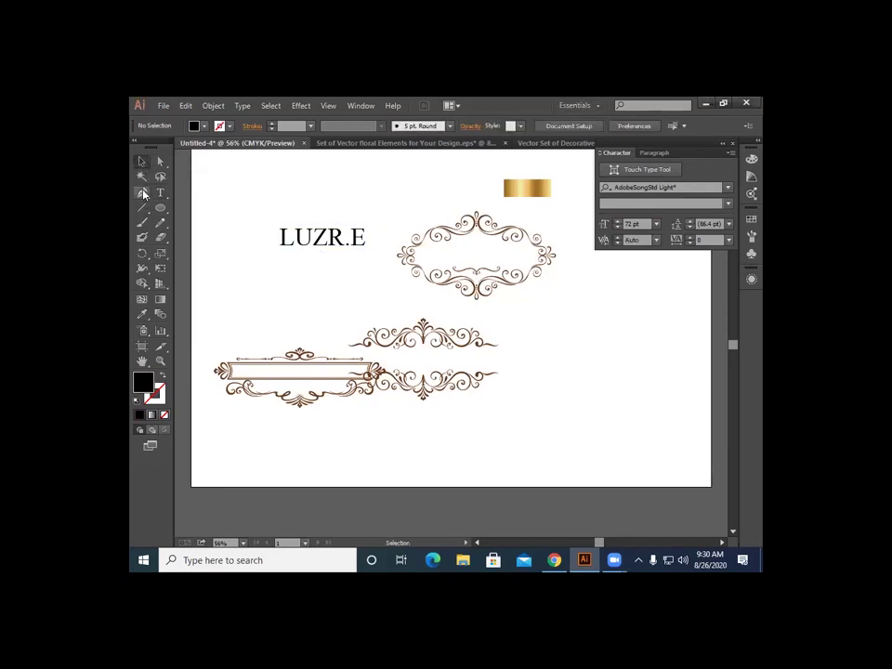
Step: Add a second text line below the logo name reading "LUZURY REAL ESTATE"
left_click(159, 194)
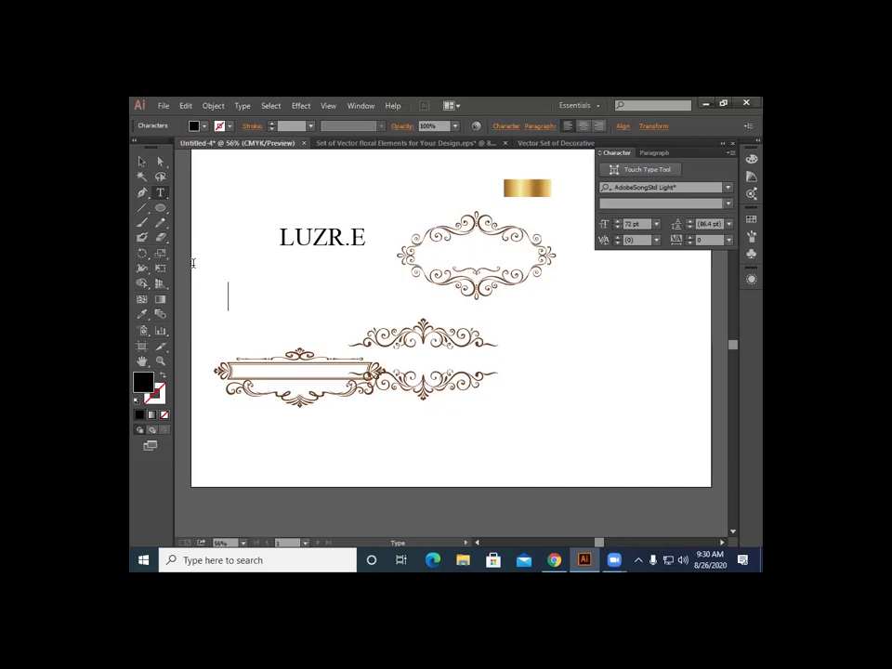
type("LUZURY")
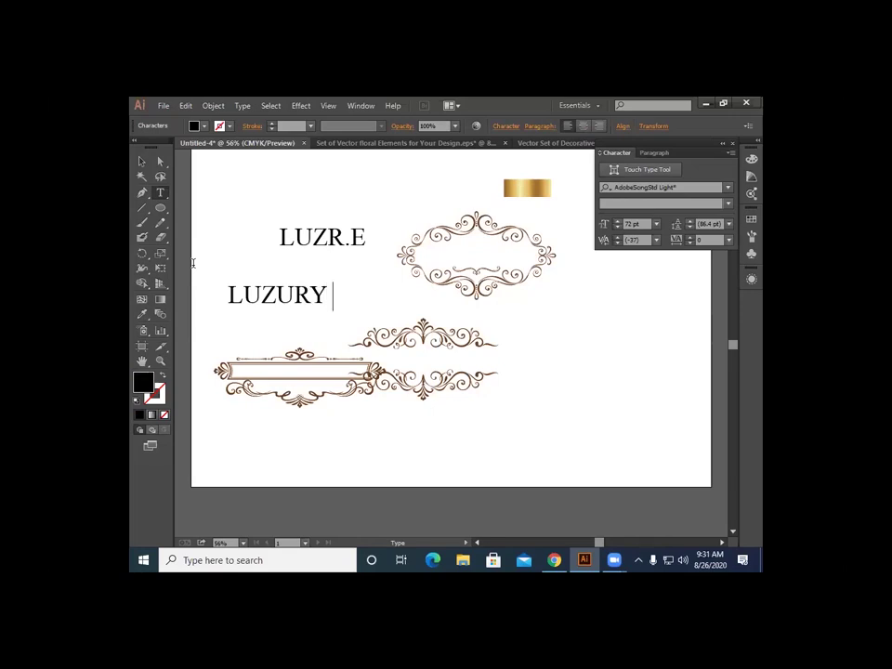
type(" REAL")
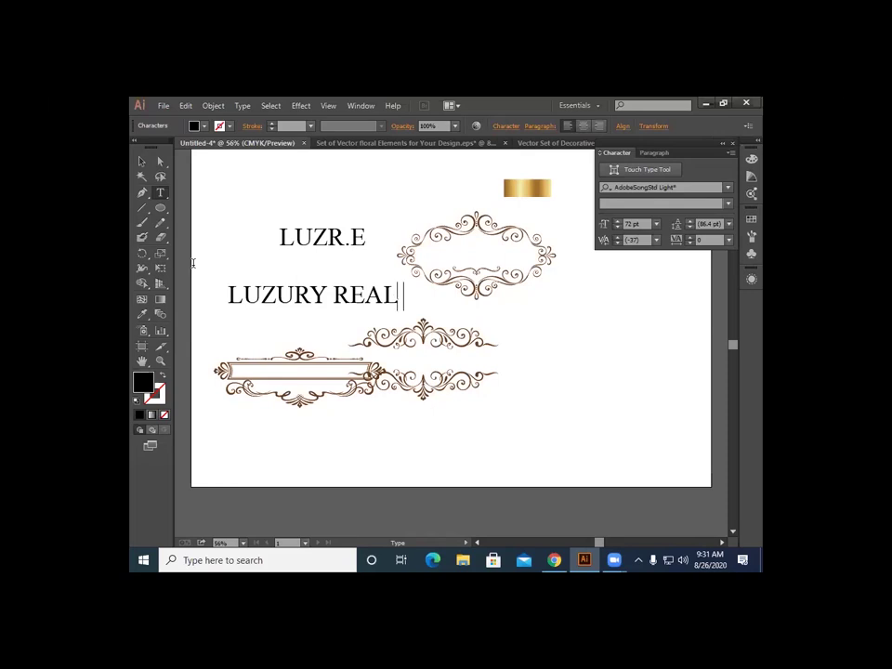
type(" ESTAT")
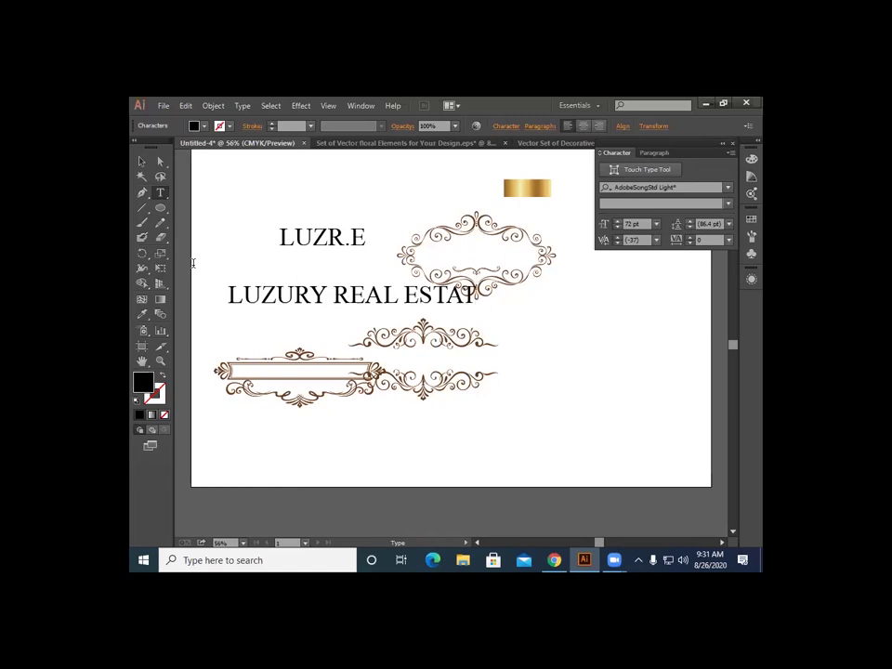
type("E")
key("Escape")
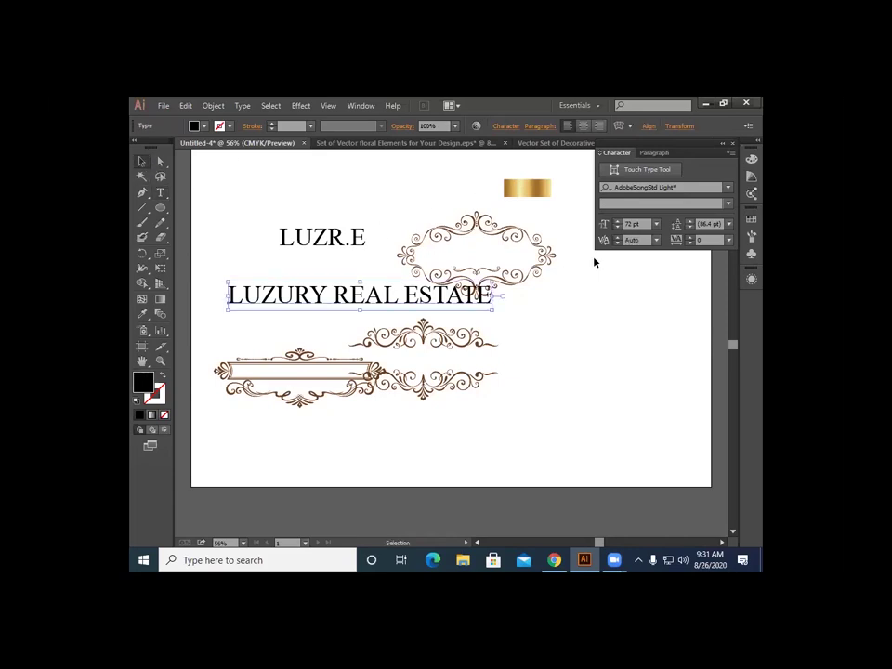
Step: Reduce the "LUZURY REAL ESTATE" line to a font size of 24 pt
left_click(656, 224)
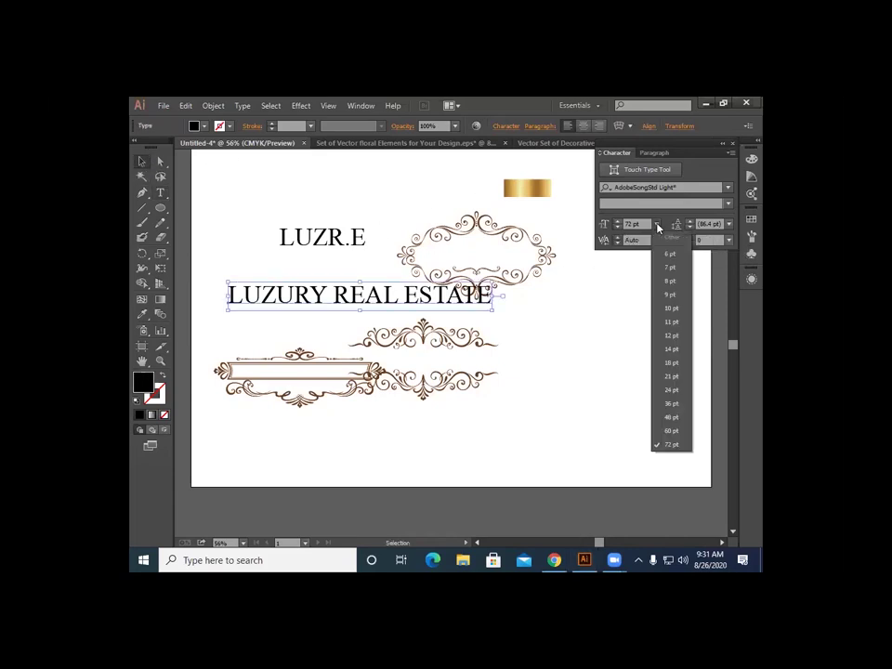
left_click(670, 376)
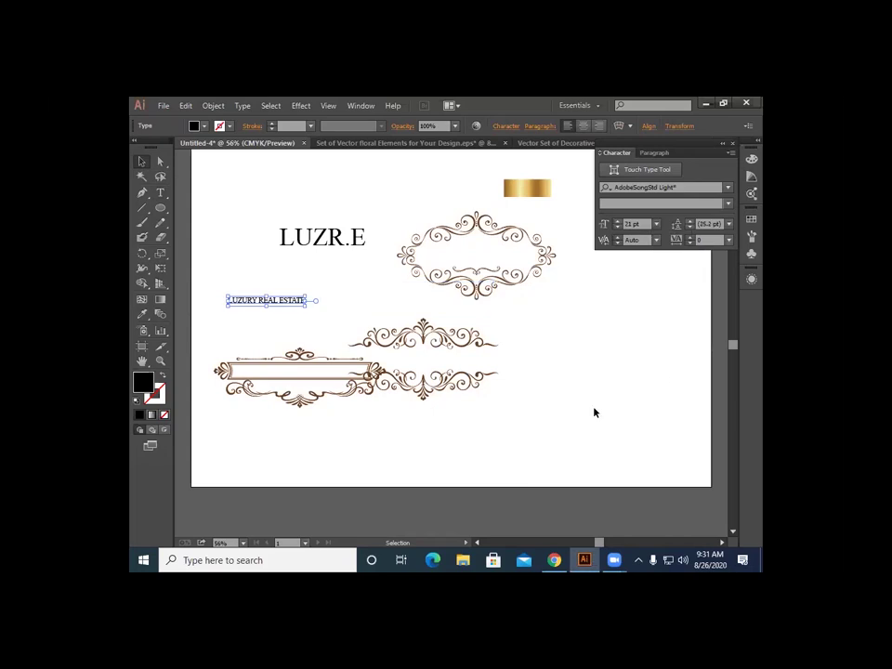
left_click(656, 224)
left_click(663, 389)
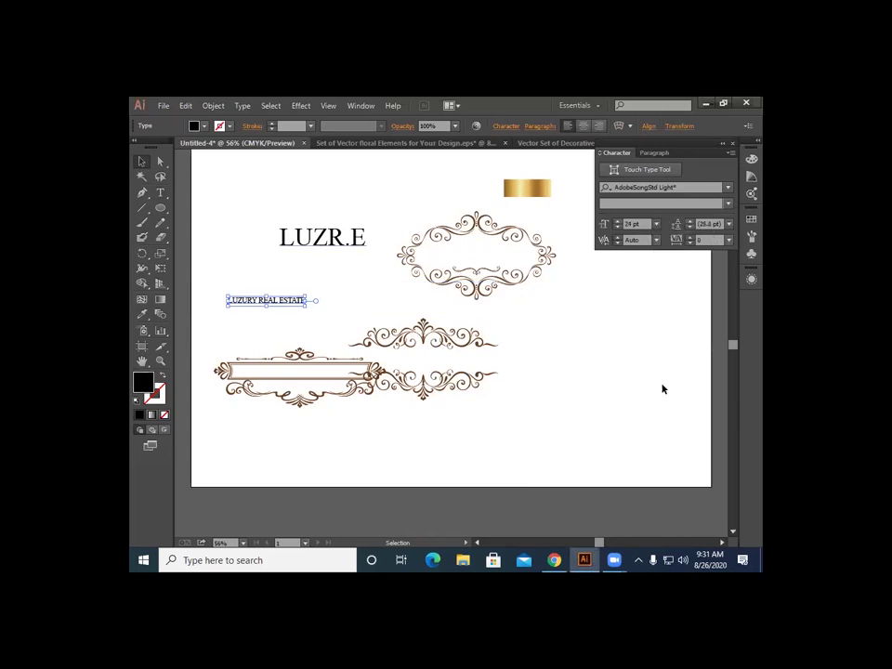
left_click(622, 434)
Step: Set the letter tracking of the "LUZURY REAL ESTATE" line to 200
left_click(267, 302)
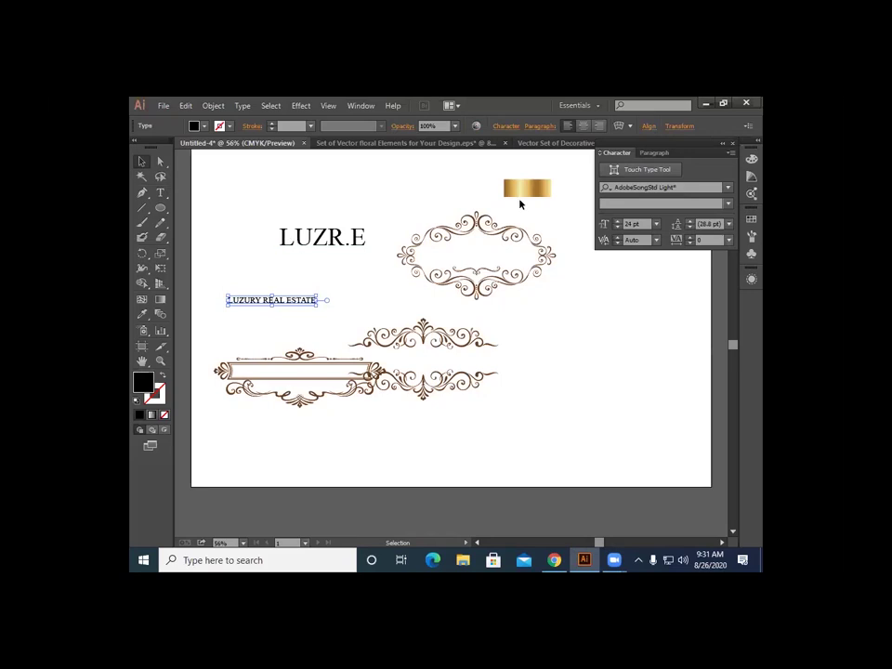
left_click(729, 240)
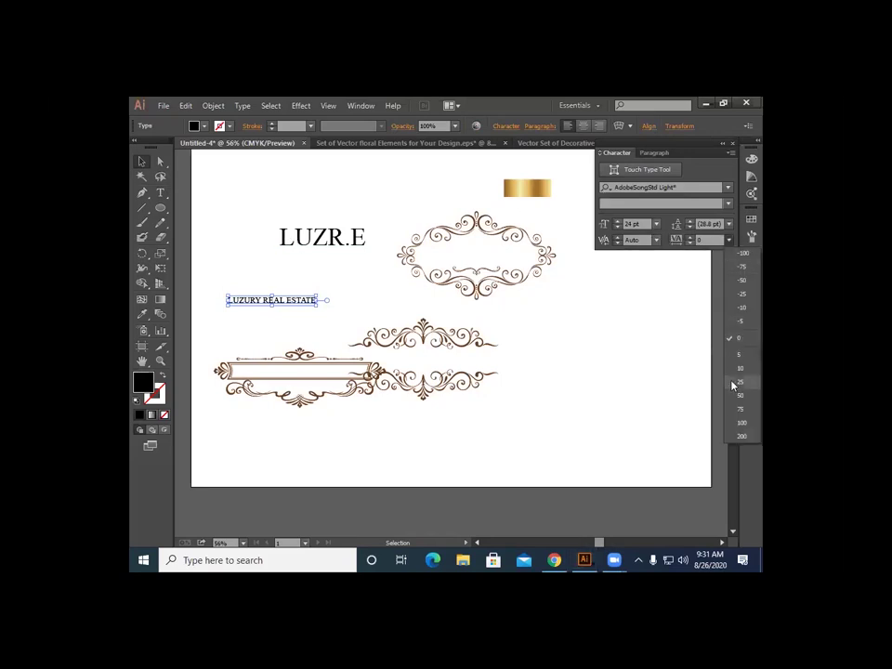
left_click(741, 445)
left_click(391, 295)
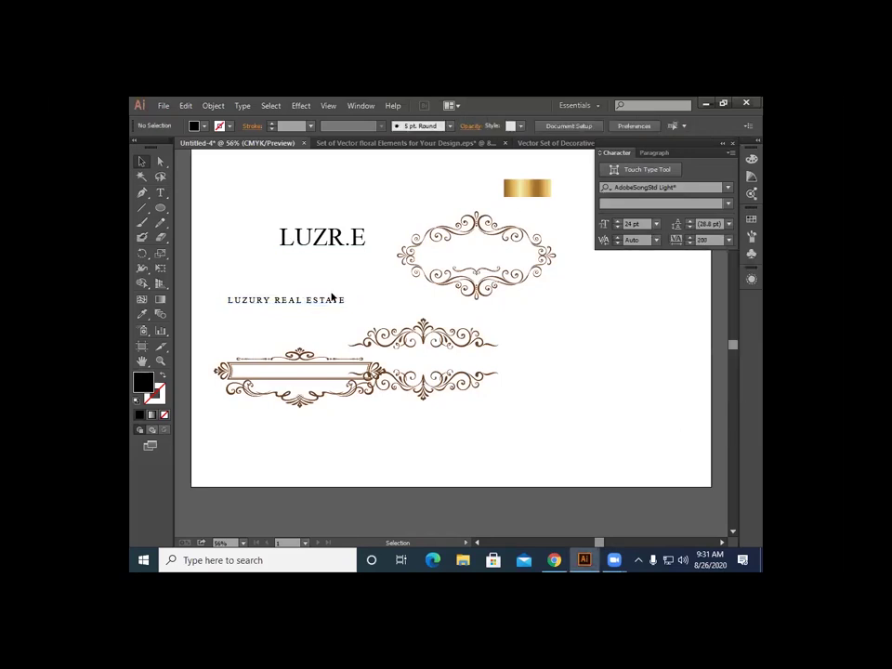
Step: Try Arial on the "LUZR.E" text, and settle on the Elsie Regular font
left_click(339, 243)
left_click(688, 186)
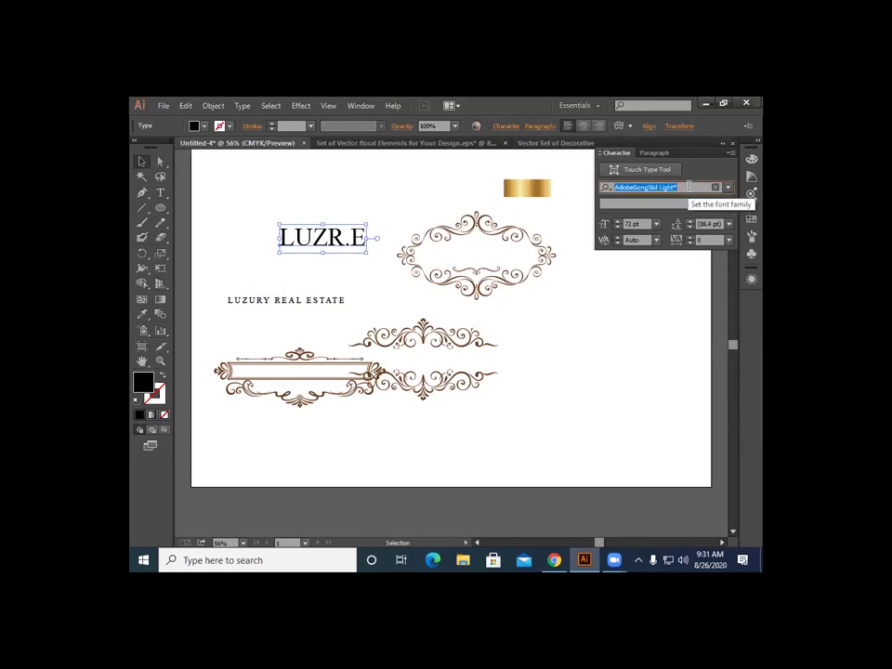
key("BackSpace")
left_click(729, 188)
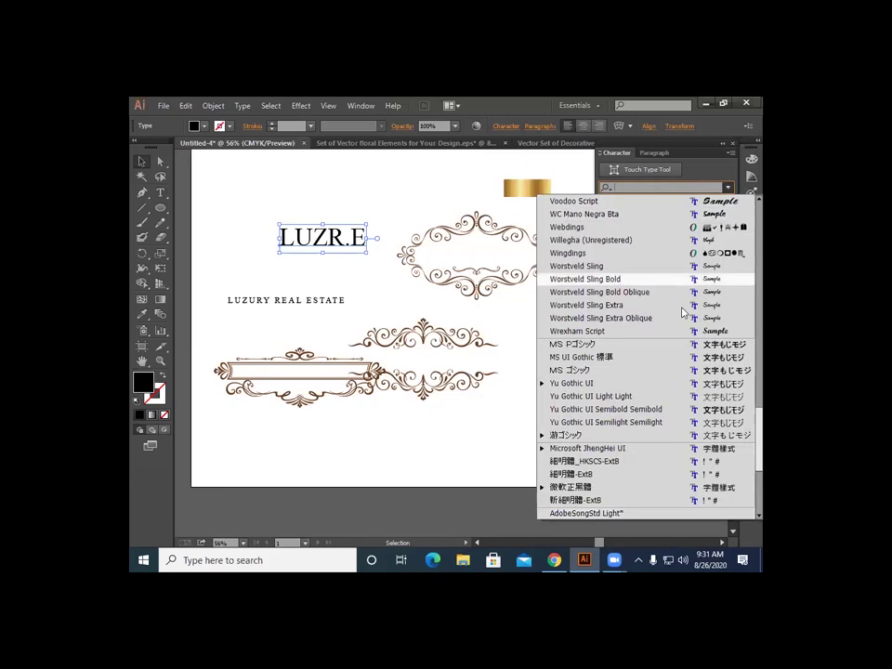
scroll(650, 307, "up", 15)
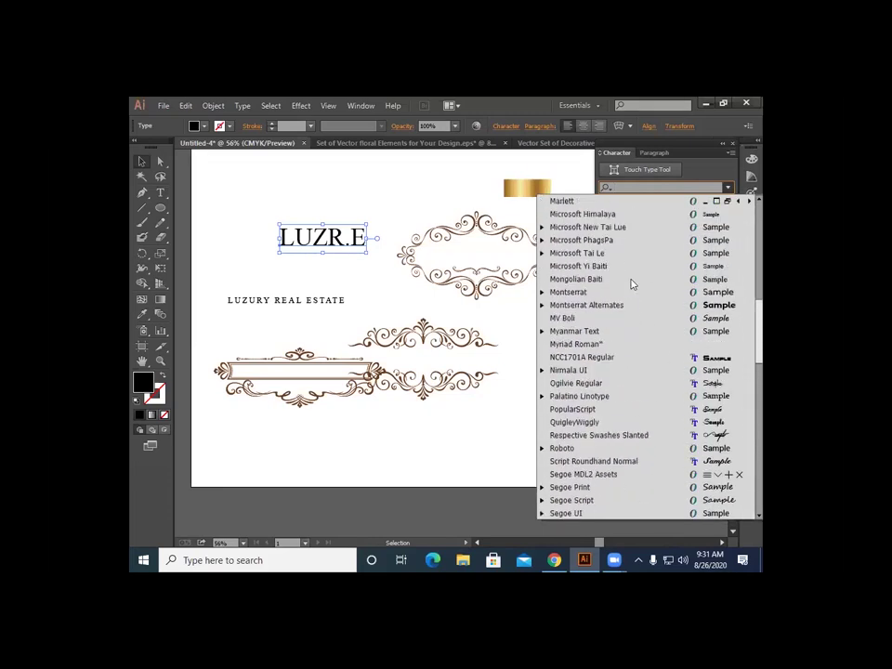
scroll(632, 297, "up", 7)
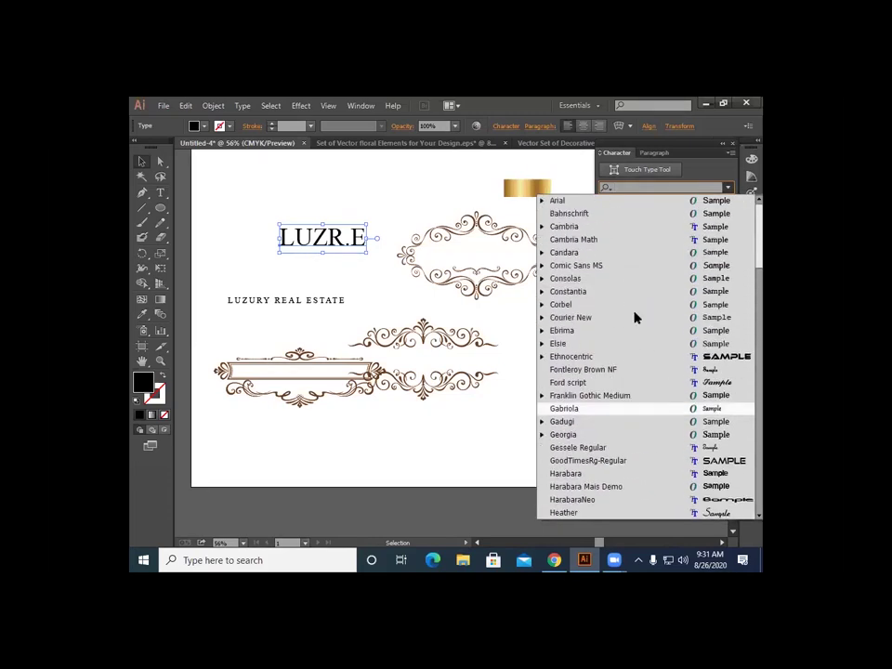
left_click(600, 202)
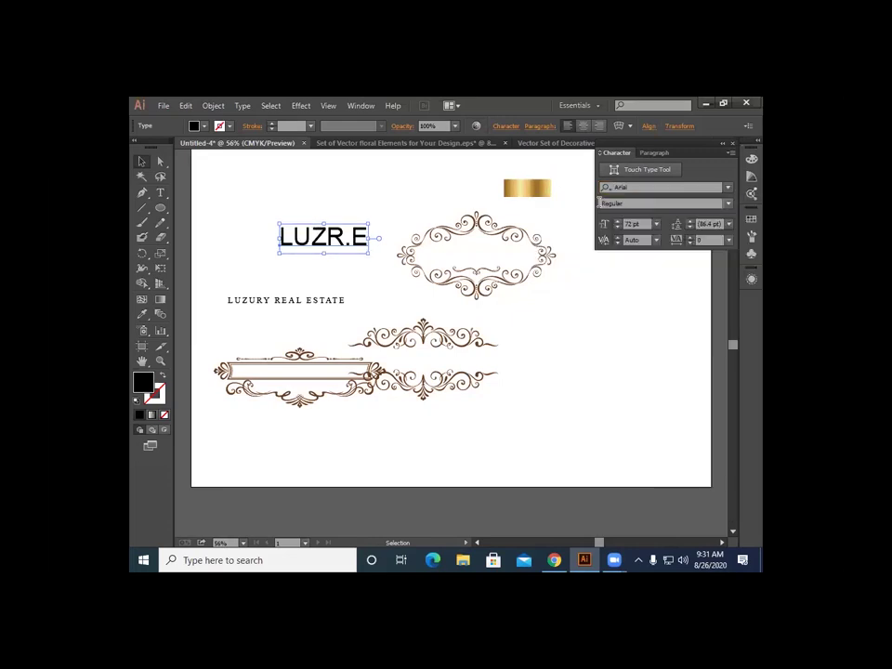
left_click(728, 190)
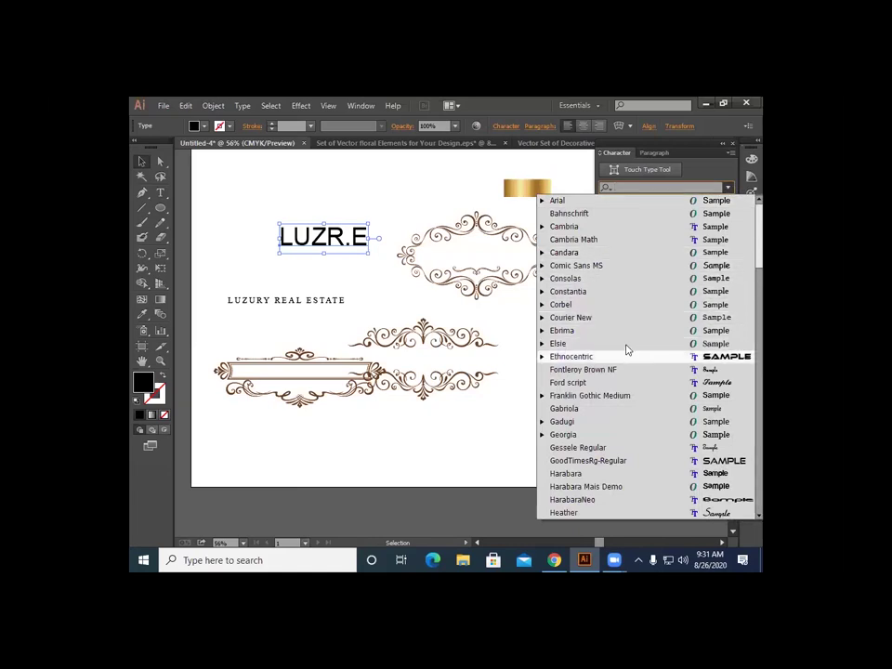
left_click(626, 347)
left_click(582, 359)
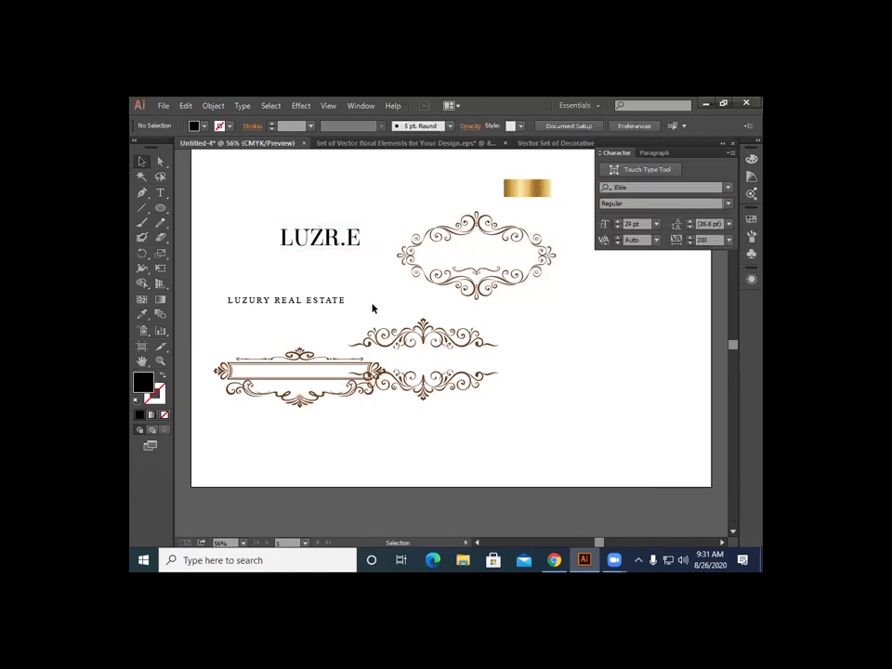
Step: Enlarge the "LUZR.E" text to 85 pt and place it directly above the "LUZURY REAL ESTATE" line
left_click_drag(332, 238, 310, 263)
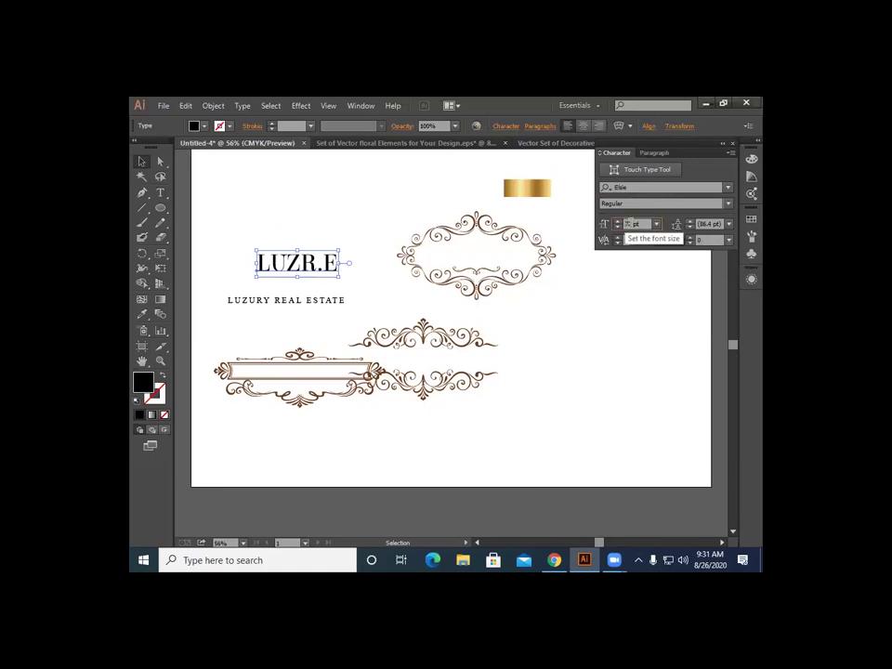
left_click(630, 224)
scroll(631, 224, "up", 6)
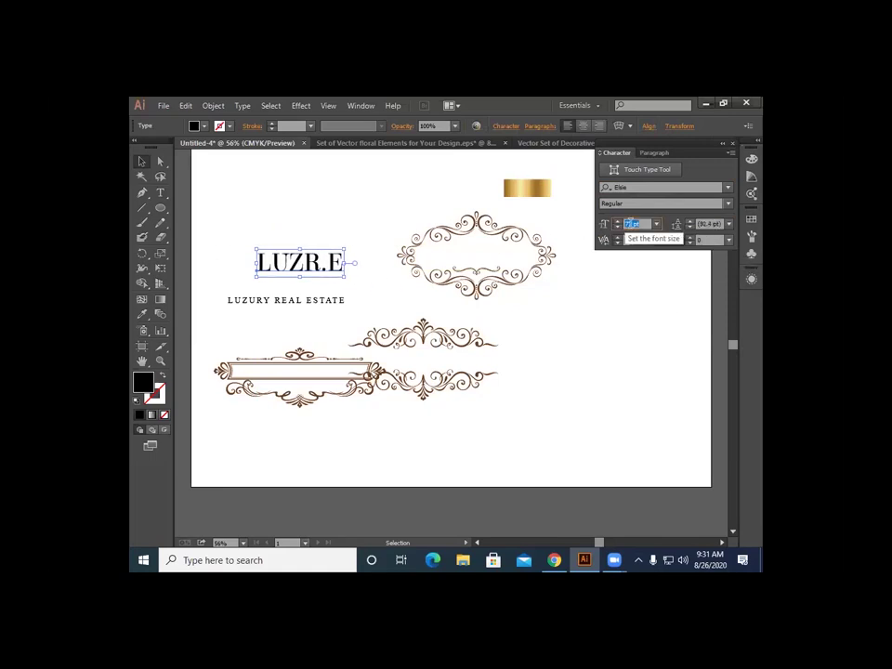
scroll(633, 225, "up", 10)
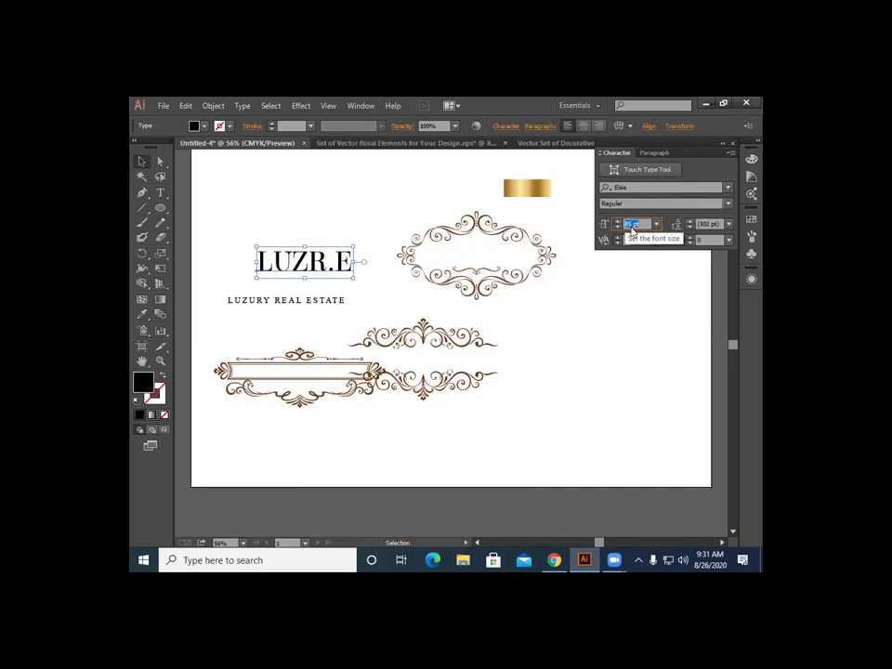
left_click(598, 344)
left_click_drag(321, 259, 306, 278)
Step: Set the letter tracking of the "LUZURY REAL ESTATE" line to 75 and align it beneath "LUZR.E"
left_click(331, 299)
left_click(729, 239)
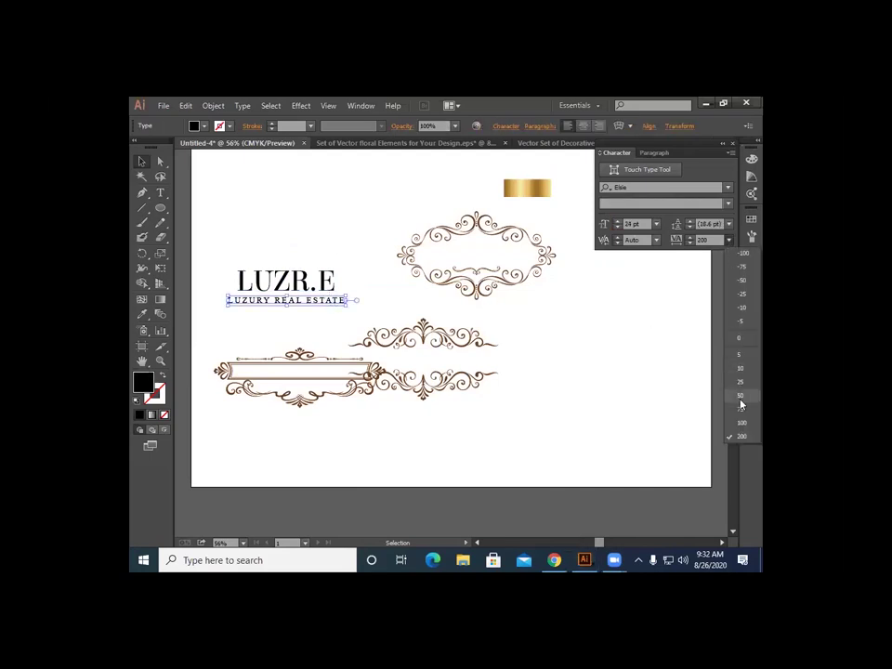
left_click(741, 408)
left_click(235, 322)
left_click_drag(278, 302, 295, 306)
left_click(308, 336)
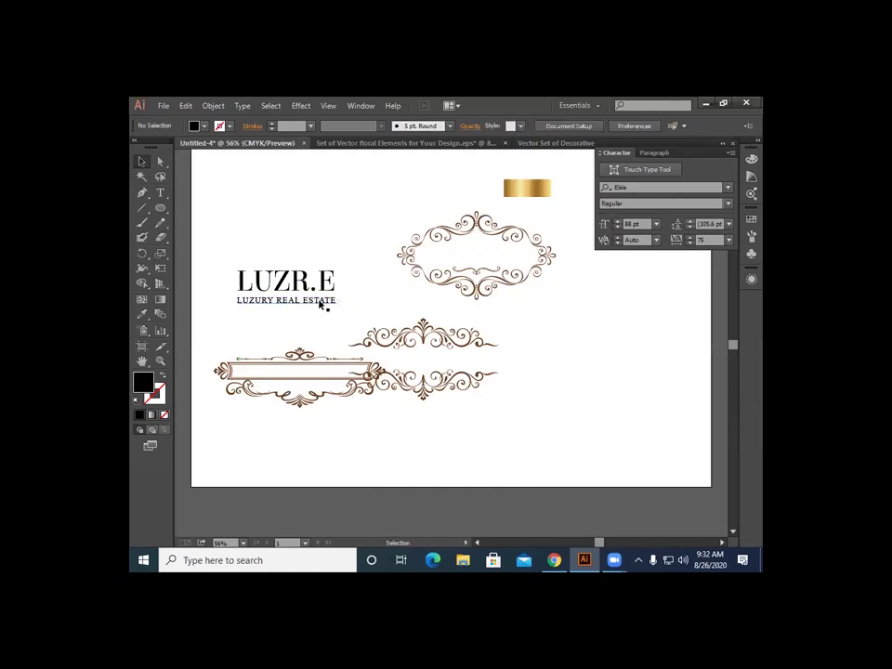
left_click(319, 299)
left_click(550, 383)
left_click_drag(231, 249, 350, 323)
left_click_drag(237, 251, 321, 325)
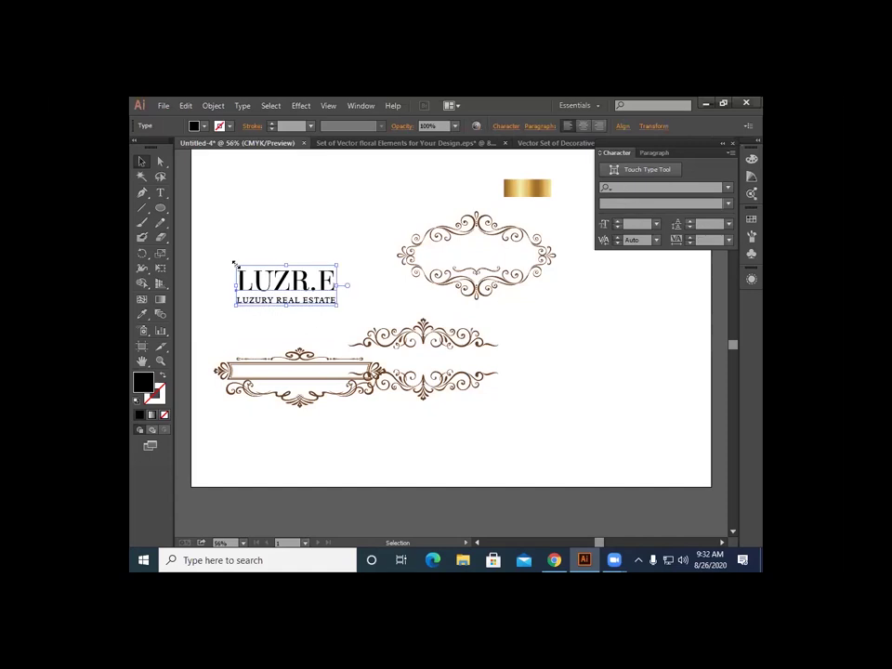
left_click_drag(235, 264, 236, 273)
key("ctrl+2")
key("ctrl+a")
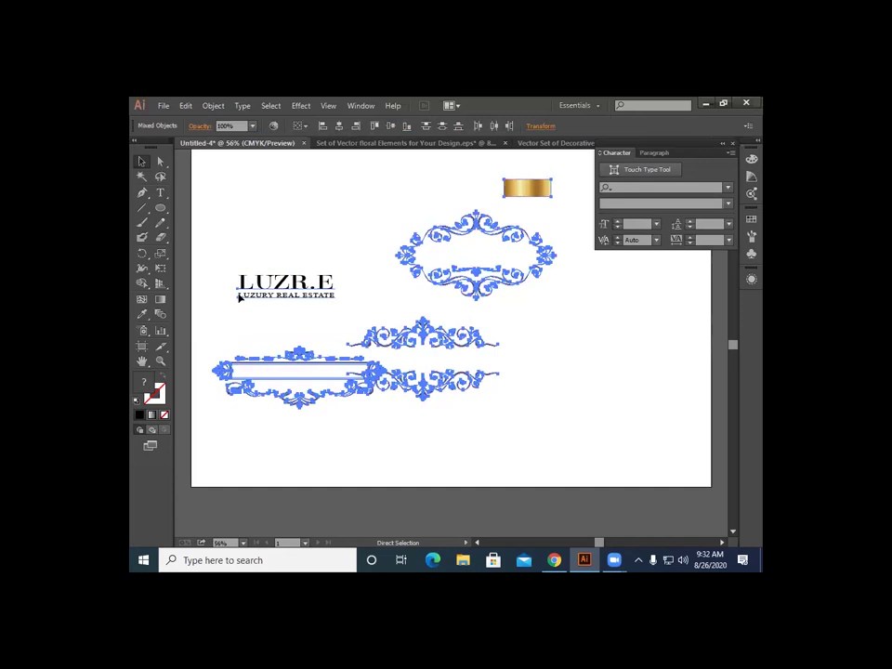
key("ctrl+z")
key("ctrl+z")
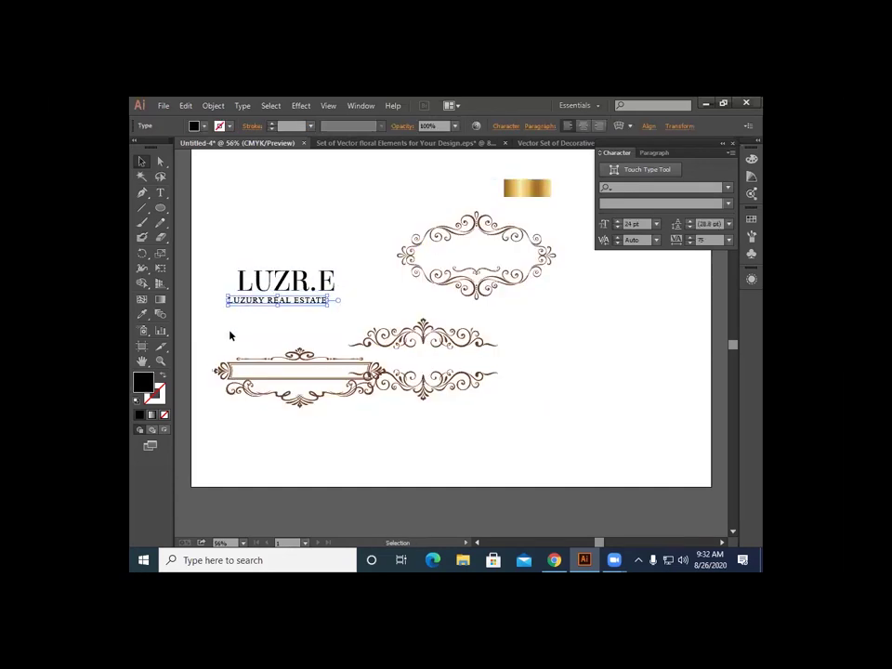
Step: Move the "LUZURY REAL ESTATE" line so it sits centred directly under "LUZR.E"
left_click(230, 336)
left_click_drag(295, 303, 303, 306)
left_click(294, 334)
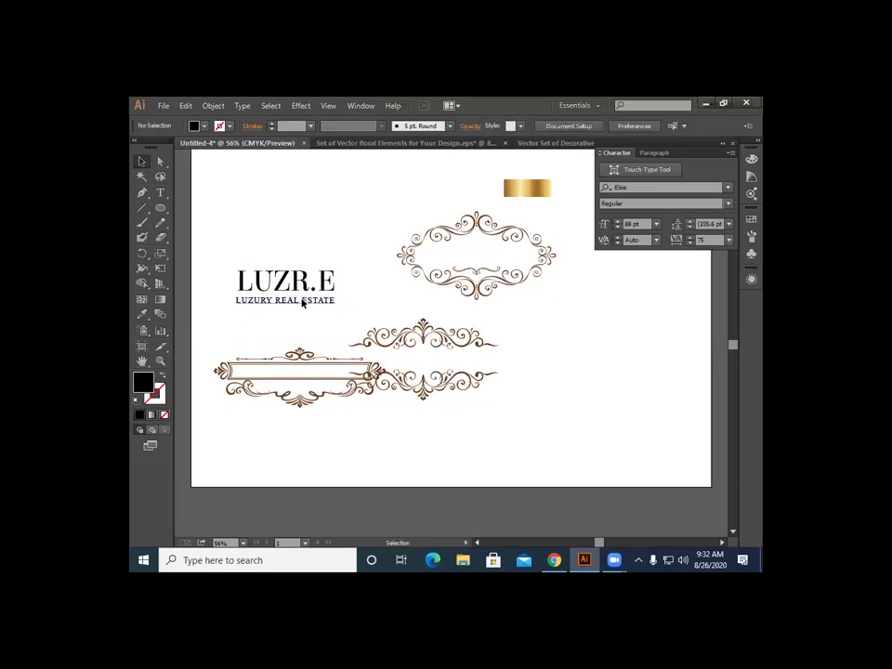
left_click(302, 301)
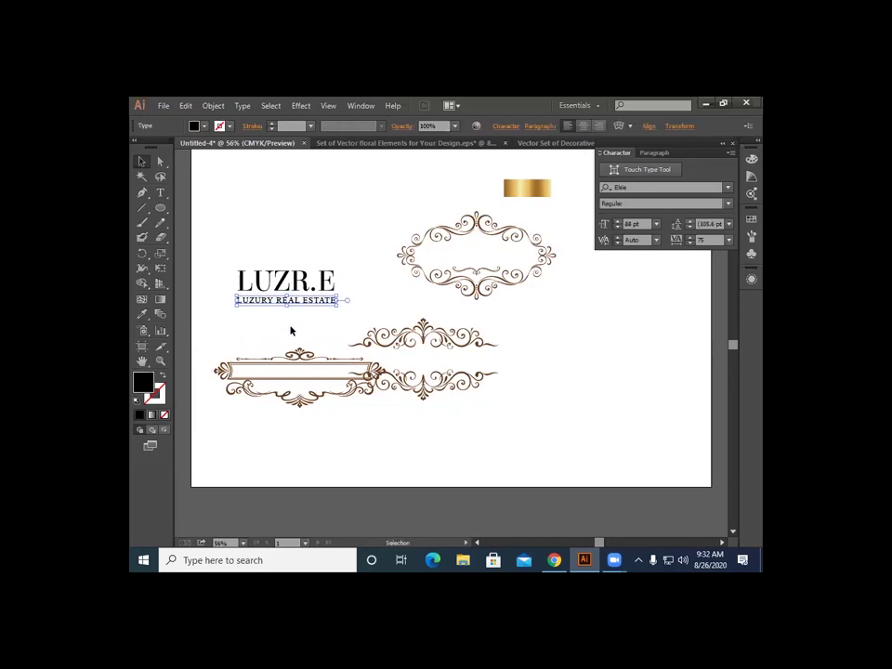
left_click(291, 332)
Step: Select both text lines and scale them down together proportionally
left_click_drag(219, 236, 320, 316)
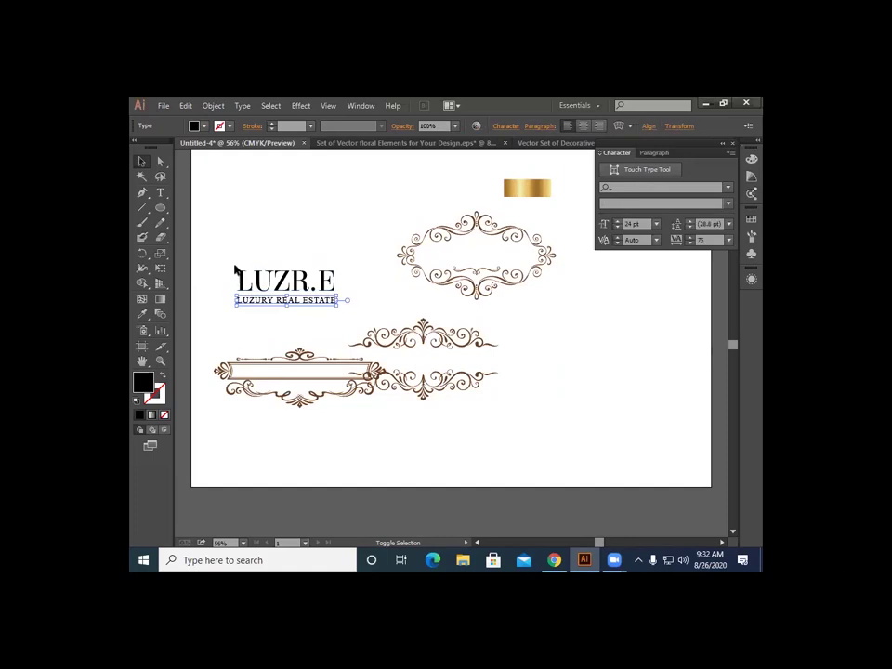
left_click_drag(213, 244, 245, 272)
left_click(235, 236)
Step: Enlarge the oval ornament frame slightly, proportionally about its centre
left_click(482, 289)
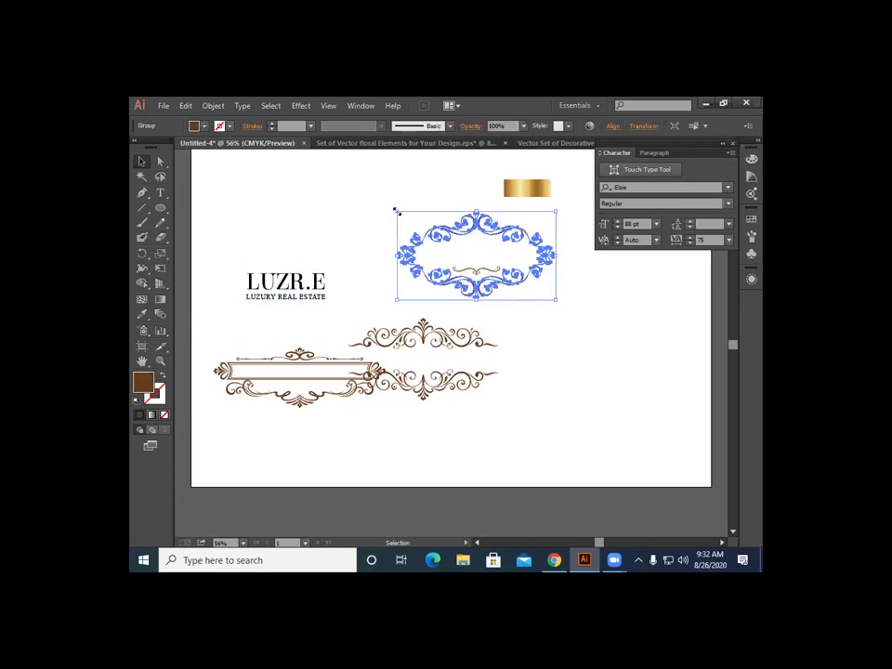
left_click_drag(395, 211, 383, 204)
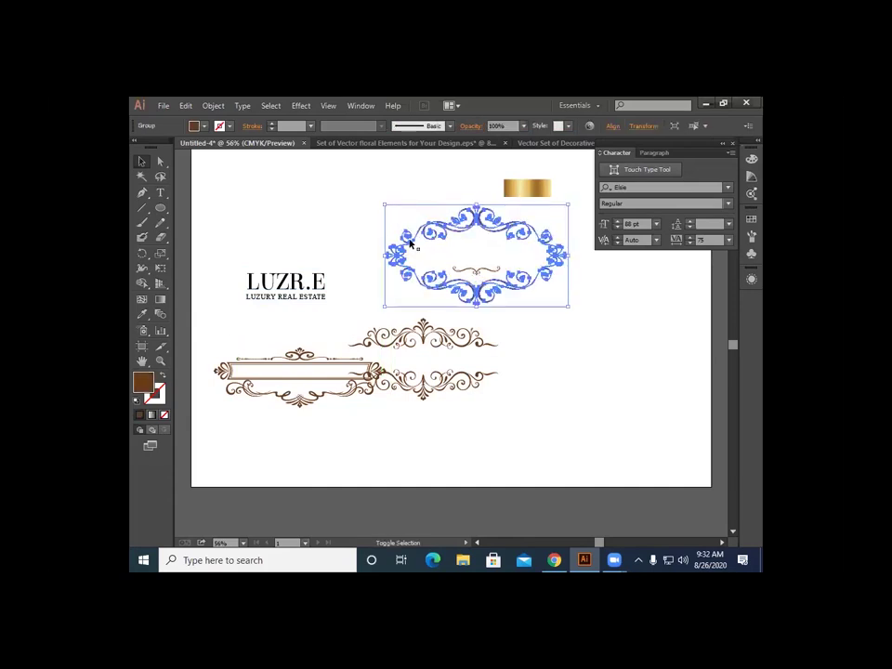
left_click(555, 342)
Step: Move the pair of horizontal scroll ornaments down and to the right, clear of the rectangular banner frame
scroll(555, 342, "up", 2)
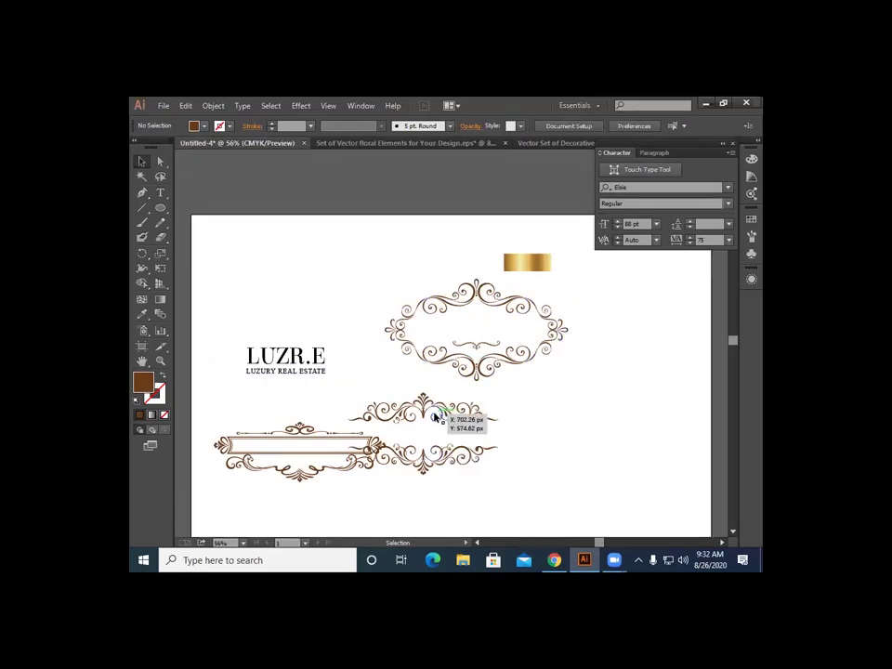
left_click(433, 415)
left_click(557, 432)
left_click_drag(472, 422, 567, 476)
left_click(597, 428)
Step: Apply the gold gradient from the sample swatch to the oval frame and its inner flourish with the Eyedropper
scroll(597, 428, "up", 1)
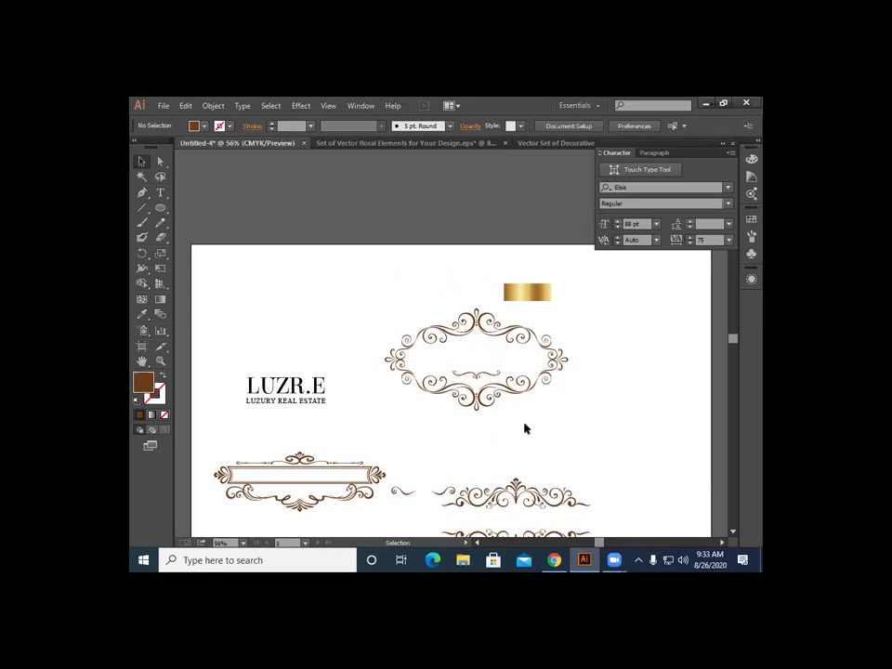
left_click_drag(390, 299, 491, 404)
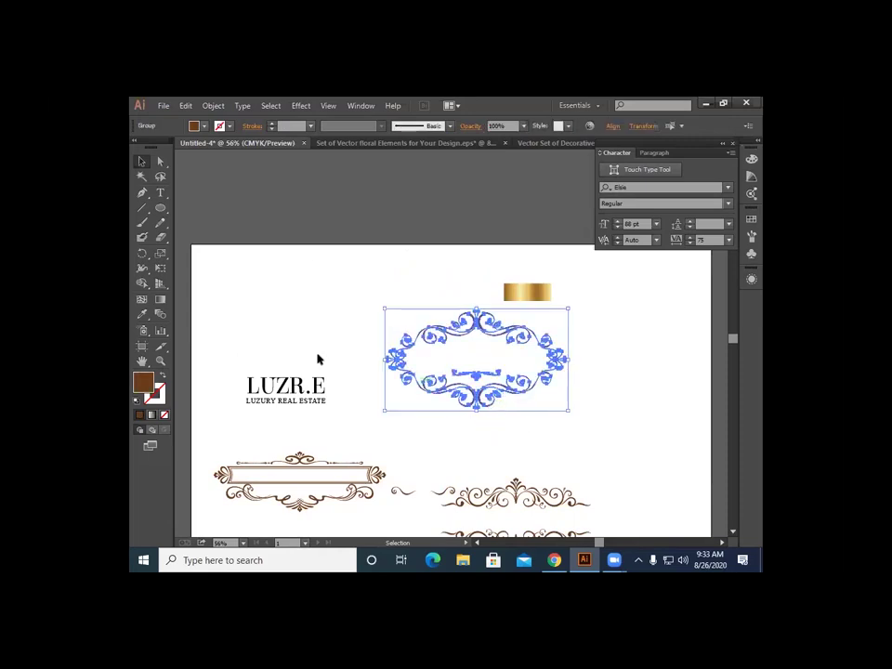
left_click(142, 314)
left_click(527, 293)
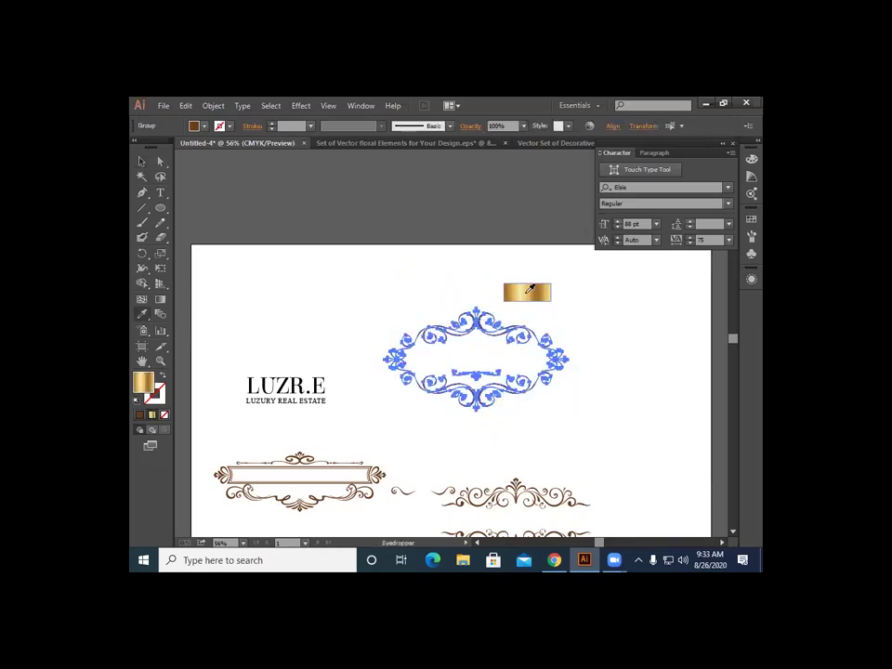
left_click(142, 161)
left_click(246, 226)
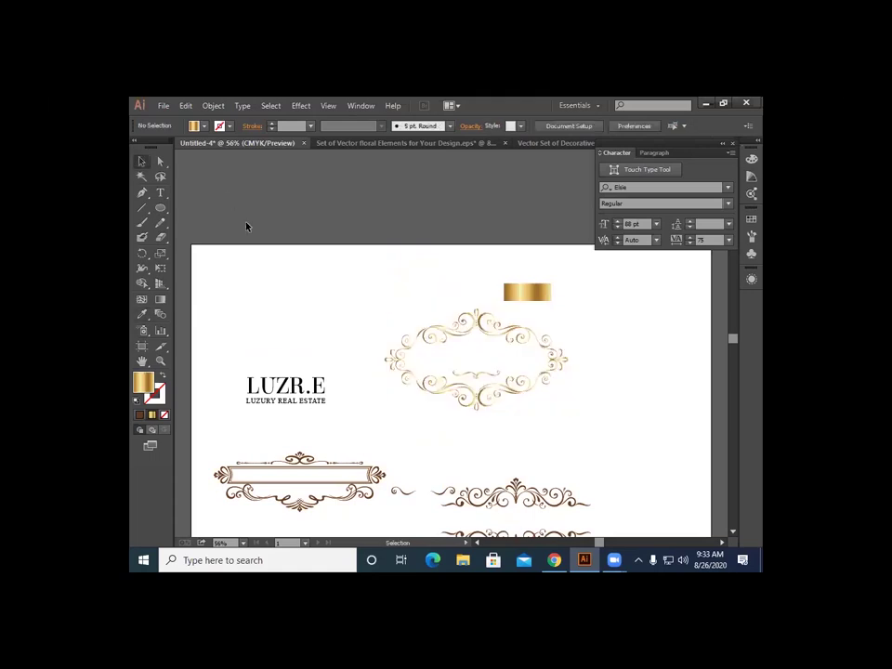
Step: Convert both text lines to outlines and ungroup the resulting letter shapes
left_click_drag(235, 362, 342, 423)
right_click(306, 344)
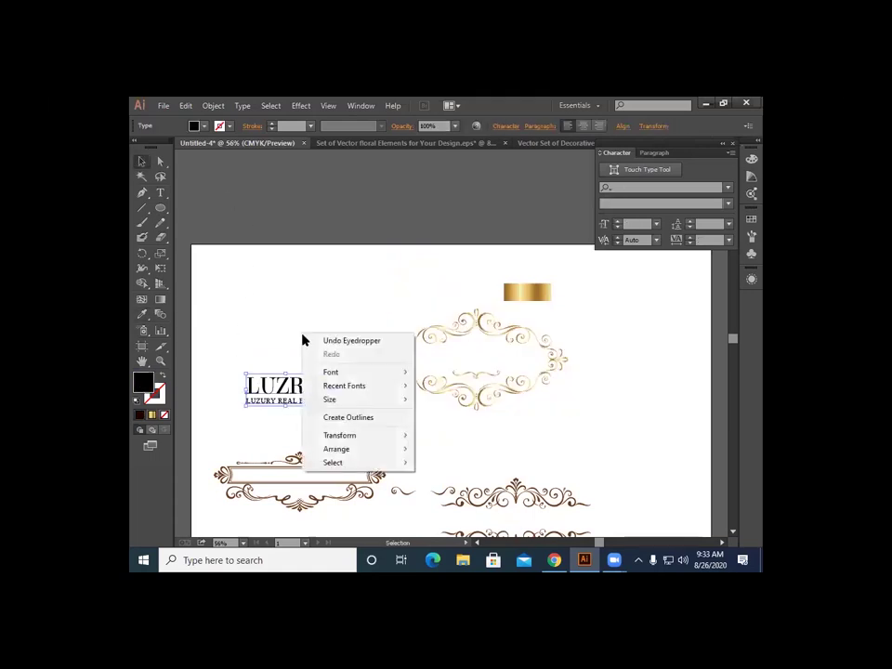
left_click(340, 418)
left_click(288, 316)
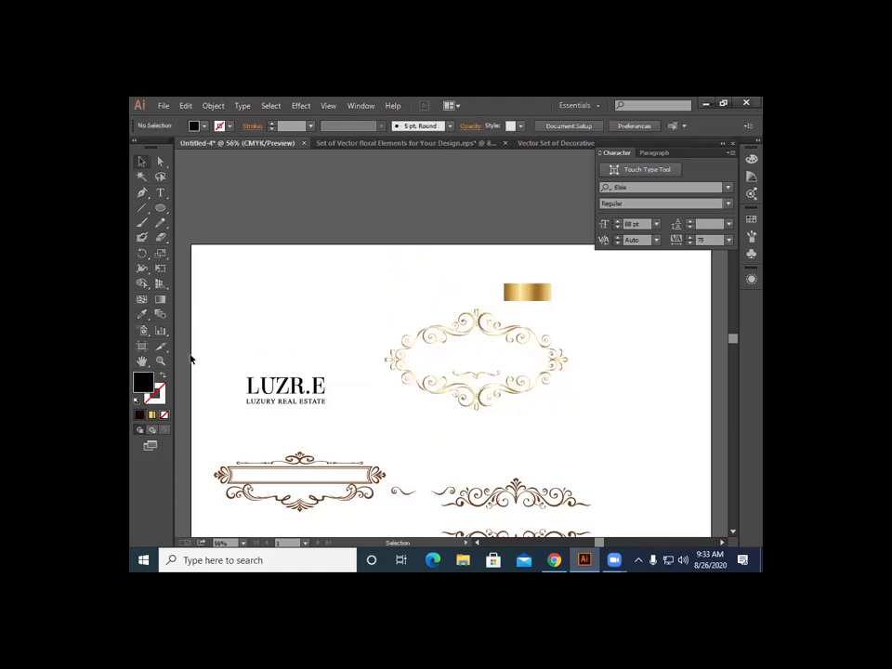
left_click_drag(231, 349, 342, 414)
right_click(306, 351)
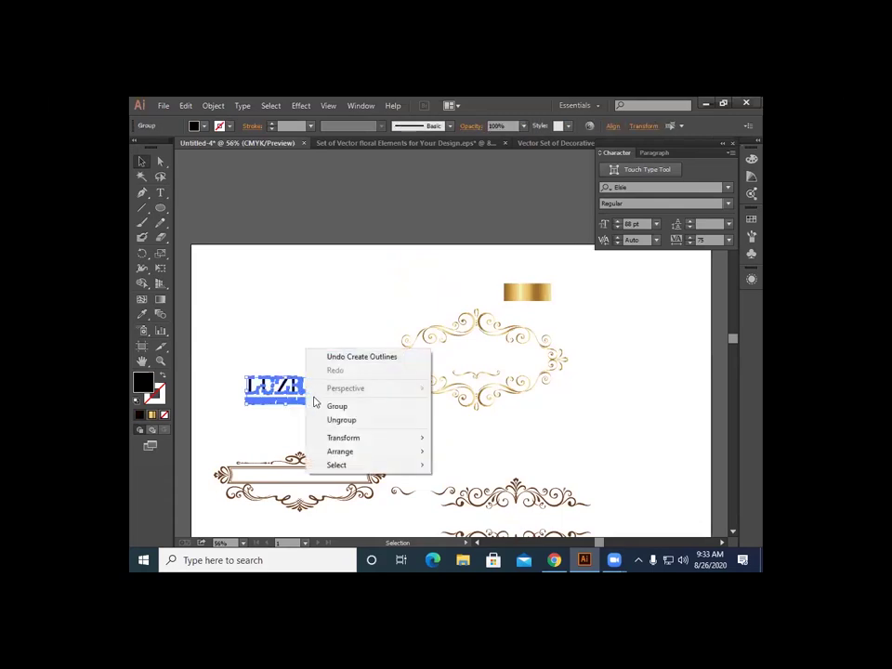
left_click(337, 420)
left_click(247, 341)
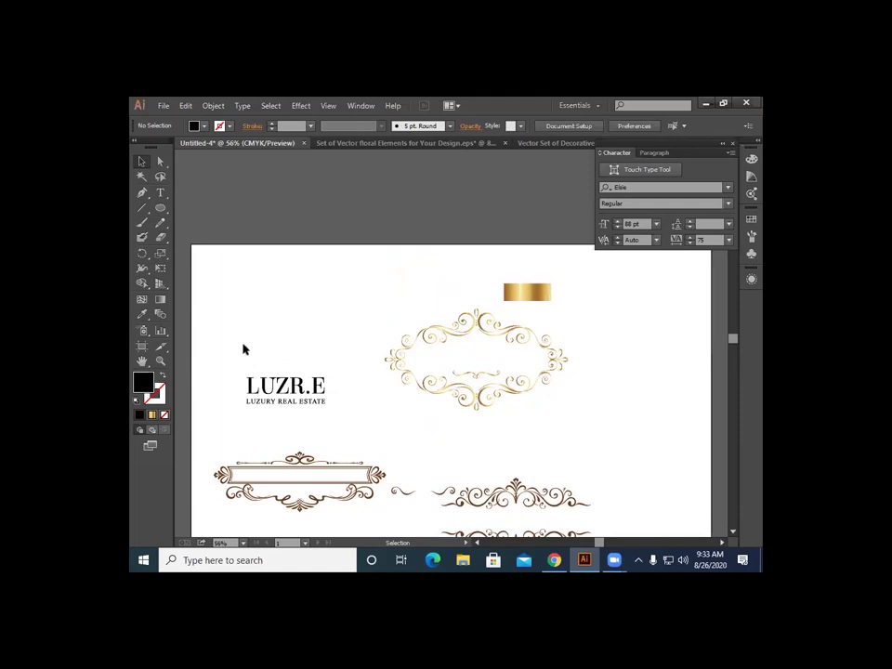
Step: Apply the gold gradient from the sample swatch to all the outlined letters with the Eyedropper
scroll(237, 337, "down", 1)
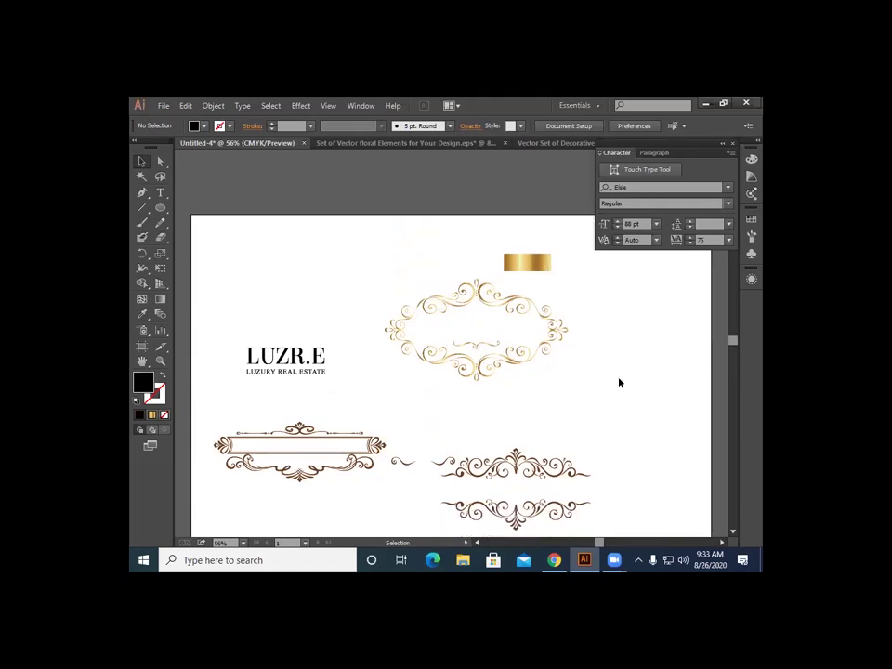
left_click(284, 356)
left_click(259, 326)
left_click_drag(236, 322, 343, 386)
left_click(141, 314)
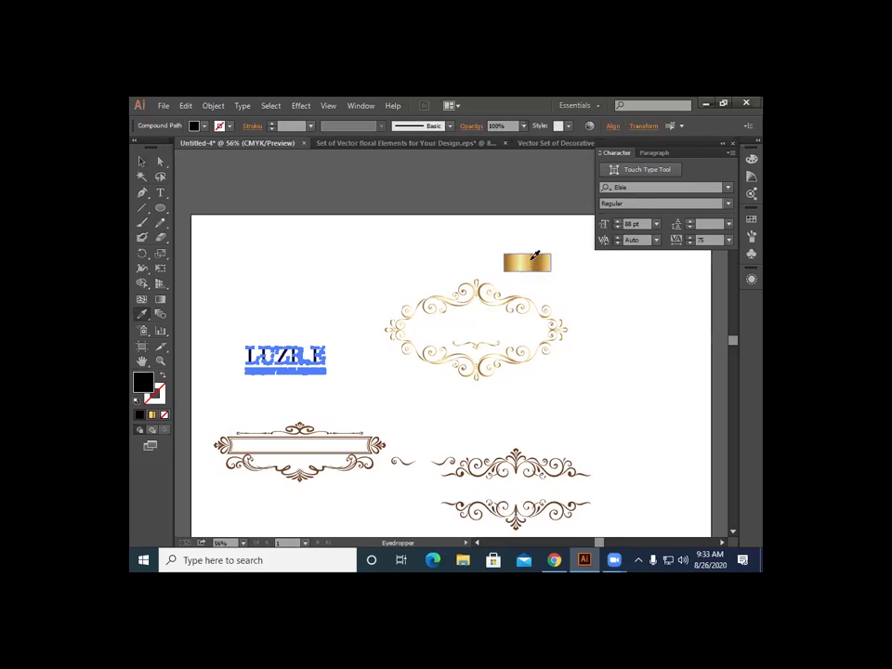
left_click(527, 263)
left_click(141, 161)
left_click(303, 261)
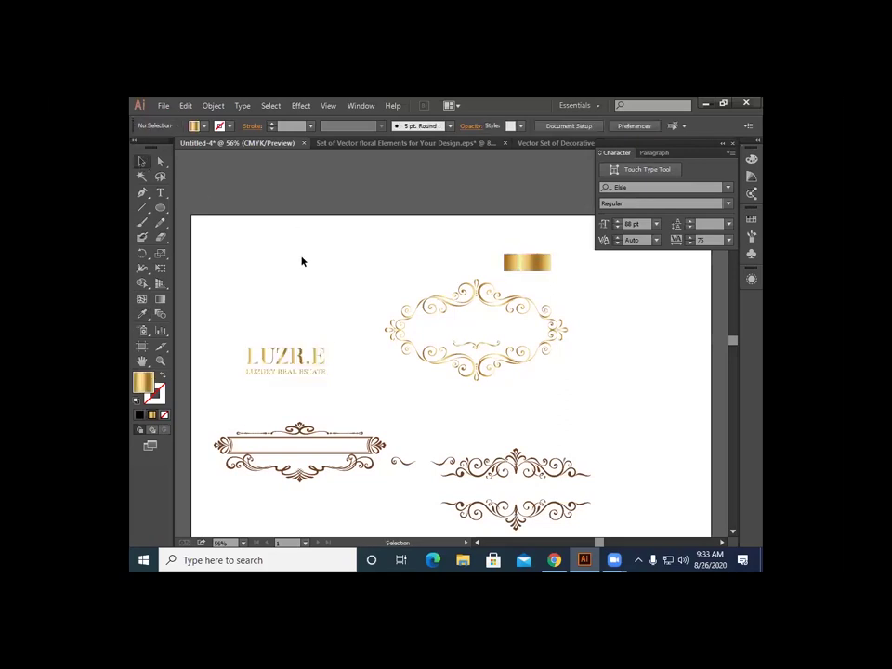
Step: Group all the gold letters of "LUZR.E" and "LUZURY REAL ESTATE" into one object
left_click_drag(230, 331, 348, 379)
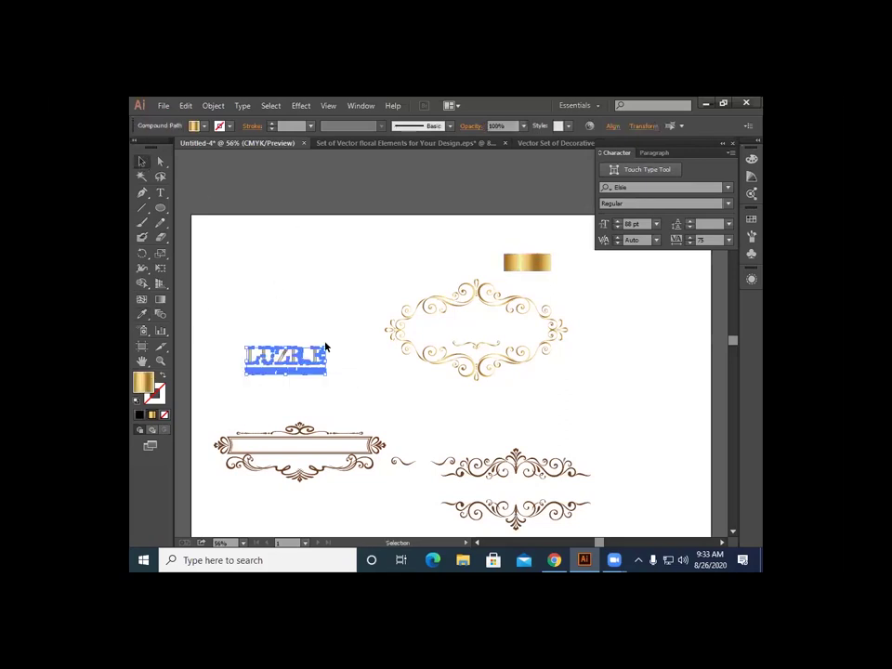
left_click(213, 105)
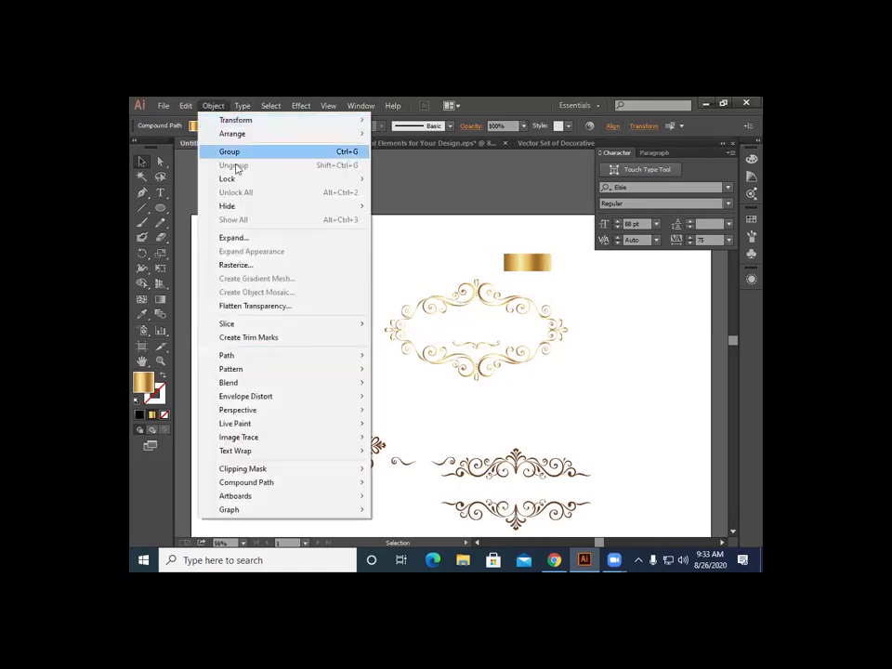
left_click(350, 267)
Step: Move the small flourish out of the oval frame and place the gold text group inside the frame
left_click_drag(457, 370, 345, 263)
left_click_drag(301, 370, 488, 344)
left_click(613, 413)
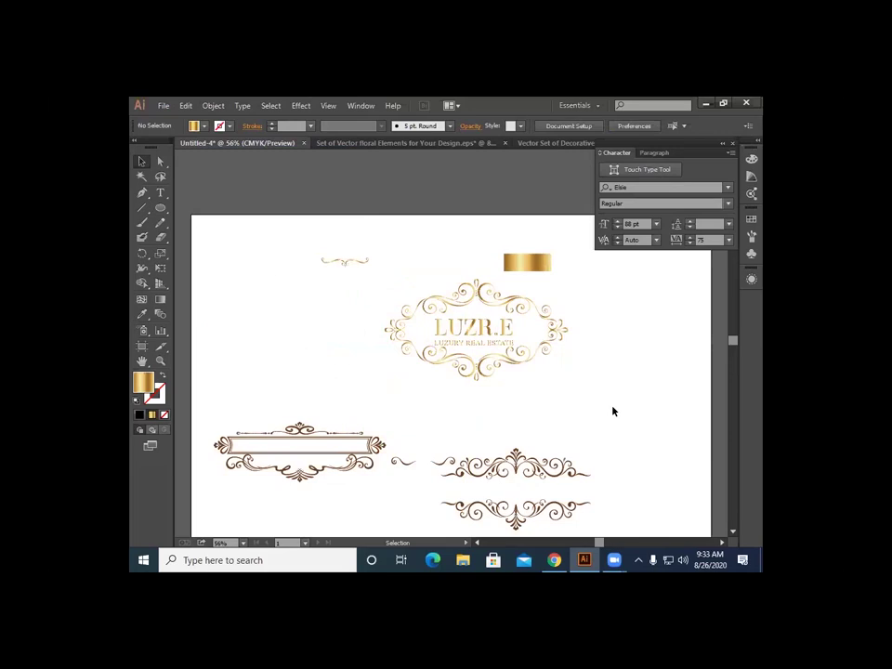
Step: Scale the gold text group down slightly and position it in the middle of the oval frame
left_click(476, 348)
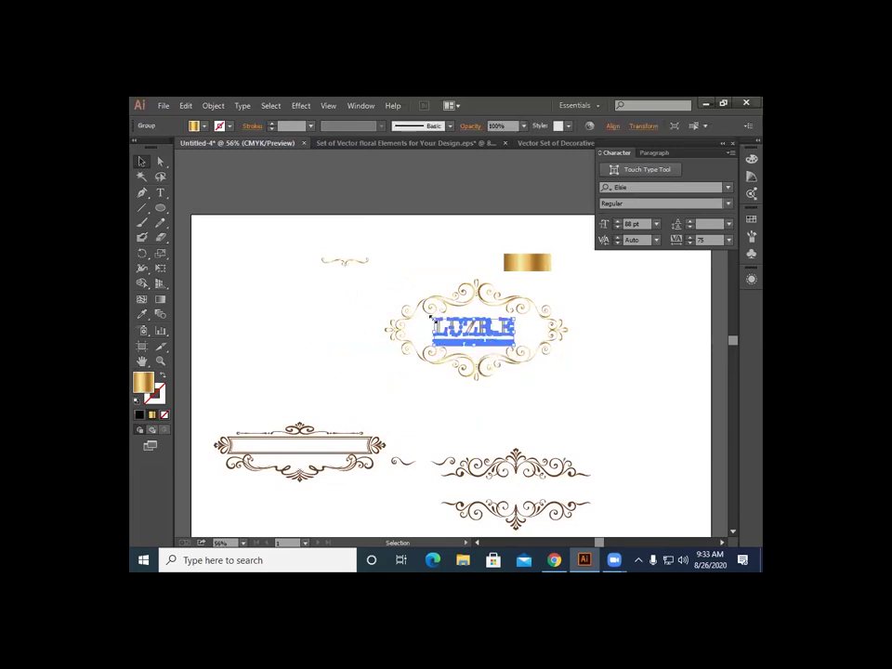
left_click_drag(430, 317, 432, 317)
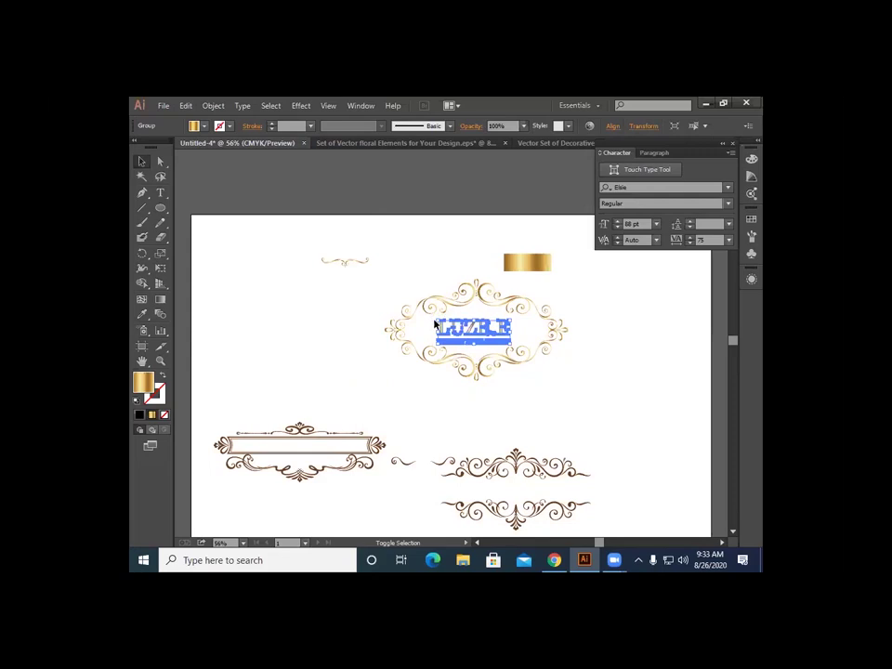
left_click(685, 385)
left_click(487, 344)
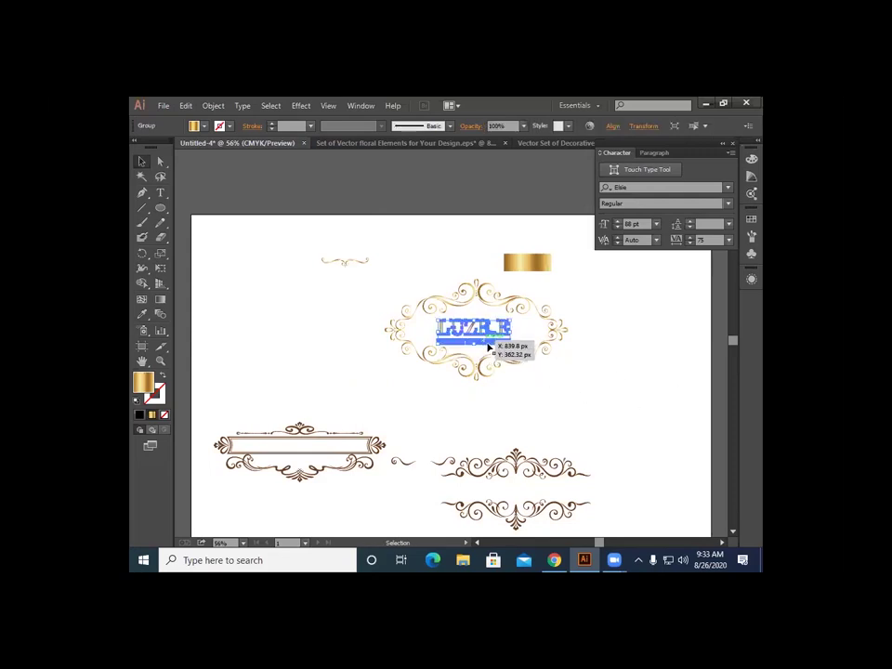
left_click_drag(505, 358, 440, 322)
left_click(593, 398)
left_click(474, 337)
left_click(634, 417)
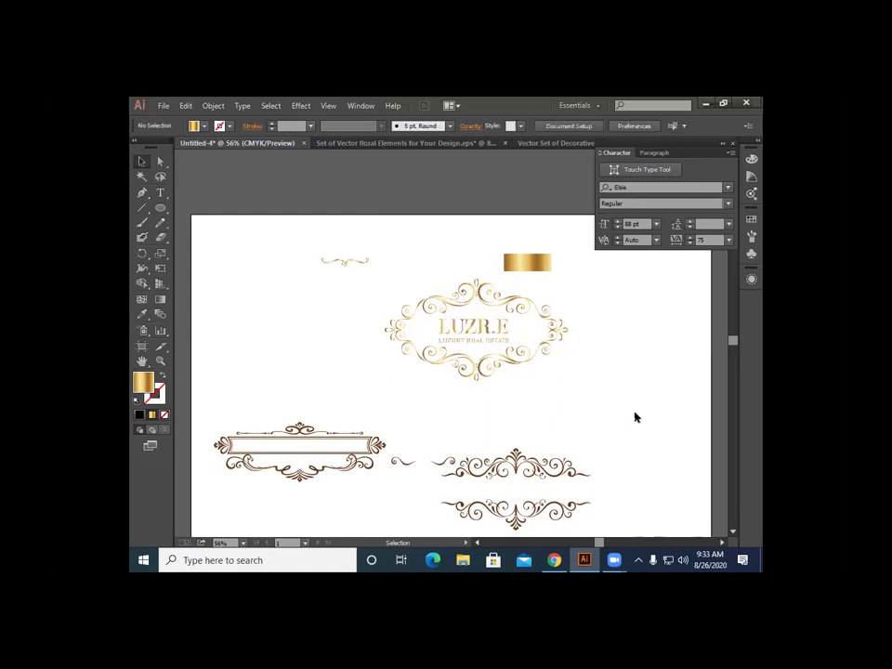
Step: Select the oval frame together with the gold text and group them as one logo
left_click(498, 343)
left_click(589, 392)
left_click(488, 371)
left_click(477, 364)
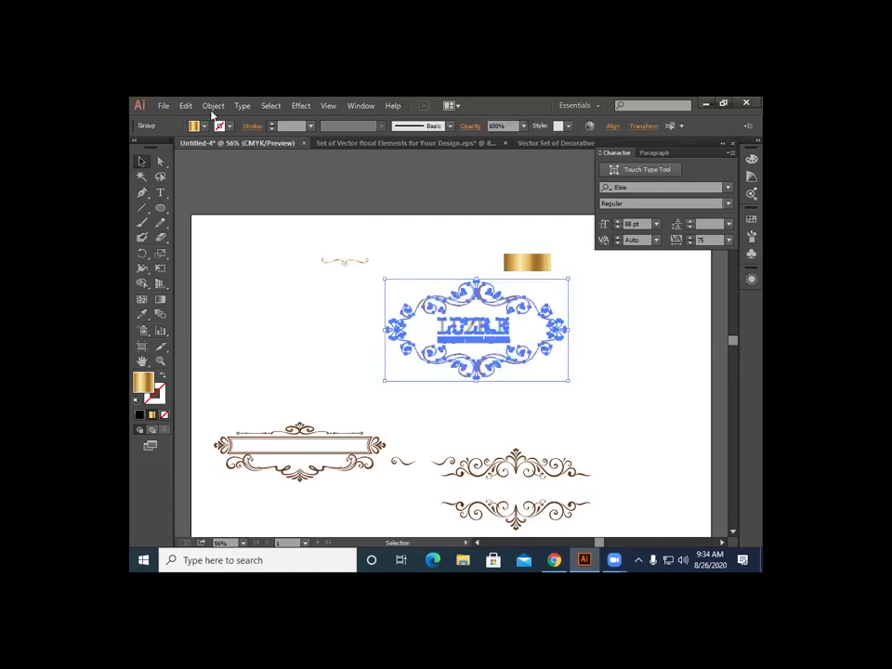
left_click(213, 106)
left_click(267, 151)
left_click(293, 243)
Step: Move the rectangular banner frame below the artboard and the small gold flourish just beneath the paired scroll ornaments
scroll(497, 369, "down", 3)
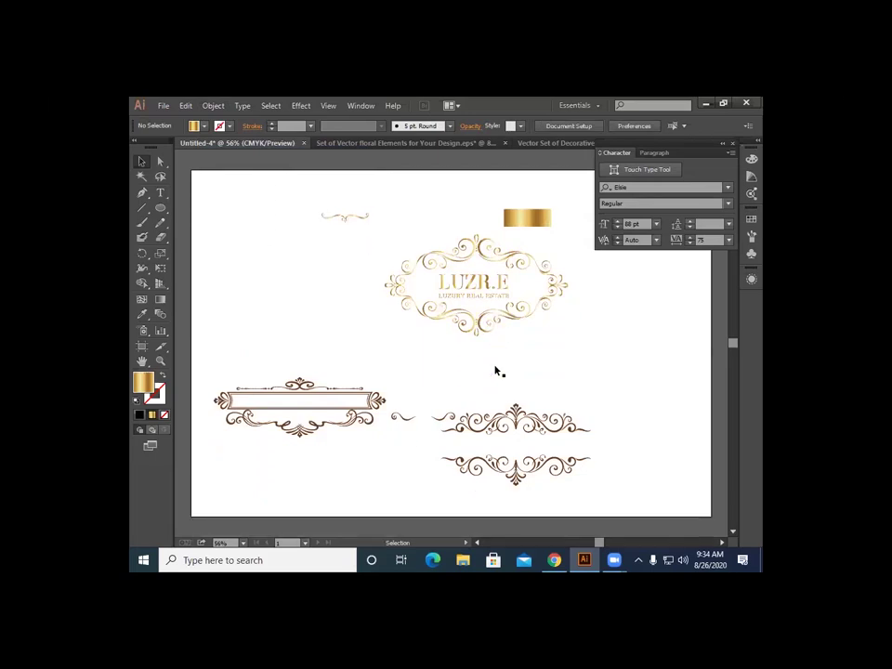
scroll(497, 369, "up", 3)
left_click_drag(279, 221, 350, 498)
scroll(346, 371, "down", 3)
left_click_drag(342, 305, 455, 491)
left_click(524, 329)
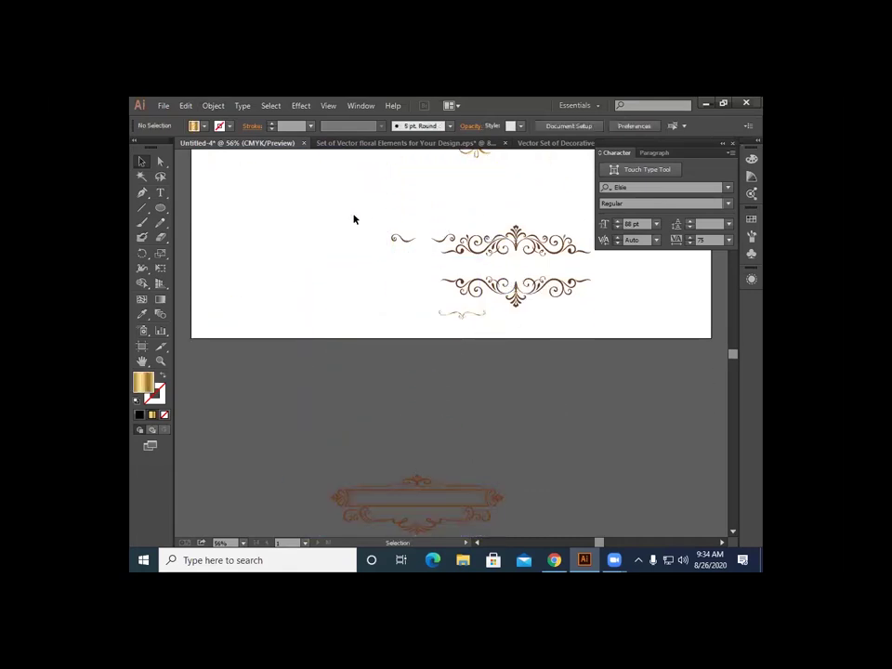
Step: Move the scroll ornaments and small flourish below the artboard, and the gold gradient swatch above it
left_click_drag(353, 219, 532, 313)
left_click_drag(525, 243, 472, 405)
scroll(474, 374, "up", 5)
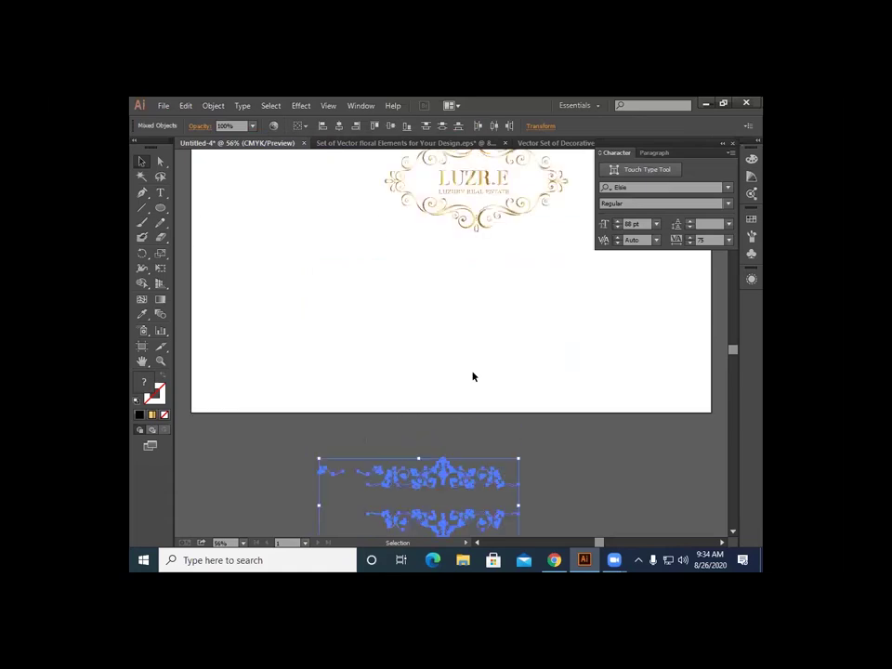
left_click_drag(514, 243, 242, 171)
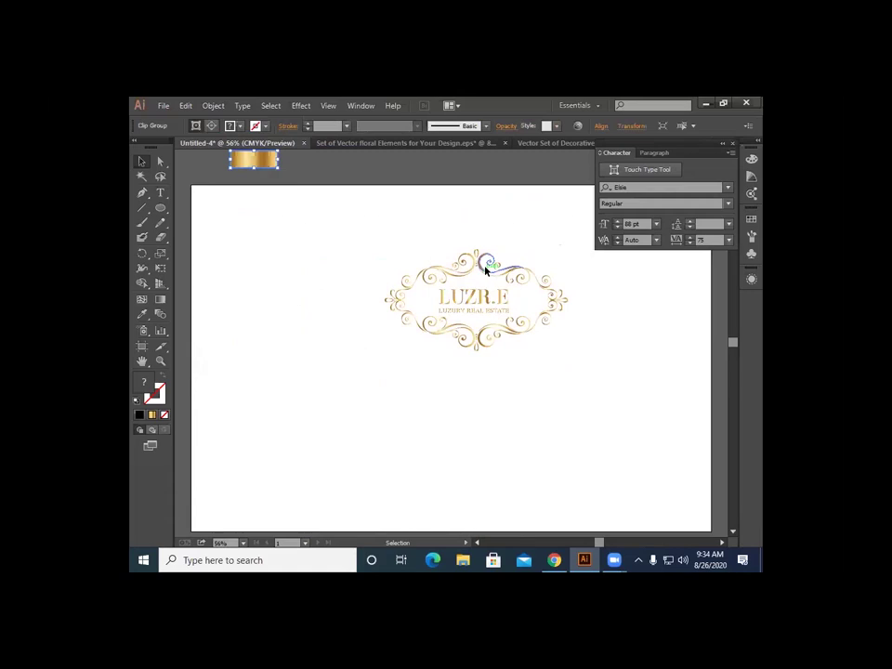
Step: Move the grouped gold logo off the artboard, below its lower-right part
left_click(484, 256)
scroll(478, 223, "down", 3)
left_click_drag(484, 191, 613, 473)
scroll(469, 307, "up", 2)
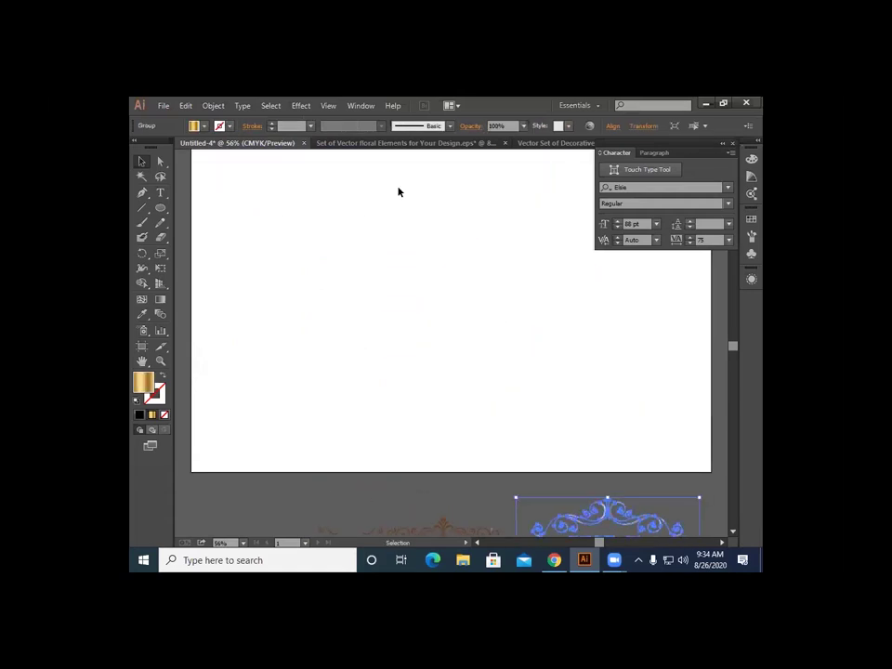
Step: Draw a rectangle covering the whole artboard
key("ctrl+minus")
scroll(400, 193, "up", 1)
key("p")
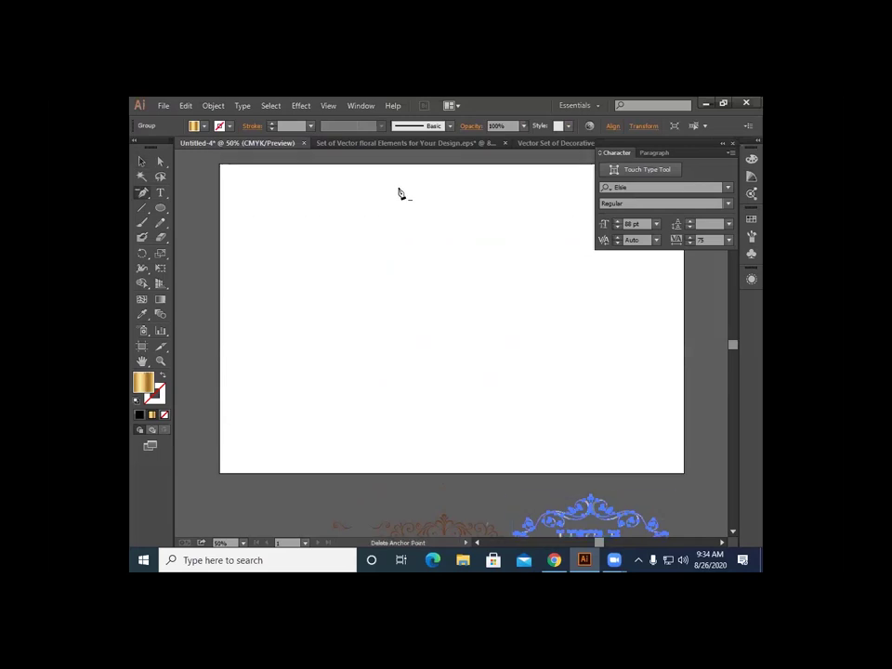
key("ctrl+minus")
left_click(139, 162)
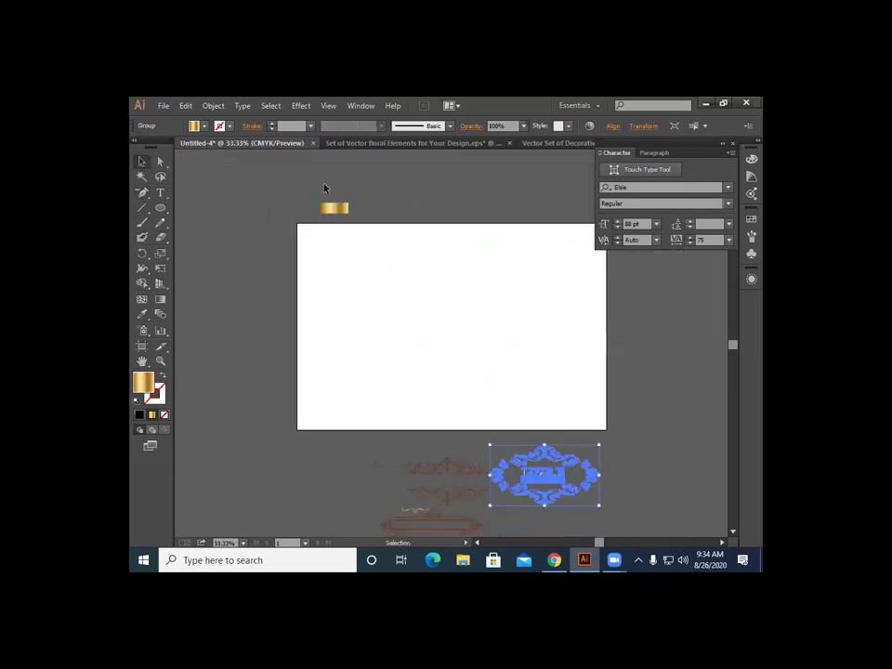
left_click(165, 212)
left_click(221, 207)
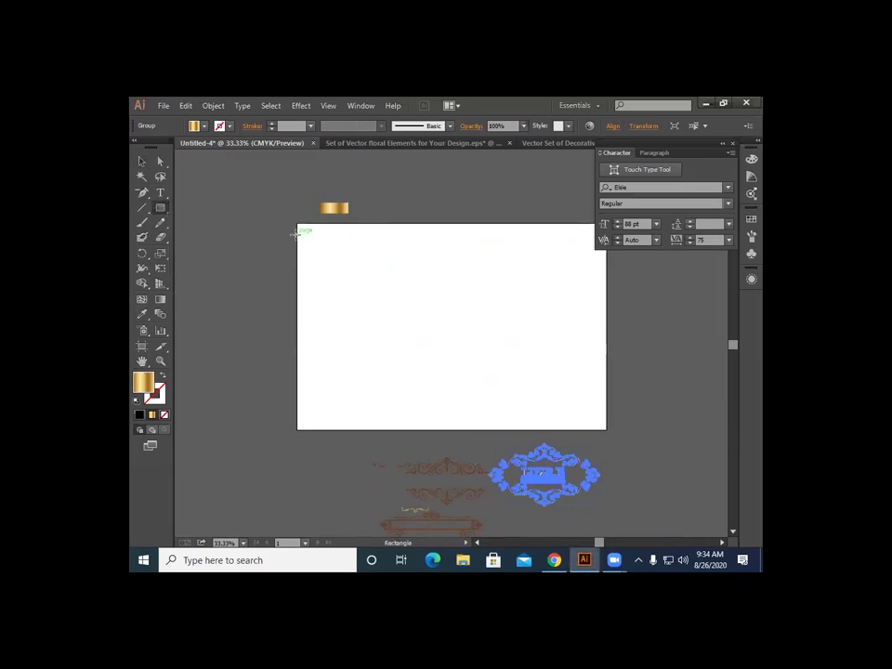
left_click_drag(295, 222, 606, 429)
Step: Fill the artboard-sized rectangle with solid black and deselect it
left_click(195, 126)
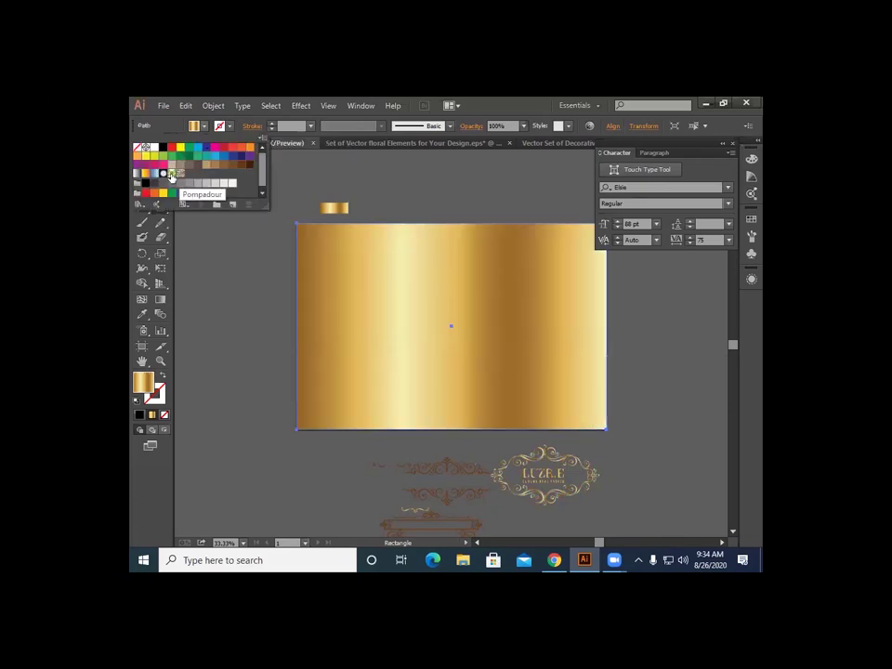
left_click(163, 147)
left_click(142, 161)
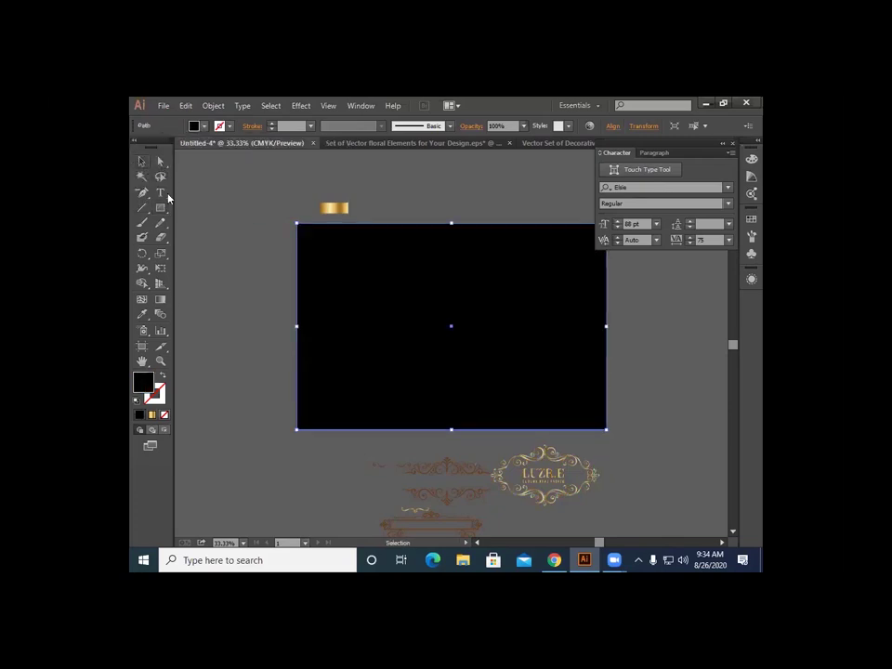
left_click(235, 261)
Step: Move the grouped gold logo onto the black background and bring it to the front
scroll(236, 261, "down", 3)
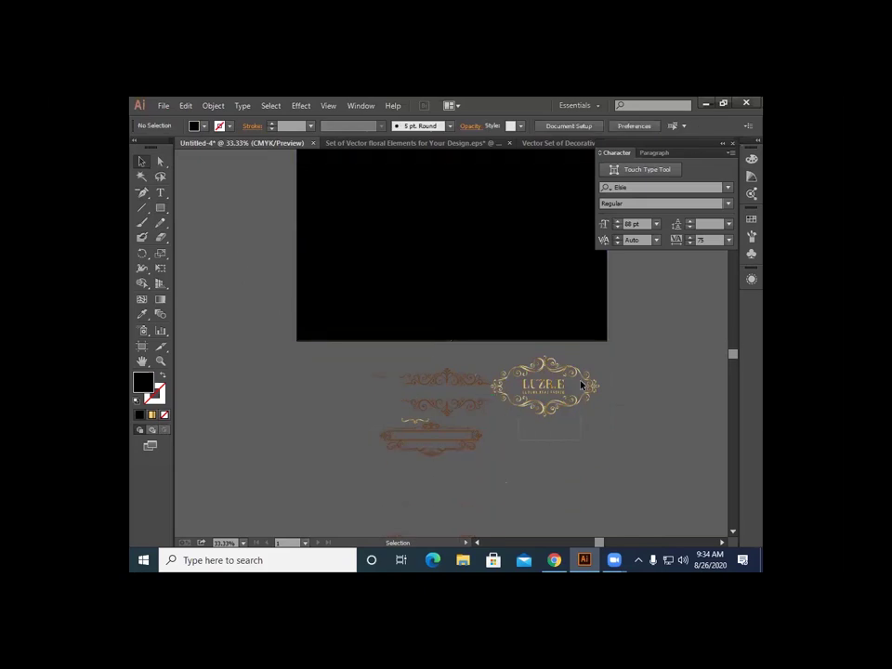
left_click(581, 383)
right_click(581, 373)
left_click(624, 442)
left_click(576, 477)
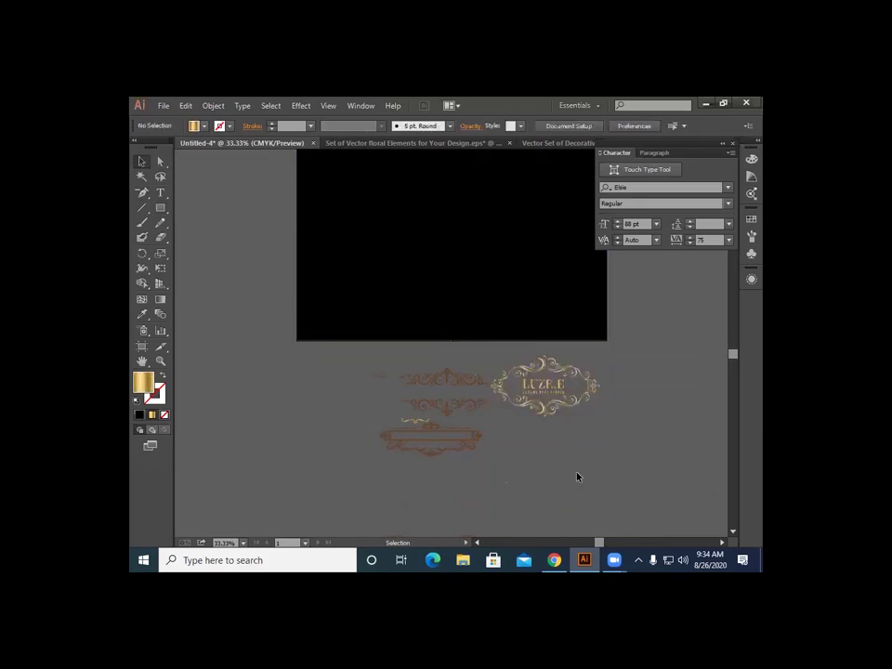
left_click_drag(553, 415, 455, 293)
scroll(455, 241, "up", 2)
right_click(453, 293)
mouse_move(492, 397)
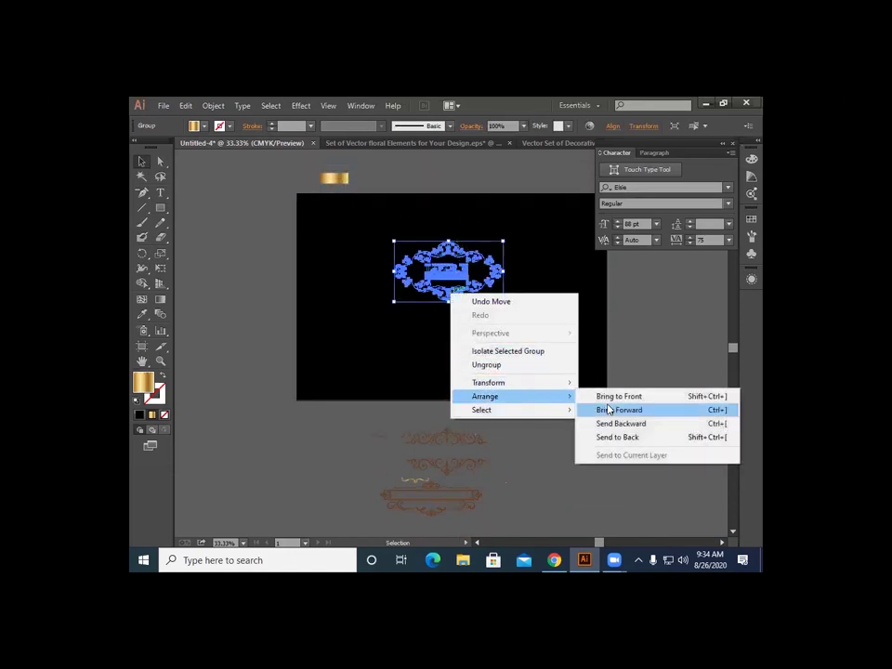
left_click(621, 396)
left_click(592, 448)
scroll(484, 368, "up", 1)
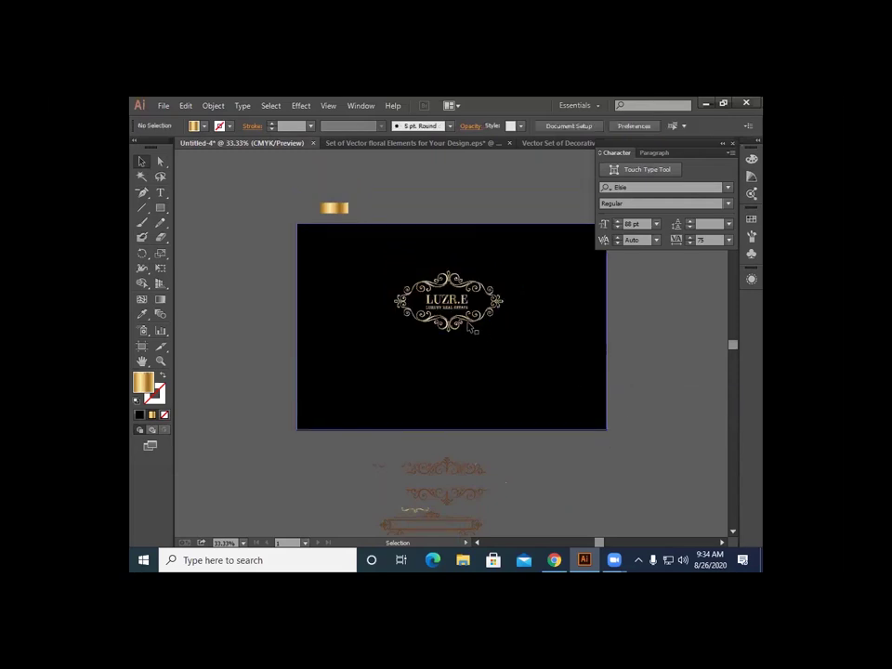
Step: Enlarge the gold logo and center it on the black background
left_click_drag(459, 322, 382, 285)
left_click(575, 455)
left_click(734, 382)
scroll(564, 372, "up", 1)
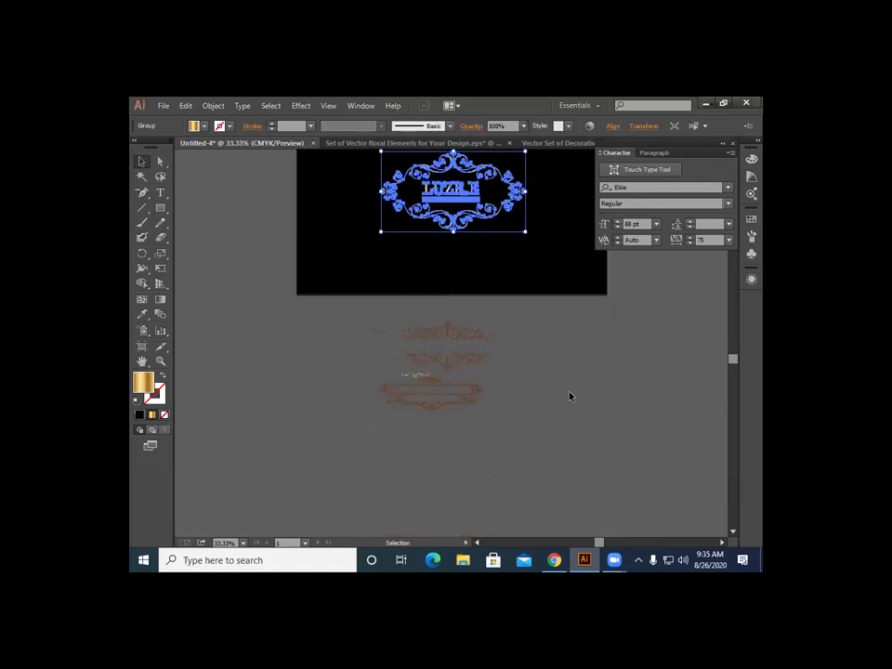
left_click(569, 396)
scroll(558, 394, "up", 2)
left_click(539, 392)
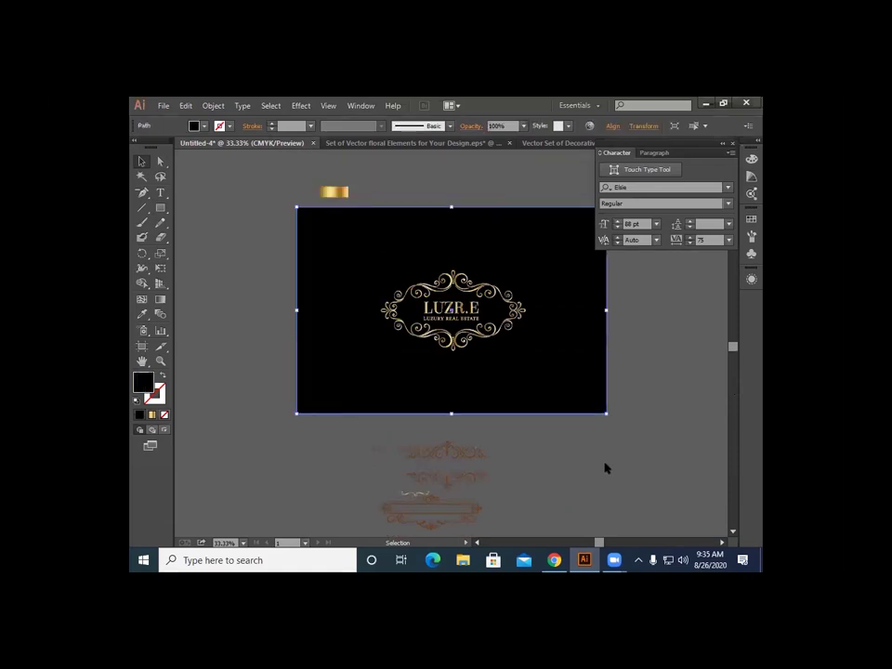
left_click(655, 474)
scroll(655, 474, "up", 1)
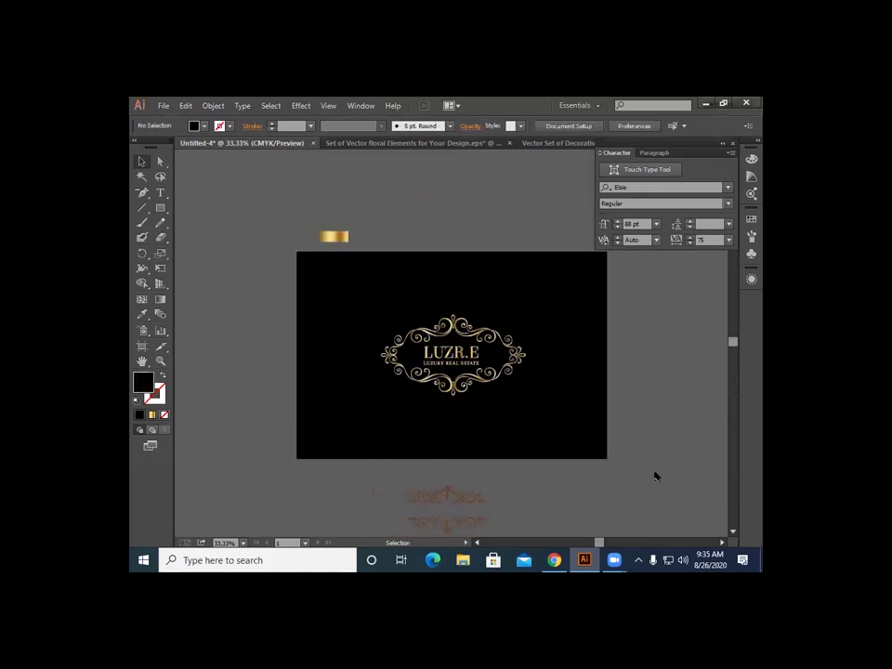
scroll(428, 353, "down", 2)
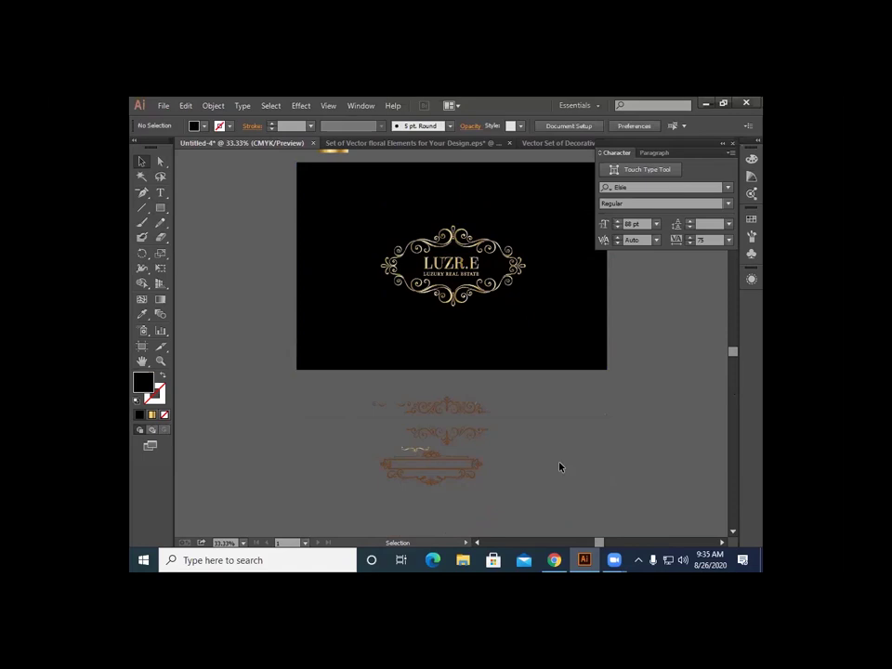
scroll(560, 464, "down", 1)
scroll(559, 461, "up", 2)
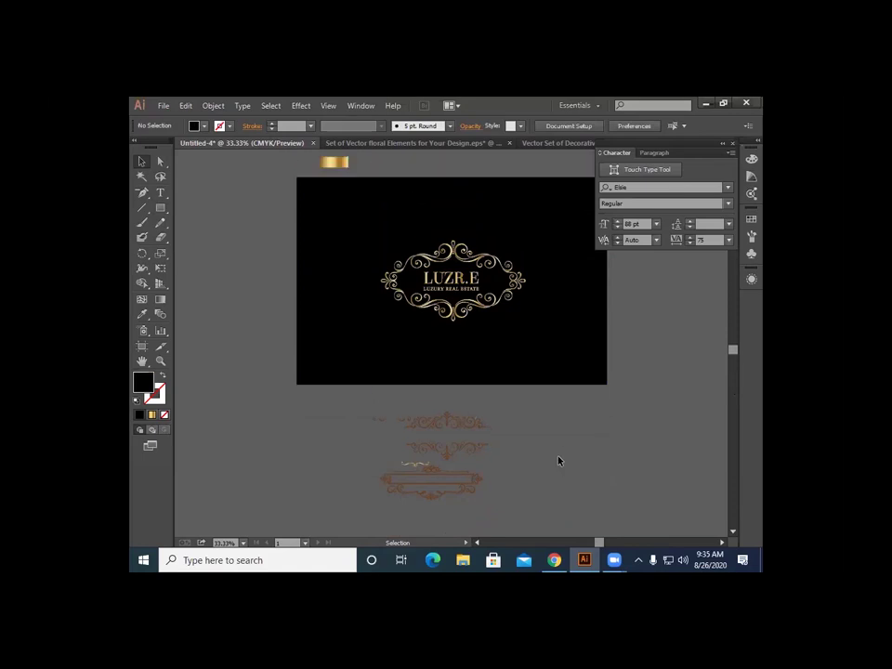
Step: Bring the pair of brown corner ornaments from the decorative vector set document into Untitled-4, beside the artboard
left_click(423, 144)
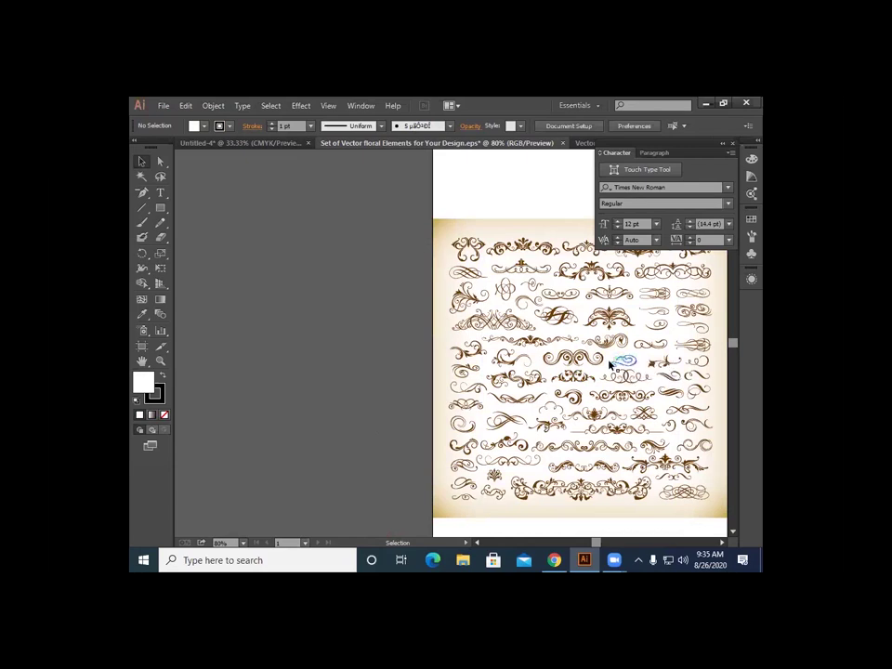
scroll(622, 369, "up", 1)
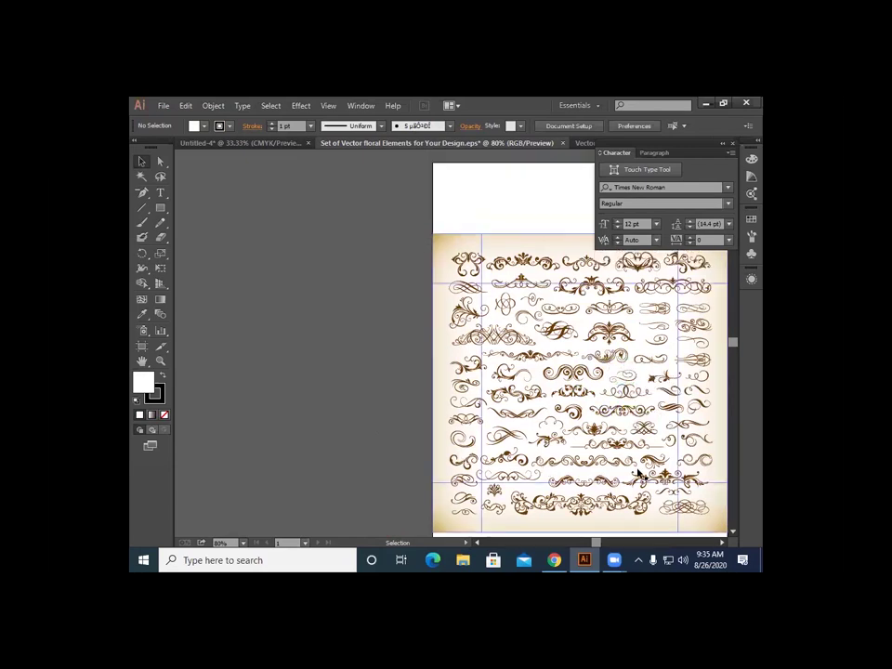
scroll(704, 446, "up", 2)
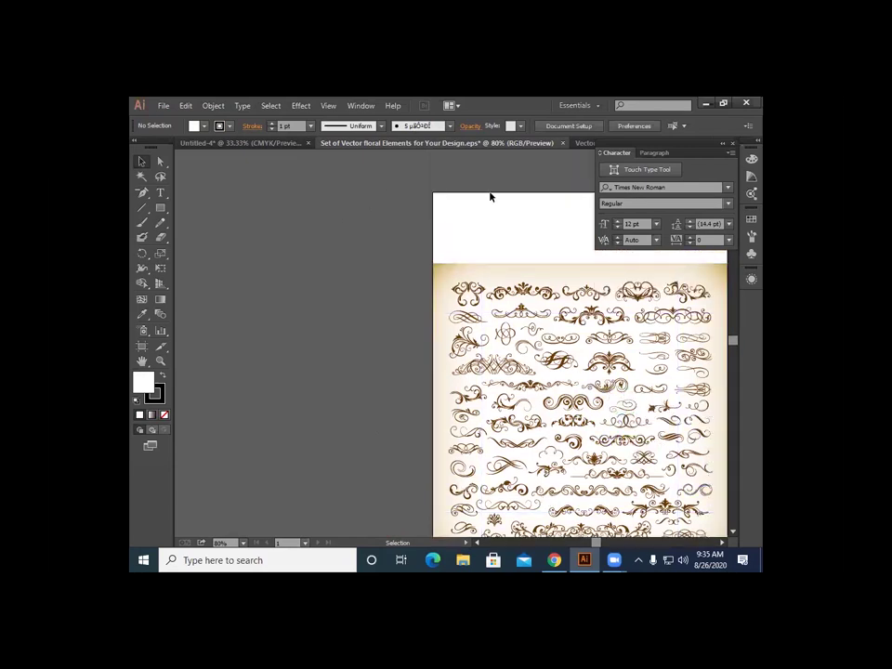
left_click(583, 142)
left_click_drag(444, 240, 470, 225)
left_click(458, 255)
left_click_drag(352, 239, 228, 154)
left_click(432, 182)
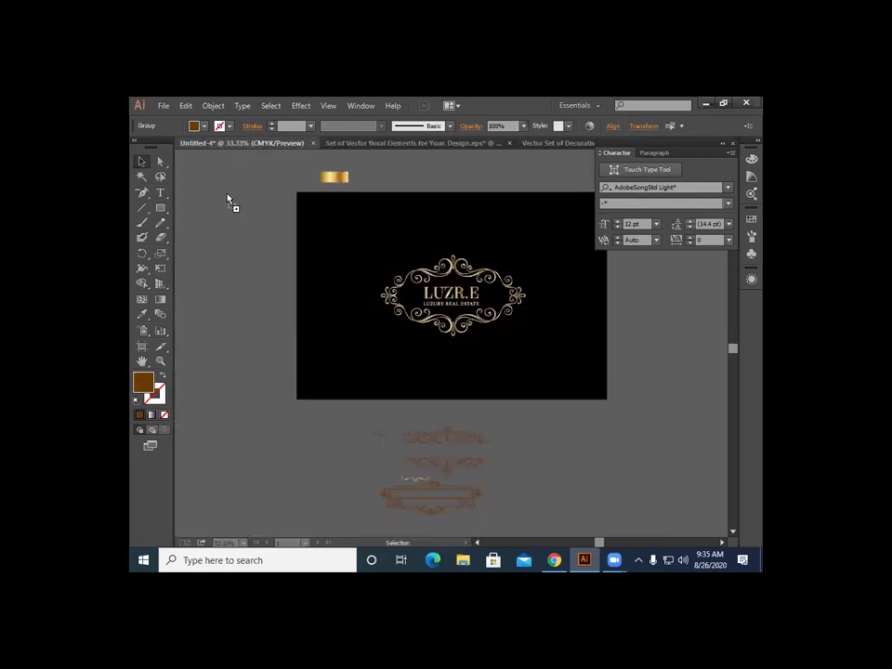
left_click(240, 327)
left_click(231, 380)
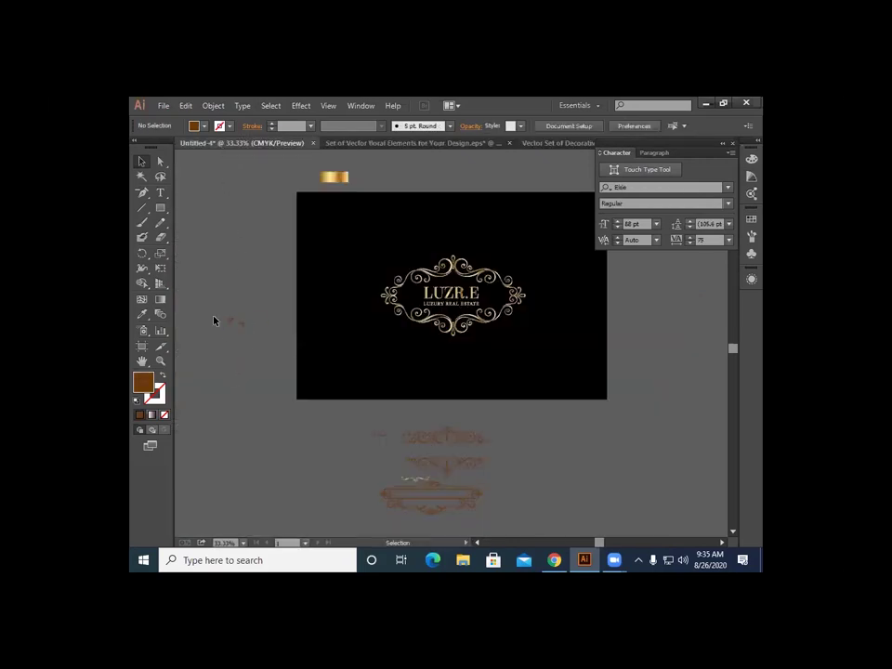
Step: Recolor the imported corner ornaments with the gold gradient sampled from the swatch above the artboard
left_click(236, 322)
left_click(142, 314)
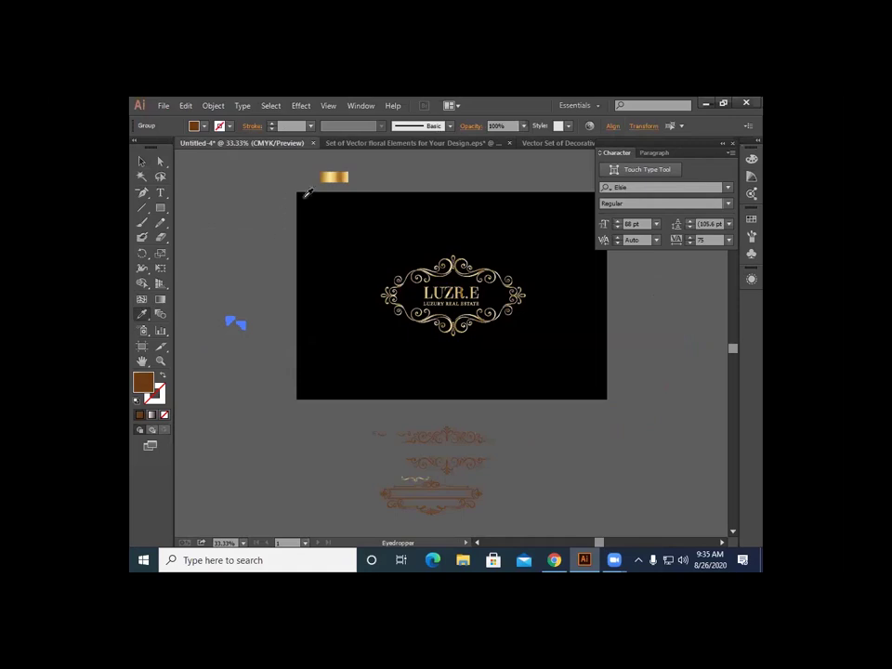
left_click(344, 176)
key("v")
left_click(241, 268)
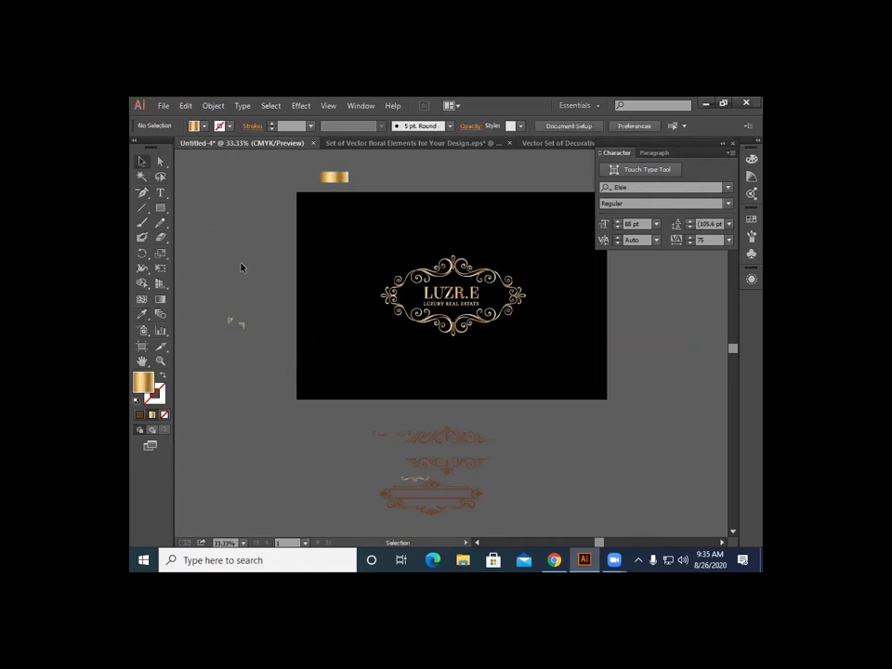
Step: Move the gold corner ornaments below the artboard's lower-right part and scale them to corner-decoration size
left_click_drag(236, 322, 530, 418)
left_click(643, 432)
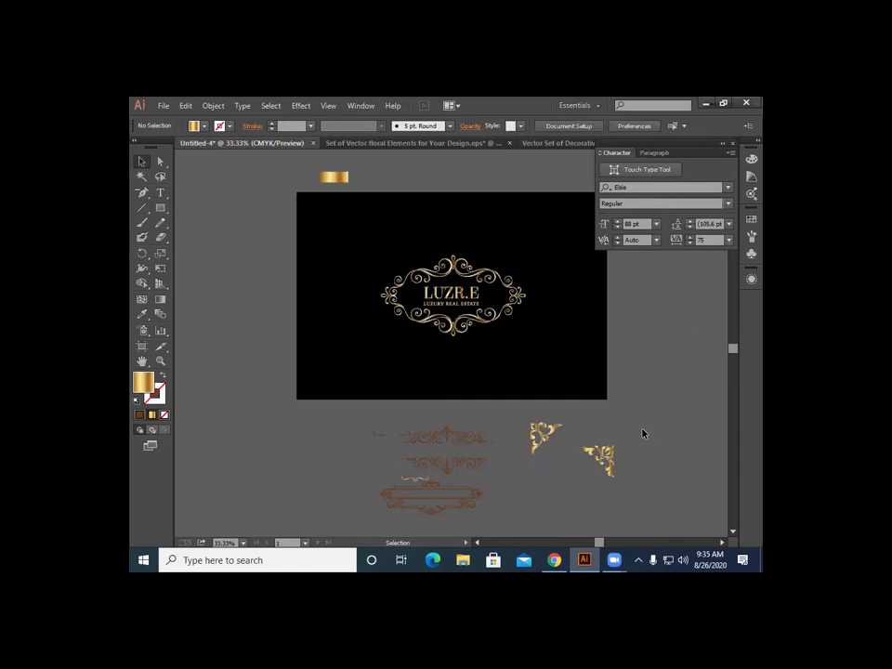
scroll(621, 501, "up", 2)
scroll(594, 488, "down", 2)
left_click(600, 476)
left_click_drag(529, 423, 539, 430)
left_click(639, 448)
left_click(606, 474)
left_click(639, 455)
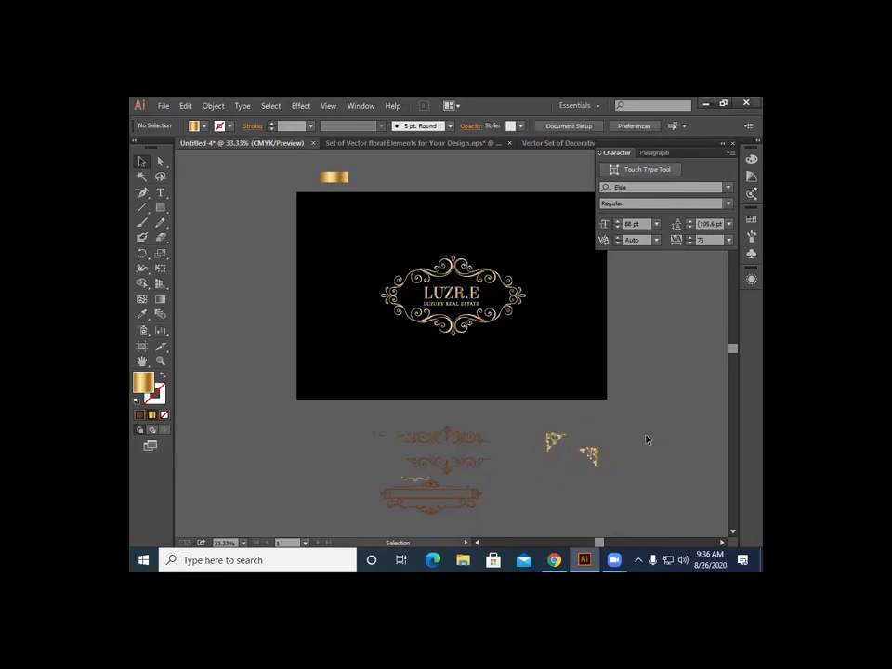
Step: Place the first gold corner ornament in the upper-left corner of the black background
key("ctrl+plus")
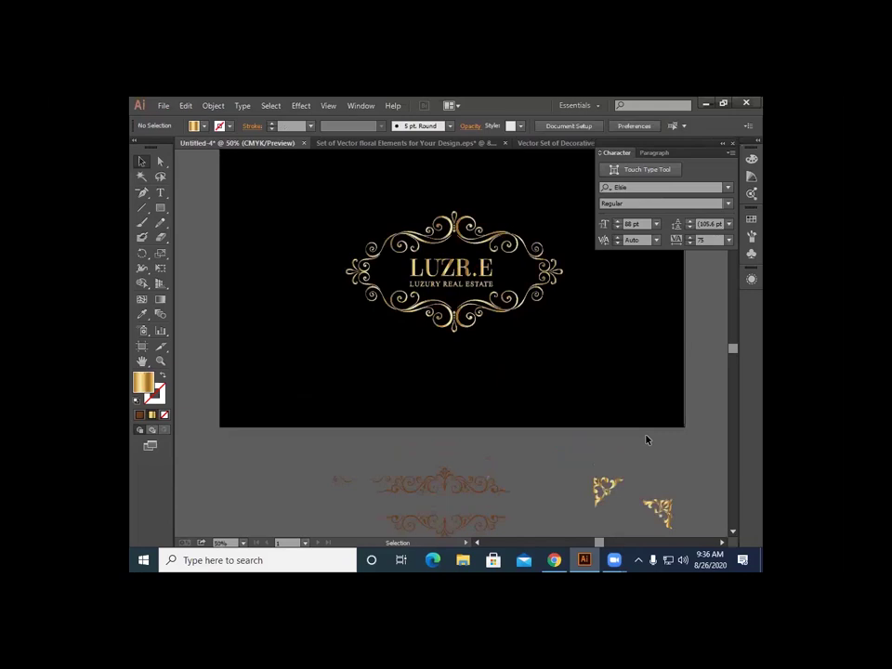
scroll(649, 436, "up", 1)
scroll(637, 434, "down", 2)
left_click_drag(609, 461, 277, 424)
scroll(278, 425, "up", 2)
left_click_drag(275, 522, 233, 192)
left_click(220, 279)
Step: Place the second gold corner ornament in the upper-right corner of the black background, level with the first one
scroll(309, 390, "down", 2)
left_click_drag(660, 466, 634, 336)
scroll(638, 372, "up", 4)
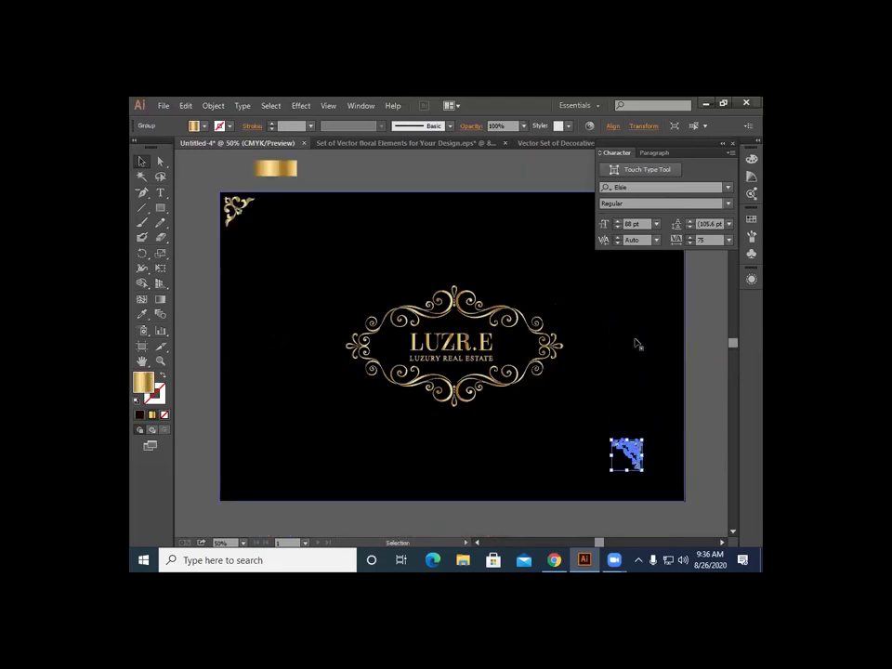
left_click_drag(627, 509, 650, 341)
scroll(650, 341, "up", 1)
left_click(527, 263)
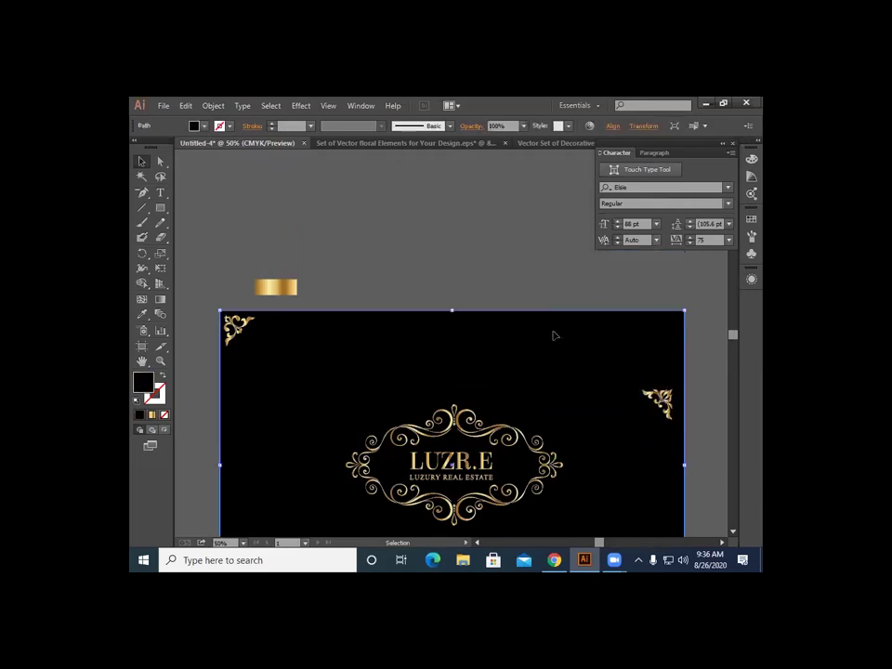
left_click(507, 227)
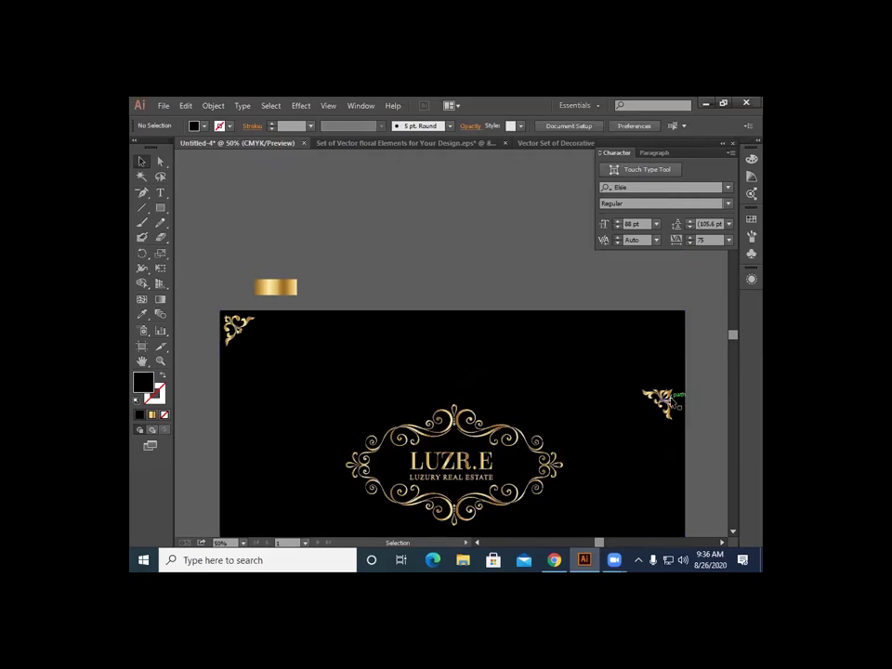
left_click_drag(660, 399, 674, 327)
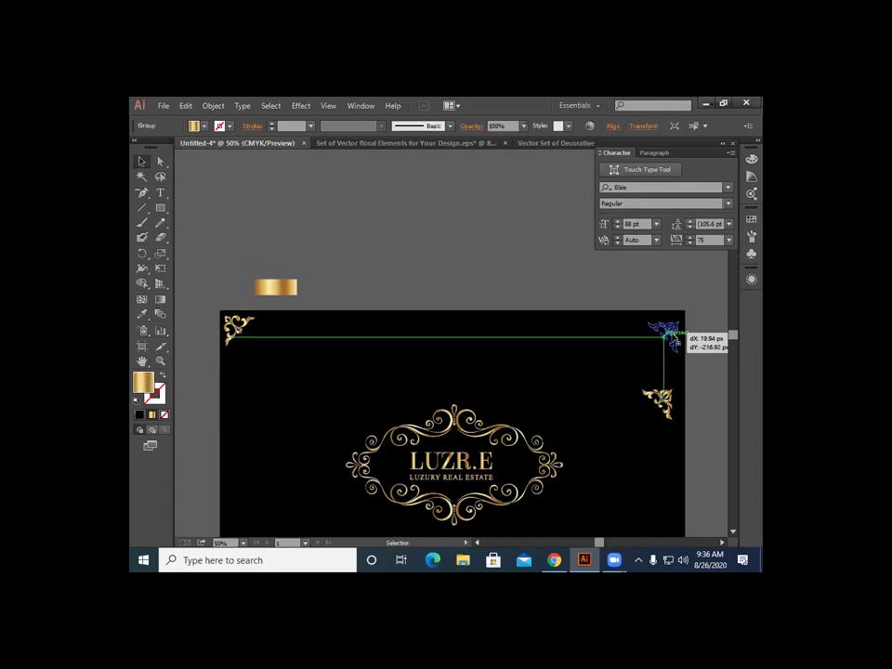
scroll(485, 201, "down", 2)
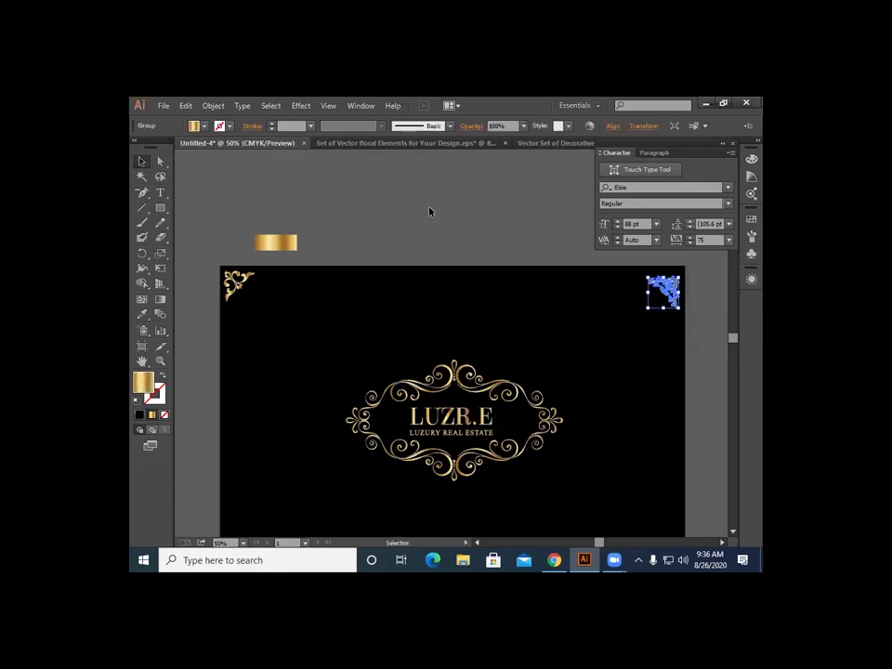
left_click(594, 382)
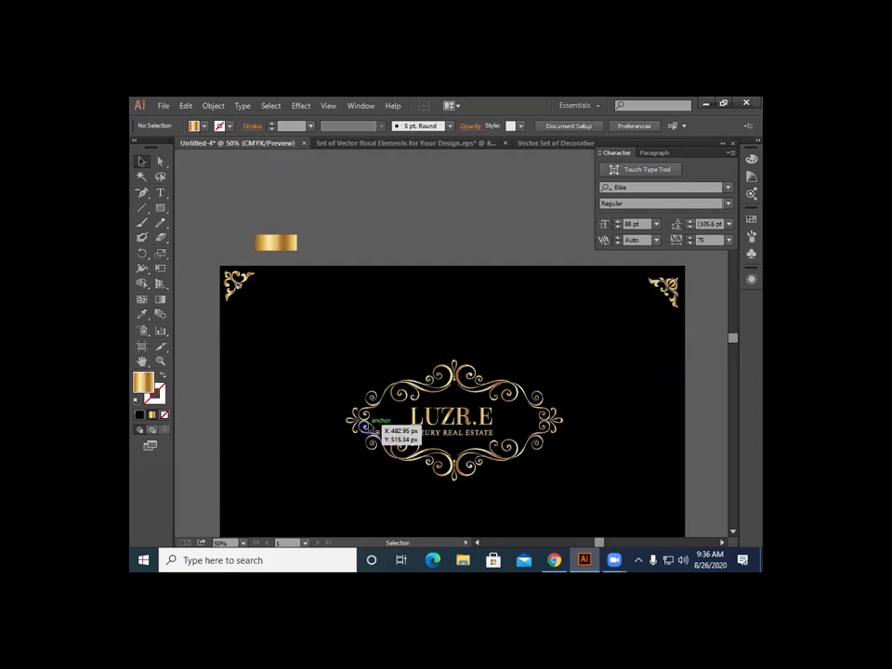
Step: Move the small brown flourish below the artboard away from the upper scroll ornament, farther out to its left
scroll(367, 425, "down", 10)
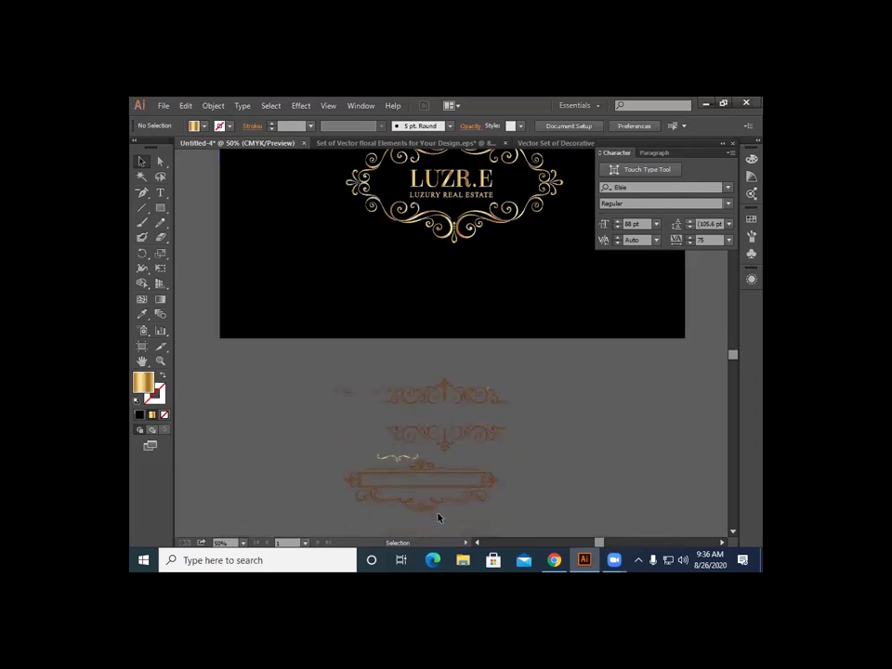
left_click_drag(346, 393, 309, 408)
left_click(334, 433)
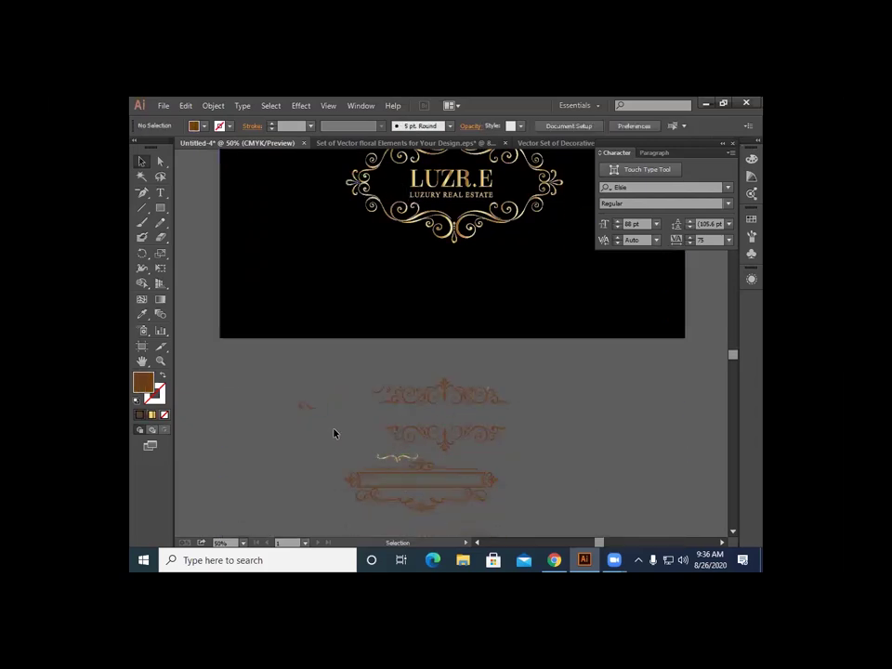
scroll(507, 390, "up", 10)
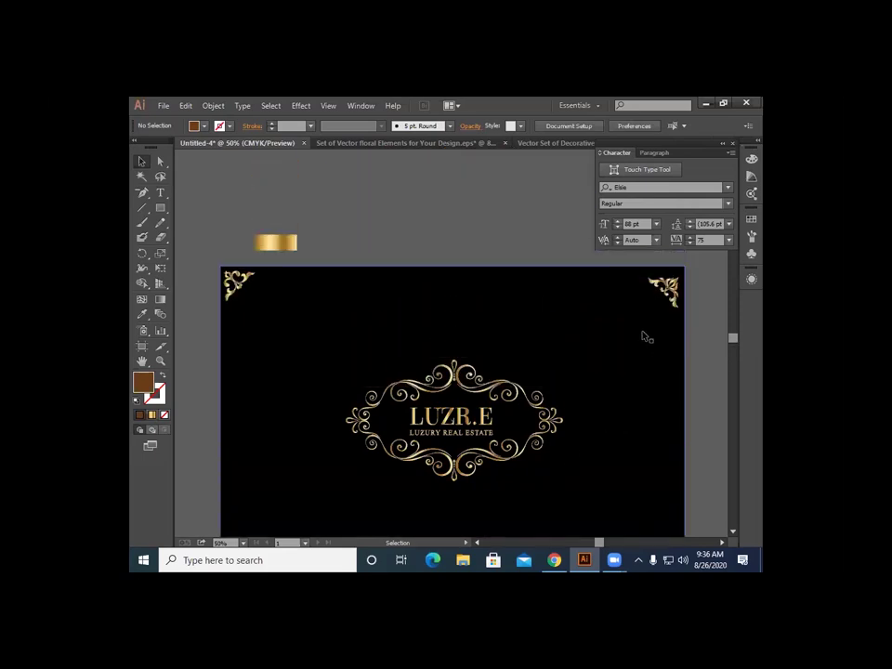
Step: Nudge the upper-right corner ornament slightly up and to the left, and deselect it
left_click(673, 302)
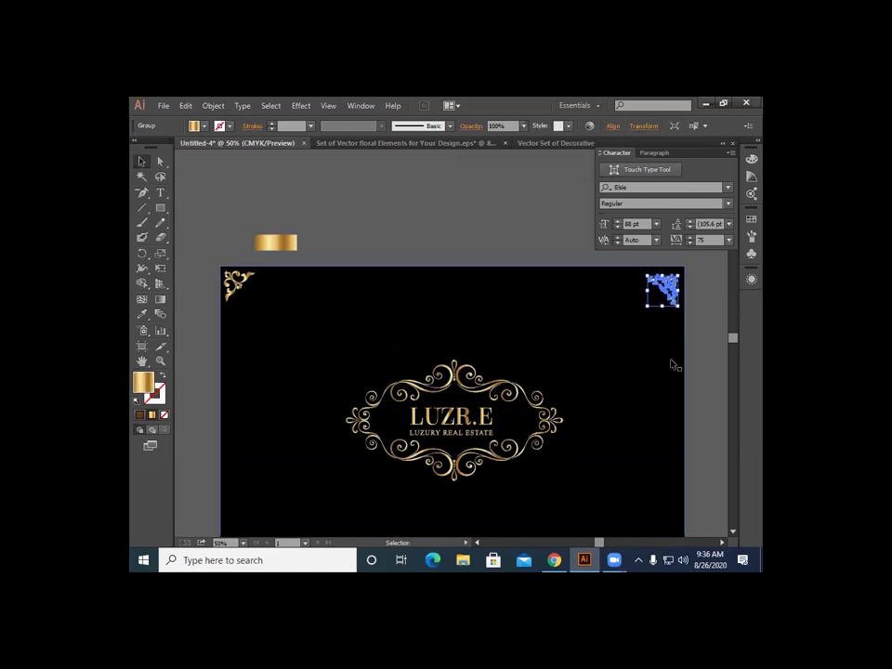
left_click(694, 374)
scroll(697, 376, "down", 3)
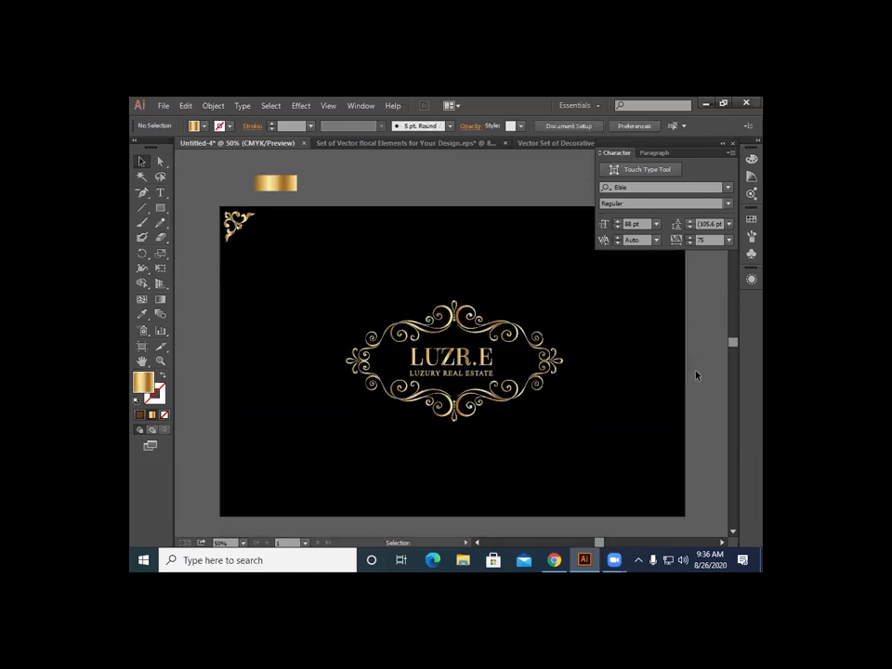
Step: Duplicate the two upper corner ornaments straight down along their own side edges of the black background
scroll(696, 376, "up", 2)
scroll(695, 373, "up", 1)
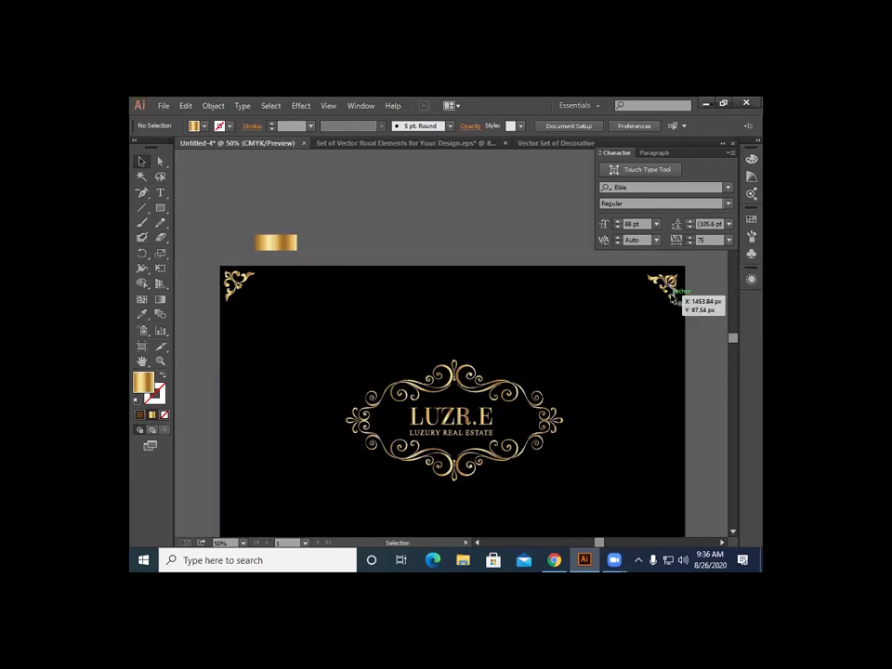
left_click_drag(672, 297, 671, 476)
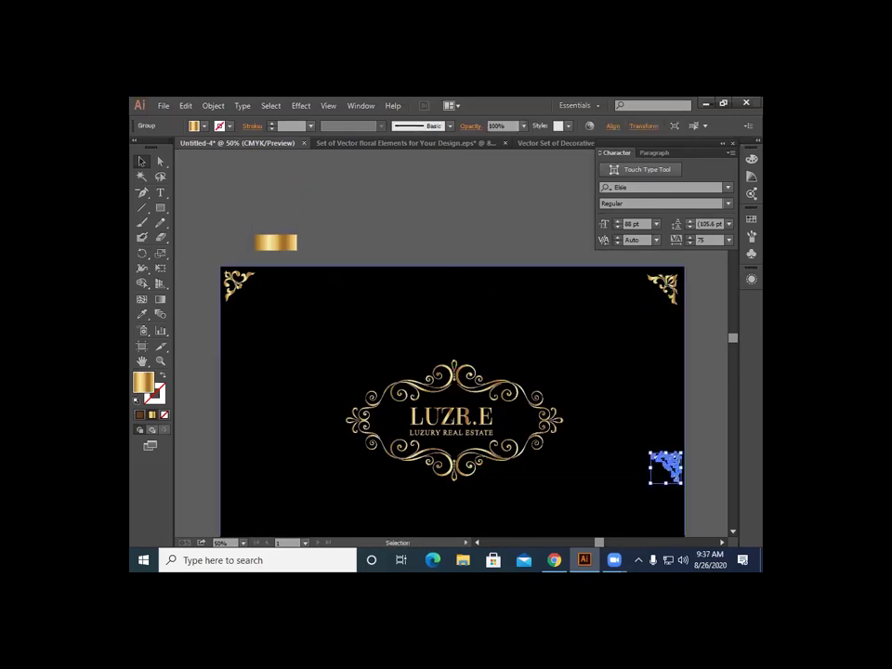
left_click_drag(236, 297, 237, 494)
scroll(292, 412, "down", 5)
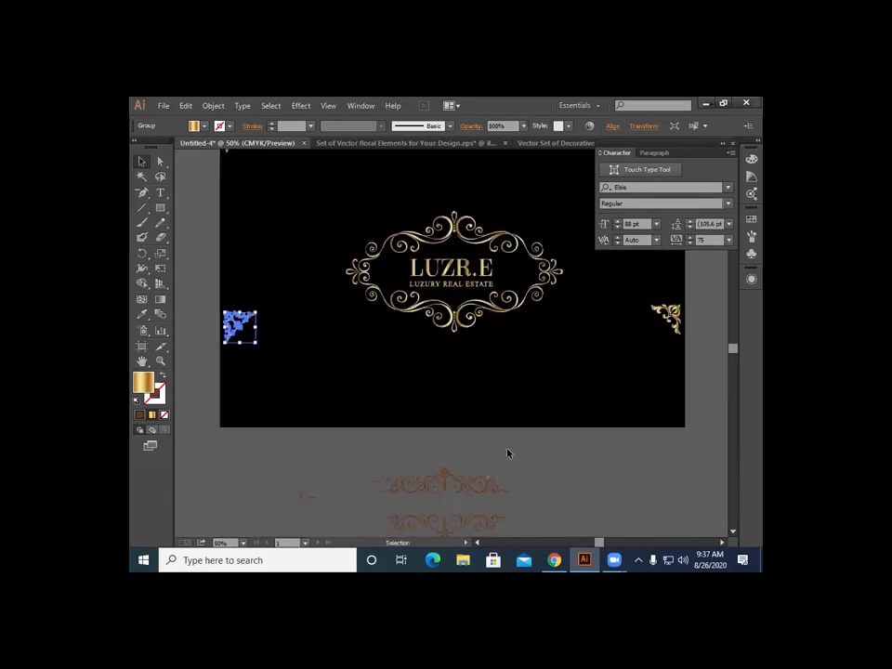
Step: Move the copied ornament on the right edge into the lower-right corner, flip it vertically, and deselect it
left_click_drag(673, 325, 675, 453)
left_click(629, 470)
scroll(629, 470, "up", 2)
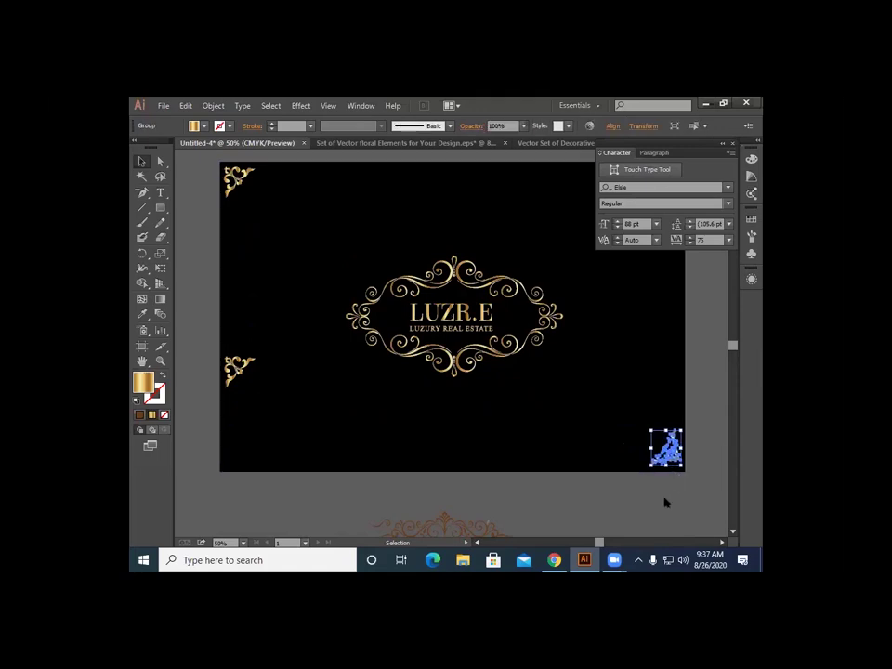
left_click(665, 502)
left_click(667, 449)
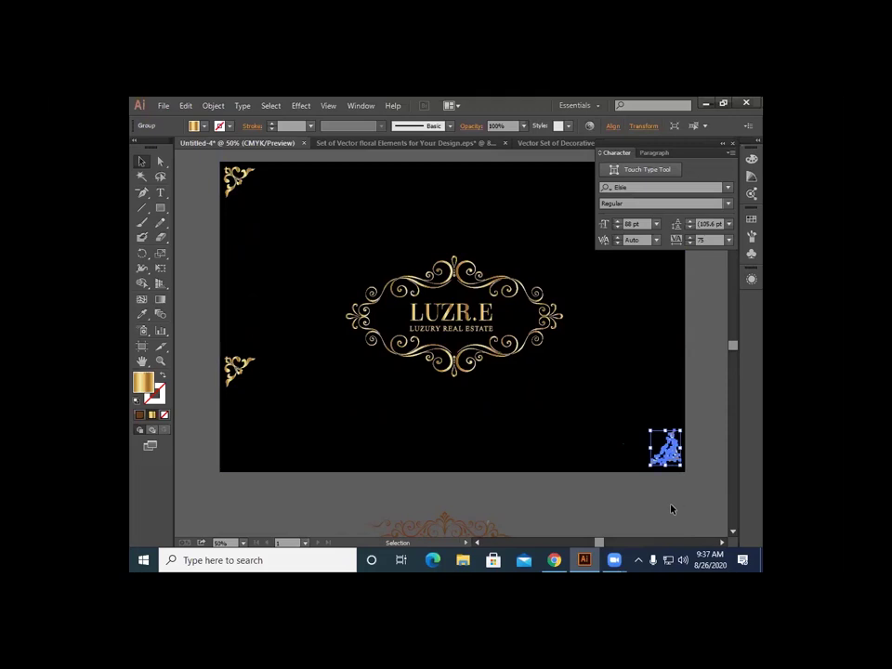
left_click(670, 507)
Step: Move the copied ornament on the left edge into the lower-left corner and flip it vertically
left_click_drag(238, 369, 238, 451)
left_click(265, 497)
left_click(270, 501)
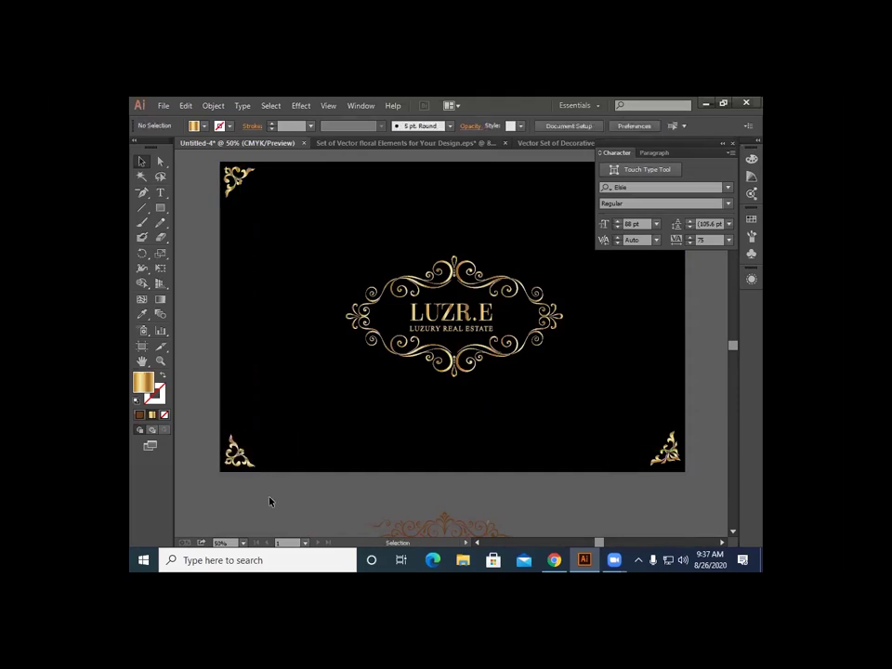
Step: Nudge the lower-right corner ornament slightly to the left, undo the last lower-left ornament change, and deselect everything
left_click(667, 453)
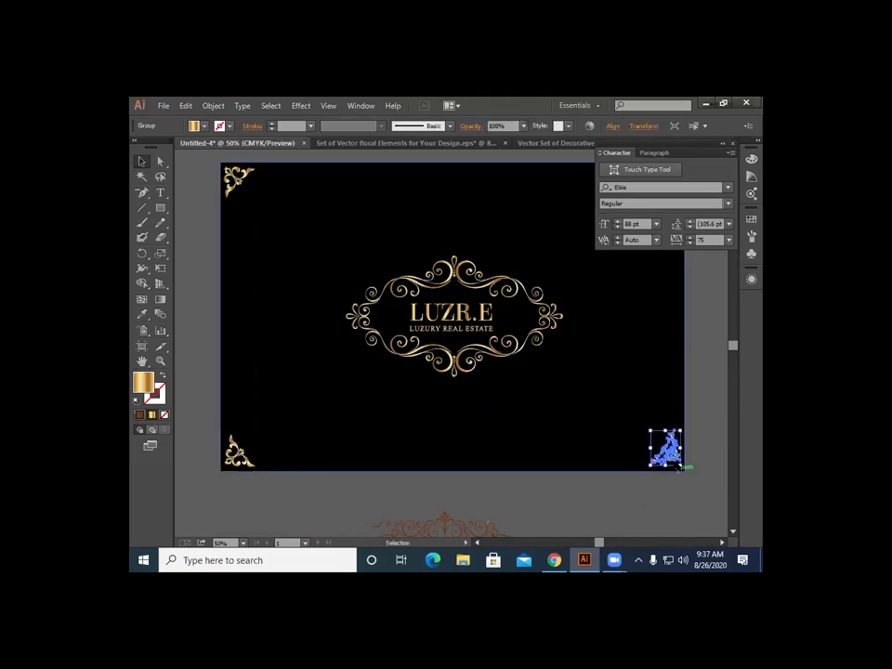
left_click(690, 477)
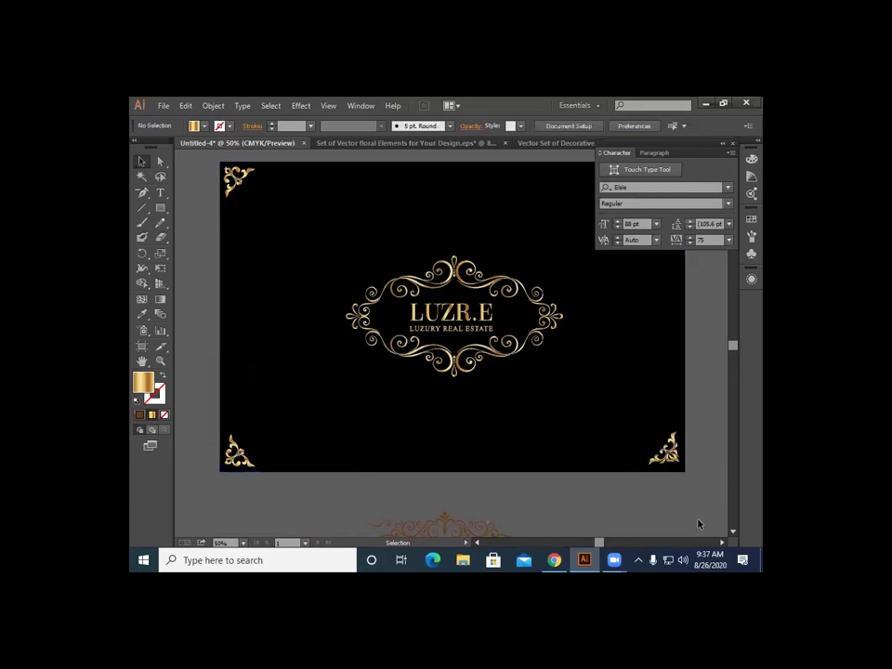
key("ctrl+z")
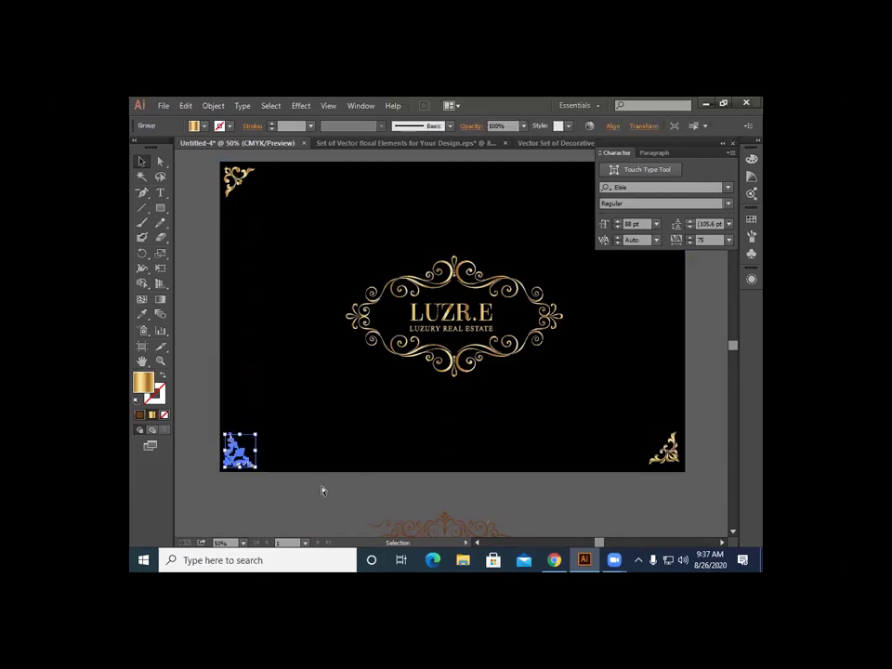
key("ctrl+minus")
key("ctrl+minus")
left_click(276, 457)
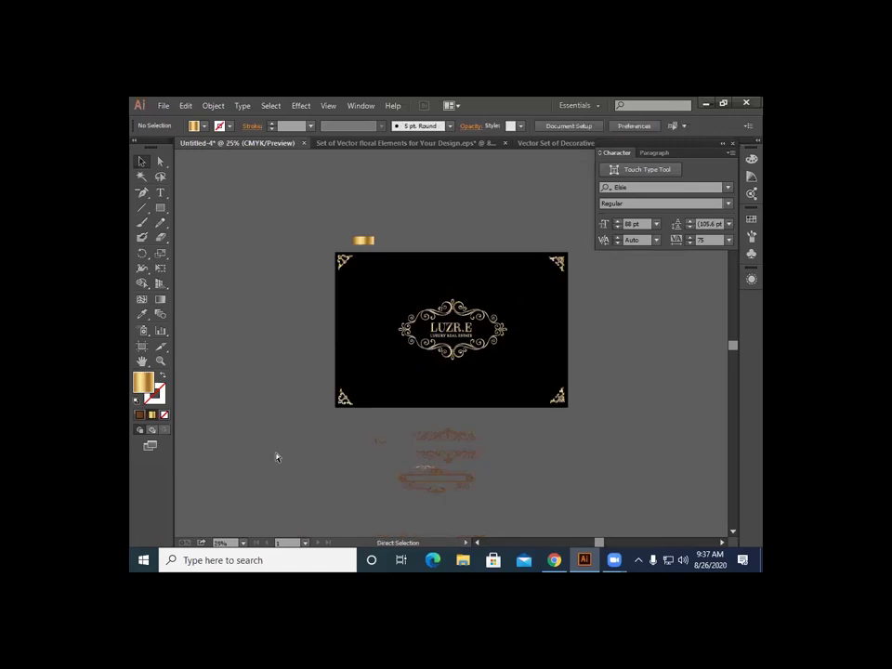
key("ctrl+plus")
key("ctrl+plus")
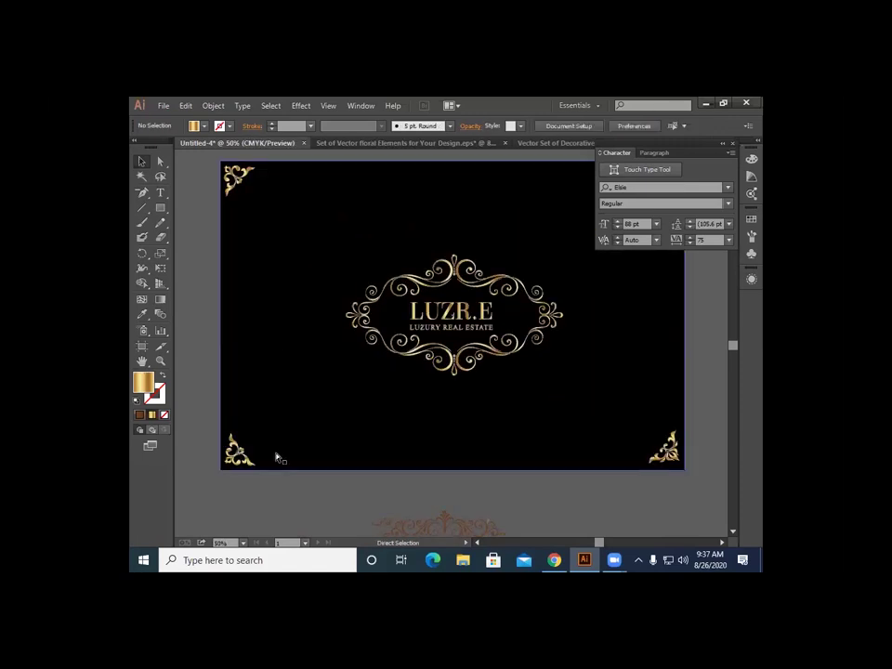
key("ctrl+minus")
key("v")
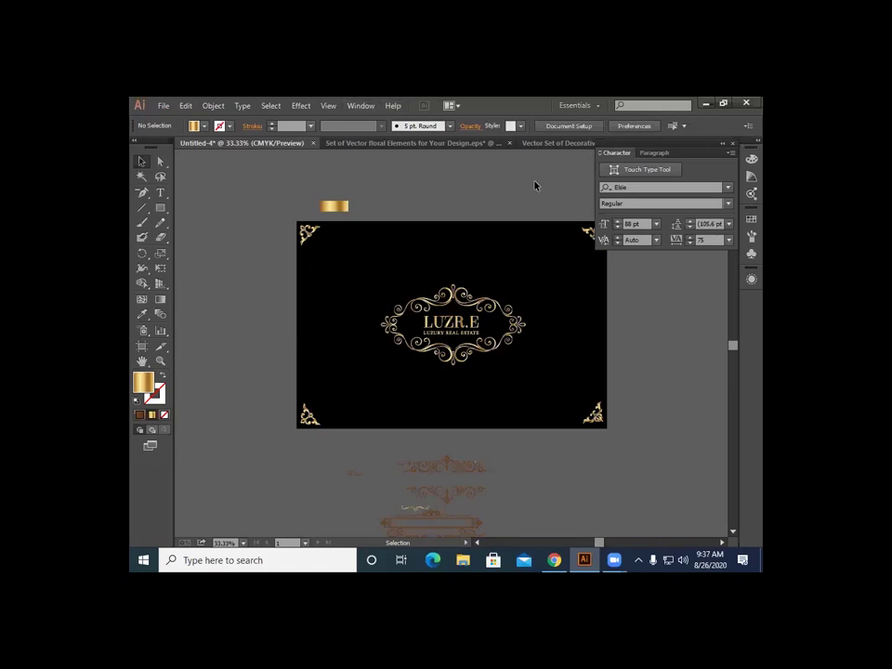
Step: Switch to the Vector Set of Decorative Floral Elements for Design.eps document and close the floating Character panel
left_click(576, 145)
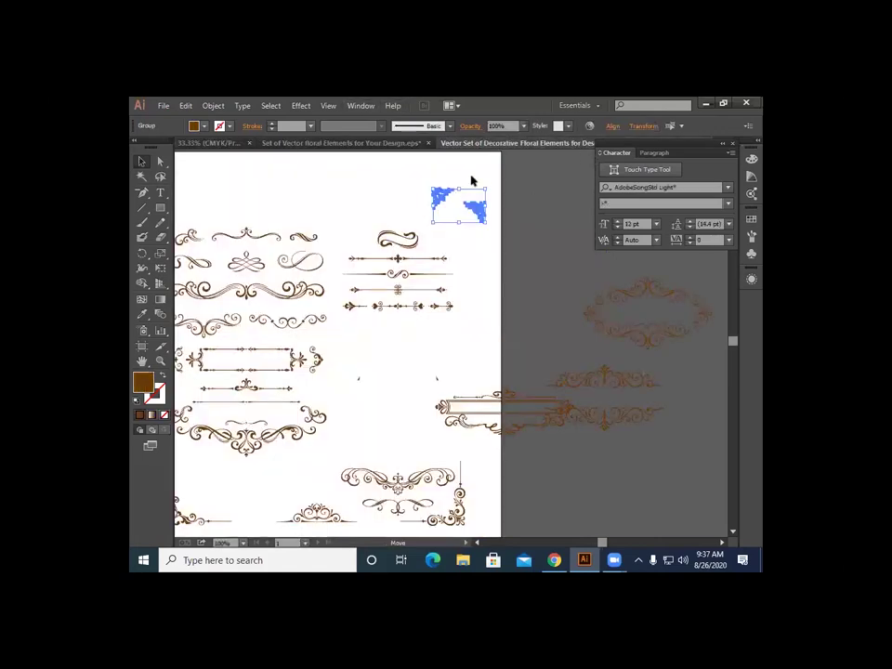
left_click(224, 146)
left_click(349, 145)
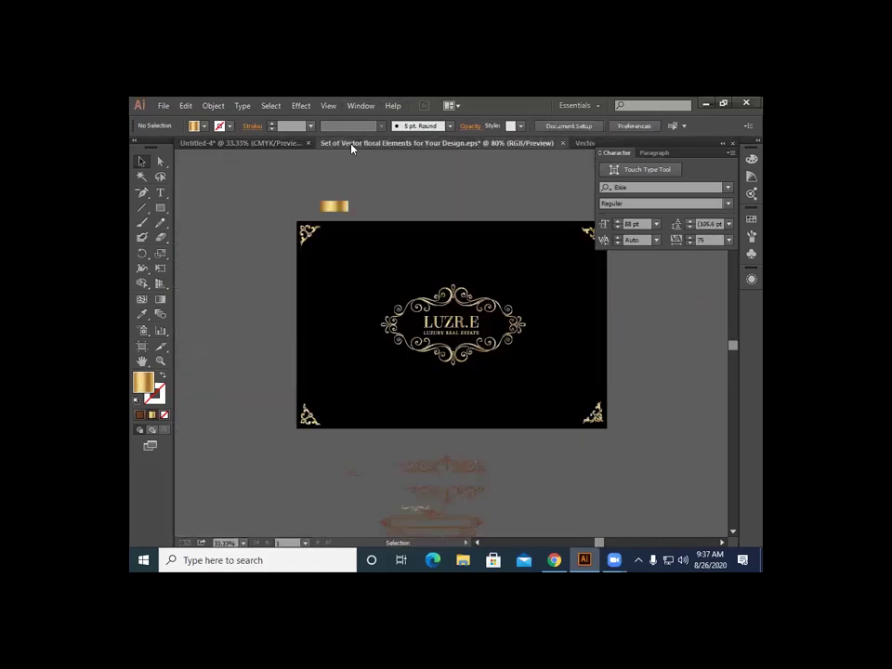
left_click(579, 144)
left_click(733, 144)
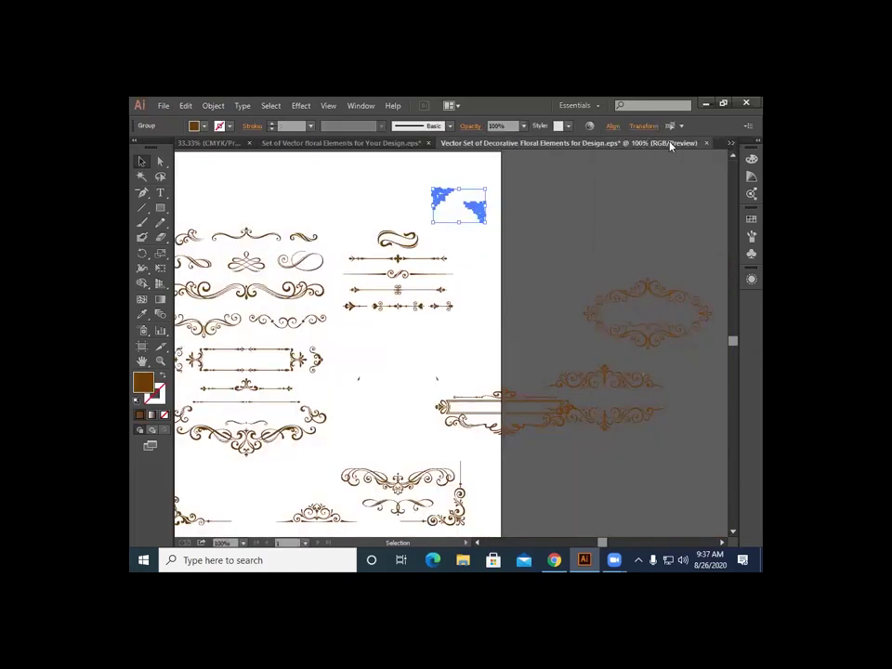
Step: Look through the Downloads folder for another design file to open, and leave without opening any
left_click(165, 106)
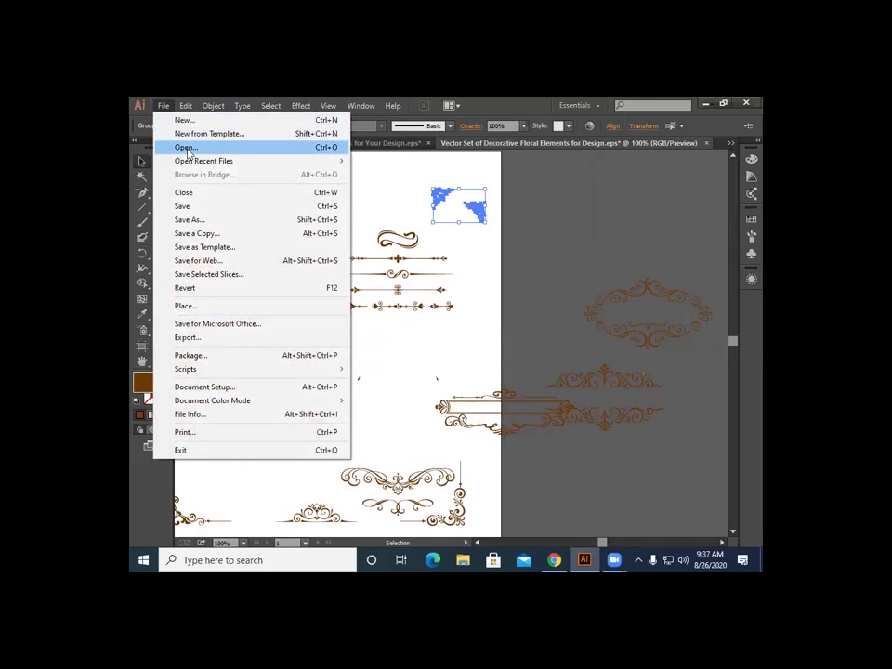
left_click(190, 146)
scroll(442, 286, "down", 10)
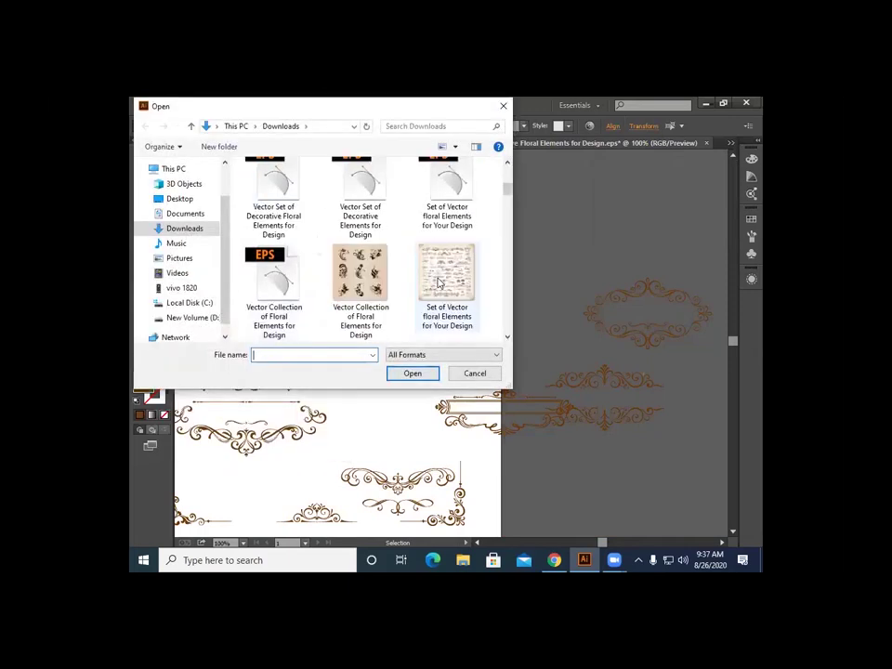
scroll(440, 284, "down", 5)
scroll(440, 284, "up", 1)
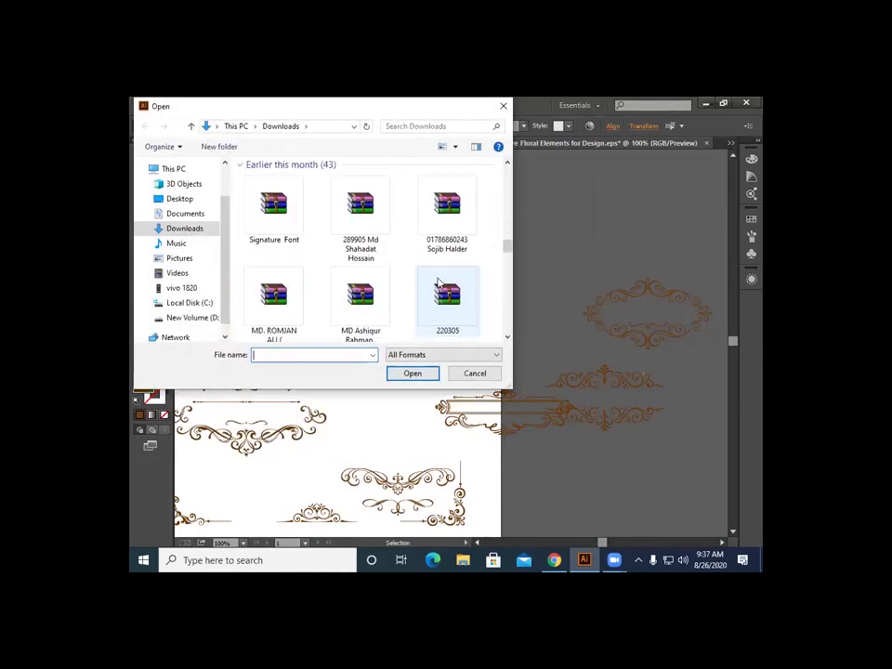
scroll(439, 283, "down", 5)
scroll(439, 283, "down", 8)
scroll(439, 283, "up", 8)
scroll(440, 284, "up", 15)
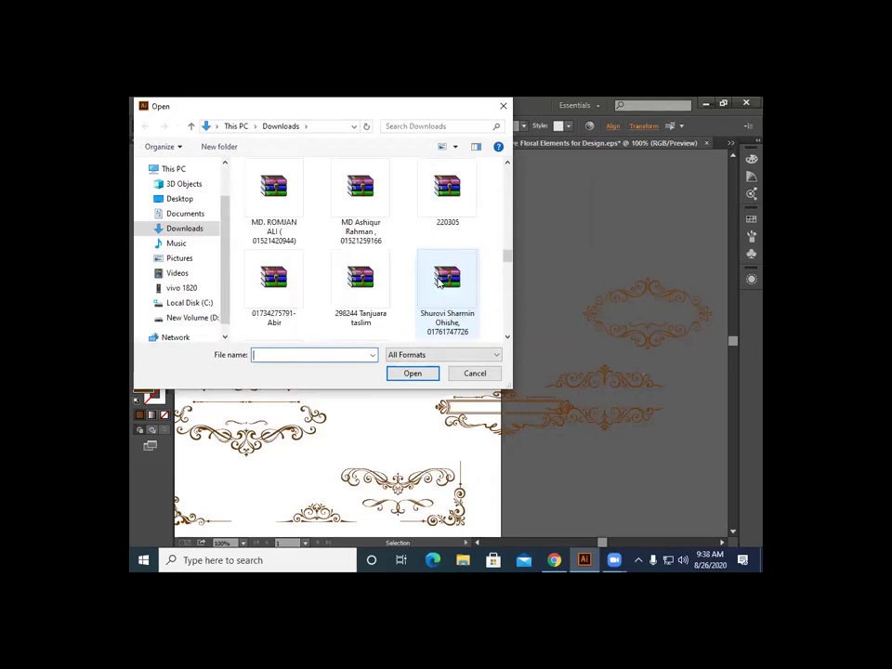
scroll(440, 284, "down", 15)
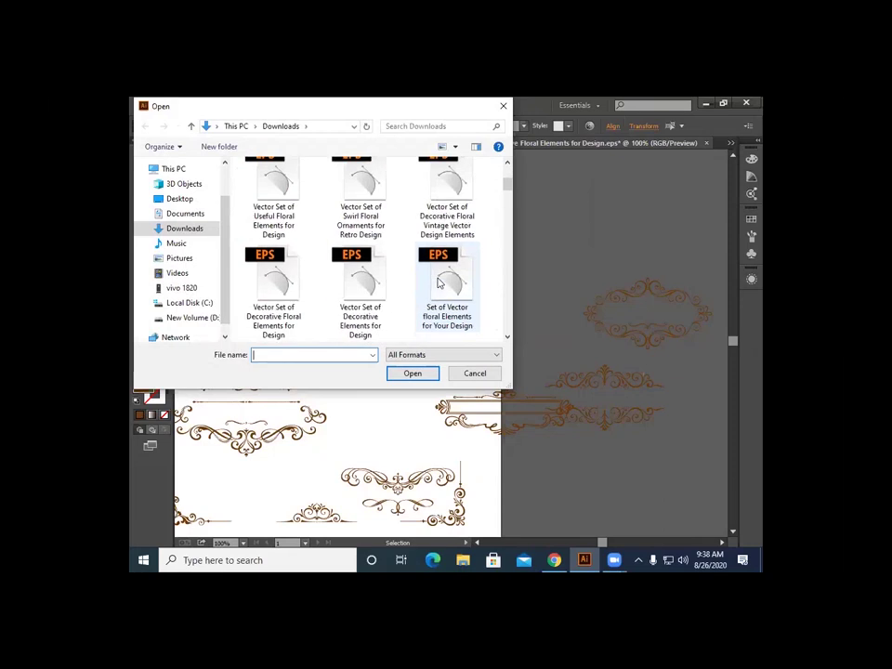
scroll(440, 284, "up", 4)
scroll(439, 283, "down", 10)
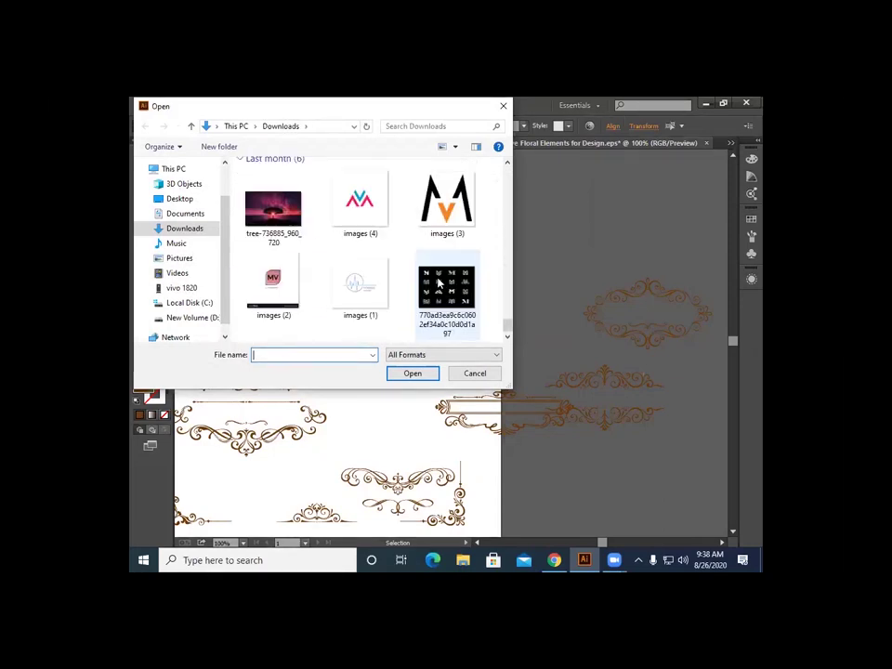
scroll(439, 284, "up", 3)
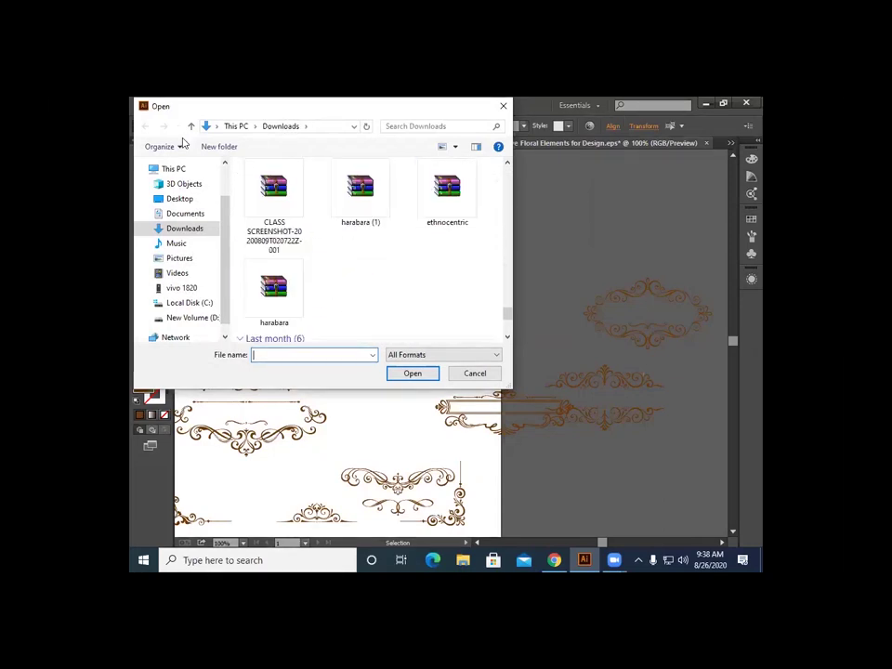
left_click(200, 230)
scroll(406, 268, "down", 10)
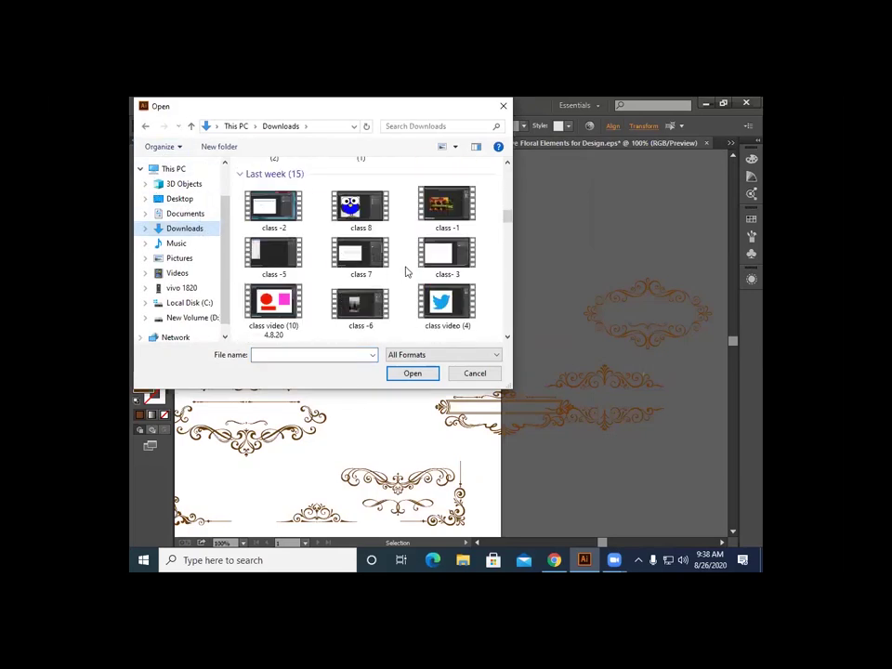
scroll(406, 272, "down", 5)
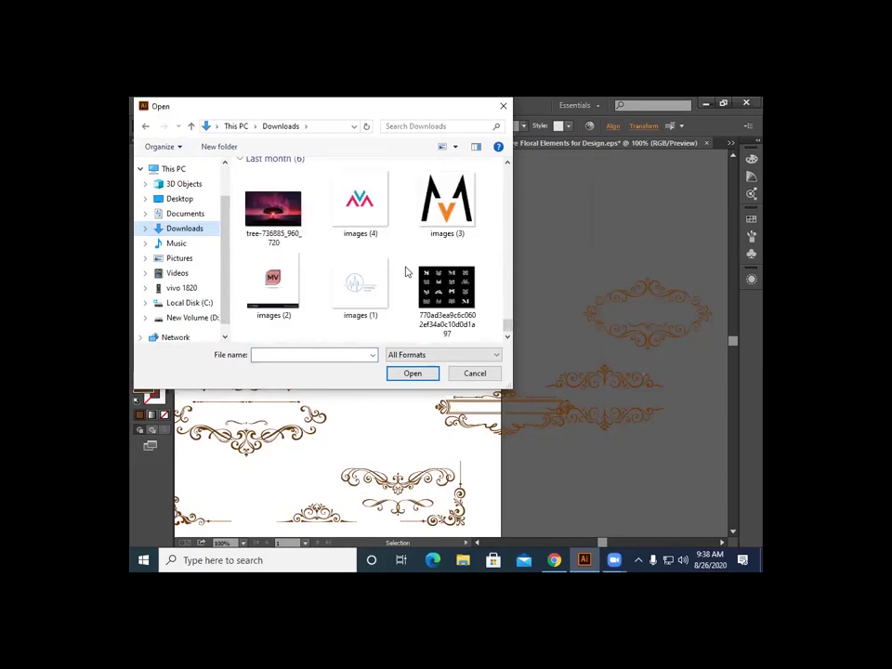
scroll(406, 271, "up", 4)
left_click(503, 106)
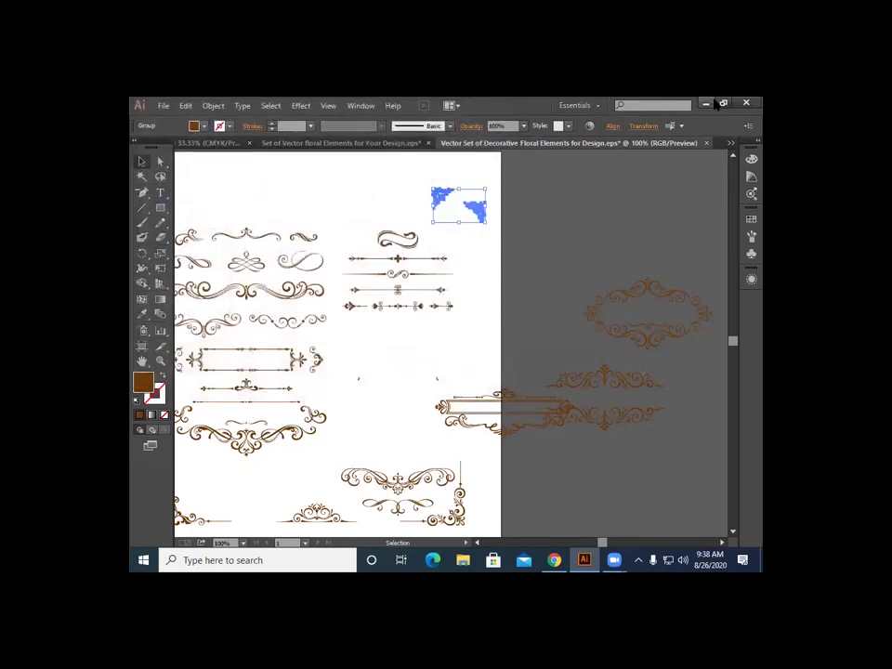
Step: Switch to File Explorer and look in the New Volume (D:) drive
left_click(705, 103)
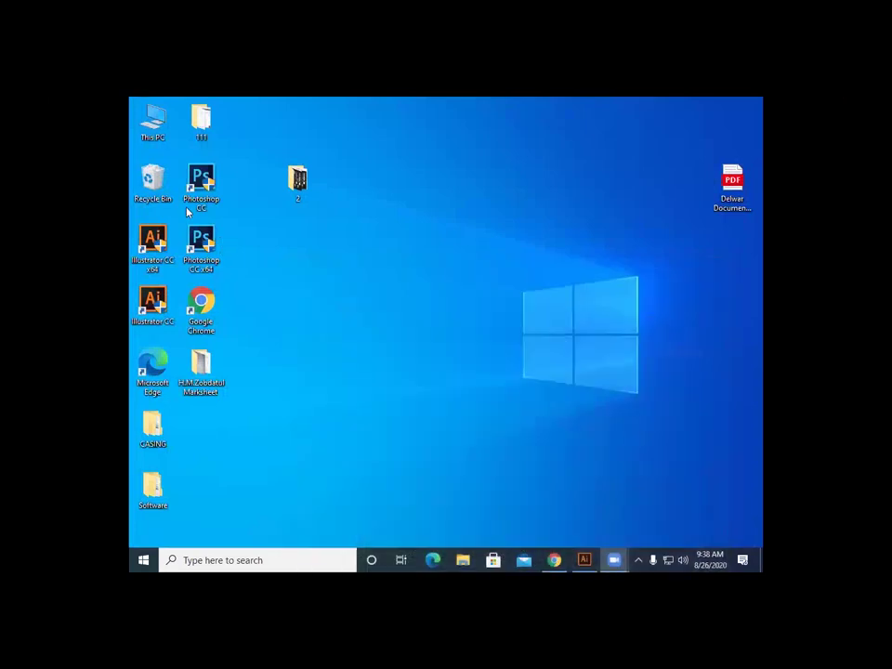
double_click(153, 117)
double_click(477, 244)
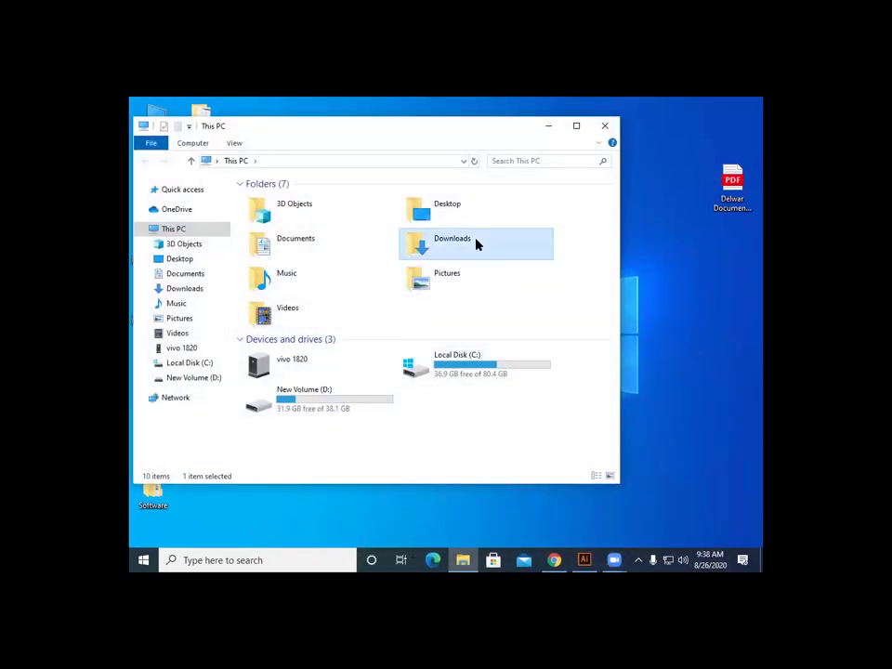
double_click(302, 411)
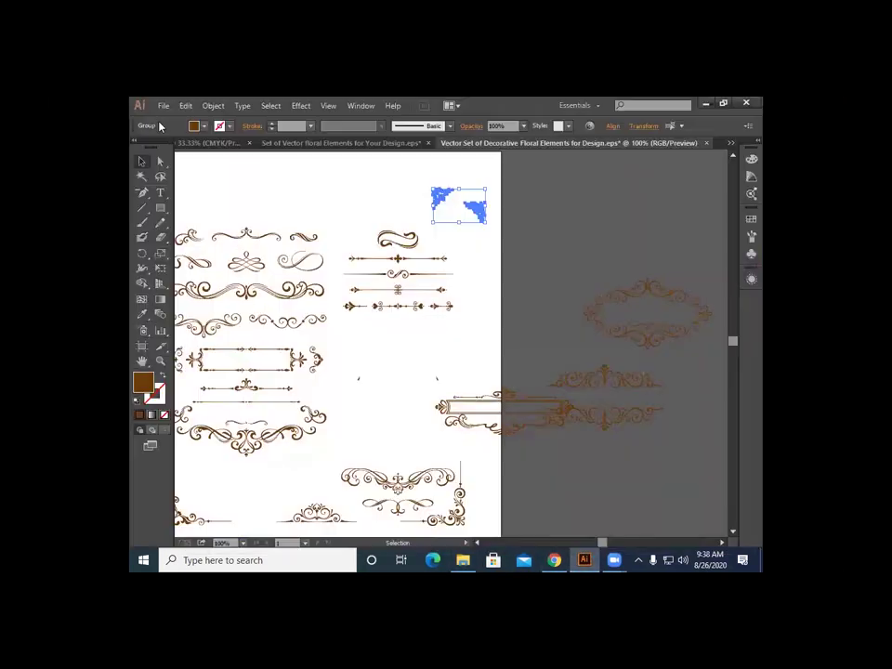
Step: Open FONT+COLOR2.ai from the Downloads folder, accepting the newer-version import and the missing-font substitution
left_click(162, 105)
left_click(182, 146)
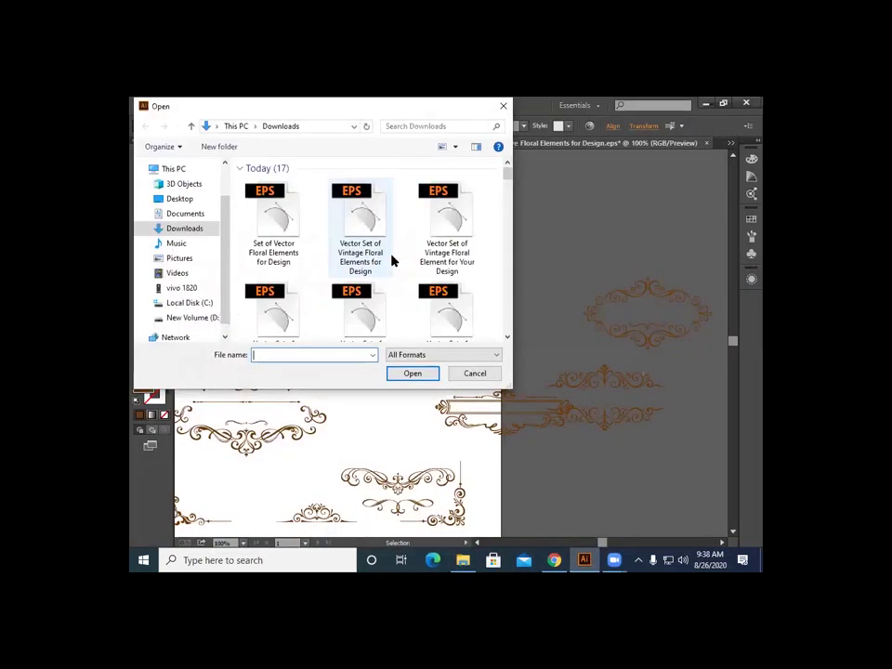
scroll(392, 261, "down", 15)
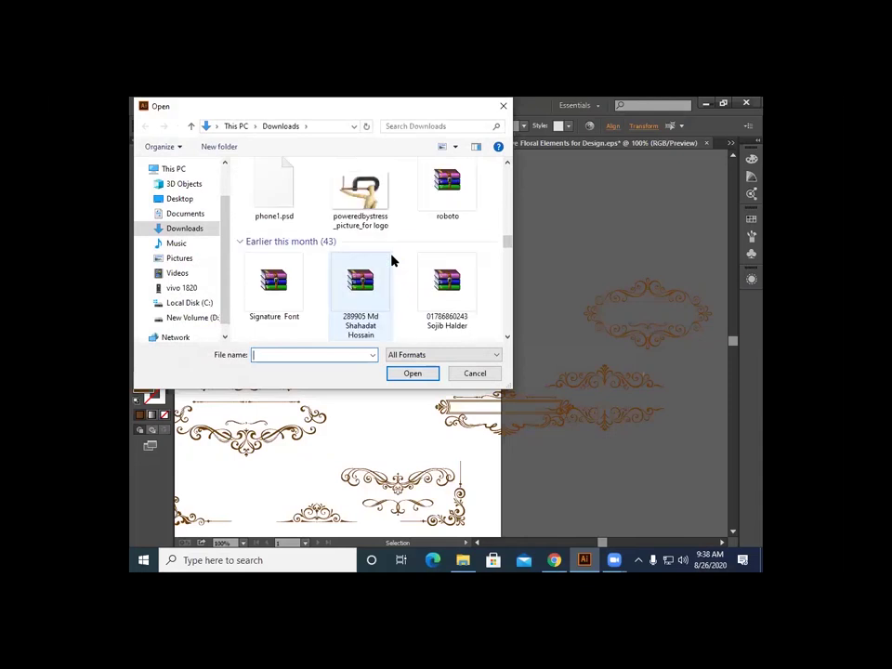
scroll(392, 261, "down", 15)
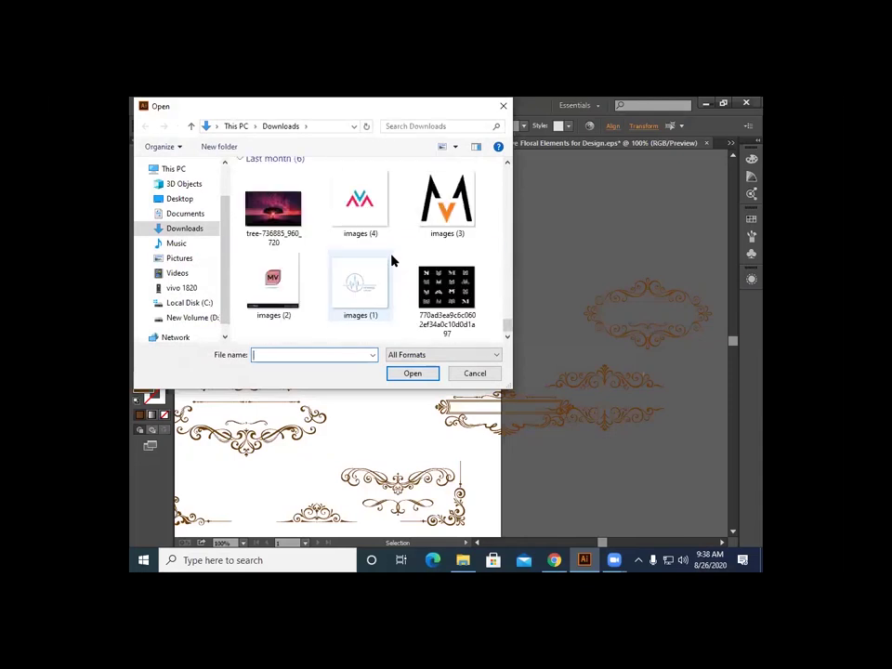
scroll(392, 261, "up", 3)
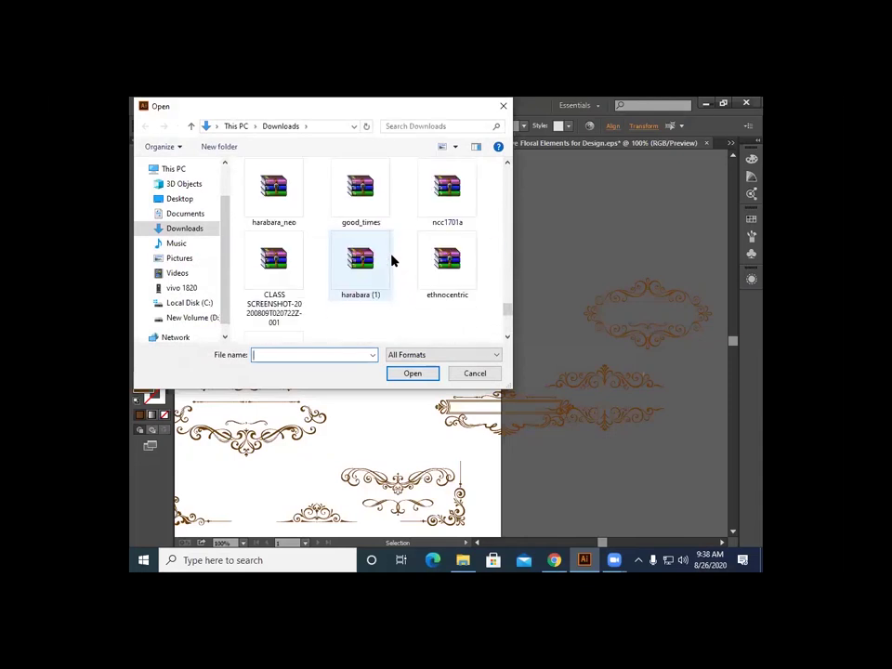
scroll(392, 261, "up", 10)
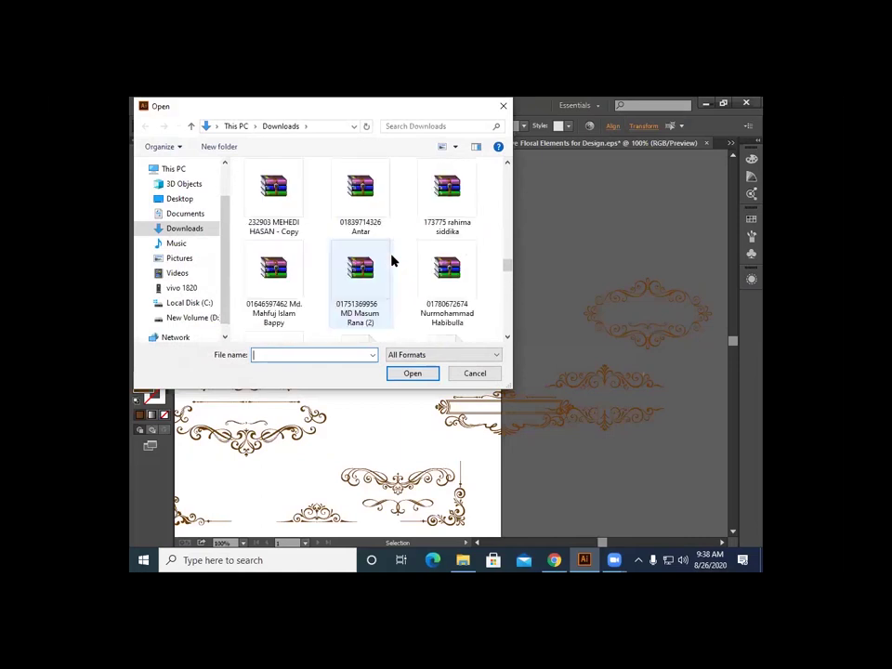
scroll(392, 261, "up", 10)
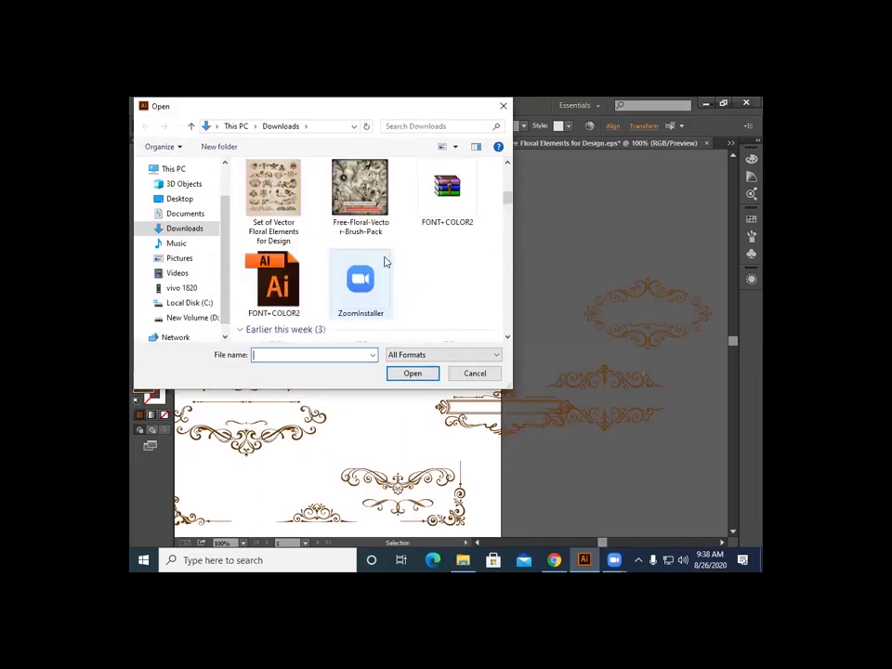
double_click(295, 283)
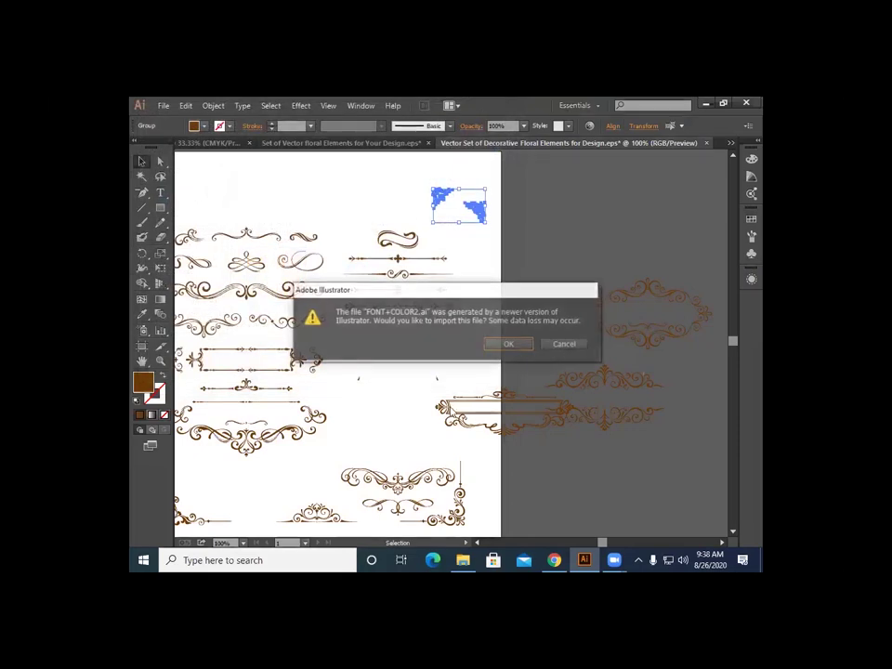
left_click(508, 344)
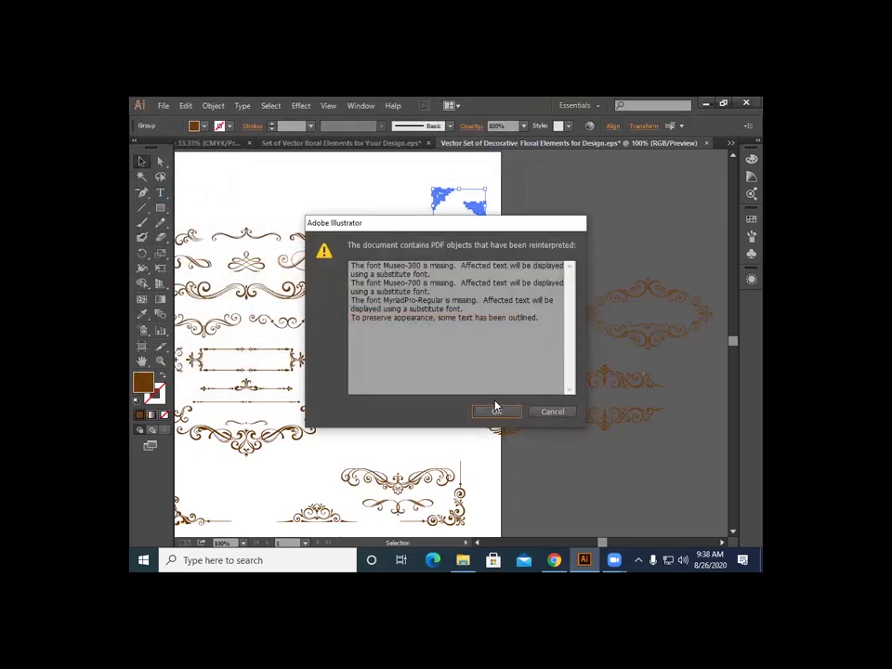
left_click(495, 410)
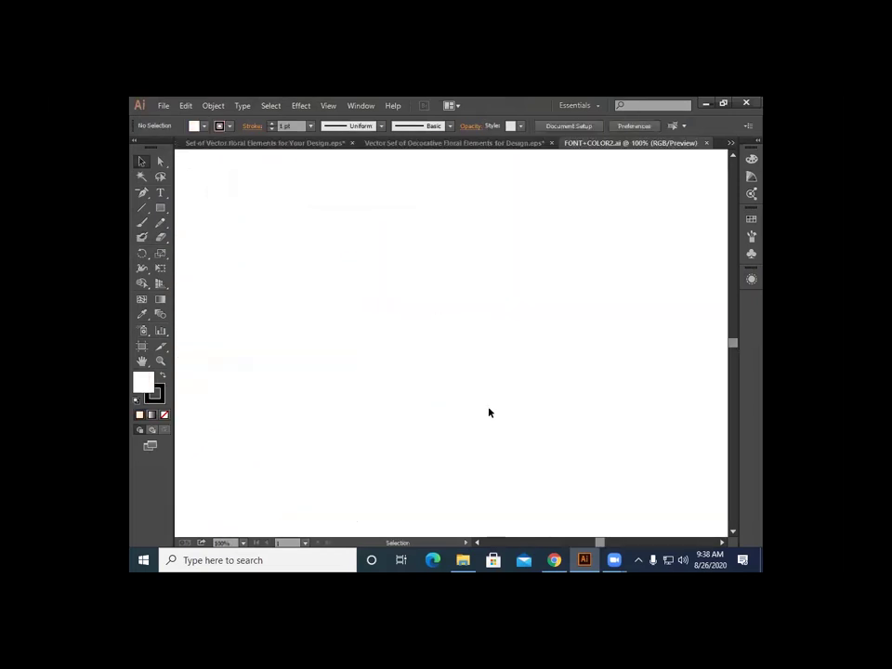
Step: Move the four gold gradient swatches and the bronze one into the empty area below the red and blue swatches
left_click_drag(254, 303, 529, 409)
left_click_drag(344, 307, 529, 440)
left_click_drag(375, 317, 542, 488)
left_click_drag(340, 356, 510, 492)
left_click_drag(496, 305, 455, 457)
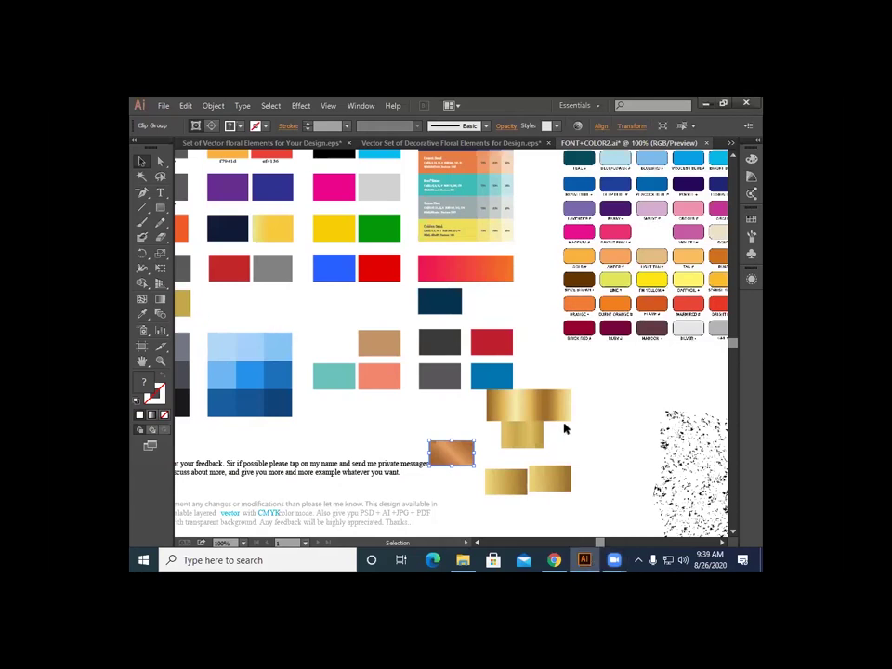
Step: Move the pink-to-orange gradient bar left, into the gap above the tan swatch
scroll(564, 428, "down", 2)
left_click_drag(426, 248, 338, 289)
scroll(372, 263, "up", 3)
scroll(372, 263, "up", 3)
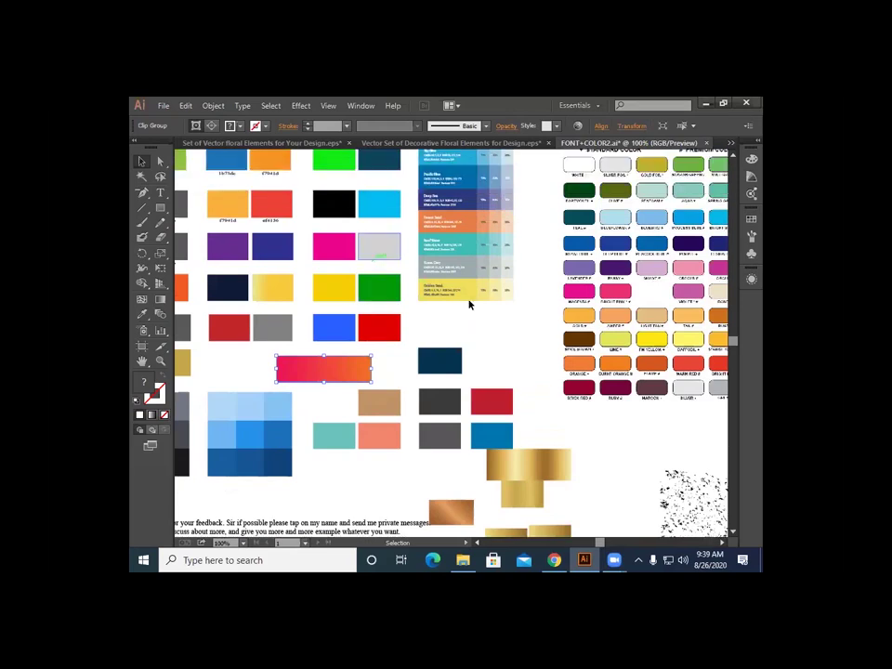
scroll(378, 265, "down", 6)
scroll(358, 290, "down", 5)
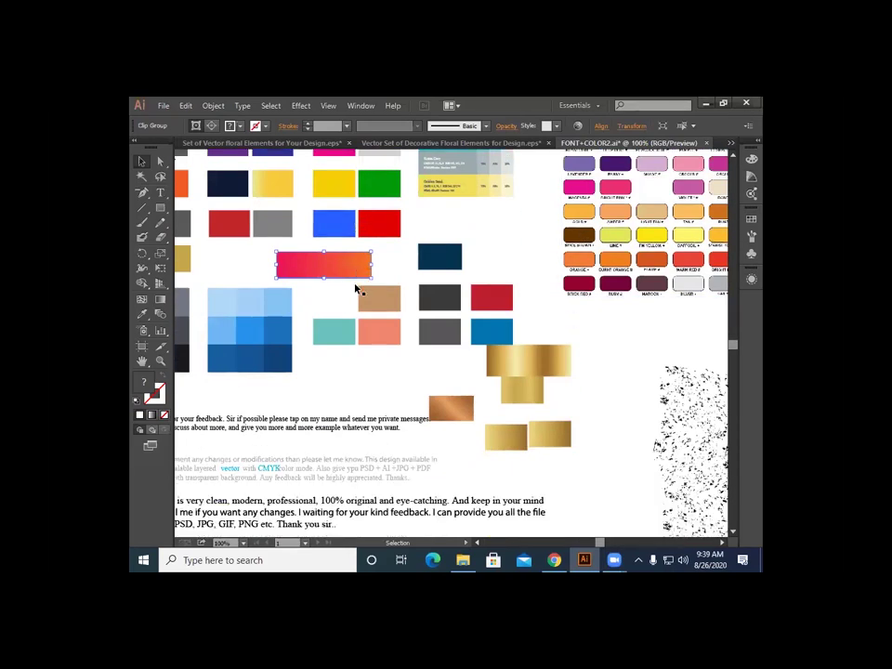
scroll(580, 353, "down", 5)
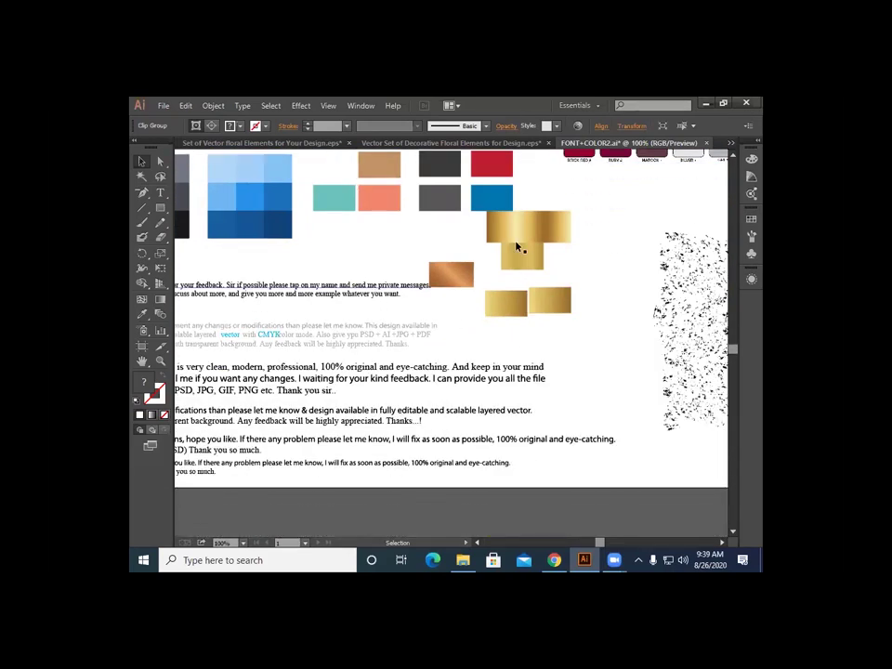
Step: Pull the wide gold gradient swatch clear of the others and bring it into Untitled-4, beside the artboard's left edge
left_click_drag(533, 241, 609, 261)
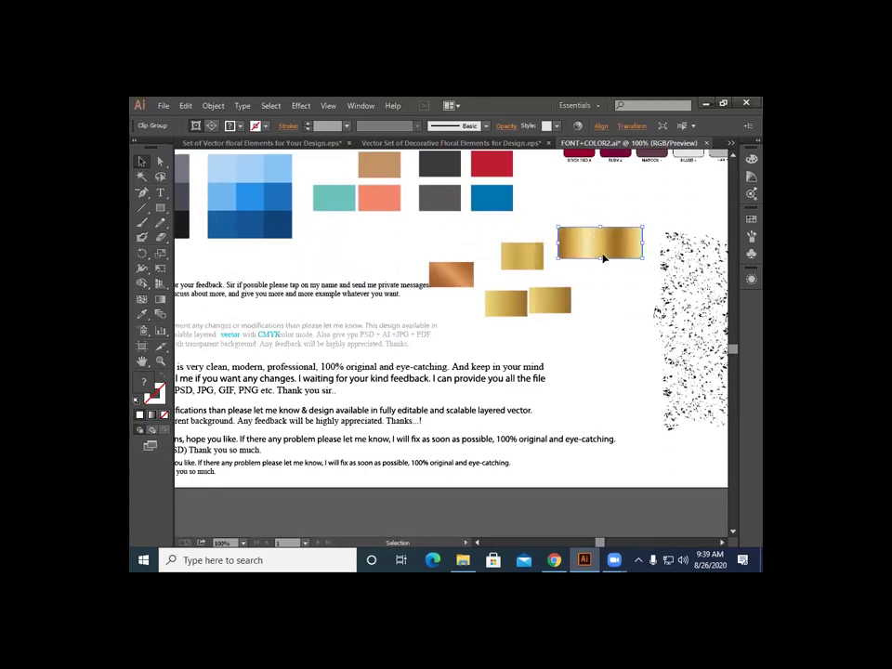
left_click_drag(608, 244, 218, 147)
left_click_drag(258, 326, 243, 367)
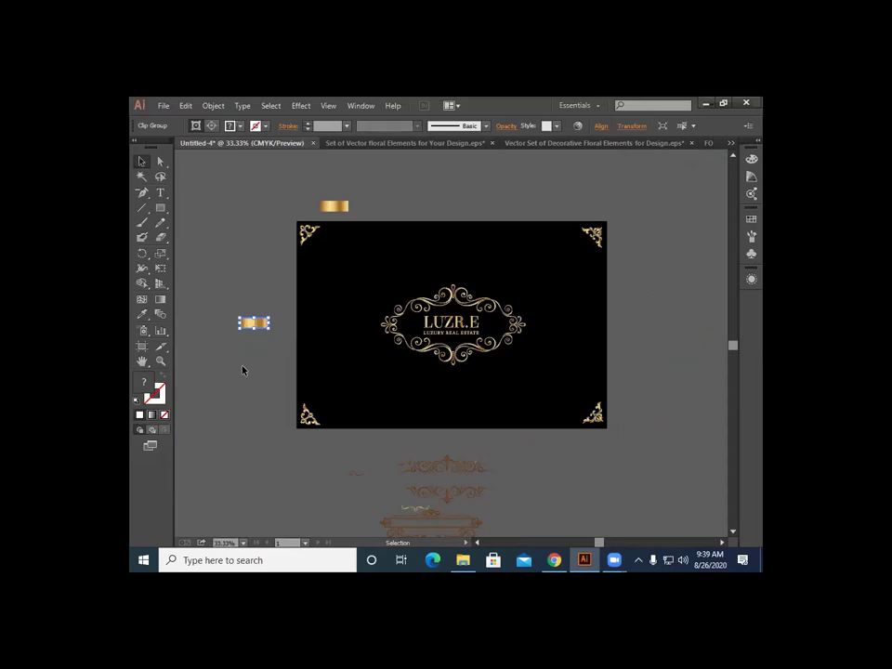
left_click(249, 342)
left_click(441, 473)
scroll(441, 473, "down", 3)
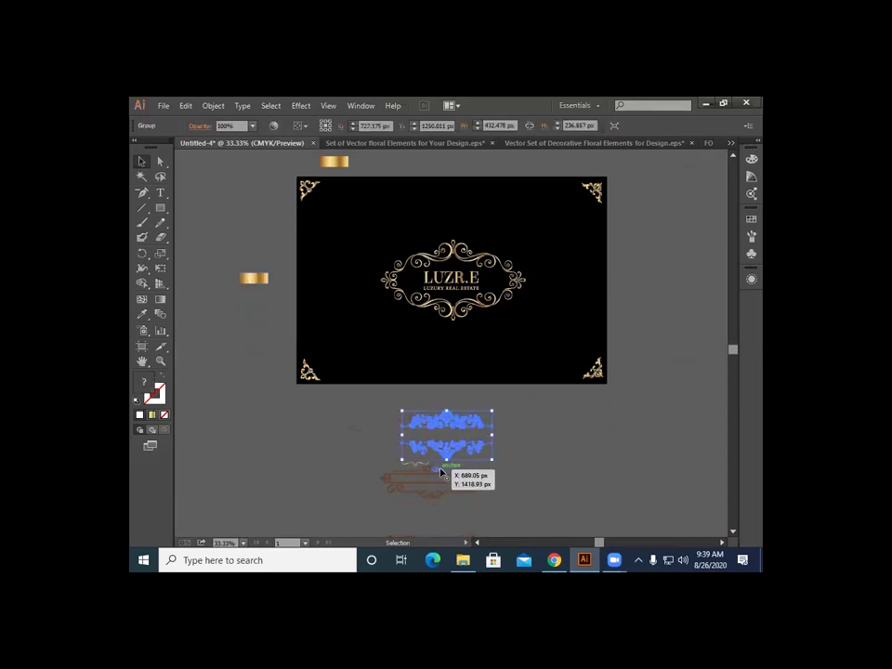
left_click(428, 484)
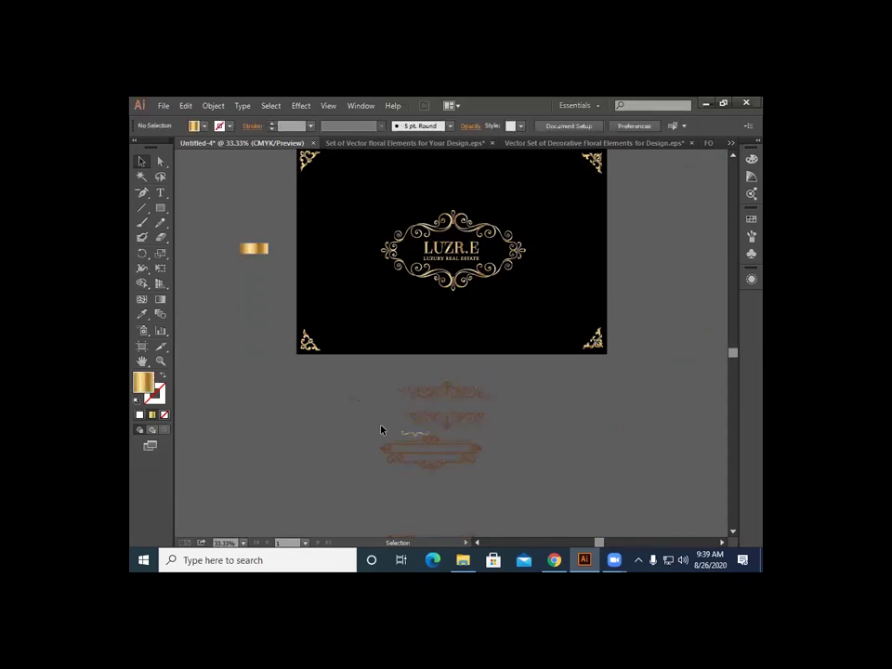
Step: Close the Vector Set of Decorative Floral Elements for Design.eps document
left_click(611, 144)
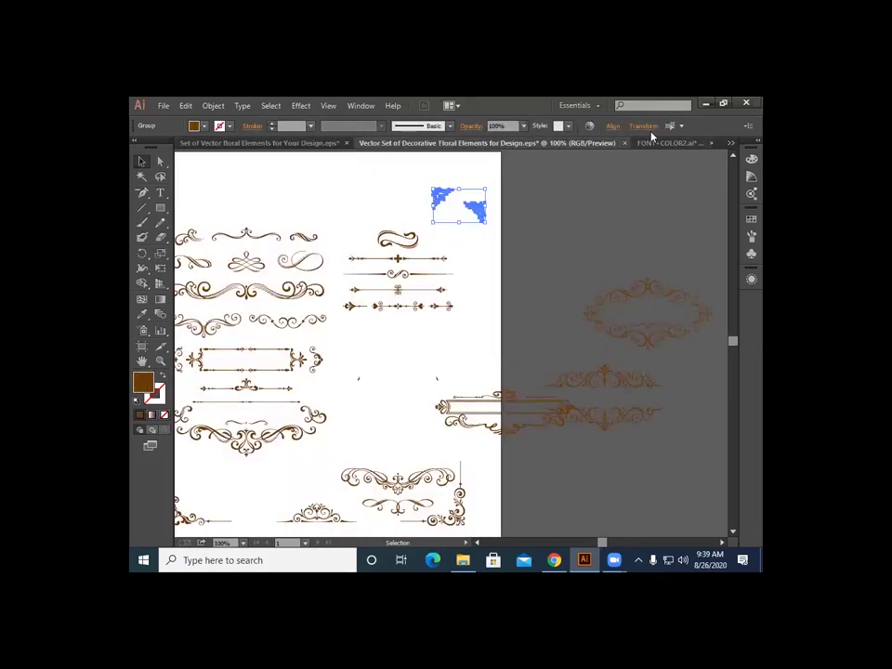
left_click(624, 144)
left_click(504, 346)
Step: Open Vector Collection of Floral Elements for Design.eps from the Downloads folder
left_click(160, 104)
left_click(185, 145)
scroll(418, 294, "down", 5)
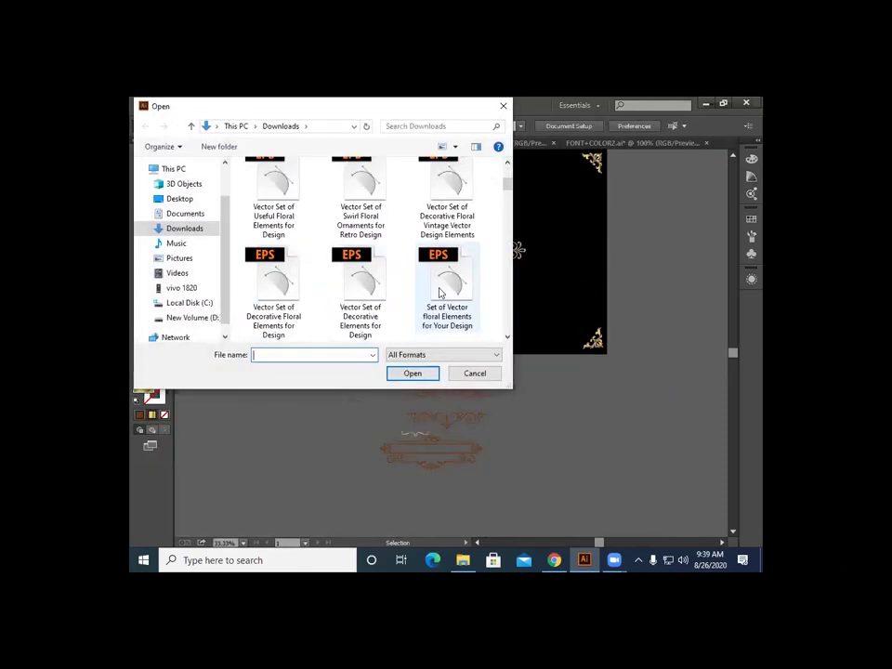
scroll(440, 293, "up", 3)
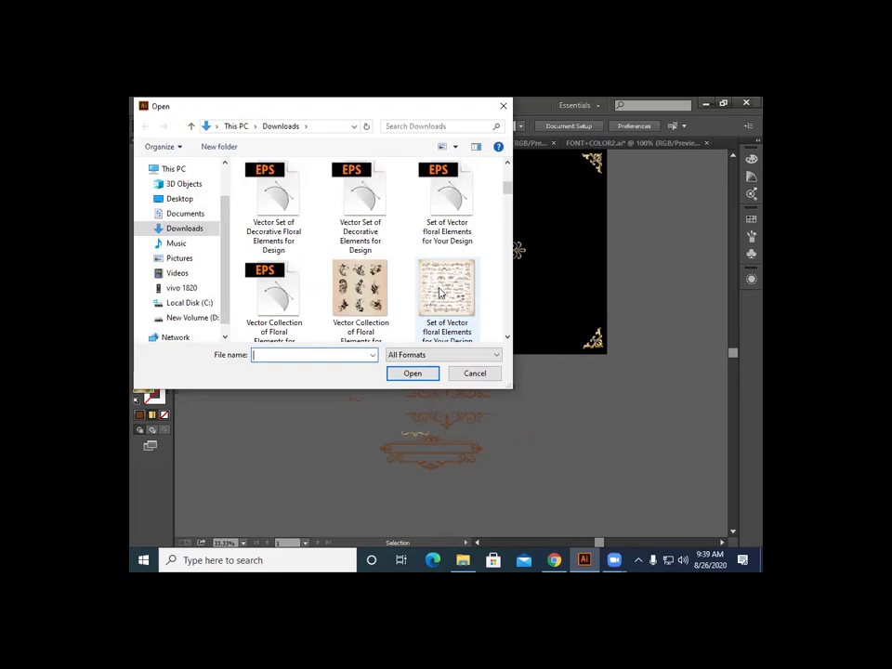
double_click(275, 299)
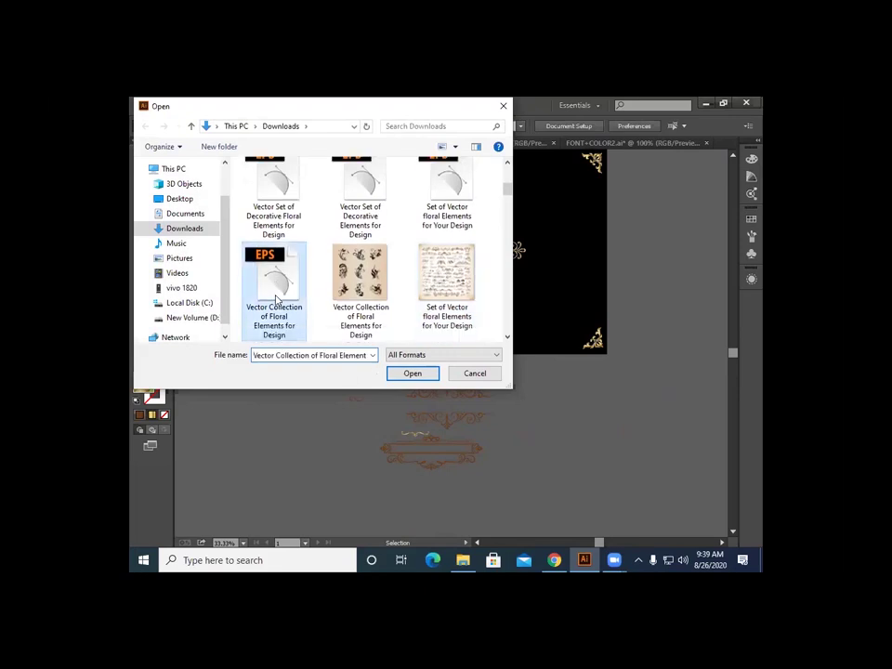
left_click(523, 354)
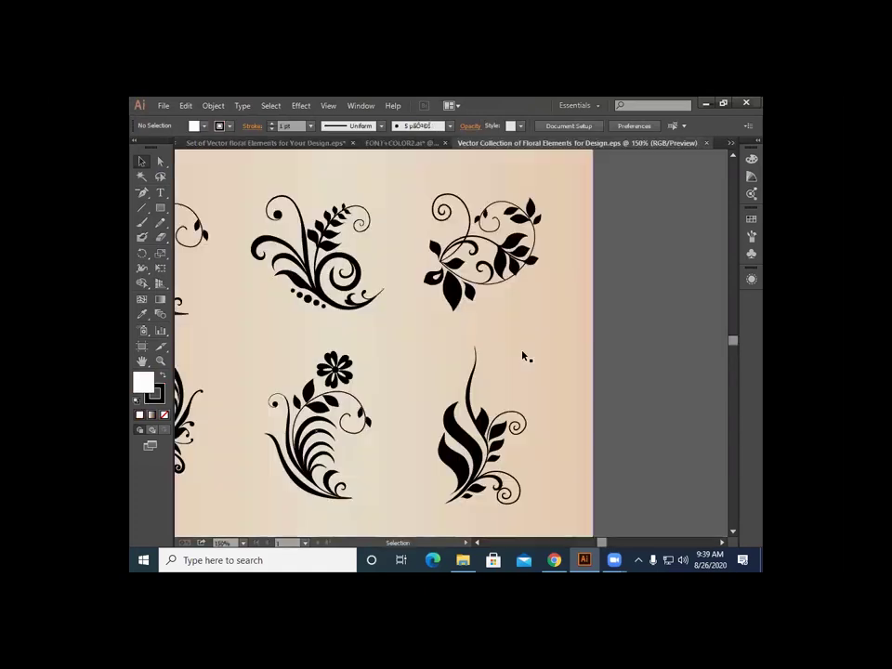
Step: Take the black spray with small round flowers off its artboard and bring it into Untitled-4, left of the ornaments
scroll(522, 360, "down", 2)
scroll(513, 361, "down", 4)
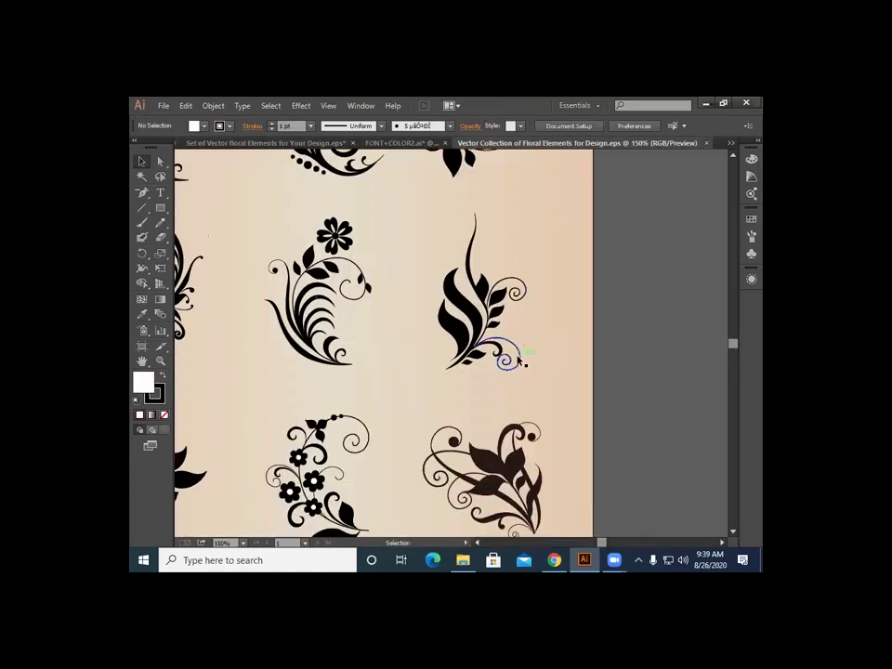
left_click_drag(356, 429, 629, 364)
scroll(628, 364, "up", 4)
scroll(627, 363, "up", 1)
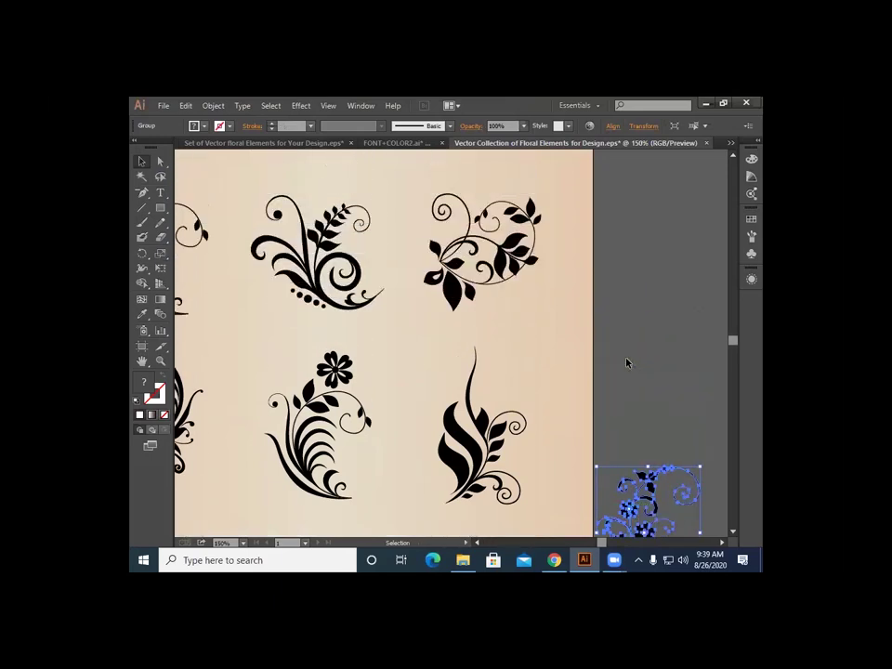
left_click_drag(649, 462, 337, 161)
left_click_drag(355, 338, 225, 146)
left_click_drag(253, 418, 255, 415)
Step: Enlarge the black flower spray several times over, move it to the lower left of the brown ornaments, and deselect it
scroll(254, 390, "down", 4)
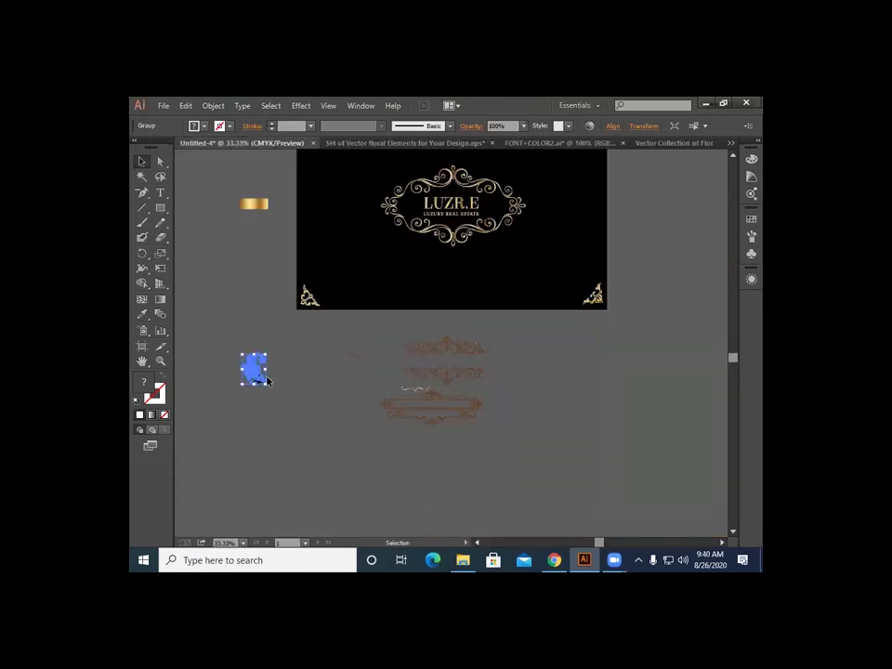
left_click_drag(254, 316, 279, 359)
scroll(557, 372, "down", 2)
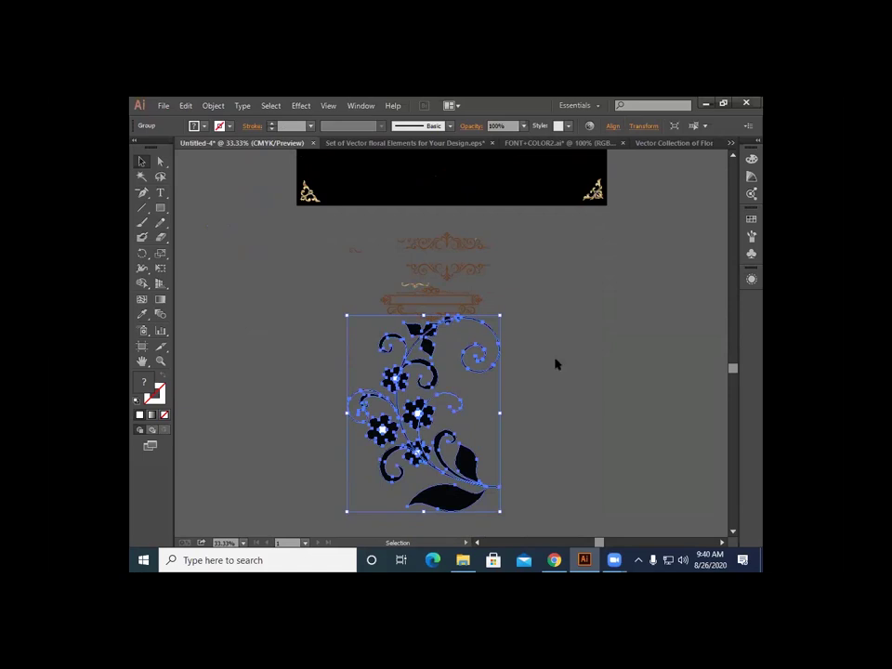
left_click_drag(390, 409, 283, 387)
left_click(596, 424)
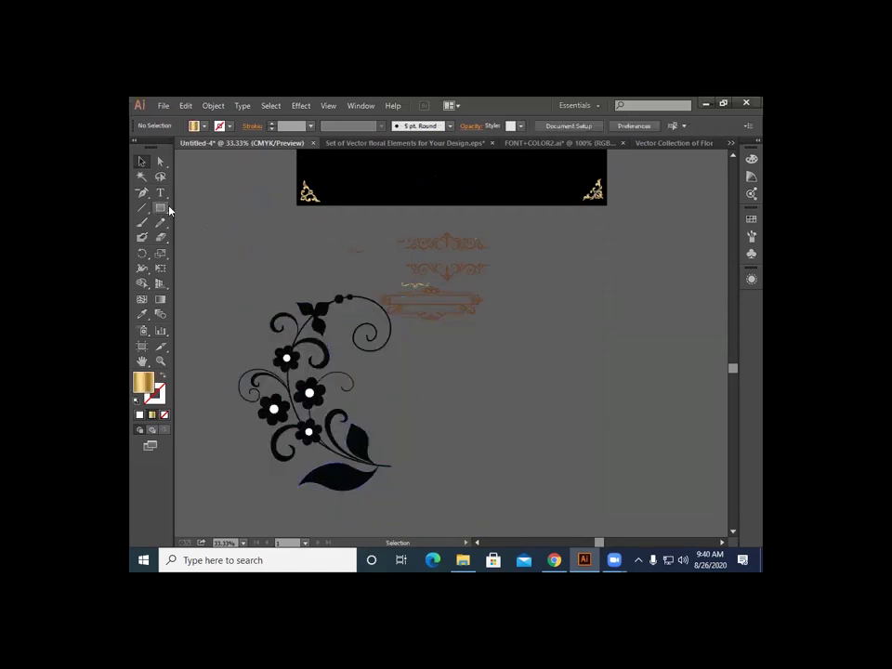
Step: Switch to the Ellipse tool, set the default fill to red, and return to the Selection tool
left_click_drag(161, 213, 186, 235)
left_click(197, 125)
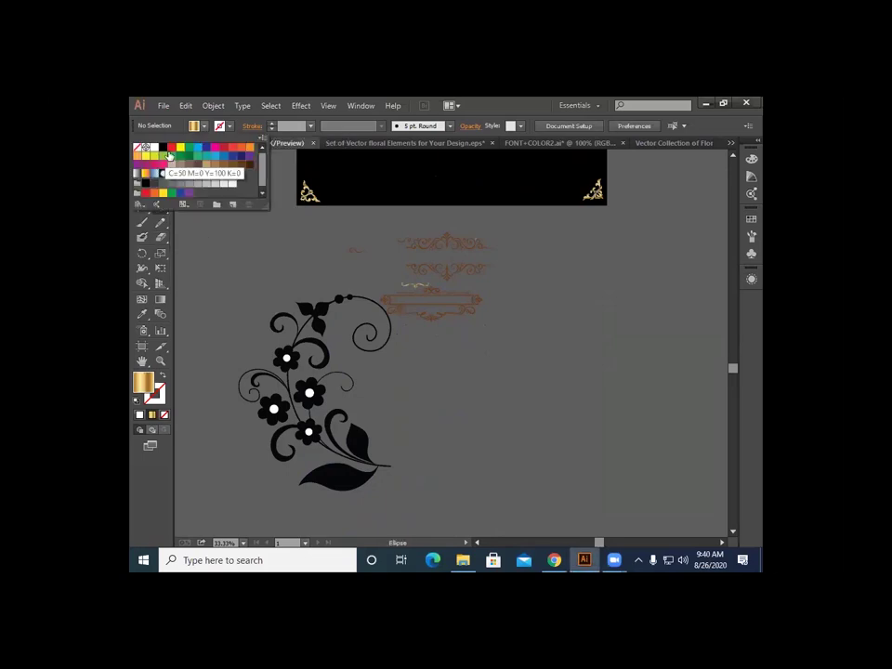
left_click(171, 147)
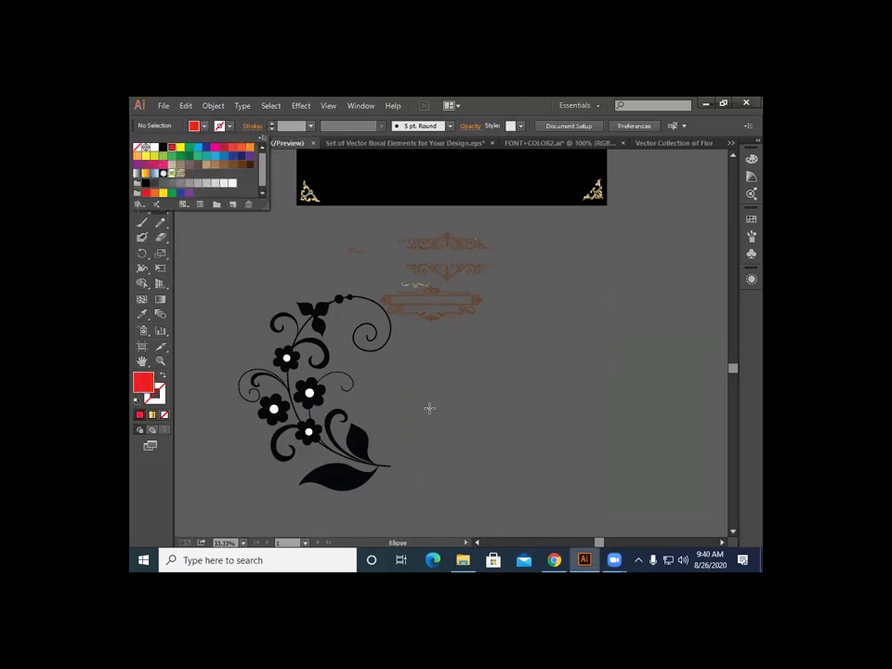
key("Escape")
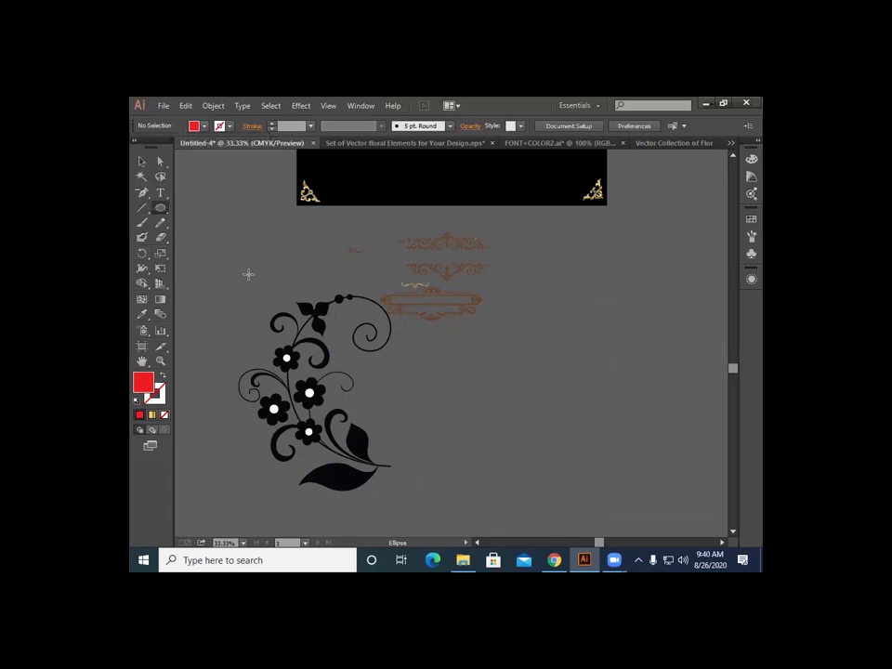
key("v")
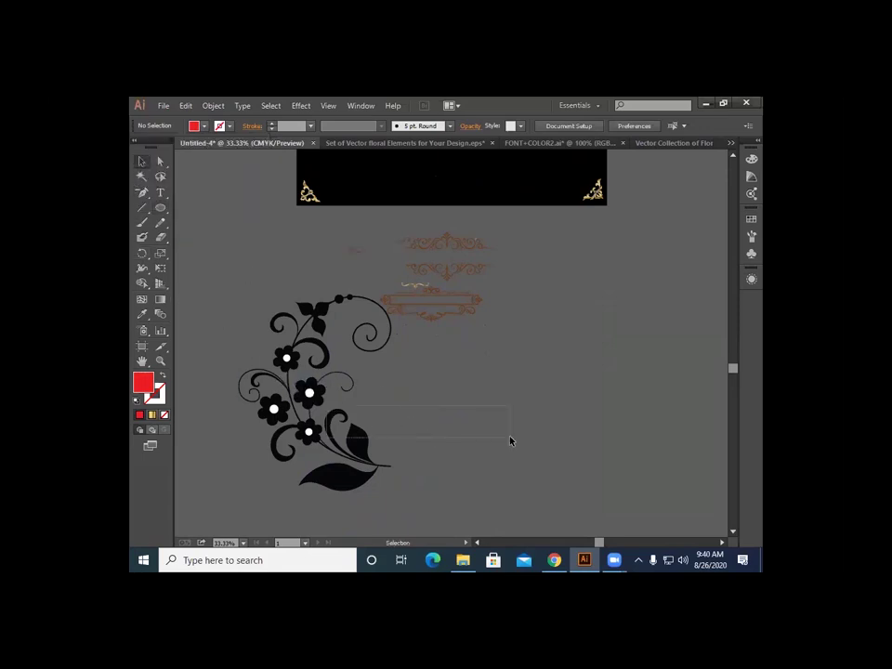
Step: Move the black flower spray further down and left, clear of the brown ornament frames
left_click_drag(510, 440, 510, 440)
left_click_drag(357, 454, 495, 474)
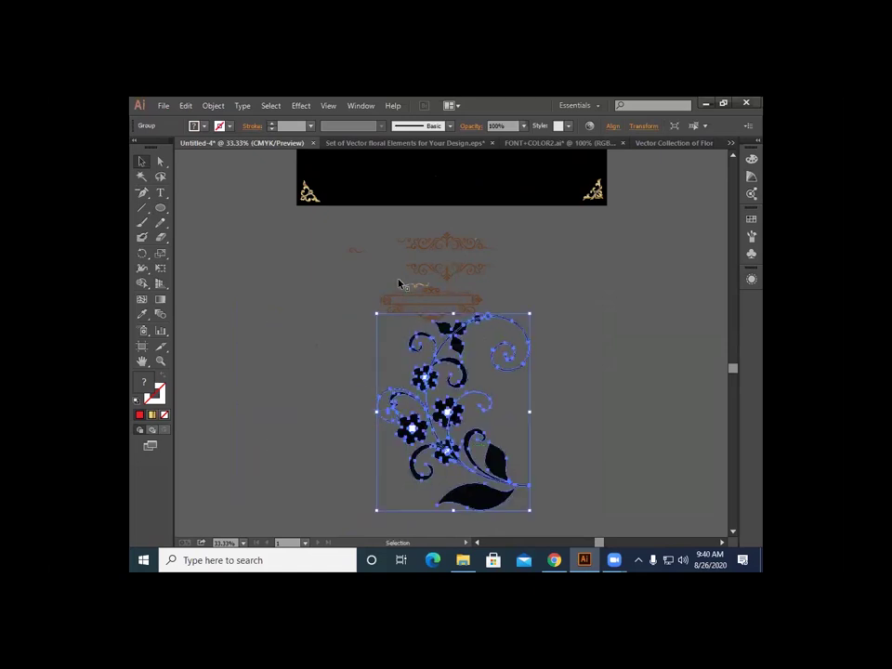
left_click(320, 269)
left_click_drag(419, 433, 205, 465)
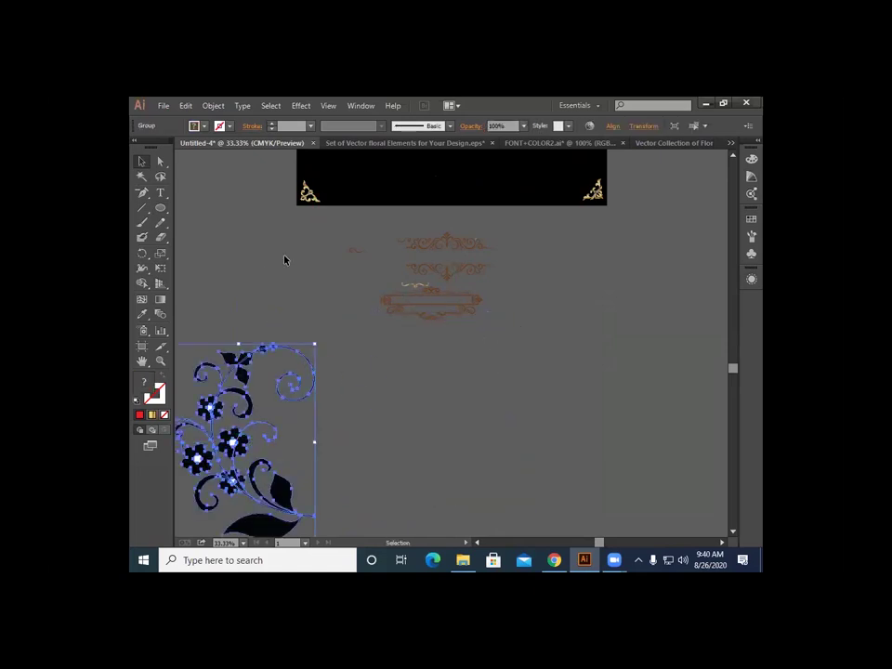
Step: Move the brown ornament frames beside the artboard's left edge and place the black flower spray centrally below the artboard
left_click(478, 313)
left_click_drag(501, 303, 279, 200)
left_click(364, 423)
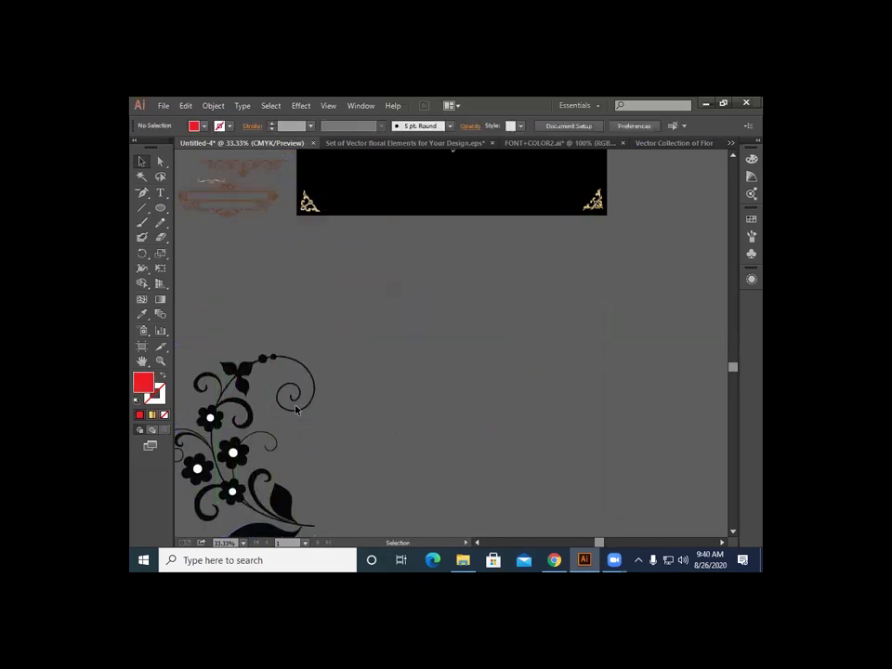
left_click_drag(545, 387, 545, 387)
left_click_drag(199, 409, 406, 355)
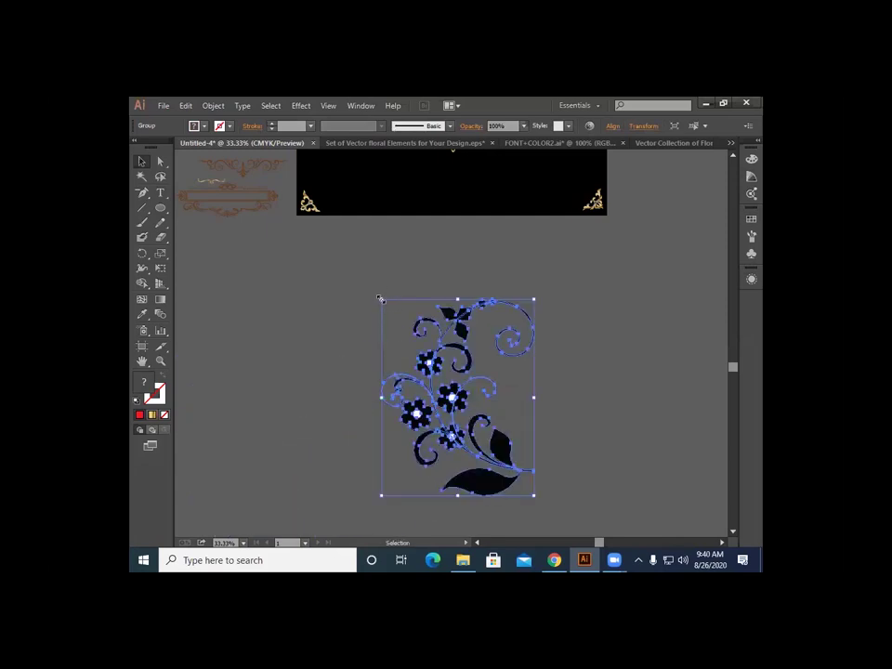
Step: Enlarge the black flower spray until it reaches close to the artboard's bottom edge, and deselect it
left_click_drag(380, 298, 325, 225)
left_click(300, 354)
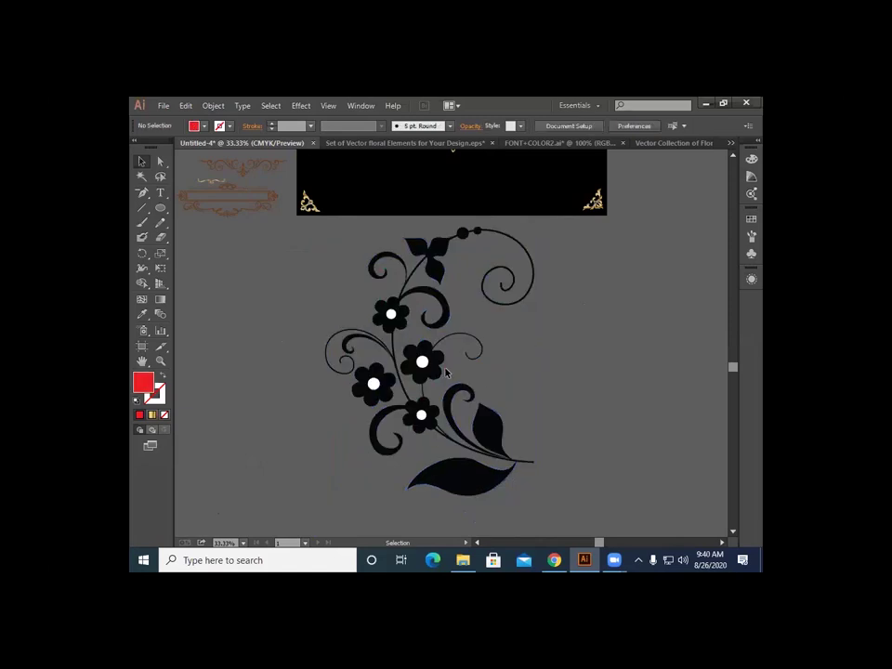
scroll(446, 372, "up", 4)
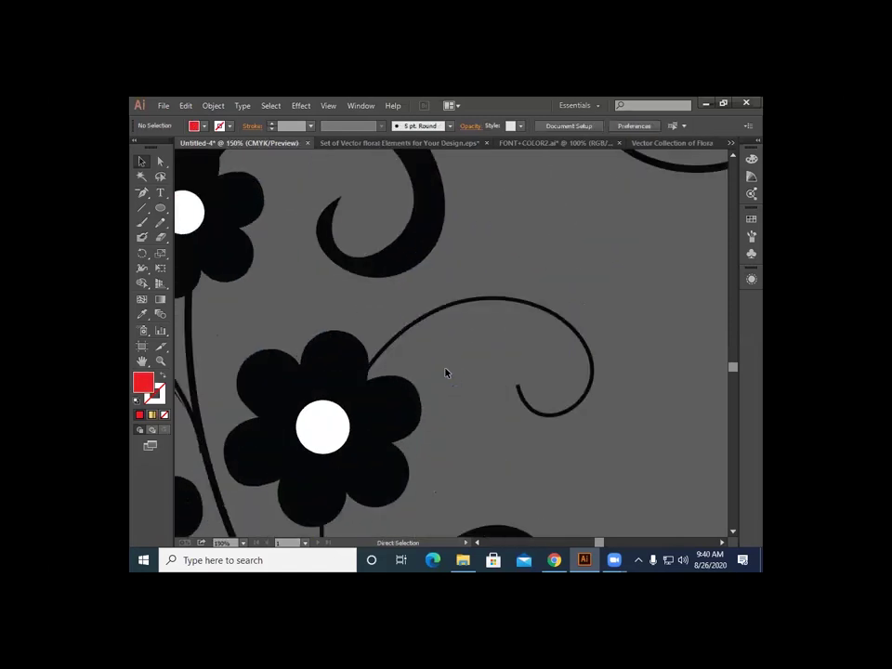
left_click_drag(329, 384, 421, 386)
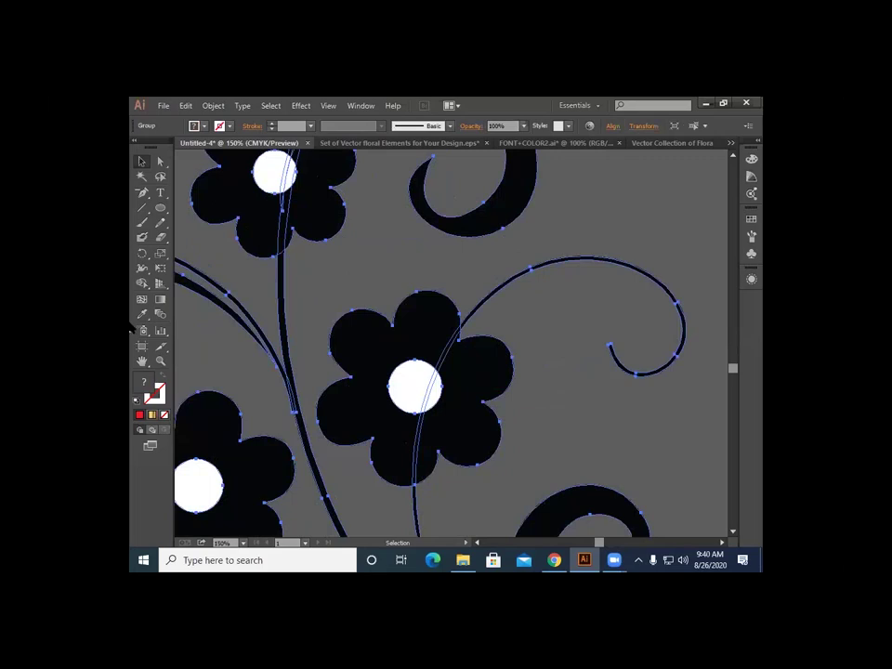
left_click(160, 207)
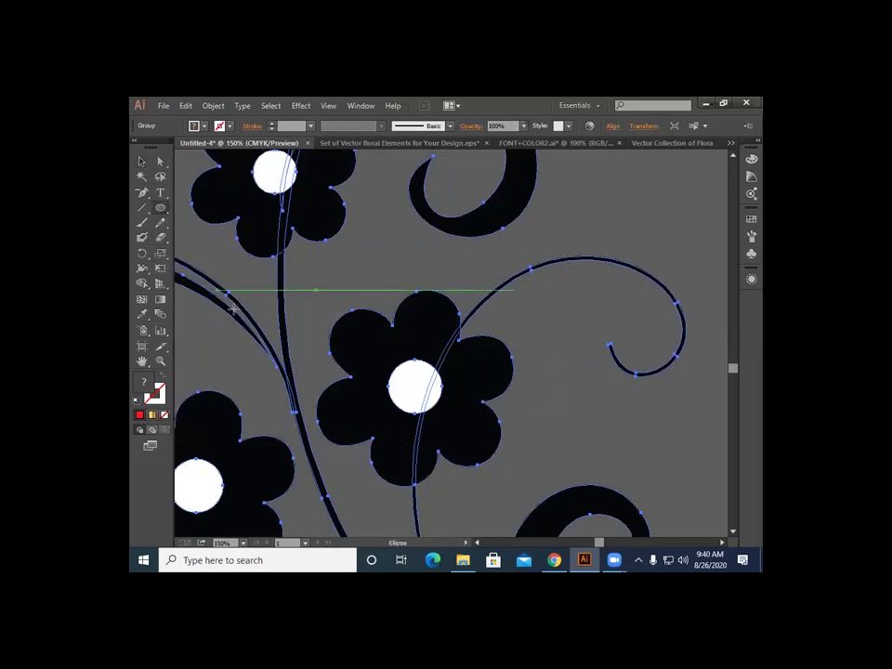
left_click(204, 127)
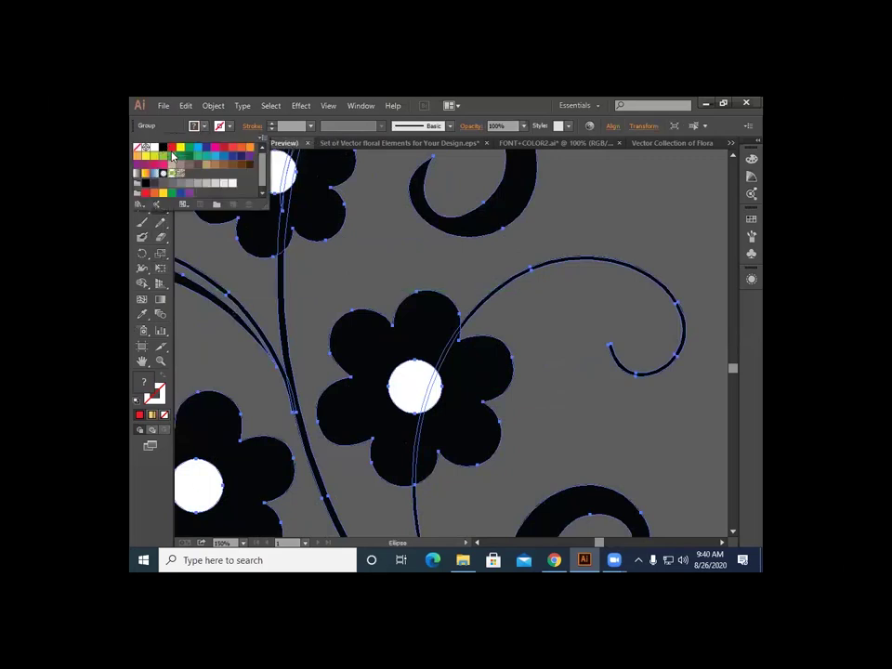
left_click(171, 146)
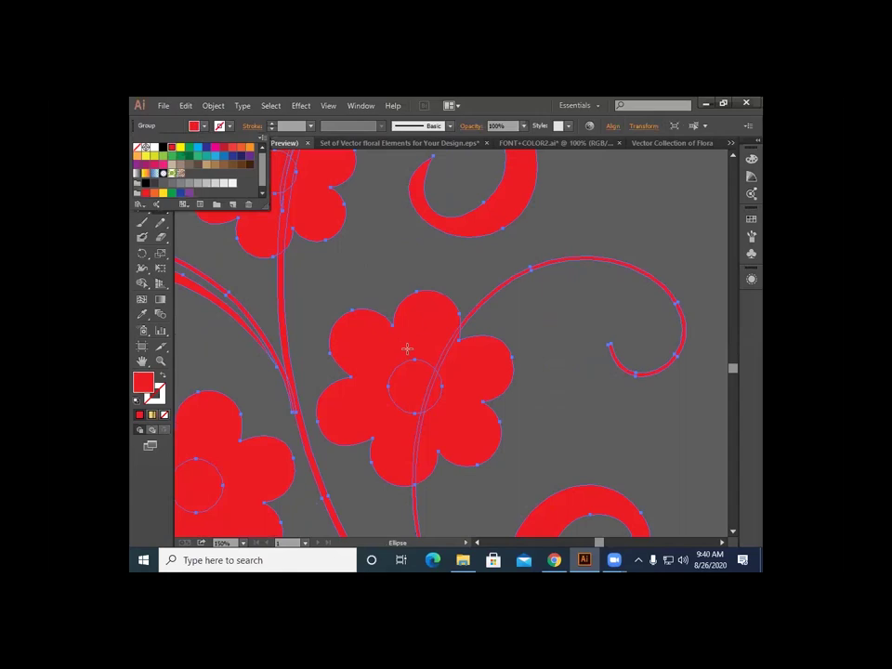
left_click(407, 349)
key("ctrl+z")
key("l")
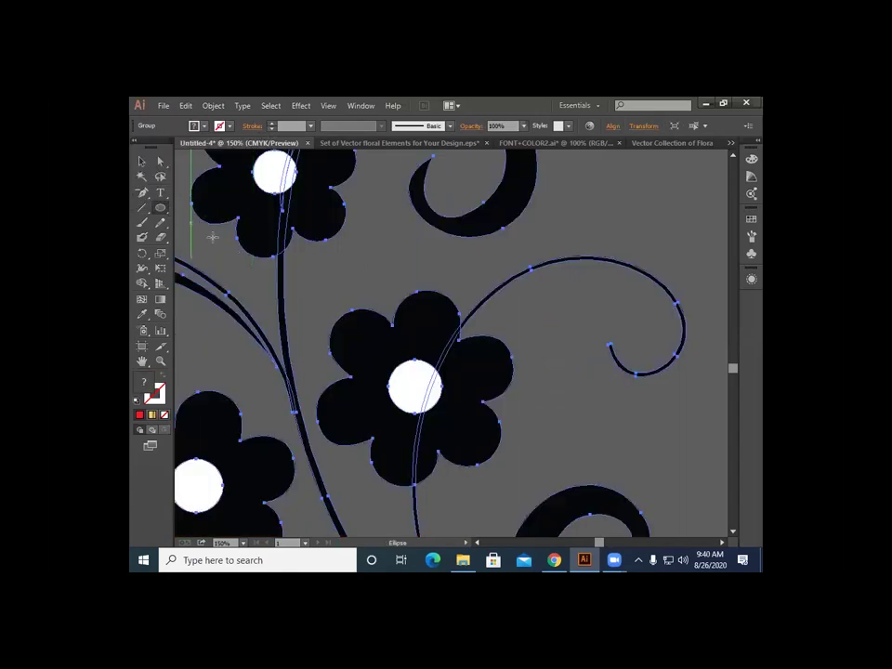
left_click(141, 162)
left_click(223, 269)
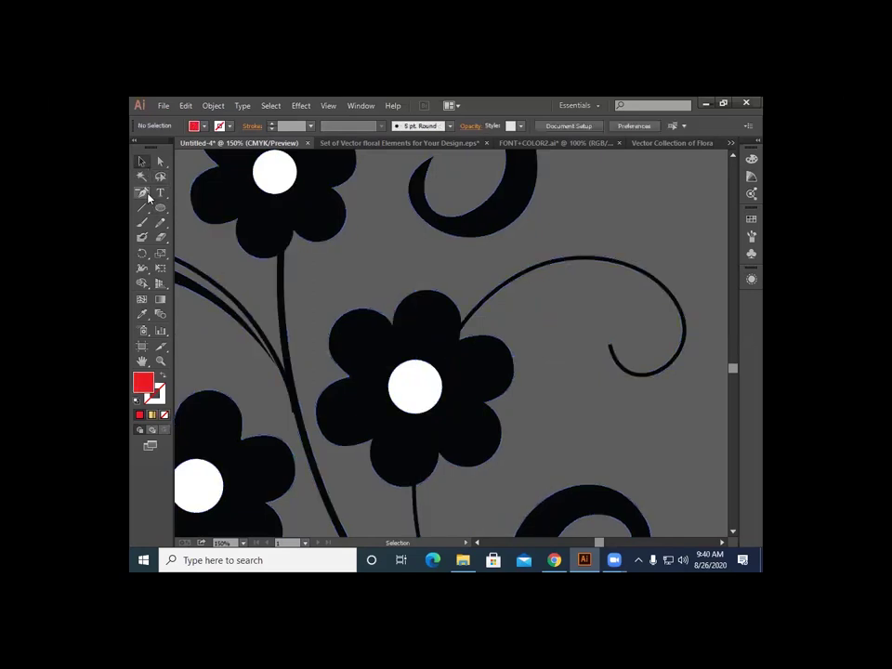
Step: Draw a red circle with the Ellipse tool and fit it over the white centre of the middle flower
key("l")
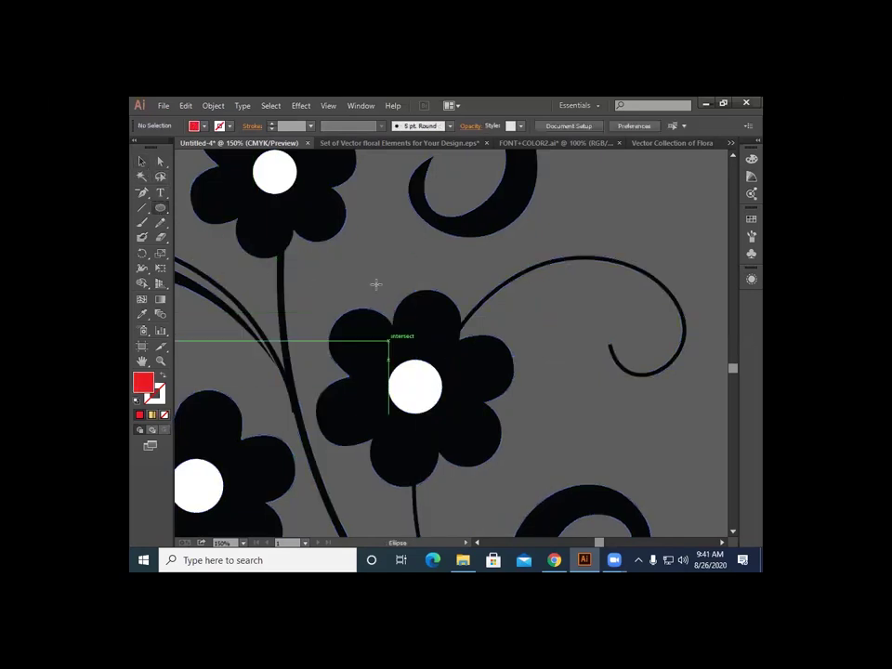
mouse_move(403, 380)
left_mouse_down()
mouse_move(413, 385)
mouse_move(396, 398)
left_mouse_up()
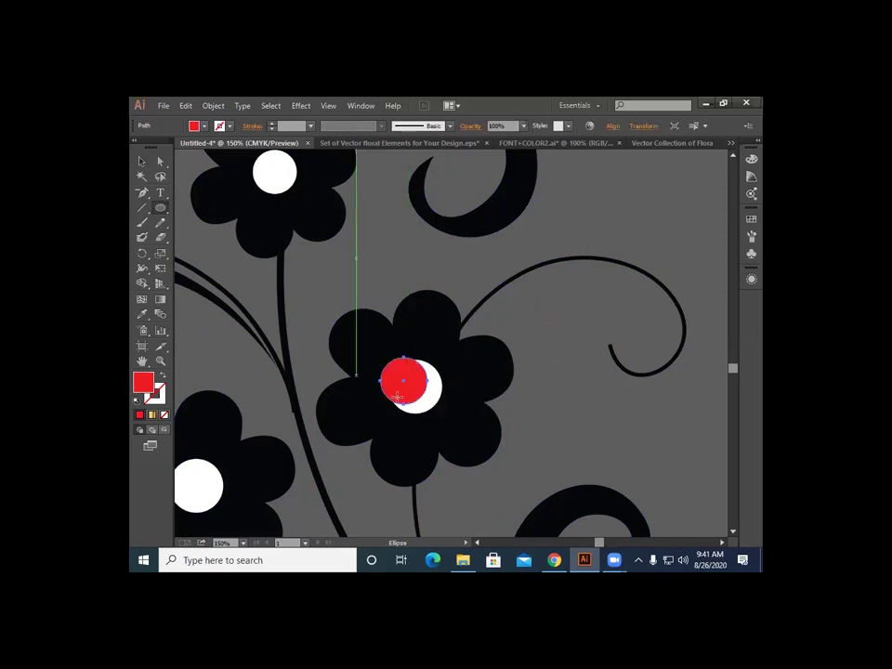
key("v")
left_click(201, 235)
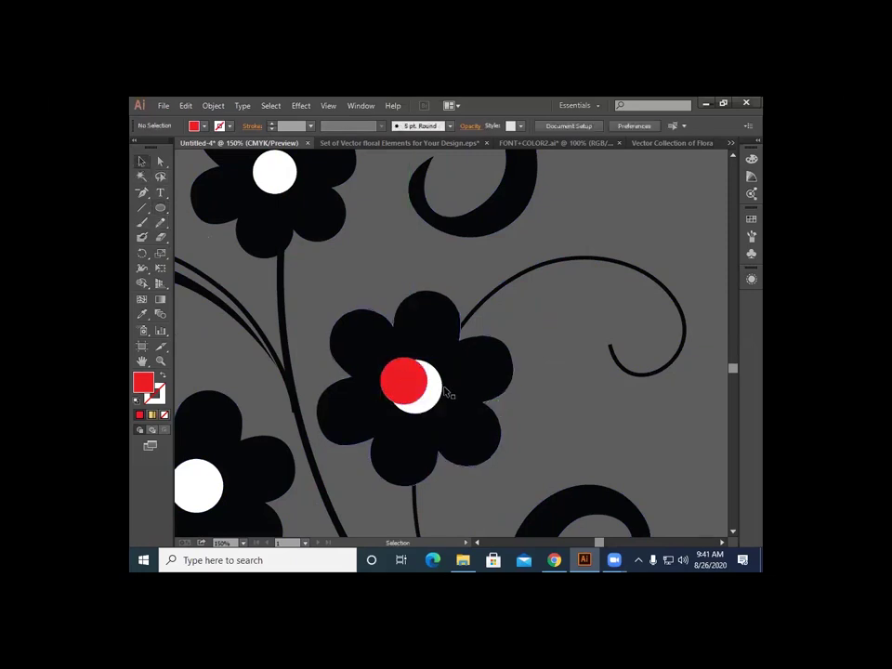
left_click_drag(412, 388, 383, 359)
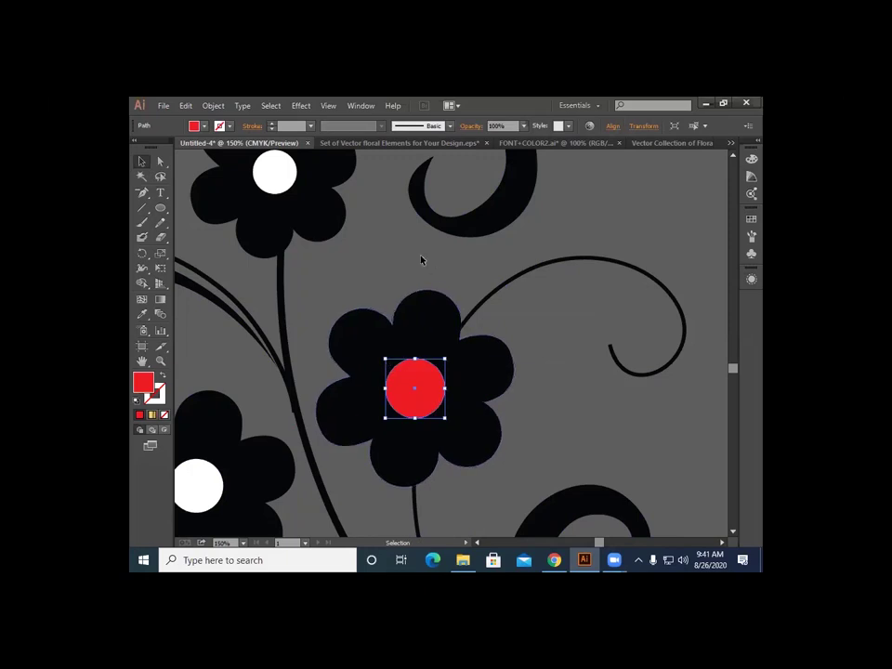
left_click(381, 277)
scroll(416, 394, "down", 1)
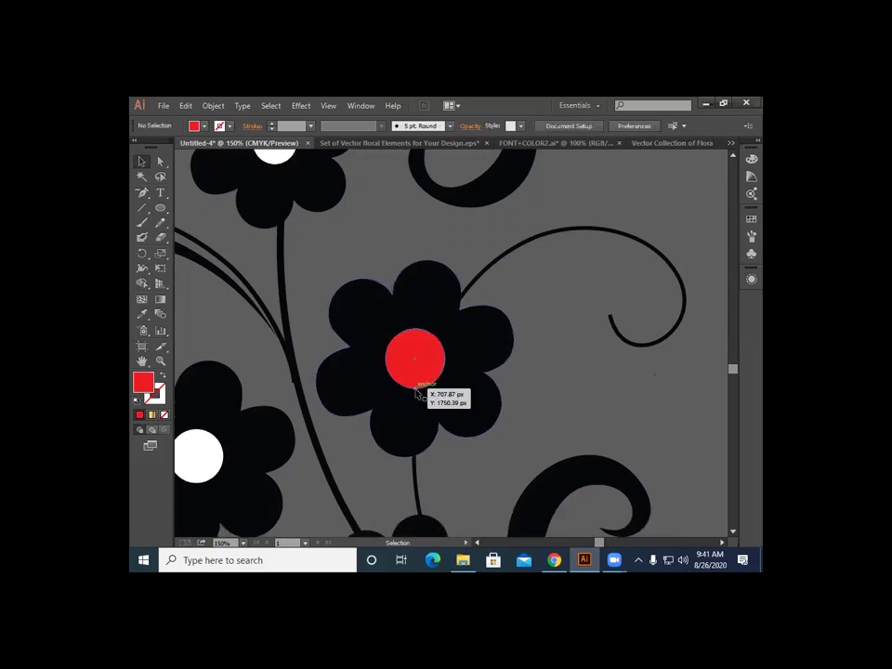
left_click_drag(415, 369, 358, 274)
scroll(357, 274, "up", 1)
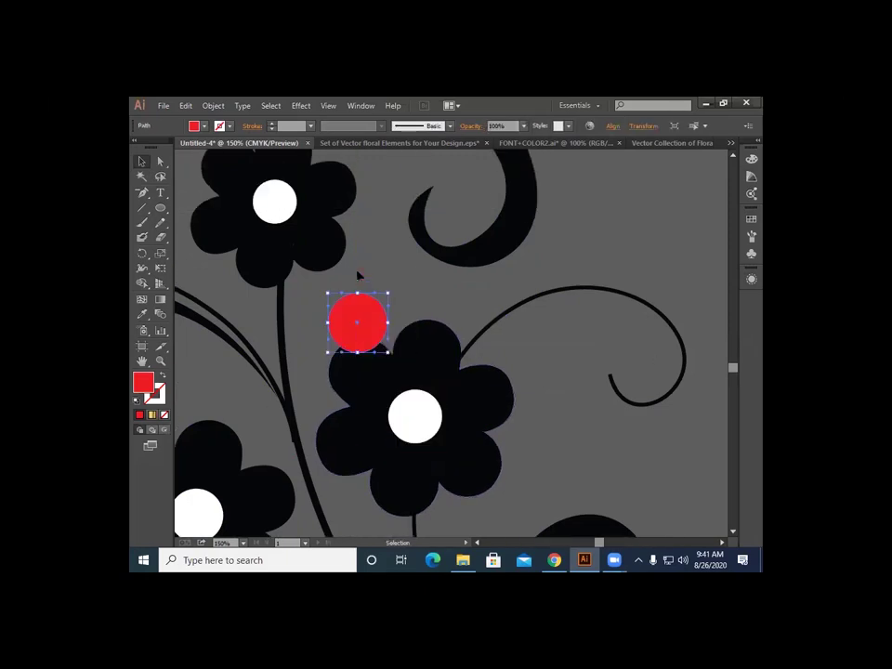
key("ctrl+z")
left_click(546, 358)
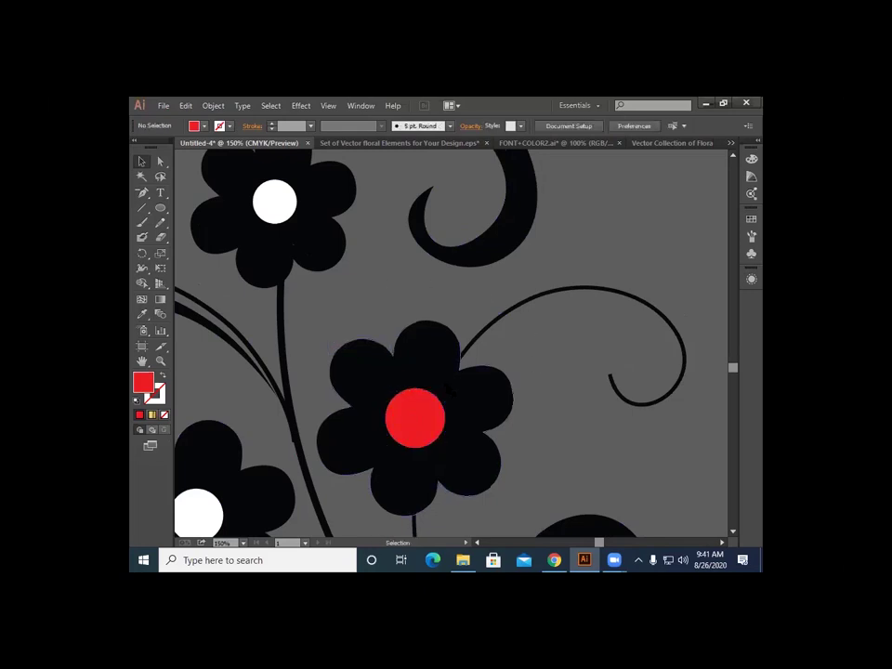
Step: Duplicate the red circle onto the topmost flower's white centre and shrink the copy slightly to fit
left_click_drag(414, 422, 280, 252)
scroll(381, 320, "up", 1)
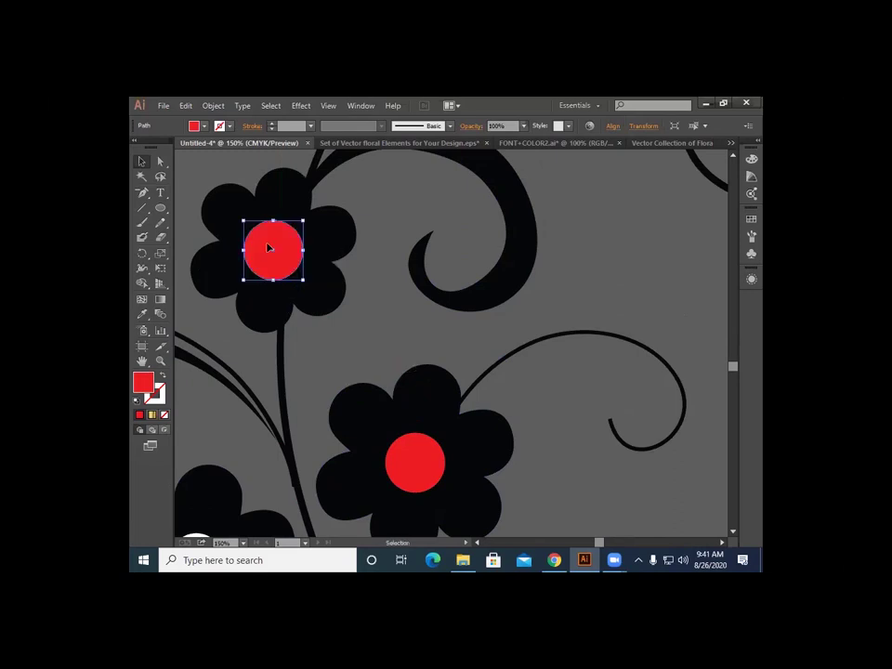
left_click_drag(243, 220, 247, 224)
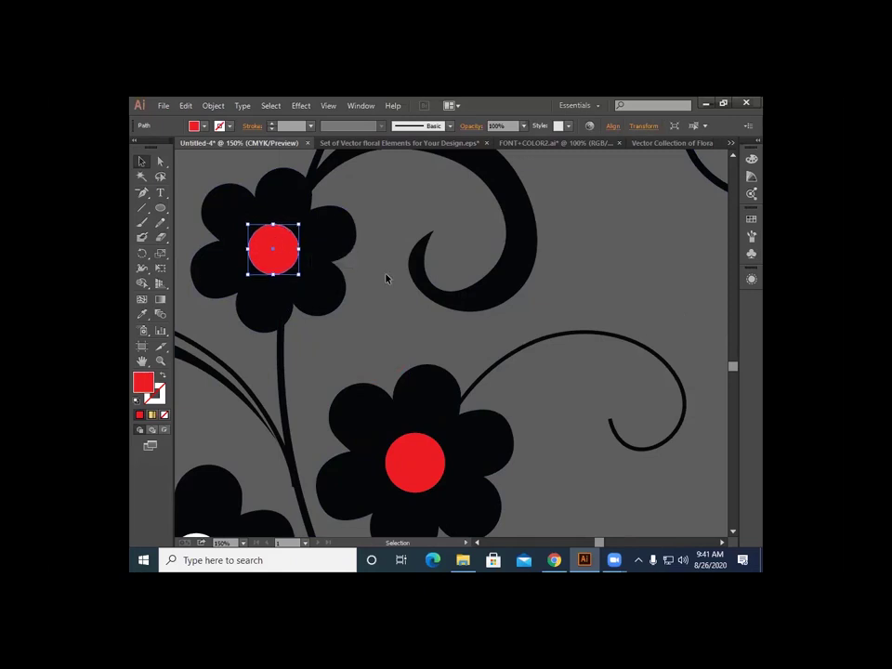
left_click(376, 335)
scroll(377, 334, "down", 3)
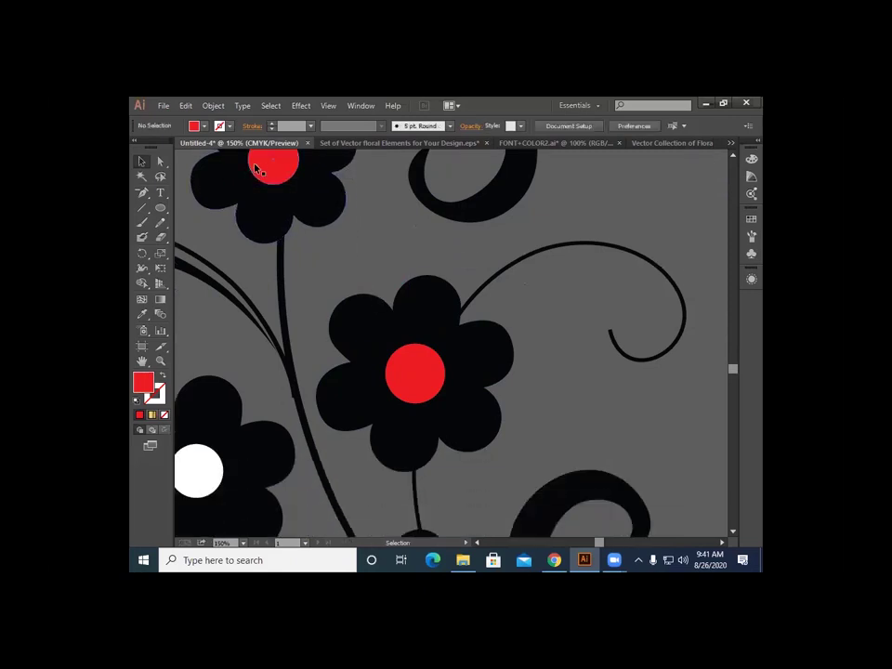
left_click_drag(270, 177, 248, 306)
scroll(247, 315, "down", 2)
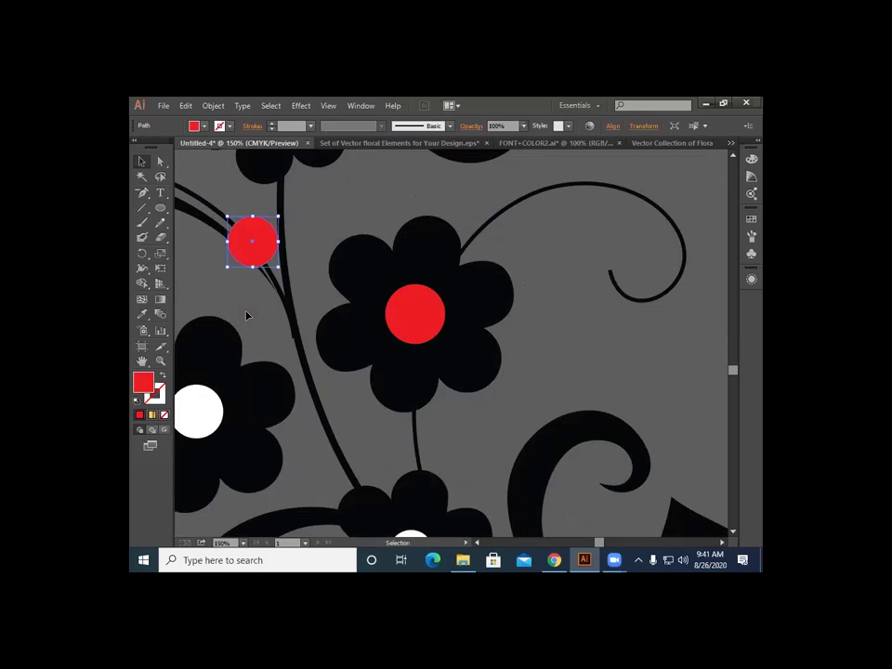
key("ctrl+z")
scroll(302, 300, "up", 2)
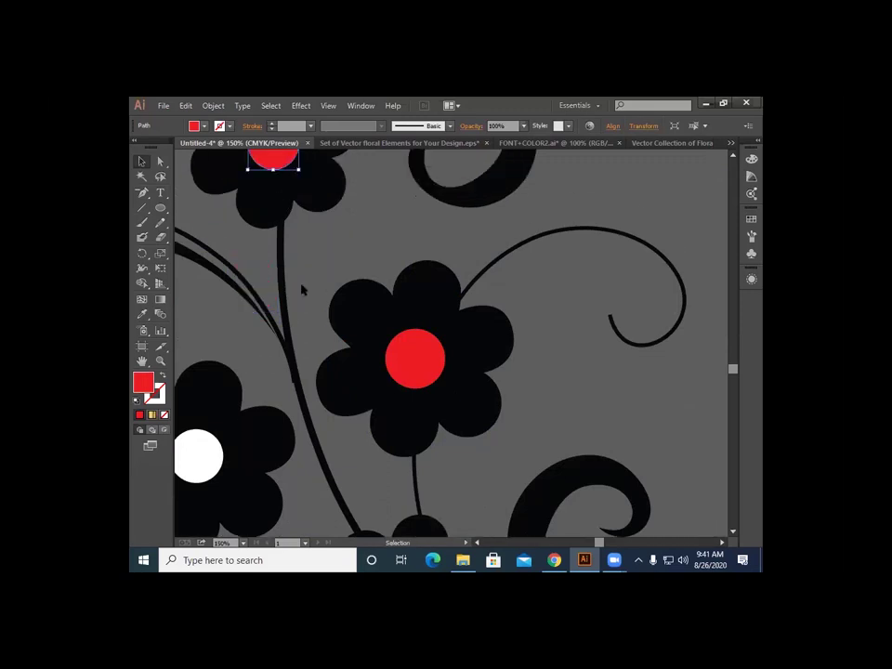
left_click(303, 291)
Step: Duplicate the topmost flower's red circle onto the leftmost flower and enlarge the copy slightly to cover its white centre
left_click_drag(273, 167, 221, 455)
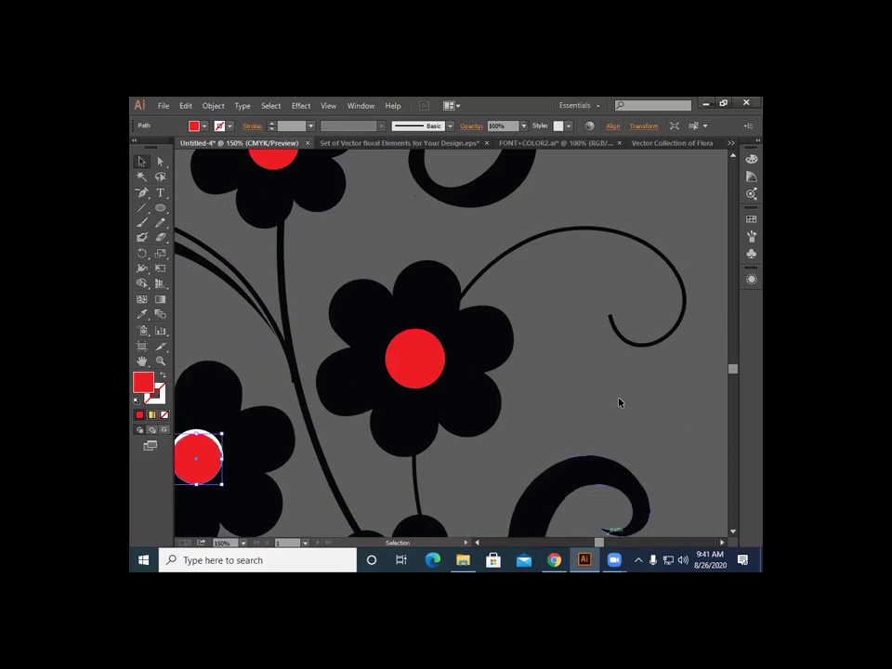
scroll(619, 402, "left", 5)
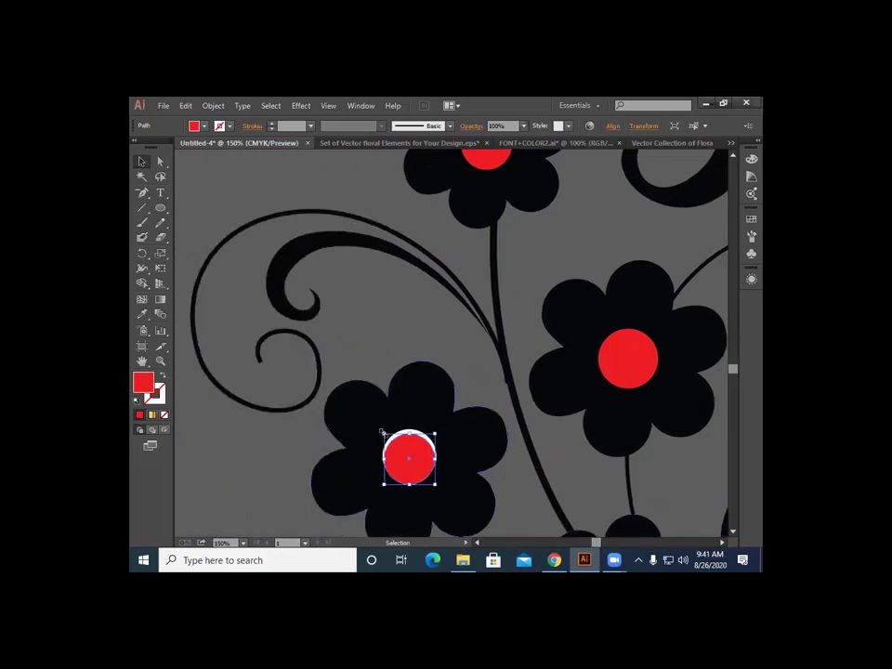
left_click_drag(381, 432, 379, 430)
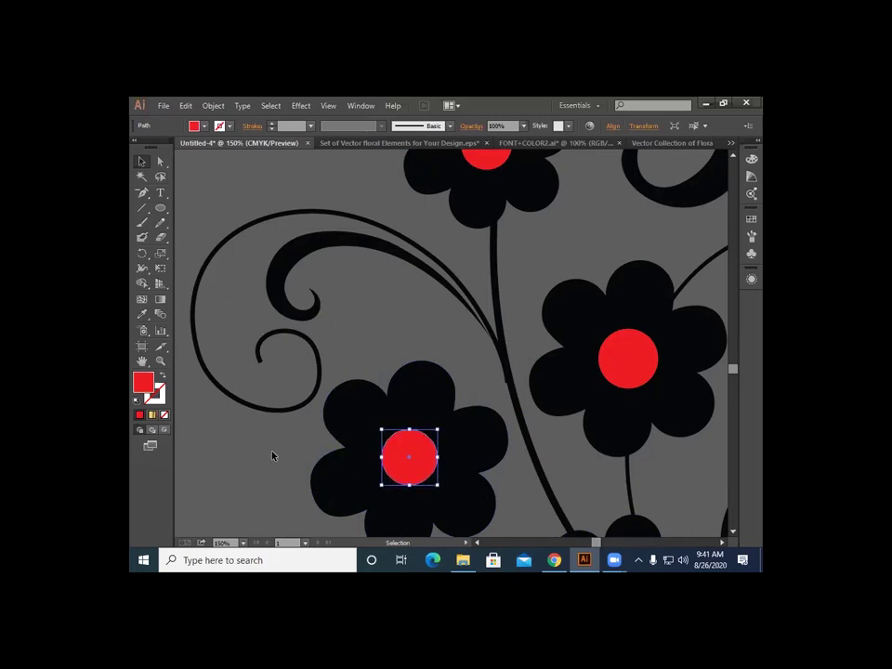
left_click(255, 458)
Step: Duplicate the middle flower's red circle onto the lowest flower, then shrink and shift the copy to cover the white centre
scroll(257, 454, "down", 5)
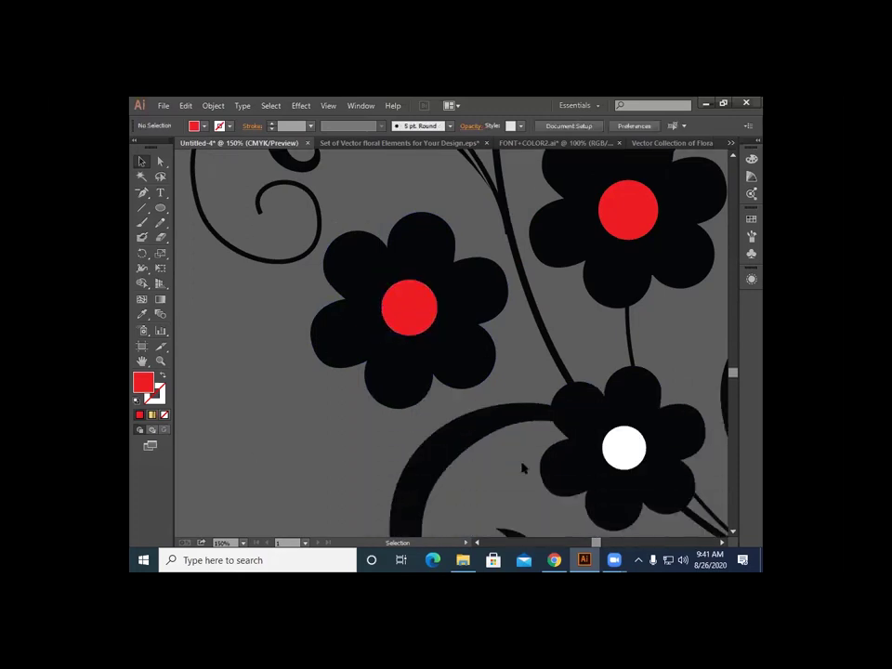
left_click_drag(639, 182, 630, 404, "alt")
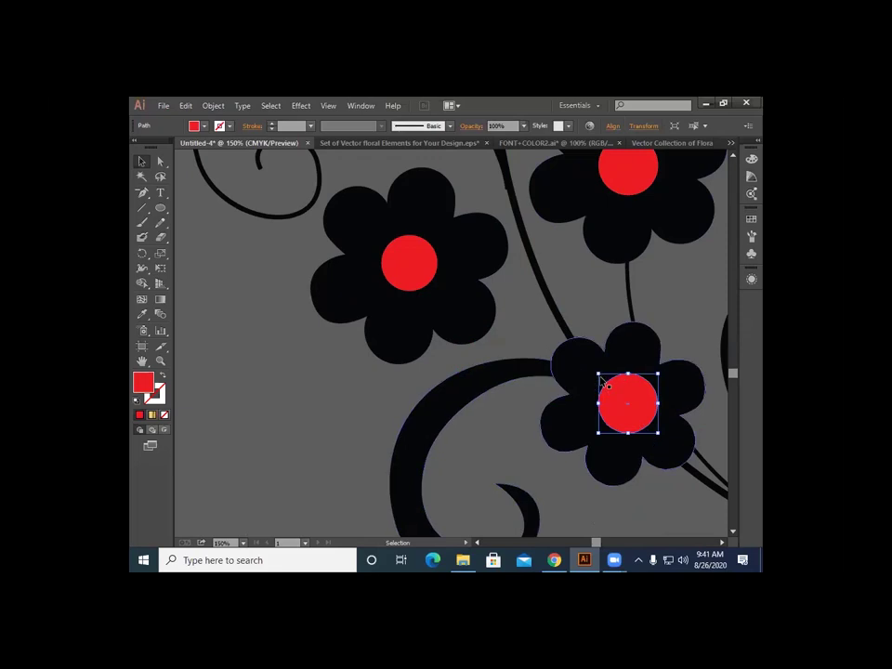
left_click_drag(598, 373, 603, 378, "alt")
left_click(291, 403)
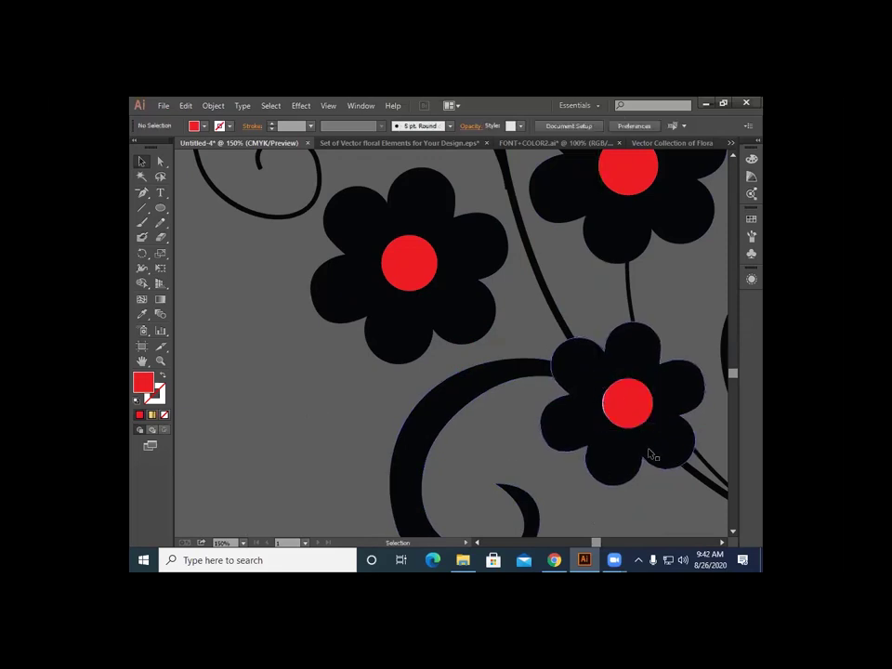
left_click(633, 408)
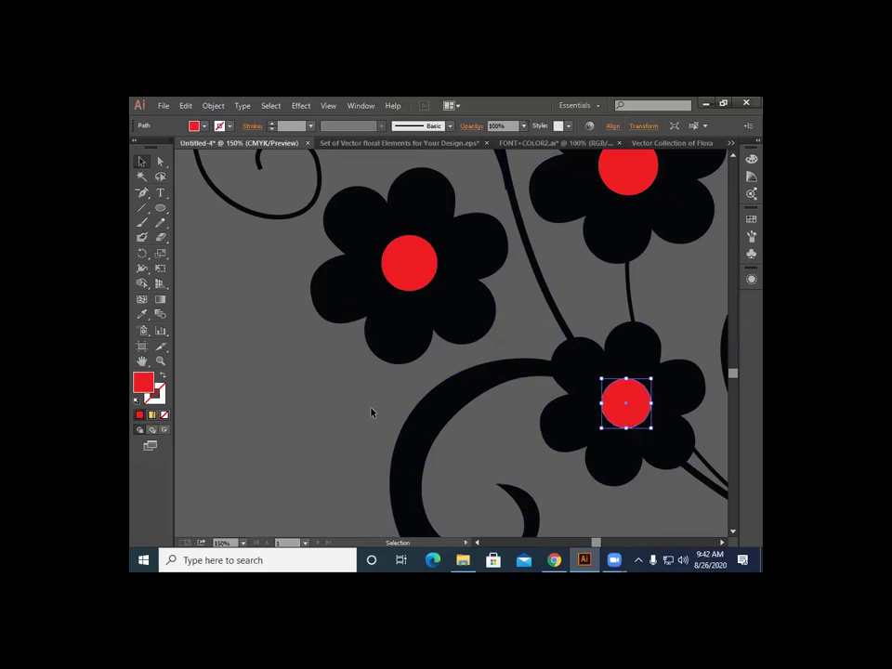
left_click(290, 397)
Step: Move the gold gradient swatch from above the brown ornaments to the empty space left of the flower spray
key("ctrl+minus")
key("ctrl+minus")
key("ctrl+minus")
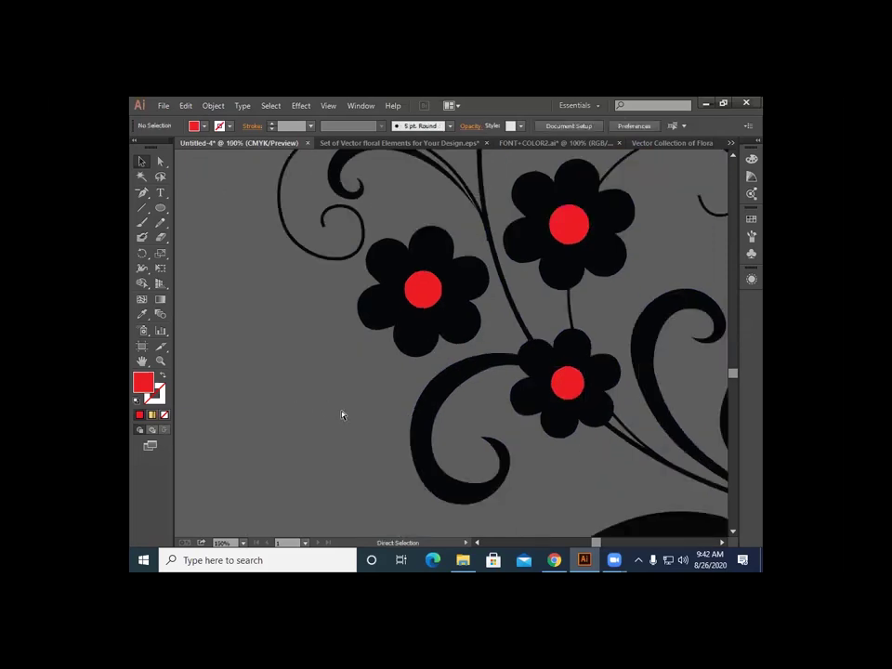
scroll(321, 420, "up", 5)
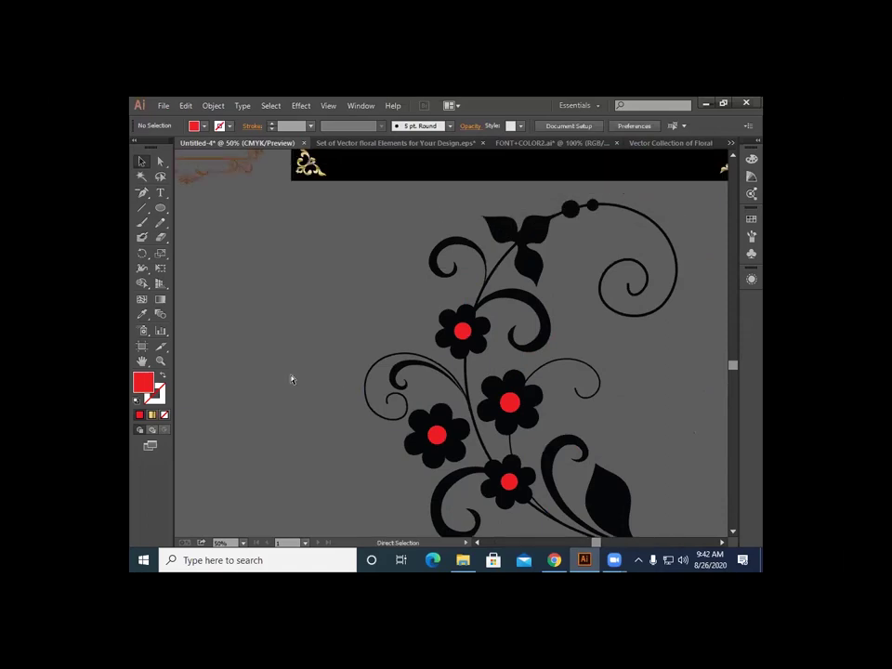
key("ctrl+minus")
scroll(291, 378, "up", 2)
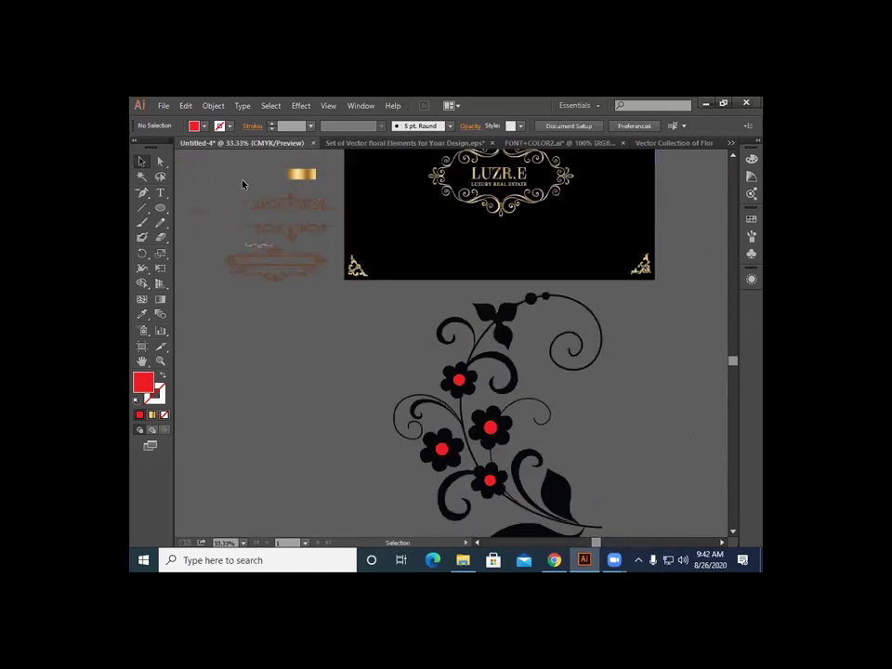
left_click_drag(310, 177, 339, 387)
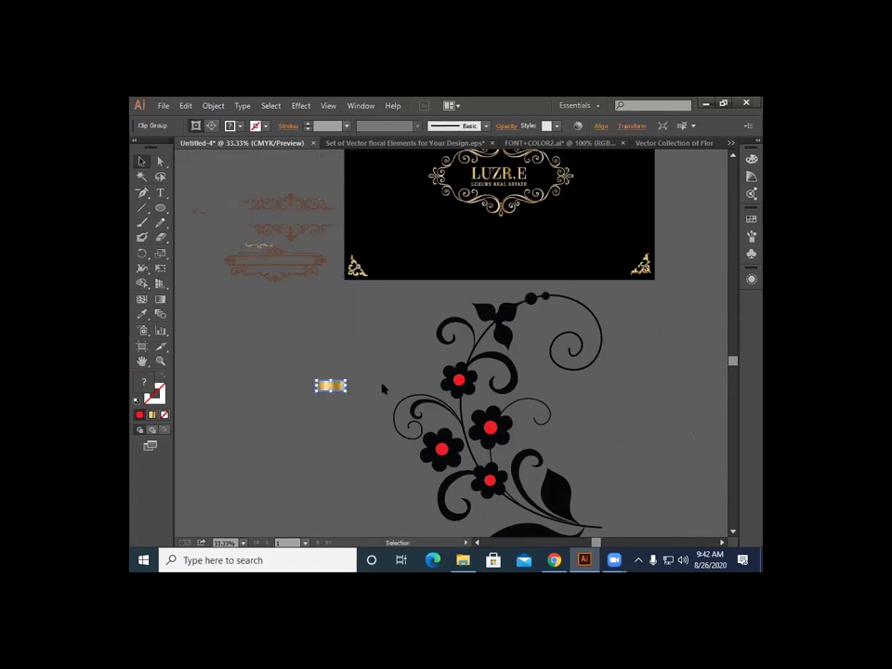
left_click(383, 388)
Step: Fill the black flower spray with the gold gradient sampled from the swatch using the Eyedropper, and deselect it
key("ctrl+equal")
scroll(338, 329, "down", 2)
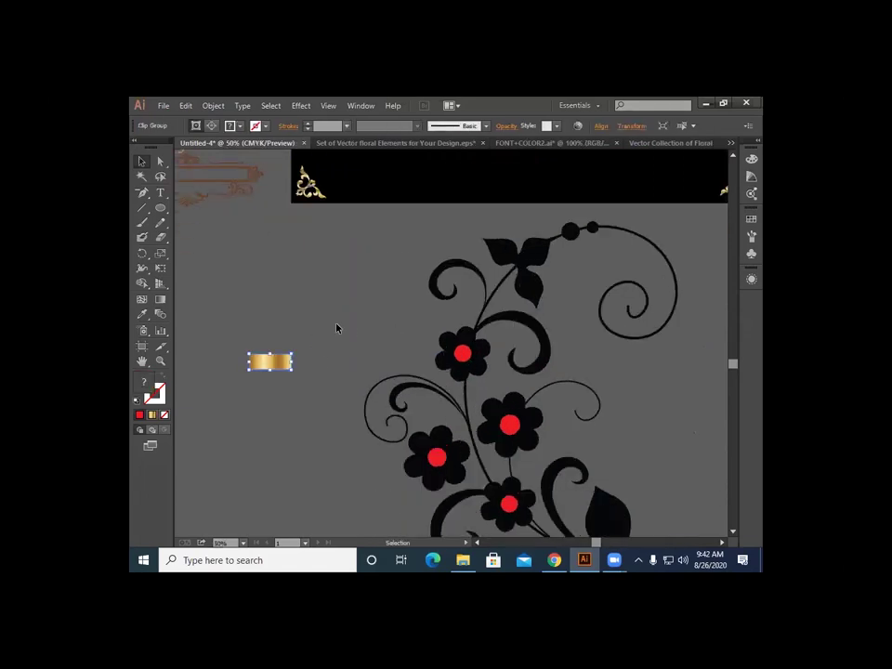
left_click(509, 264)
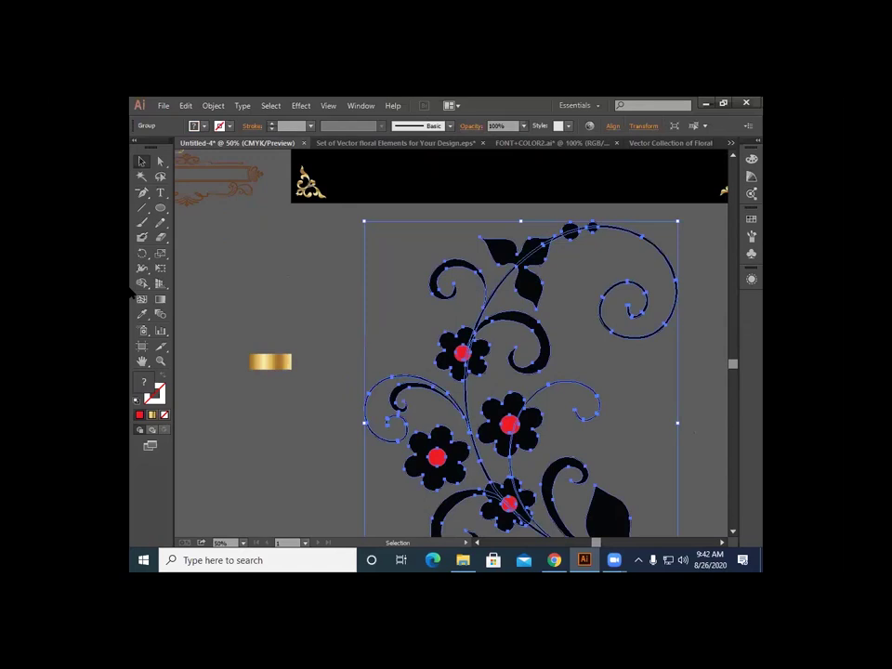
left_click(144, 316)
left_click(280, 361)
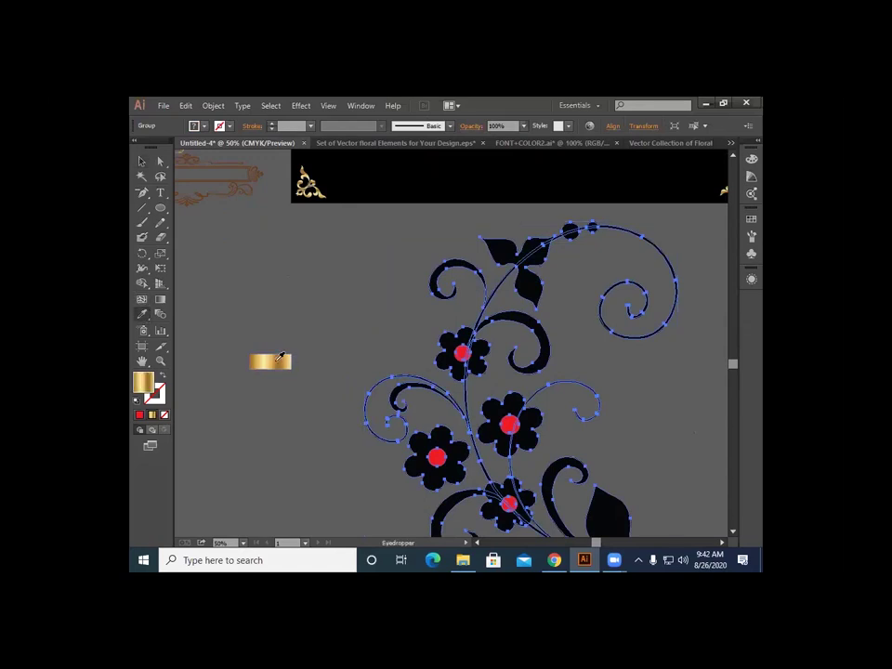
key("v")
left_click(246, 282)
scroll(246, 281, "down", 3)
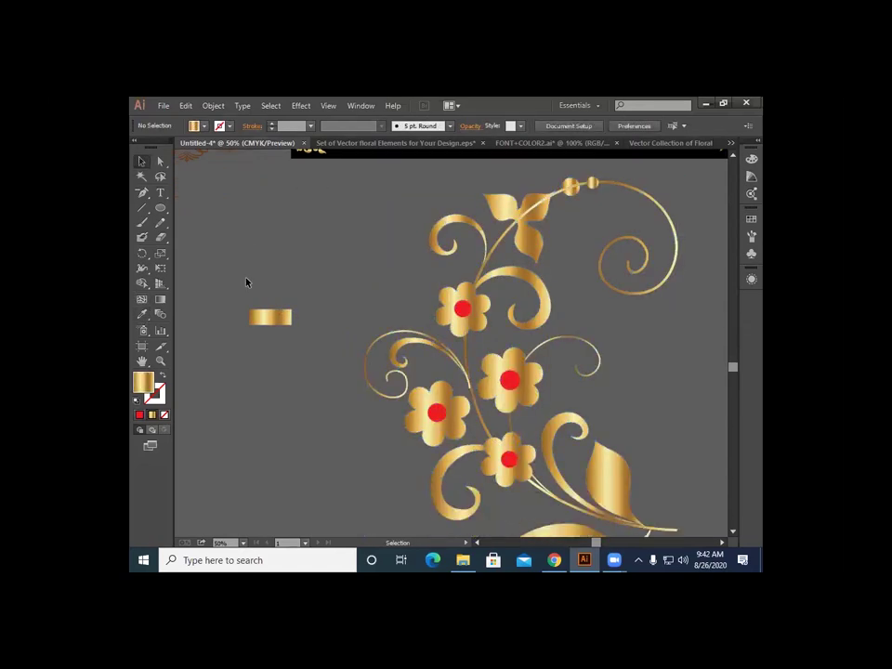
Step: Group the gold floral spray together with its red flower centres, and deselect it
key("ctrl+minus")
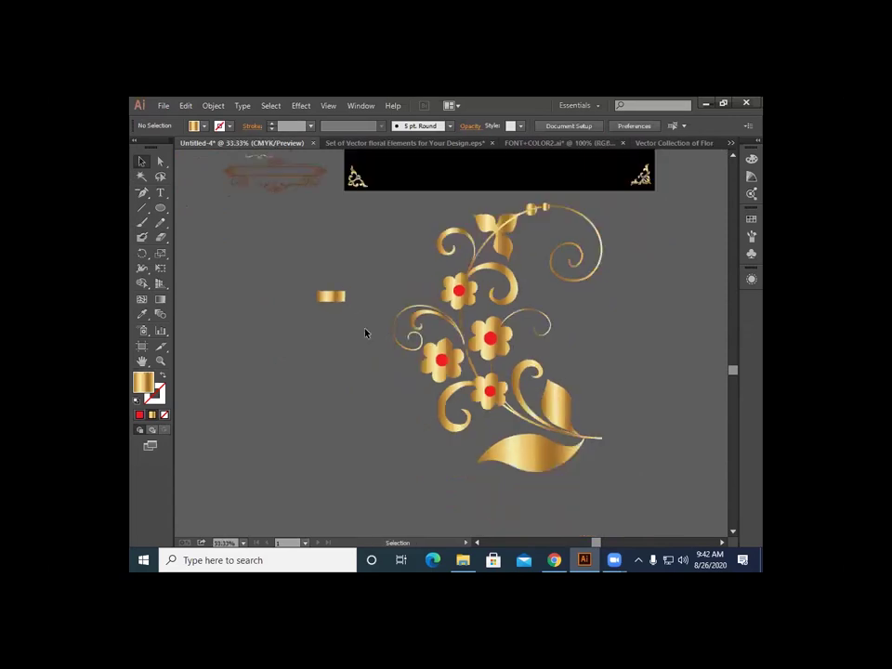
left_click_drag(597, 468, 352, 354)
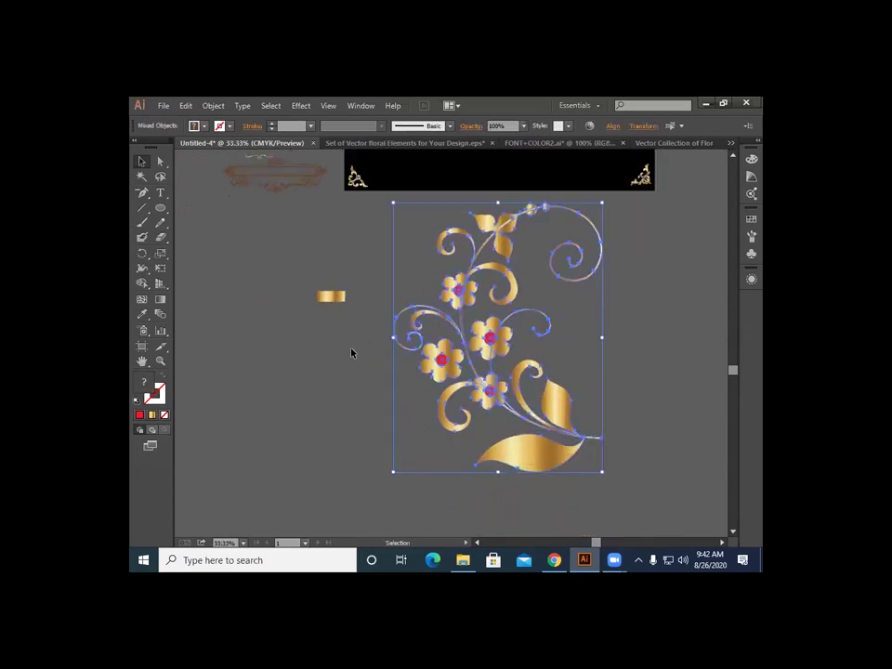
right_click(352, 354)
left_click(395, 407)
left_click(328, 413)
Step: Close Vector Collection of Floral Elements for Design.eps and Set of Vector floral Elements for Your Design.eps without saving changes
scroll(328, 413, "up", 5)
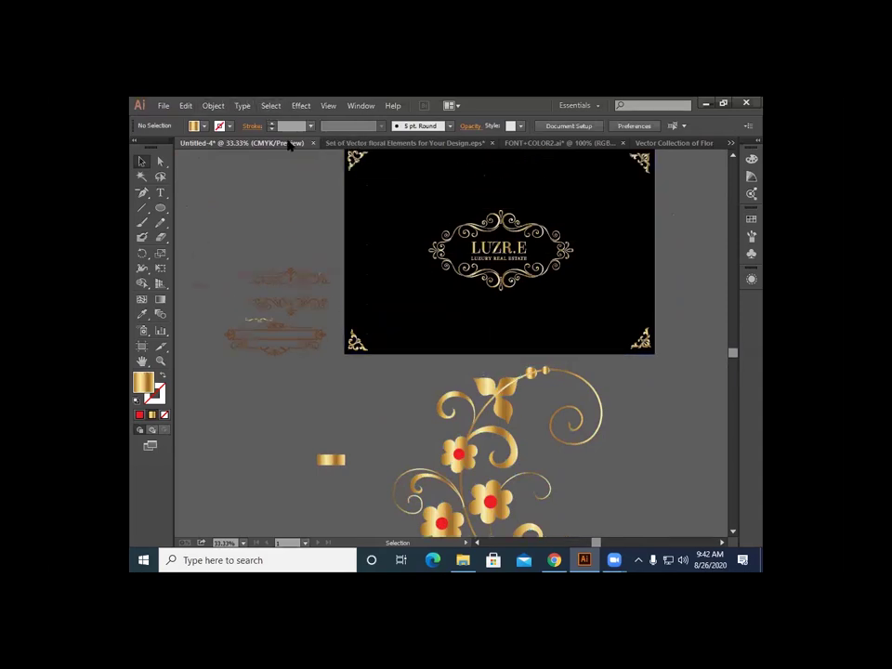
left_click(672, 142)
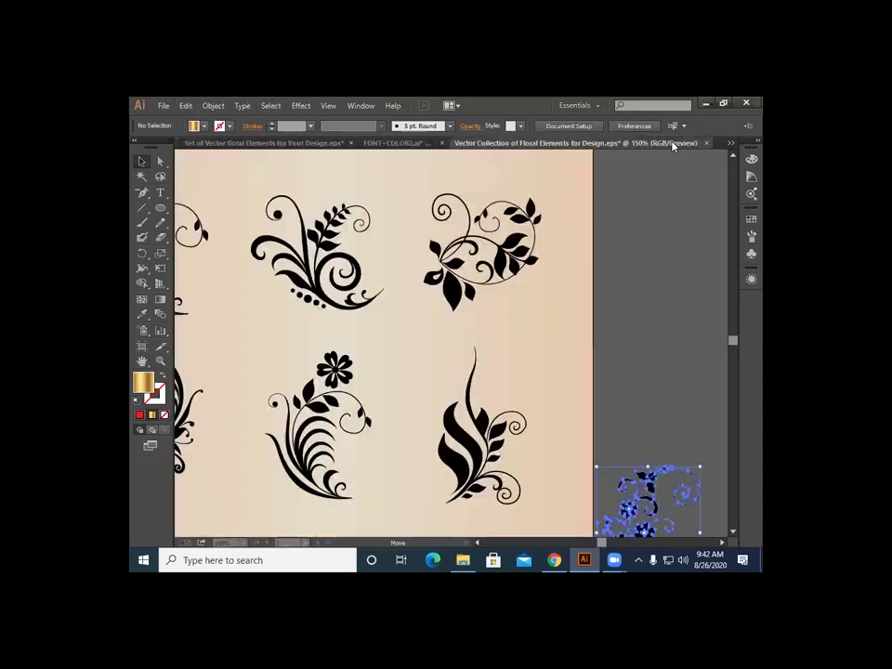
left_click(706, 144)
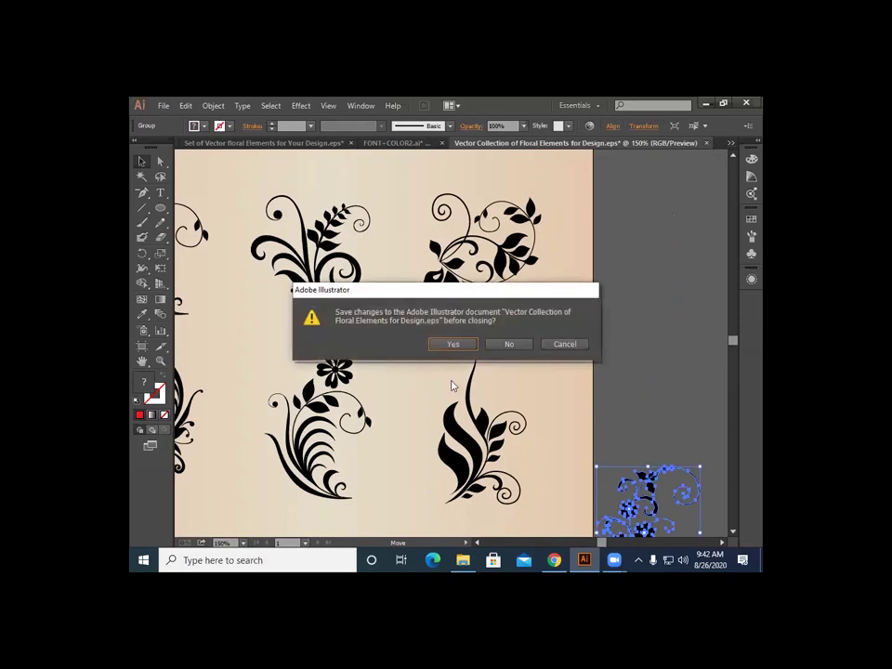
left_click(507, 343)
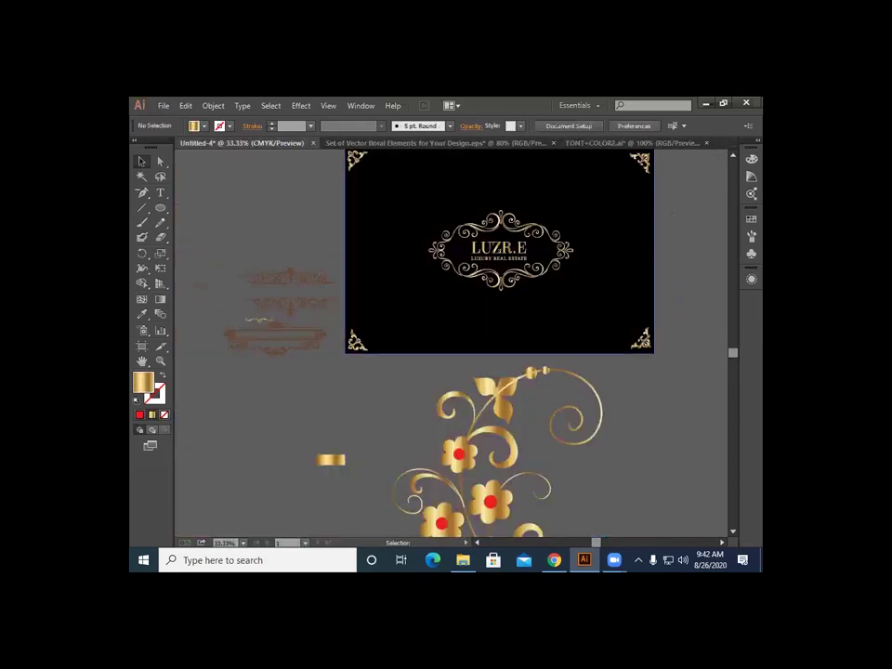
left_click(685, 143)
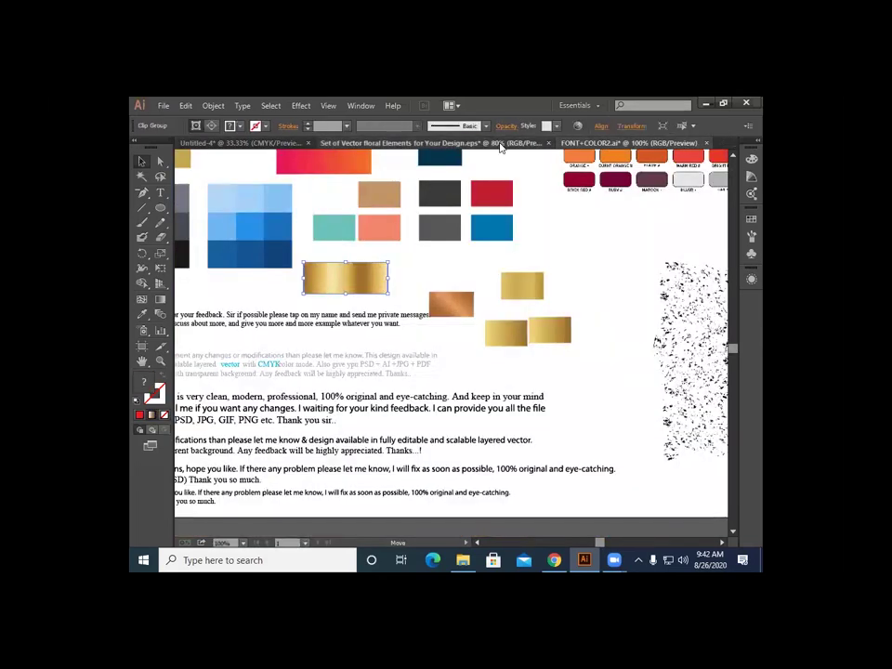
left_click(500, 143)
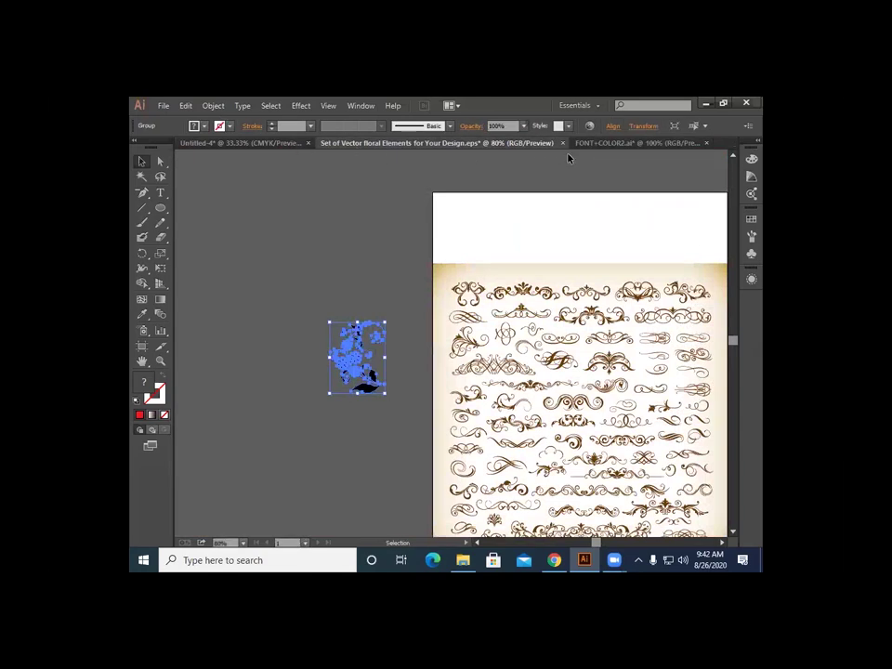
left_click(562, 143)
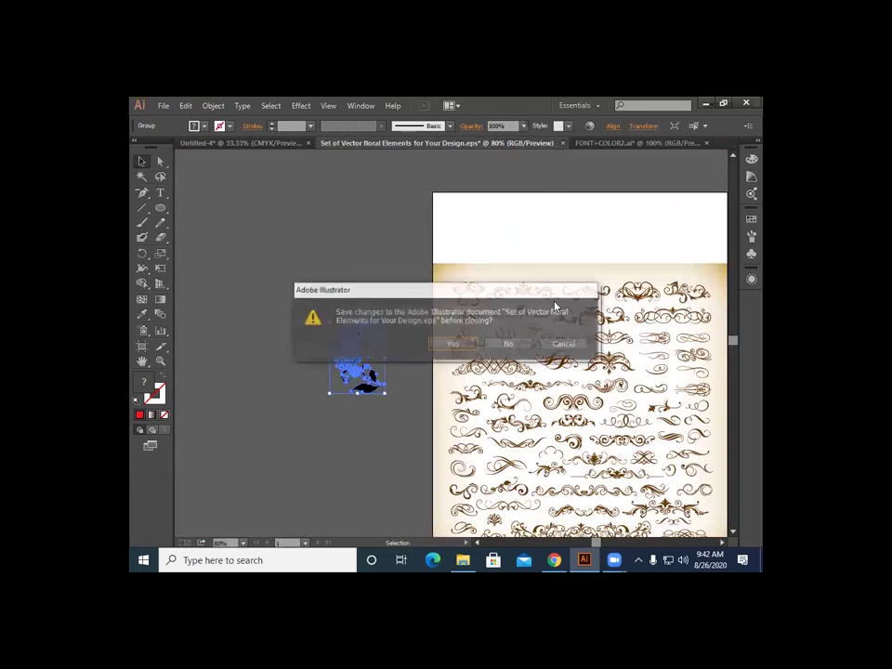
left_click(502, 344)
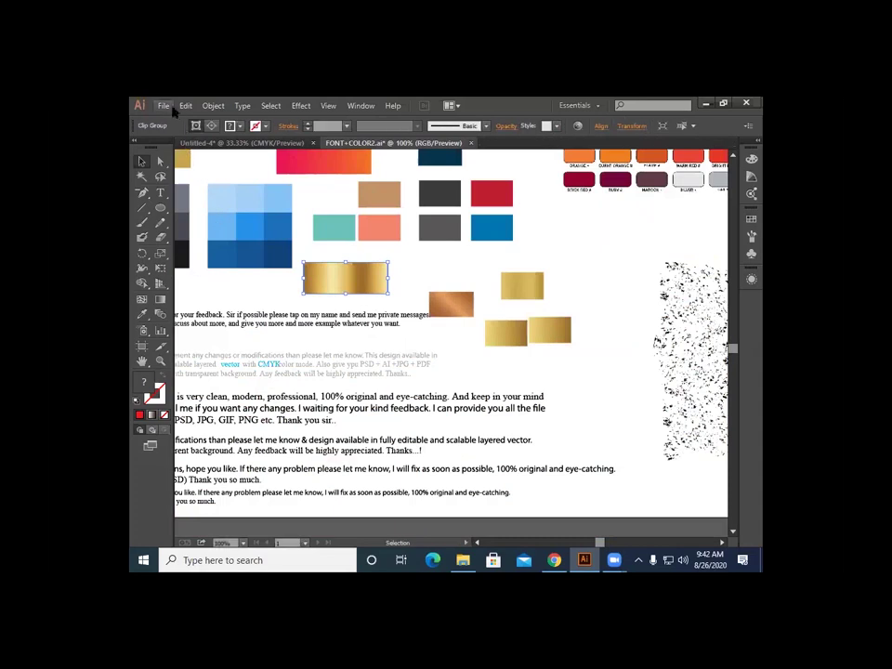
Step: Create a new 1500 x 1000 px CMYK document with one artboard
left_click(162, 105)
left_click(174, 119)
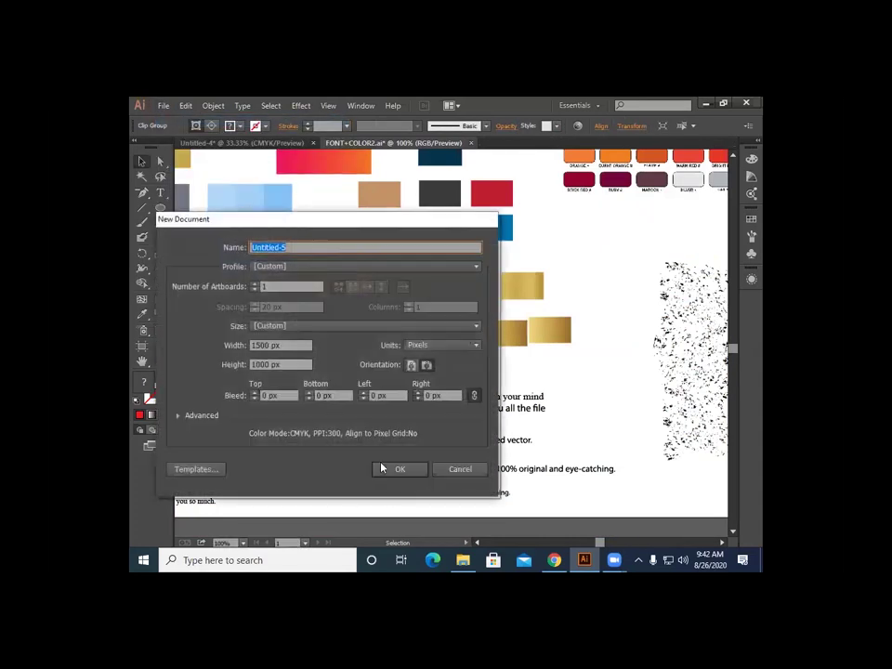
left_click(391, 470)
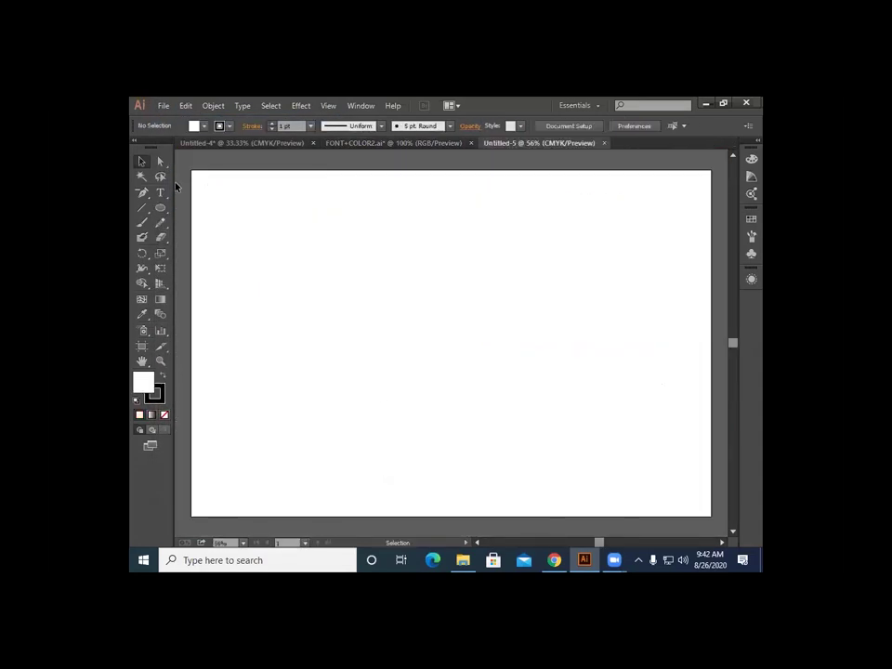
Step: Draw a rectangle covering the whole artboard, fill it with black, and deselect it
left_click(195, 125)
left_click_drag(163, 211, 221, 210)
left_click_drag(192, 170, 712, 514)
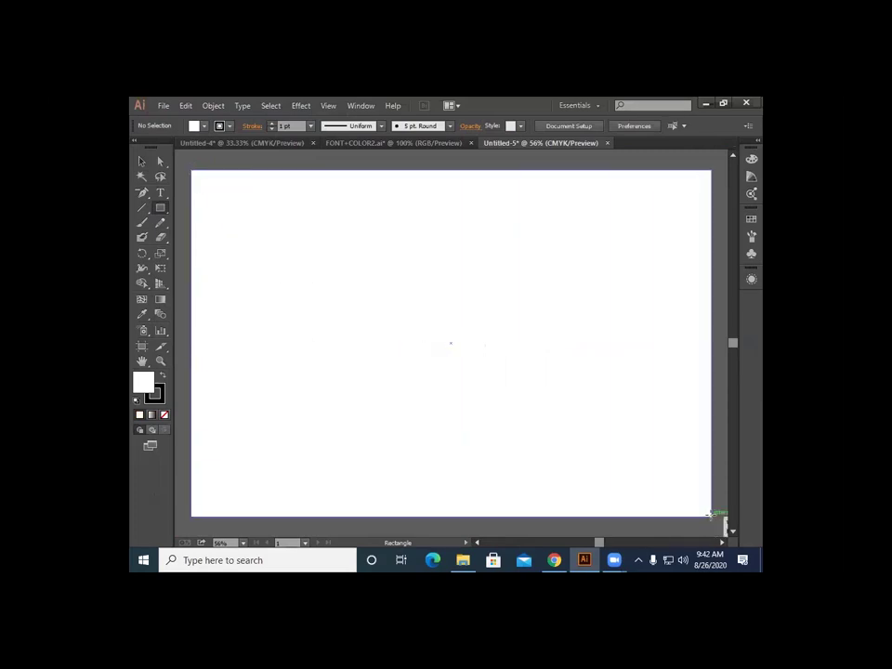
left_click(193, 125)
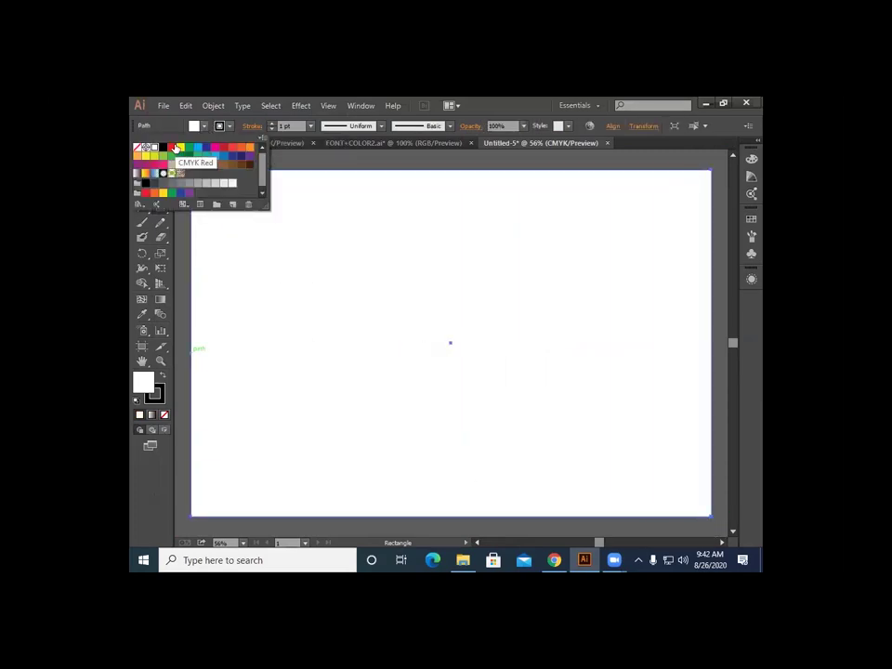
left_click(176, 147)
left_click(163, 146)
left_click(143, 162)
left_click(263, 163)
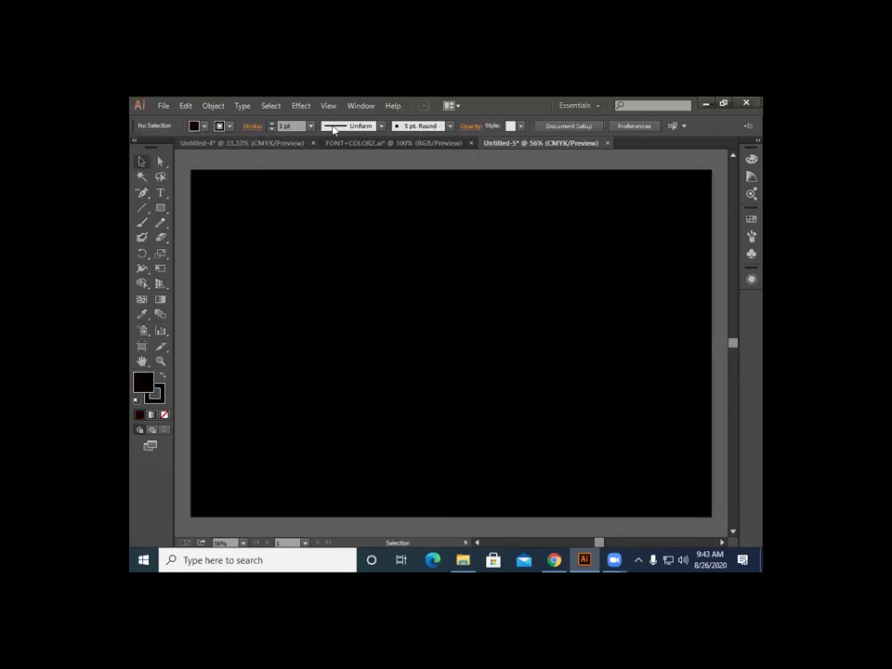
Step: Bring the grouped floral spray from Untitled-4 into Untitled-5, shrink it, and place it near the centre of the black background
left_click(424, 144)
left_click(247, 144)
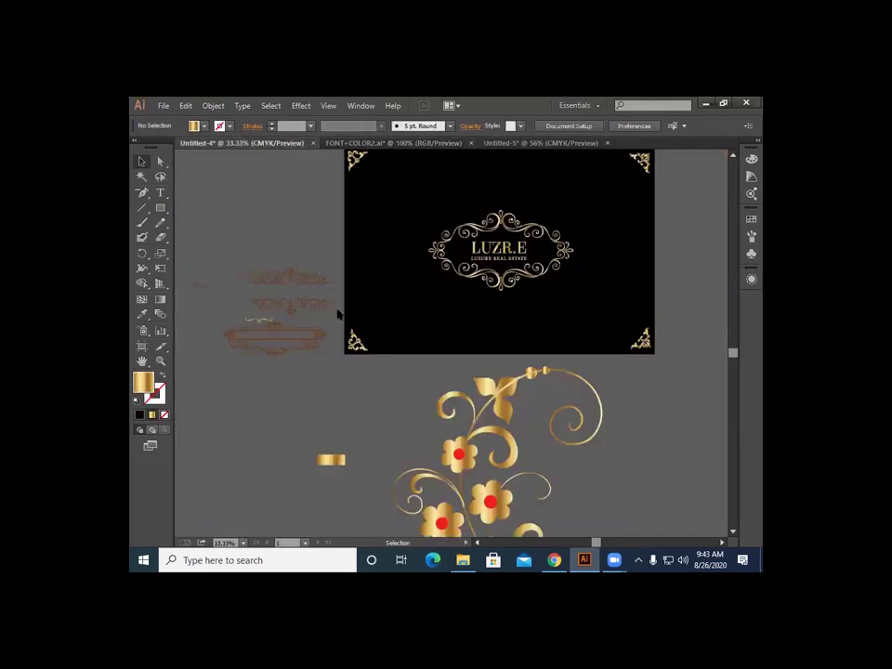
scroll(345, 309, "down", 2)
left_click_drag(469, 371, 485, 325)
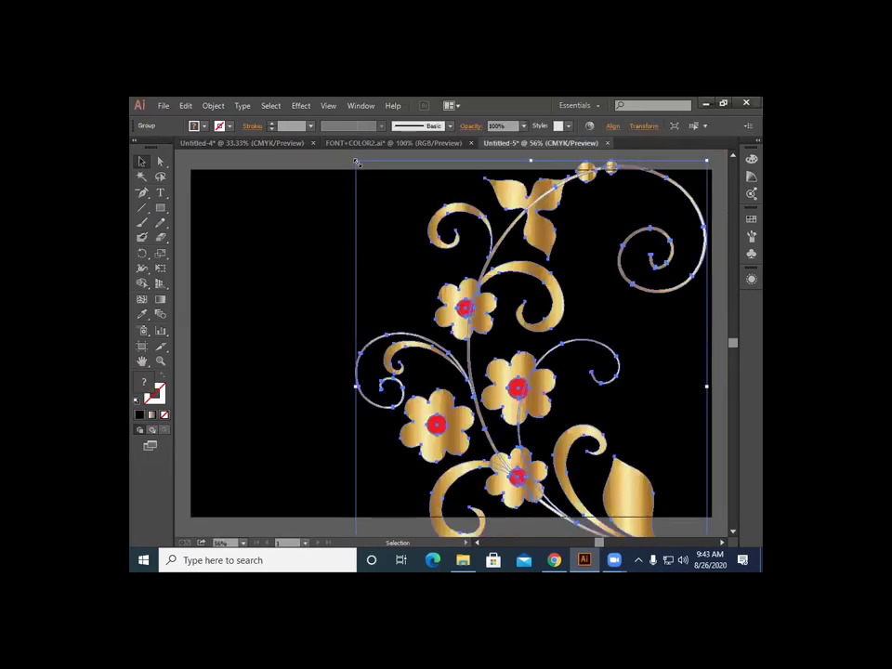
left_click_drag(356, 163, 406, 292)
left_click_drag(527, 388, 448, 339)
scroll(515, 480, "down", 2)
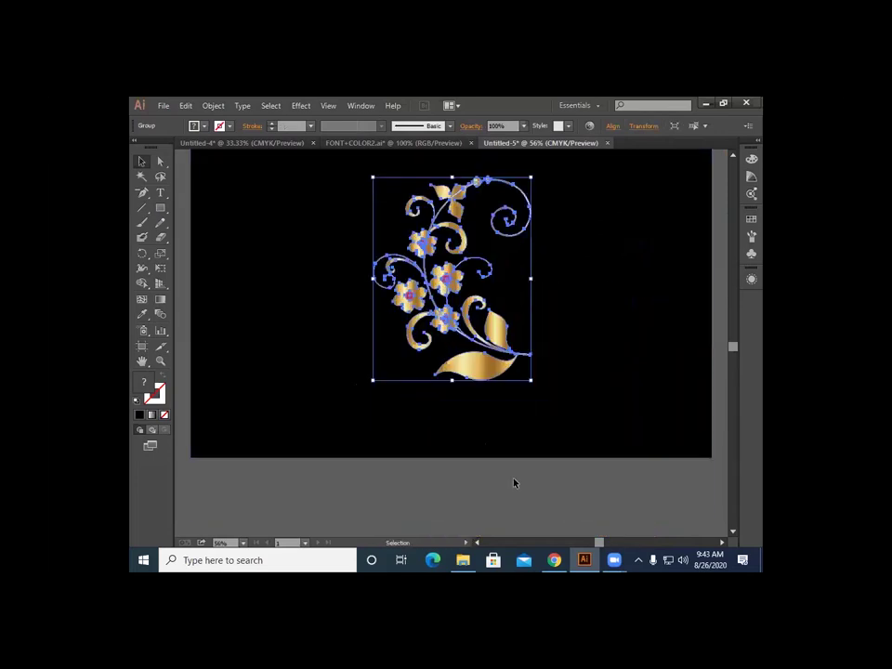
left_click(516, 484)
scroll(516, 486, "up", 2)
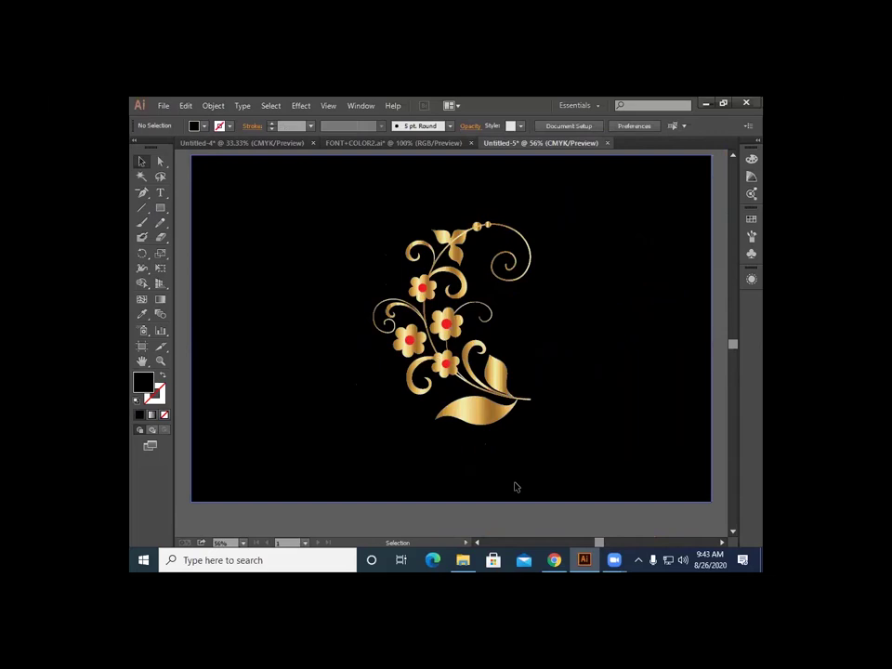
scroll(516, 486, "down", 1)
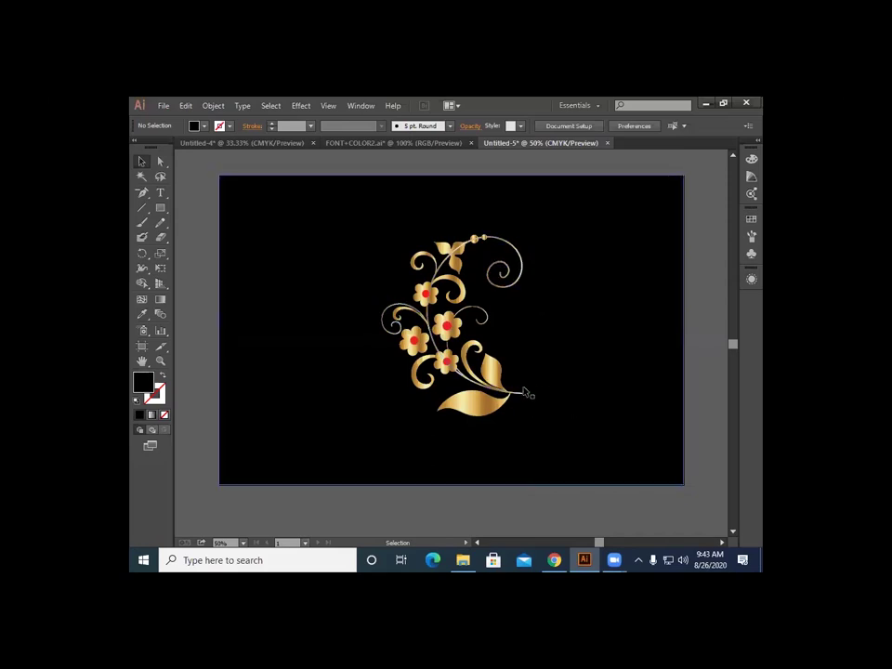
Step: Open Vector Set of Decorative Floral Vintage Vector Design Elements.eps from Downloads, retaining the 9-slice scaling option for symbols
left_click(244, 144)
left_click(381, 143)
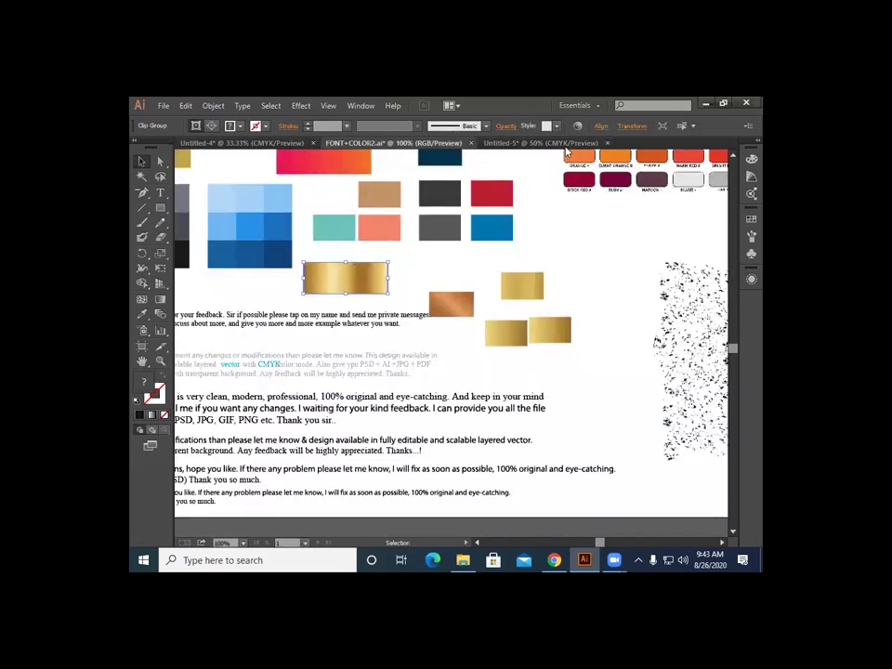
left_click(160, 106)
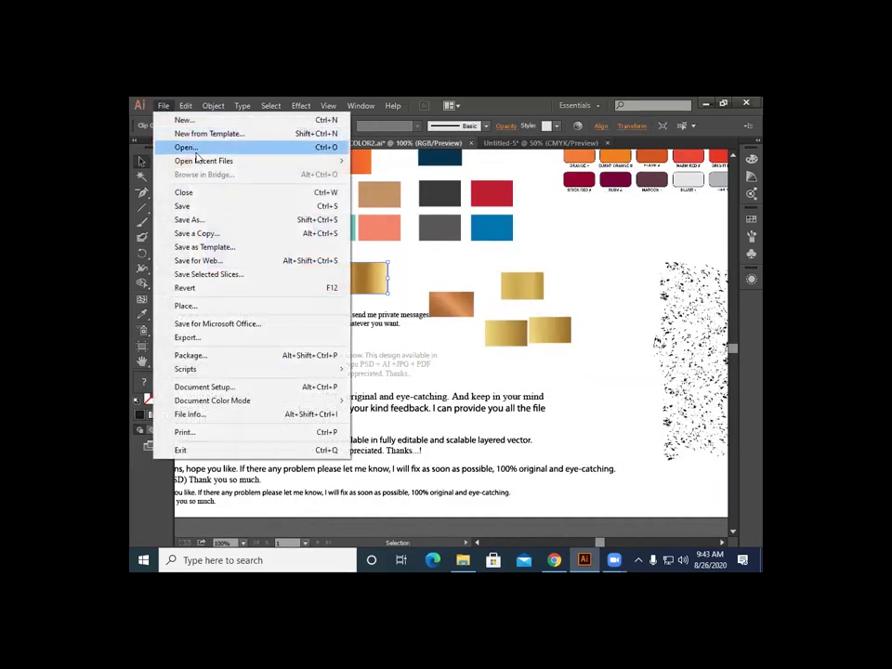
left_click(181, 145)
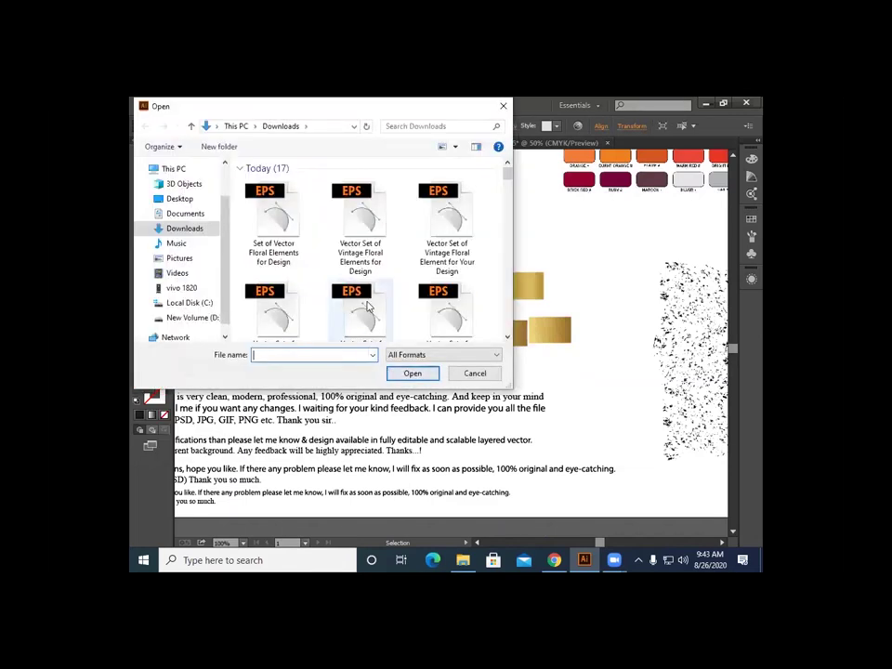
scroll(358, 303, "down", 3)
scroll(446, 322, "down", 3)
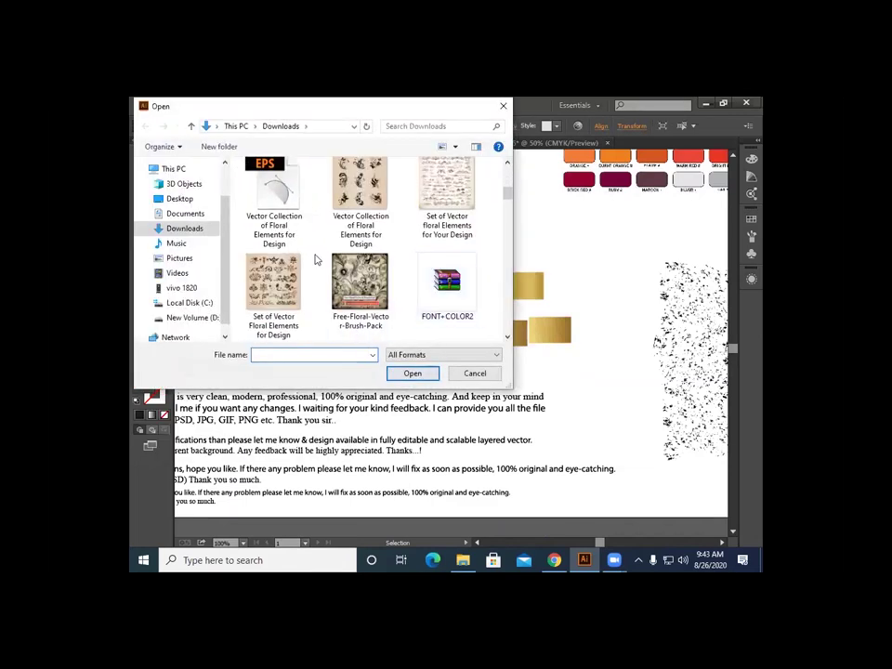
scroll(477, 235, "up", 5)
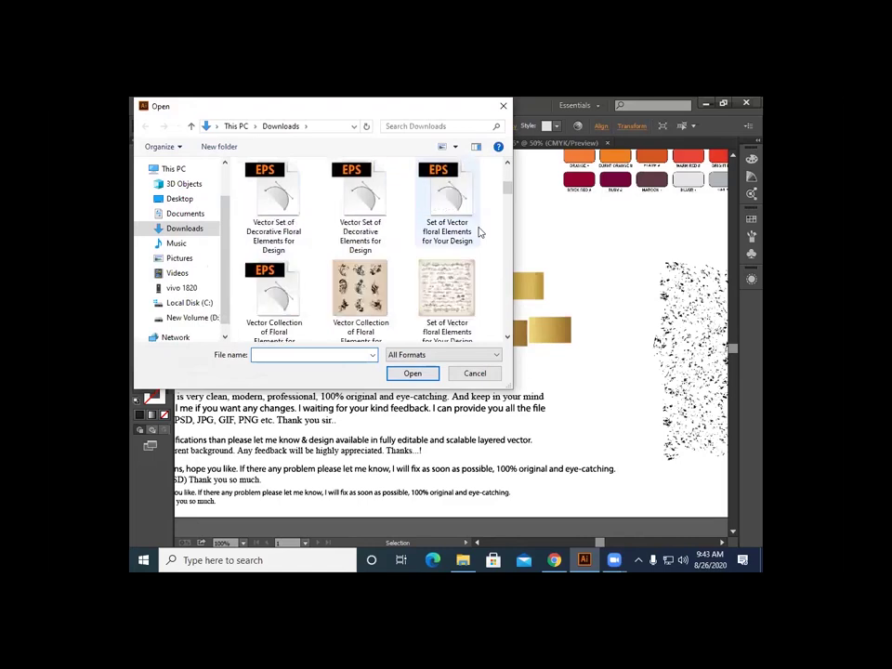
left_click(465, 216)
double_click(464, 215)
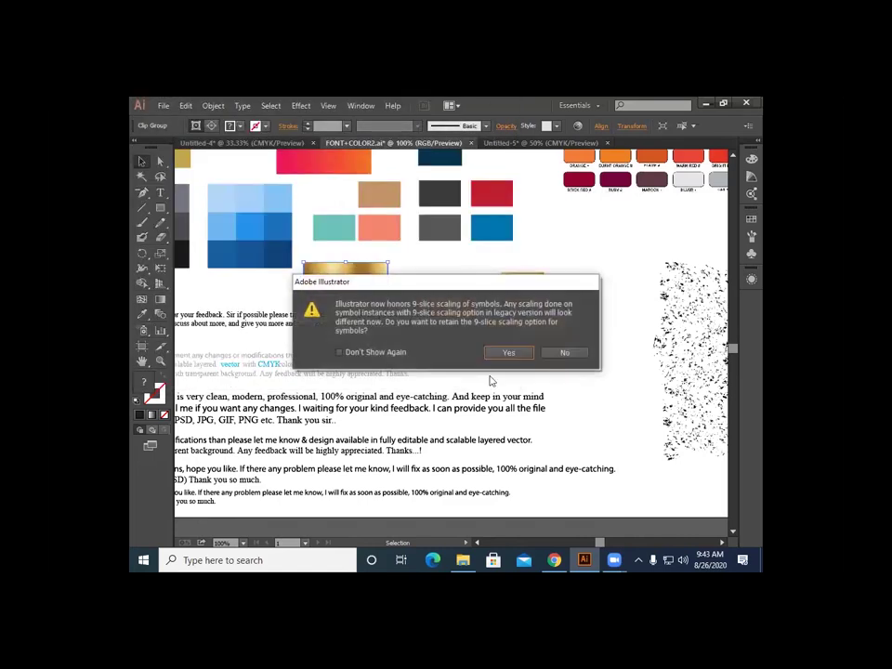
left_click(500, 354)
Step: Delete the parchment background behind the brown floral ornaments, and close the document without saving changes
scroll(515, 353, "down", 3)
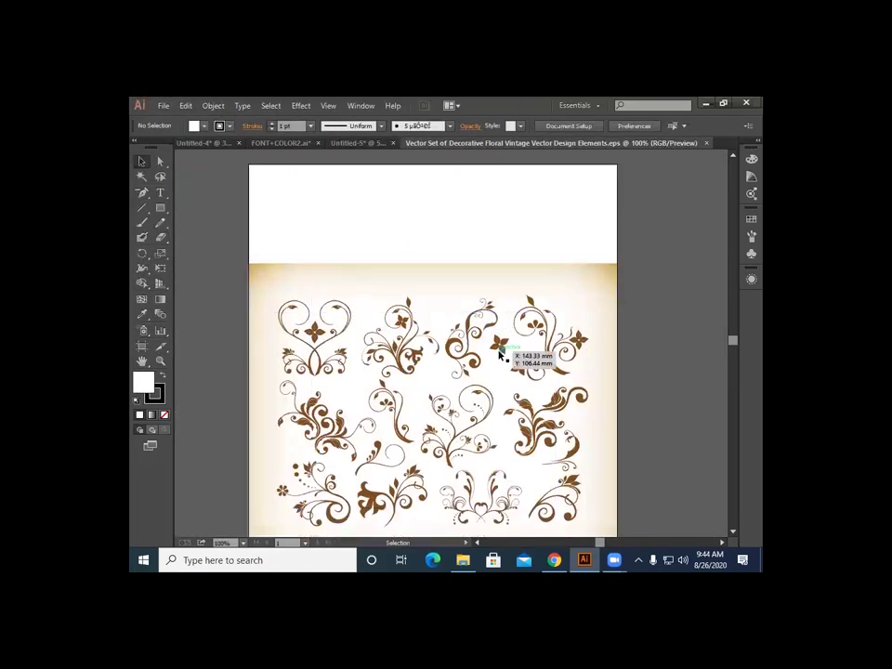
left_click_drag(559, 421, 627, 406)
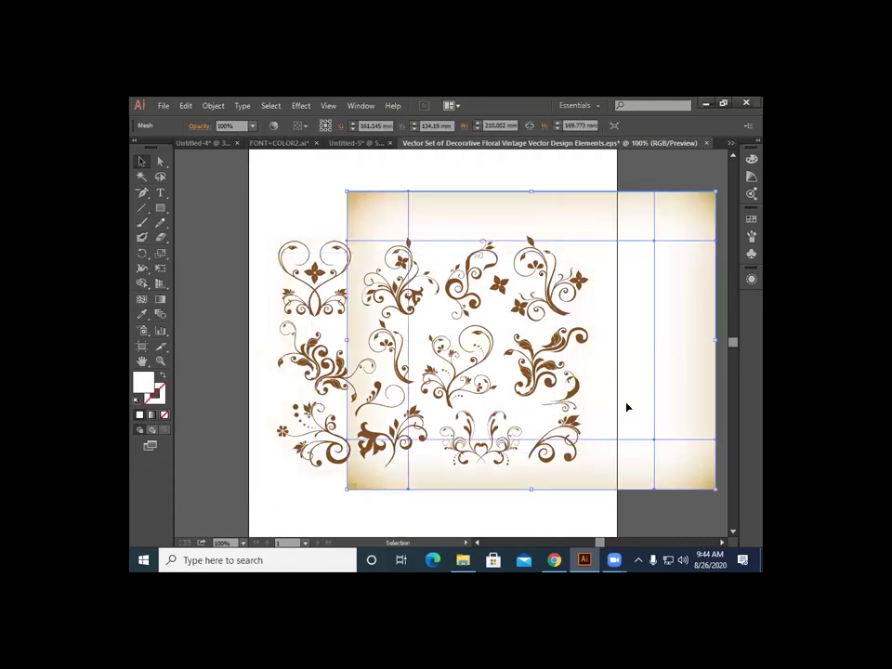
key("Delete")
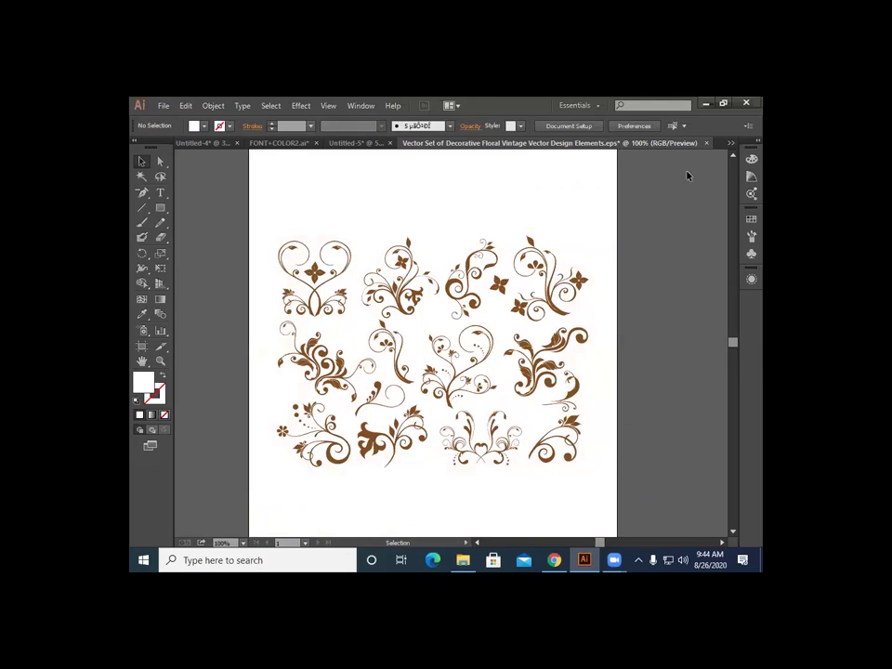
left_click(707, 143)
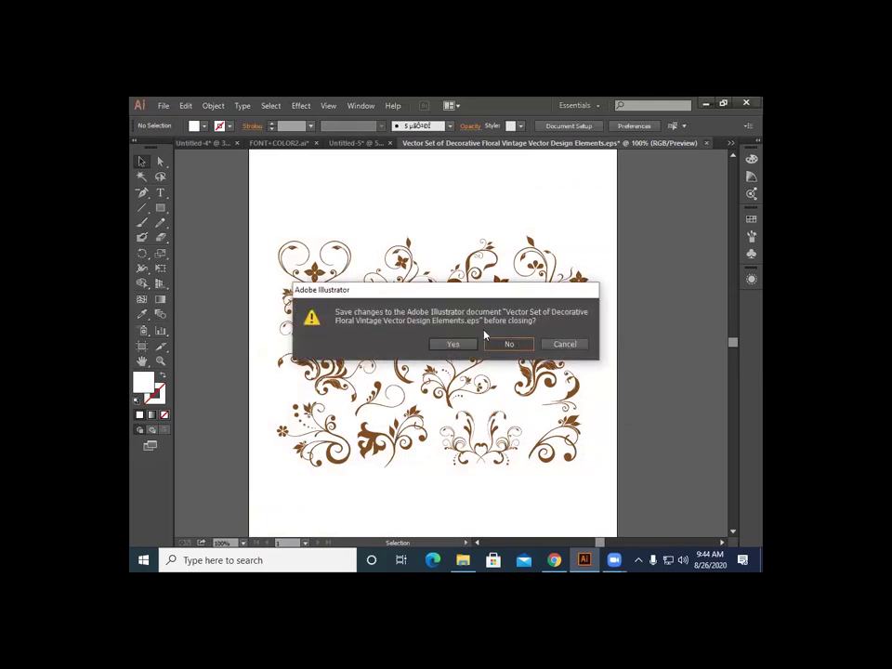
left_click(512, 343)
Step: Open Vector Set of Useful Floral Elements for Design.eps from Downloads, retaining the 9-slice scaling option for symbols
left_click(163, 105)
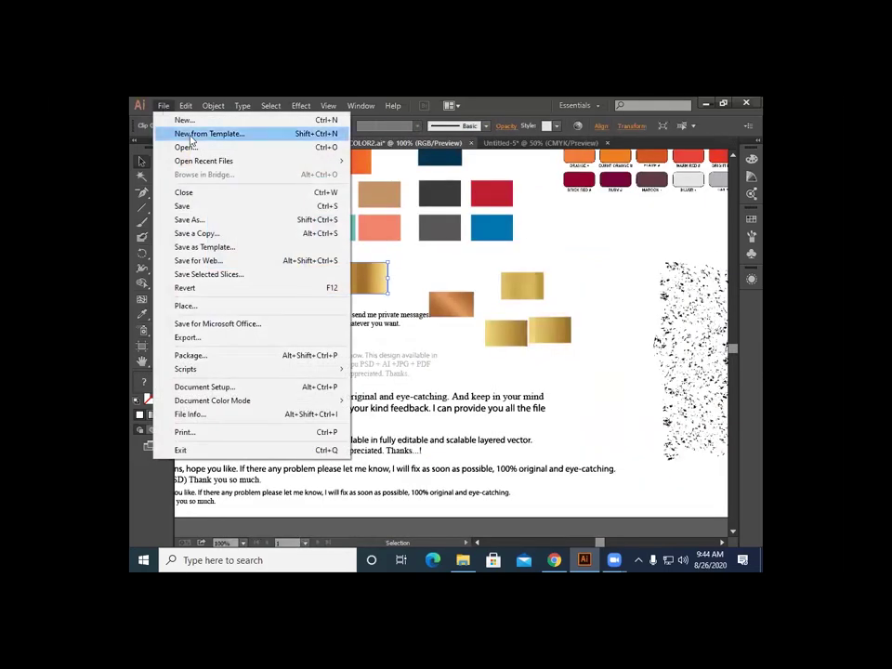
left_click(192, 148)
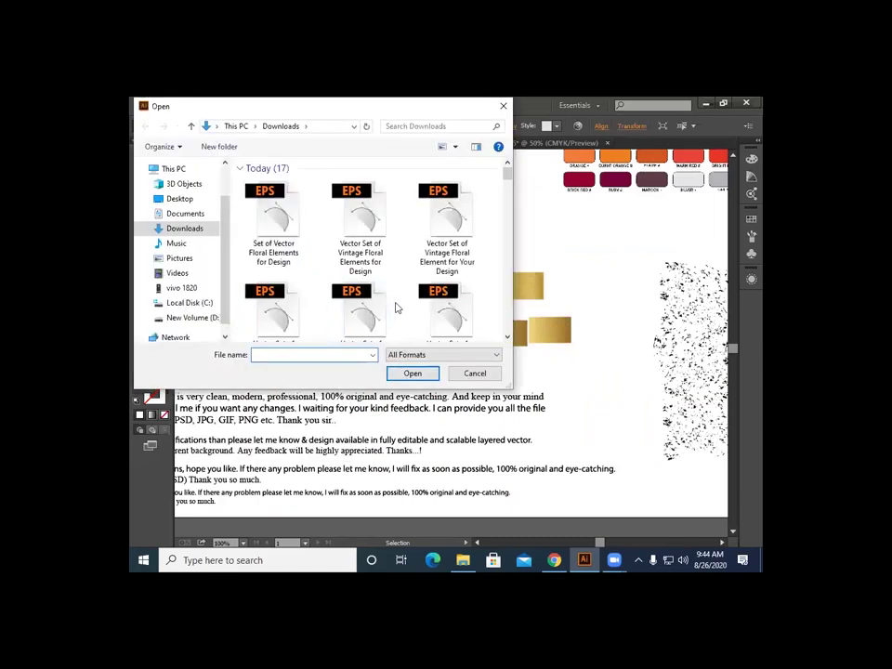
scroll(396, 308, "down", 3)
scroll(448, 324, "up", 5)
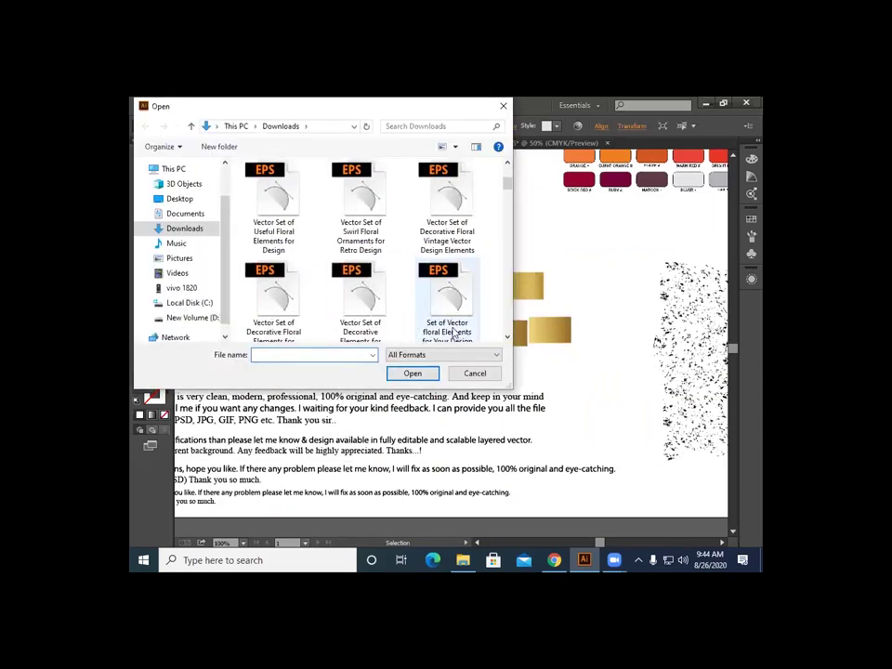
scroll(452, 332, "down", 1)
double_click(281, 195)
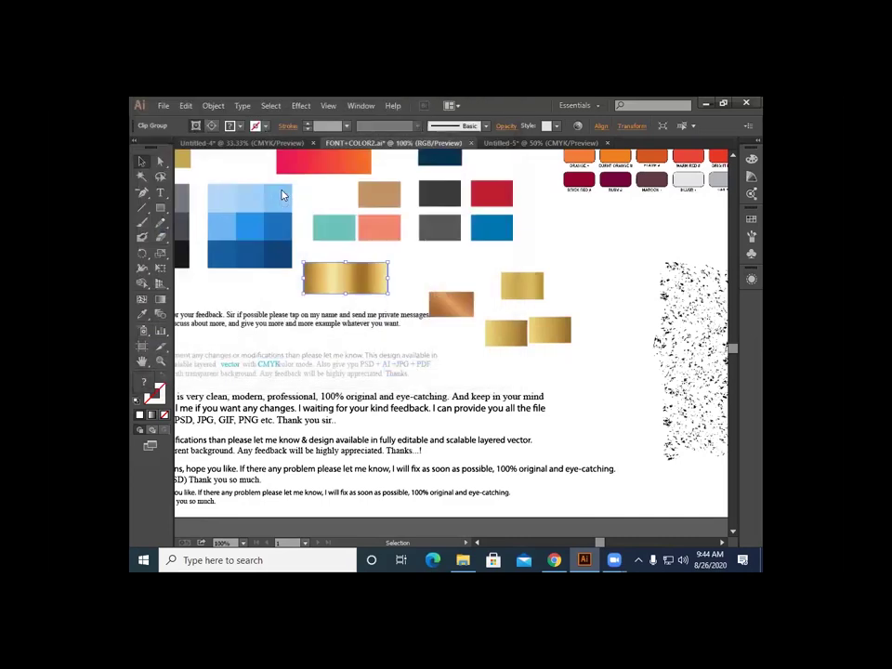
left_click(508, 352)
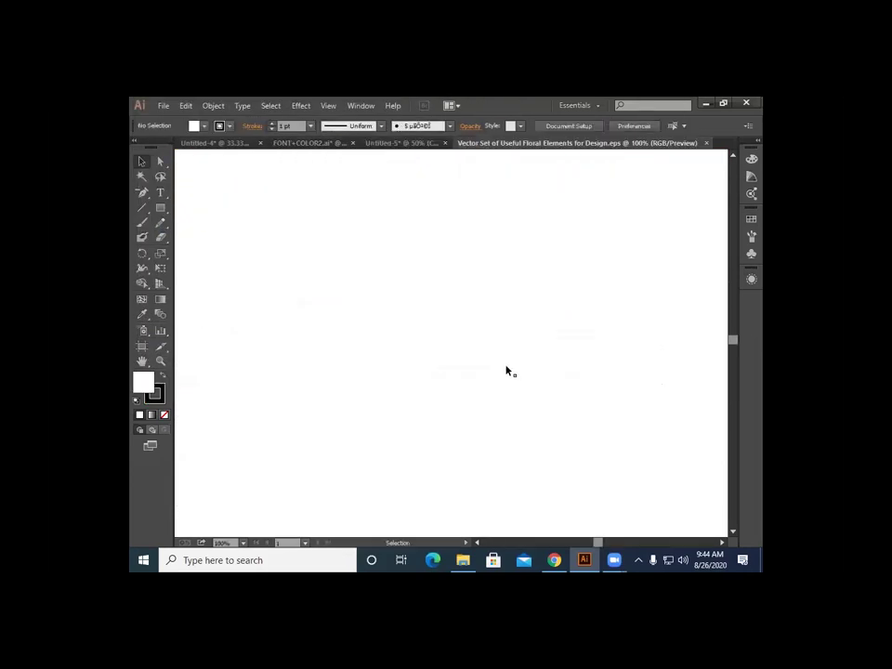
Step: Remove the white area covering the ornament sheet, and move the small ornament overlapping the first flourish onto the pasteboard
left_click(464, 326)
left_click(284, 377)
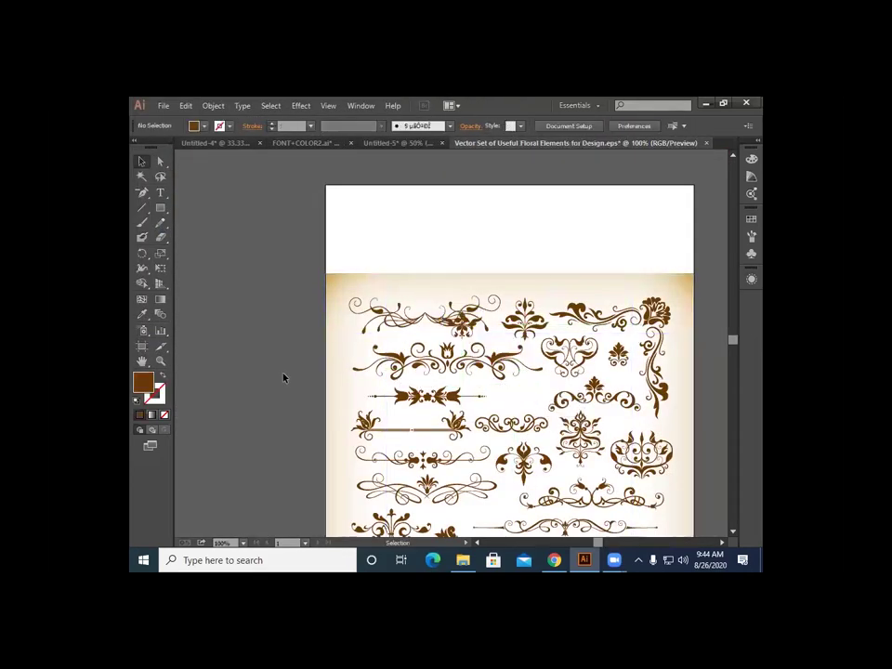
scroll(420, 351, "down", 1)
left_click_drag(420, 351, 284, 370)
left_click(337, 399)
Step: Delete the parchment background behind the brown floral ornaments, leaving them on the plain white artboard
scroll(337, 399, "down", 4)
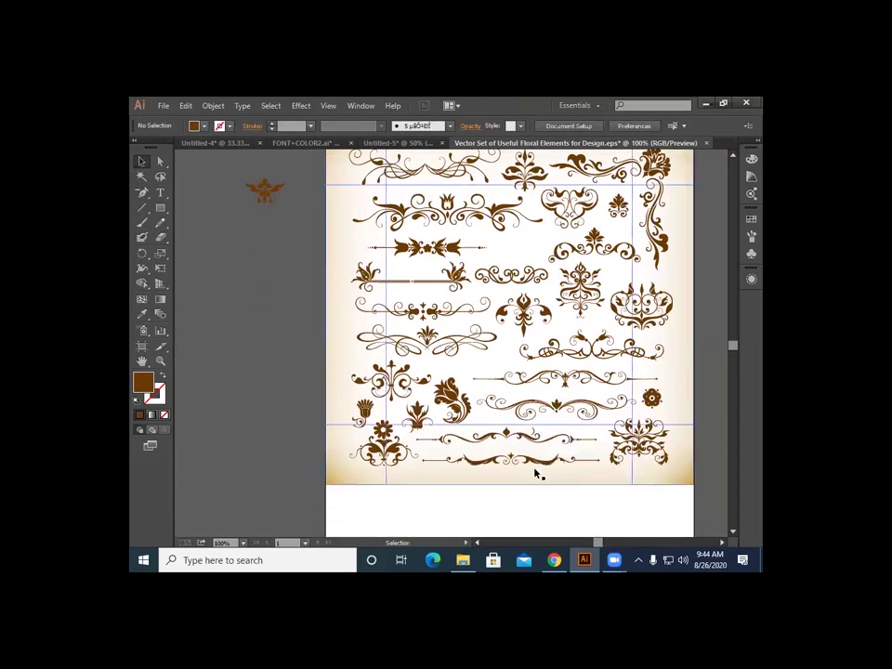
left_click_drag(474, 353, 272, 406)
key("Delete")
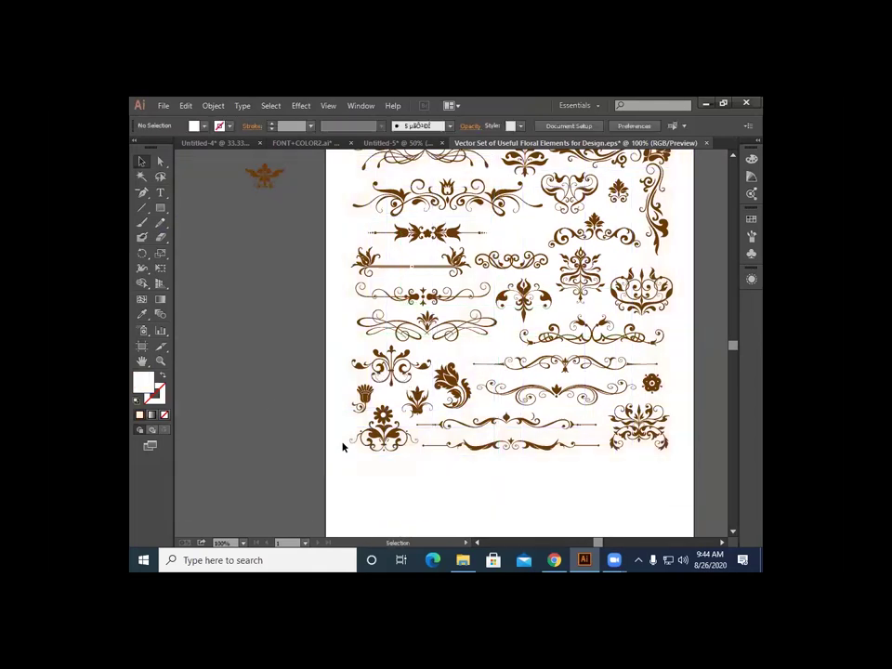
scroll(343, 446, "up", 1)
scroll(342, 447, "up", 2)
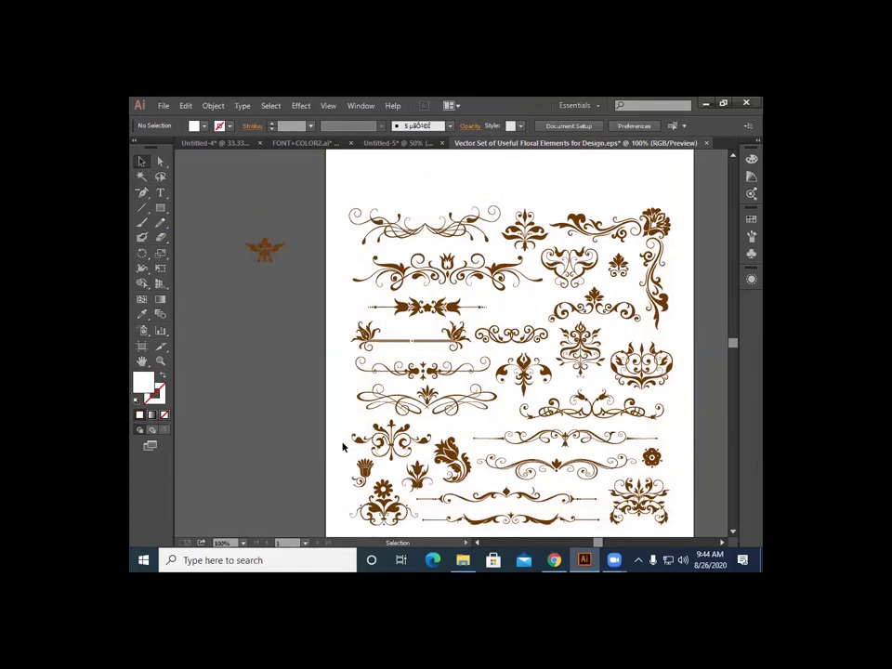
Step: Bring the small brown leaf ornament with two curls into Untitled-5, enlarge it, and place it below the black artboard
left_click_drag(607, 268, 546, 491)
scroll(562, 404, "down", 2)
key("ctrl+z")
key("ctrl+z")
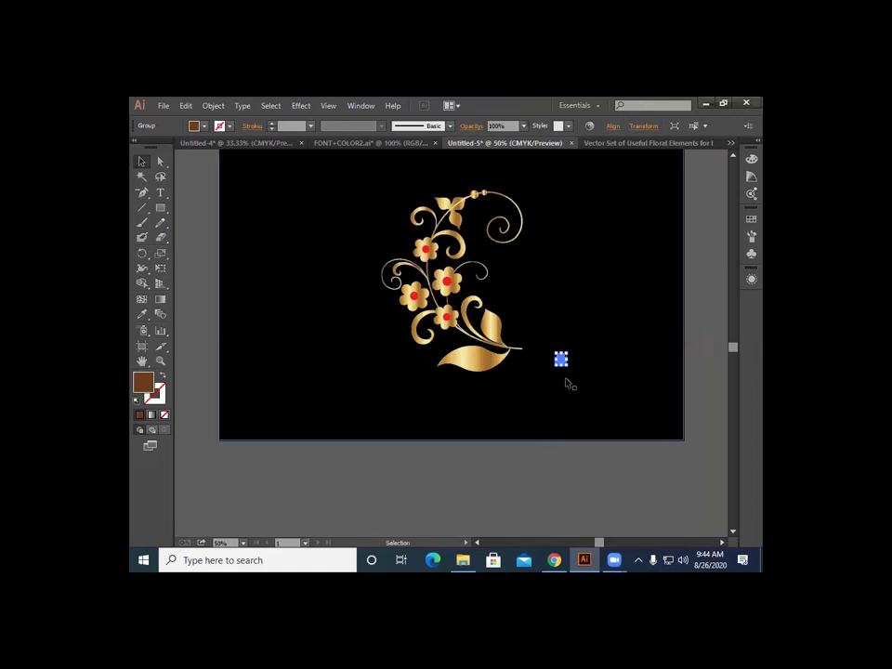
left_click_drag(561, 359, 378, 453)
left_click(396, 493)
scroll(396, 495, "down", 2)
left_click(426, 469)
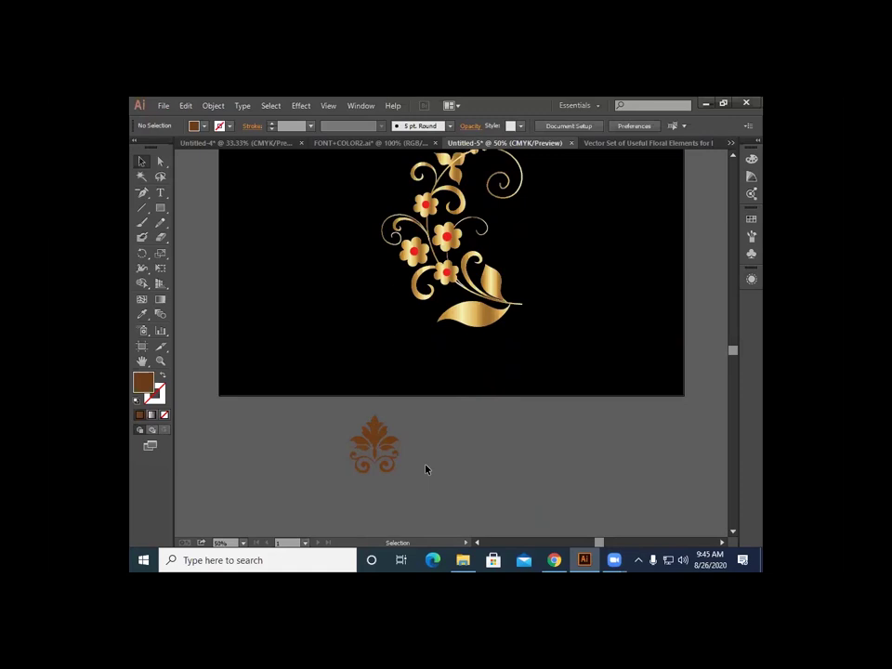
Step: Apply the gold gradient from the floral spray's large leaf to the brown leaf ornament using the Eyedropper
scroll(425, 469, "up", 2)
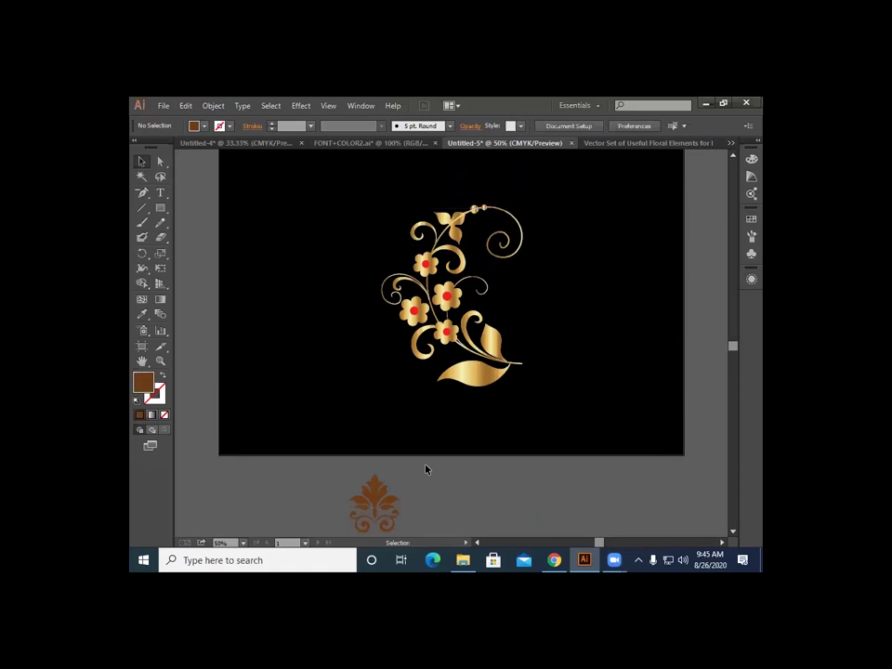
scroll(465, 461, "up", 2)
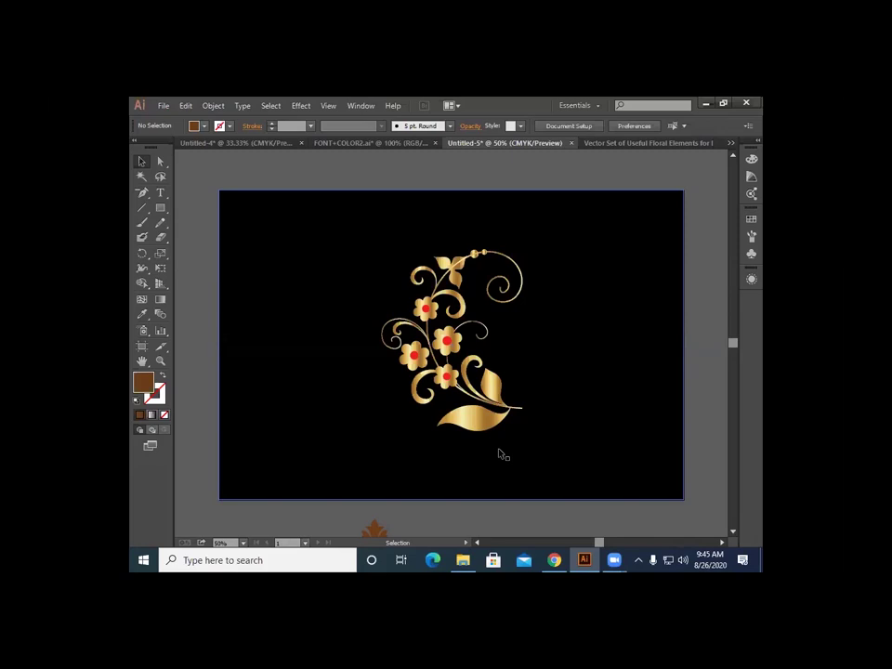
scroll(474, 482, "down", 2)
left_click(381, 487)
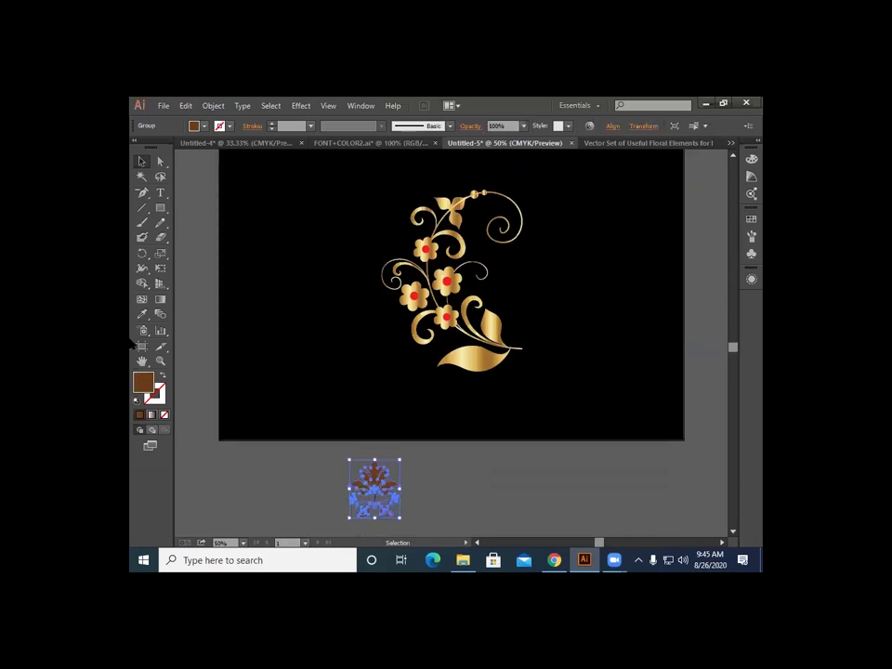
left_click(141, 314)
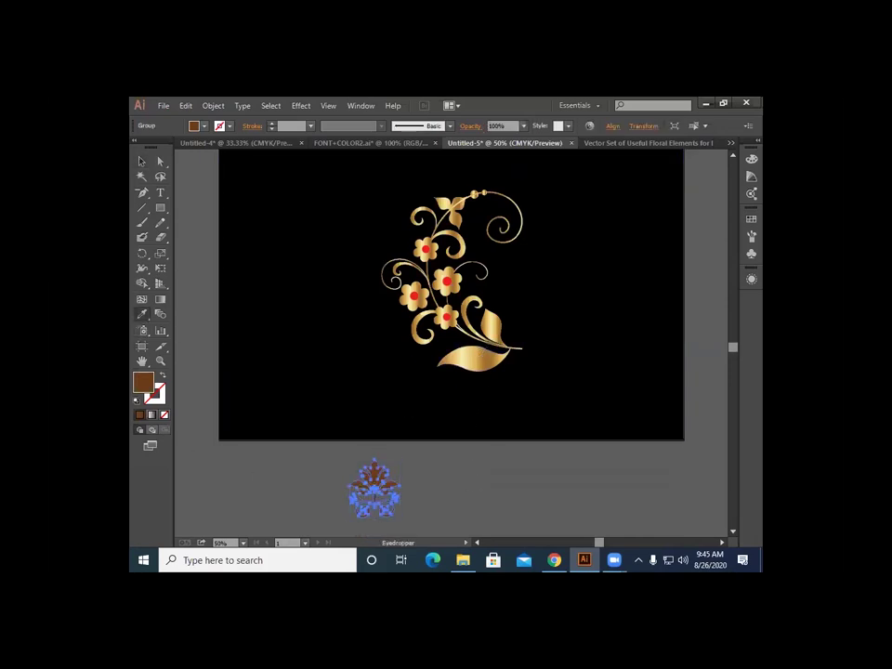
left_click(478, 357)
left_click(142, 162)
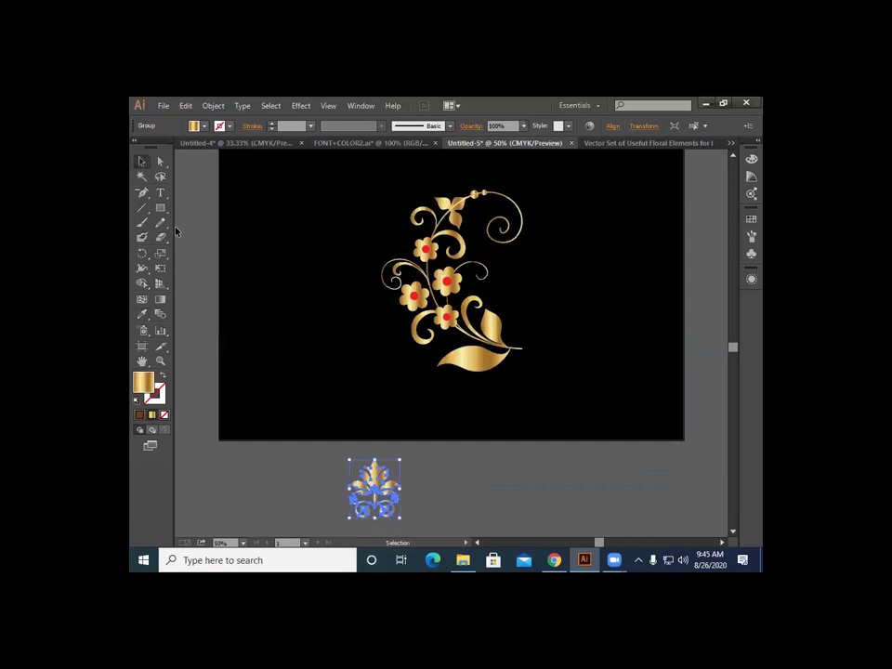
left_click(190, 279)
scroll(427, 491, "up", 1)
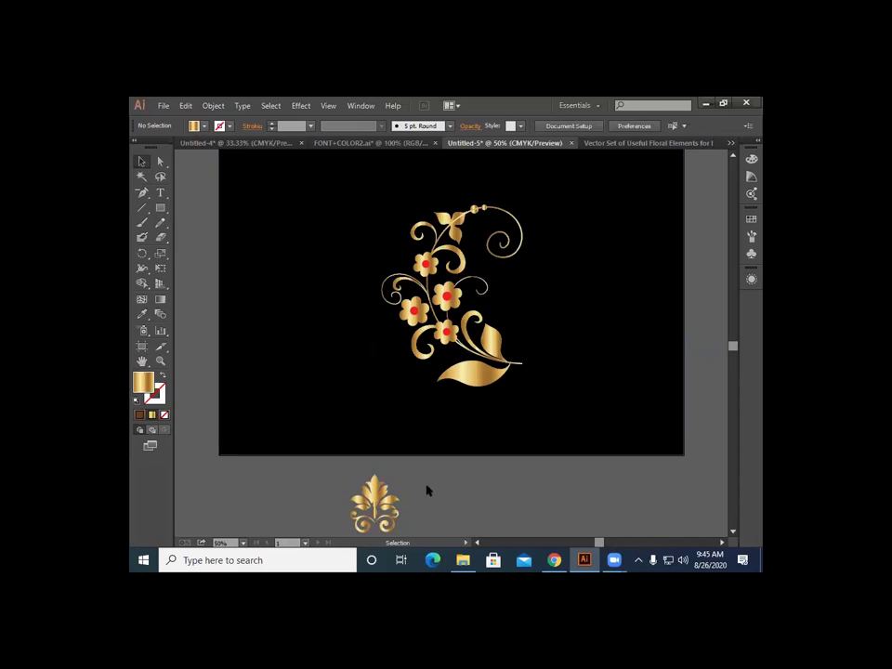
Step: Move the gold leaf ornament farther left on the pasteboard, beneath the black artboard's lower-left corner
left_click_drag(393, 497, 215, 525)
left_click(330, 523)
scroll(335, 511, "down", 3)
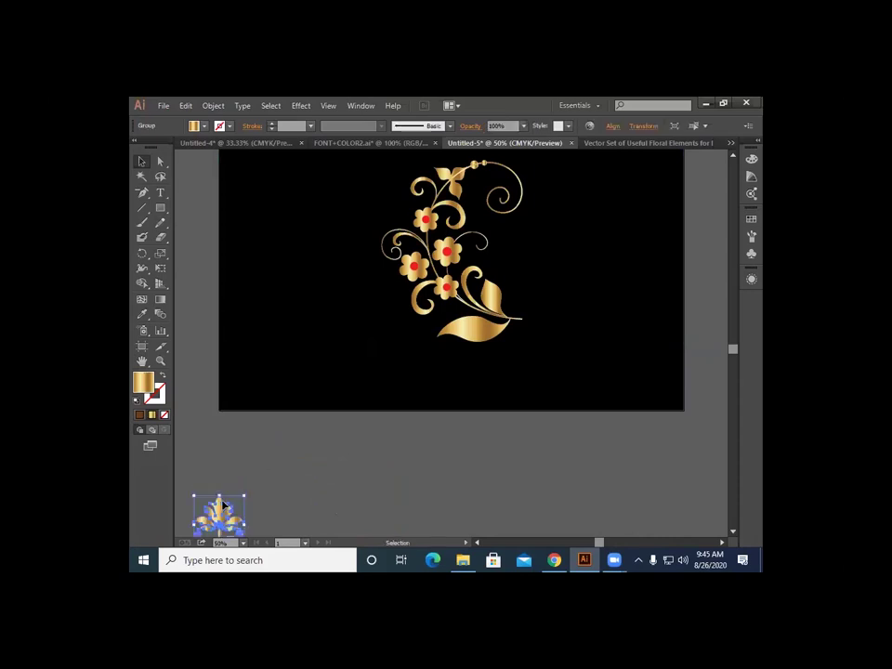
scroll(249, 478, "down", 3)
left_click(267, 472)
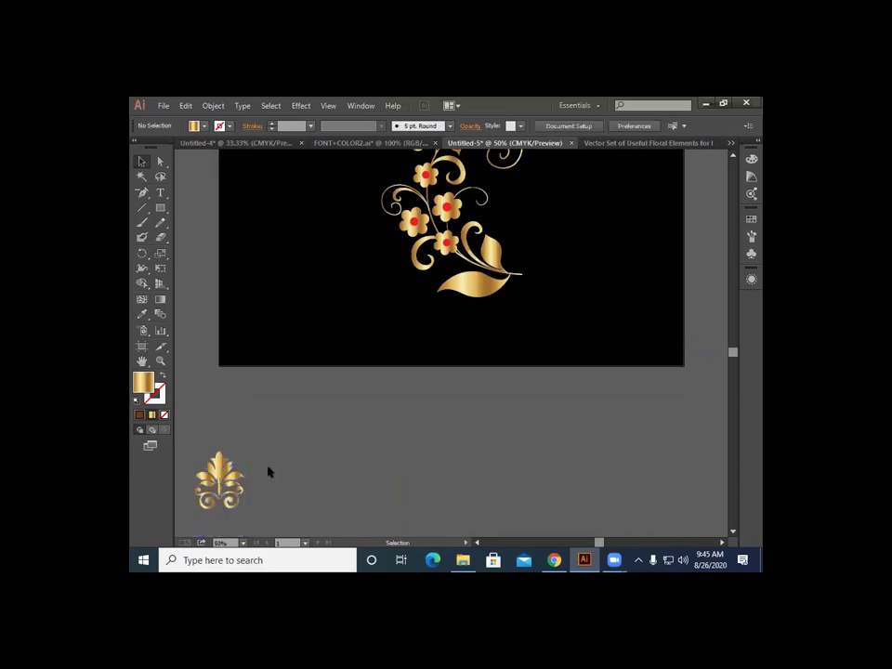
scroll(268, 472, "up", 7)
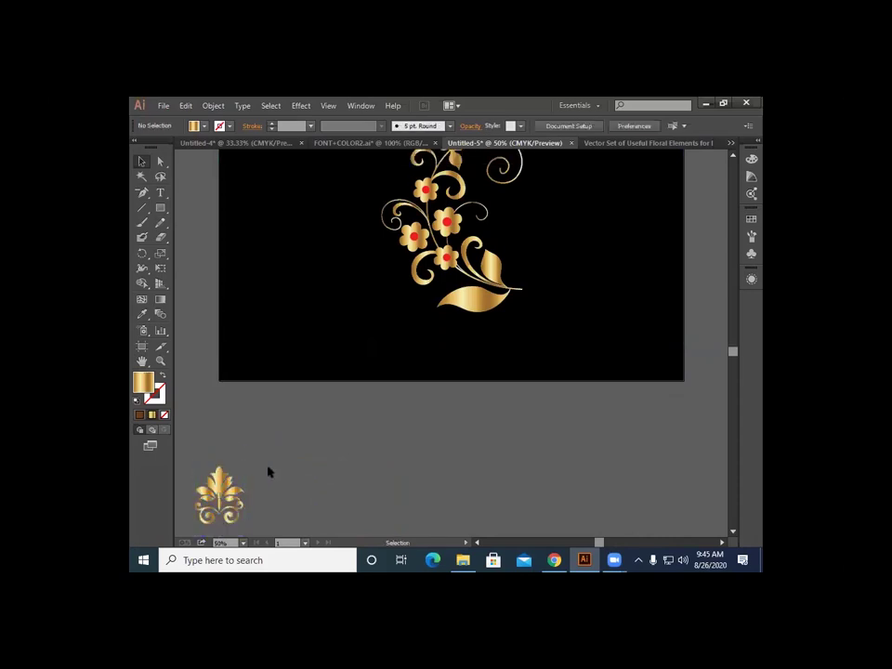
scroll(269, 472, "up", 2)
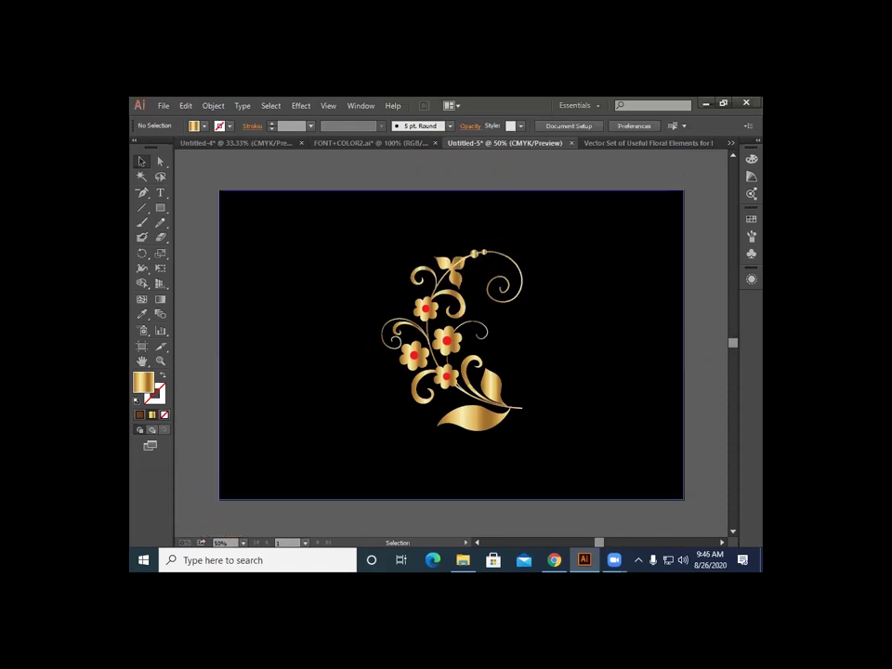
left_click(232, 402)
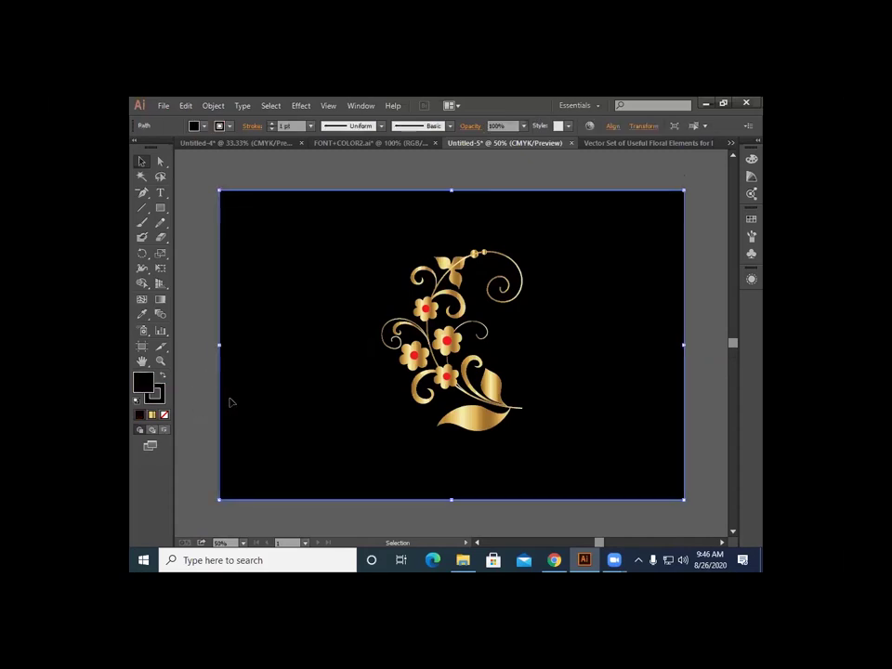
left_click(201, 391)
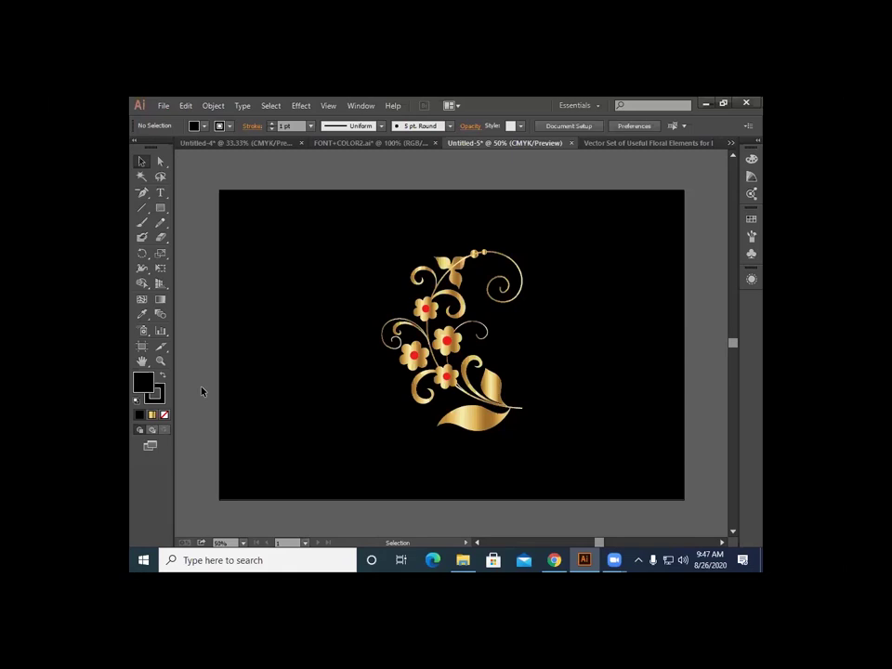
scroll(378, 295, "up", 1)
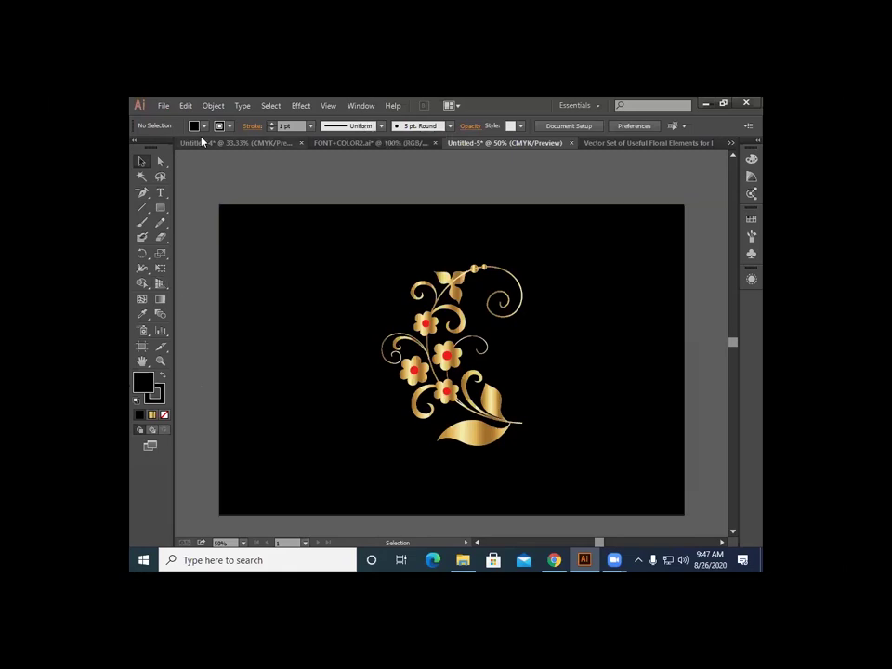
Step: Review the gold LUZR.E logo, its ornamental frame and the corner ornaments on the black background in Untitled-4
left_click(206, 143)
scroll(464, 400, "up", 5)
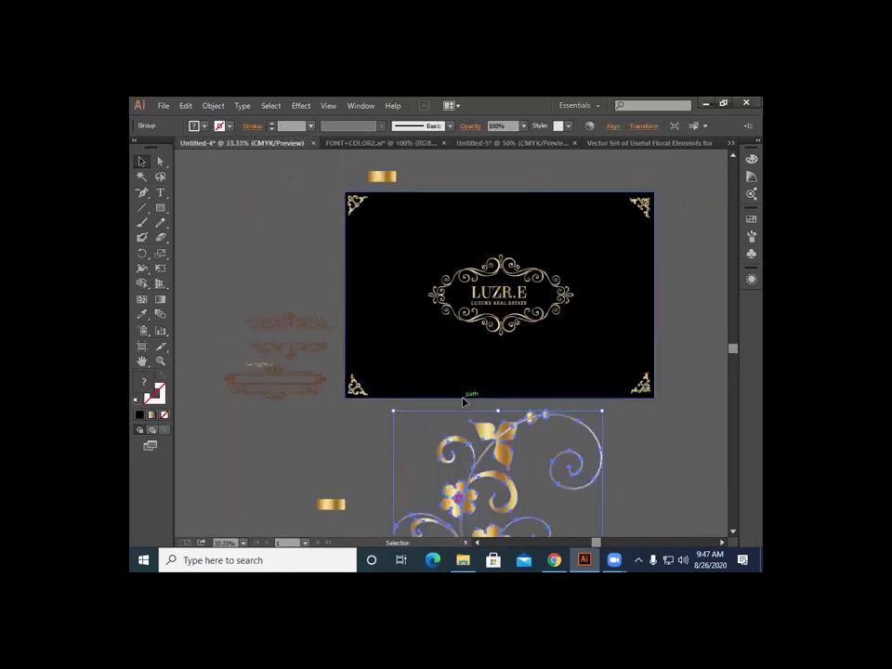
scroll(464, 400, "up", 2)
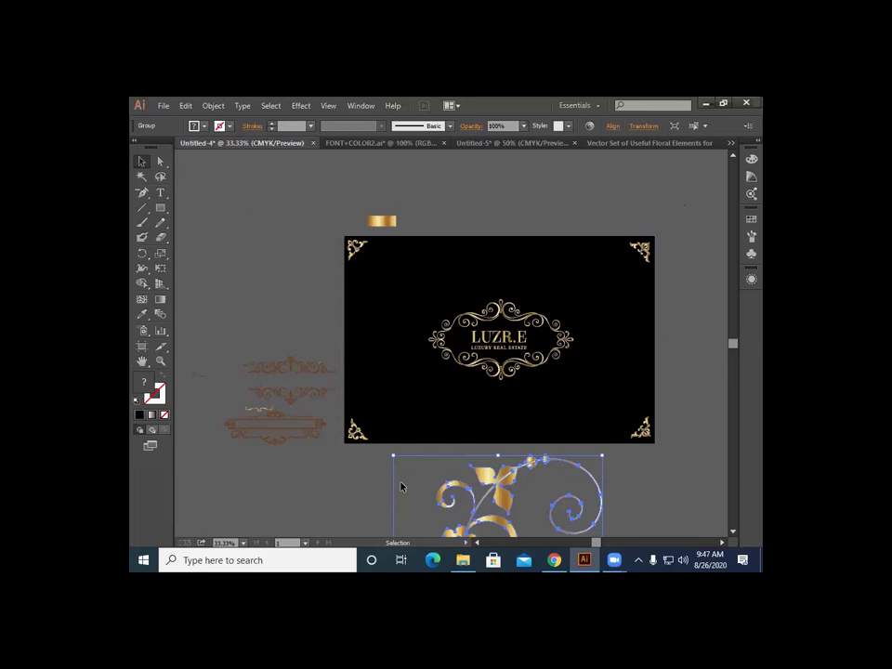
key("ctrl+plus")
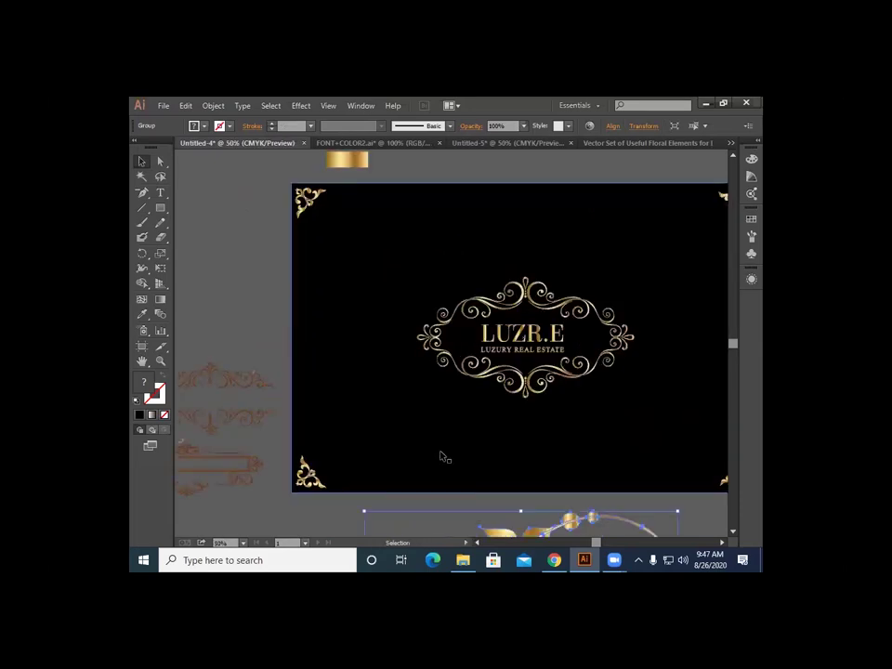
scroll(442, 456, "right", 3)
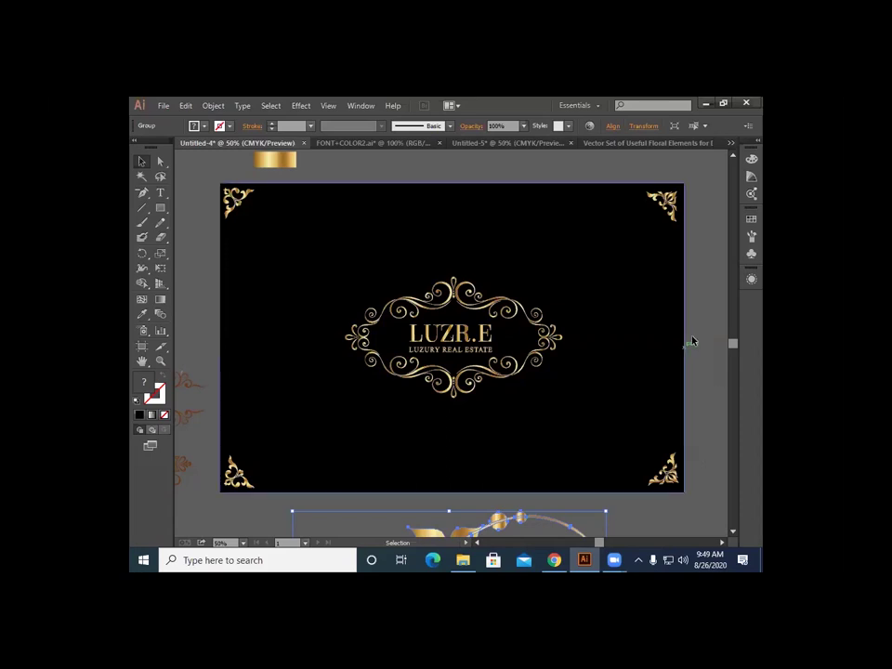
scroll(531, 387, "down", 1)
scroll(530, 387, "down", 1)
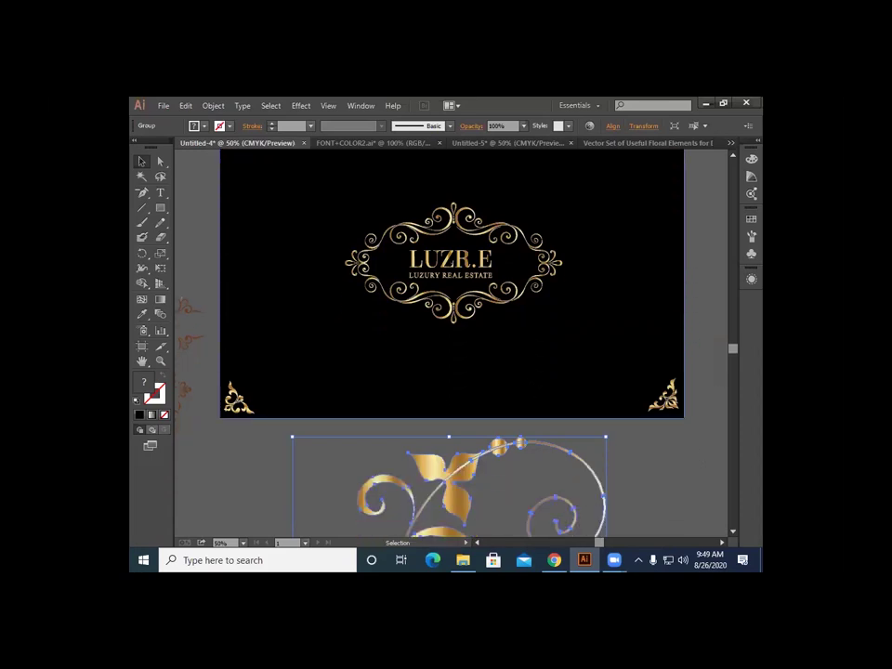
scroll(418, 372, "up", 1)
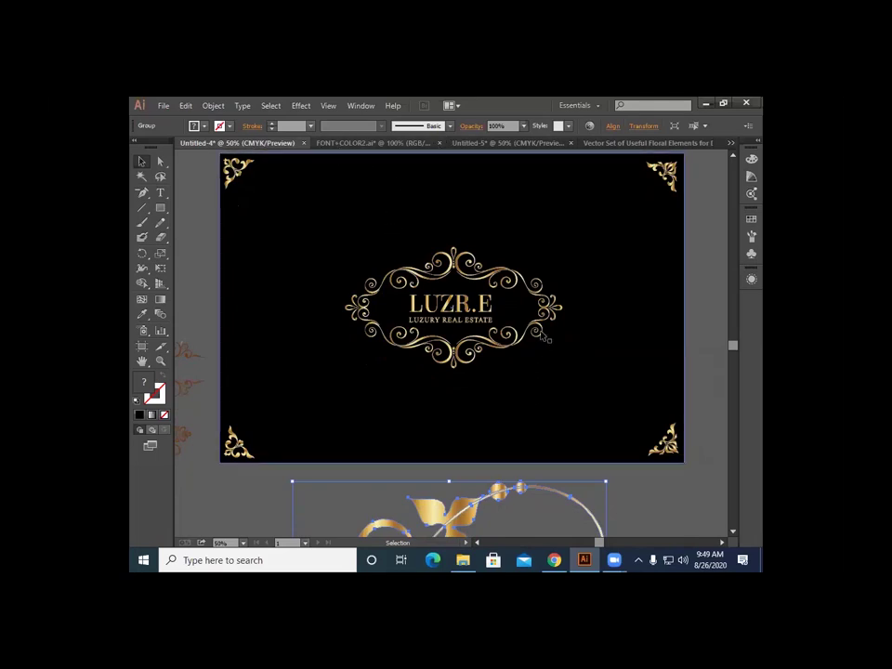
Step: Look over the gold swatches in FONT+COLOR2.ai, the spray in Untitled-5 and the brown ornaments in the floral elements file
left_click(357, 143)
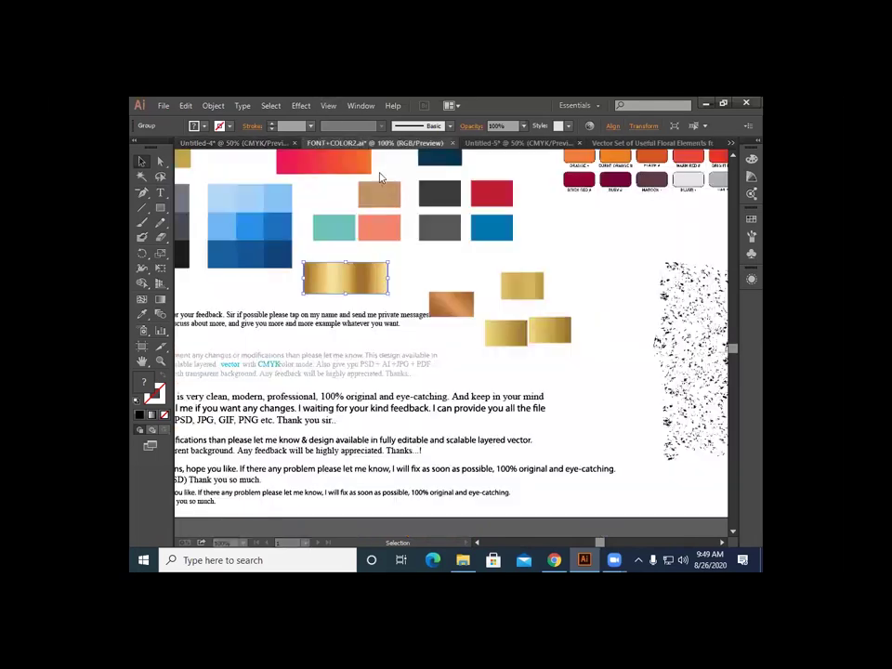
scroll(379, 177, "down", 1)
left_click(525, 144)
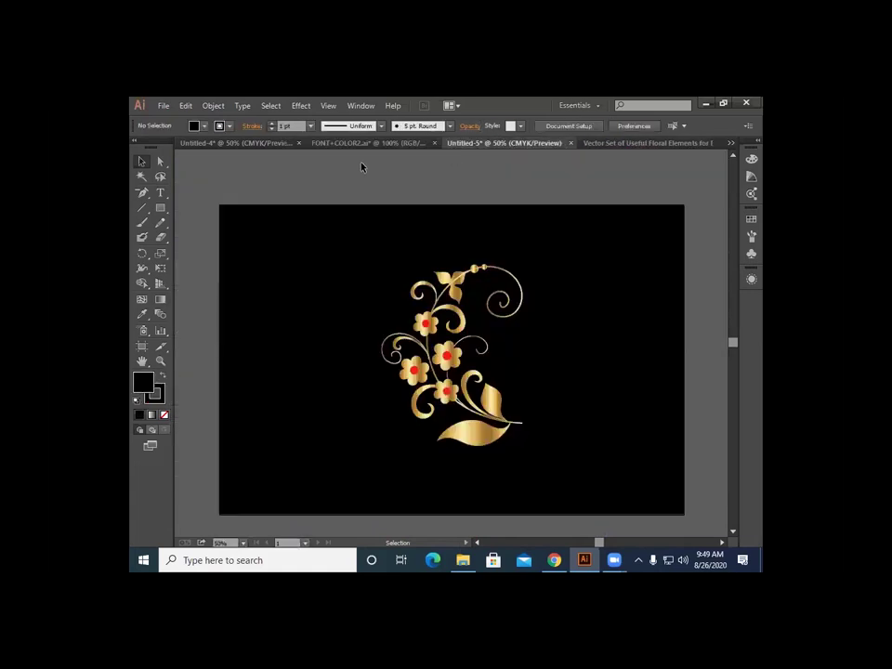
left_click(638, 145)
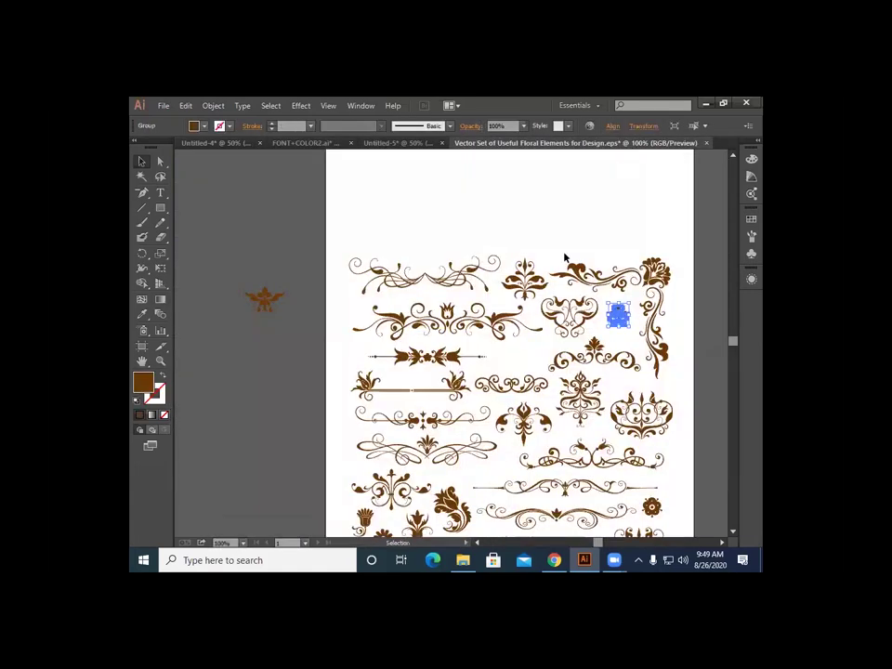
scroll(521, 372, "down", 4)
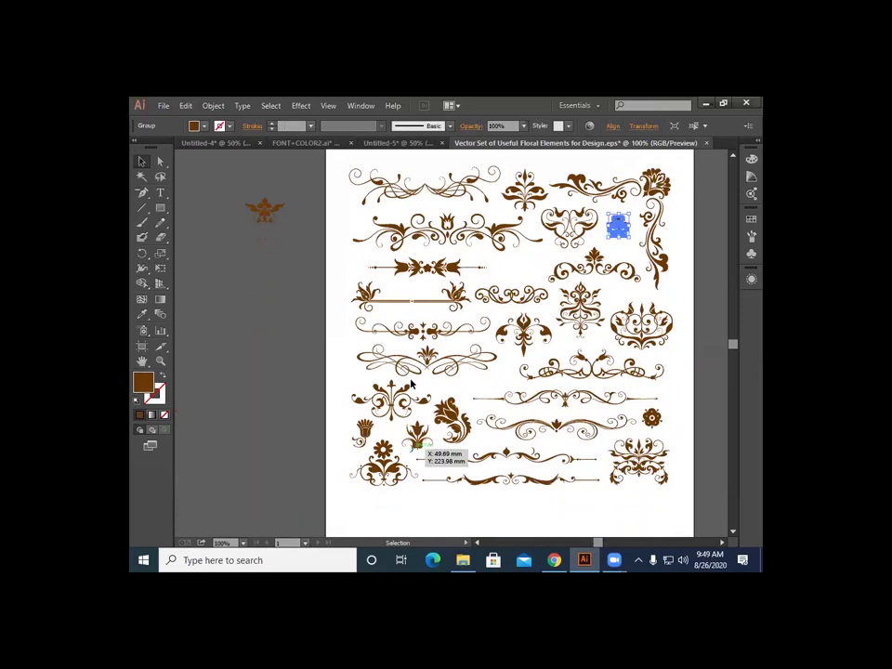
scroll(437, 309, "up", 1)
scroll(630, 284, "up", 2)
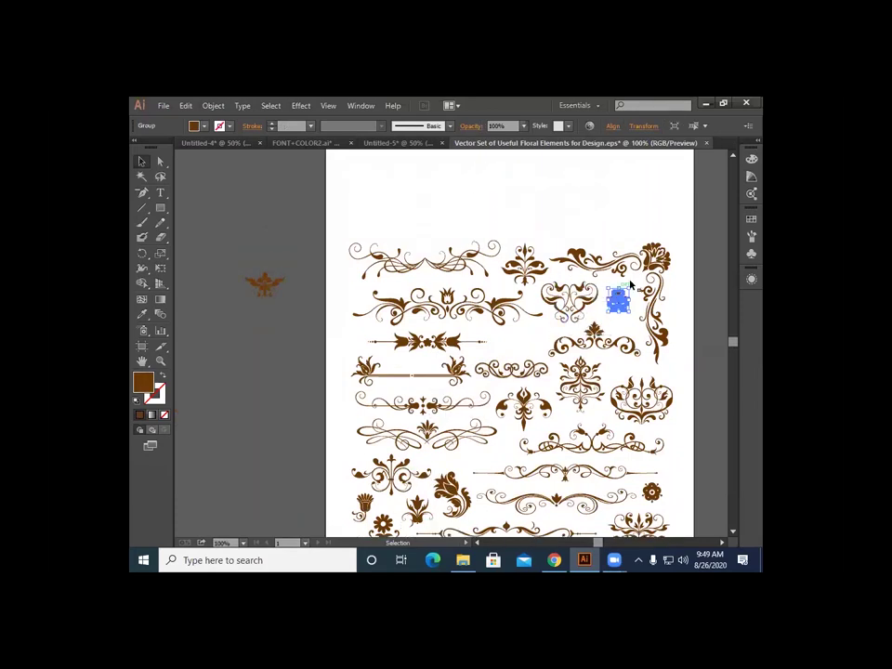
scroll(575, 381, "down", 2)
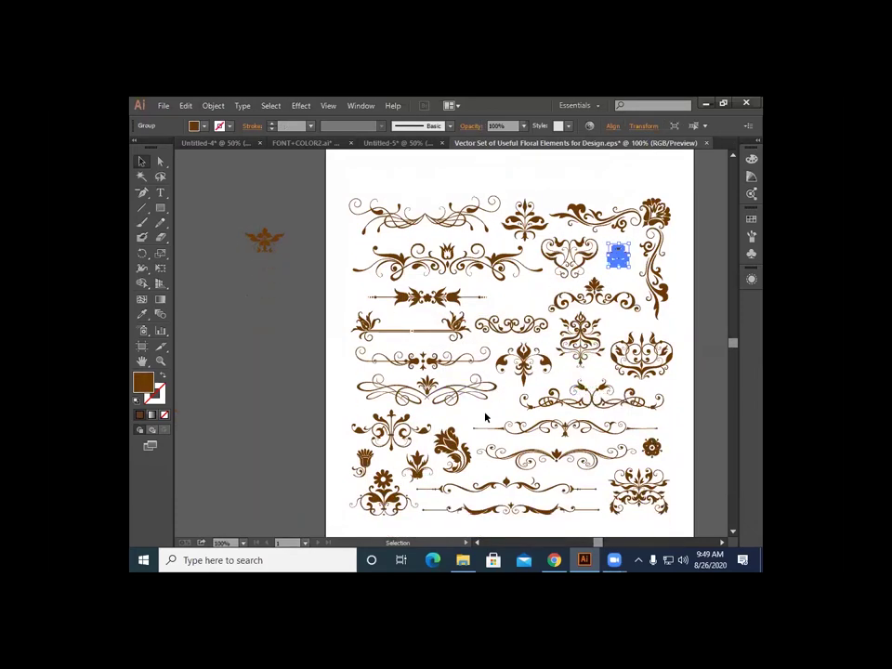
left_click(373, 146)
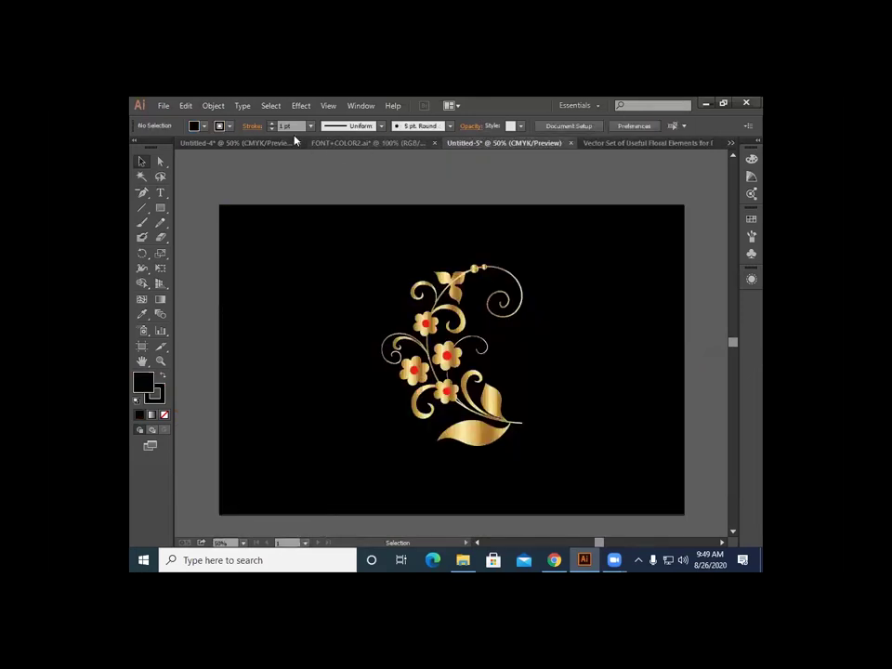
Step: Delete the large gold floral spray with red centres below the artboard in Untitled-4
left_click(233, 144)
scroll(404, 338, "down", 5)
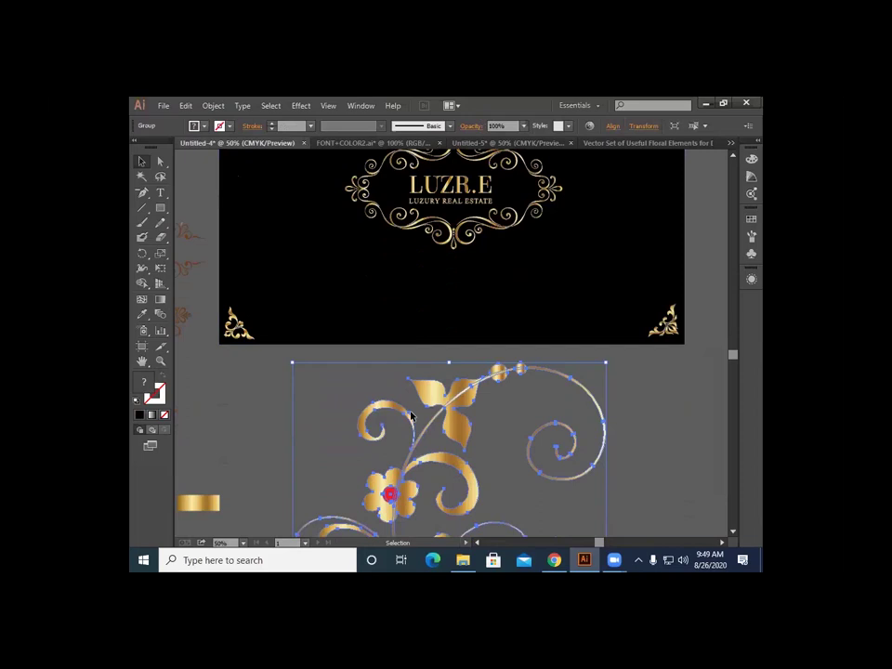
scroll(412, 416, "down", 6)
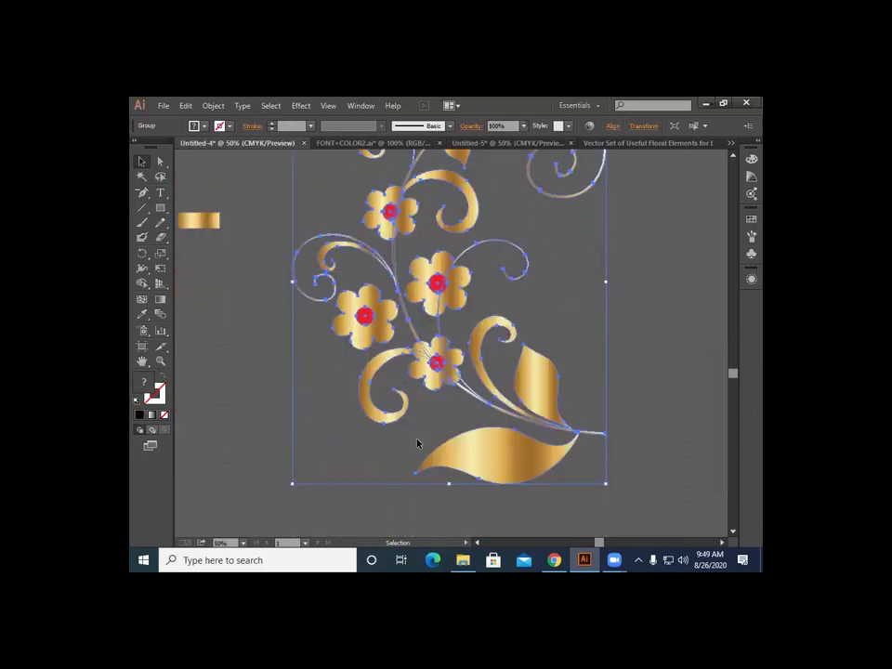
key("Delete")
scroll(417, 443, "down", 2)
scroll(417, 443, "up", 6)
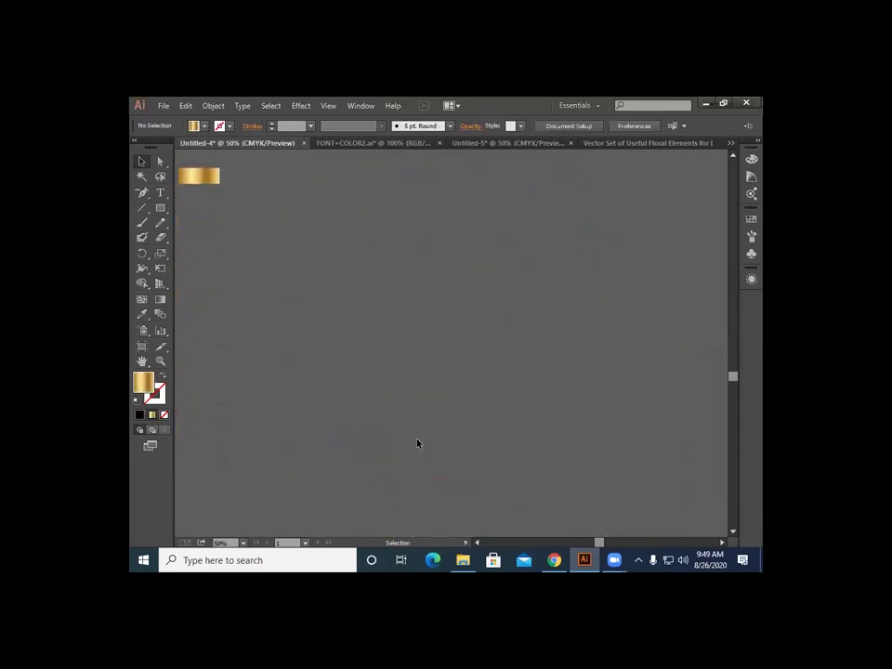
Step: Move the brown pair of mirrored scroll ornaments from beside the black artboard to the empty pasteboard beneath it
scroll(418, 443, "up", 3)
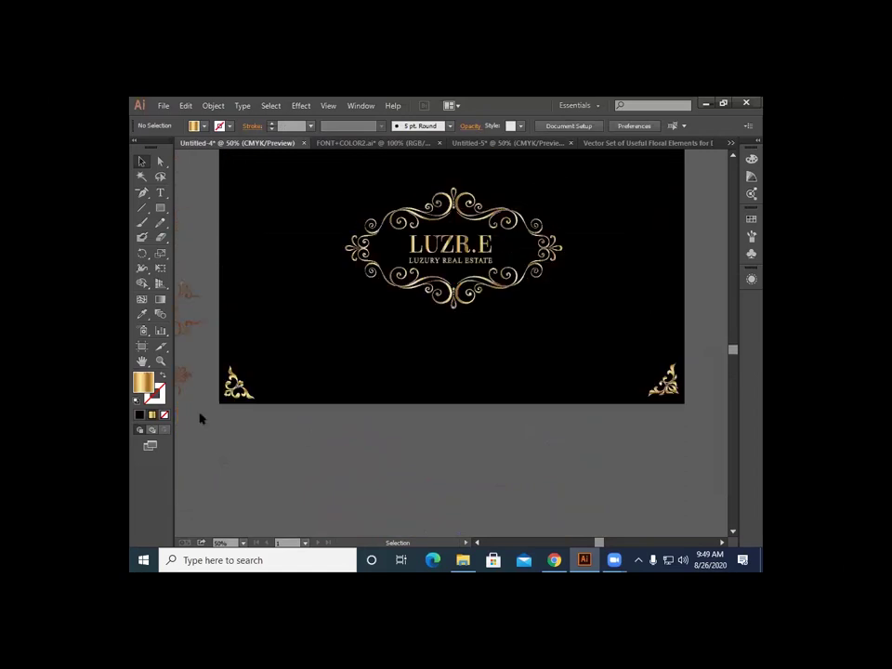
left_click_drag(185, 329, 505, 463)
scroll(505, 476, "down", 1)
left_click_drag(454, 450, 431, 482)
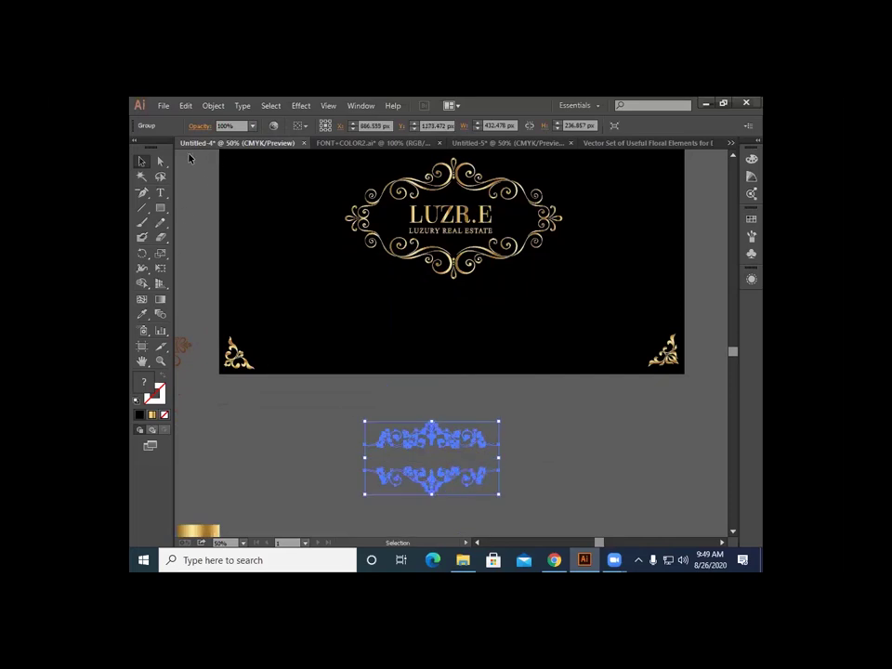
Step: Recolour the mirrored scroll ornaments with the gold gradient sampled from the LUZR.E lettering using the Eyedropper
left_click(142, 314)
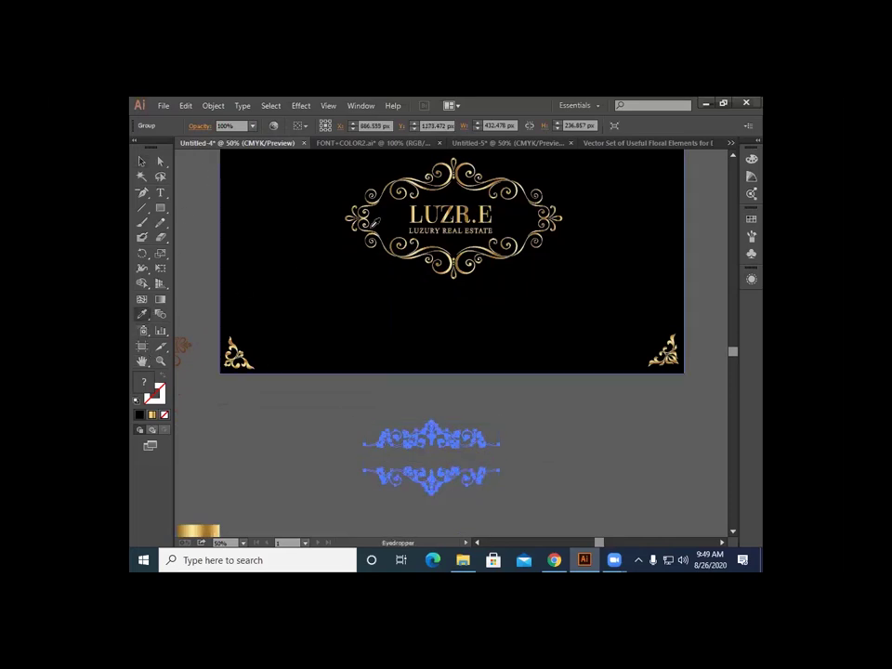
left_click(415, 216)
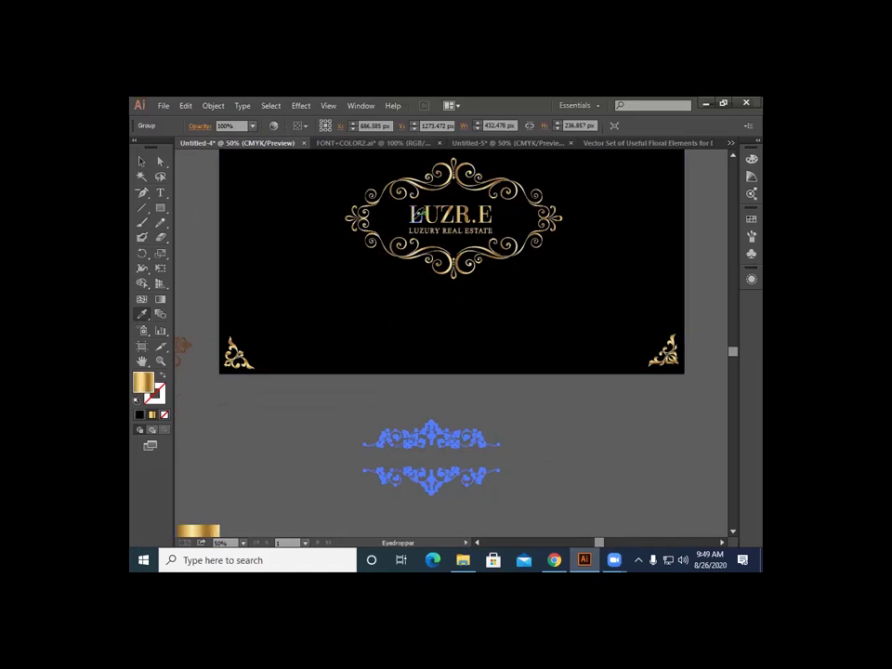
key("v")
left_click(267, 412)
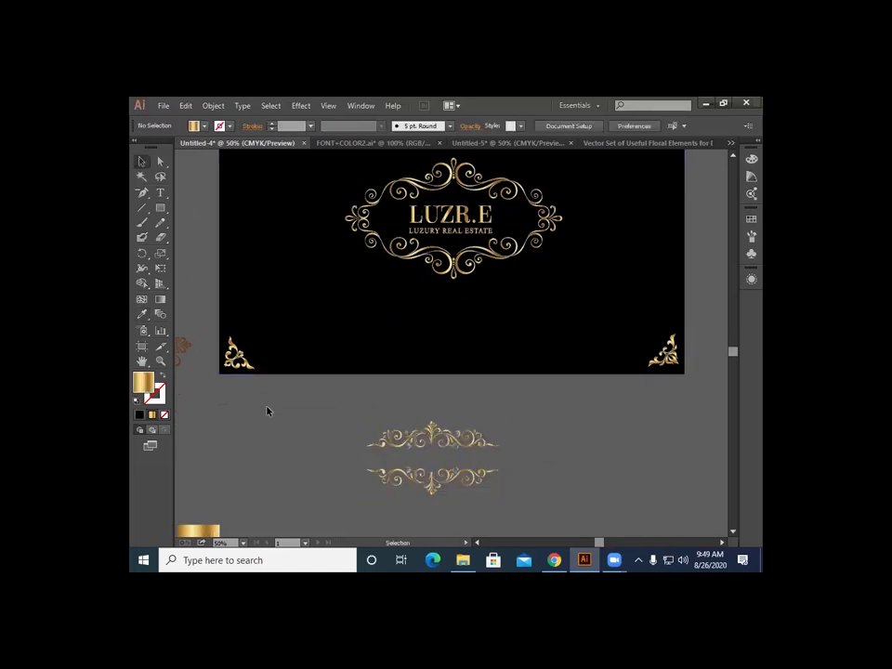
Step: Enlarge the gold pair of scroll ornaments proportionally around its centre, beneath the black artboard
scroll(469, 448, "up", 2)
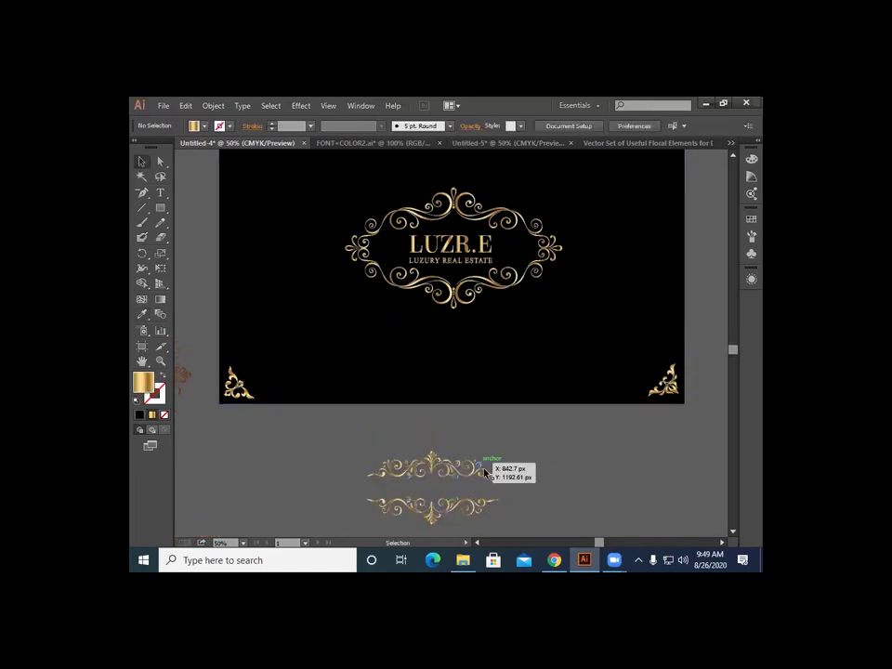
left_click(467, 475)
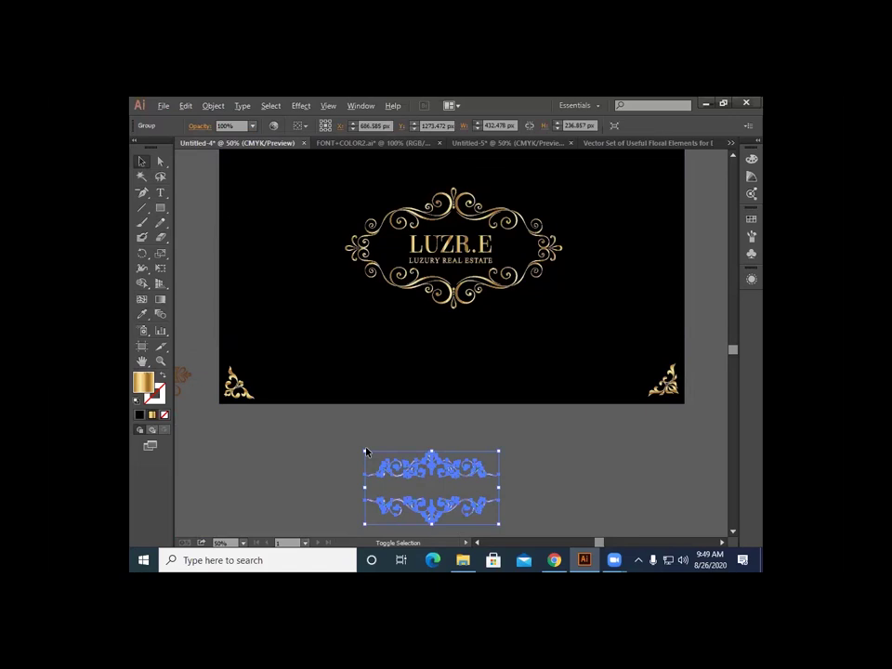
left_click_drag(366, 451, 300, 431)
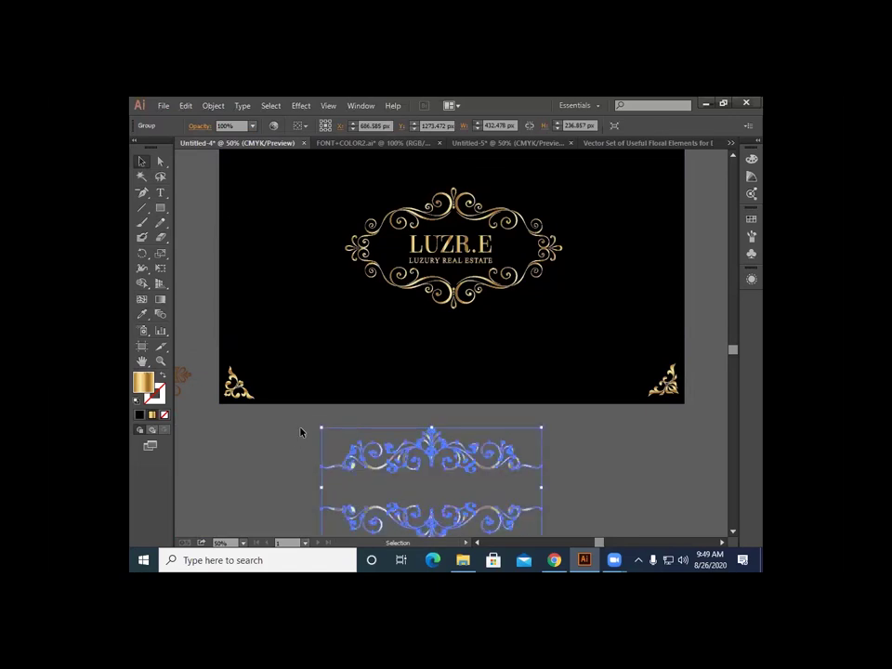
left_click(289, 442)
scroll(289, 442, "down", 4)
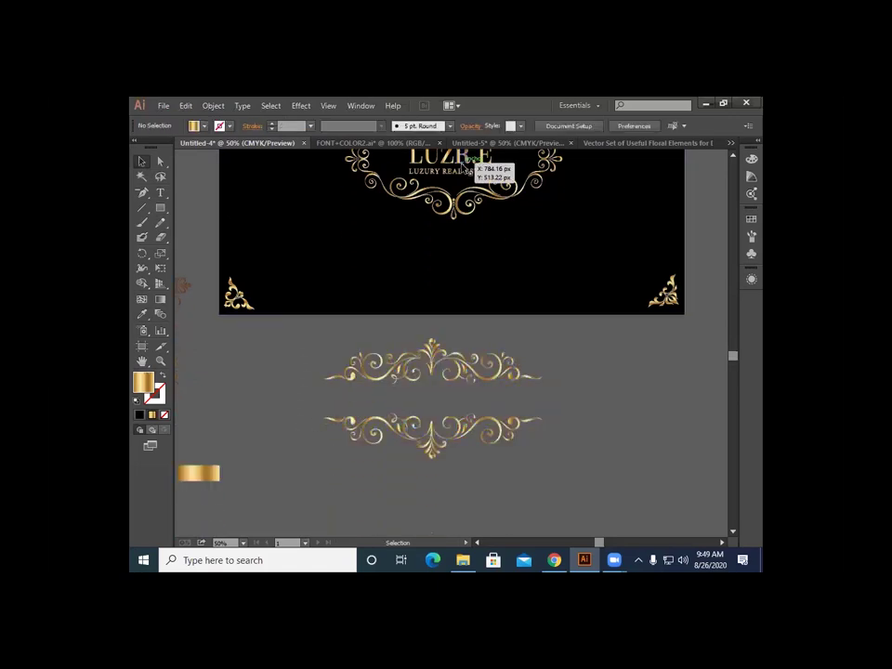
Step: Copy the framed LUZR.E logo to the pasteboard below the scroll ornaments and ungroup the copy
scroll(469, 164, "up", 2)
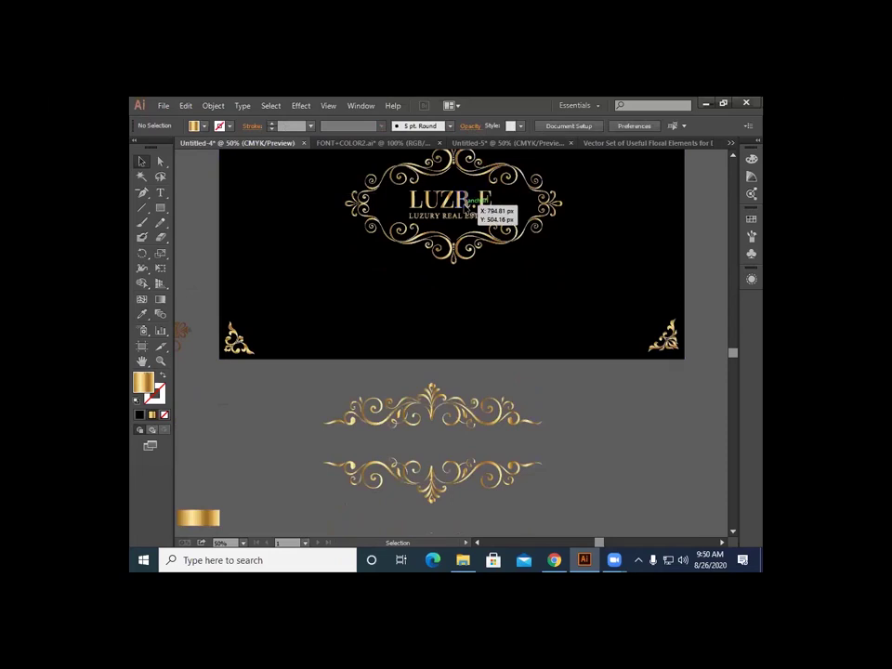
left_click_drag(469, 206, 594, 434)
scroll(304, 353, "down", 3)
right_click(595, 435)
left_click(616, 376)
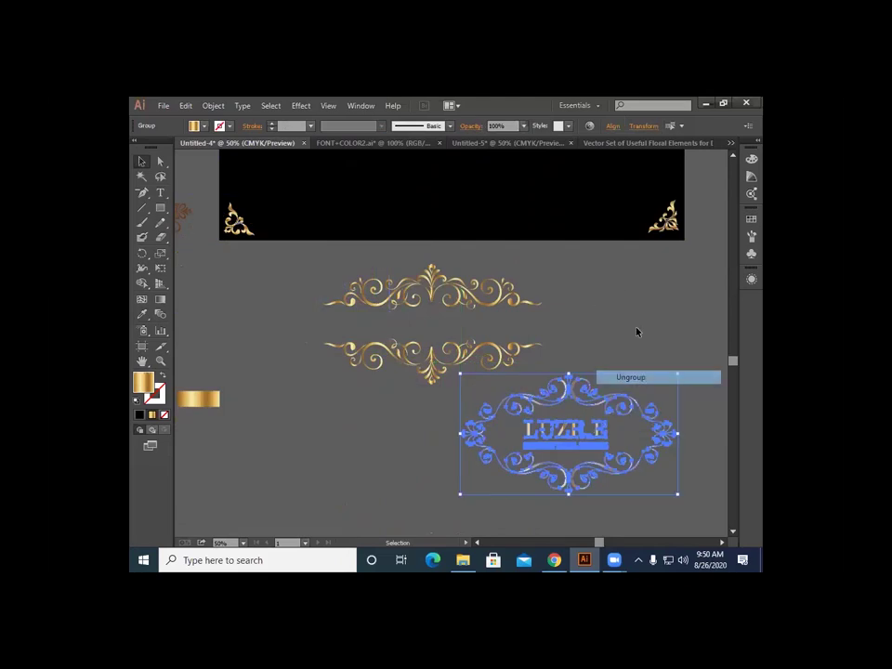
left_click(557, 409)
Step: Fit the copied LUZR.E lettering between the two gold scrolls, shrinking it slightly and centring the scrolls around it
left_click_drag(570, 429, 430, 325)
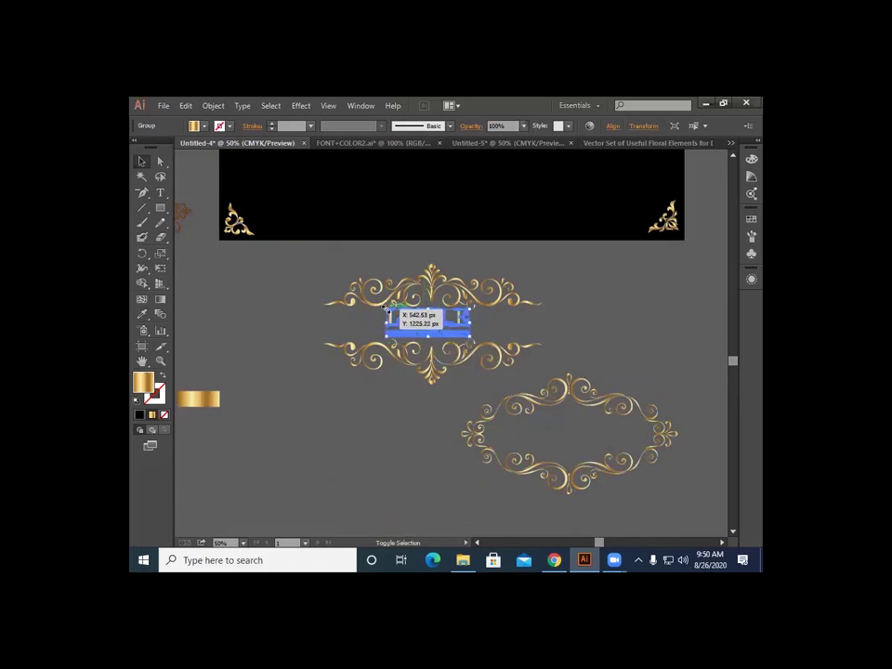
mouse_move(387, 309)
left_mouse_down()
mouse_move(410, 317)
mouse_move(397, 303)
mouse_move(392, 309)
left_mouse_up()
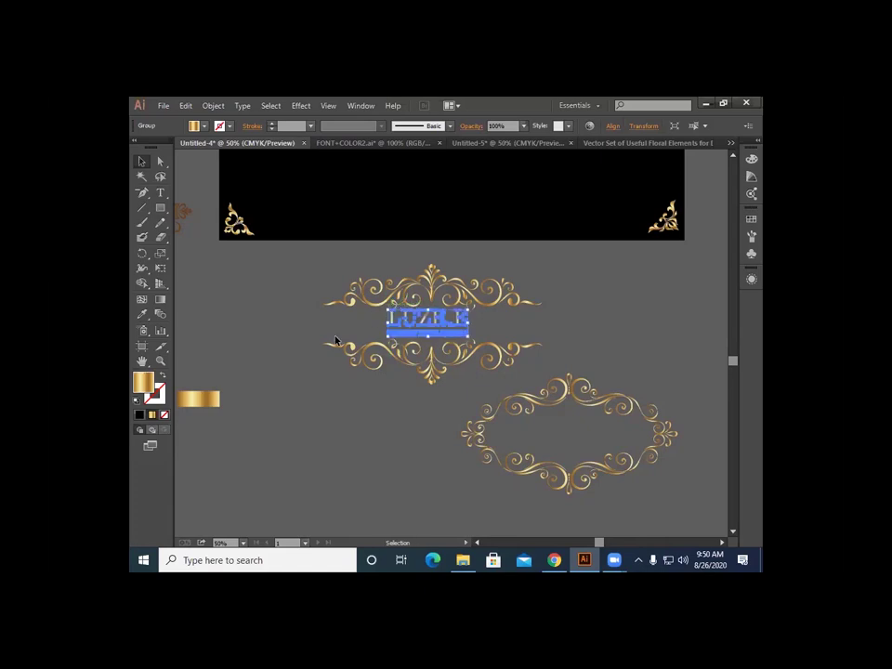
left_click(297, 366)
left_click_drag(510, 304, 498, 299)
left_click(594, 341)
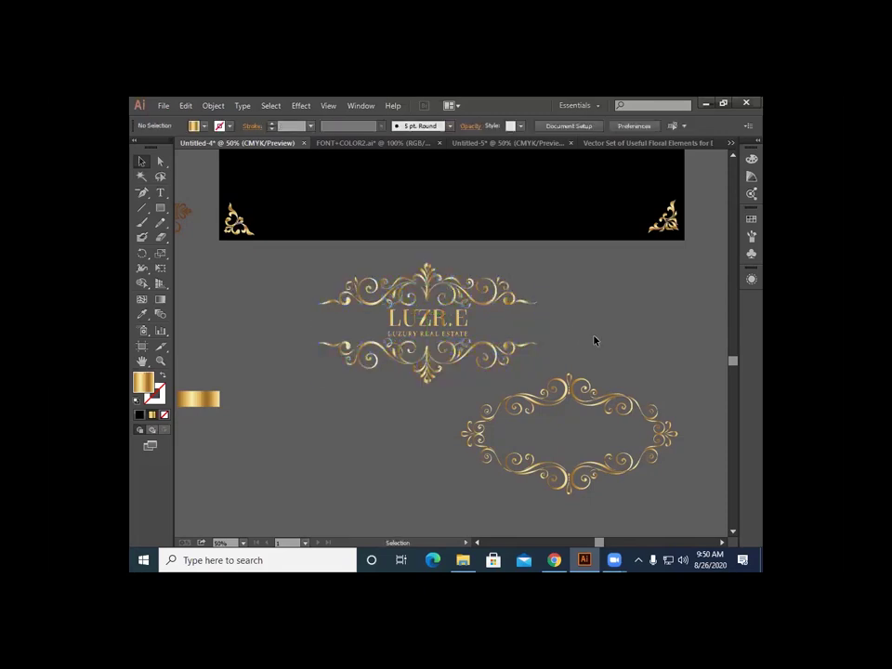
Step: Group the LUZR.E lettering with the gold scrolls above and below it
scroll(595, 341, "up", 2)
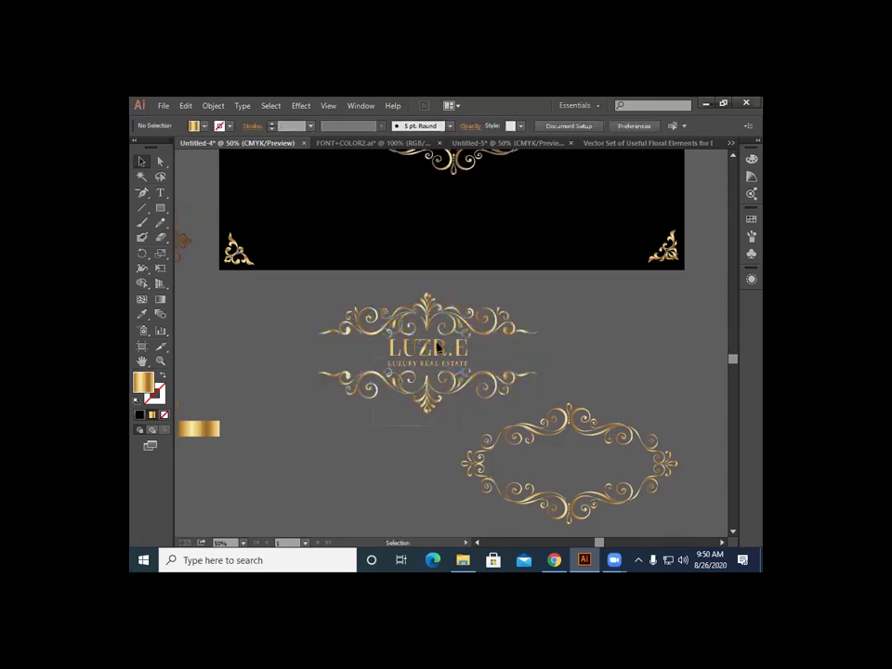
right_click(462, 322)
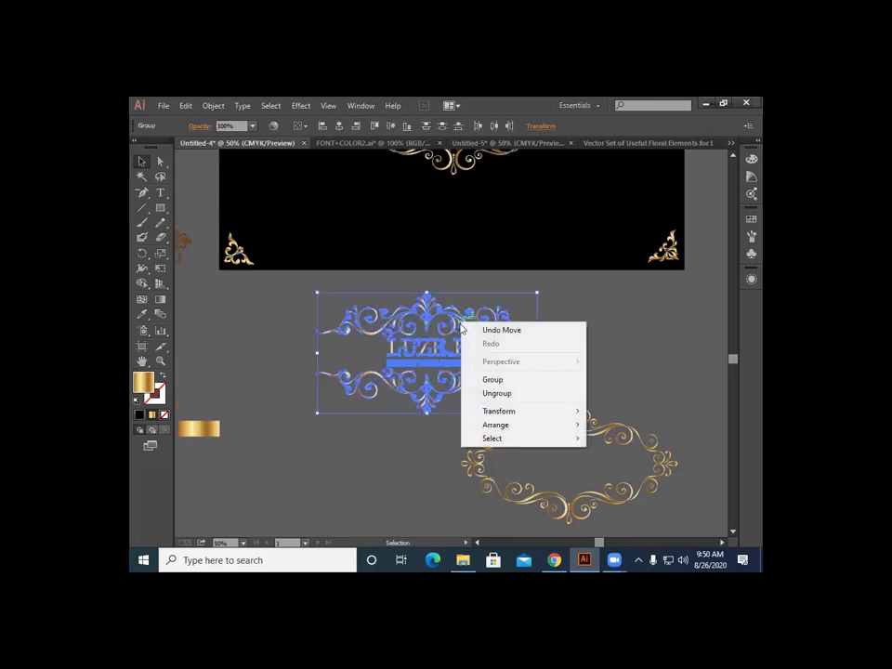
left_click(492, 379)
left_click(394, 435)
Step: In Untitled-5, move the gold floral spray to the left side of the black artboard and scale it down slightly
scroll(394, 435, "up", 7)
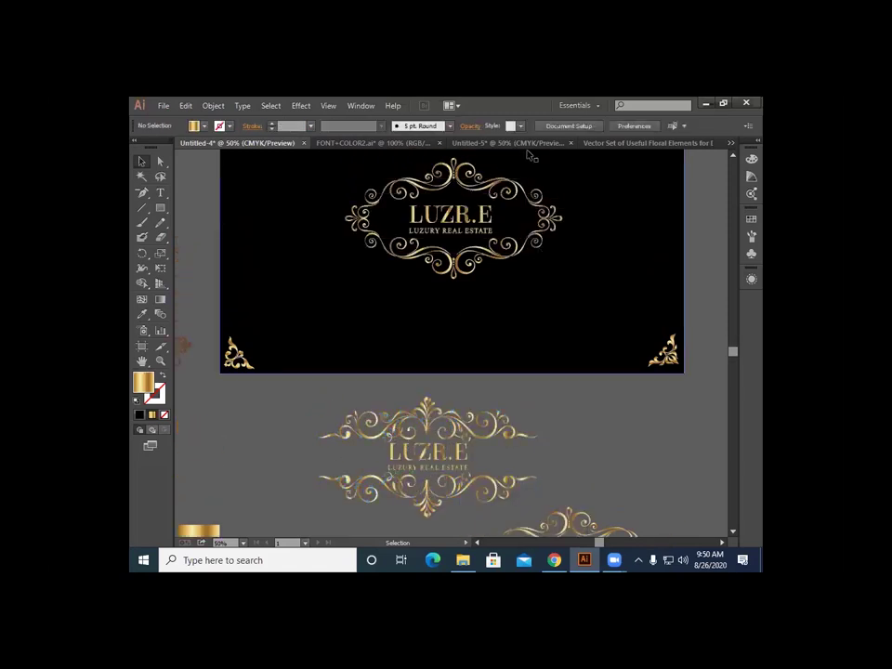
left_click(506, 143)
left_click_drag(432, 367, 294, 364)
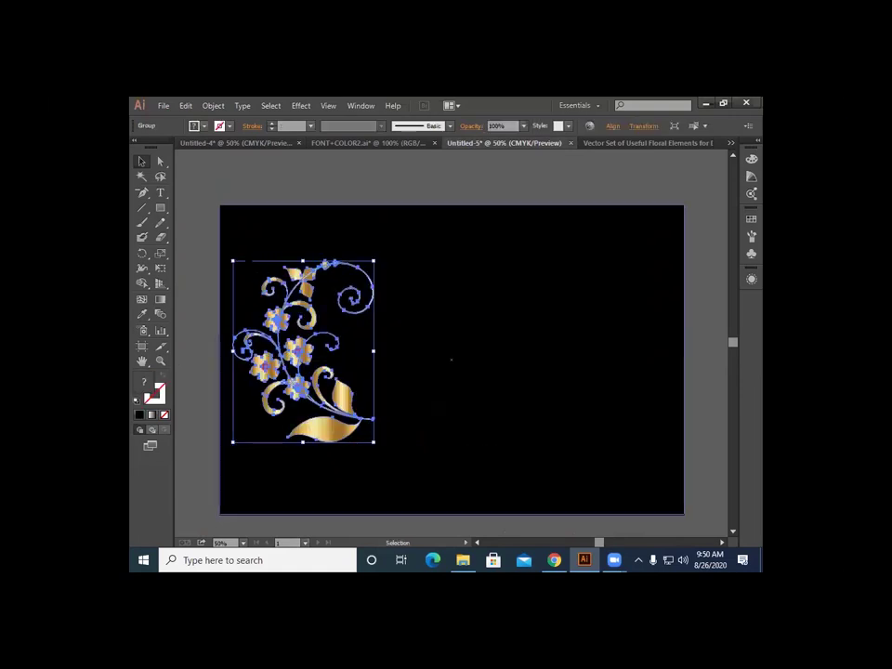
left_click_drag(232, 261, 245, 278)
left_click(305, 178)
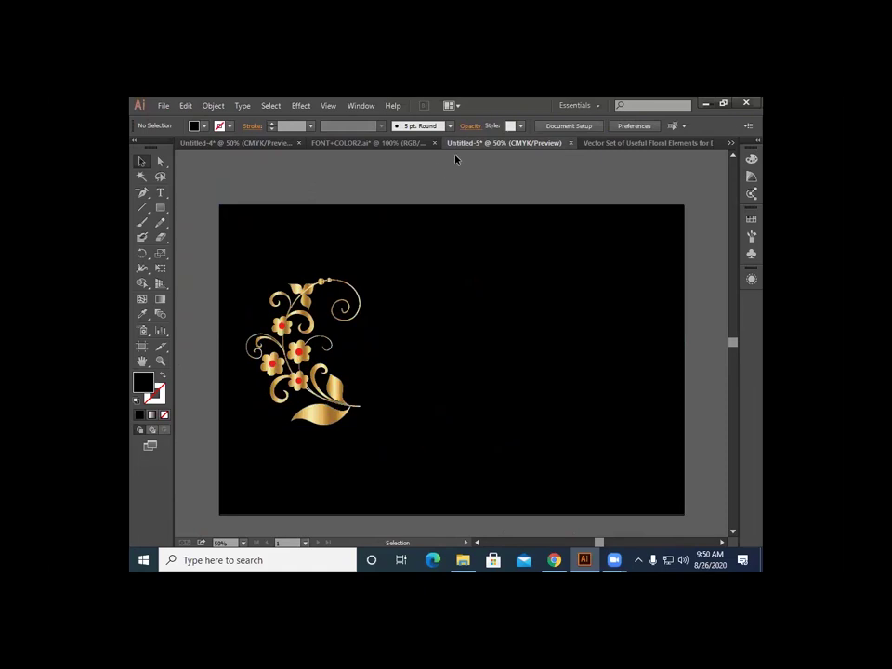
Step: Copy the grouped LUZR.E logo with scrolls from Untitled-4 into Untitled-5, to the right of the floral spray
left_click(369, 143)
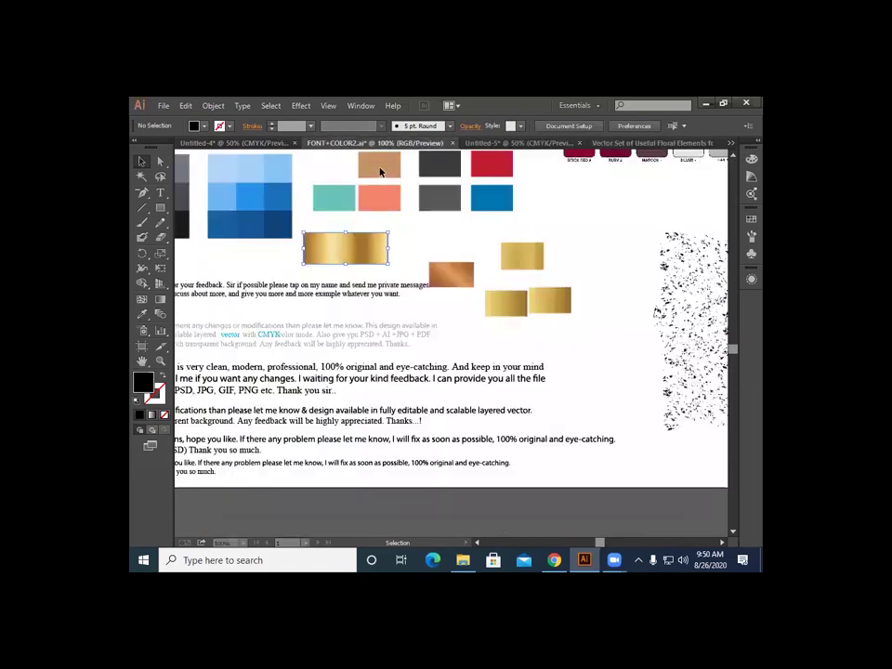
left_click(237, 143)
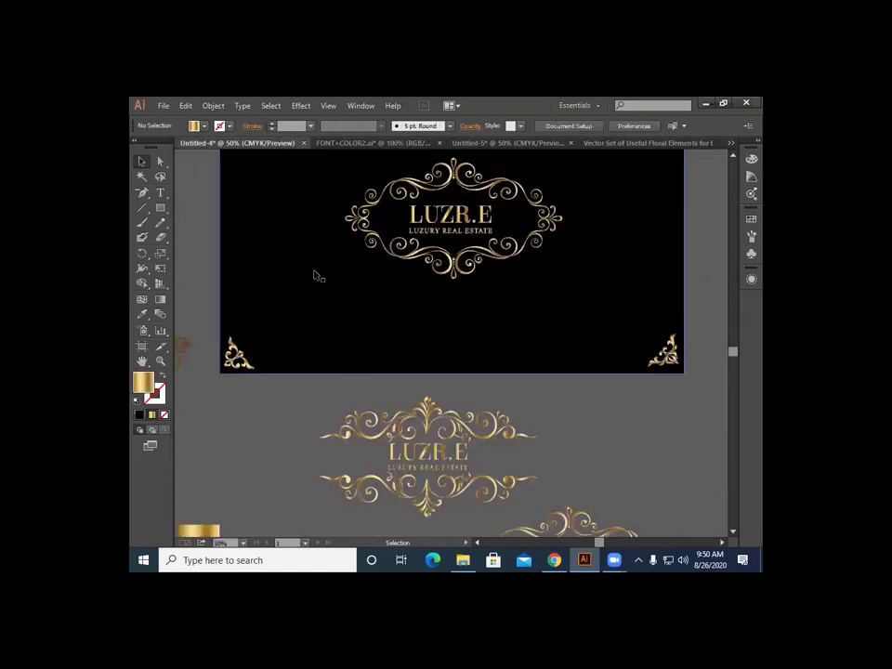
left_click(418, 425)
left_click_drag(431, 428, 486, 358)
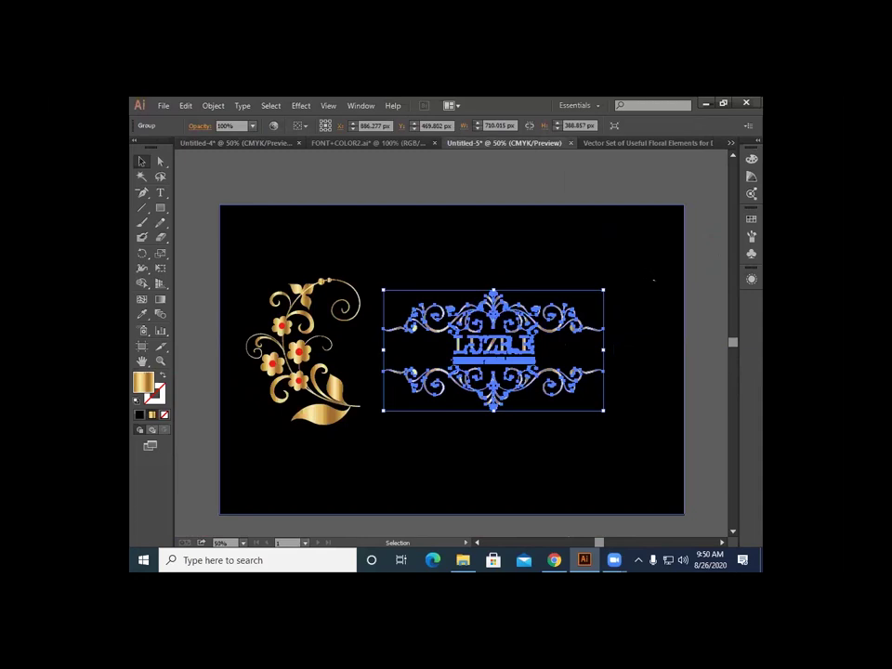
Step: Scale the LUZR.E logo with scrolls down slightly around its centre on the black artboard in Untitled-5
left_click(570, 190)
left_click(520, 318)
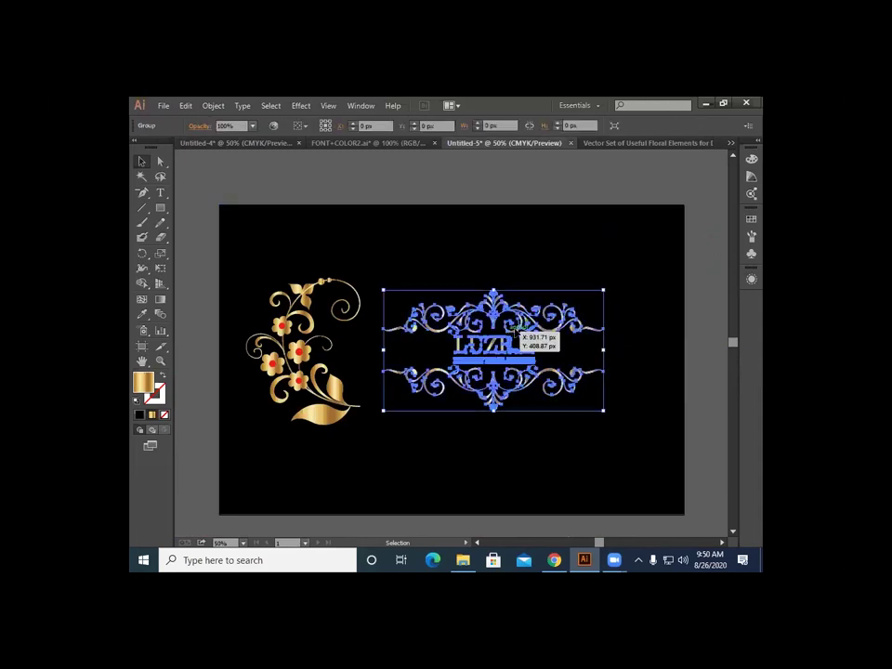
left_click_drag(384, 290, 396, 300)
left_click(488, 190)
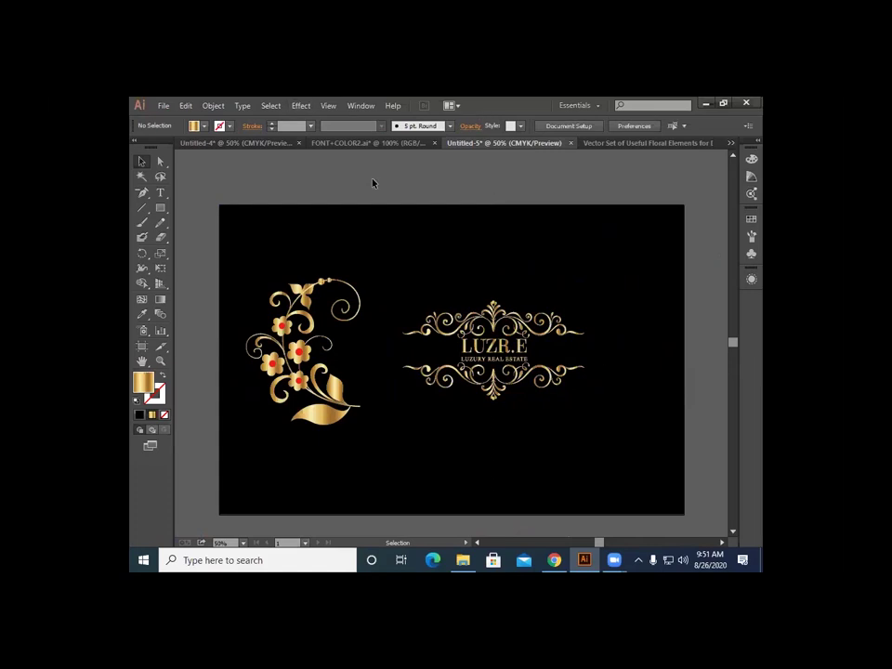
left_click(241, 143)
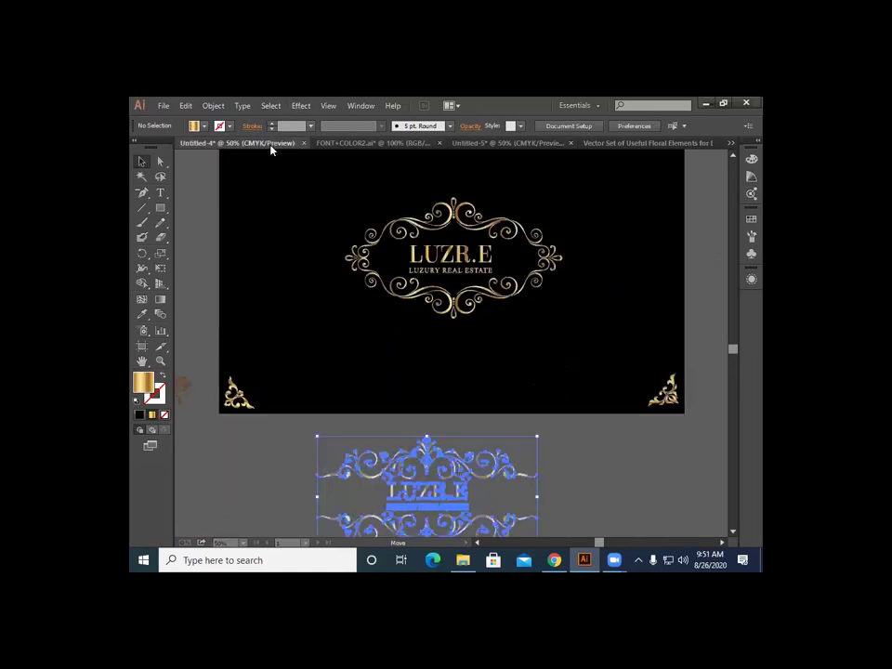
scroll(452, 334, "up", 3)
scroll(469, 358, "down", 2)
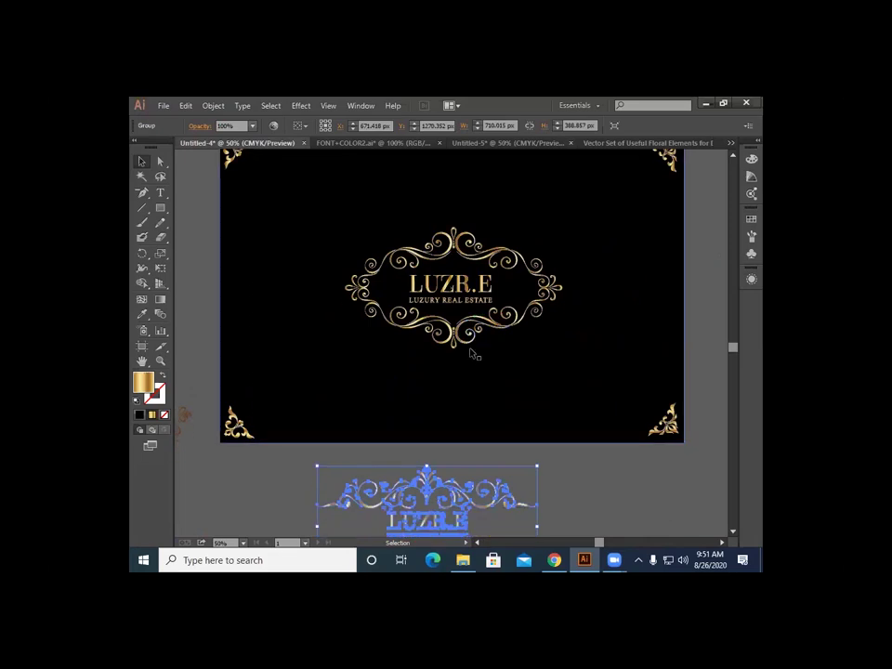
left_click(558, 145)
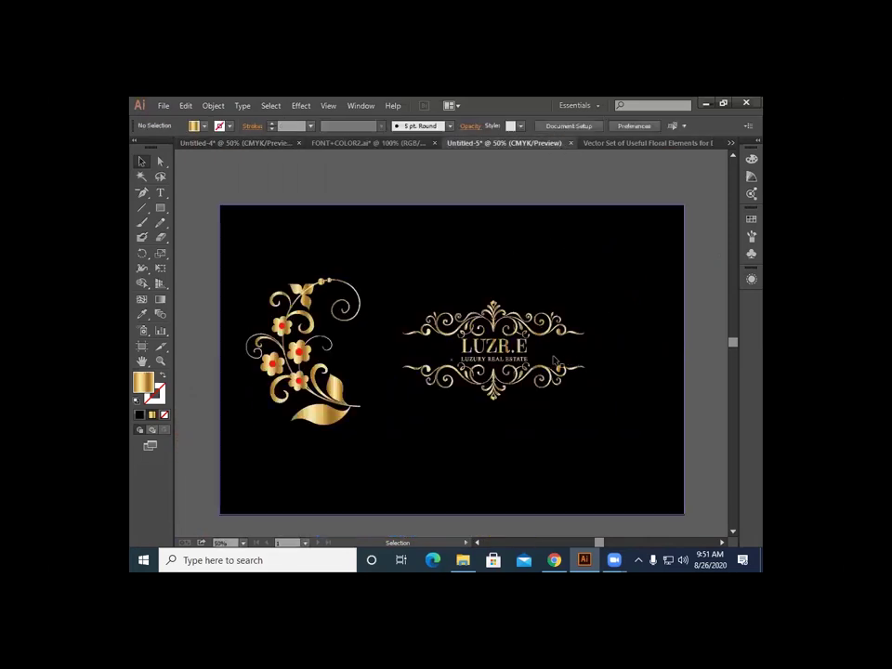
Step: Shrink the gold floral spray further and move it into the upper-left corner of the black artboard
left_click(308, 364)
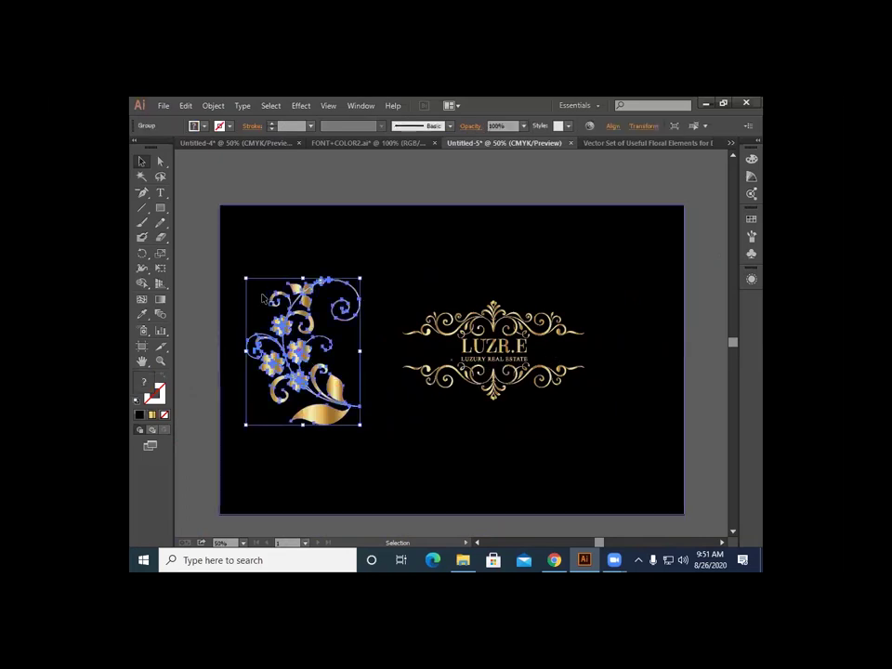
left_click_drag(245, 277, 248, 308)
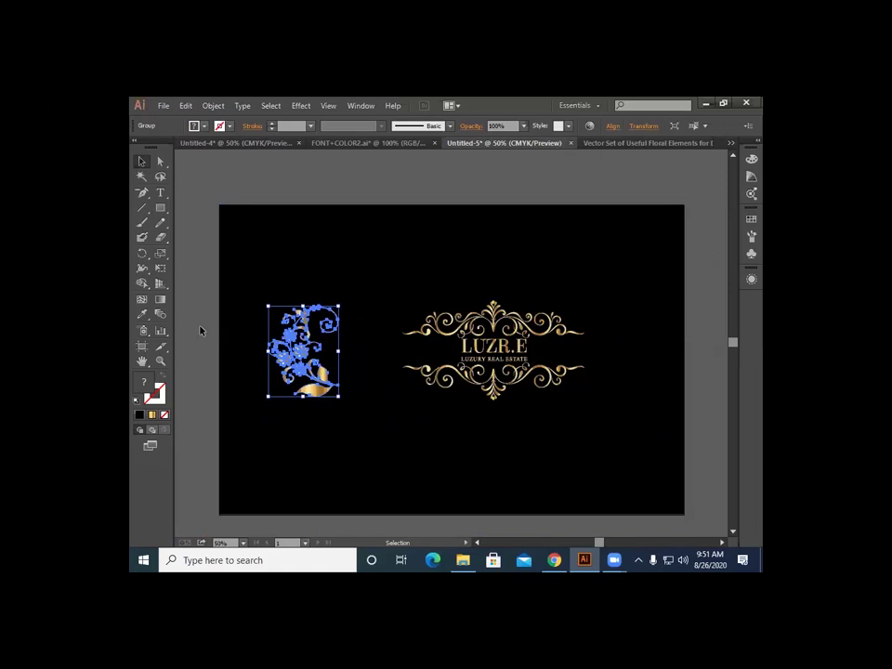
left_click(201, 331)
left_click_drag(314, 371, 270, 267)
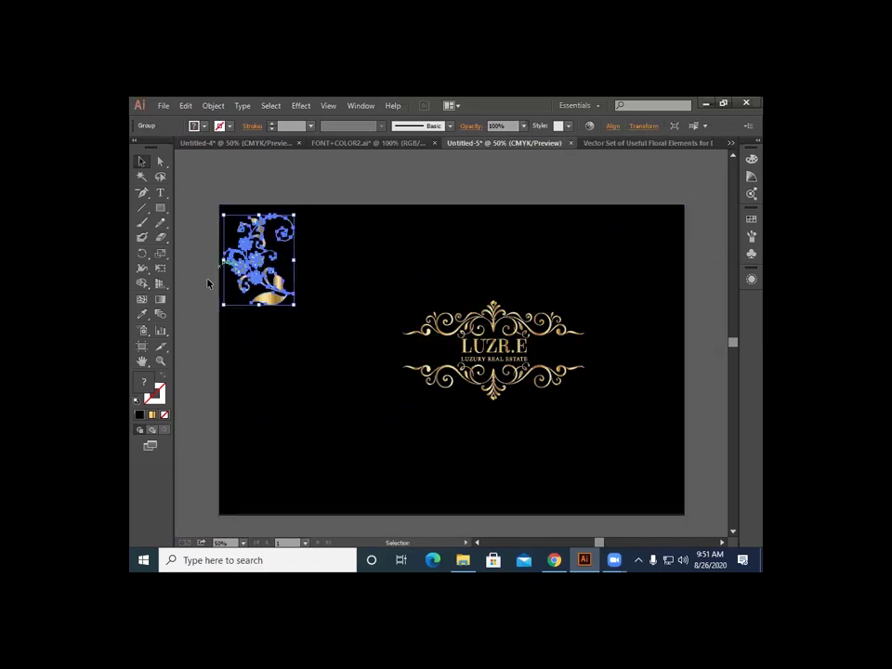
left_click(199, 329)
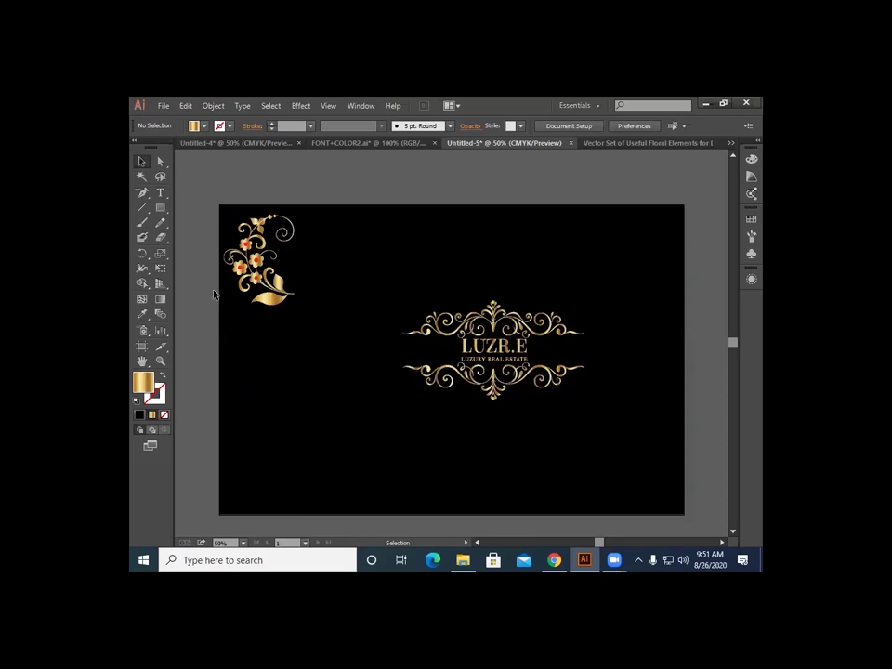
left_click_drag(243, 284, 246, 420)
scroll(246, 420, "down", 2)
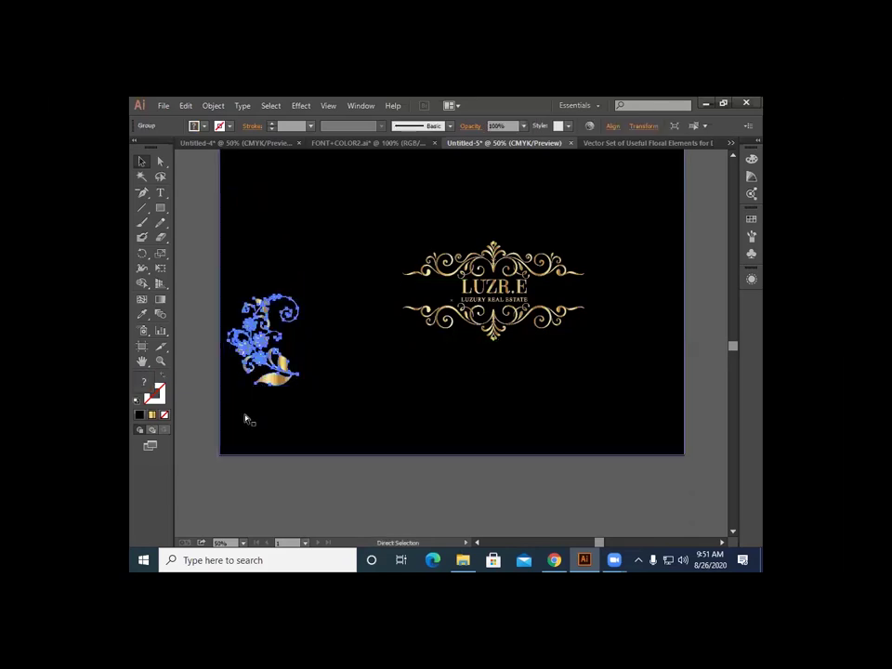
key("ctrl+z")
Step: Bring up the Vector Set of Useful Floral Elements for Design file with the brown ornaments
left_click(246, 419)
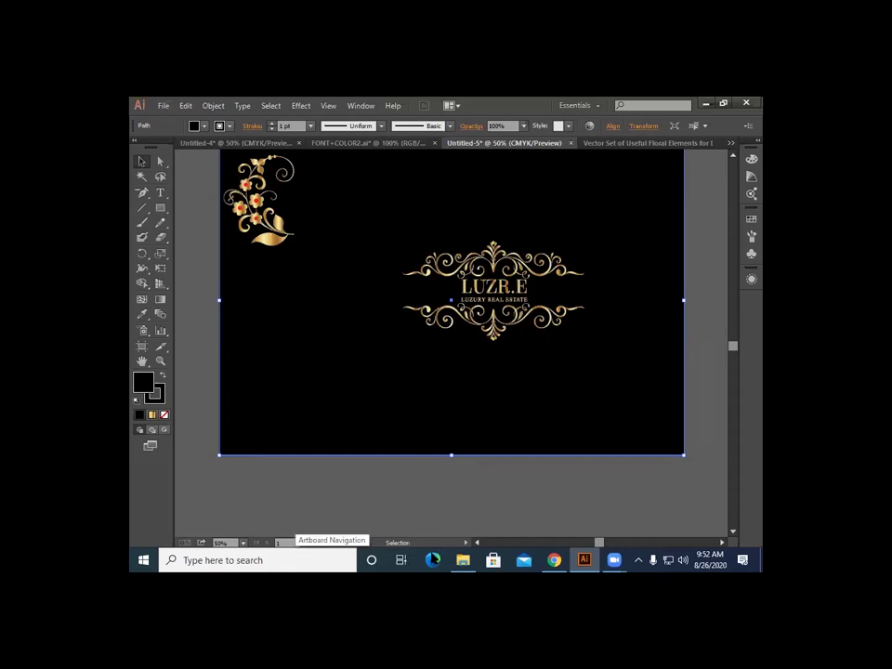
scroll(496, 451, "up", 1)
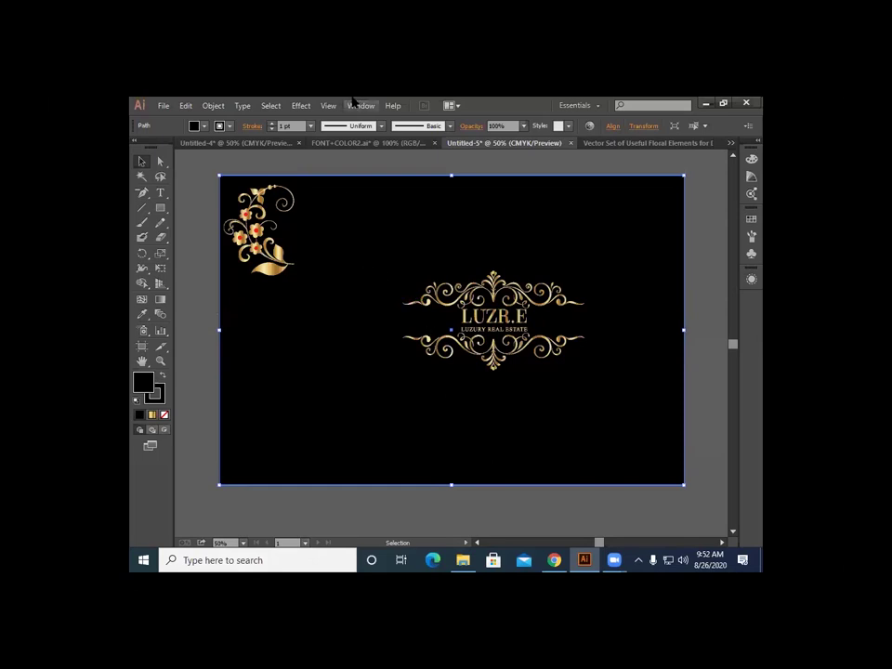
left_click(600, 146)
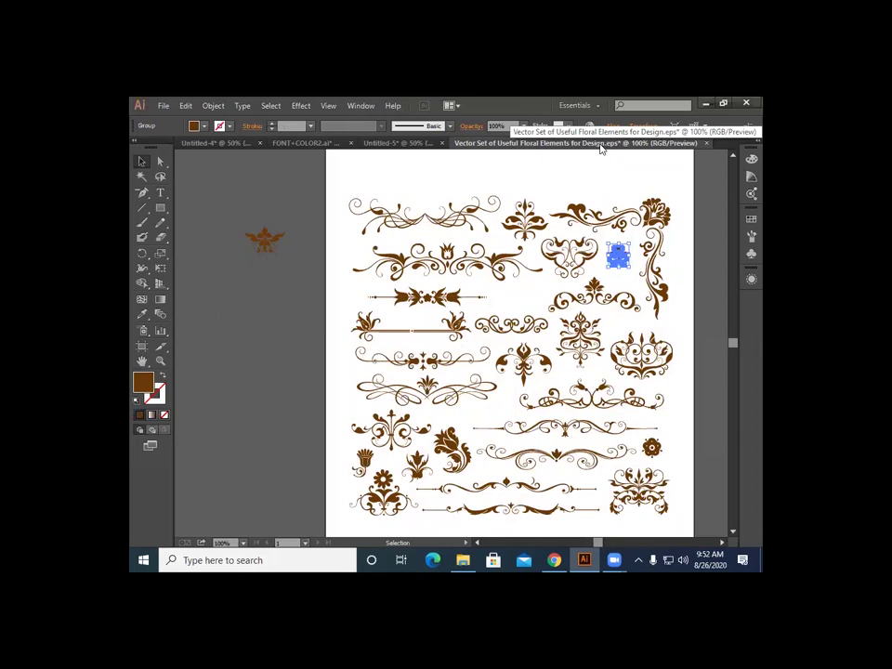
Step: Copy the brown tulip divider ornament from the vector set into Untitled-4 and enlarge it at the bottom centre of the black artboard
scroll(594, 386, "down", 3)
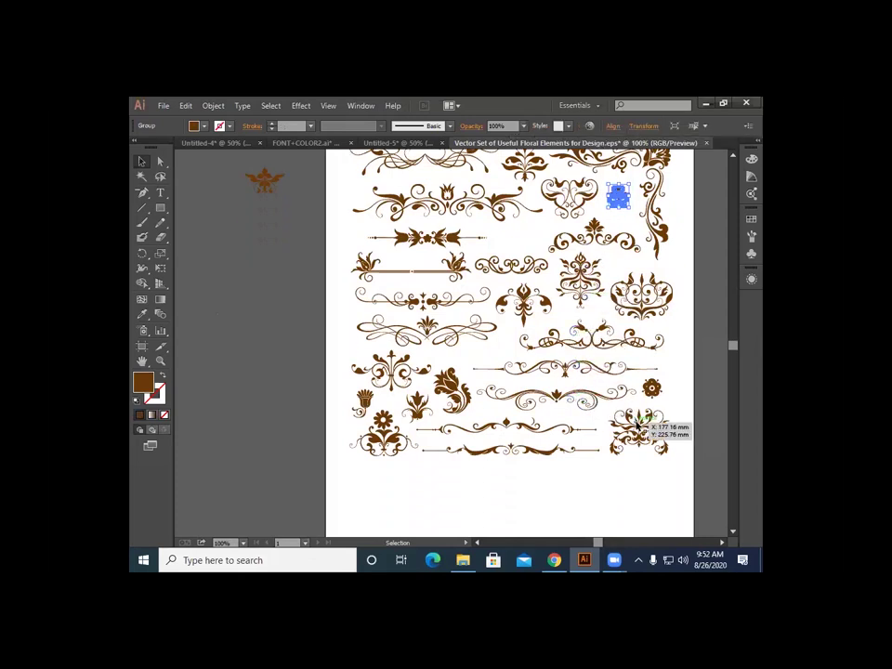
scroll(641, 422, "up", 2)
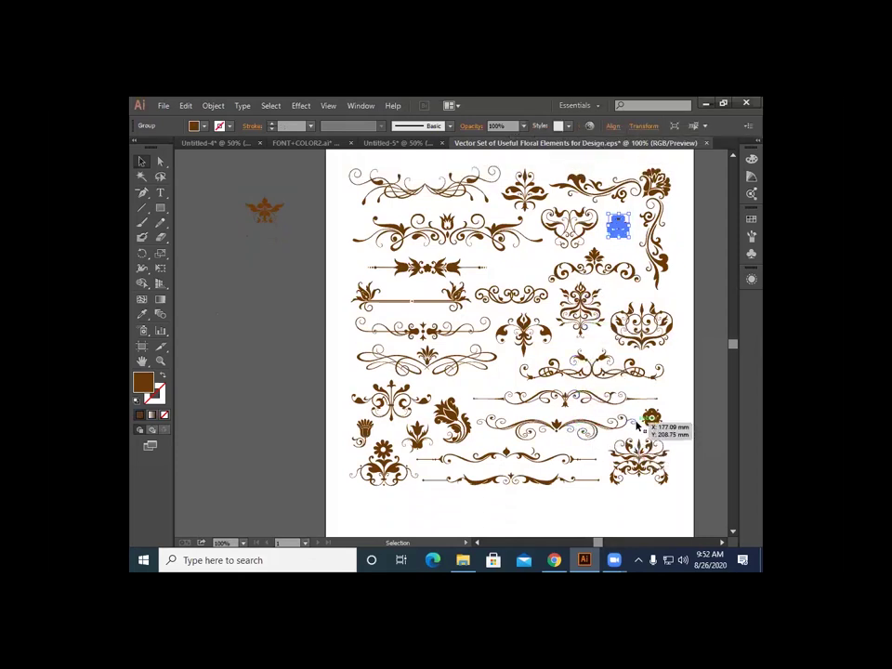
left_click(532, 267)
left_click_drag(470, 274, 333, 385)
scroll(333, 385, "down", 2)
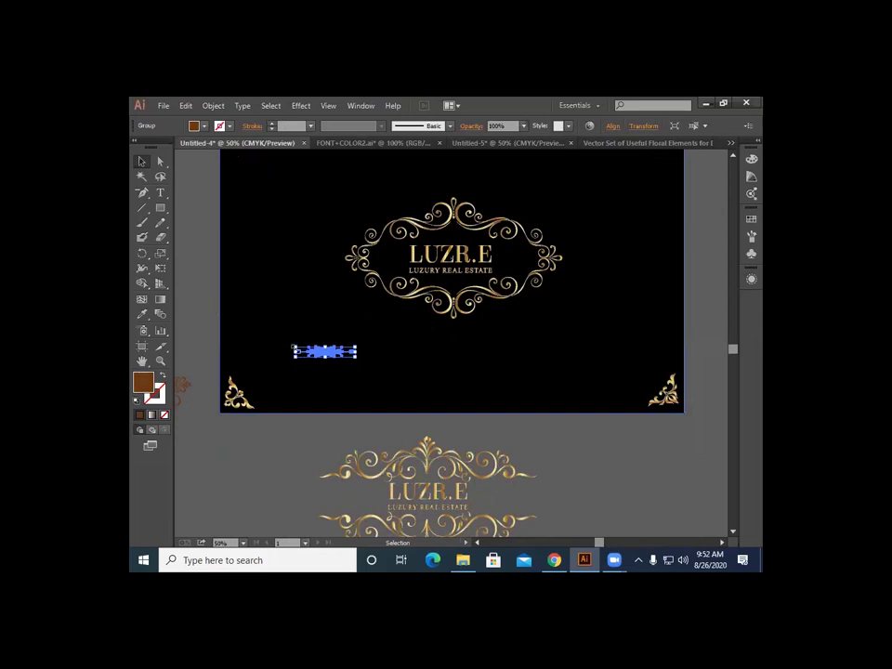
left_click_drag(294, 350, 251, 327)
left_click_drag(355, 354, 484, 400)
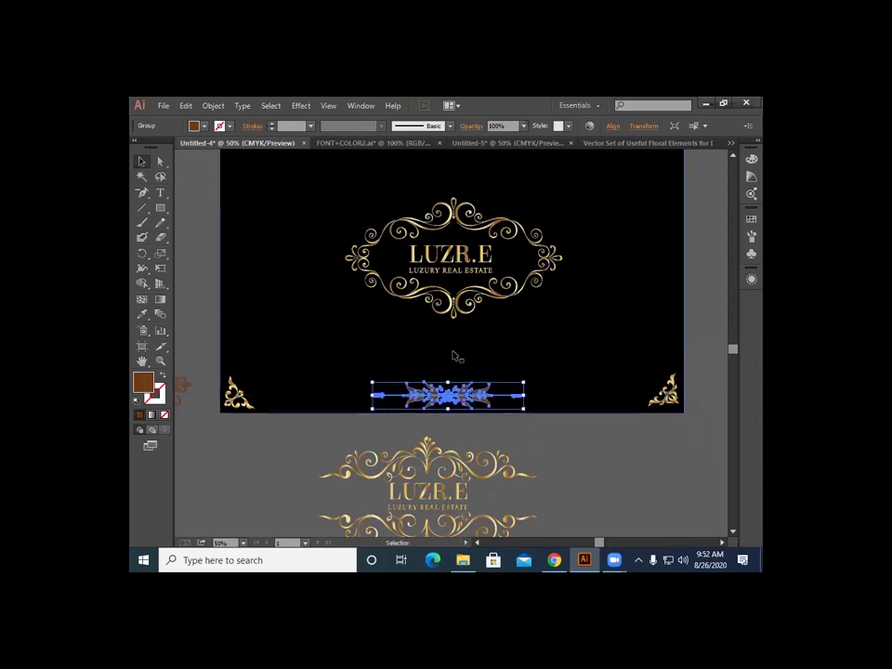
Step: Recolour the tulip divider with the gold gradient sampled from the LUZR.E lettering and deselect it
left_click(141, 314)
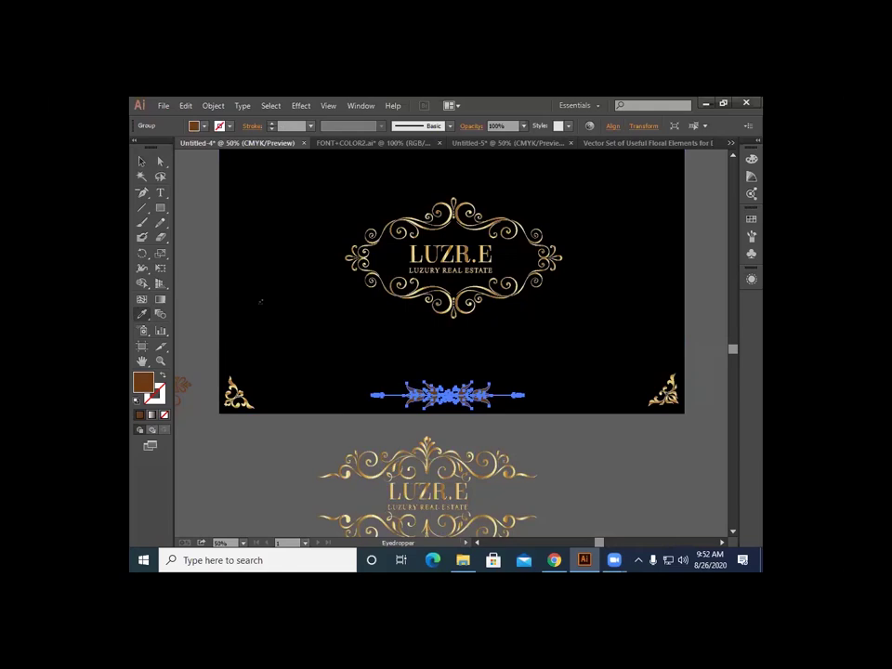
left_click(415, 255)
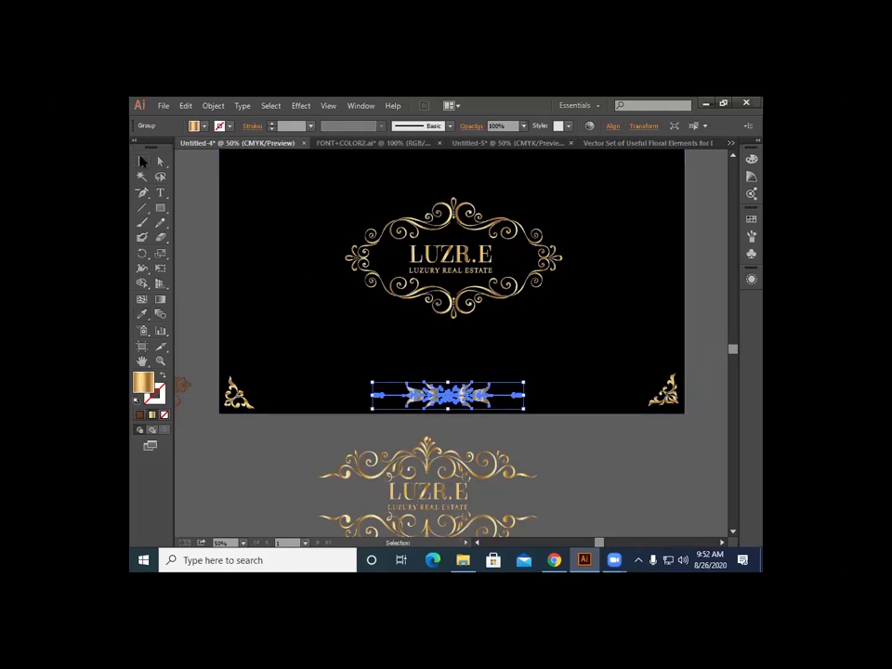
key("v")
left_click(233, 205)
scroll(281, 352, "up", 3)
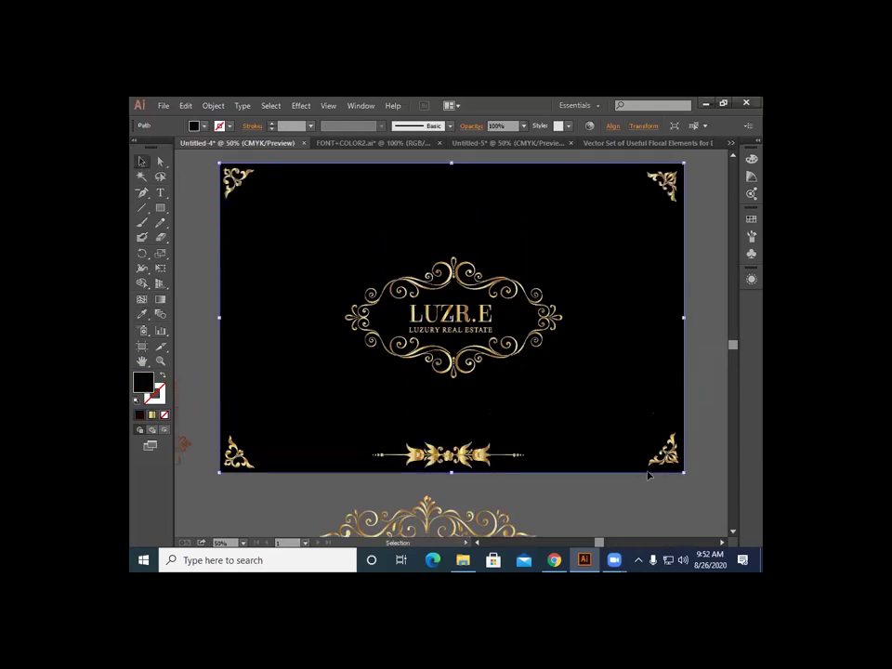
Step: Examine the gold gradient up close on the scroll frame, the LUZR.E lettering and the tulip divider's flowers
left_click_drag(370, 439, 498, 467)
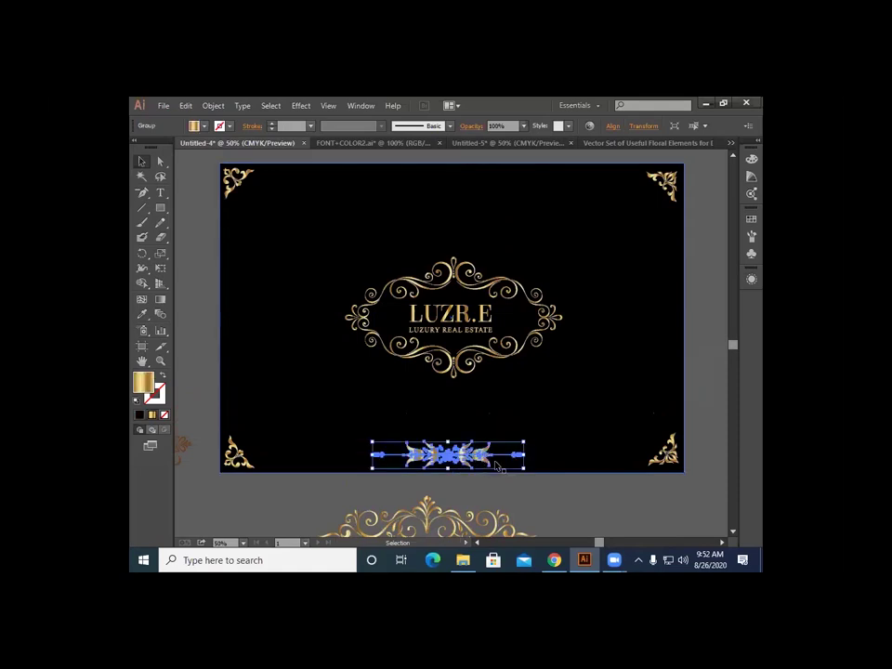
key("a")
key("ctrl+equal")
key("ctrl+equal")
key("ctrl+equal")
key("ctrl+equal")
key("ctrl+equal")
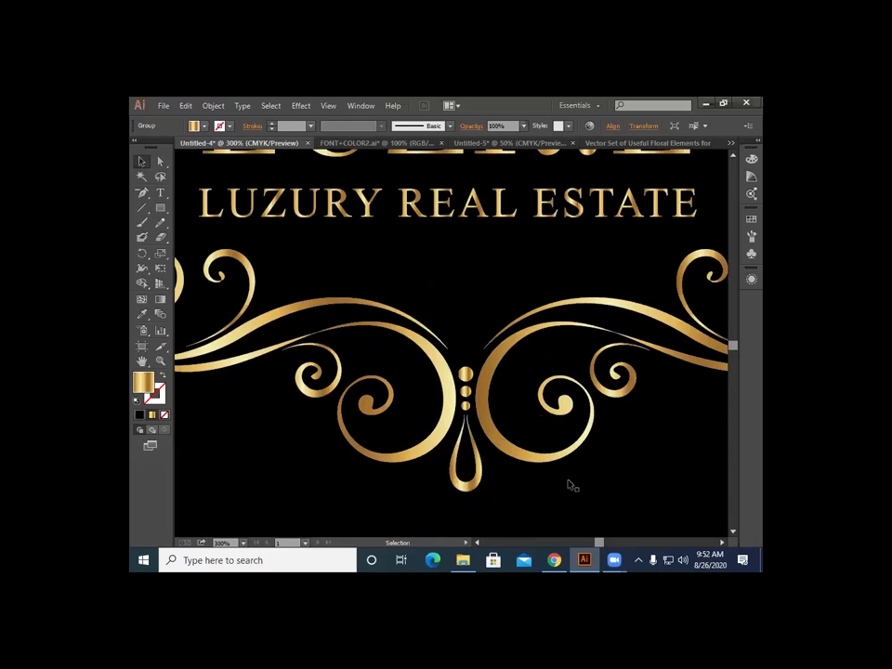
scroll(583, 482, "up", 3)
scroll(583, 482, "up", 10)
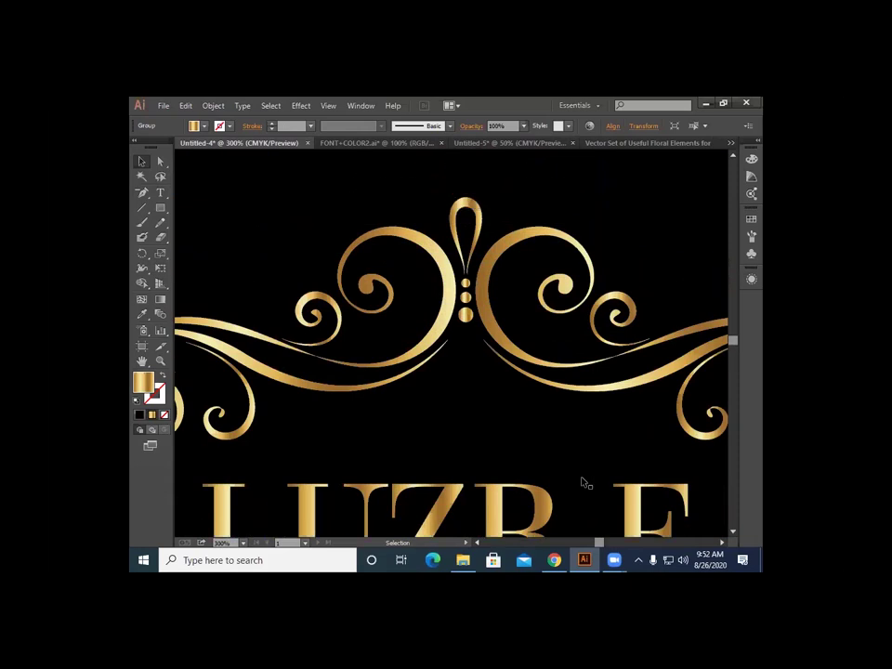
scroll(583, 482, "down", 10)
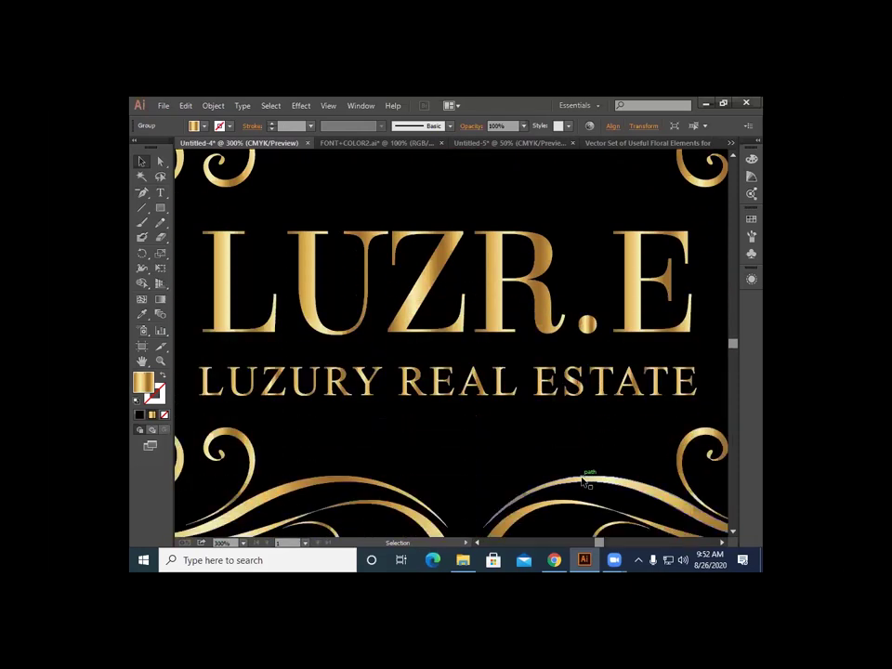
scroll(584, 482, "down", 15)
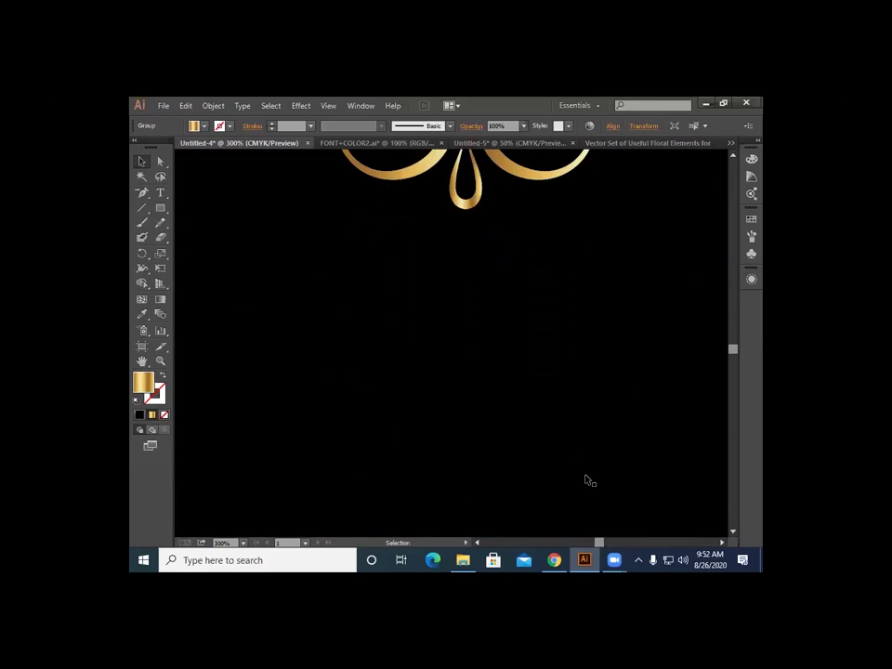
scroll(586, 480, "down", 7)
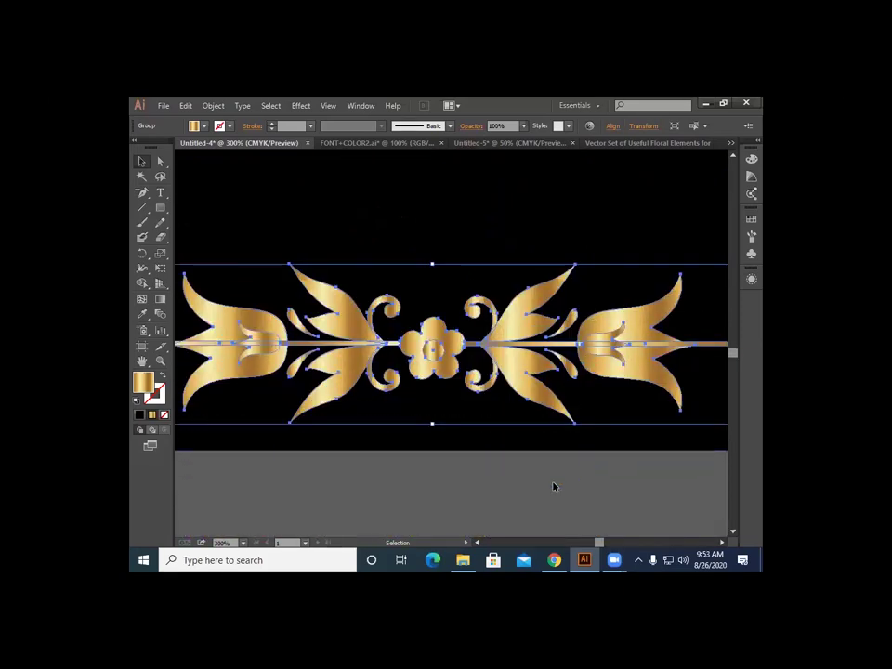
left_click(478, 508)
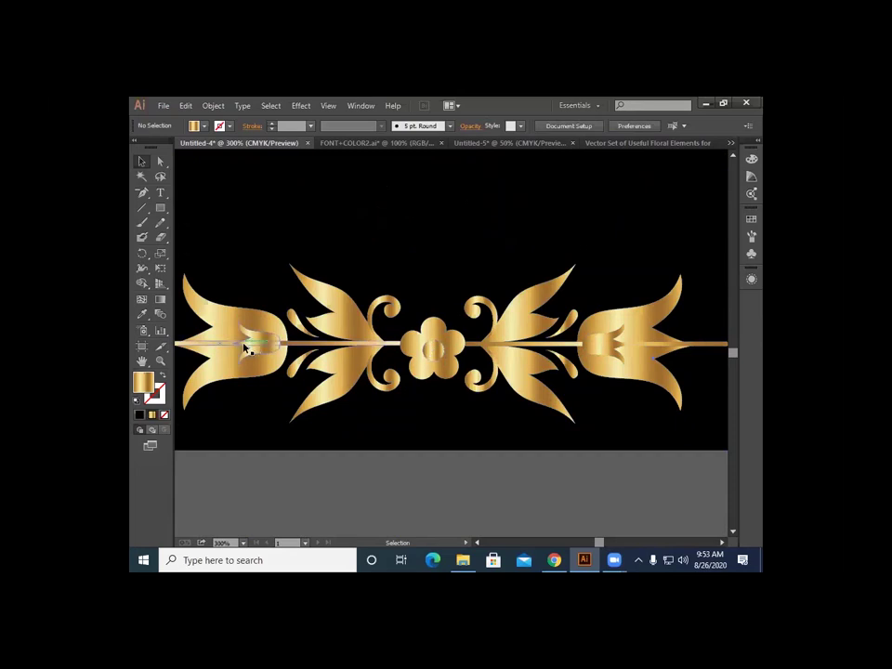
left_click_drag(261, 346, 263, 346)
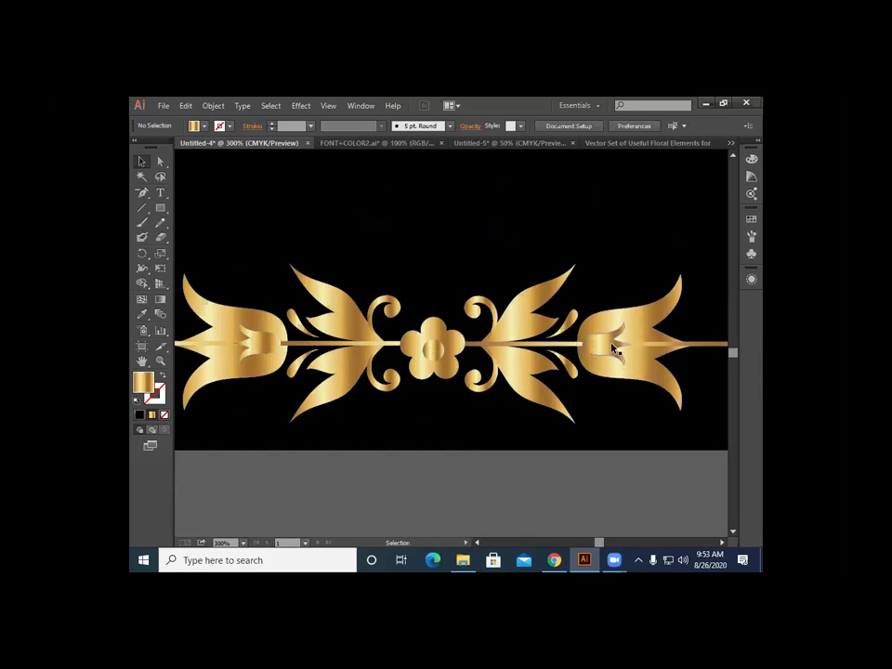
left_click_drag(602, 348, 602, 348)
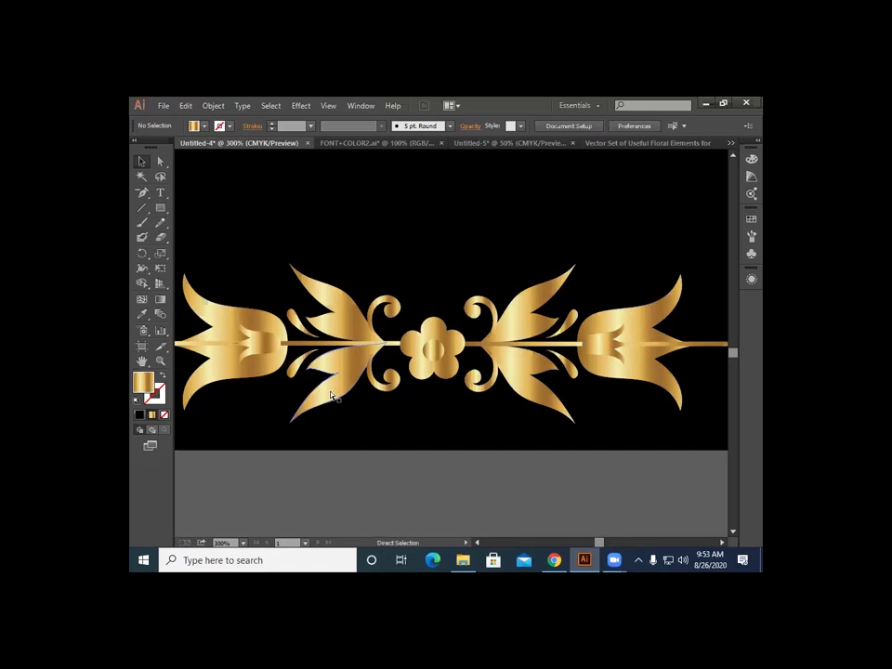
Step: Delete the spare LUZR.E logo with scrolls lying below the black artboard
key("ctrl+minus")
key("ctrl+minus")
key("ctrl+minus")
key("ctrl+minus")
key("ctrl+minus")
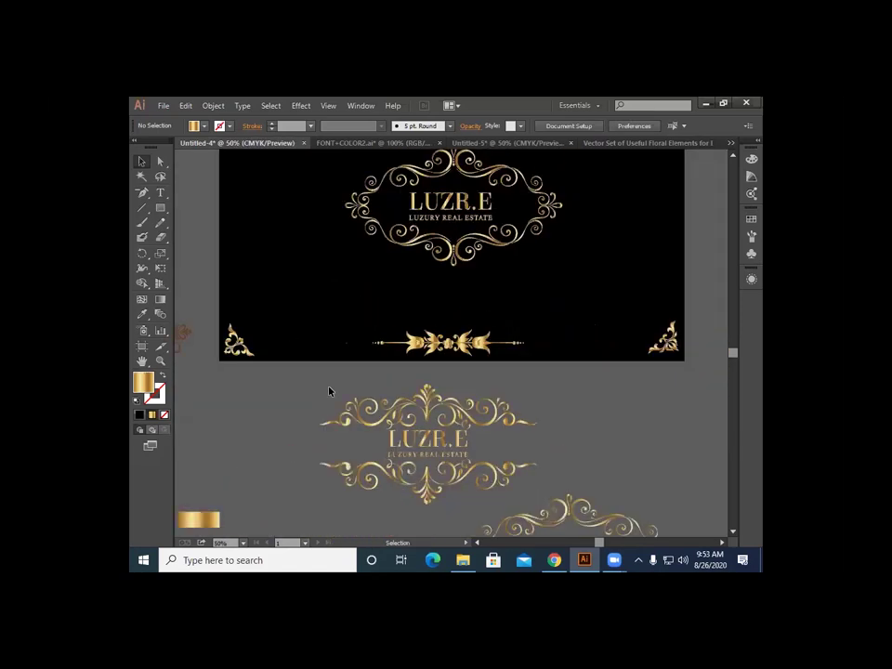
scroll(368, 407, "up", 2)
scroll(400, 469, "down", 1)
left_click_drag(298, 408, 543, 513)
key("Delete")
scroll(558, 504, "down", 3)
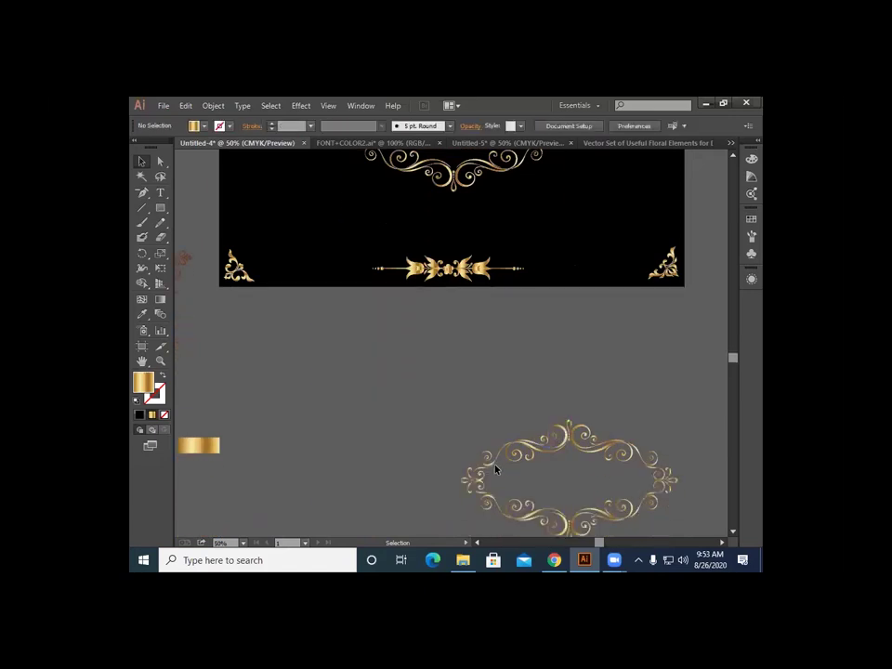
Step: Delete the gold gradient swatch, the empty scroll frame and the leftover brown ornaments outside the artboard
left_click_drag(186, 339, 247, 454)
key("Delete")
left_click_drag(604, 489, 232, 337)
key("Delete")
scroll(402, 460, "up", 4)
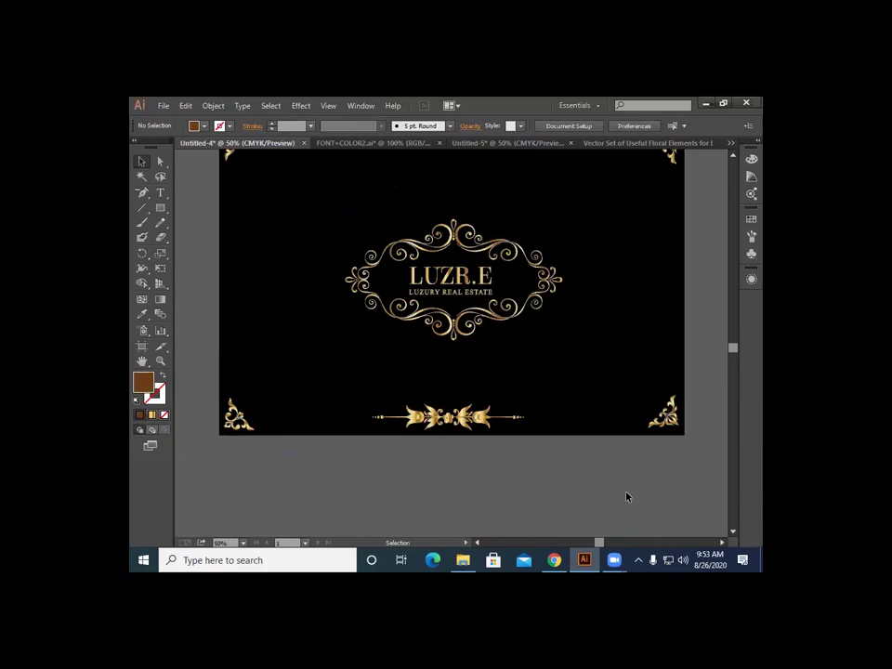
Step: Try moving the black background rectangle aside from behind the gold artwork, and undo the moves
scroll(626, 499, "up", 1)
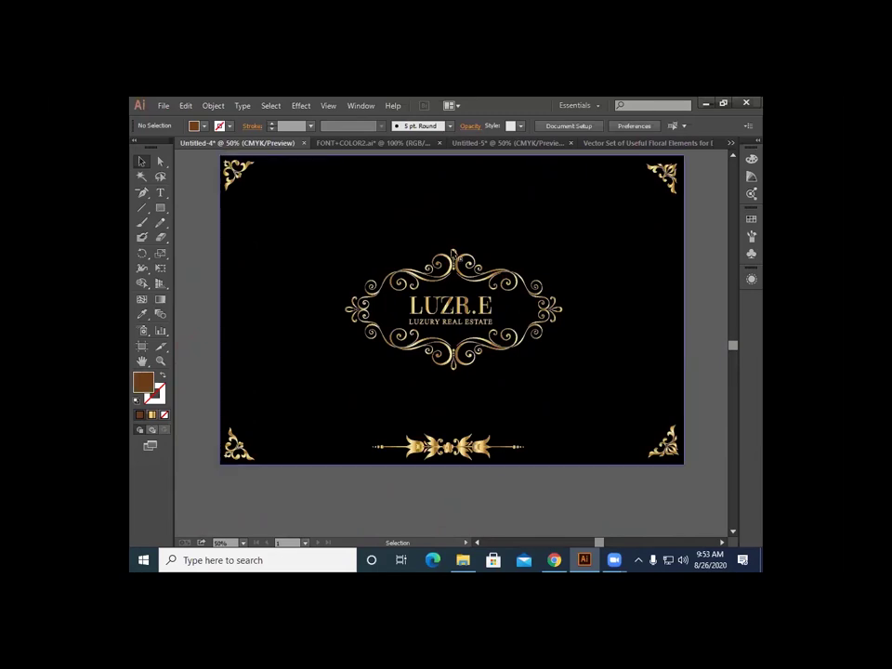
left_click_drag(223, 297, 317, 295)
left_click_drag(513, 446, 514, 447)
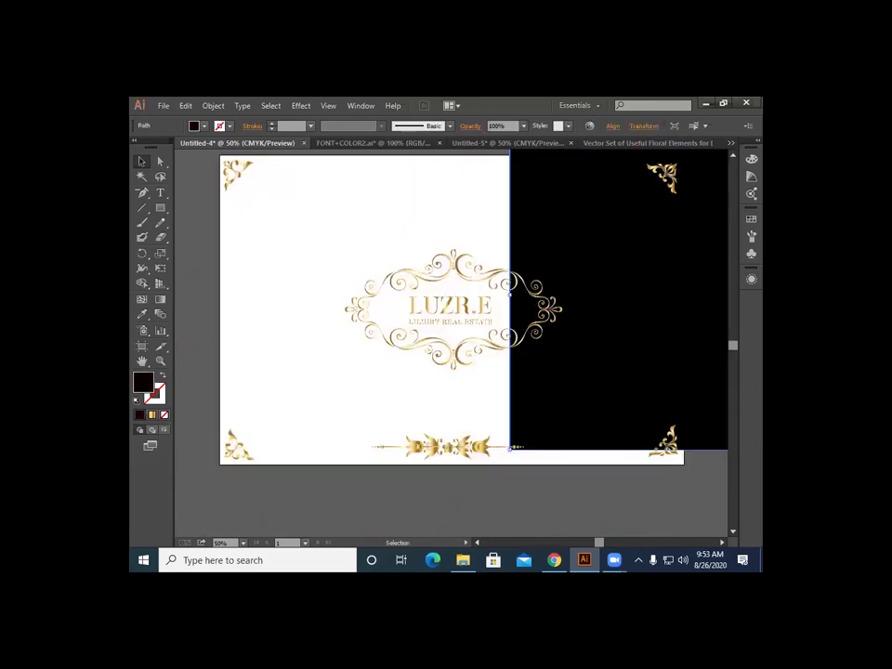
left_click_drag(575, 388, 639, 398)
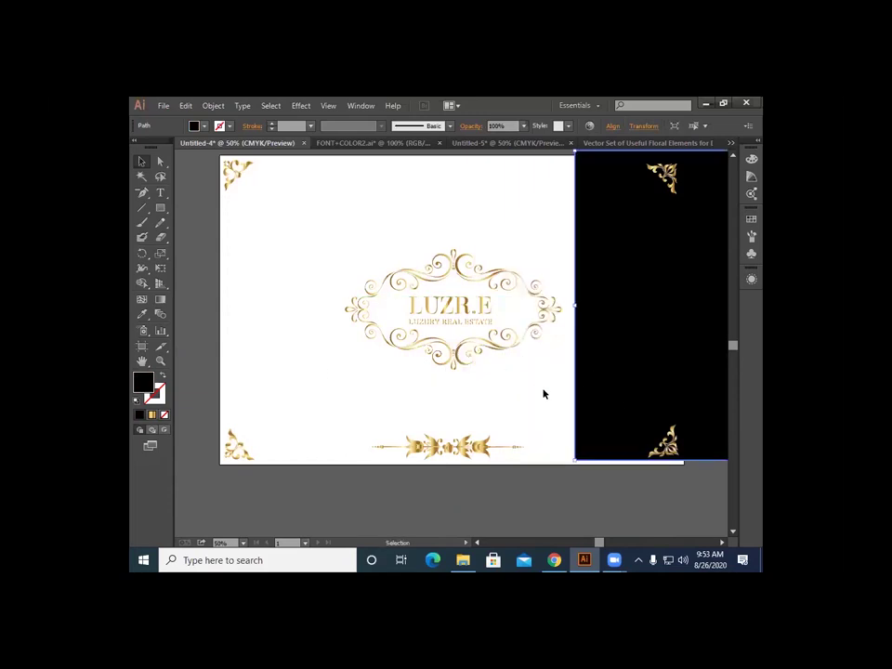
key("ctrl+z")
key("ctrl+z")
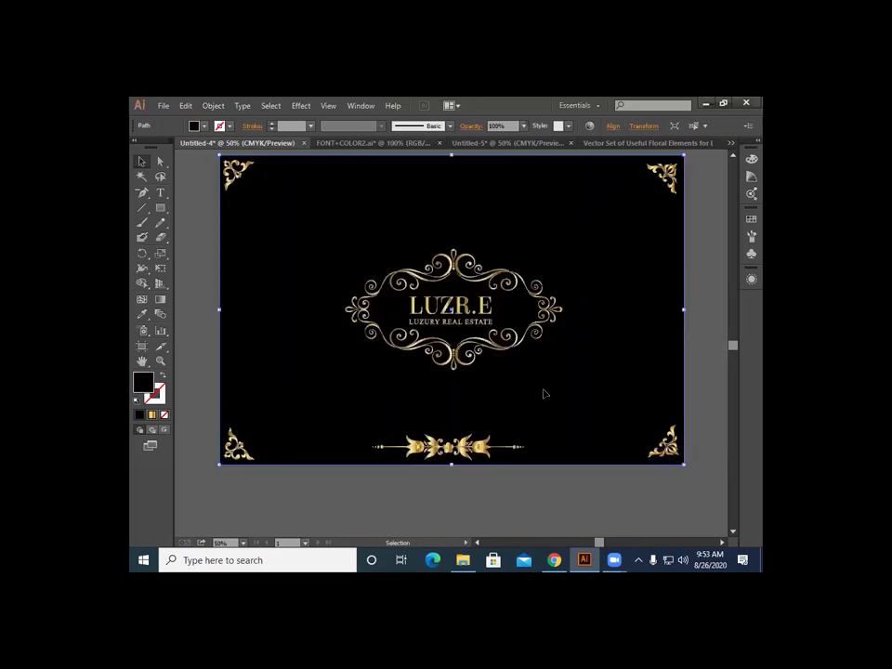